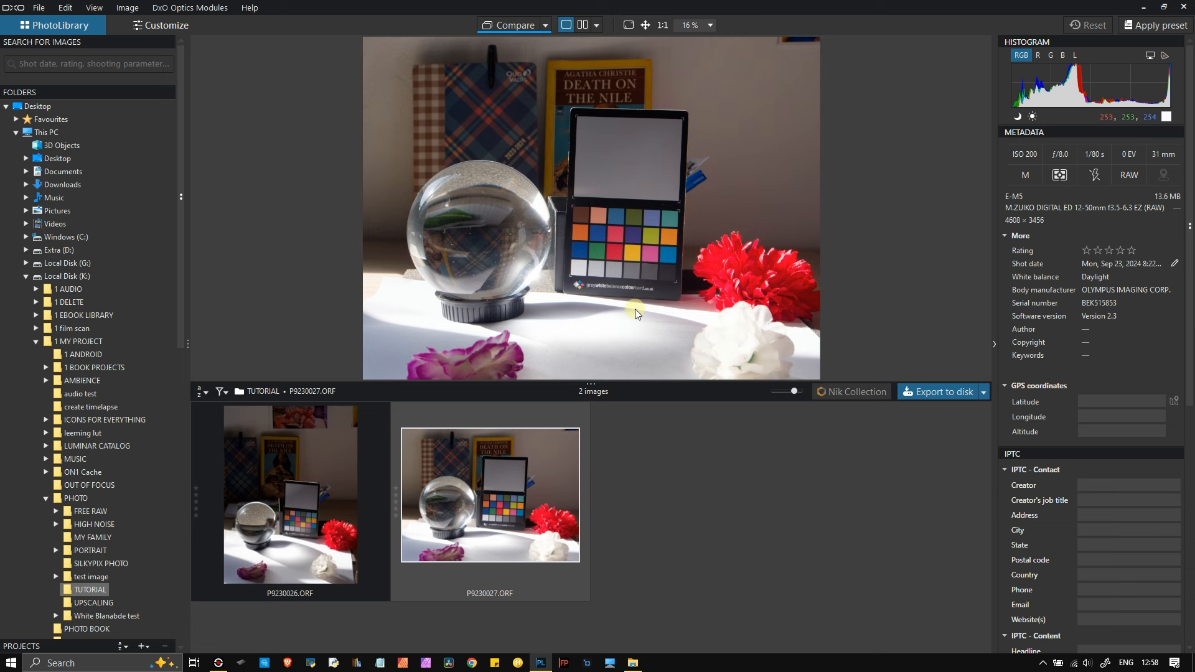
- Examine the grey card and colour checker patches up close in the photo P9230027.ORF
{"action": "scroll", "coordinate": [625, 228], "scroll_direction": "up", "scroll_amount": 3}
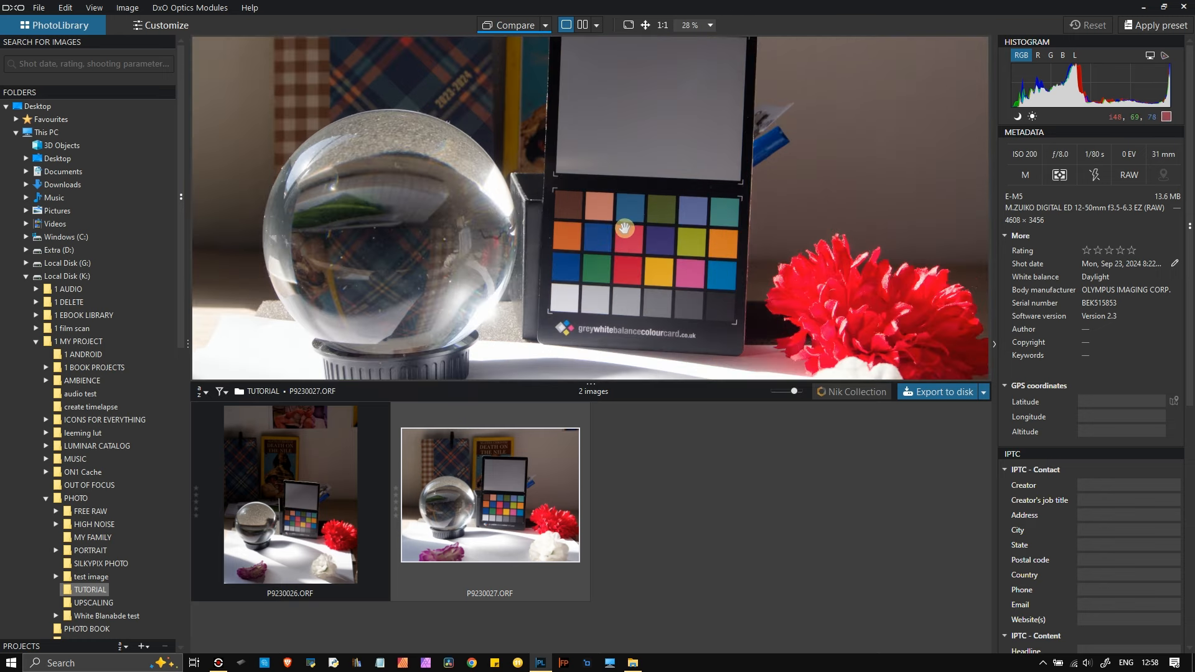
{"action": "scroll", "coordinate": [695, 268], "scroll_direction": "up", "scroll_amount": 2}
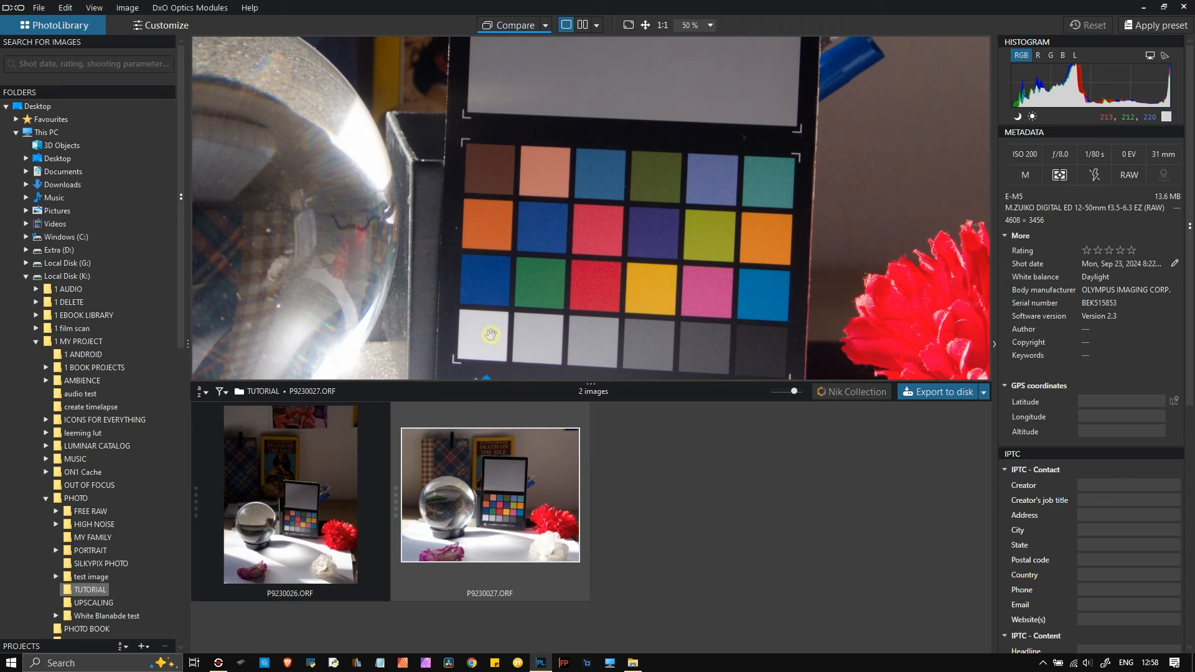
{"action": "mouse_move", "coordinate": [622, 160]}
{"action": "left_mouse_down"}
{"action": "mouse_move", "coordinate": [627, 272]}
{"action": "mouse_move", "coordinate": [637, 235]}
{"action": "mouse_move", "coordinate": [636, 265]}
{"action": "mouse_move", "coordinate": [571, 102]}
{"action": "mouse_move", "coordinate": [568, 211]}
{"action": "left_mouse_up"}
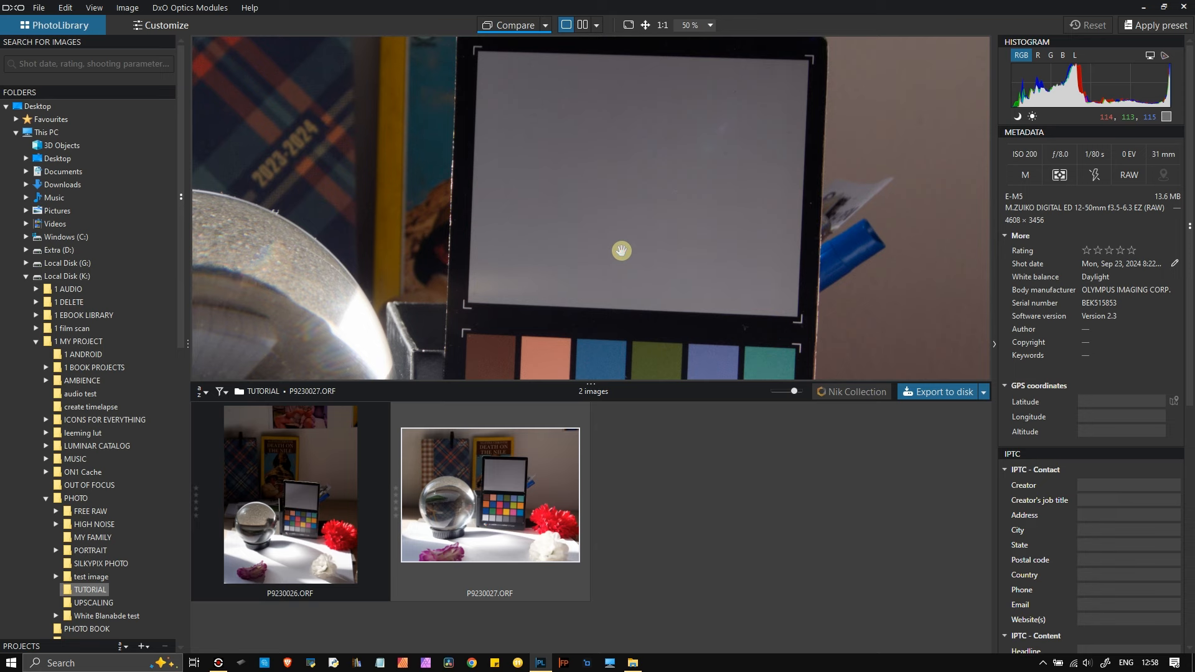
{"action": "scroll", "coordinate": [621, 250], "scroll_direction": "down", "scroll_amount": 5}
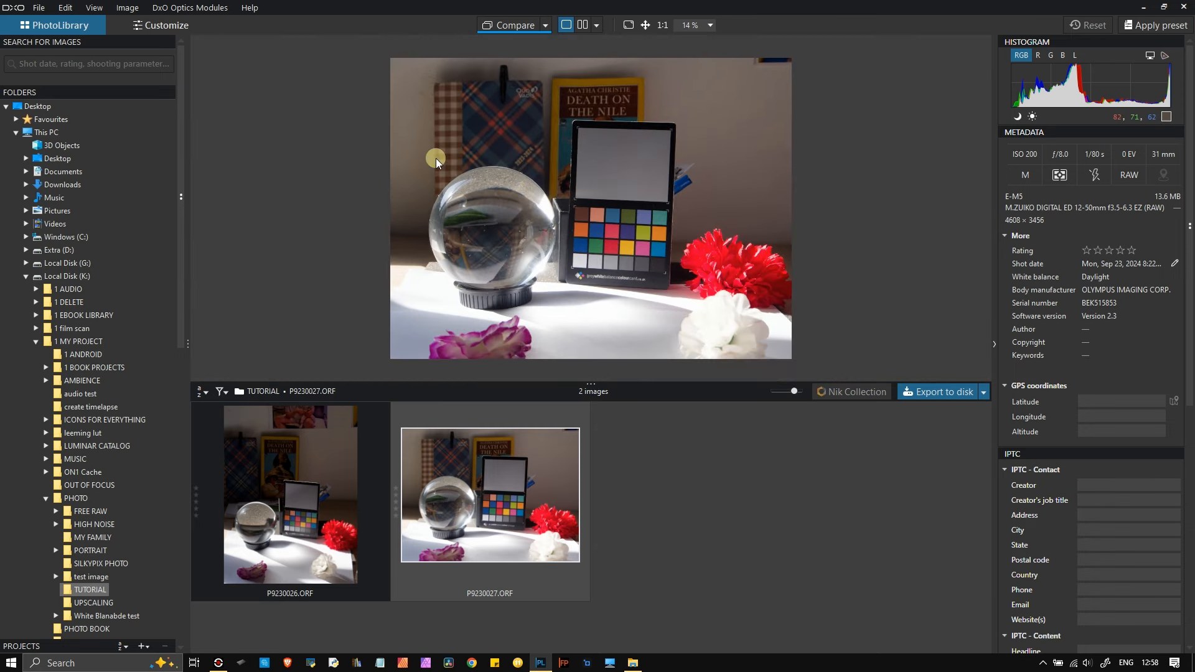
{"action": "scroll", "coordinate": [638, 163], "scroll_direction": "up", "scroll_amount": 5}
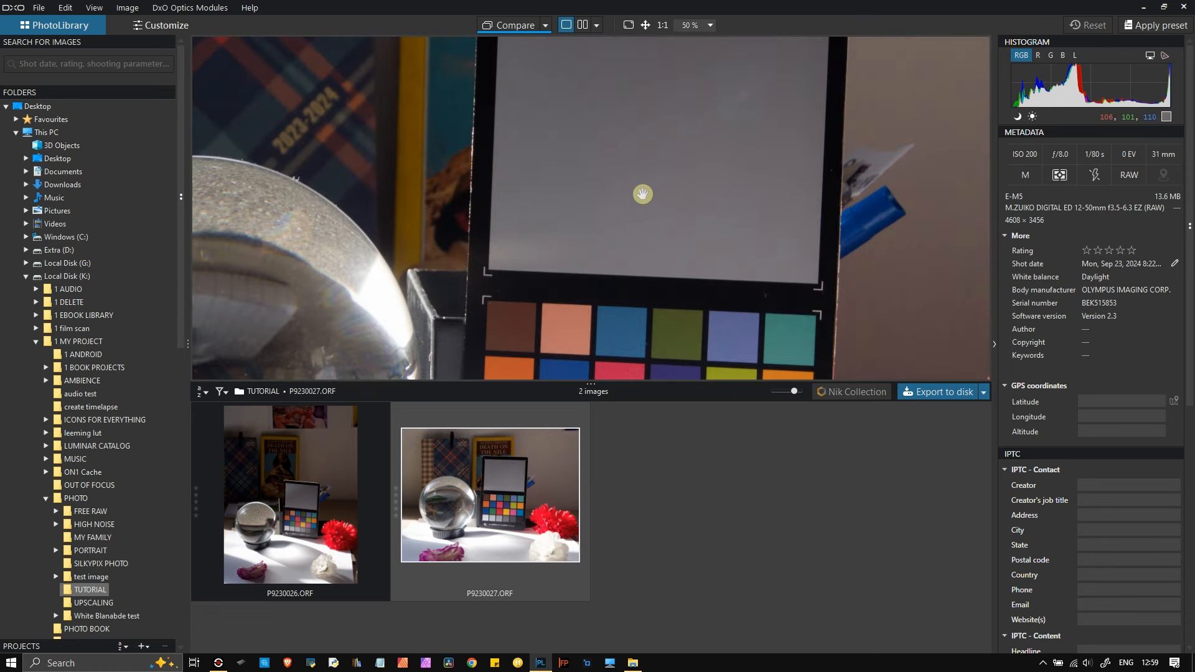
{"action": "scroll", "coordinate": [658, 216], "scroll_direction": "down", "scroll_amount": 3}
{"action": "scroll", "coordinate": [658, 216], "scroll_direction": "down", "scroll_amount": 1}
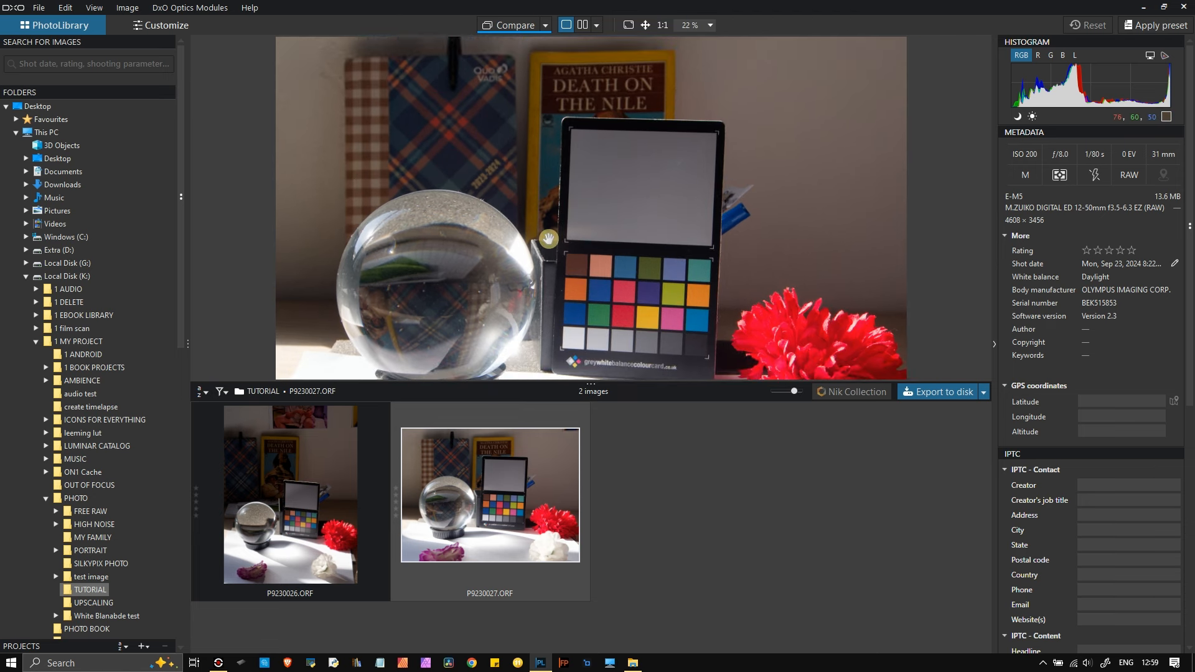
{"action": "scroll", "coordinate": [548, 239], "scroll_direction": "down", "scroll_amount": 1}
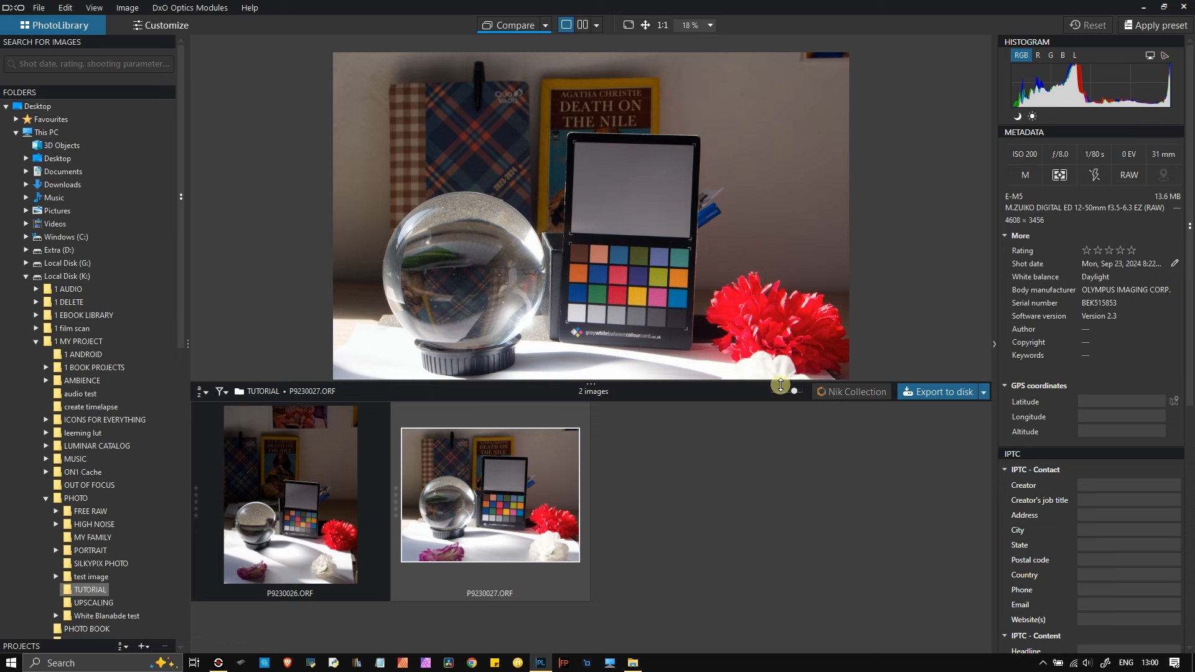
- Enlarge the photo thumbnails in the image browser slightly
{"action": "left_click_drag", "start_coordinate": [794, 391], "coordinate": [798, 391]}
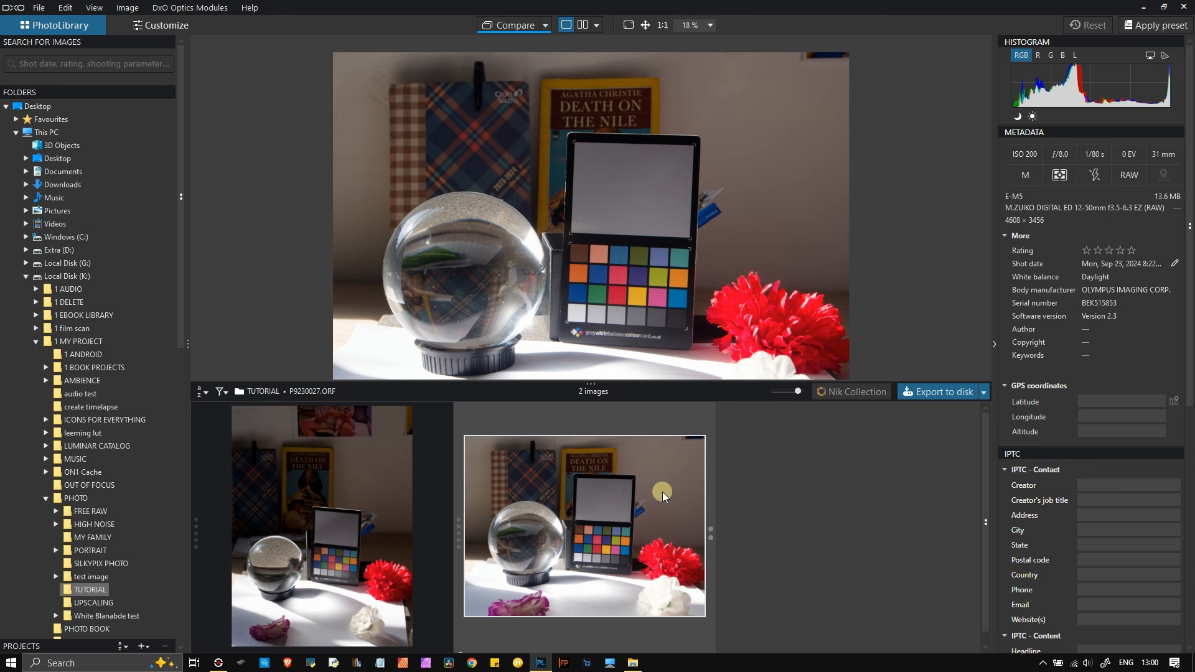
{"action": "left_click_drag", "start_coordinate": [633, 292], "coordinate": [633, 272]}
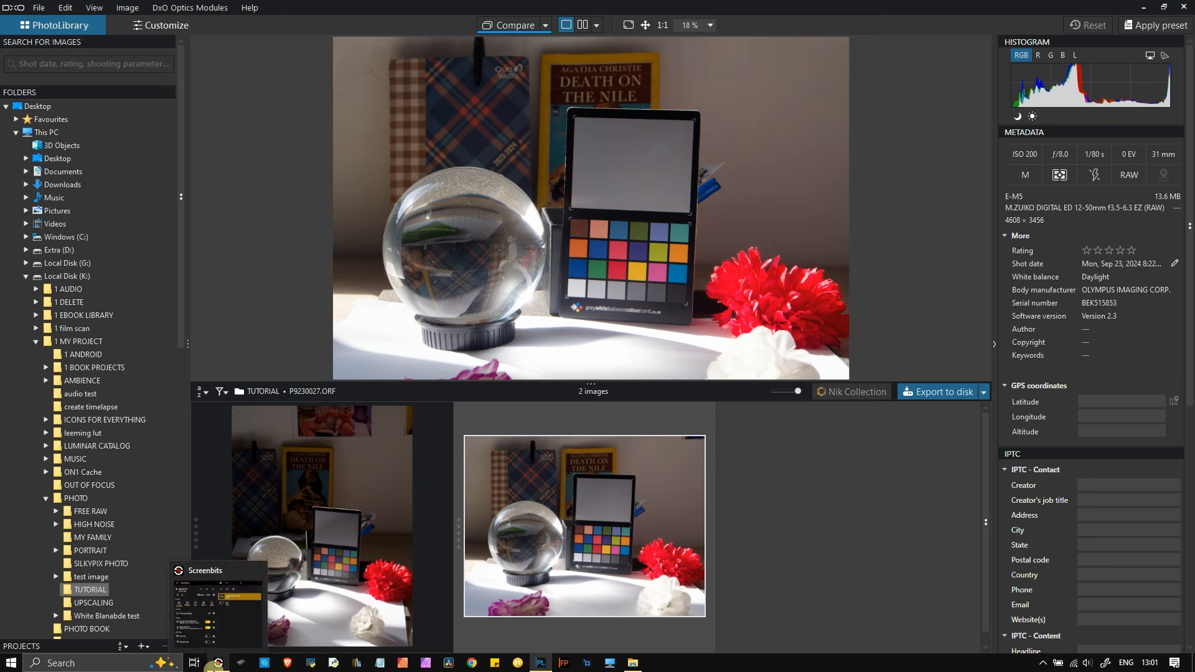
{"action": "left_click", "coordinate": [218, 663]}
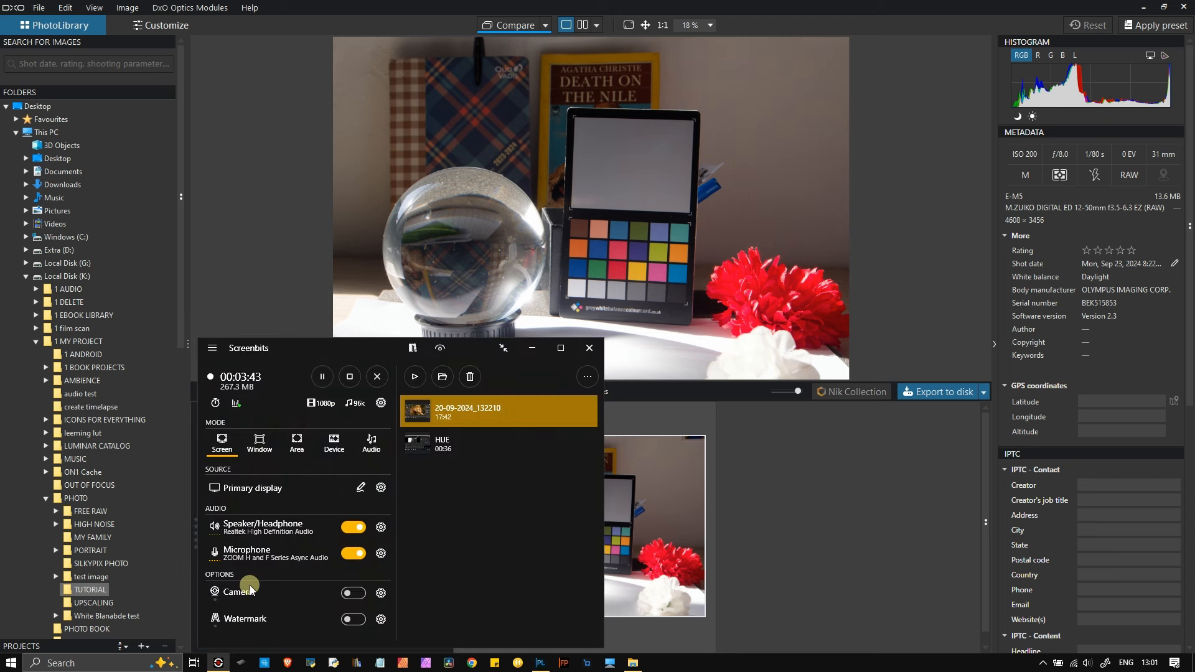
{"action": "left_click", "coordinate": [218, 662]}
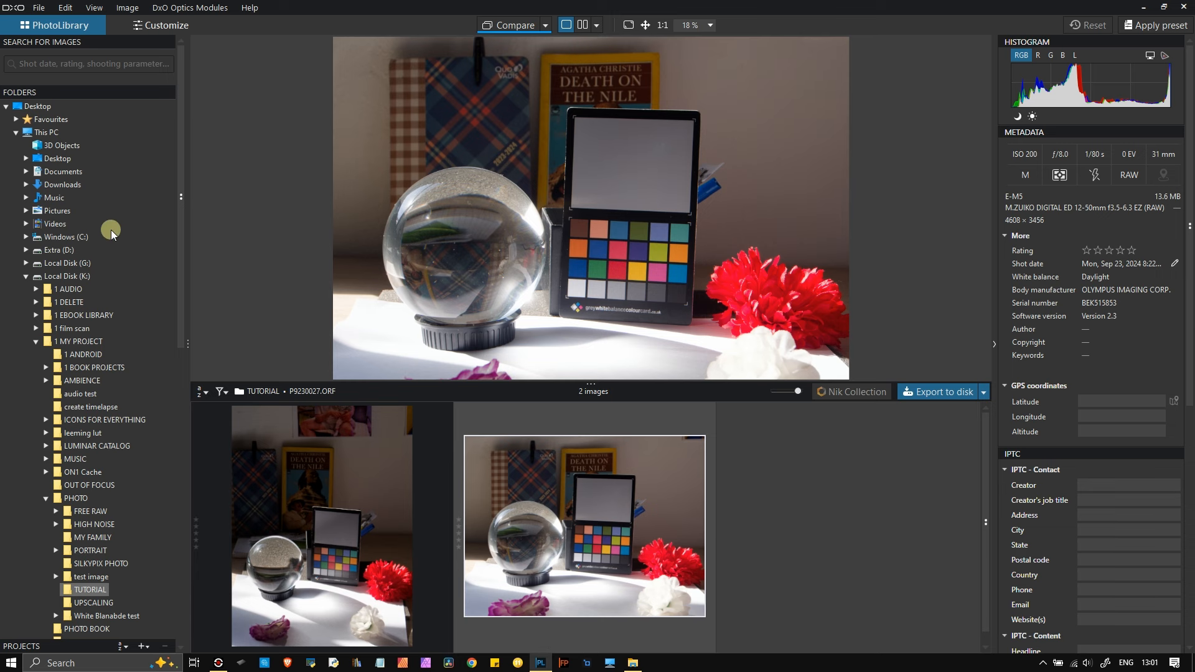
- Set the auto-apply preset for RAW images to "3 - DxO Optical Corrections only" in the preferences and save
{"action": "left_click", "coordinate": [34, 9]}
{"action": "mouse_move", "coordinate": [63, 12]}
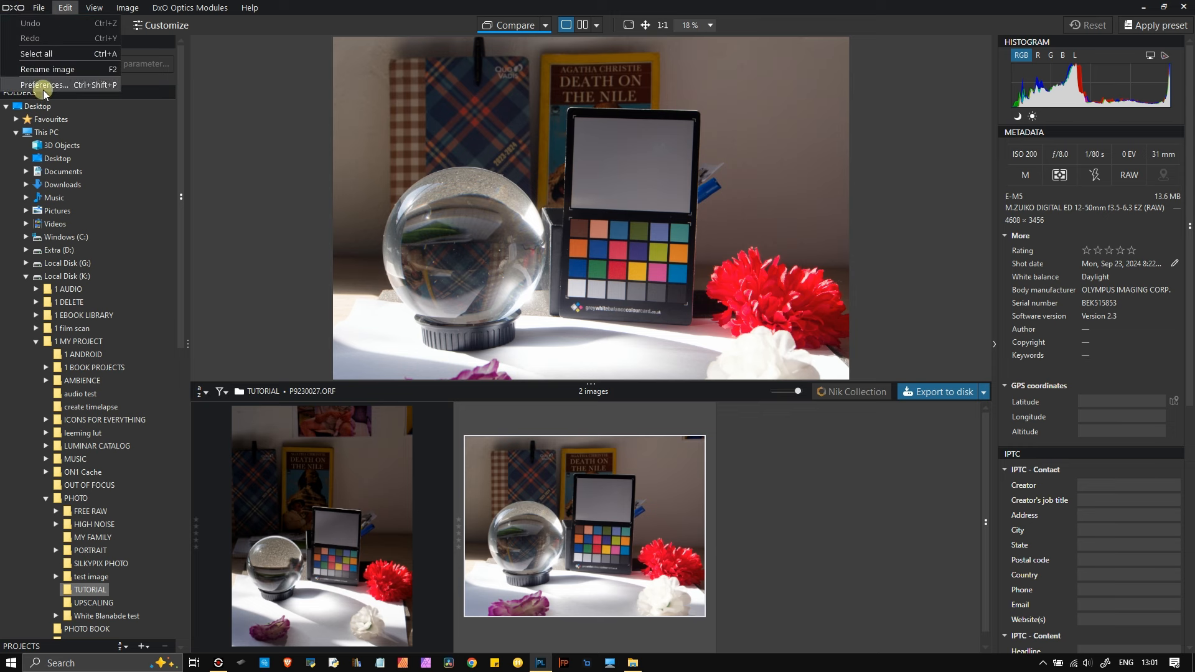
{"action": "left_click", "coordinate": [75, 87]}
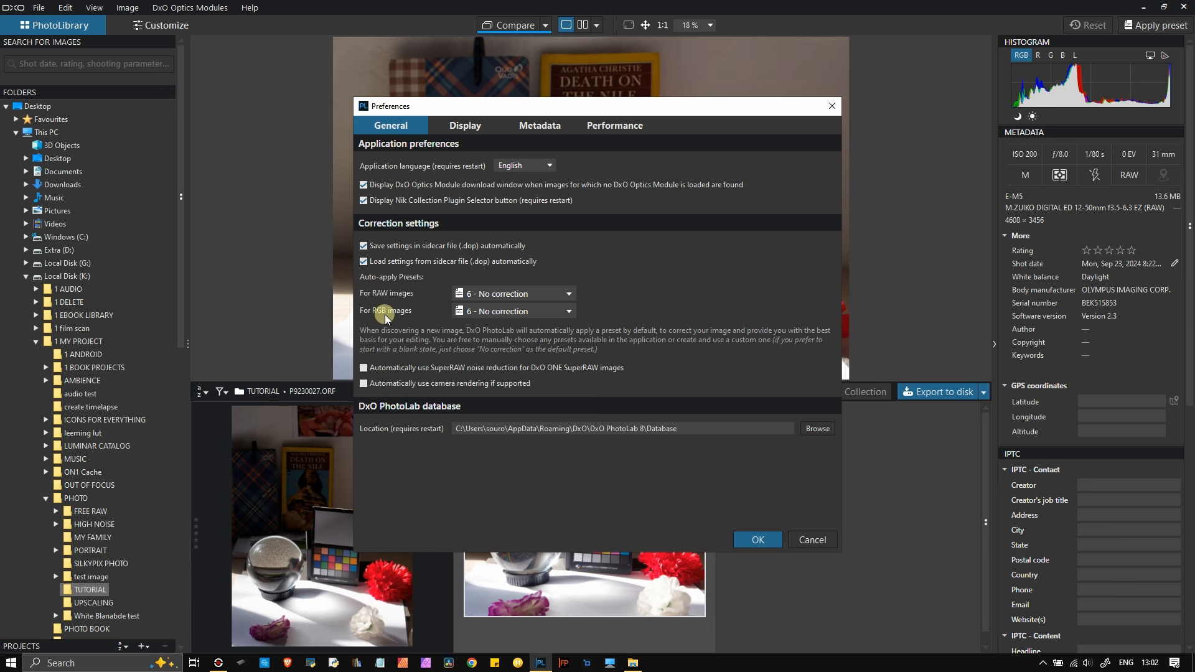
{"action": "left_click", "coordinate": [496, 302]}
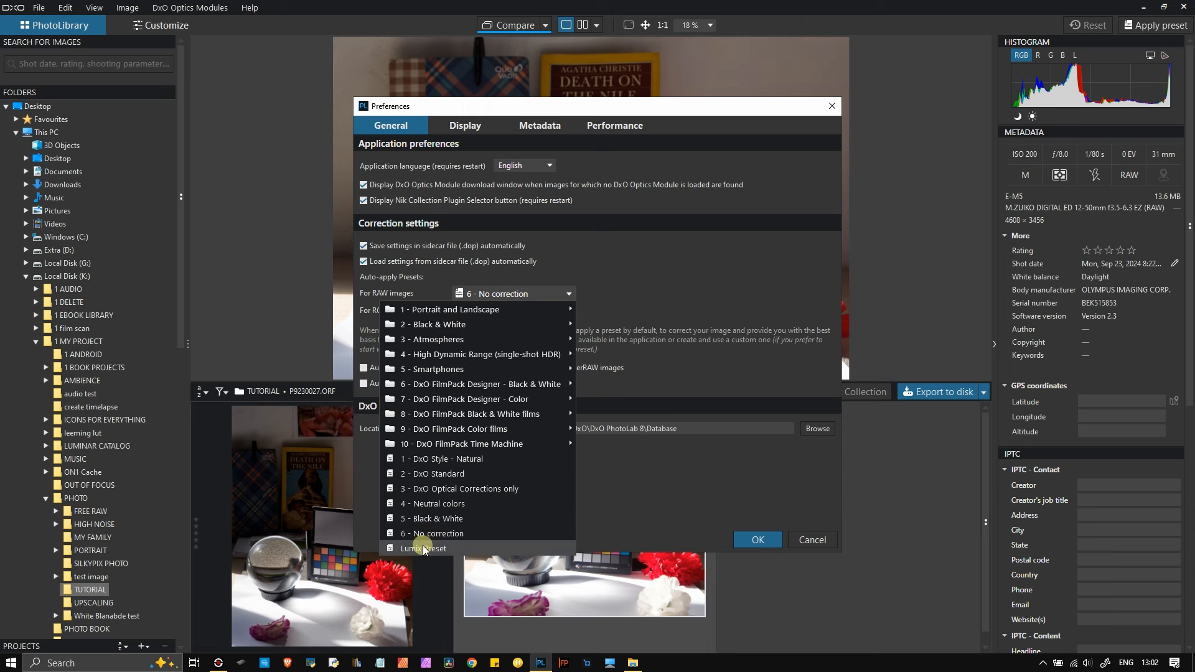
{"action": "left_click", "coordinate": [438, 488]}
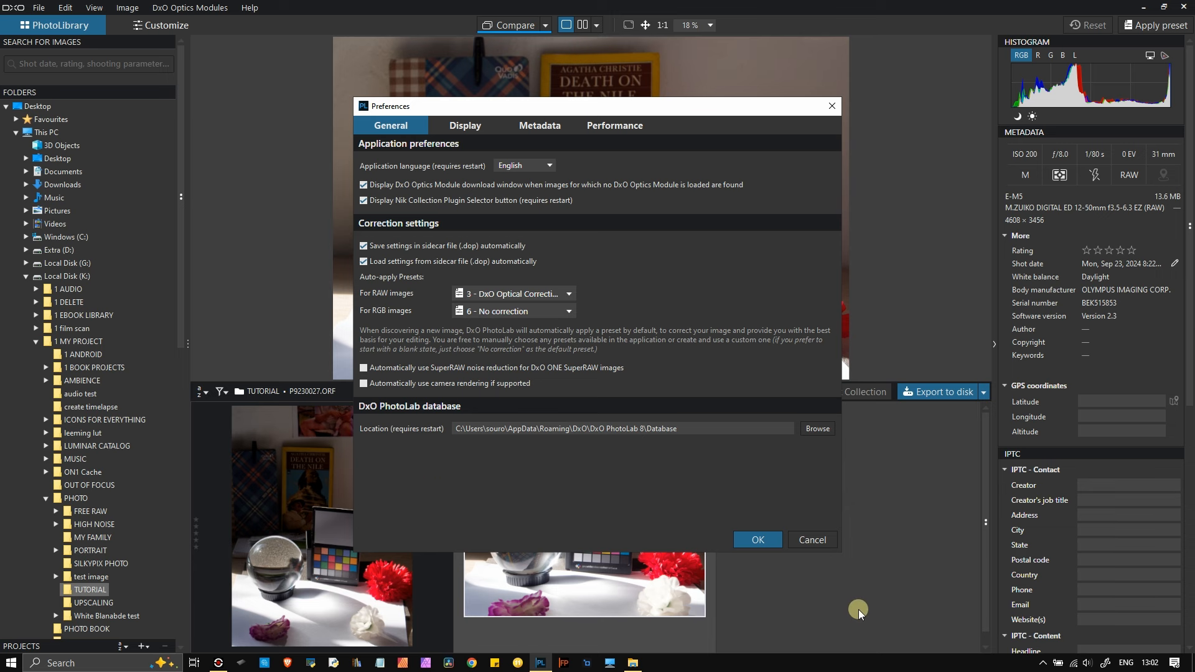
{"action": "left_click", "coordinate": [758, 540]}
- Lighten the viewer's background color in the Display preferences
{"action": "left_click", "coordinate": [48, 11]}
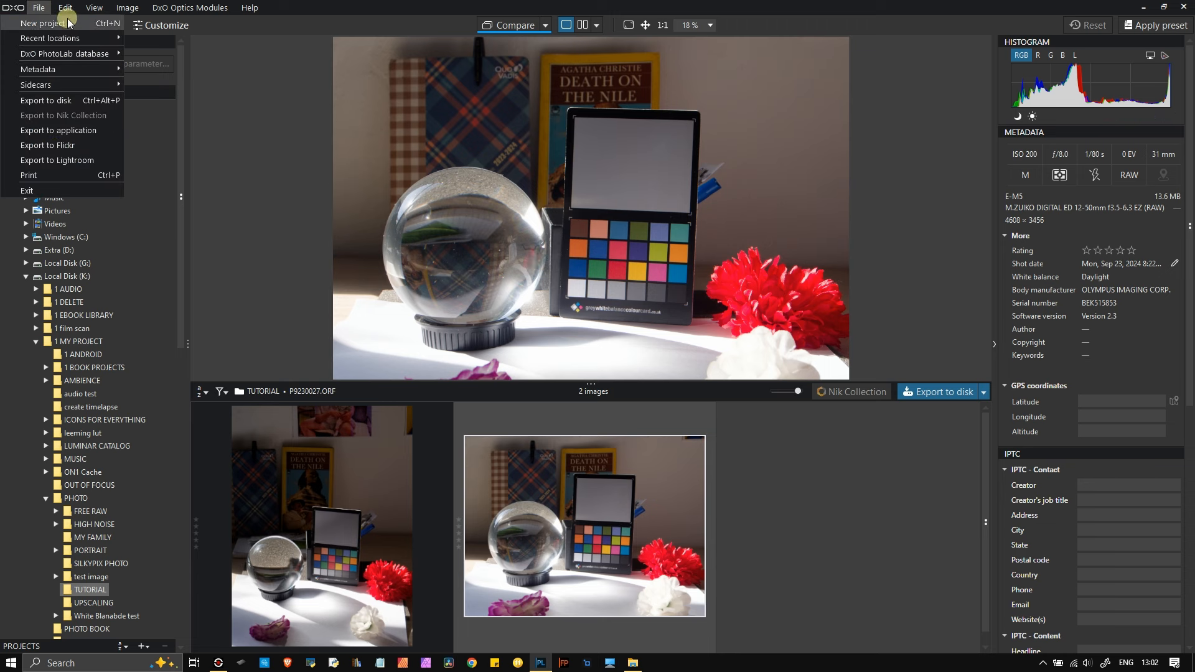
{"action": "mouse_move", "coordinate": [65, 9]}
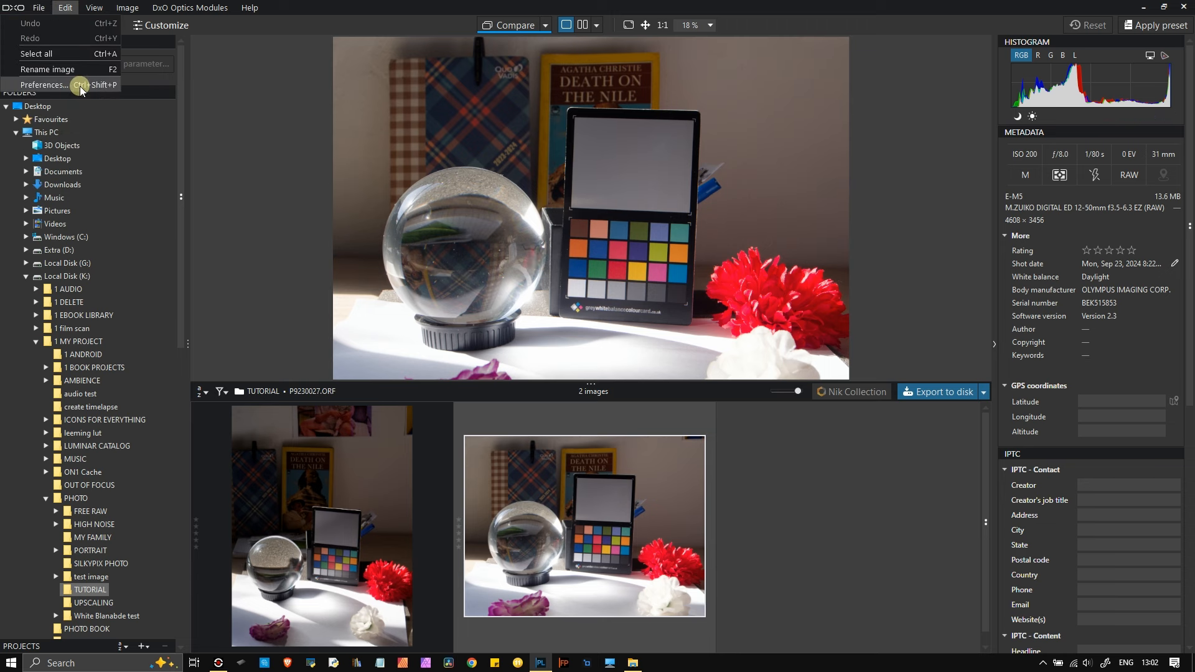
{"action": "left_click", "coordinate": [59, 86]}
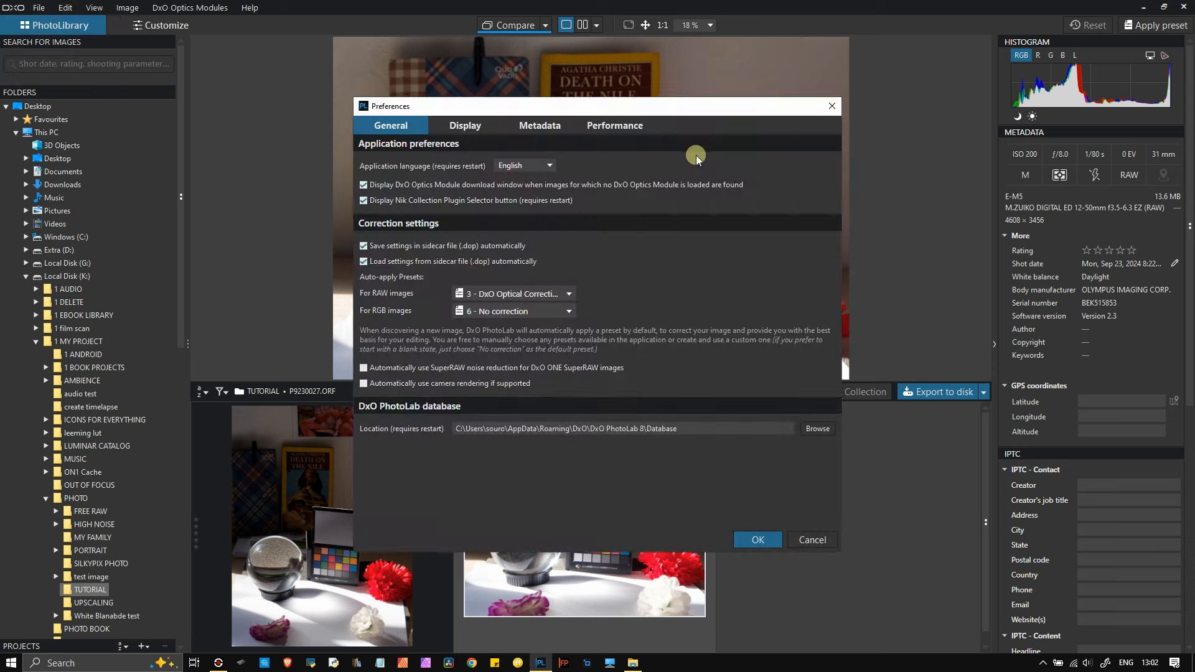
{"action": "left_click", "coordinate": [455, 125]}
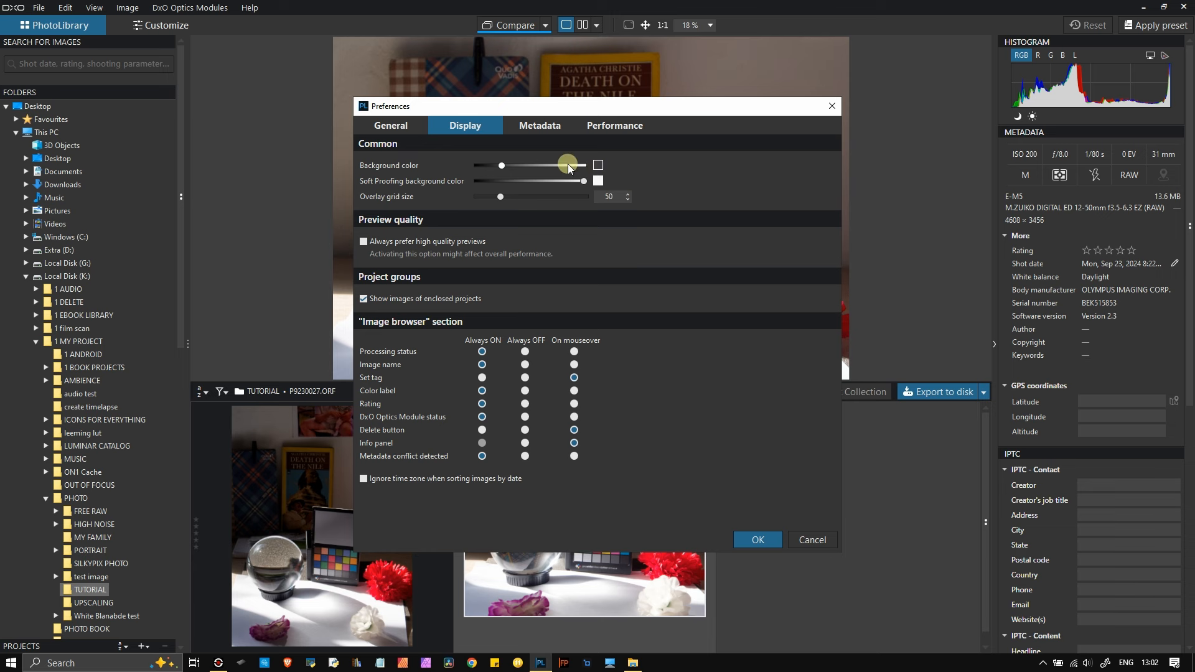
{"action": "left_click_drag", "start_coordinate": [502, 163], "coordinate": [509, 206]}
- Review the Metadata and Performance preferences, including the DeepPRIME acceleration choices, and accept the preferences
{"action": "left_click", "coordinate": [523, 128]}
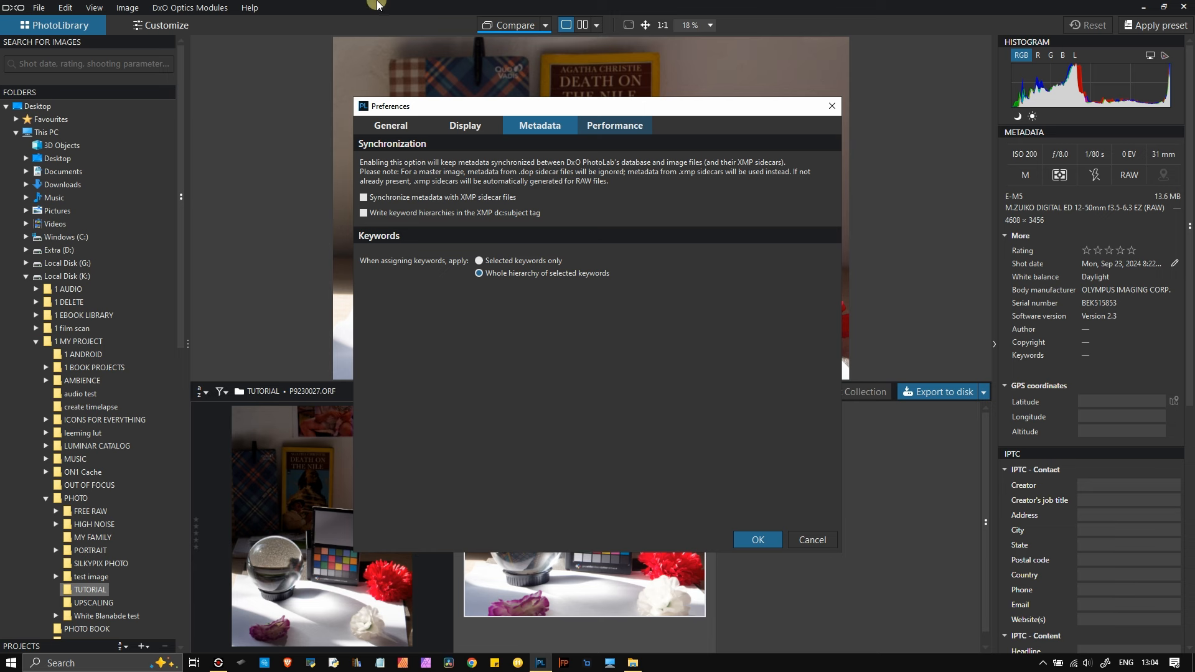
{"action": "left_click", "coordinate": [603, 128]}
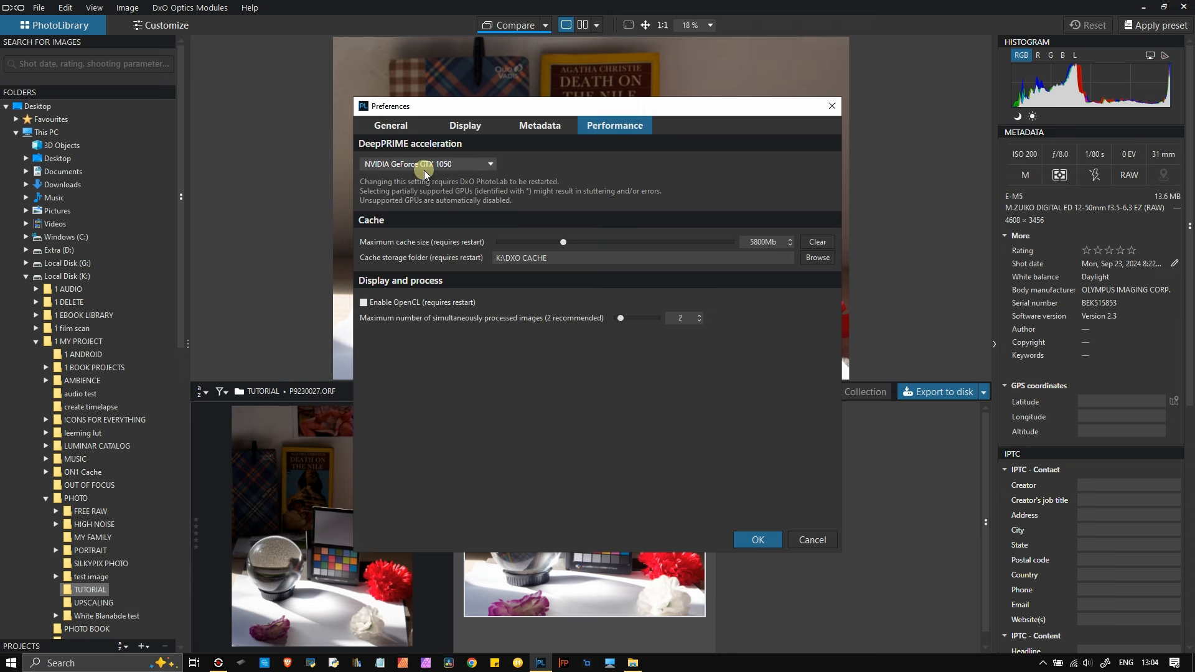
{"action": "left_click", "coordinate": [472, 164]}
{"action": "left_click", "coordinate": [473, 163]}
{"action": "left_click", "coordinate": [473, 164]}
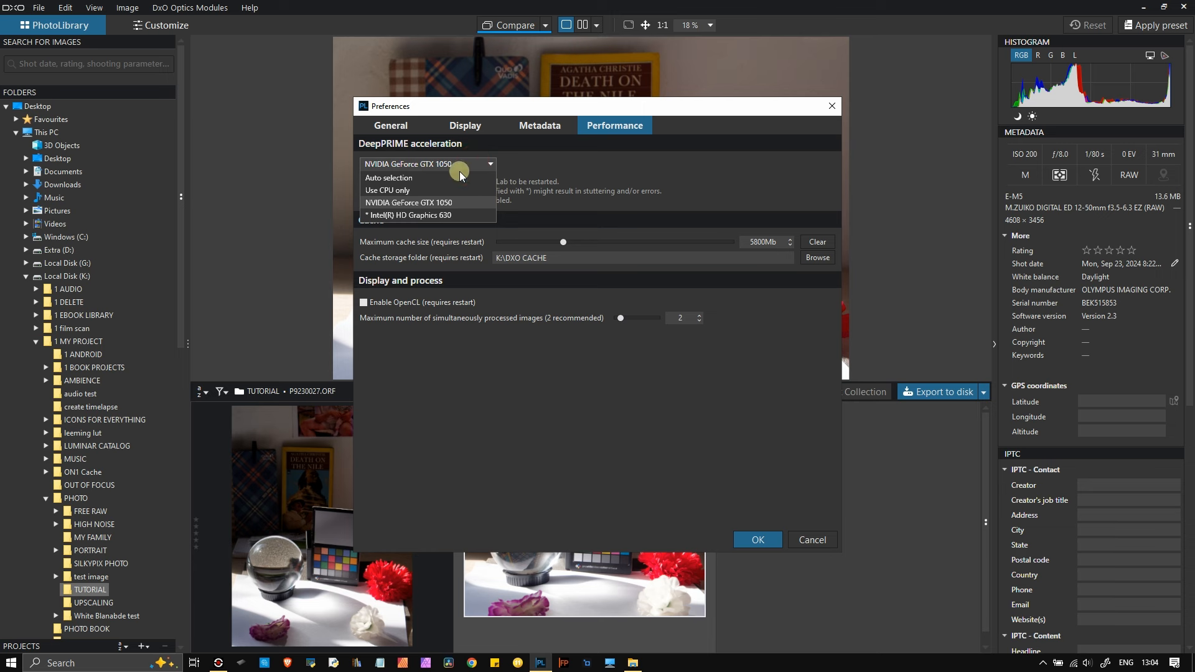
{"action": "left_click", "coordinate": [429, 164]}
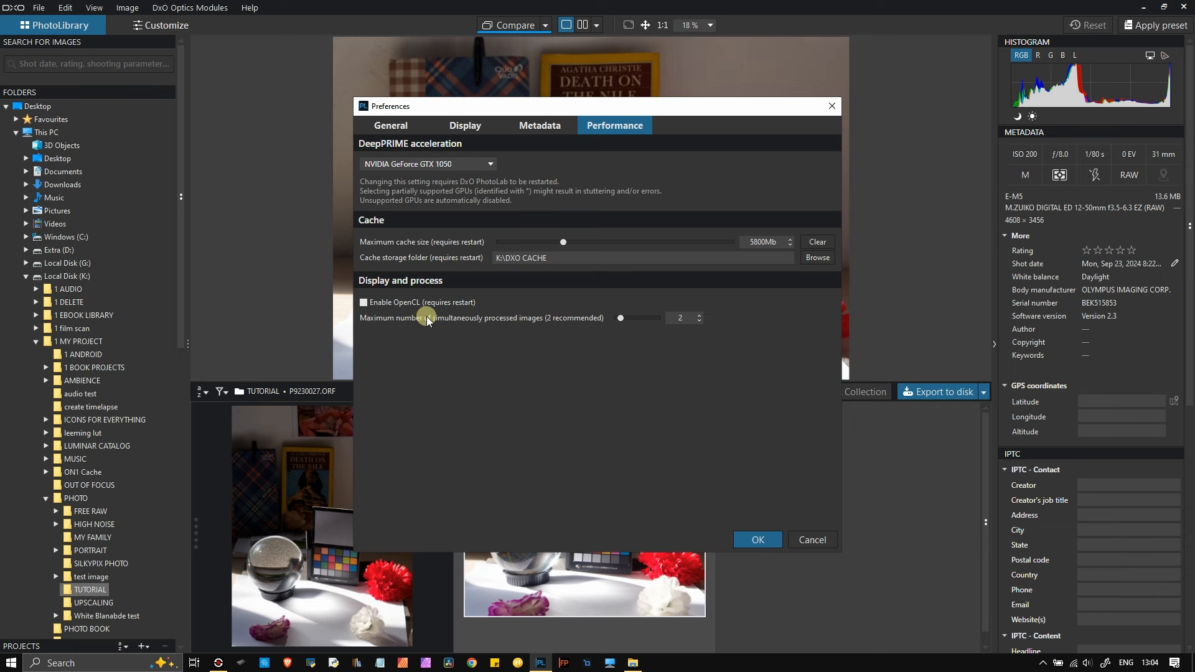
{"action": "left_click", "coordinate": [760, 539]}
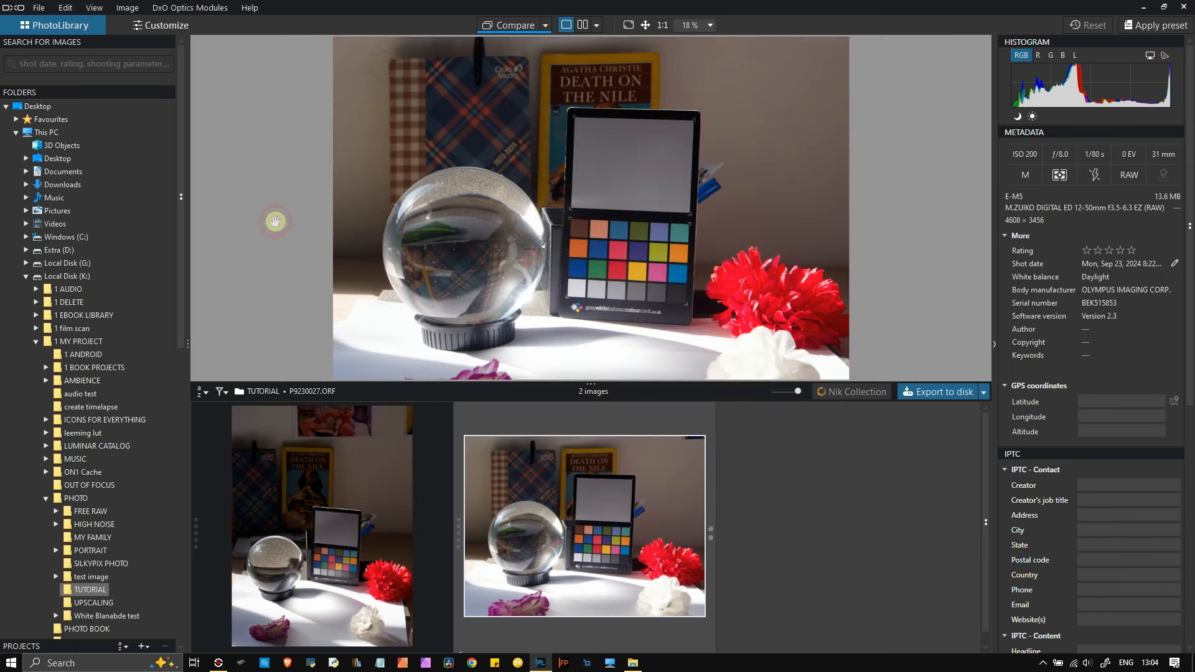
- Review the available editing, view, image and DxO Optics Modules commands, the selected photo's own commands, and the folder tree
{"action": "left_click", "coordinate": [42, 8]}
{"action": "left_click", "coordinate": [67, 8]}
{"action": "left_click", "coordinate": [69, 9]}
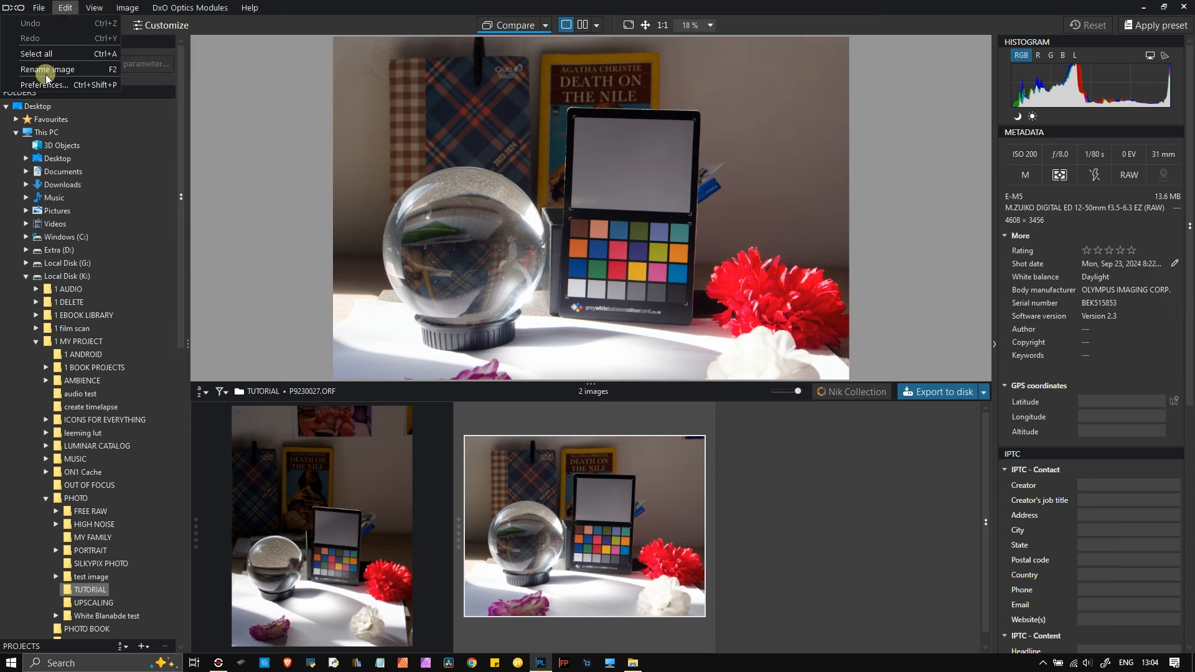
{"action": "left_click", "coordinate": [98, 8]}
{"action": "left_click", "coordinate": [97, 7]}
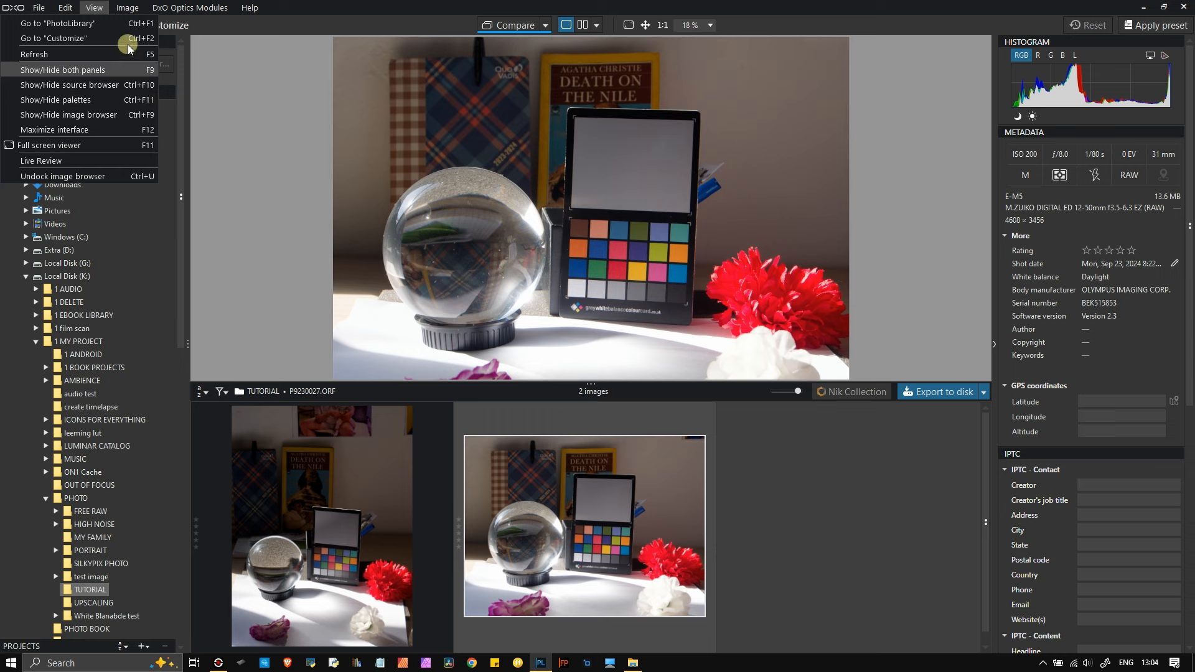
{"action": "left_click", "coordinate": [127, 7]}
{"action": "left_click", "coordinate": [131, 8]}
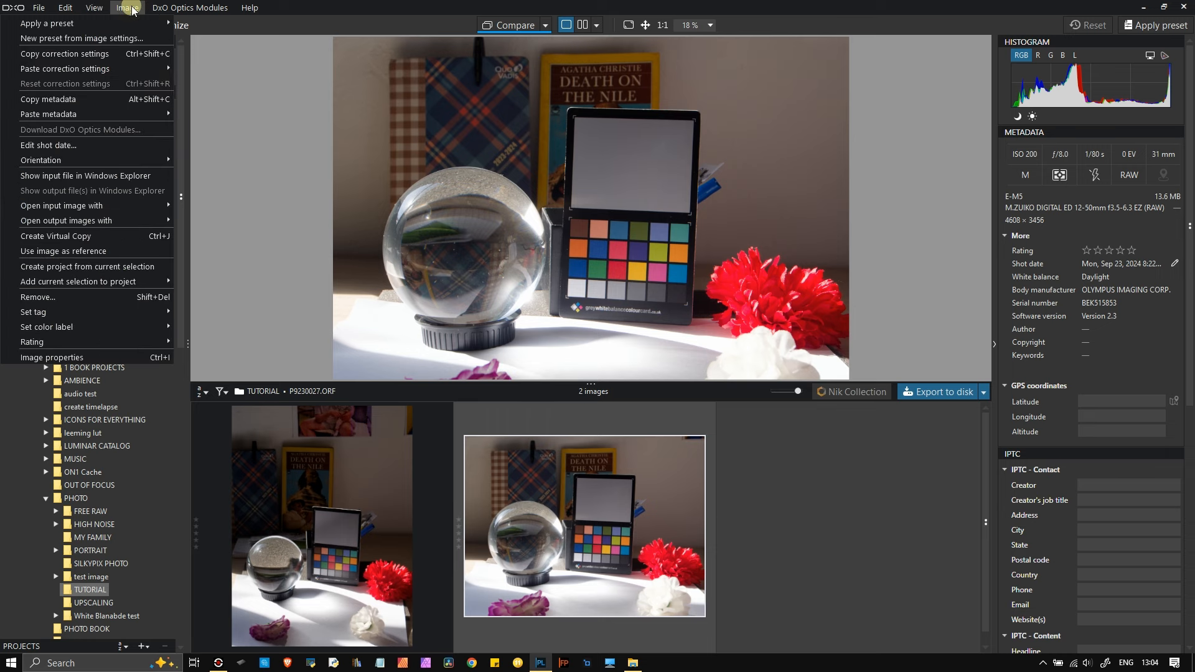
{"action": "mouse_move", "coordinate": [84, 28]}
{"action": "right_click", "coordinate": [513, 543]}
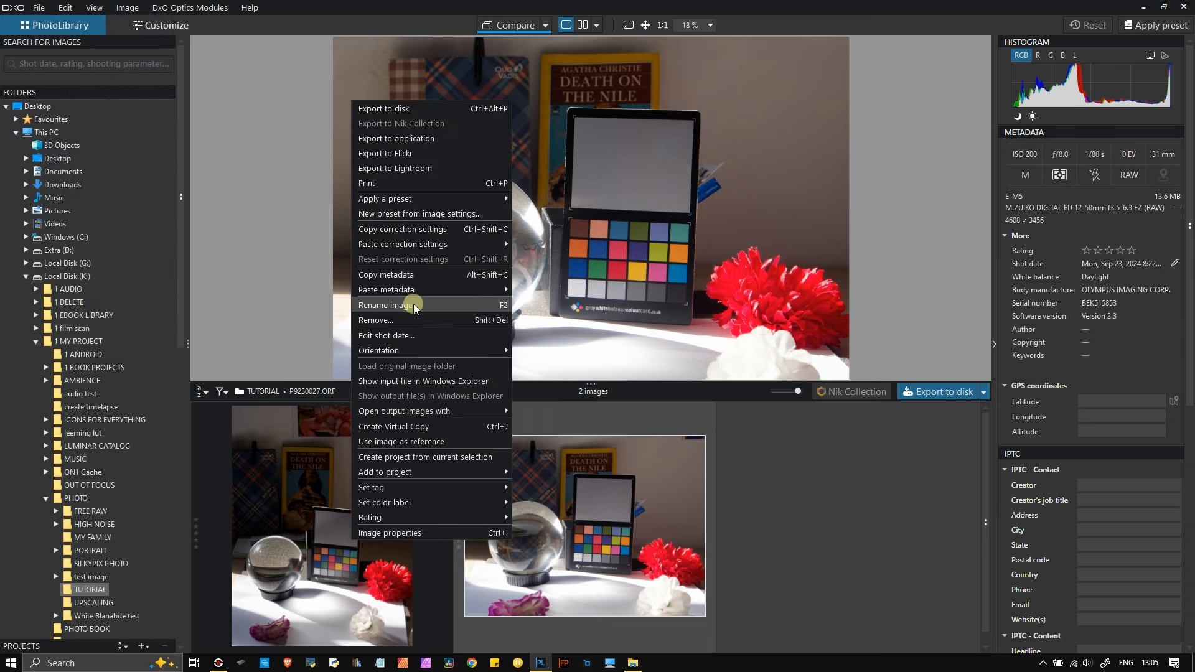
{"action": "left_click", "coordinate": [176, 9]}
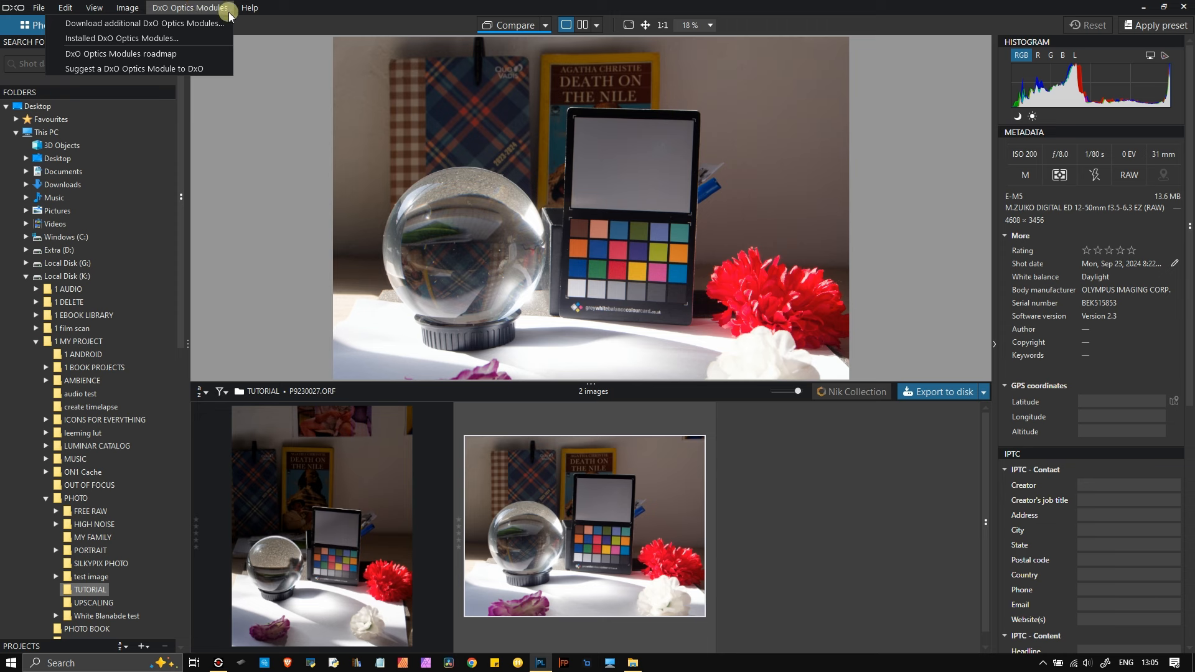
{"action": "mouse_move", "coordinate": [260, 5]}
{"action": "left_click", "coordinate": [354, 6]}
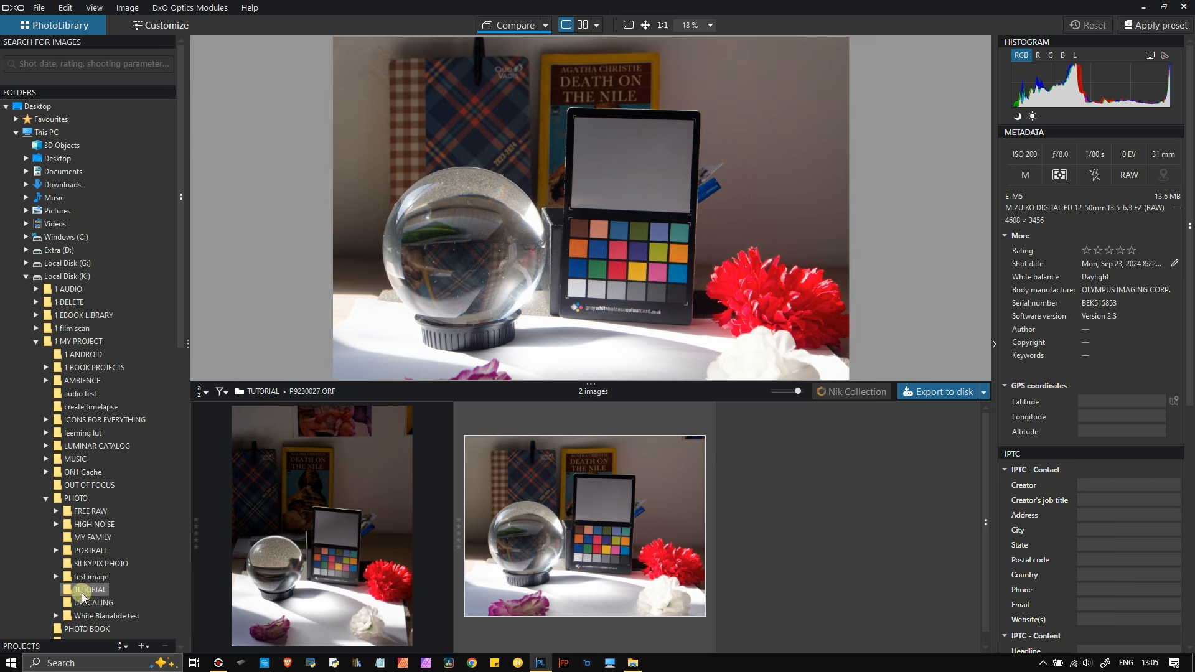
{"action": "scroll", "coordinate": [94, 632], "scroll_direction": "down", "scroll_amount": 3}
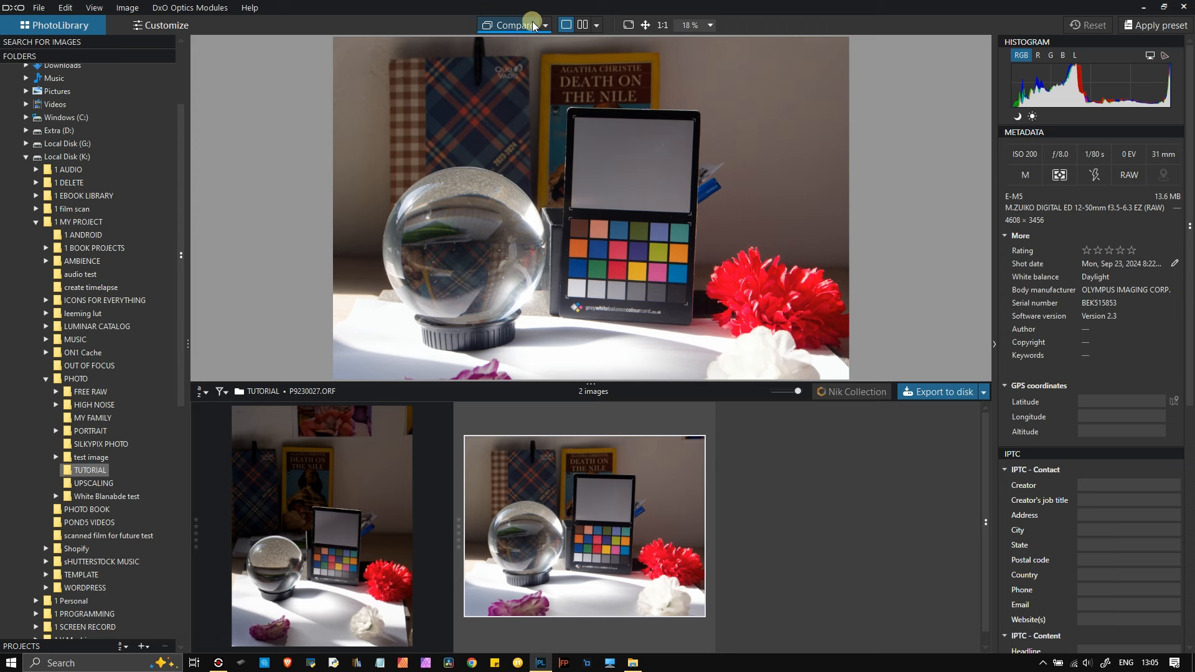
{"action": "mouse_move", "coordinate": [537, 24]}
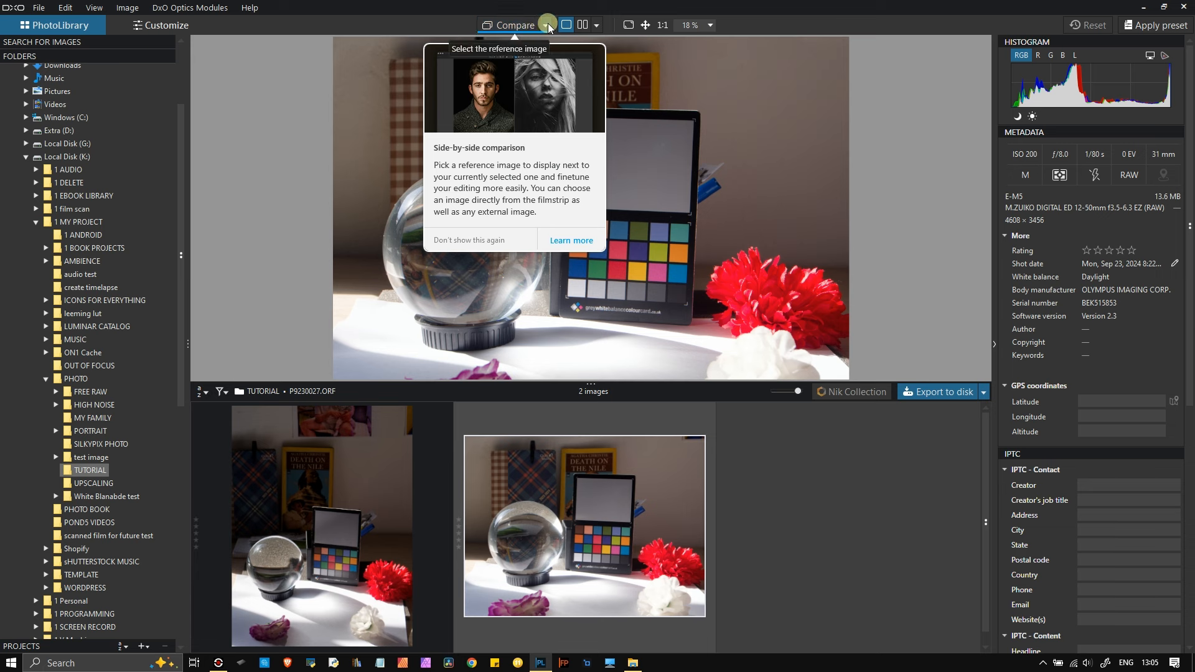
{"action": "left_click", "coordinate": [548, 23]}
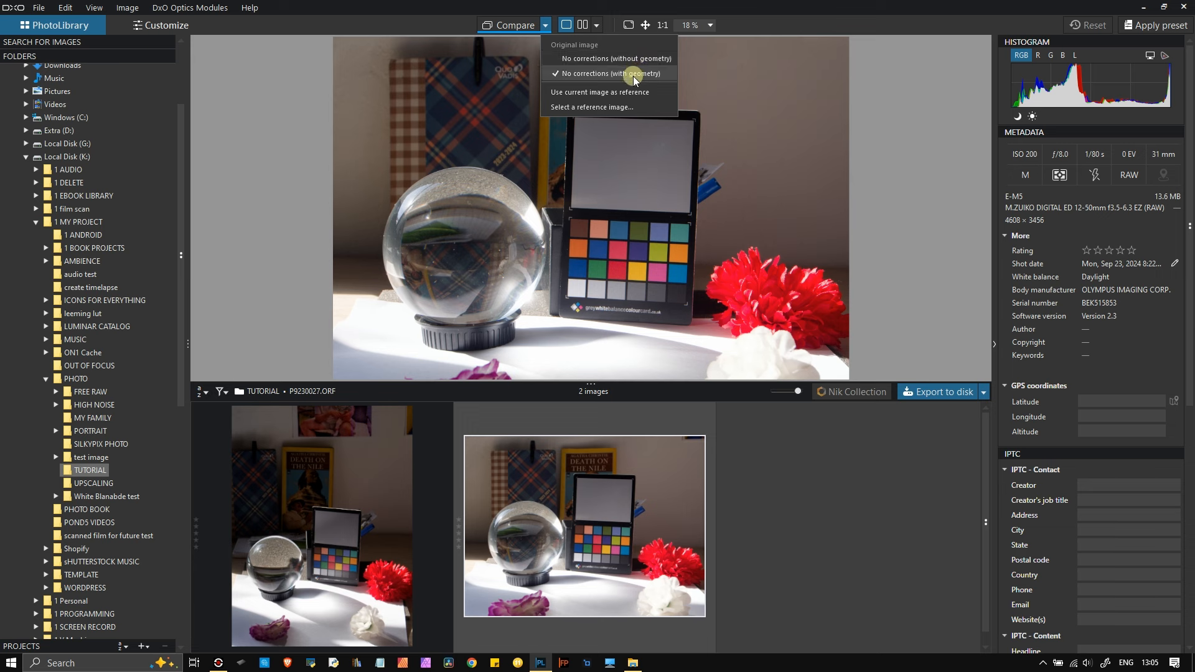
{"action": "left_click", "coordinate": [596, 107]}
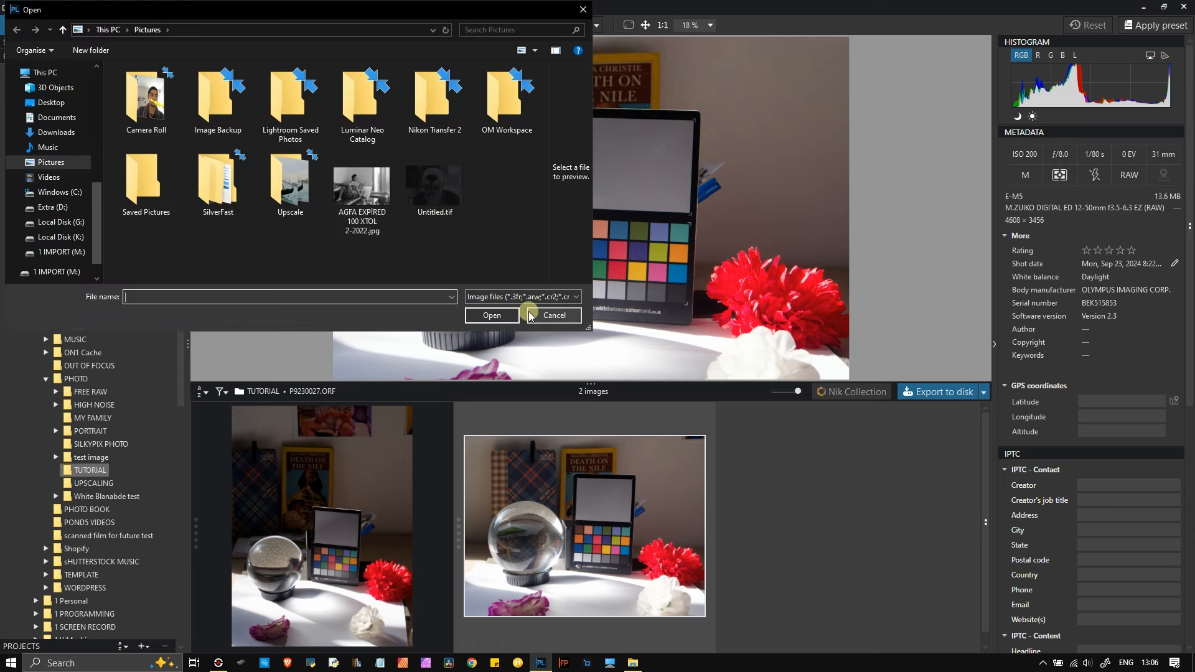
{"action": "left_click", "coordinate": [550, 316]}
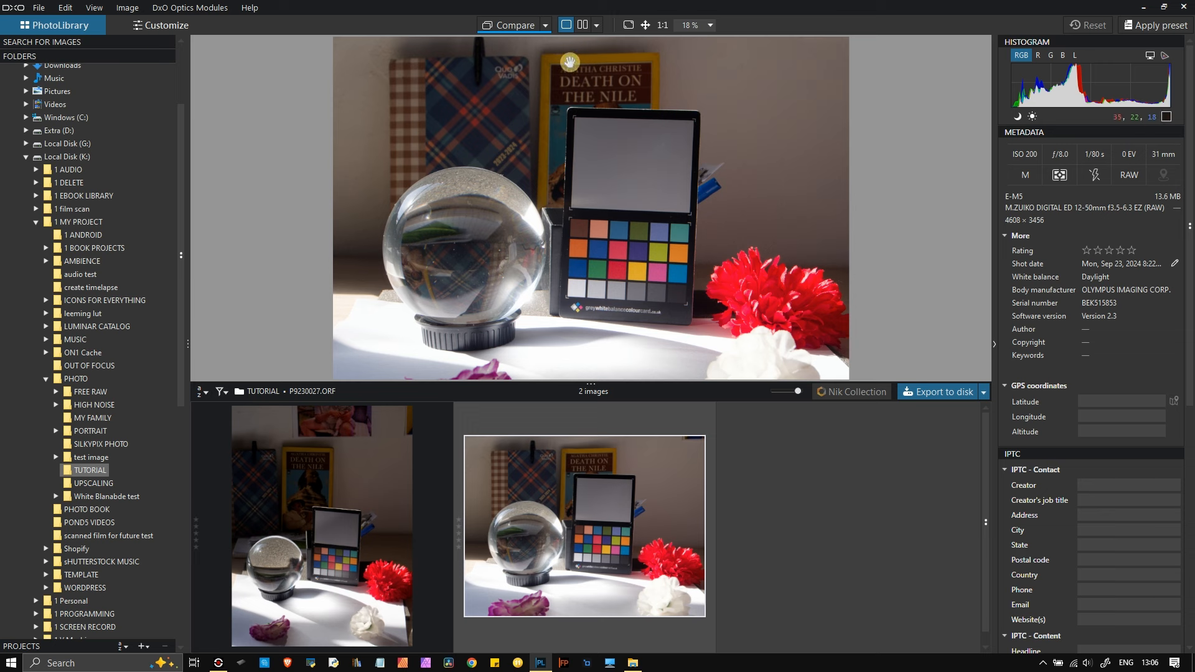
- Compare the photo in the side-by-side and split layouts, both left/right and top/bottom, and return to the single-image view
{"action": "left_click", "coordinate": [587, 26]}
{"action": "left_click", "coordinate": [588, 26]}
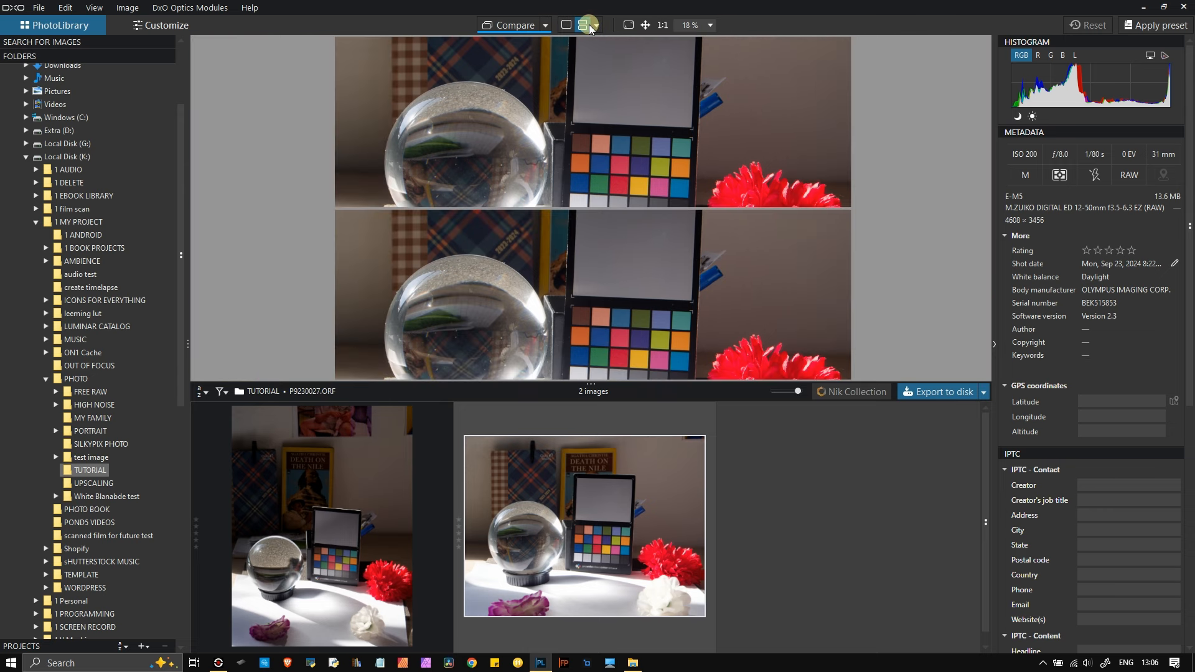
{"action": "left_click", "coordinate": [589, 26]}
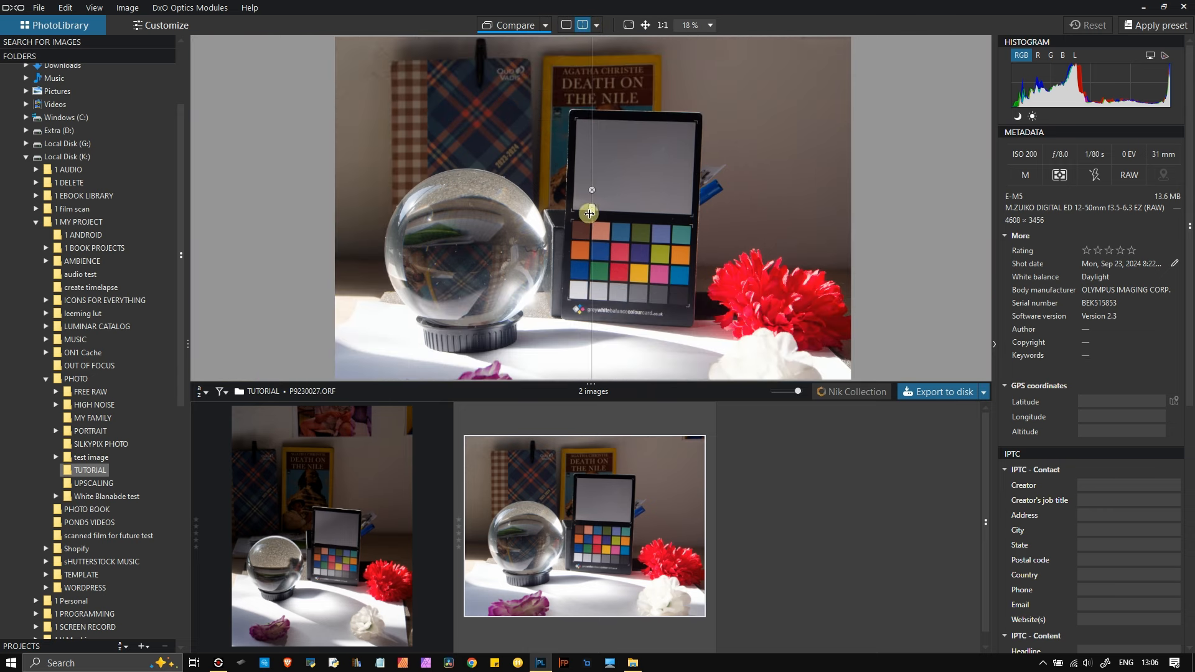
{"action": "left_click_drag", "start_coordinate": [590, 210], "coordinate": [598, 238]}
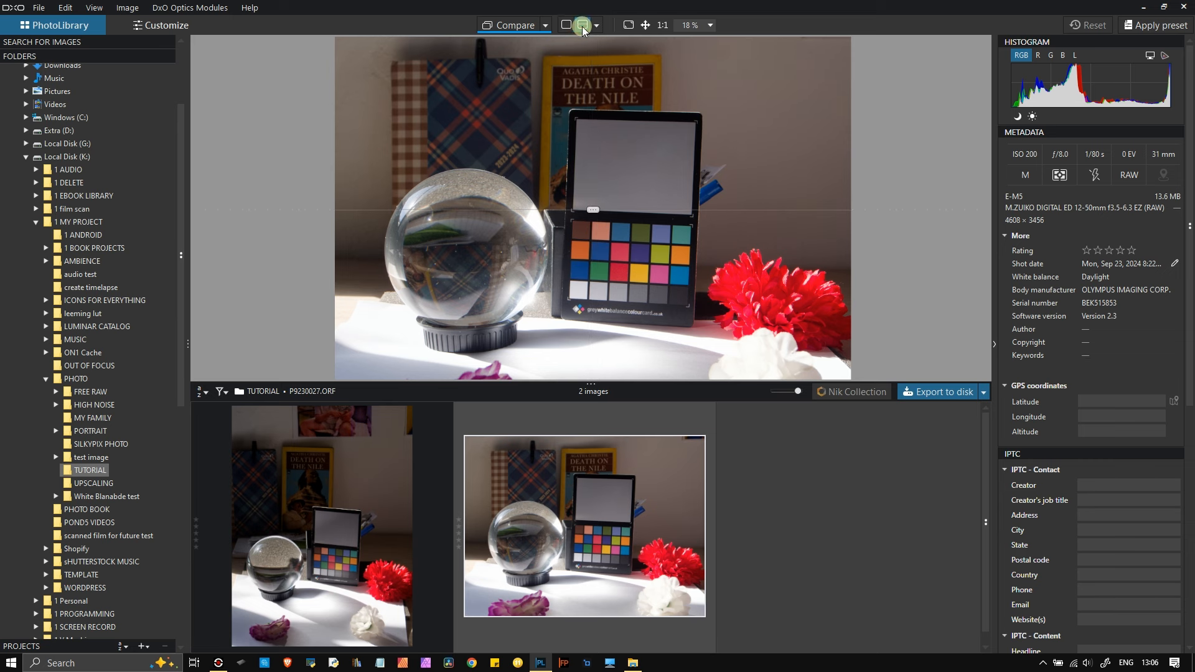
{"action": "left_click", "coordinate": [585, 26]}
{"action": "left_click", "coordinate": [597, 26]}
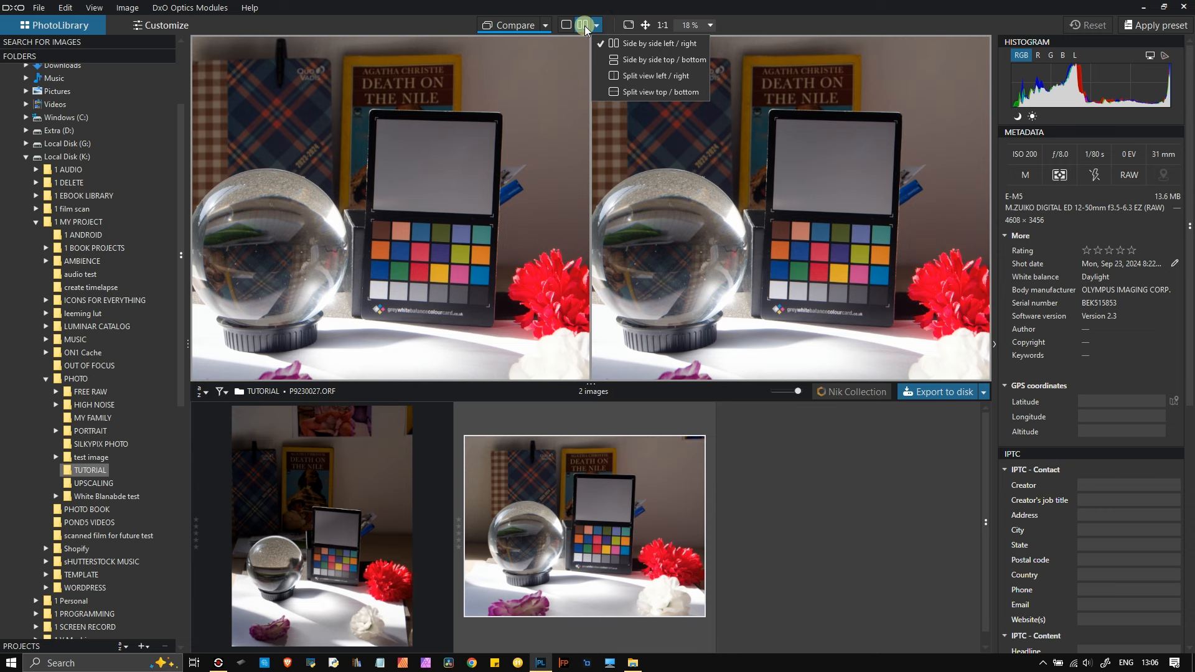
{"action": "left_click", "coordinate": [577, 25]}
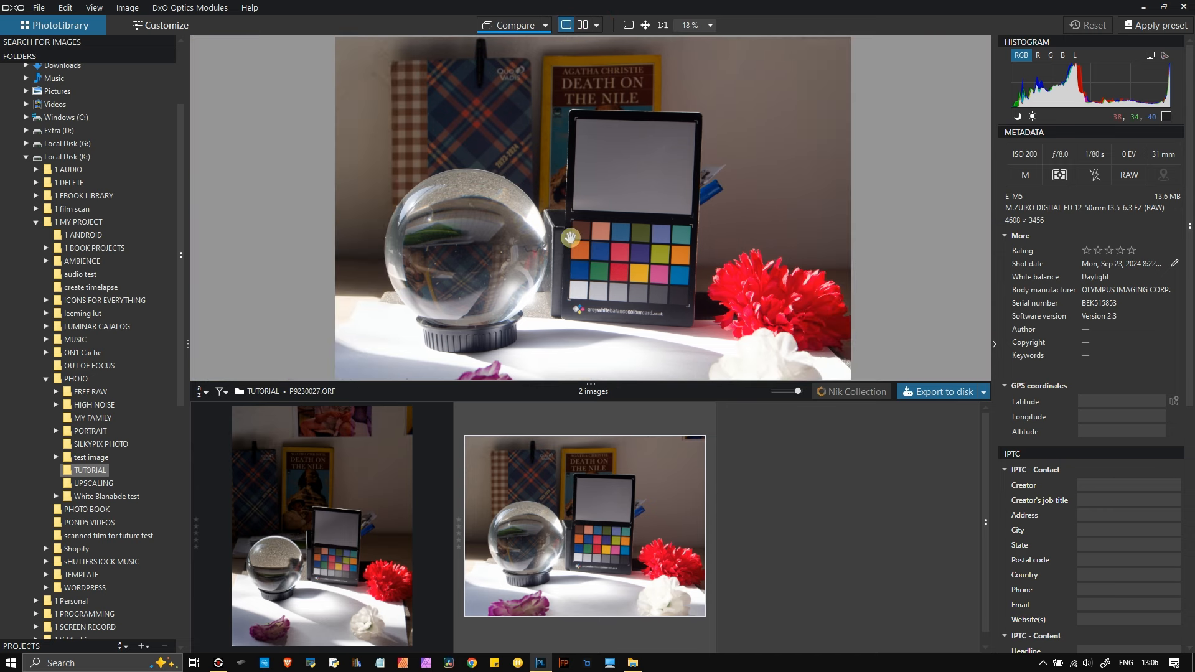
- View the photo full screen with its tag, rating and filter controls, and return to the normal viewer
{"action": "left_click", "coordinate": [626, 26]}
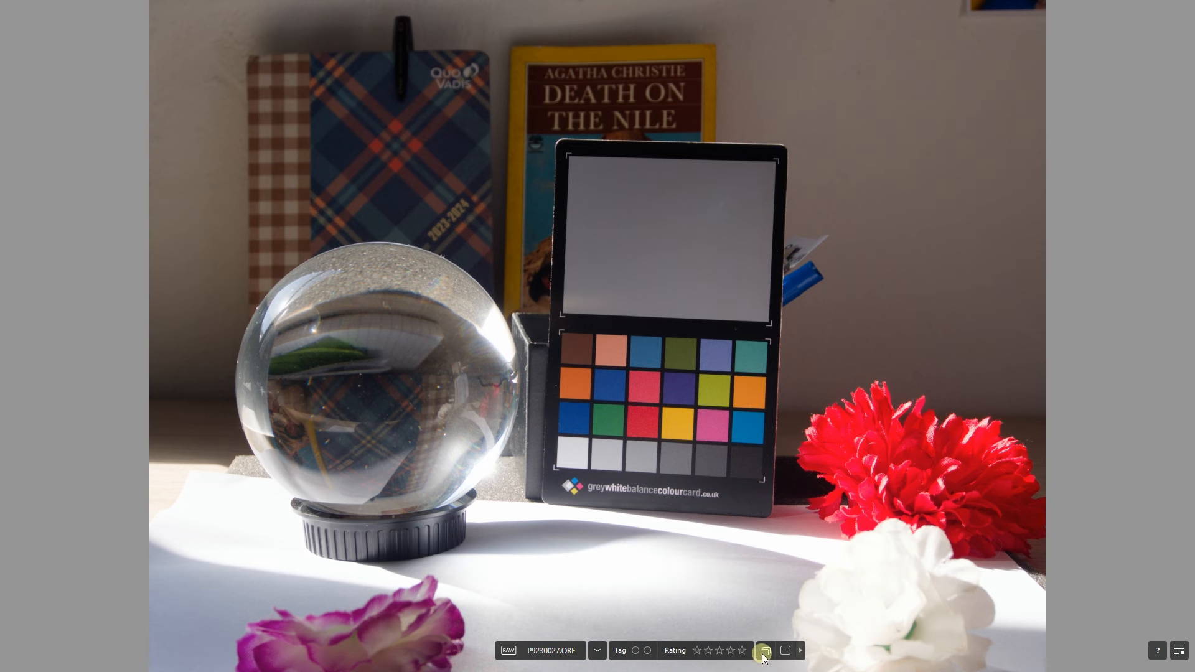
{"action": "mouse_move", "coordinate": [787, 654]}
{"action": "left_click", "coordinate": [1181, 650]}
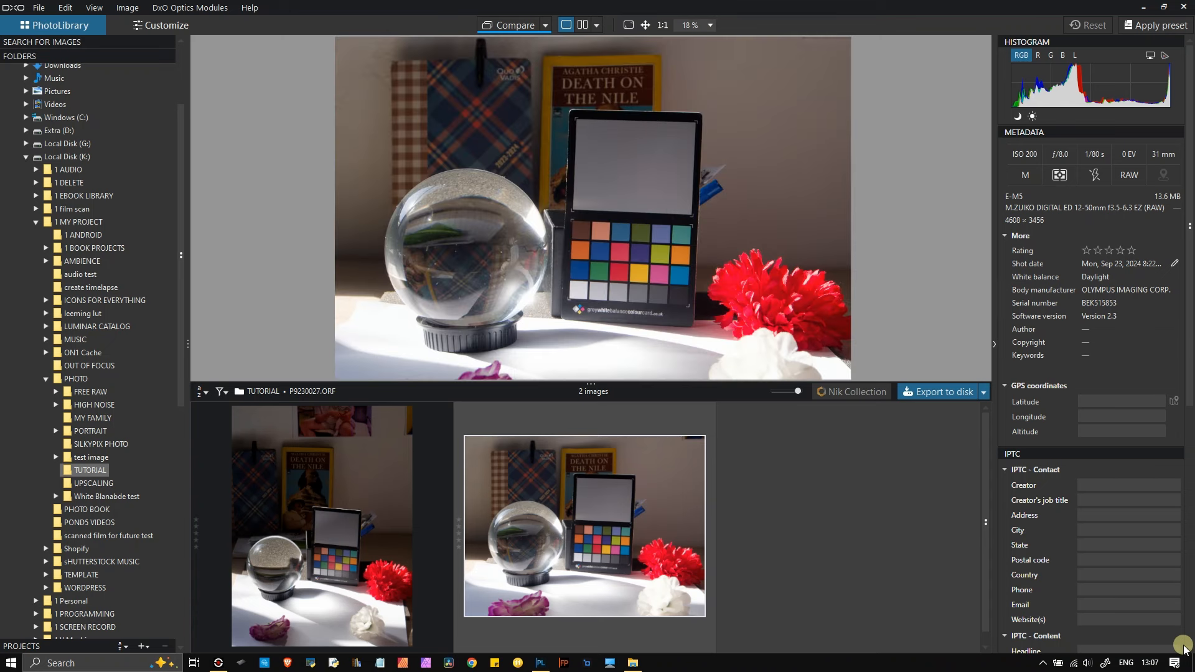
- Inspect the color card at 100% magnification and fit the whole photo back in the viewer
{"action": "left_click", "coordinate": [662, 25]}
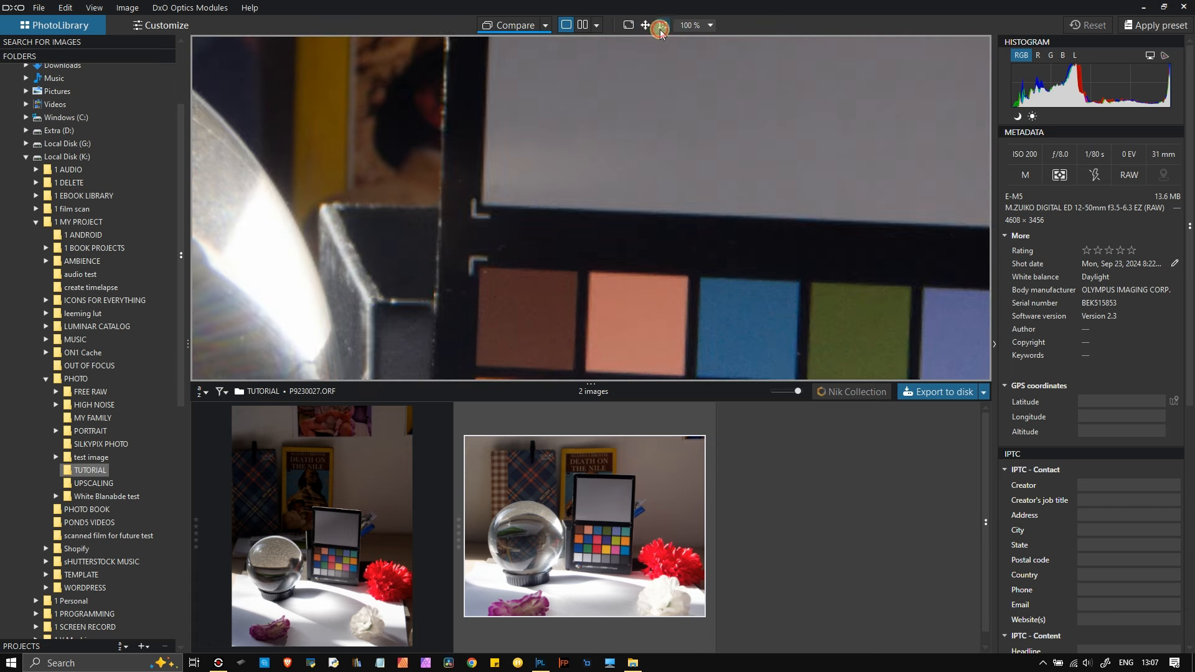
{"action": "left_click_drag", "start_coordinate": [618, 255], "coordinate": [592, 91]}
{"action": "left_click_drag", "start_coordinate": [569, 235], "coordinate": [566, 88]}
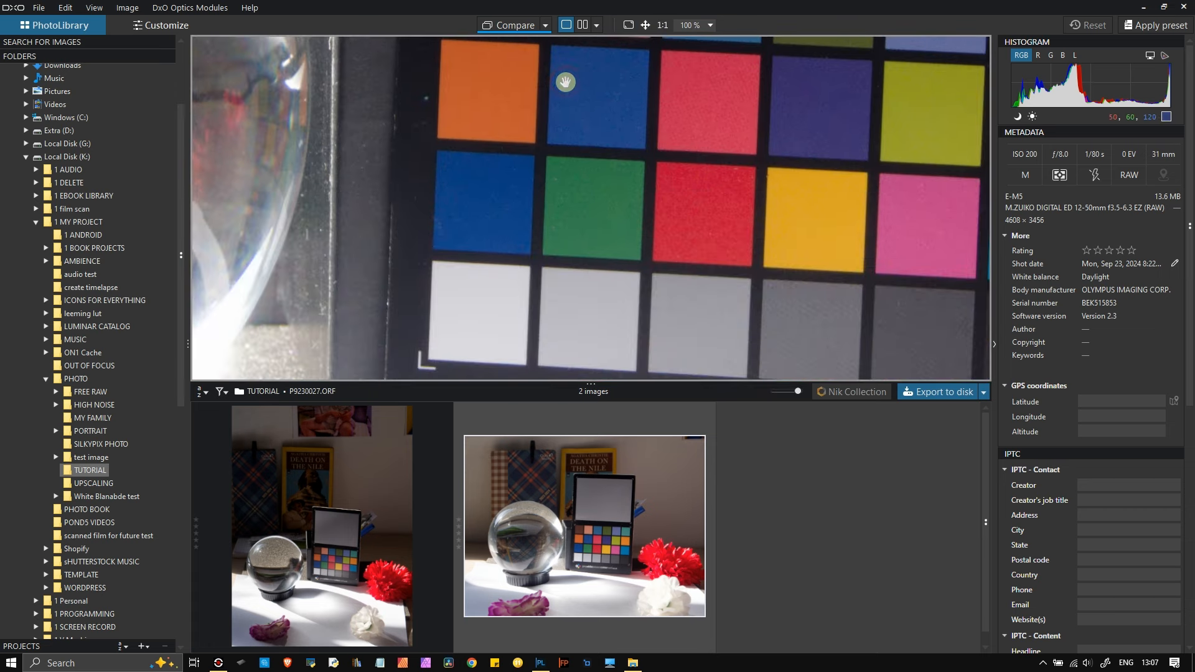
{"action": "left_click", "coordinate": [645, 26]}
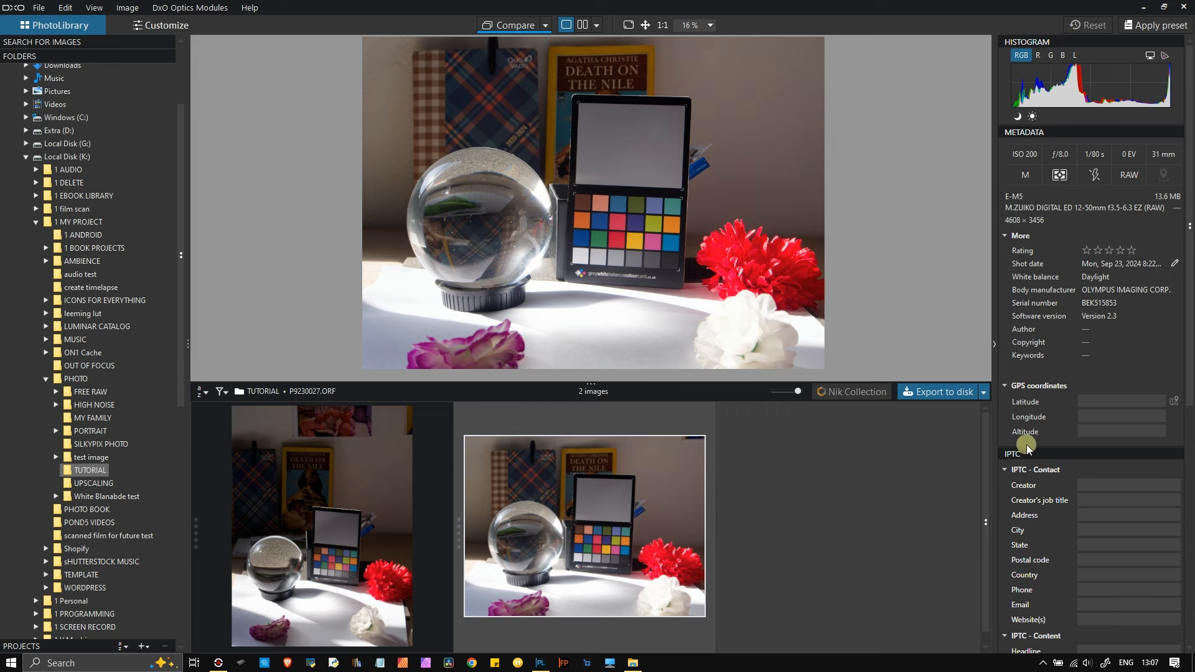
- Review the photo's IPTC and keyword fields, and check its colors by toggling the monitor gamut warning on and off
{"action": "scroll", "coordinate": [1036, 432], "scroll_direction": "down", "scroll_amount": 6}
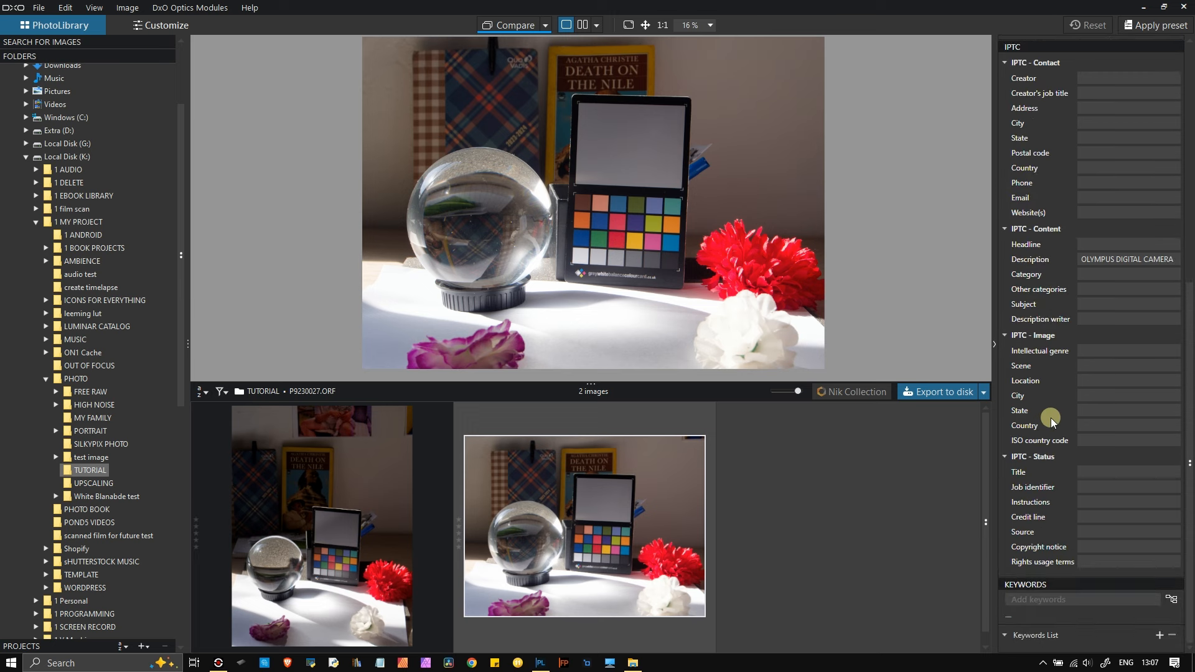
{"action": "scroll", "coordinate": [1045, 424], "scroll_direction": "up", "scroll_amount": 6}
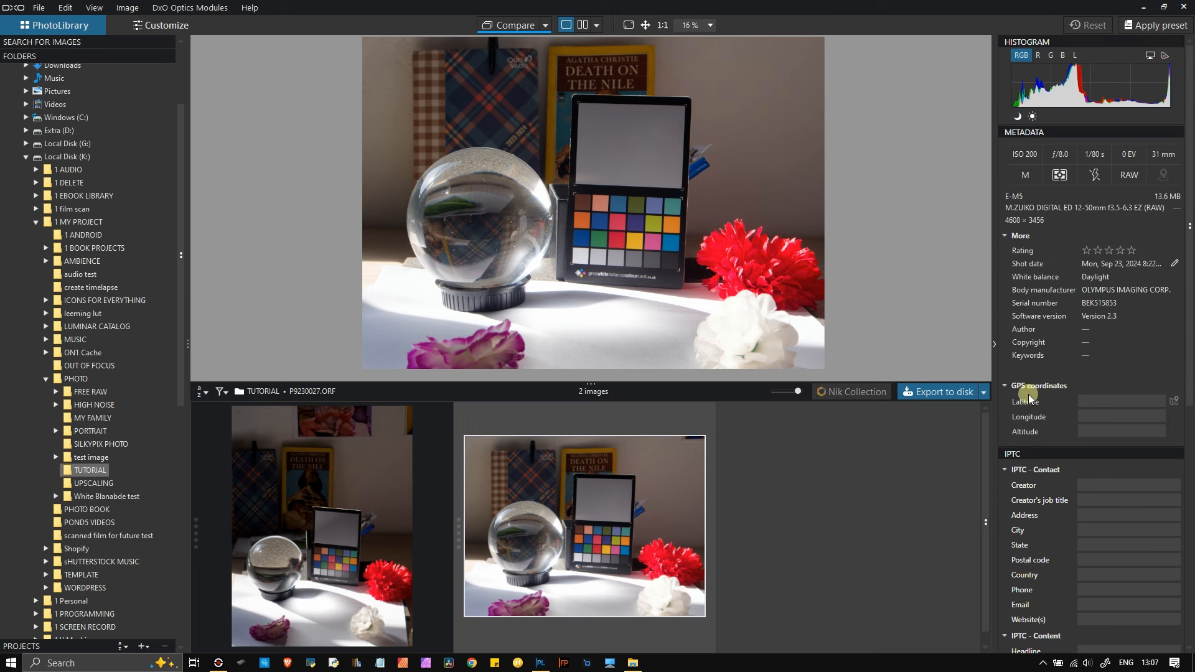
{"action": "left_click", "coordinate": [1151, 54]}
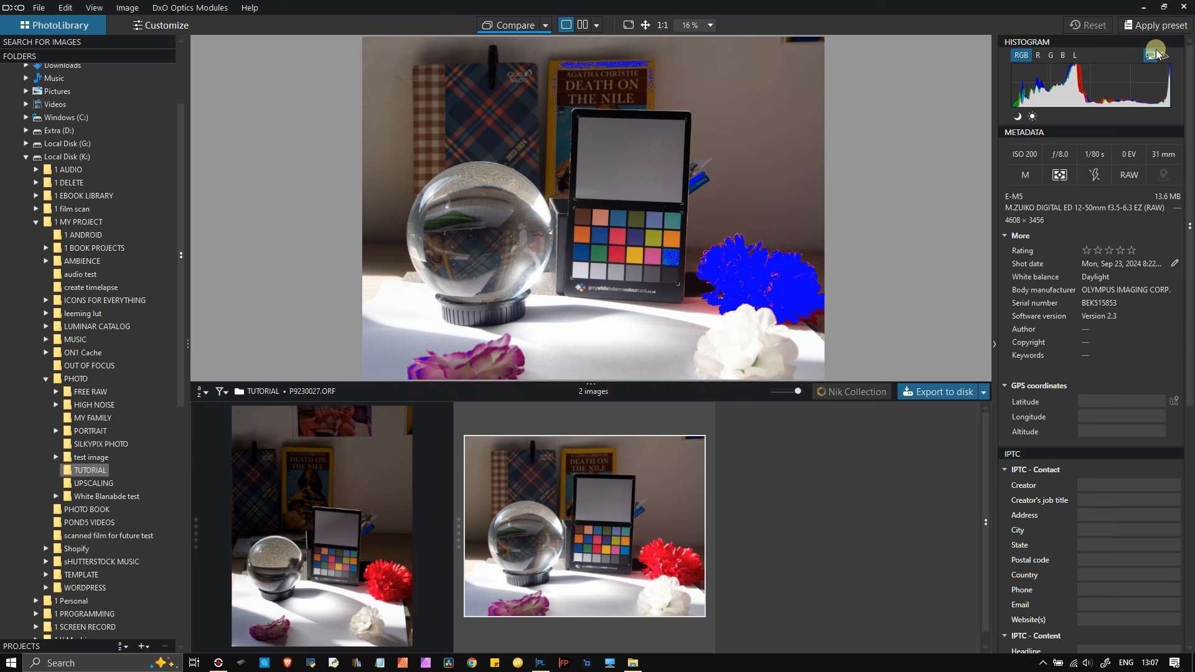
{"action": "left_click", "coordinate": [1155, 53]}
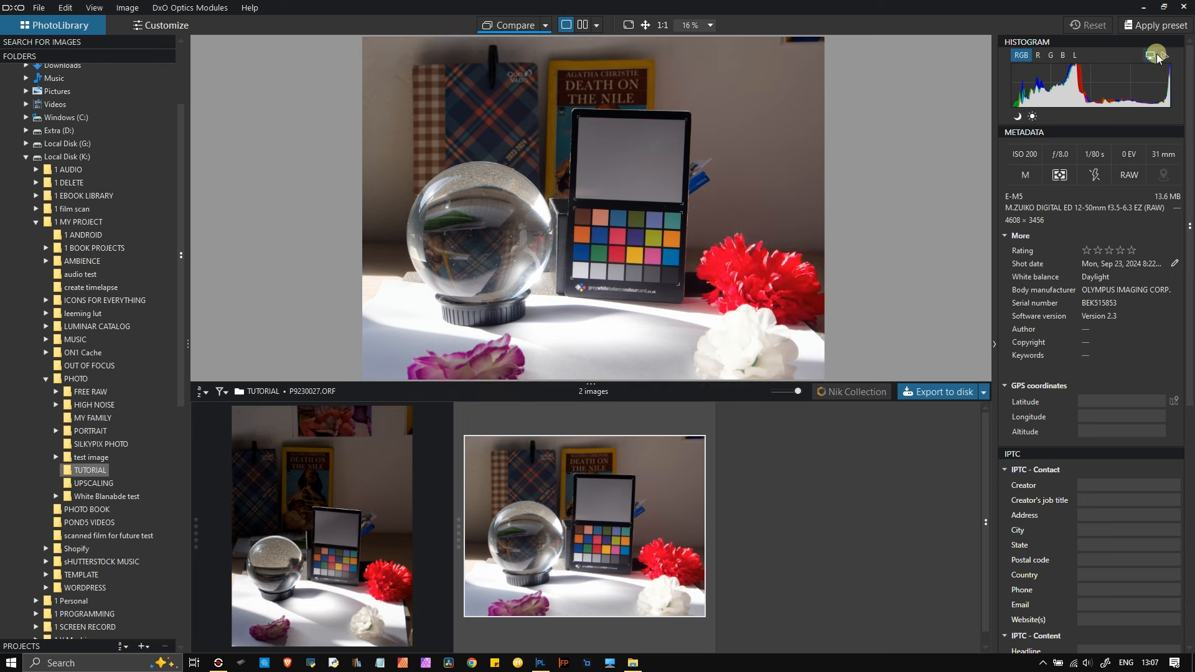
{"action": "left_click", "coordinate": [1151, 54]}
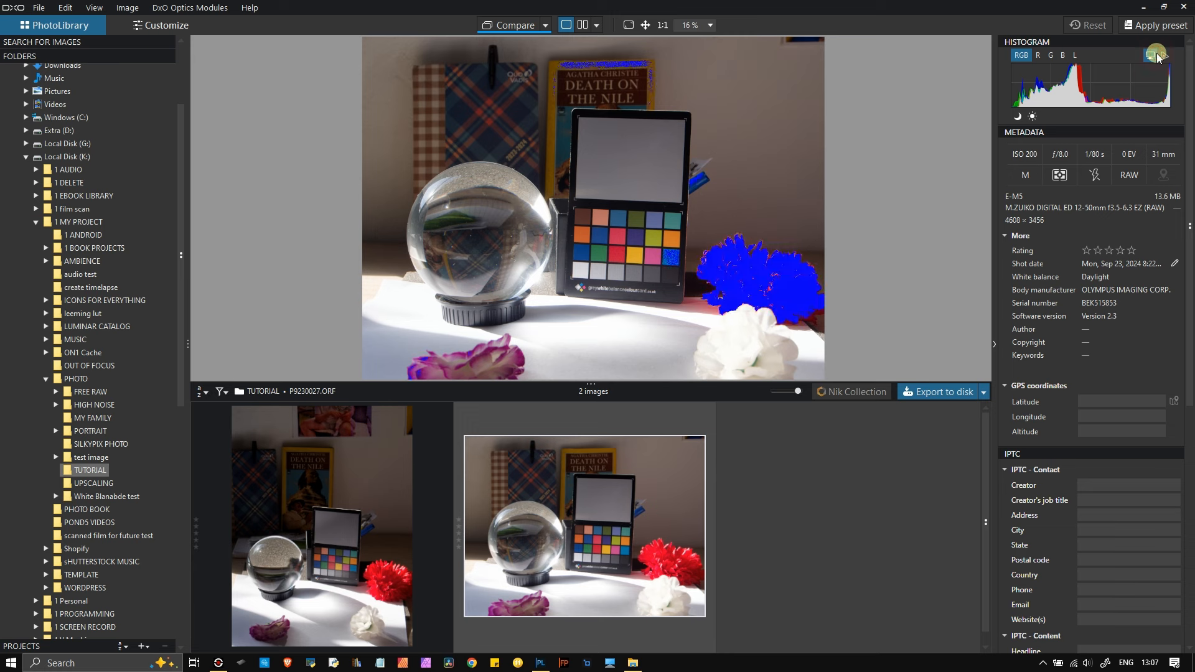
{"action": "left_click", "coordinate": [1156, 56]}
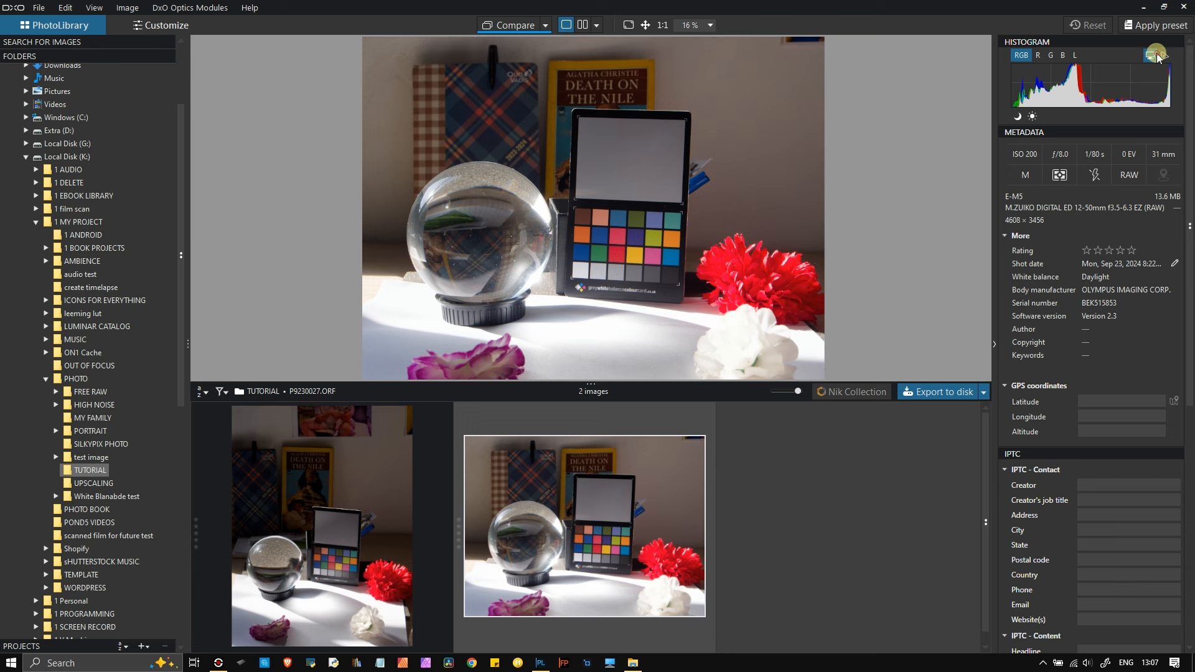
{"action": "left_click", "coordinate": [1155, 55]}
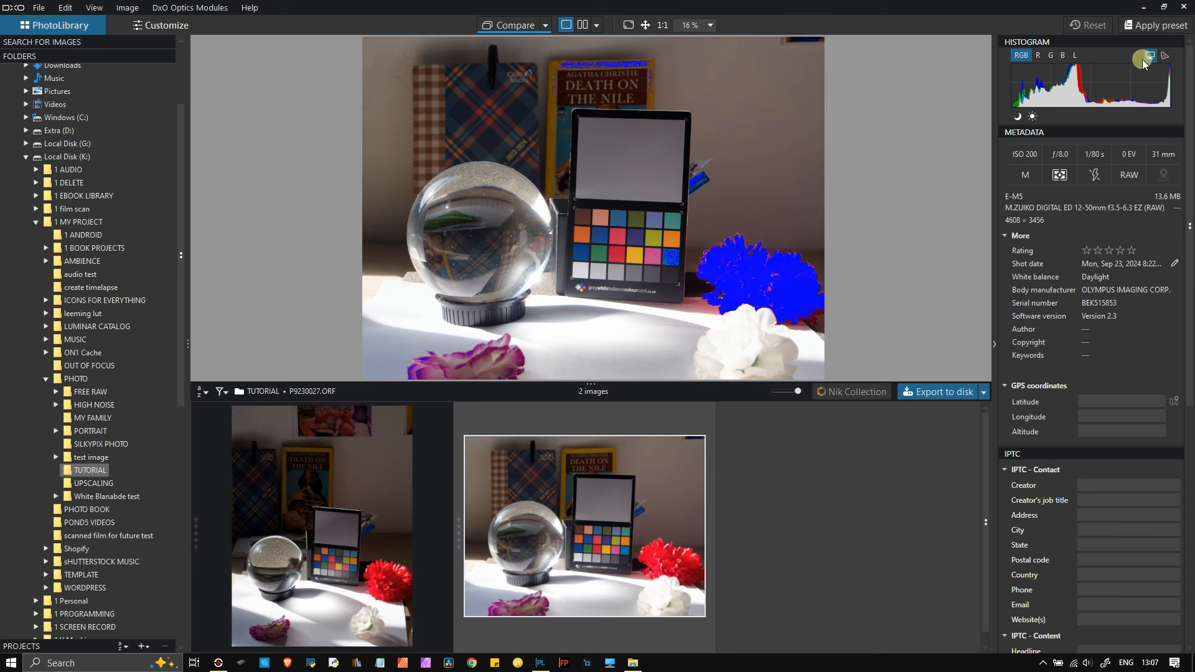
{"action": "left_click", "coordinate": [1150, 56]}
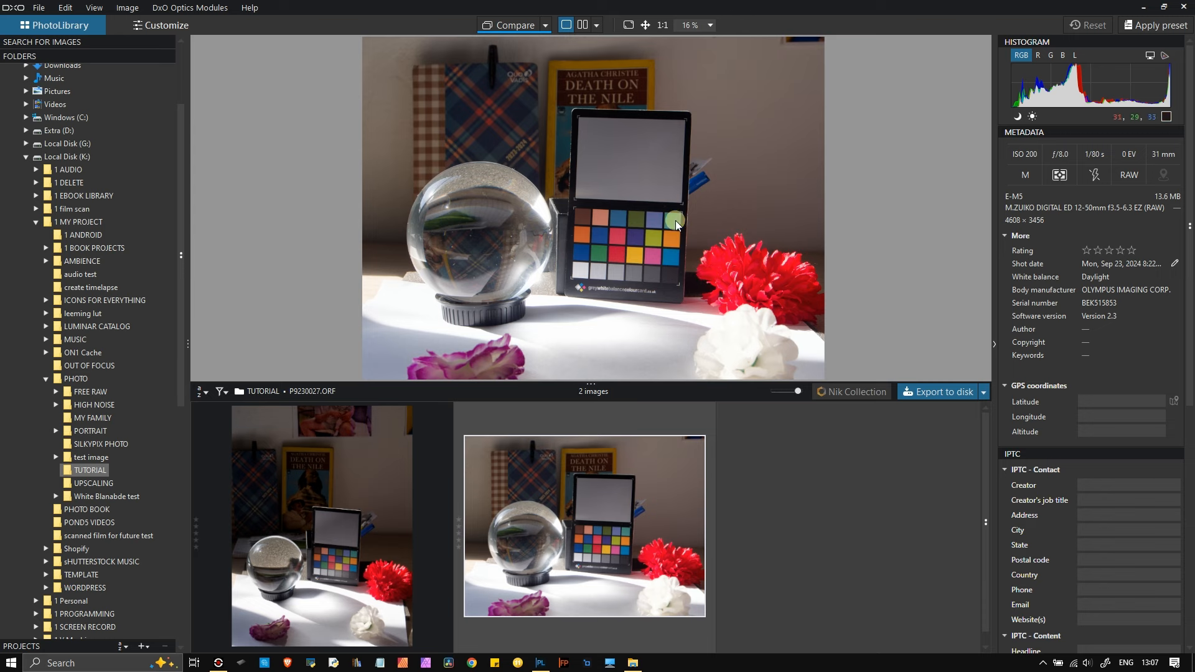
- Examine the red flower's petals up close and check the flower against the monitor gamut warning once more
{"action": "scroll", "coordinate": [770, 286], "scroll_direction": "up", "scroll_amount": 5}
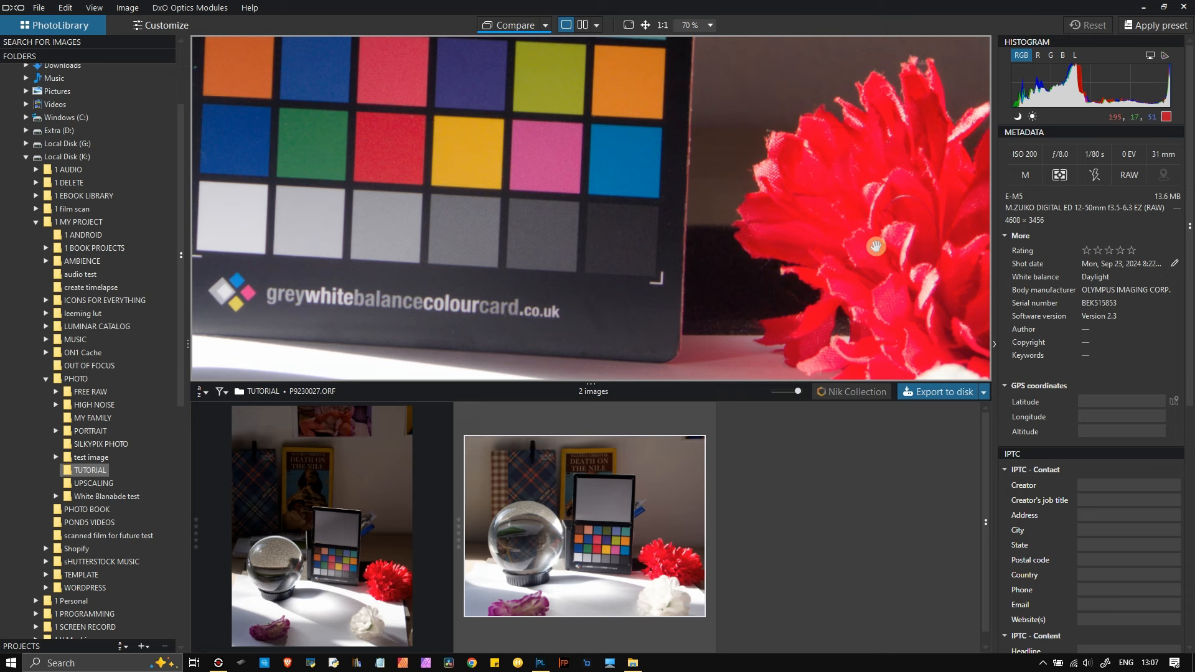
{"action": "left_click_drag", "start_coordinate": [904, 225], "coordinate": [591, 185]}
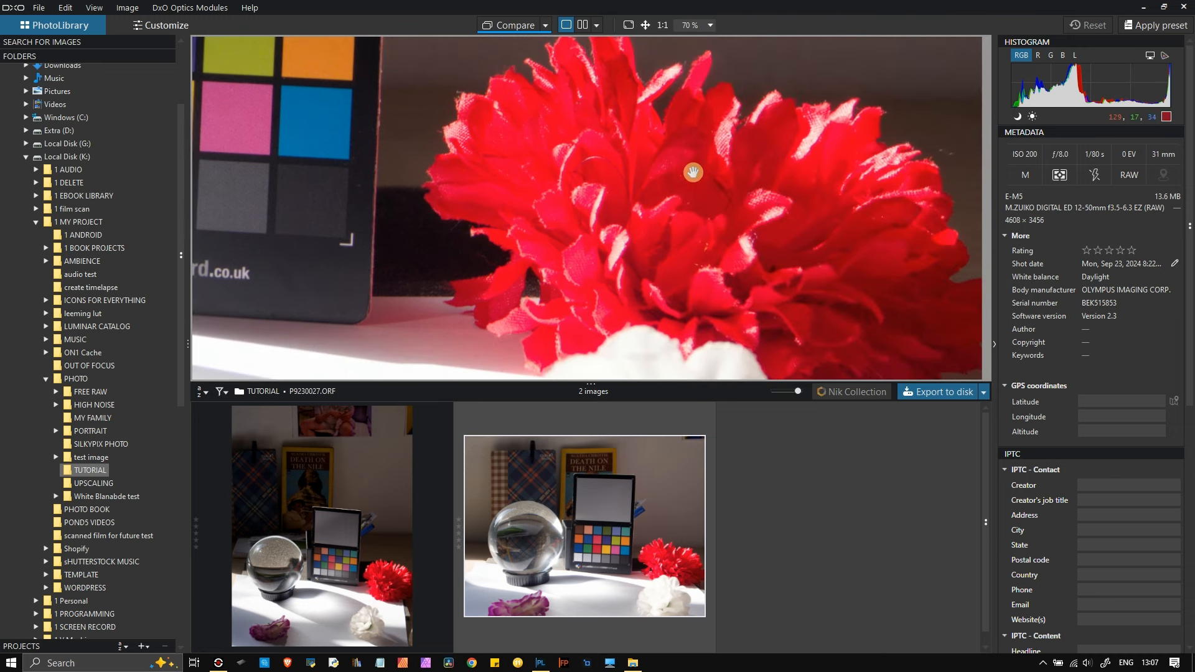
{"action": "scroll", "coordinate": [826, 213], "scroll_direction": "down", "scroll_amount": 1}
{"action": "scroll", "coordinate": [826, 212], "scroll_direction": "down", "scroll_amount": 3}
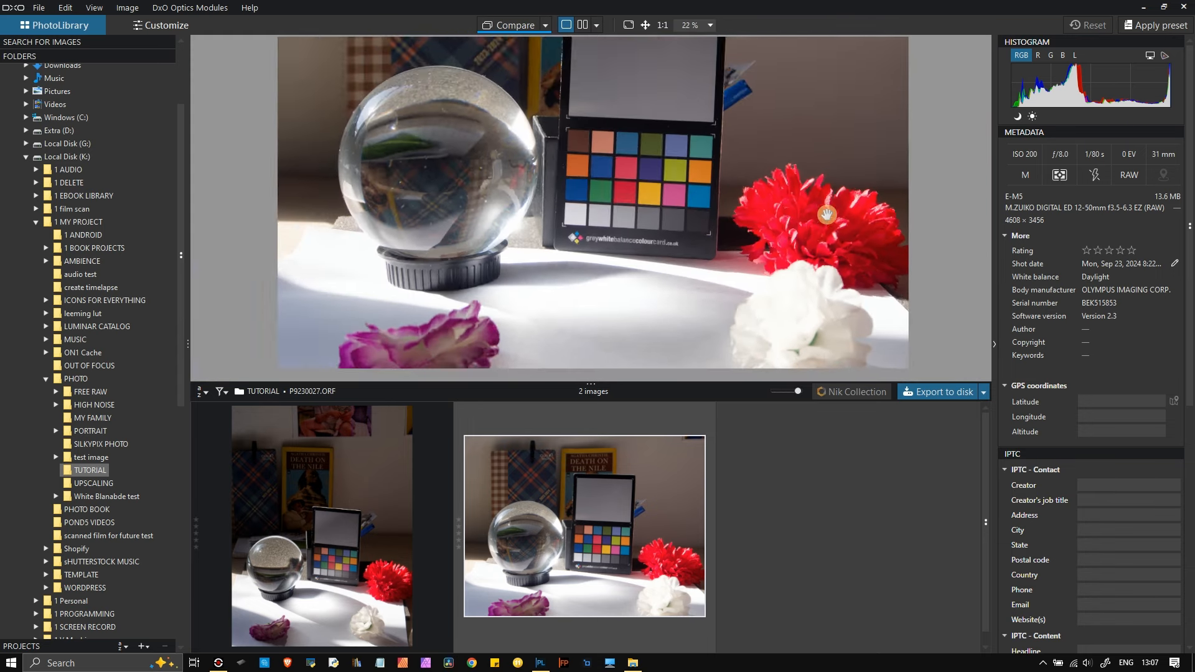
{"action": "left_click", "coordinate": [1151, 57]}
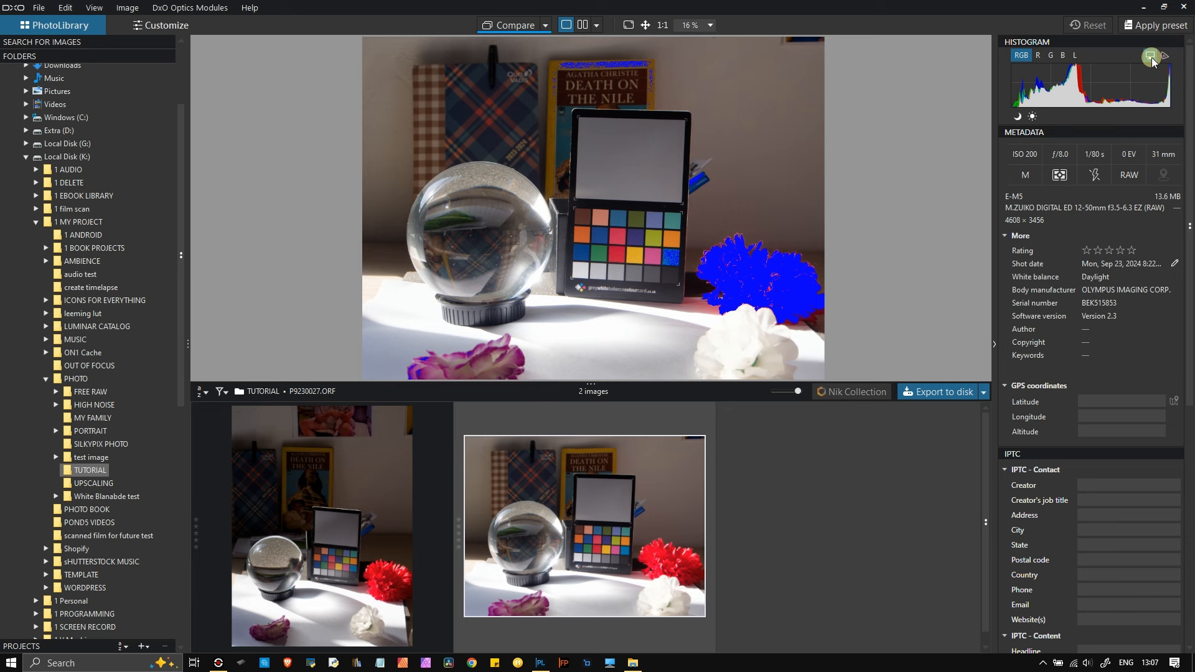
{"action": "left_click", "coordinate": [1151, 58]}
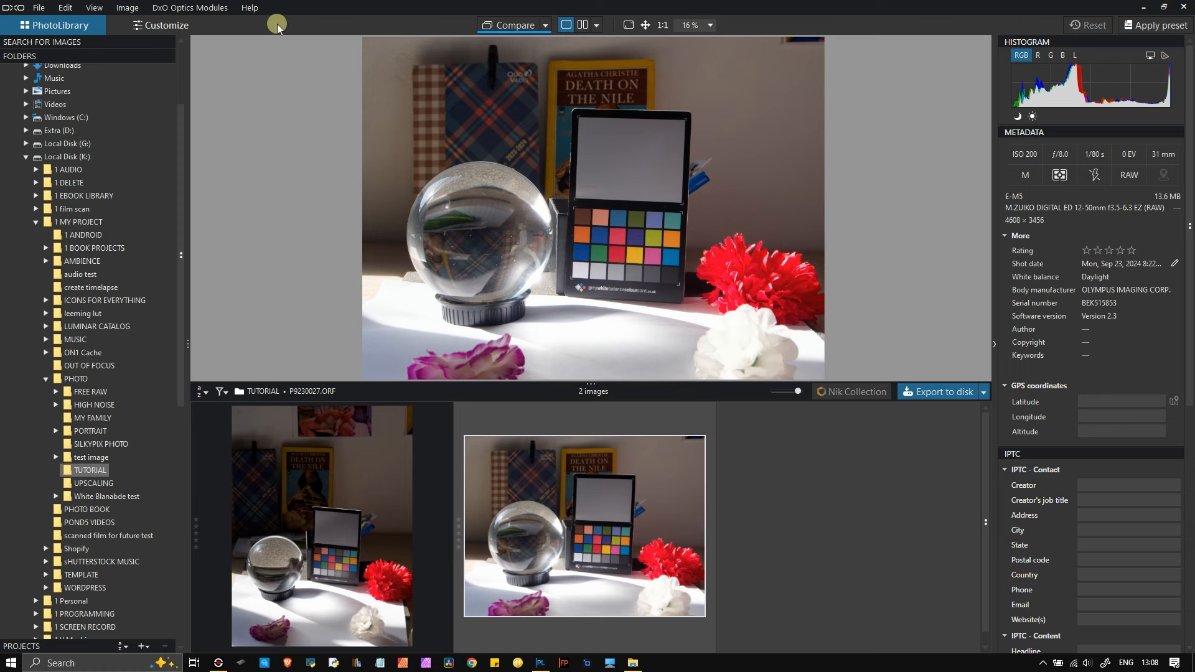
- Switch to the Customize workspace and examine the photo's color card, glass ball and bright highlights up close
{"action": "left_click", "coordinate": [154, 28]}
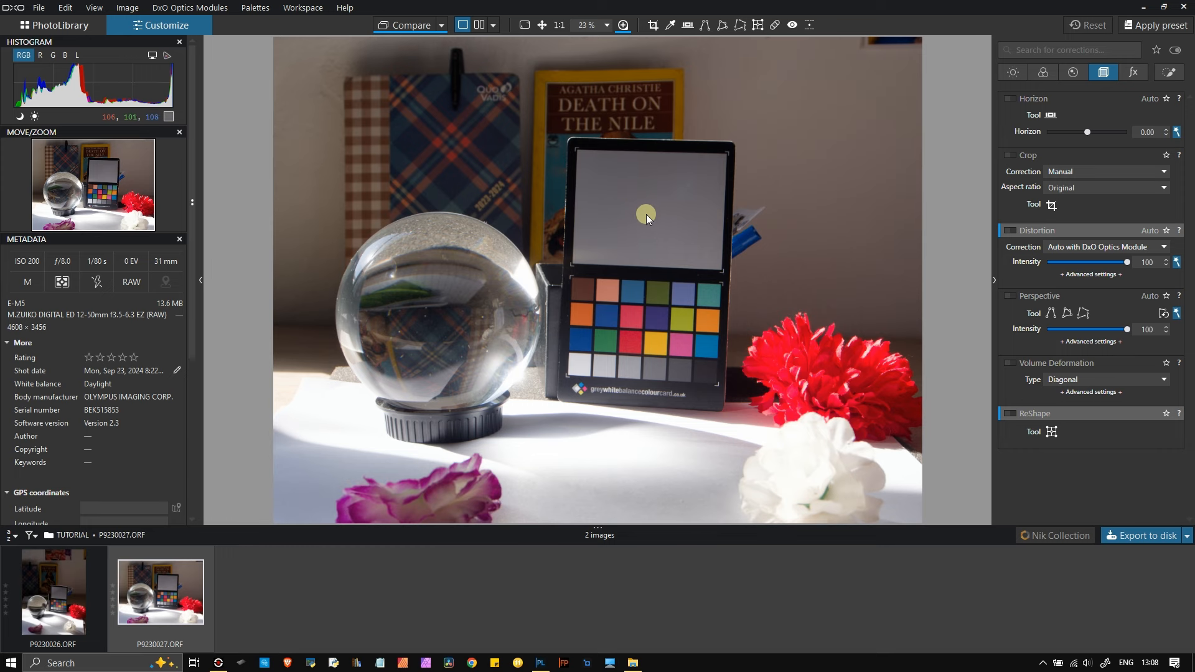
{"action": "scroll", "coordinate": [662, 262], "scroll_direction": "up", "scroll_amount": 4}
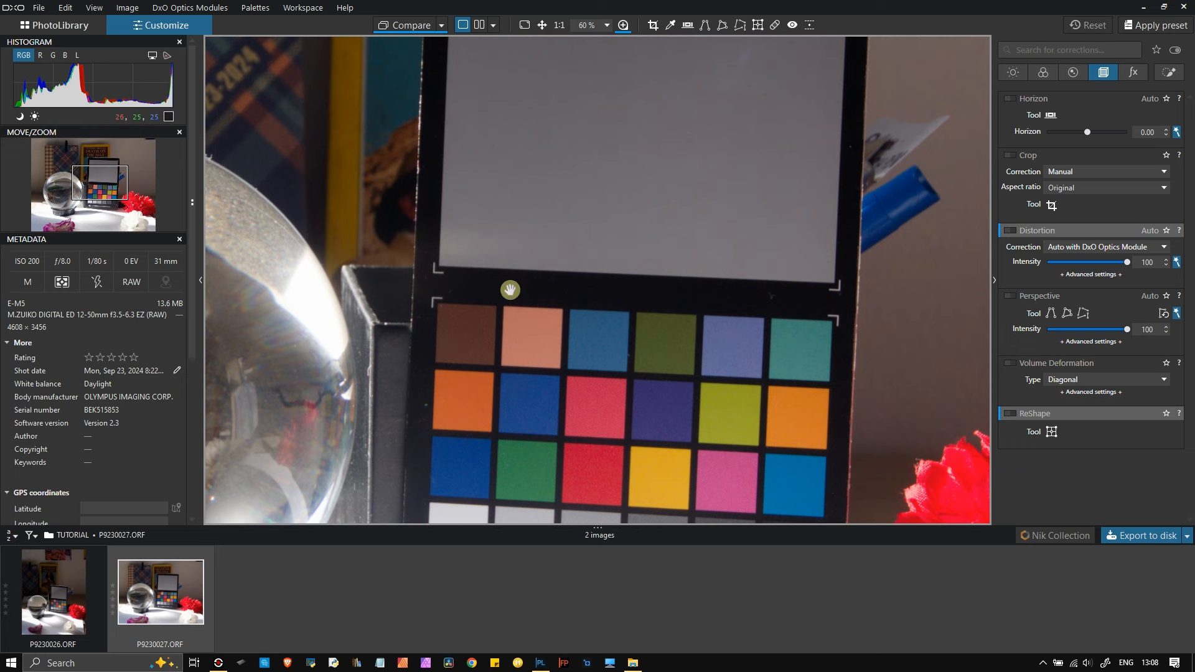
{"action": "scroll", "coordinate": [527, 285], "scroll_direction": "down", "scroll_amount": 2}
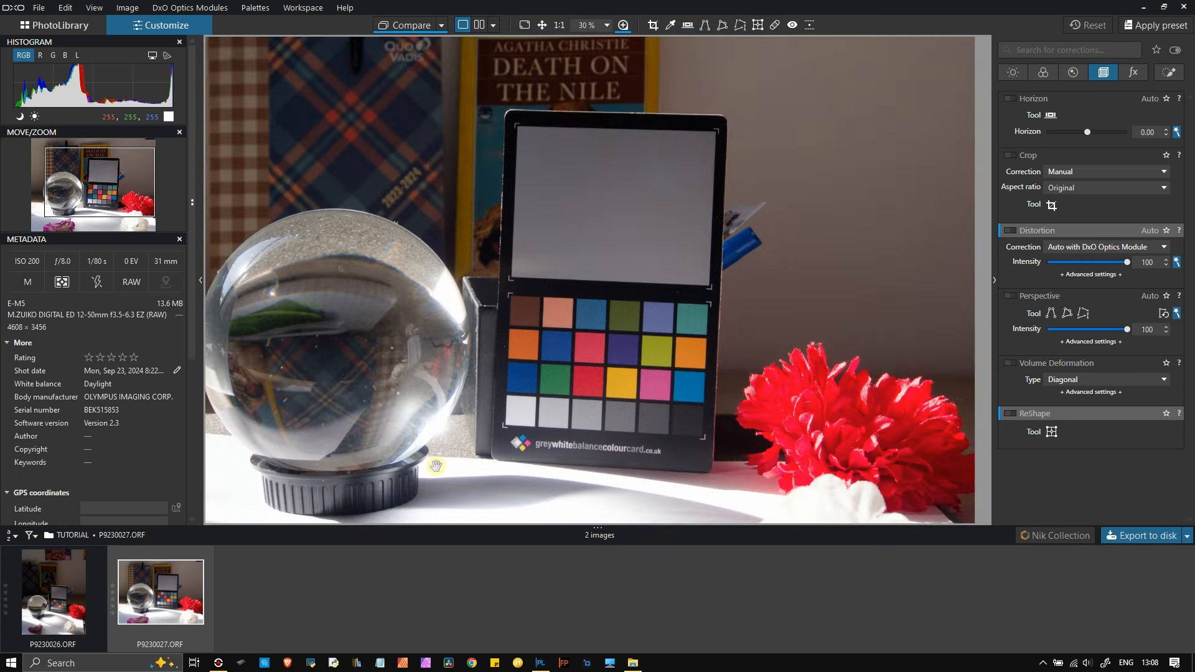
{"action": "scroll", "coordinate": [435, 465], "scroll_direction": "up", "scroll_amount": 6}
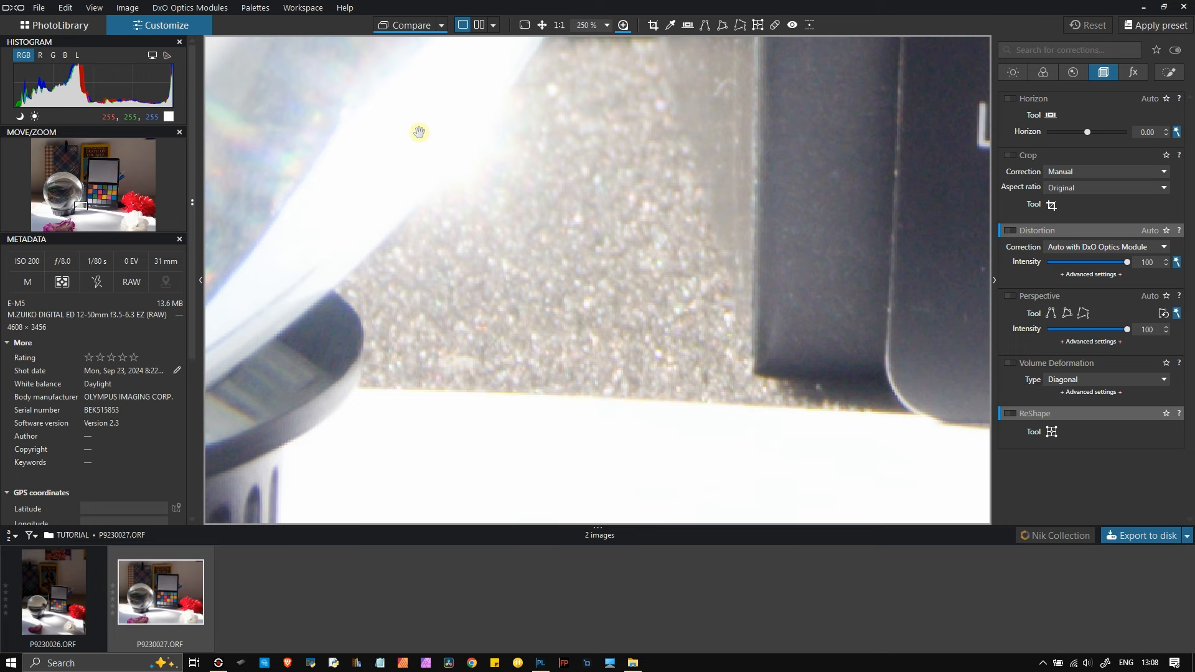
{"action": "scroll", "coordinate": [424, 128], "scroll_direction": "up", "scroll_amount": 3}
{"action": "scroll", "coordinate": [424, 129], "scroll_direction": "down", "scroll_amount": 6}
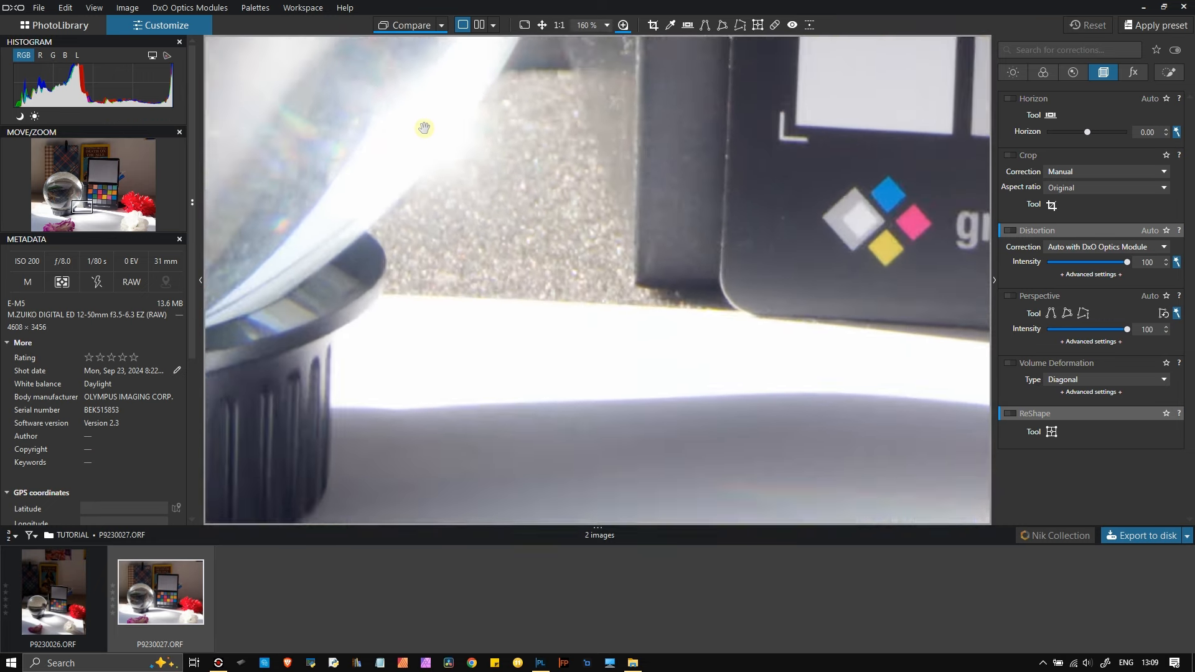
{"action": "scroll", "coordinate": [424, 128], "scroll_direction": "down", "scroll_amount": 3}
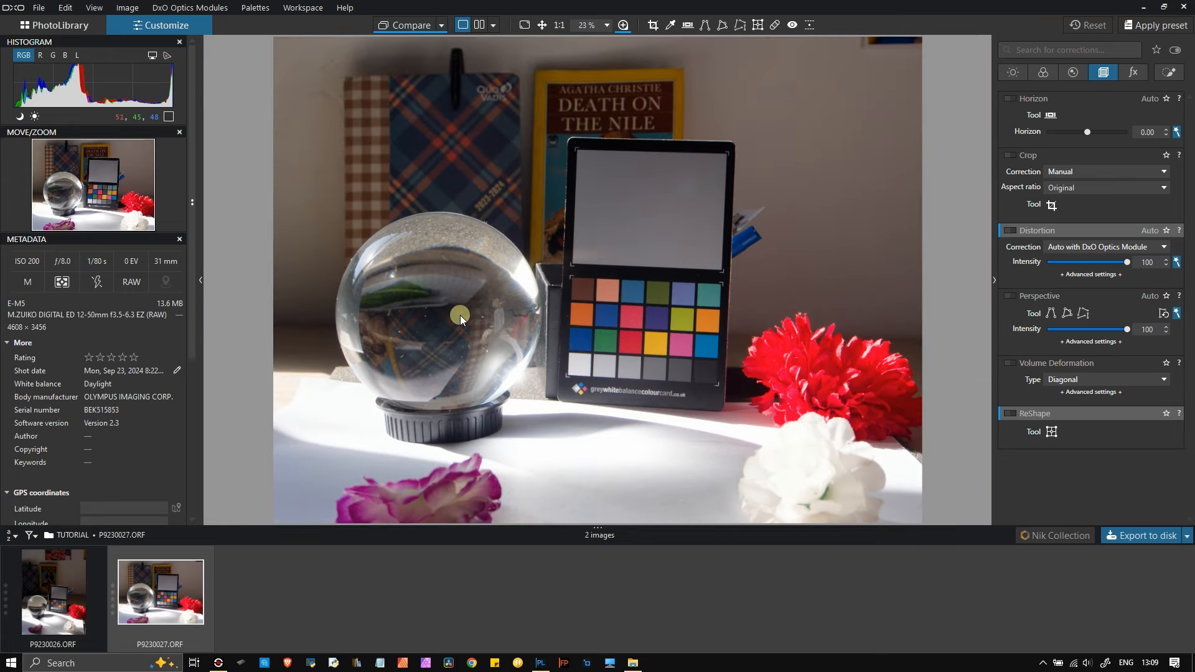
{"action": "scroll", "coordinate": [536, 372], "scroll_direction": "up", "scroll_amount": 3}
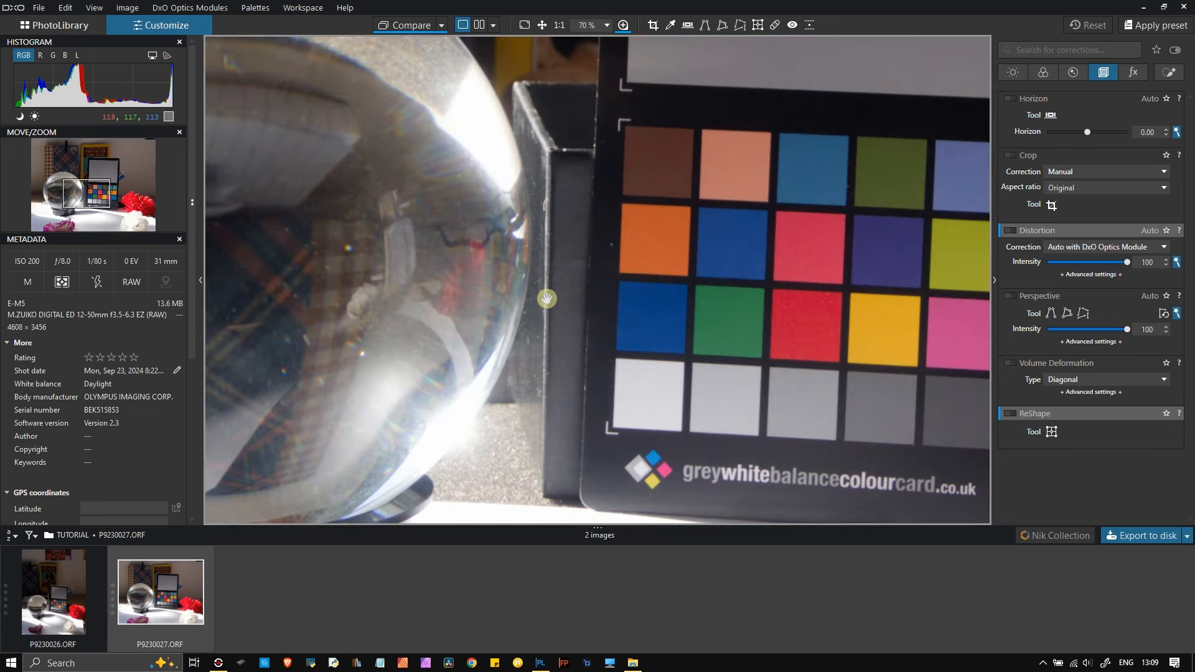
{"action": "scroll", "coordinate": [447, 399], "scroll_direction": "down", "scroll_amount": 2}
{"action": "scroll", "coordinate": [447, 400], "scroll_direction": "down", "scroll_amount": 1}
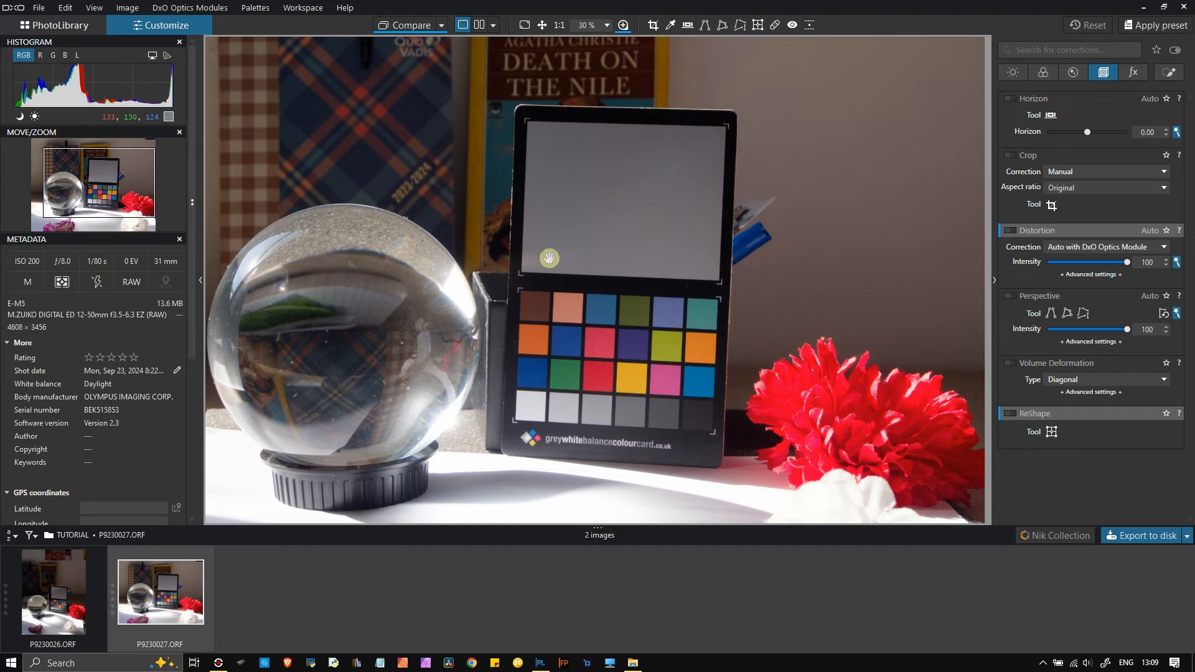
- Set the manual exposure correction to 0.32, using the color card's large grey patch as the brightness reference
{"action": "scroll", "coordinate": [573, 248], "scroll_direction": "up", "scroll_amount": 5}
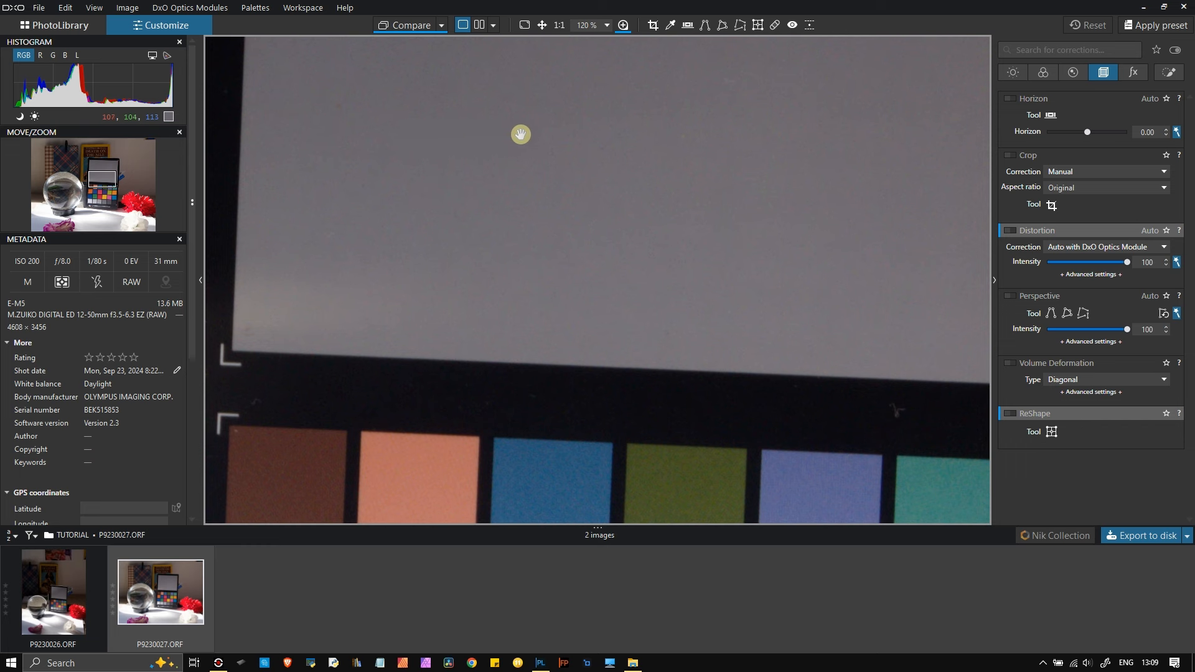
{"action": "left_click", "coordinate": [1011, 73]}
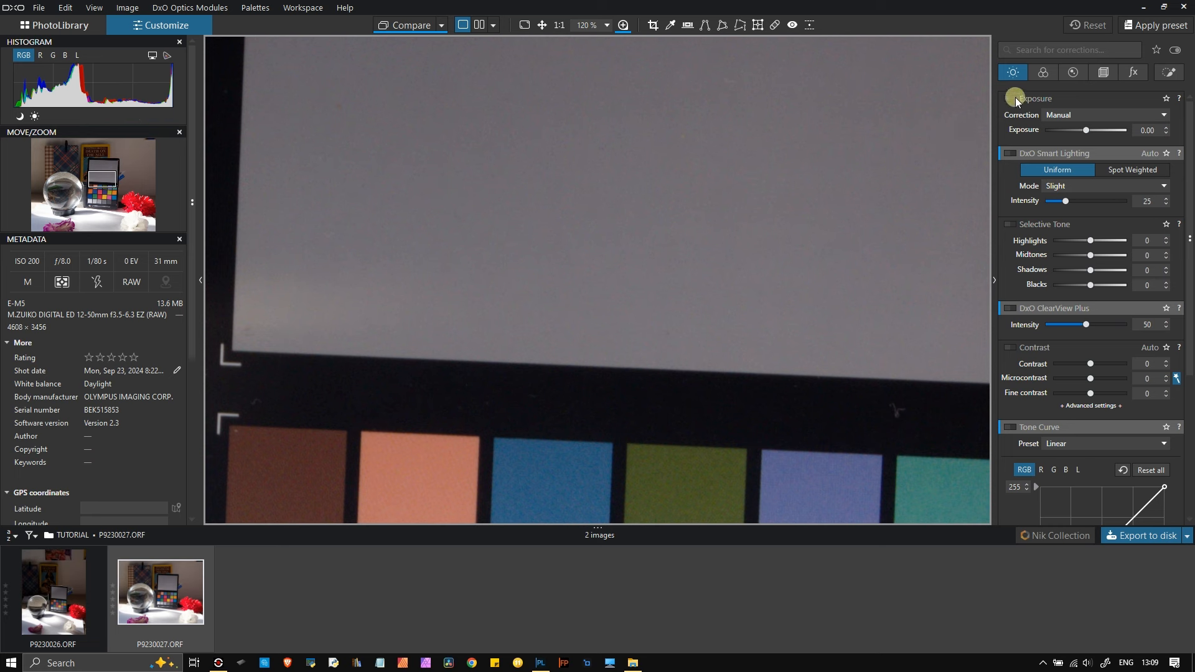
{"action": "left_click", "coordinate": [1063, 115]}
{"action": "left_click", "coordinate": [1063, 114]}
{"action": "left_click_drag", "start_coordinate": [1082, 128], "coordinate": [1091, 130]}
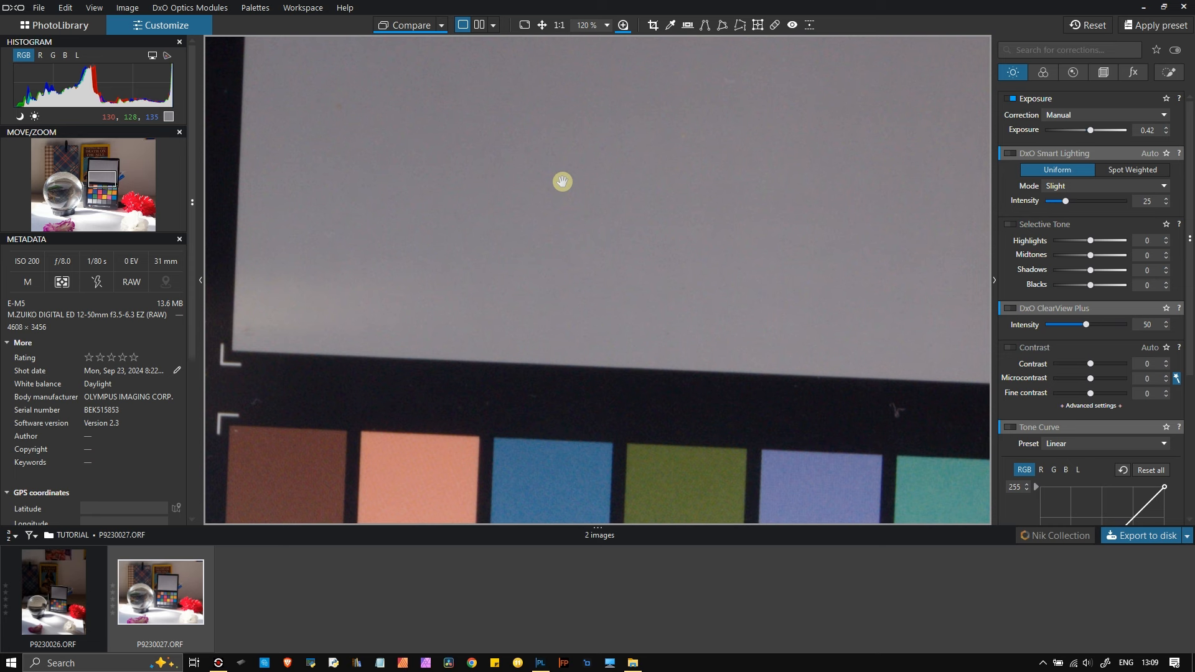
{"action": "left_click", "coordinate": [1166, 133]}
{"action": "left_click", "coordinate": [1166, 134]}
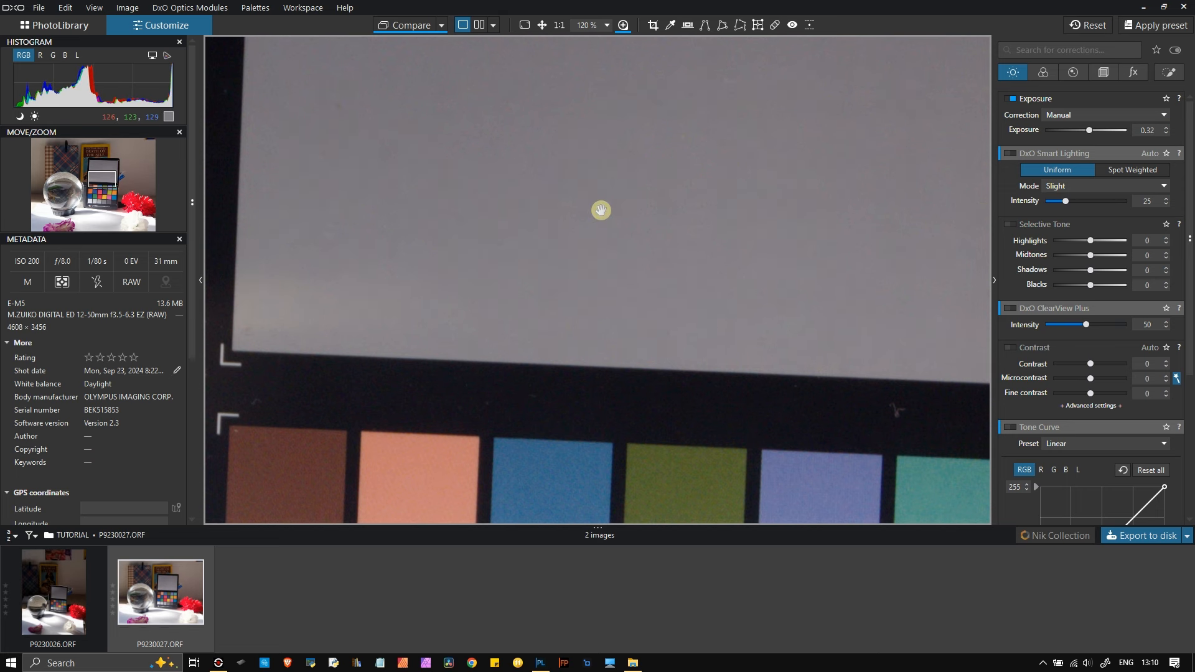
- Lower the manual exposure correction to 0.27
{"action": "left_click", "coordinate": [1167, 133]}
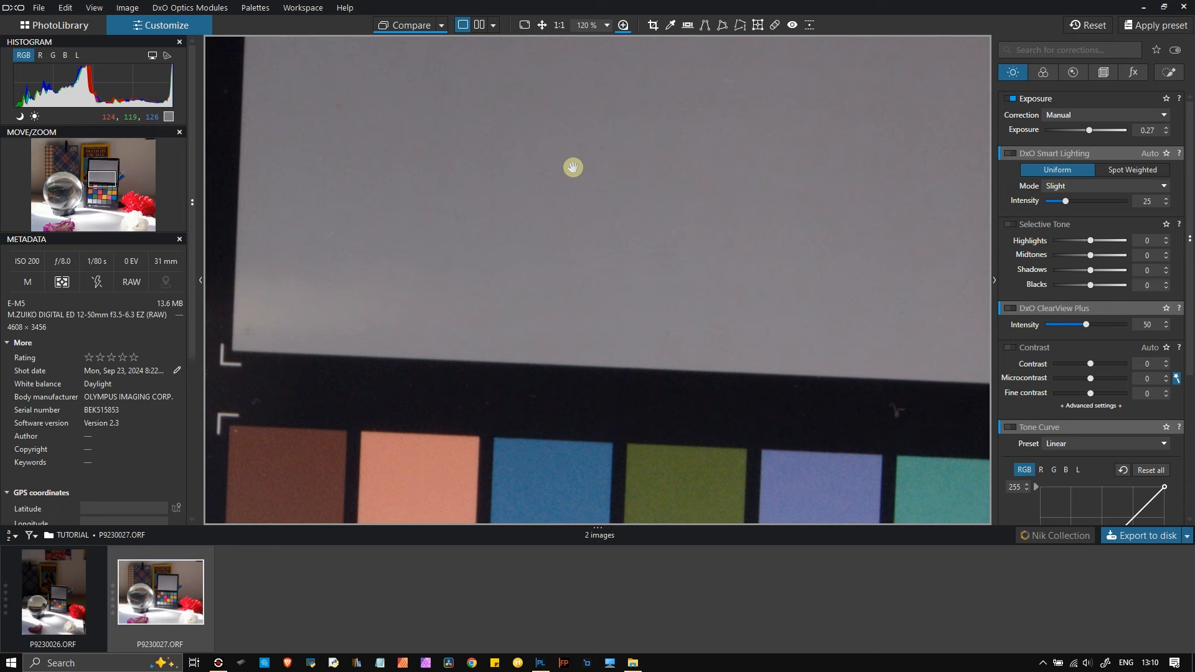
{"action": "scroll", "coordinate": [720, 185], "scroll_direction": "down", "scroll_amount": 5}
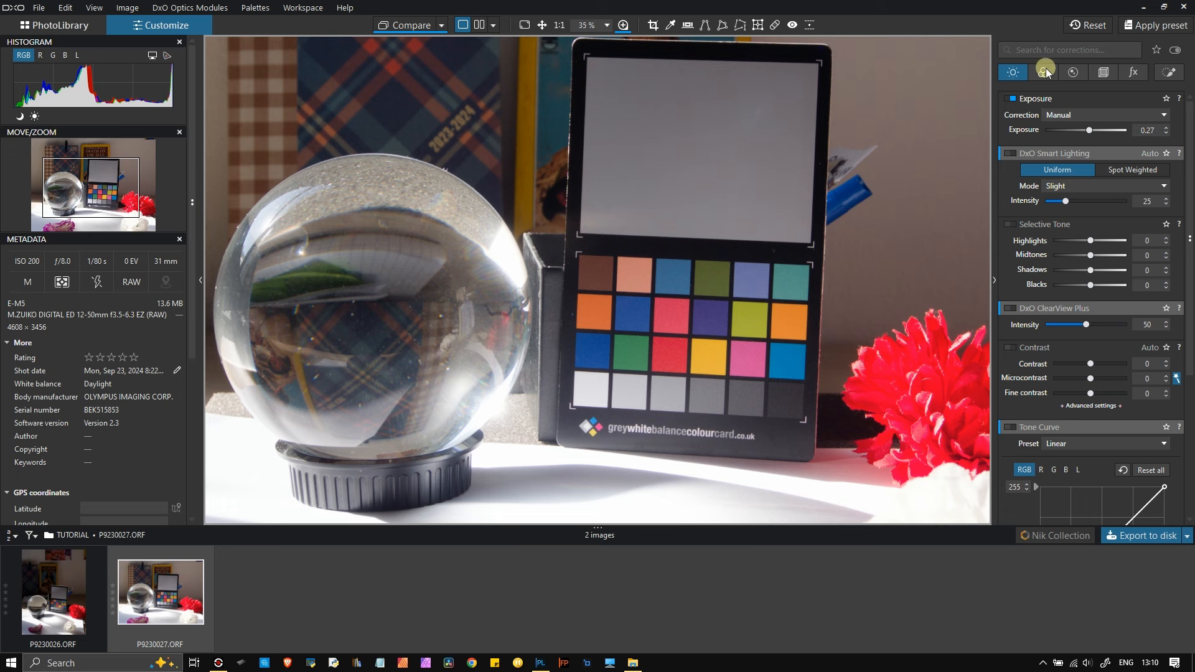
- Set the RAW white balance by sampling the color card's large grey patch with the color picker
{"action": "left_click", "coordinate": [1045, 73]}
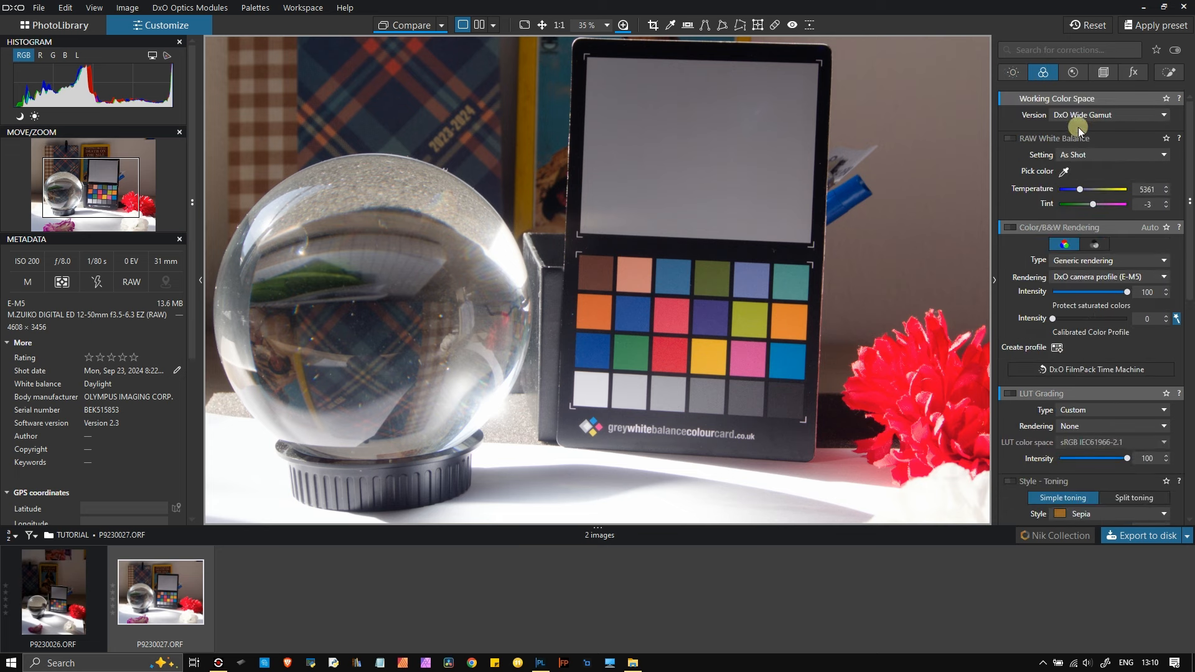
{"action": "left_click", "coordinate": [1064, 172]}
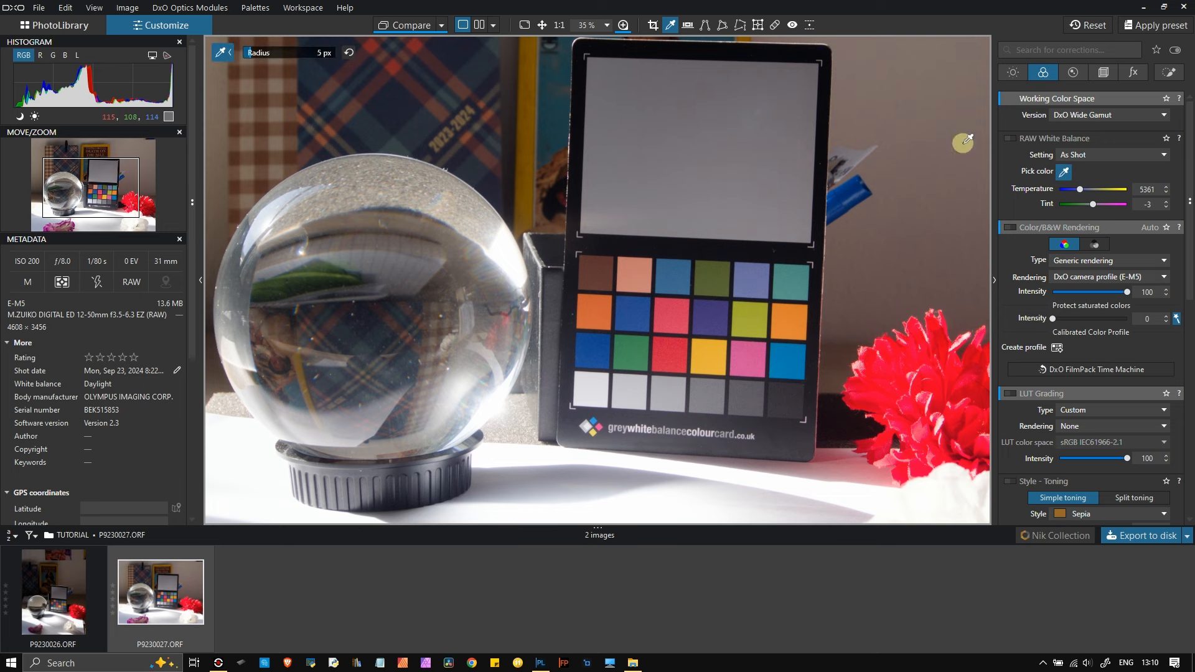
{"action": "scroll", "coordinate": [691, 138], "scroll_direction": "up", "scroll_amount": 3}
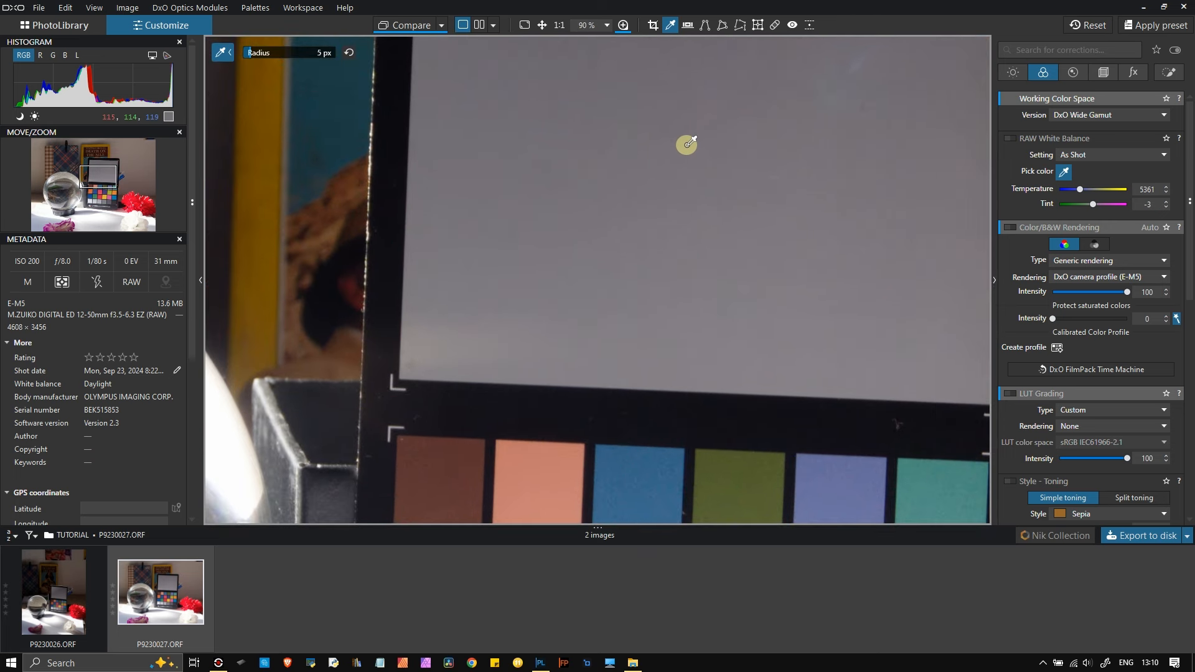
{"action": "left_click", "coordinate": [685, 146]}
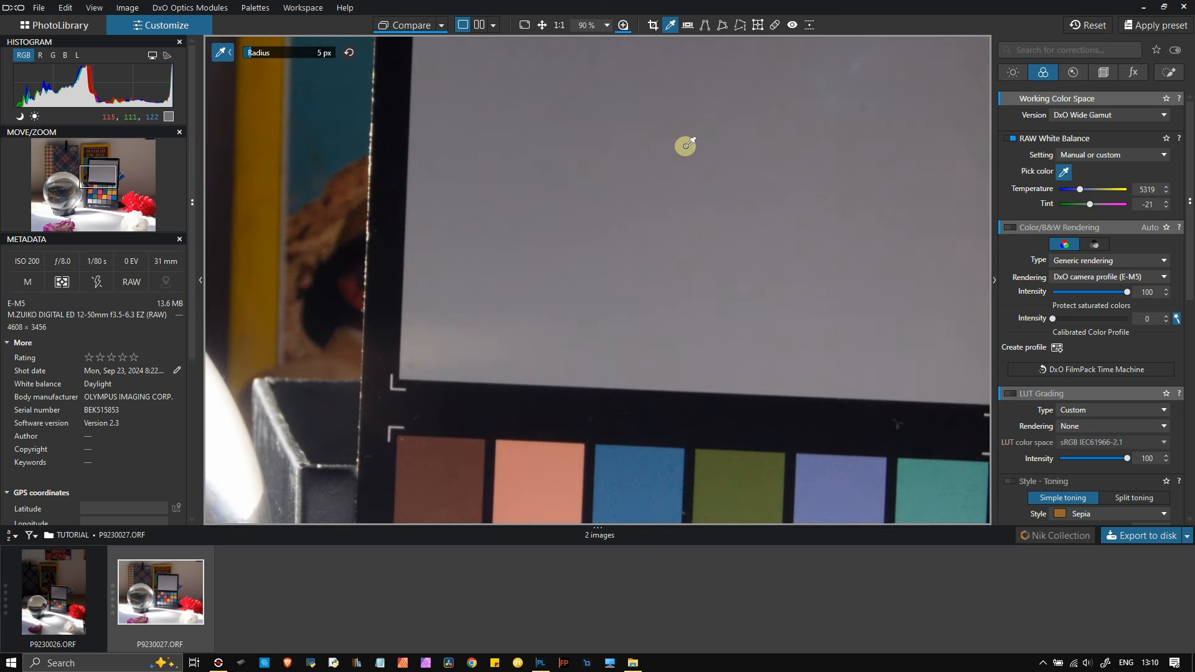
{"action": "scroll", "coordinate": [687, 148], "scroll_direction": "down", "scroll_amount": 3}
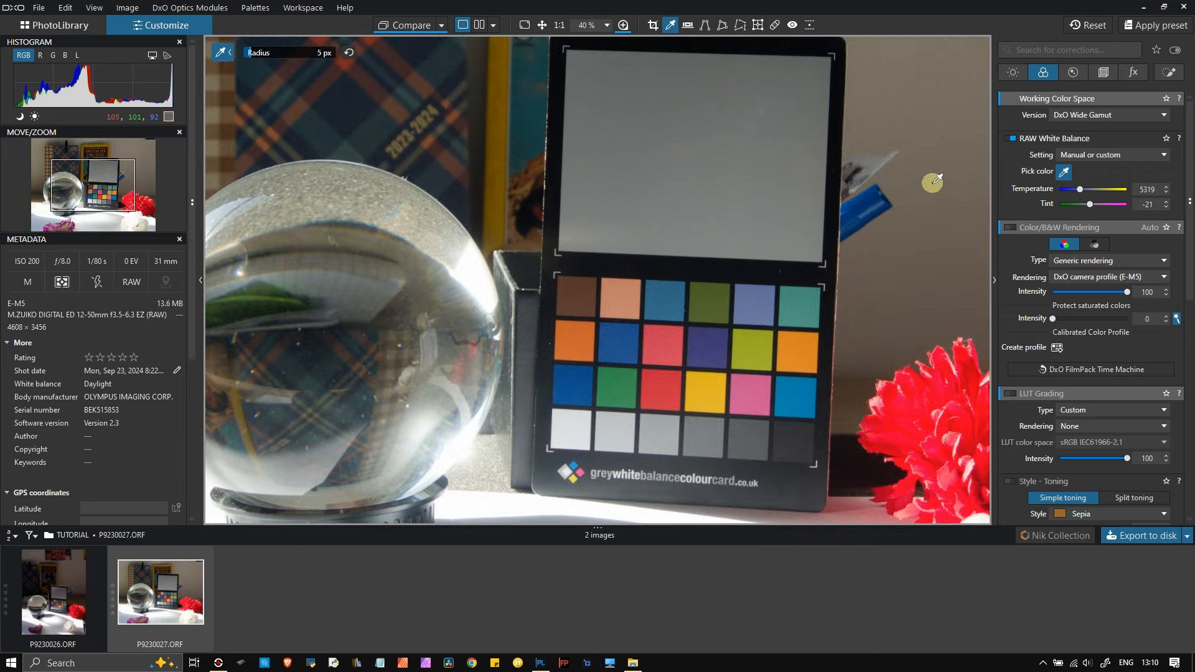
- Try RAW white balance samples from the color card's white patch, alternating with the large grey patch
{"action": "left_click", "coordinate": [578, 424]}
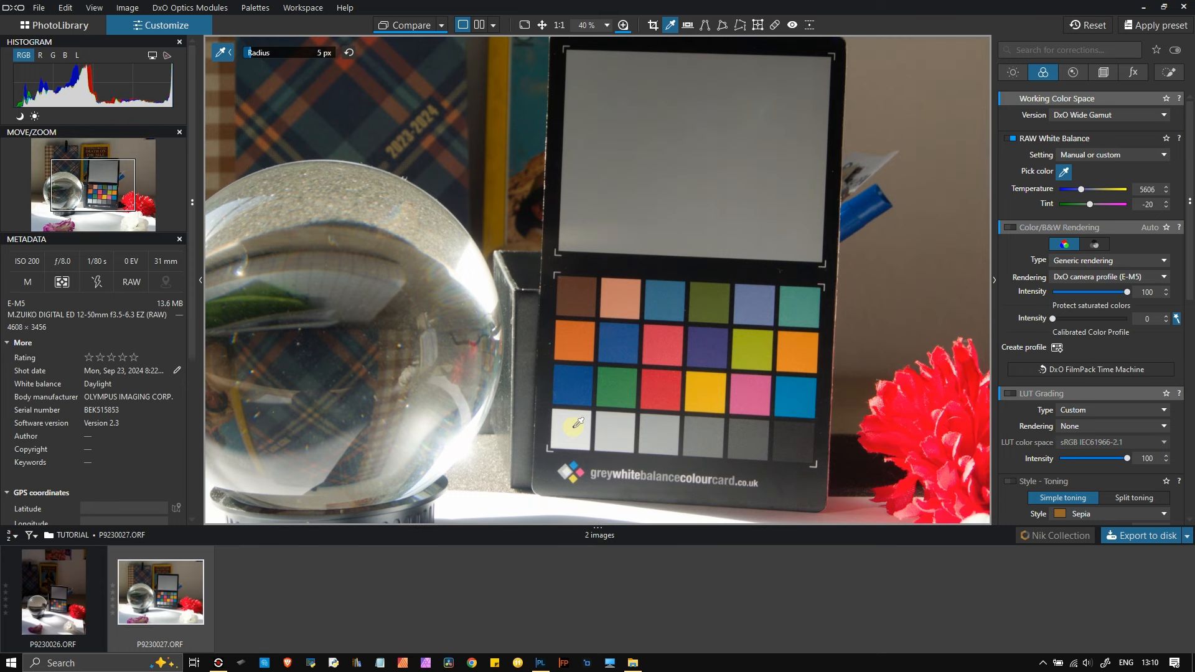
{"action": "left_click", "coordinate": [691, 121]}
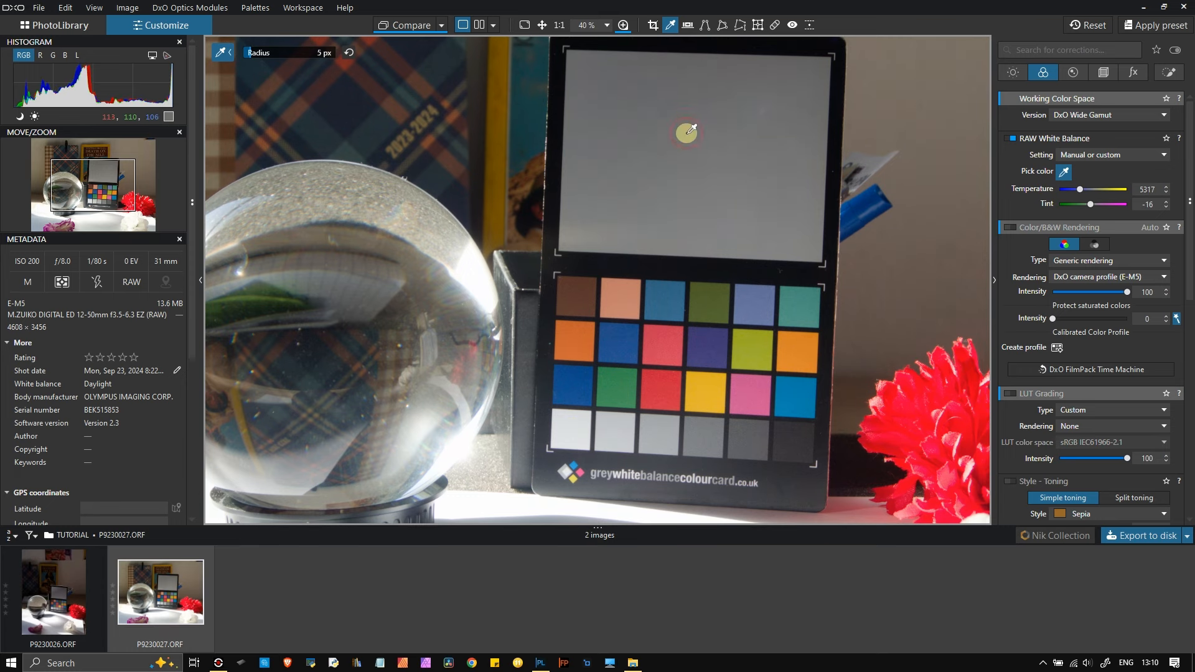
{"action": "left_click", "coordinate": [569, 429]}
{"action": "left_click", "coordinate": [625, 218]}
{"action": "left_click", "coordinate": [566, 429]}
{"action": "left_click", "coordinate": [585, 412]}
{"action": "key", "text": "ctrl+0"}
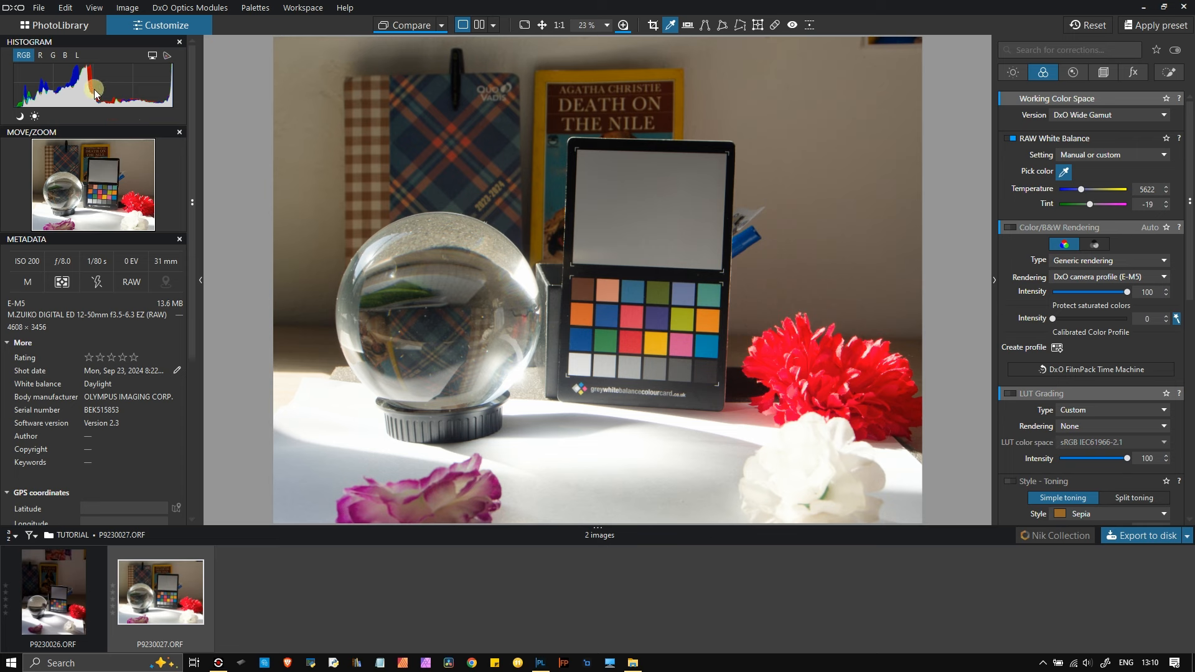
- Alternate white balance samples between grey and white again, and settle on the large grey patch with temperature 5346 and tint -17
{"action": "left_click", "coordinate": [643, 188]}
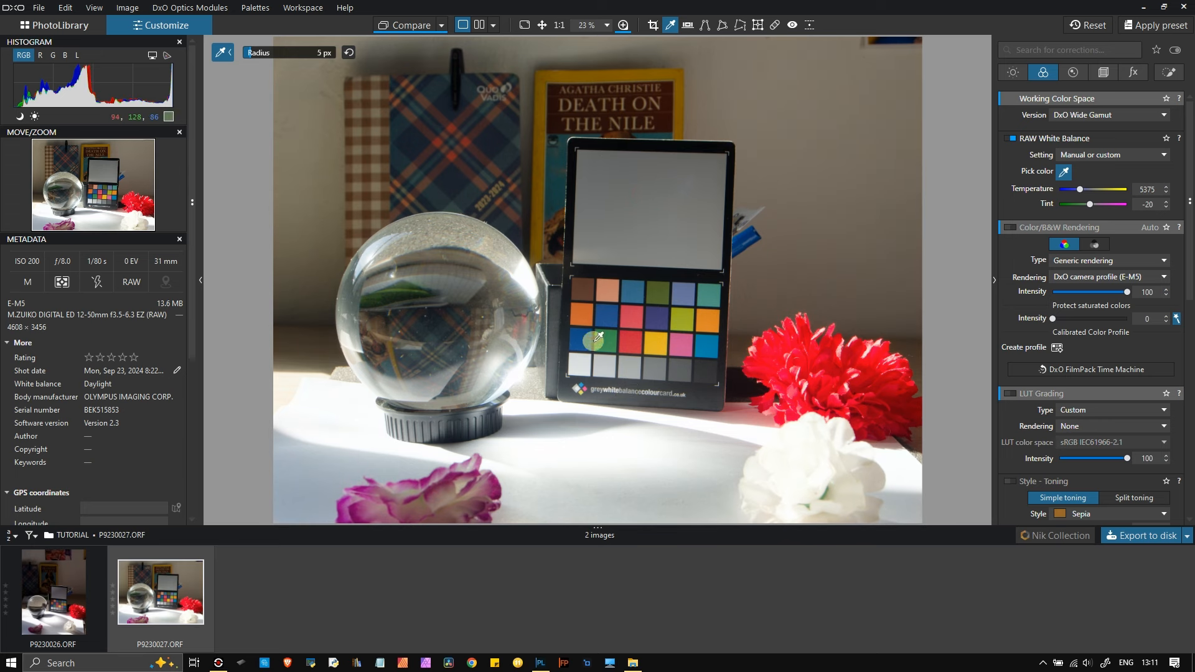
{"action": "left_click", "coordinate": [584, 364]}
{"action": "left_click", "coordinate": [638, 189]}
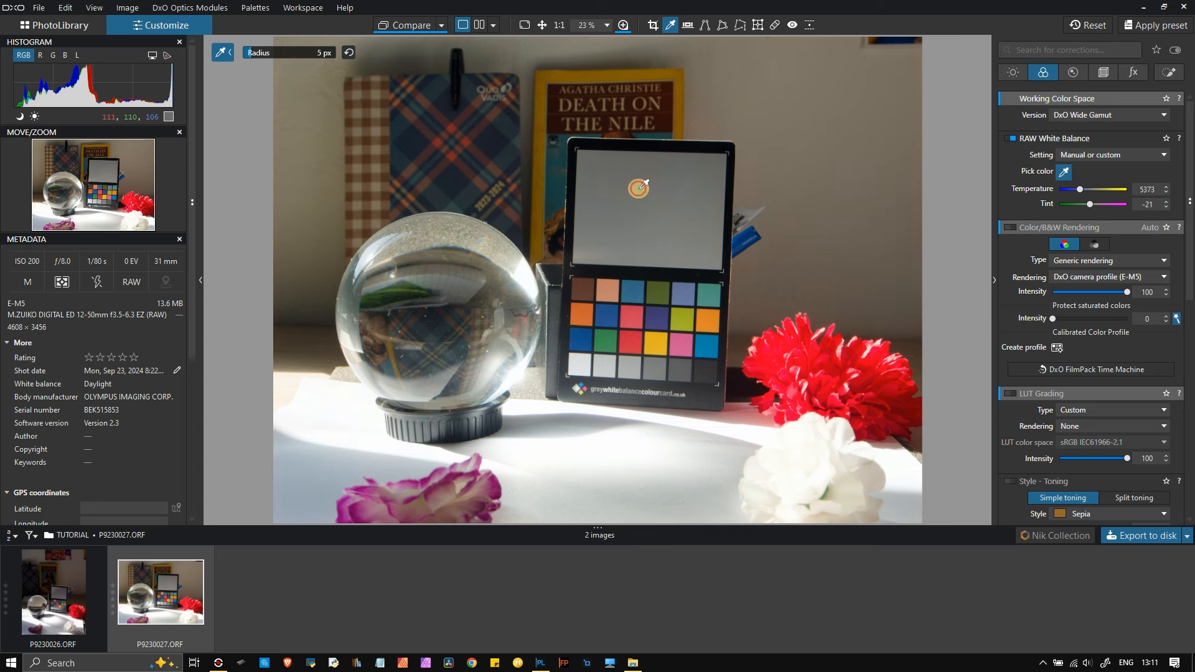
{"action": "left_click", "coordinate": [583, 365]}
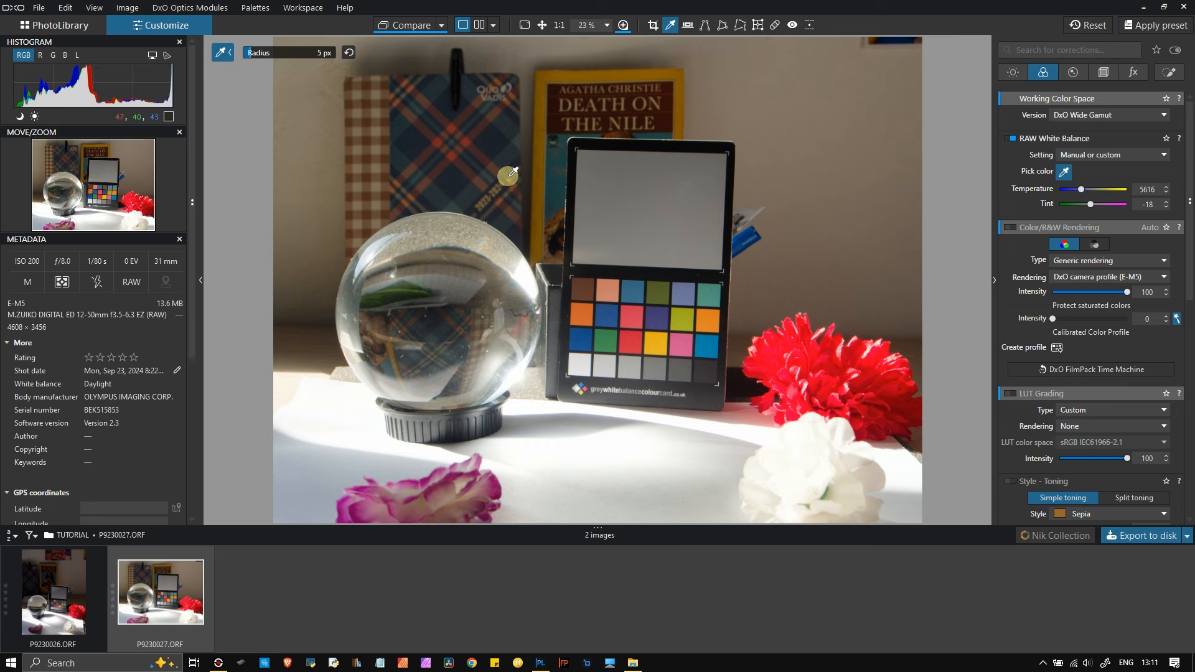
{"action": "left_click", "coordinate": [652, 205]}
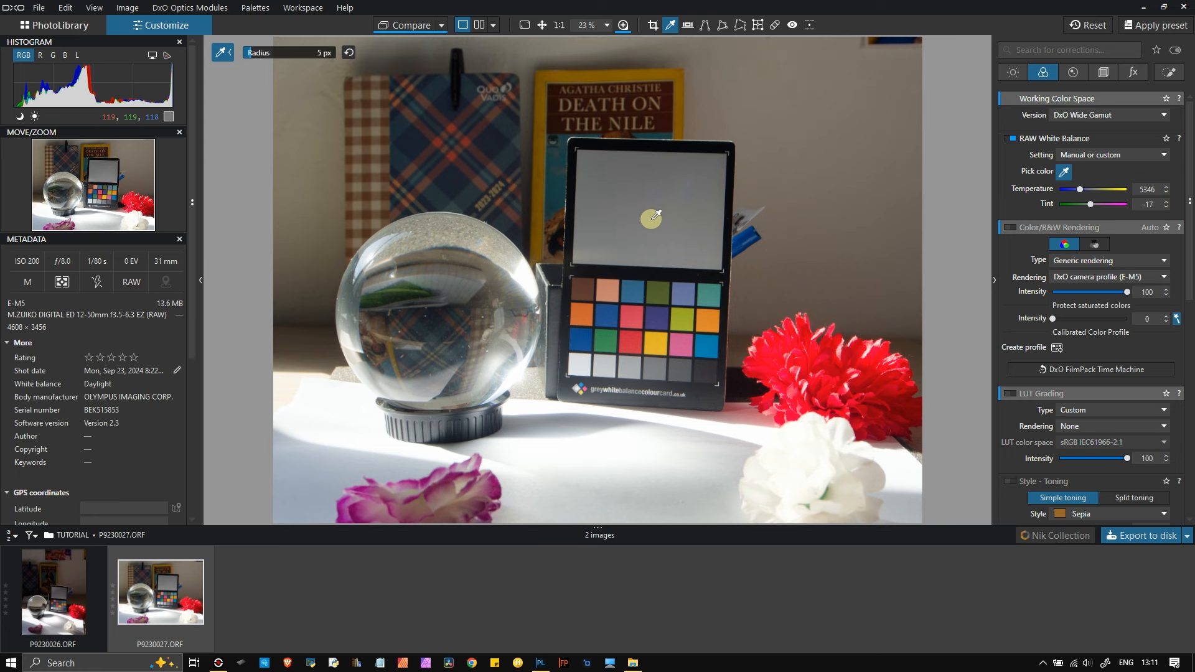
{"action": "scroll", "coordinate": [657, 215], "scroll_direction": "down", "scroll_amount": 1}
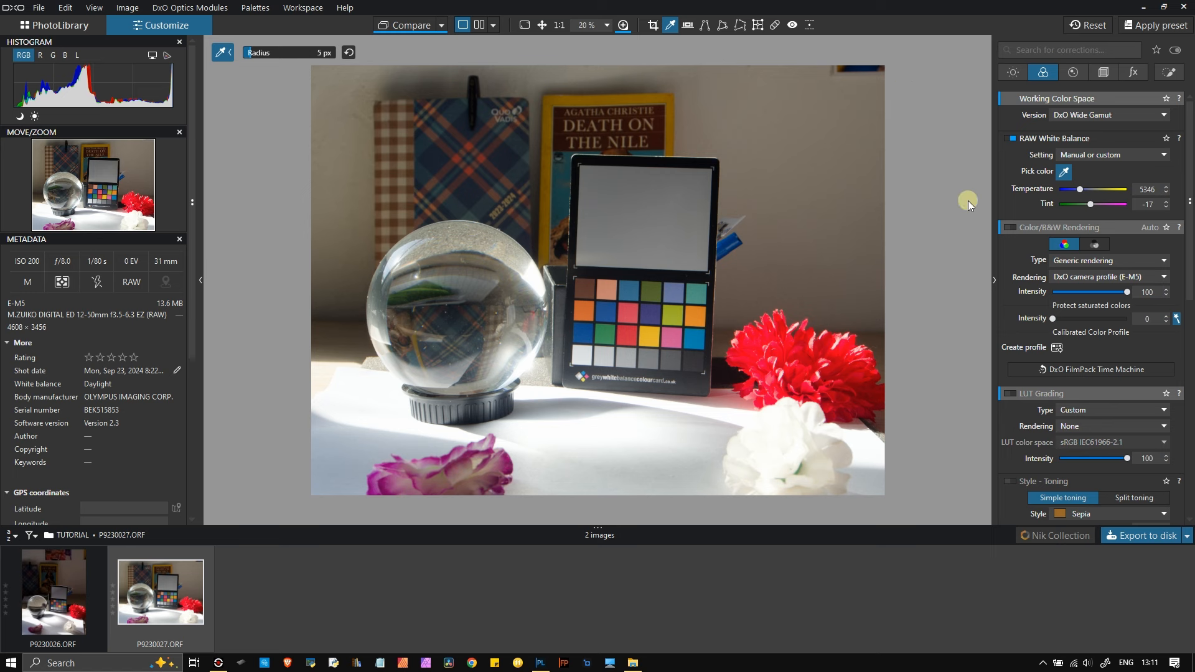
- Compare the photo with its reference version in the side-by-side, stacked and split-screen layouts
{"action": "left_click", "coordinate": [1013, 73]}
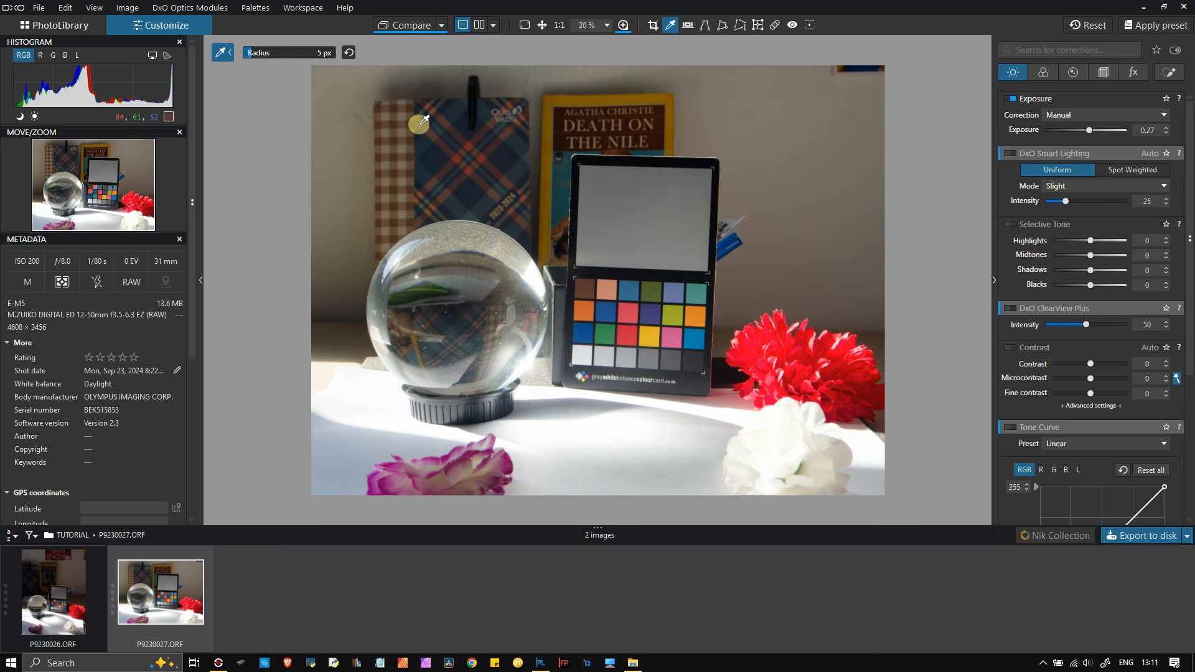
{"action": "left_click", "coordinate": [485, 24]}
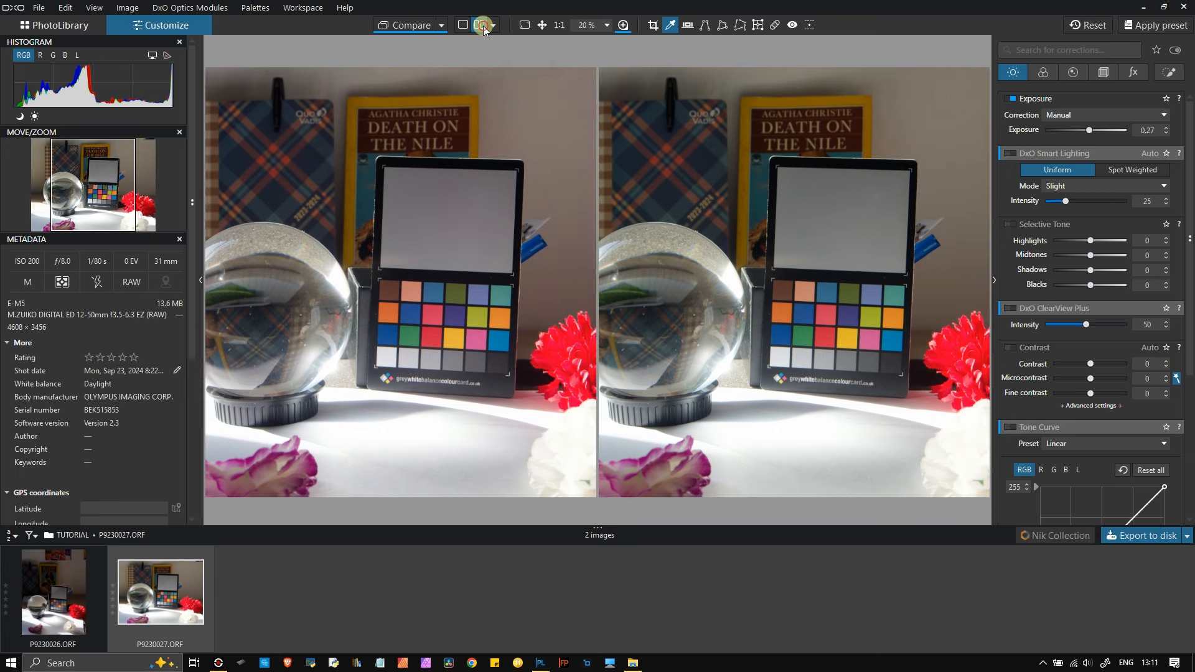
{"action": "left_click", "coordinate": [482, 24]}
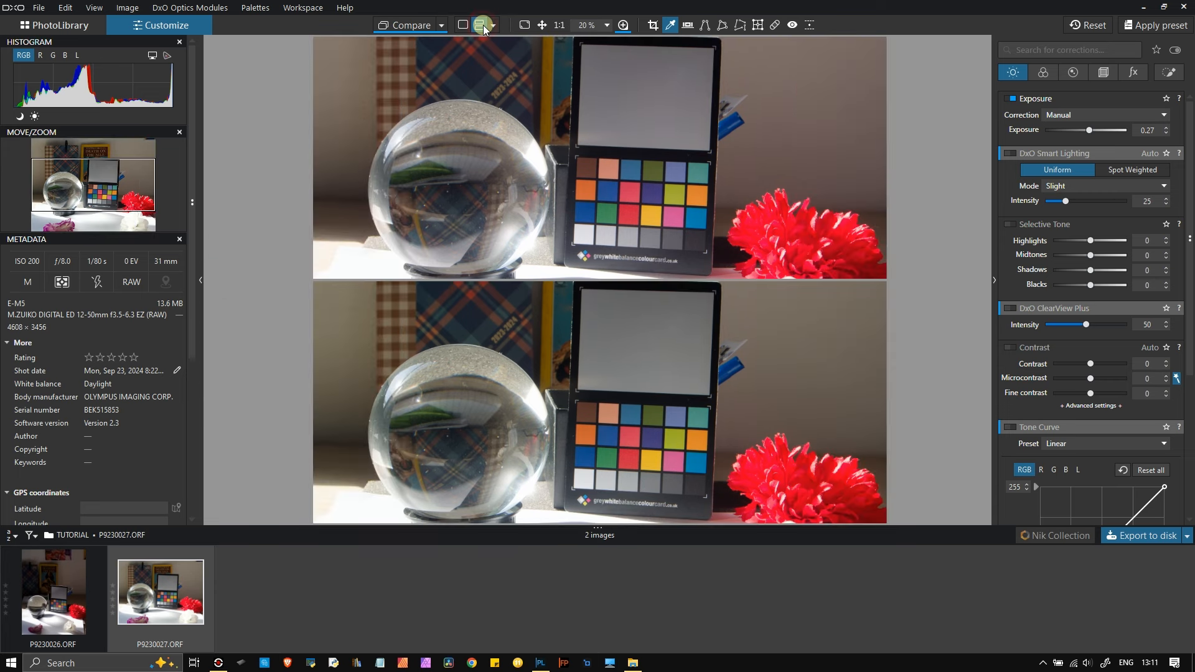
{"action": "left_click", "coordinate": [483, 25]}
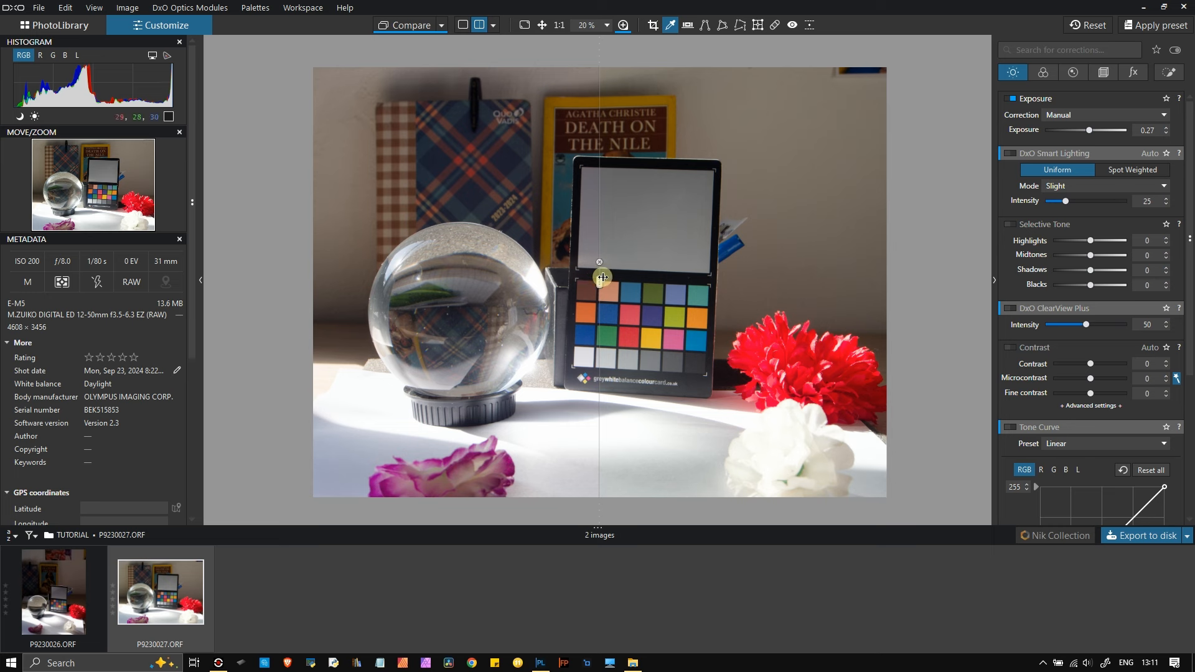
- Compare the edit with the original using the No corrections (without geometry) reference in split and side-by-side layouts, and return to single view
{"action": "left_click", "coordinate": [442, 25]}
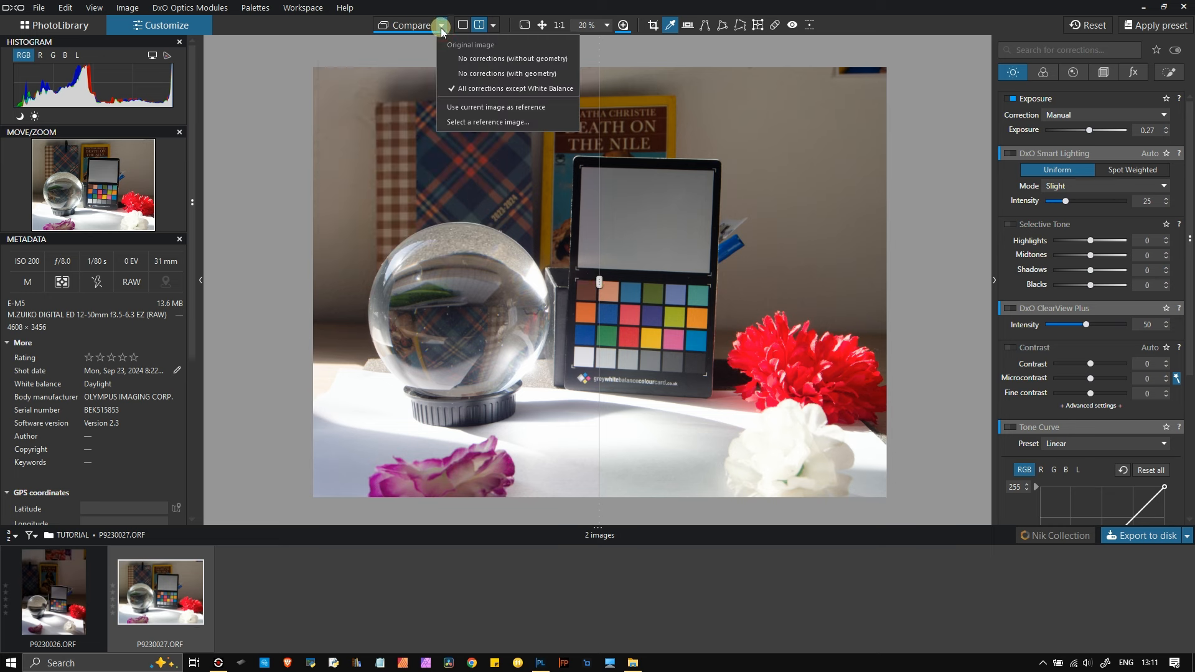
{"action": "left_click", "coordinate": [464, 60]}
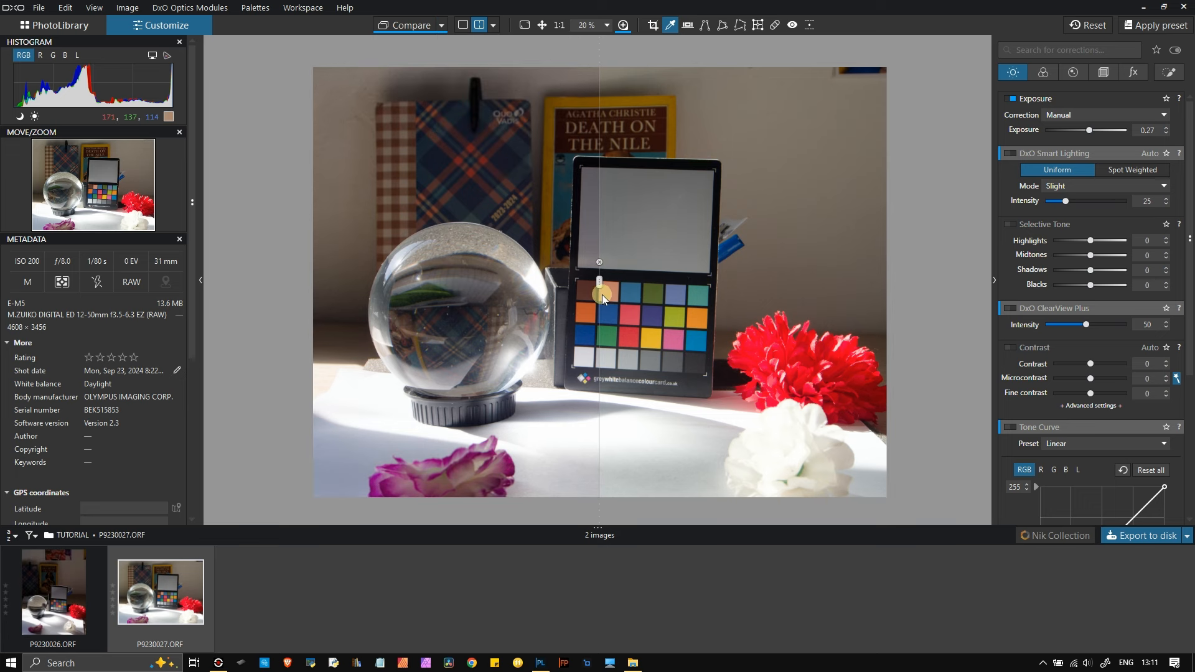
{"action": "left_click_drag", "start_coordinate": [598, 285], "coordinate": [593, 380]}
{"action": "left_click", "coordinate": [480, 26]}
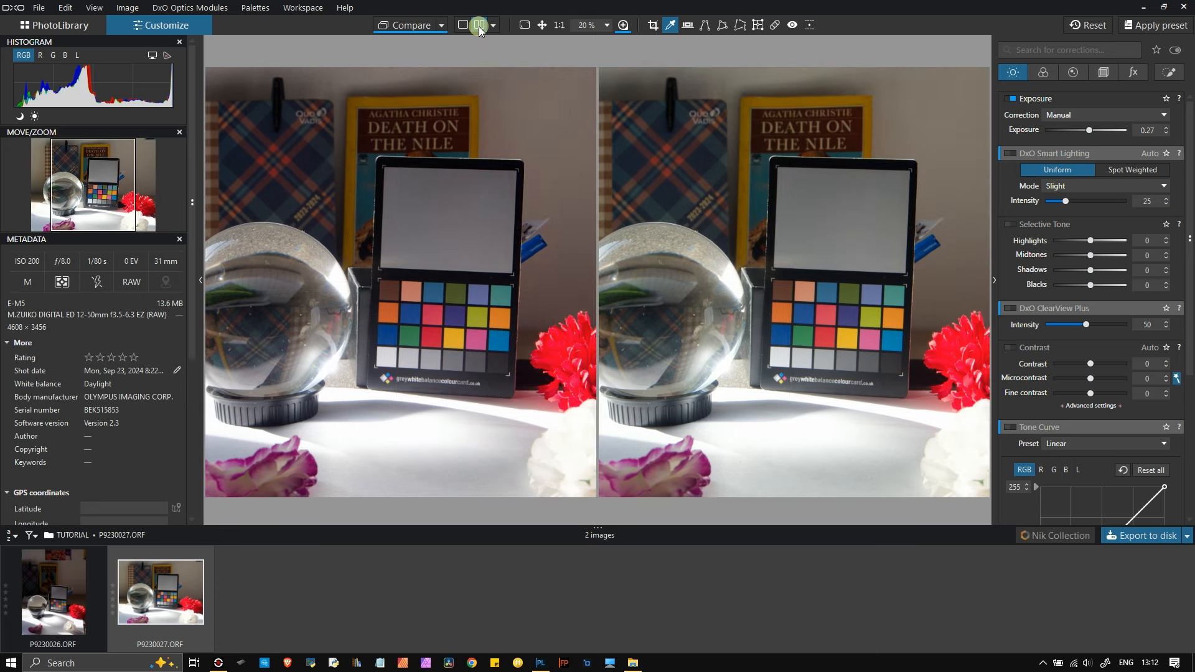
{"action": "left_click", "coordinate": [479, 26]}
{"action": "left_click", "coordinate": [465, 27]}
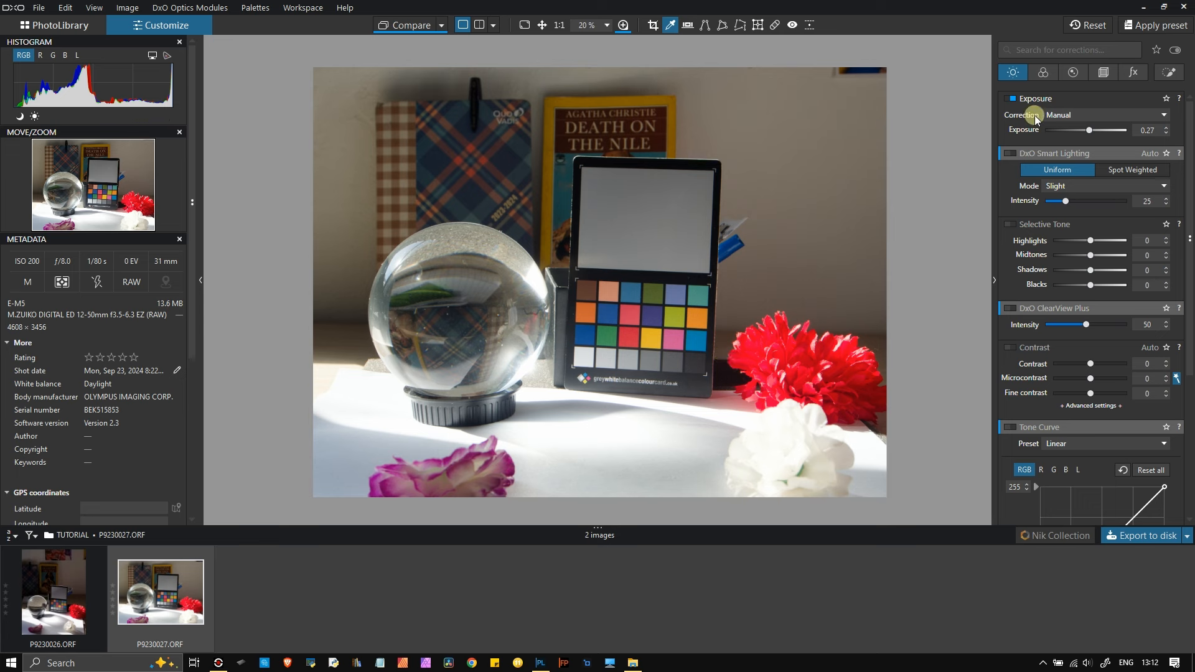
- Turn off the RAW white balance color picker and return to the light corrections
{"action": "left_click", "coordinate": [1041, 74]}
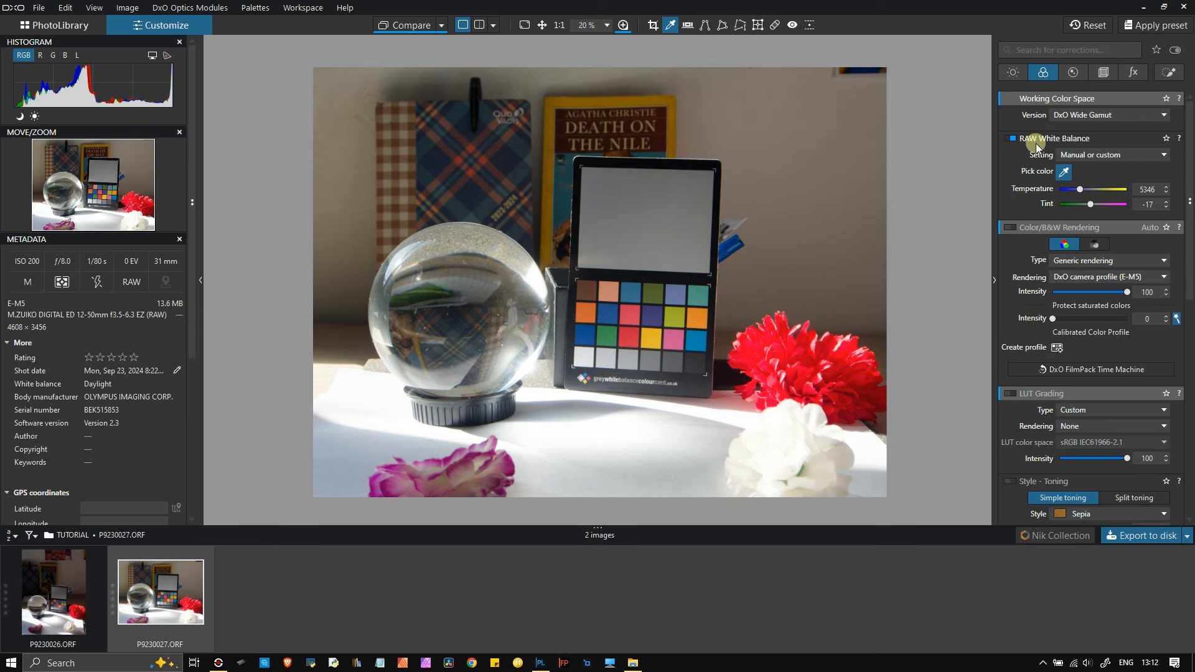
{"action": "left_click", "coordinate": [1066, 172]}
{"action": "left_click", "coordinate": [1011, 75]}
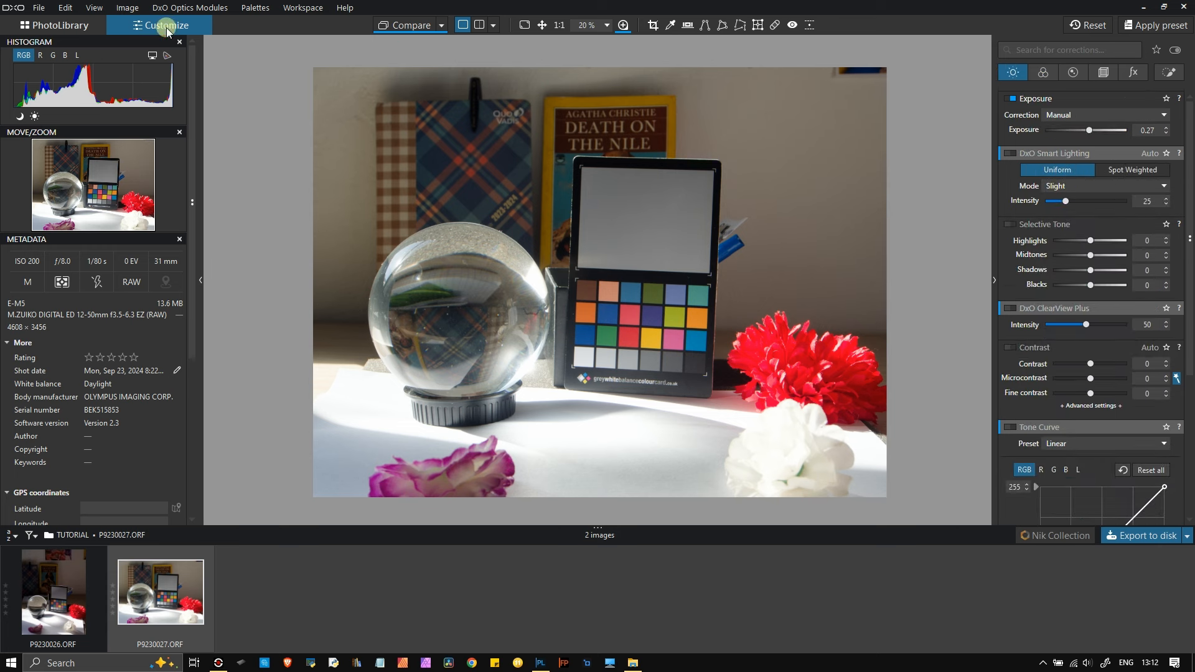
- Inspect the glass ball and its surroundings with the loupe, set to 100 % magnification, and close the loupe
{"action": "left_click", "coordinate": [622, 27]}
{"action": "left_click_drag", "start_coordinate": [767, 368], "coordinate": [479, 311]}
{"action": "left_click", "coordinate": [299, 428]}
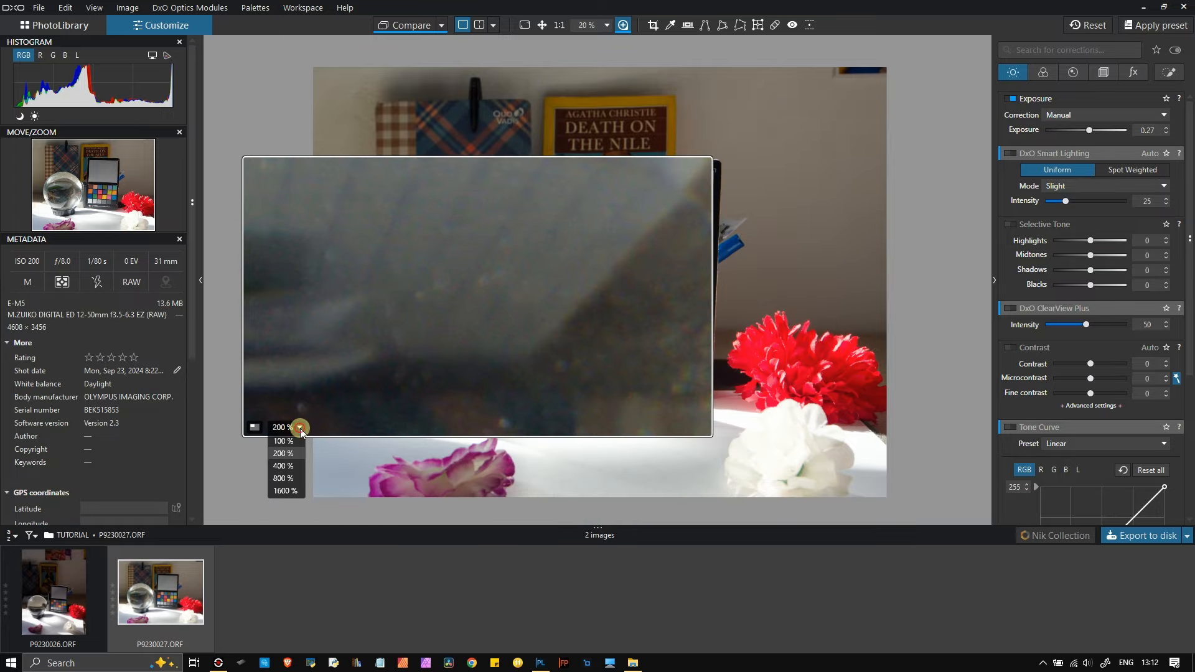
{"action": "left_click", "coordinate": [298, 439]}
{"action": "left_click_drag", "start_coordinate": [472, 295], "coordinate": [555, 360]}
{"action": "left_click", "coordinate": [620, 24]}
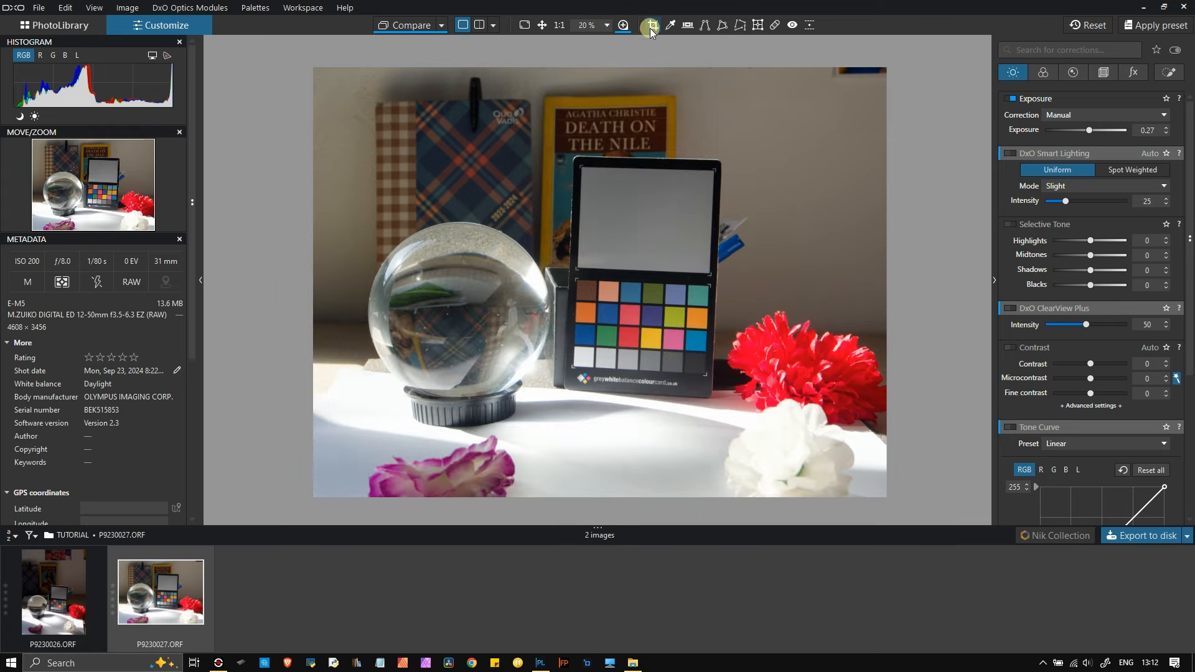
- Crop the photo's left and top edges with the Unconstrained aspect ratio to 4398 × 3362 px
{"action": "left_click", "coordinate": [650, 27]}
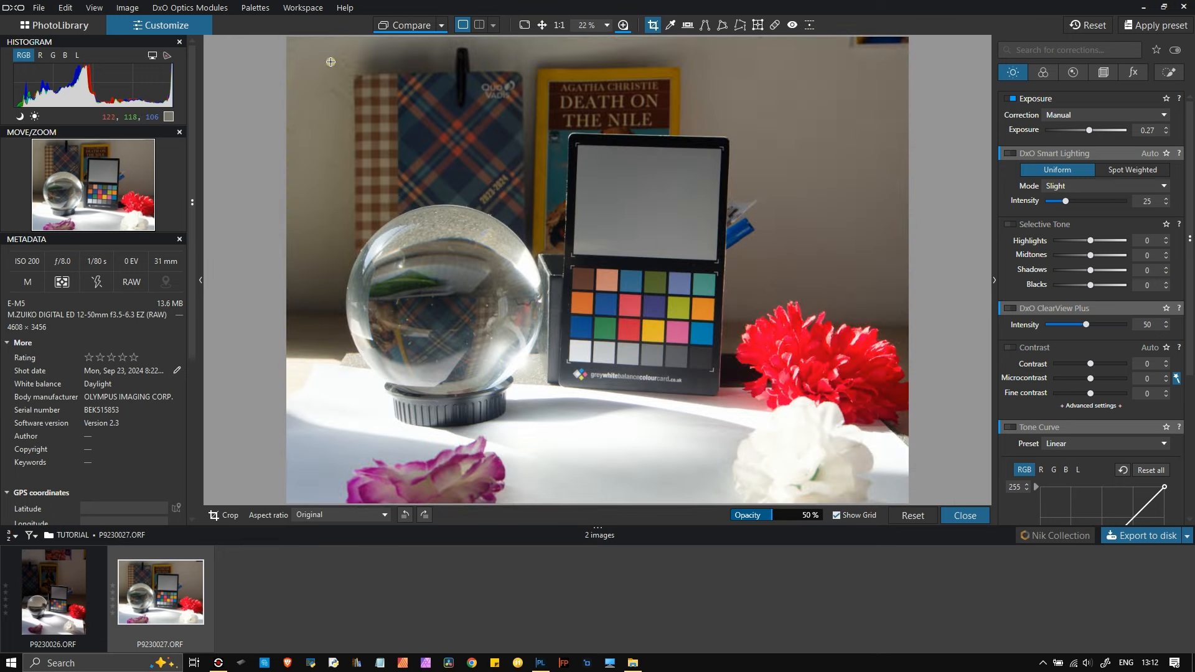
{"action": "left_click", "coordinate": [314, 515]}
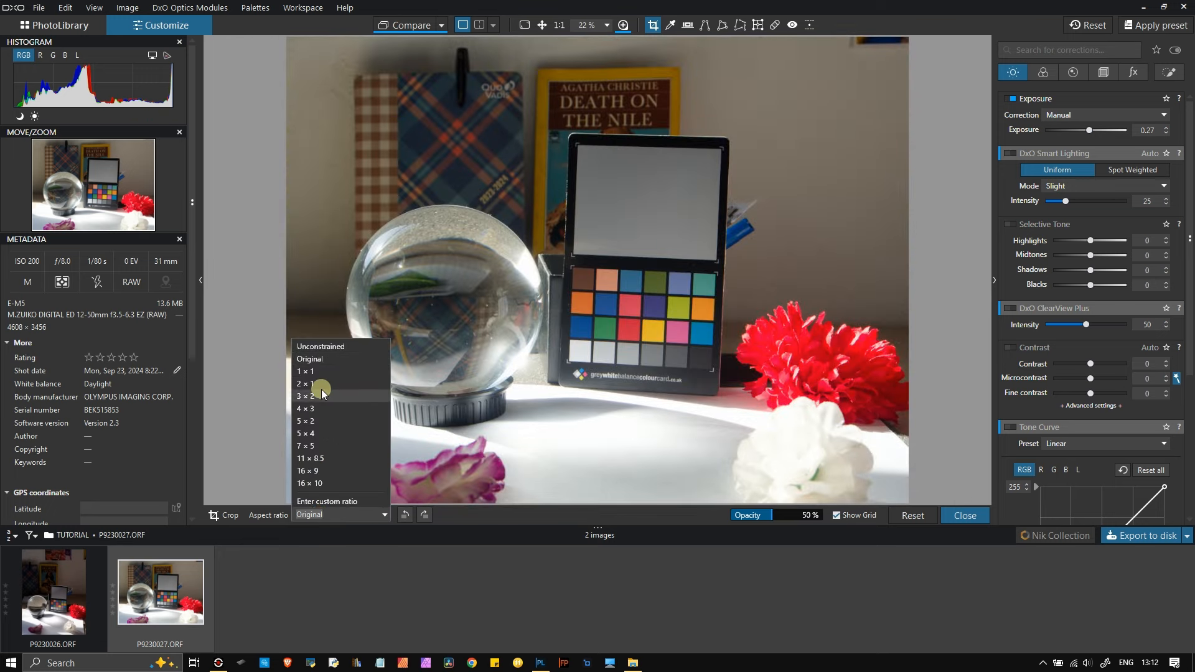
{"action": "left_click", "coordinate": [322, 346]}
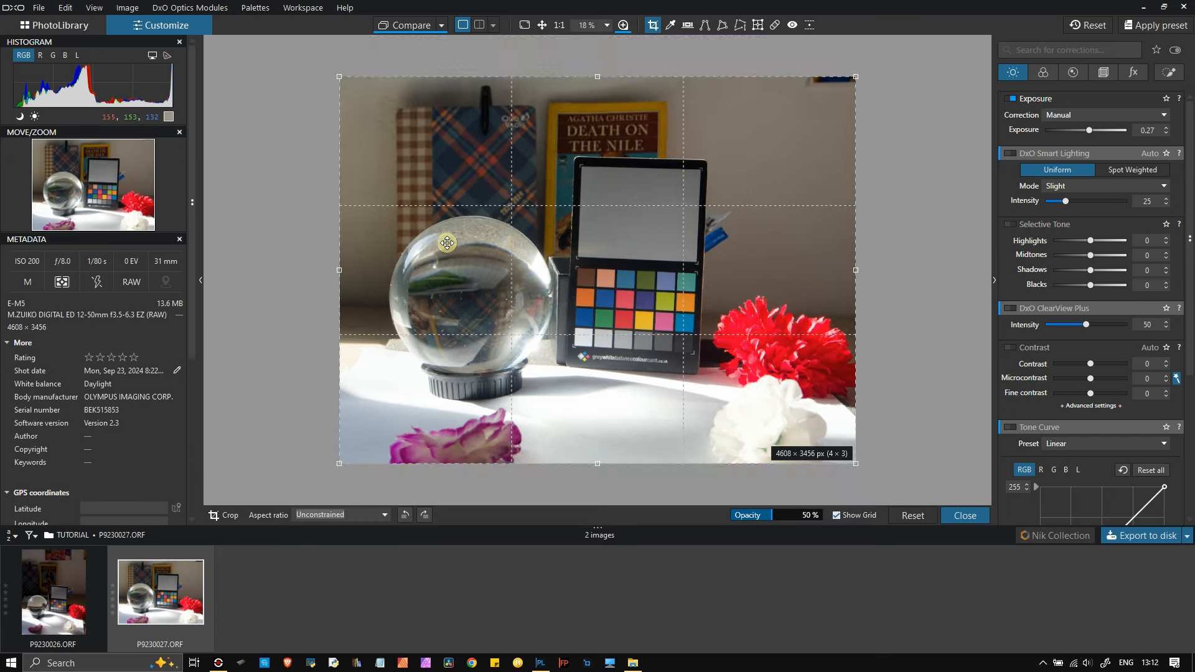
{"action": "left_click_drag", "start_coordinate": [340, 268], "coordinate": [363, 286]}
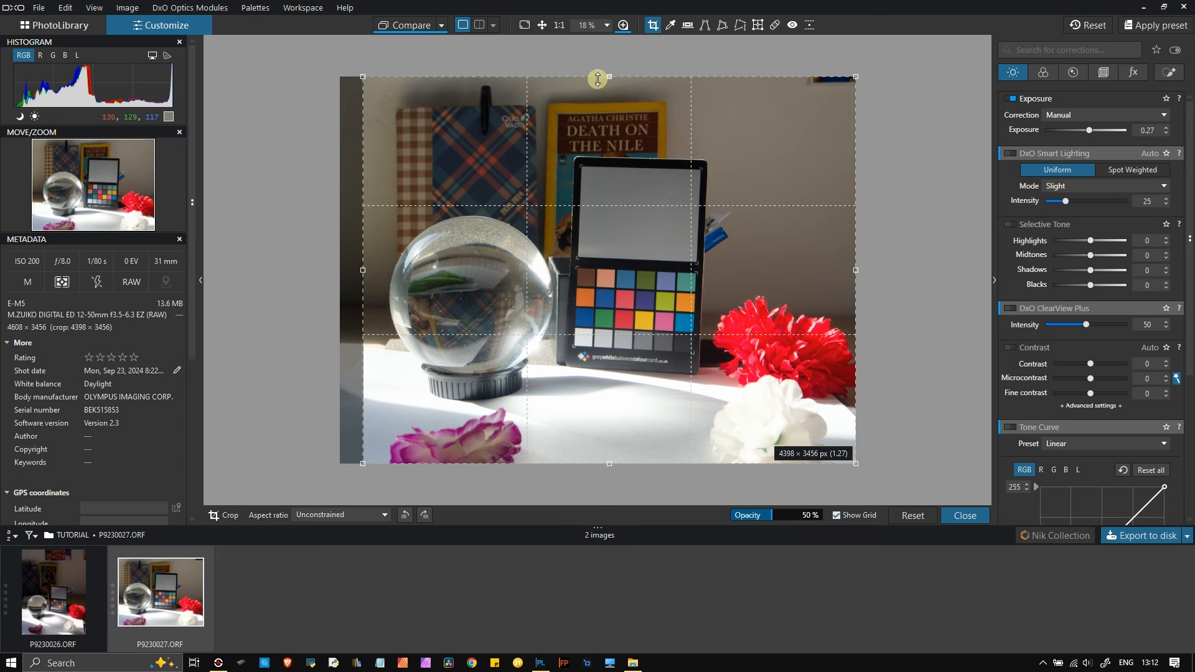
{"action": "left_click_drag", "start_coordinate": [606, 79], "coordinate": [607, 87]}
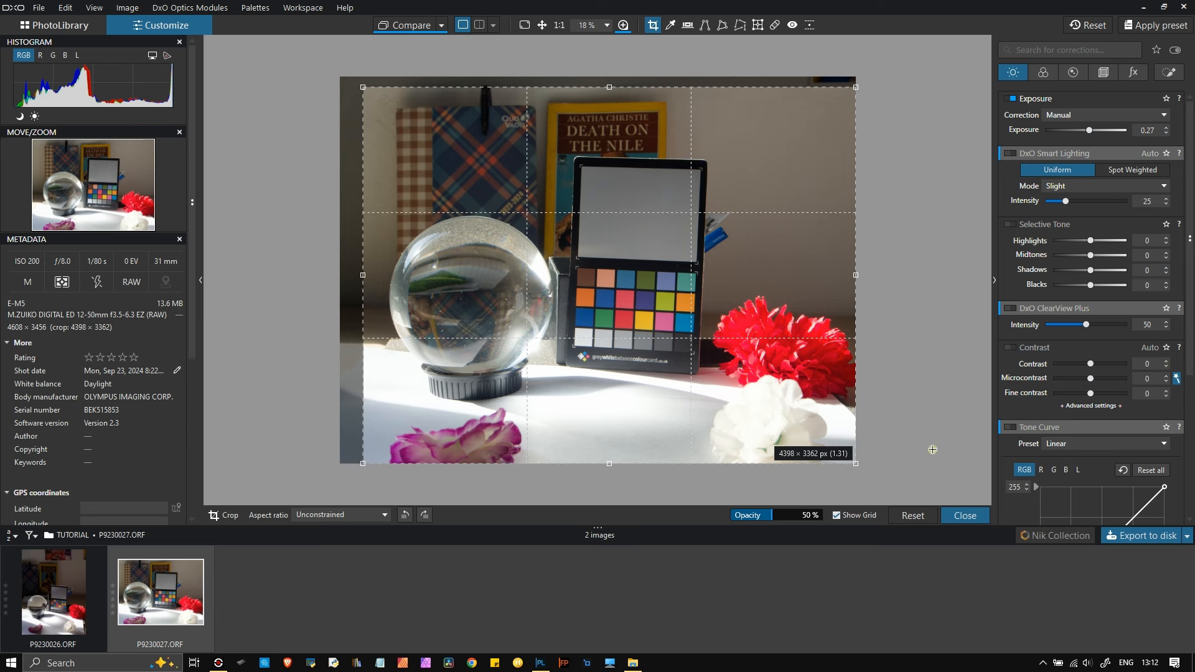
{"action": "left_click", "coordinate": [976, 520]}
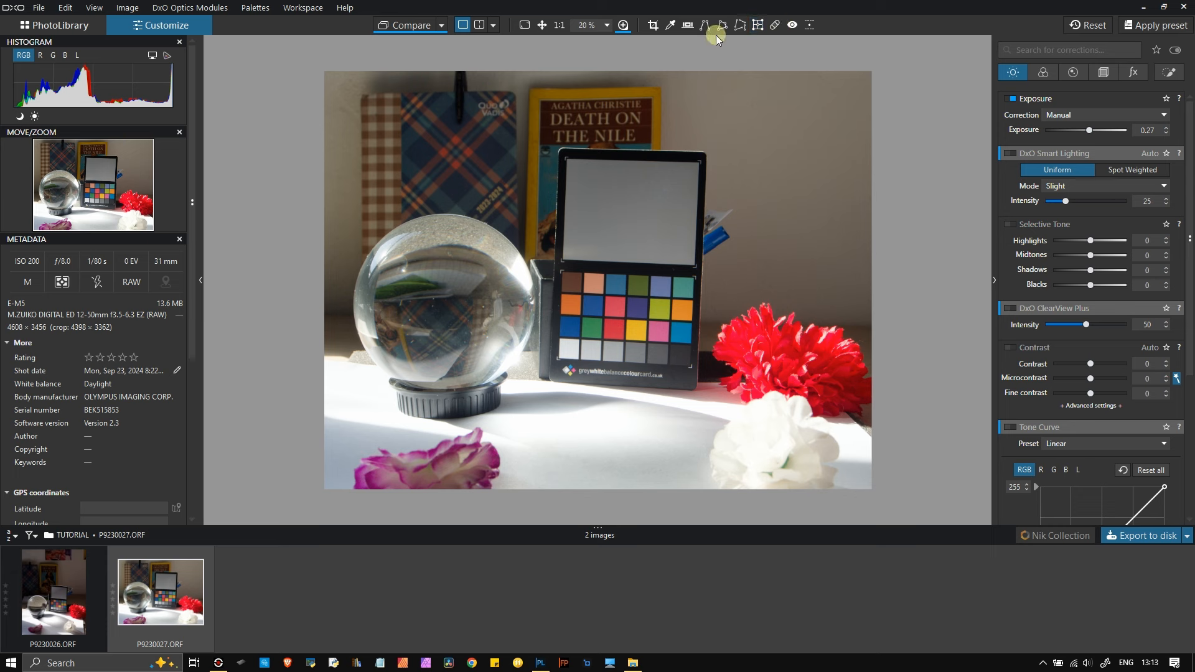
- Show the geometry corrections, try the automatic Horizon correction on the photo, and turn it off again
{"action": "scroll", "coordinate": [1092, 416], "scroll_direction": "down", "scroll_amount": 3}
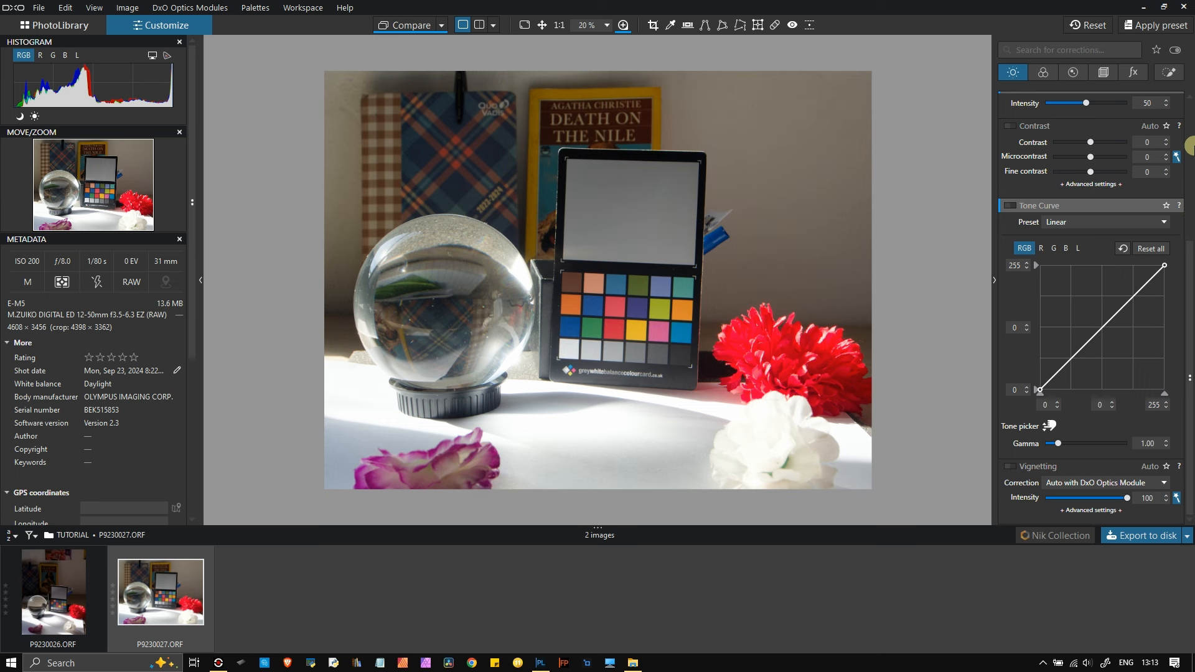
{"action": "left_click", "coordinate": [1108, 73]}
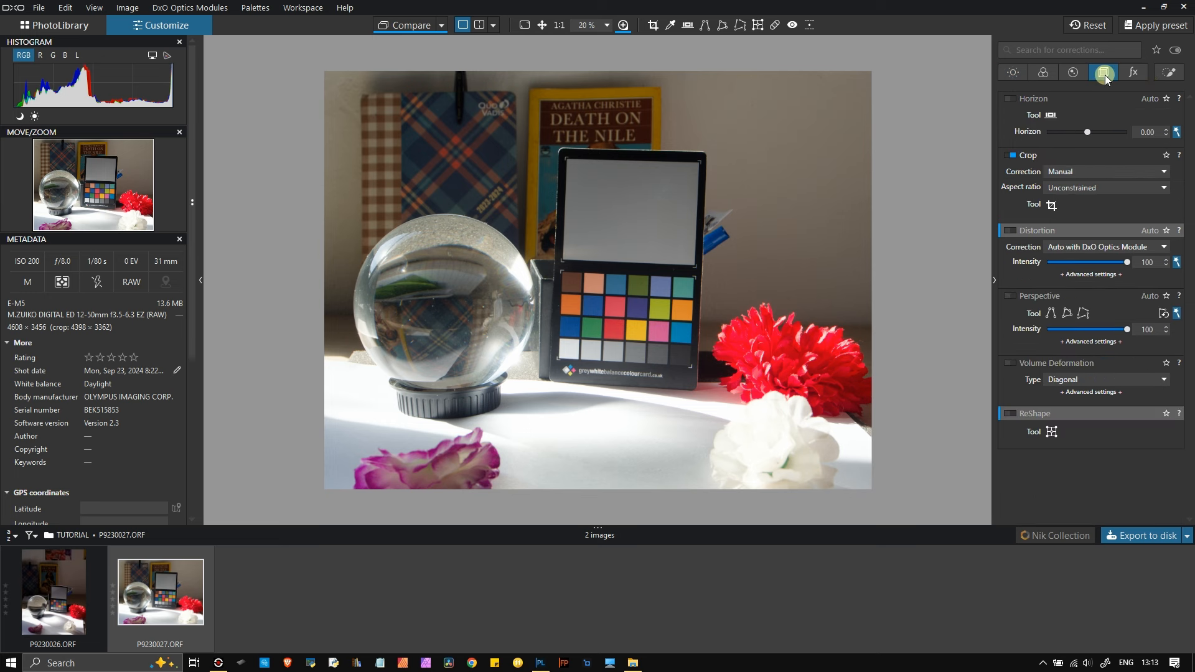
{"action": "left_click", "coordinate": [1010, 99]}
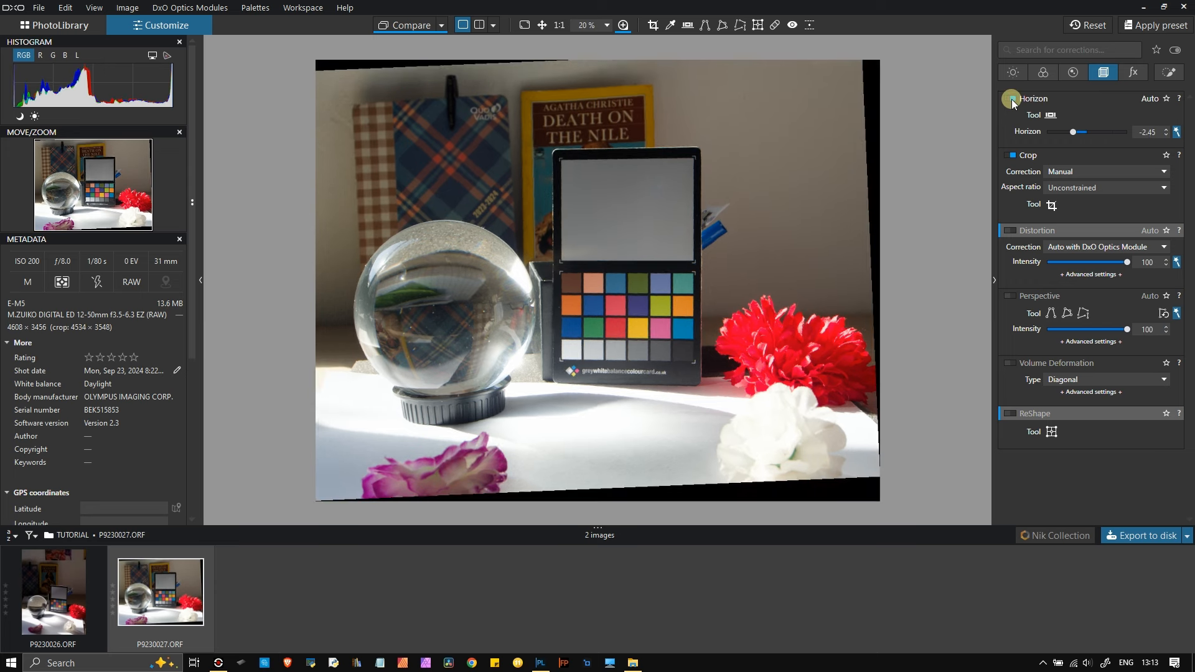
{"action": "left_click", "coordinate": [1010, 99]}
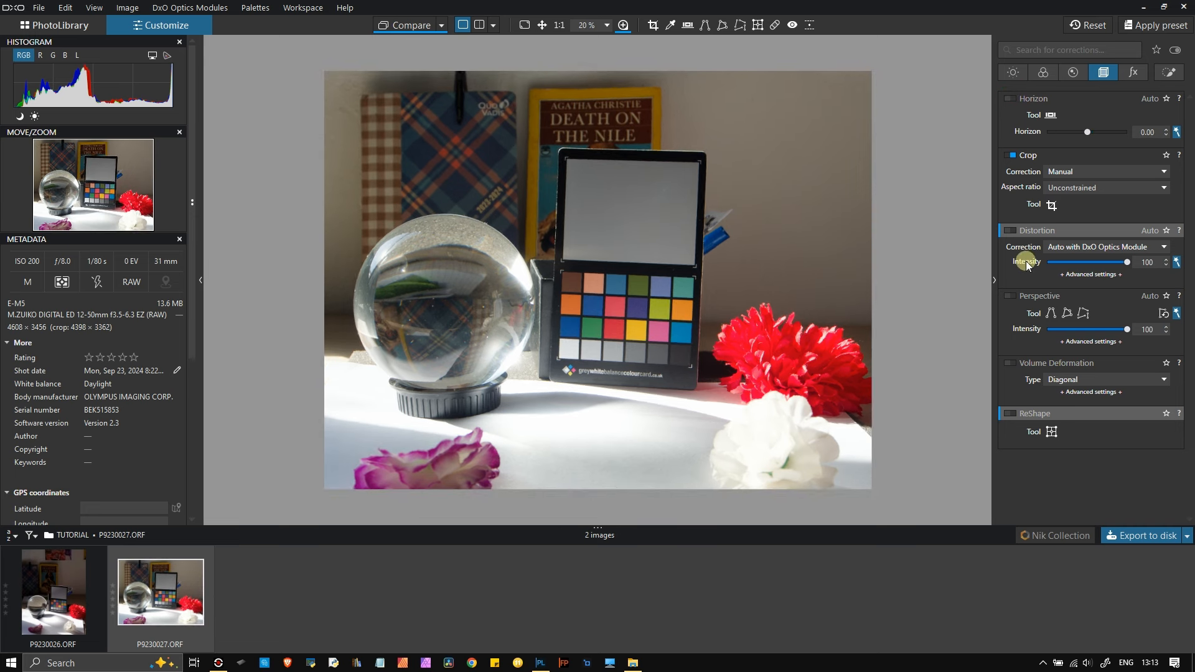
- Enable Distortion correction with Auto with DxO Optics Module and automatic Perspective correction, and inspect the grey card up close
{"action": "left_click", "coordinate": [1009, 231]}
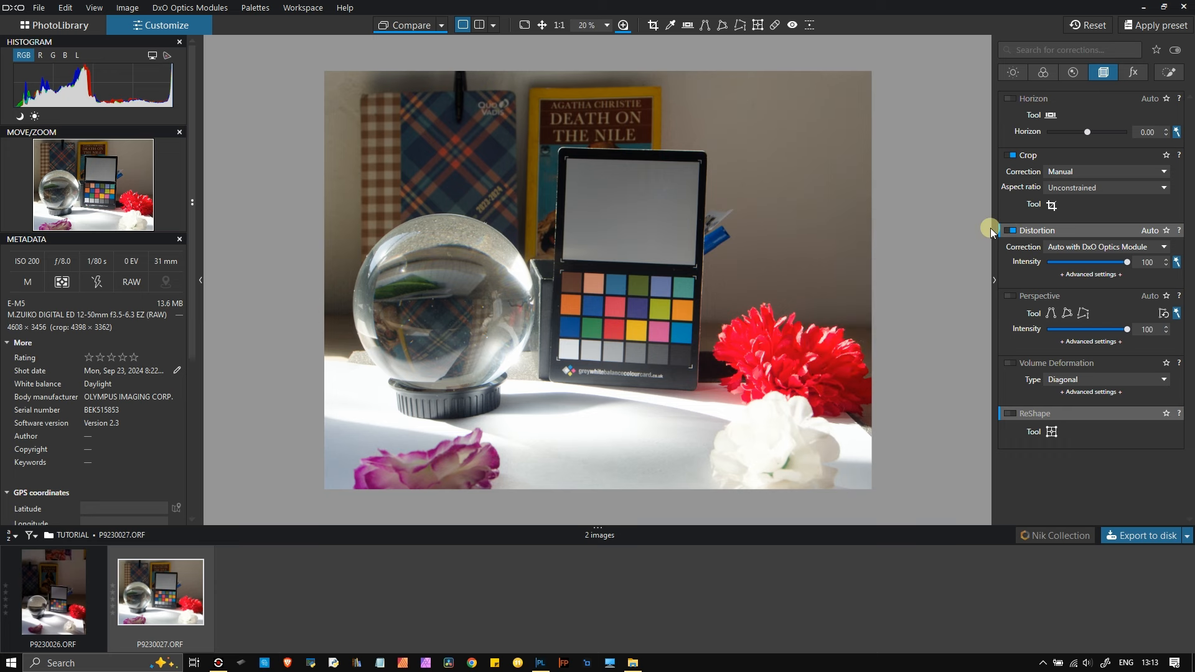
{"action": "mouse_move", "coordinate": [1011, 230]}
{"action": "mouse_move", "coordinate": [1038, 434]}
{"action": "left_click", "coordinate": [1010, 296]}
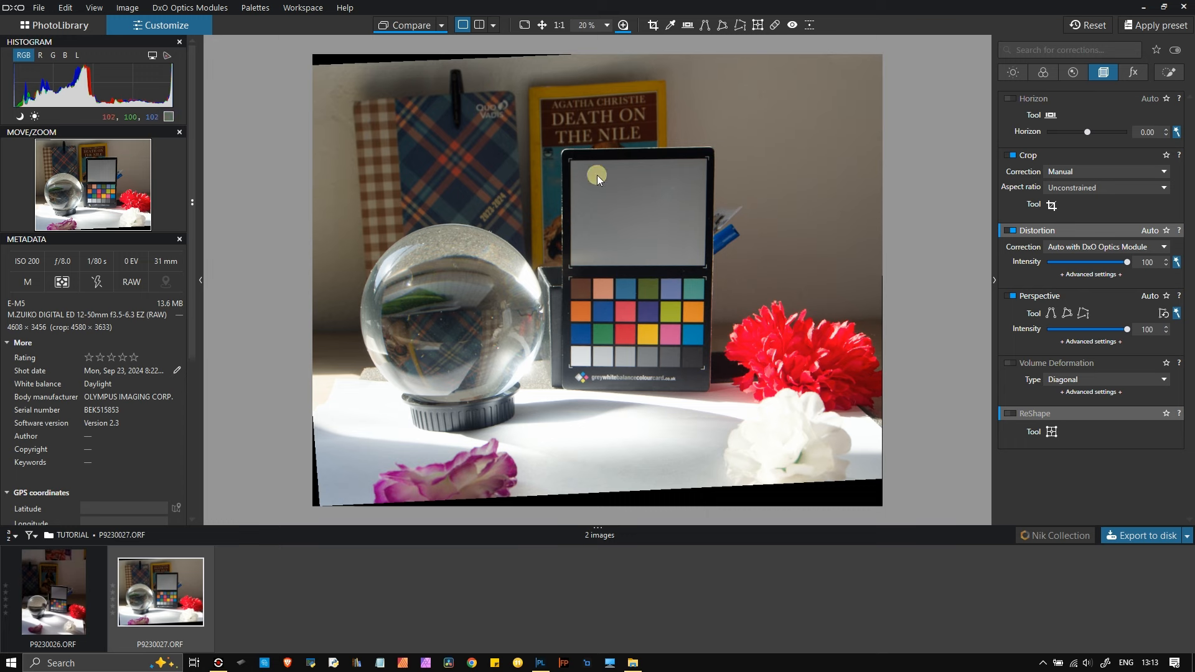
{"action": "scroll", "coordinate": [699, 168], "scroll_direction": "up", "scroll_amount": 3}
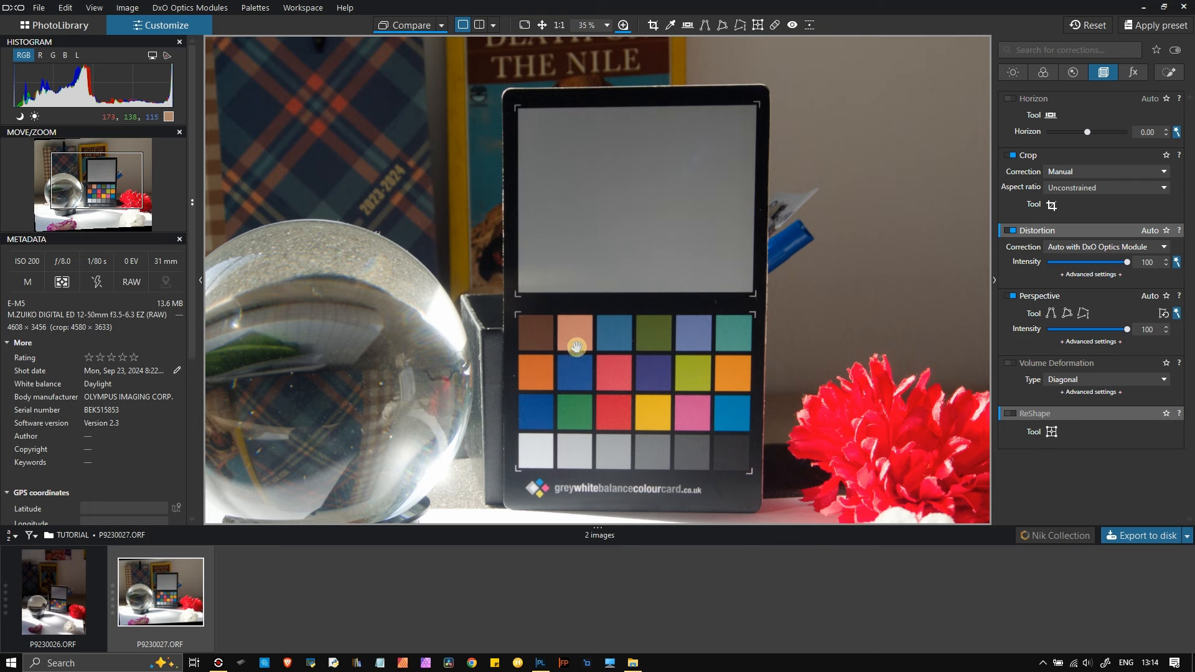
{"action": "scroll", "coordinate": [579, 349], "scroll_direction": "down", "scroll_amount": 3}
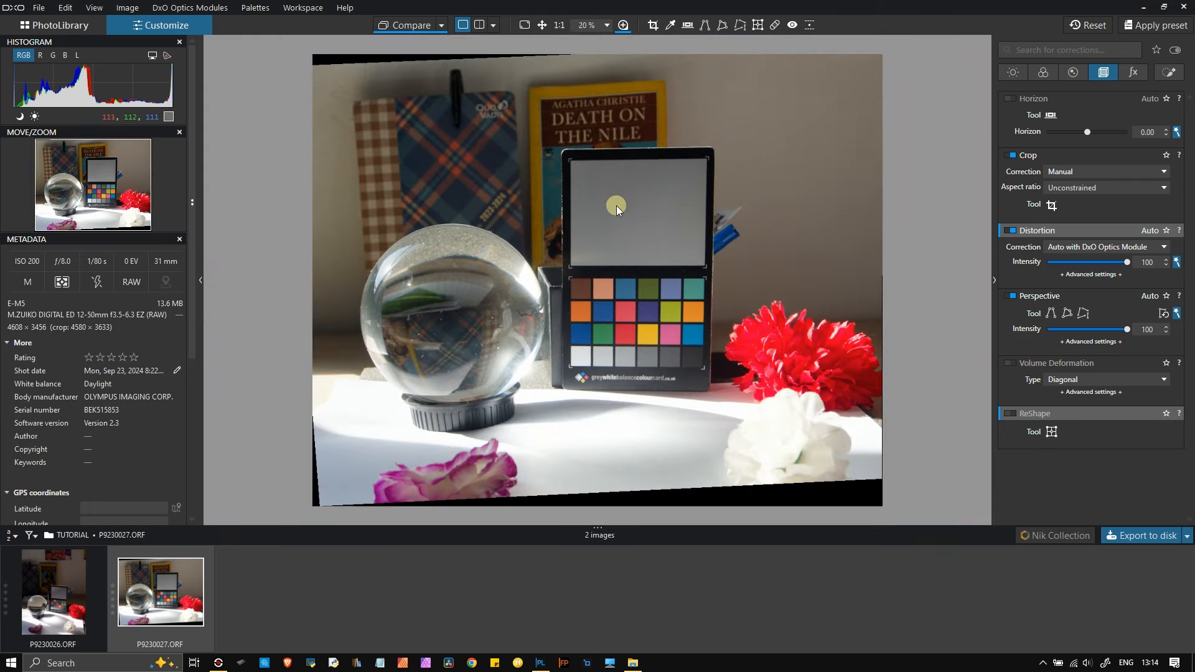
{"action": "scroll", "coordinate": [616, 205], "scroll_direction": "up", "scroll_amount": 3}
{"action": "scroll", "coordinate": [617, 211], "scroll_direction": "down", "scroll_amount": 2}
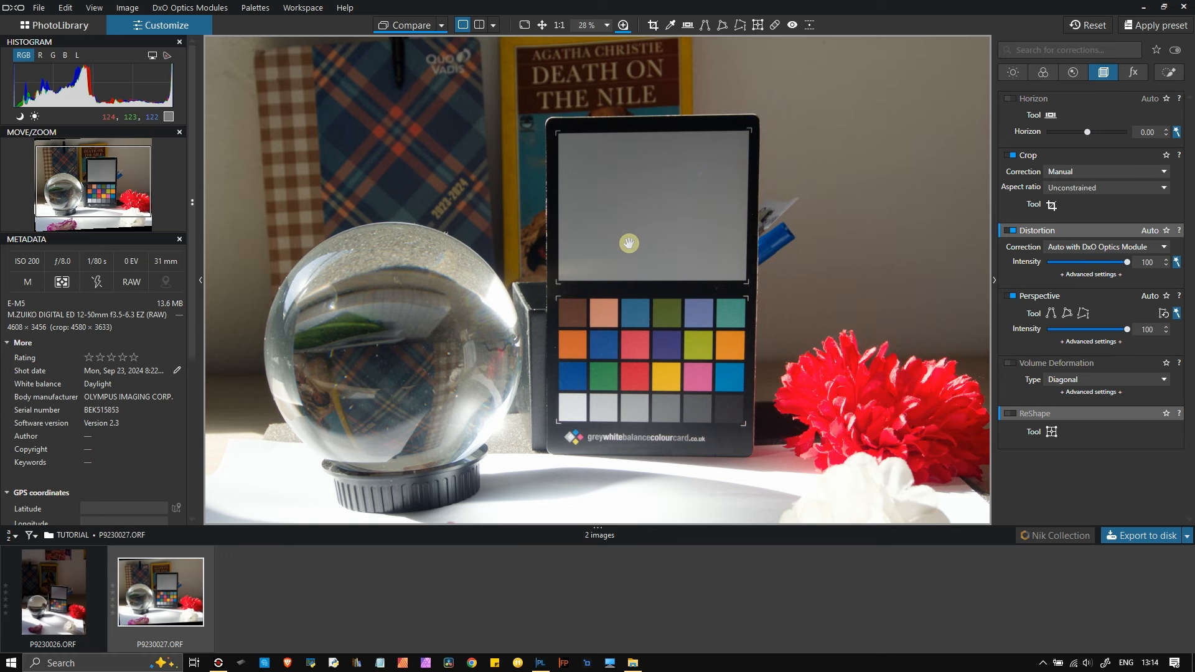
{"action": "scroll", "coordinate": [625, 187], "scroll_direction": "down", "scroll_amount": 2}
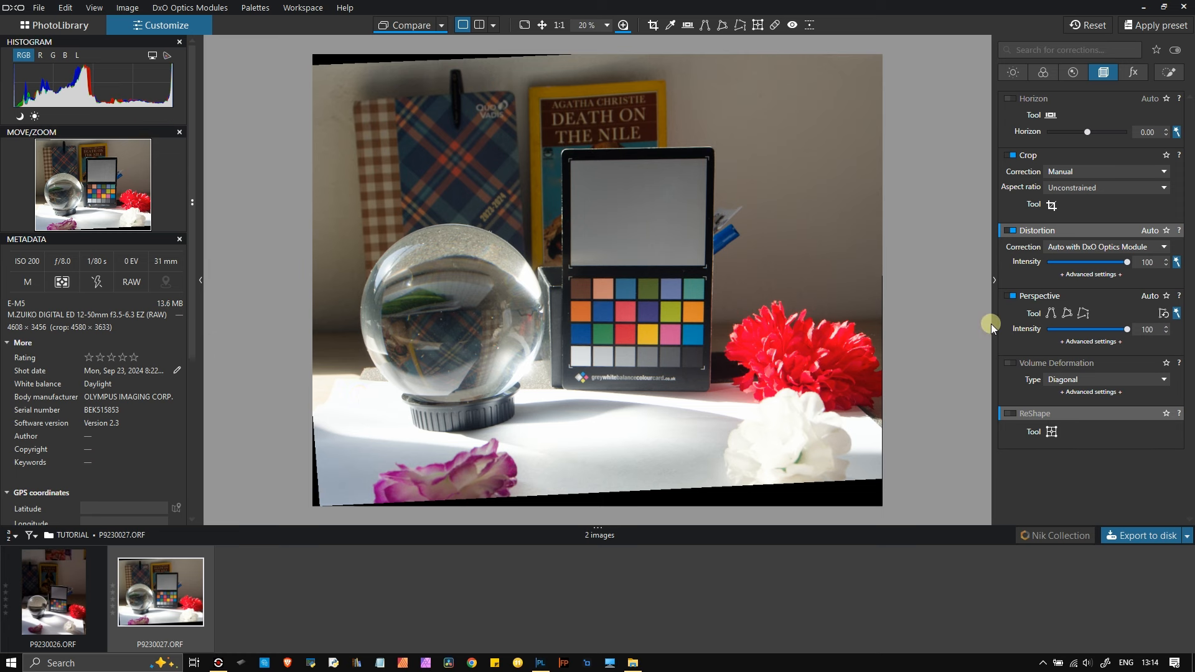
- Toggle the Perspective correction to check its effect, keep it on with Horizon, and set the Crop correction to Auto based on keystoning
{"action": "left_click", "coordinate": [1013, 293]}
{"action": "left_click", "coordinate": [1013, 293]}
{"action": "left_click", "coordinate": [1013, 296]}
{"action": "left_click", "coordinate": [1014, 296]}
{"action": "left_click", "coordinate": [1017, 99]}
{"action": "left_click", "coordinate": [1065, 173]}
{"action": "left_click", "coordinate": [1067, 198]}
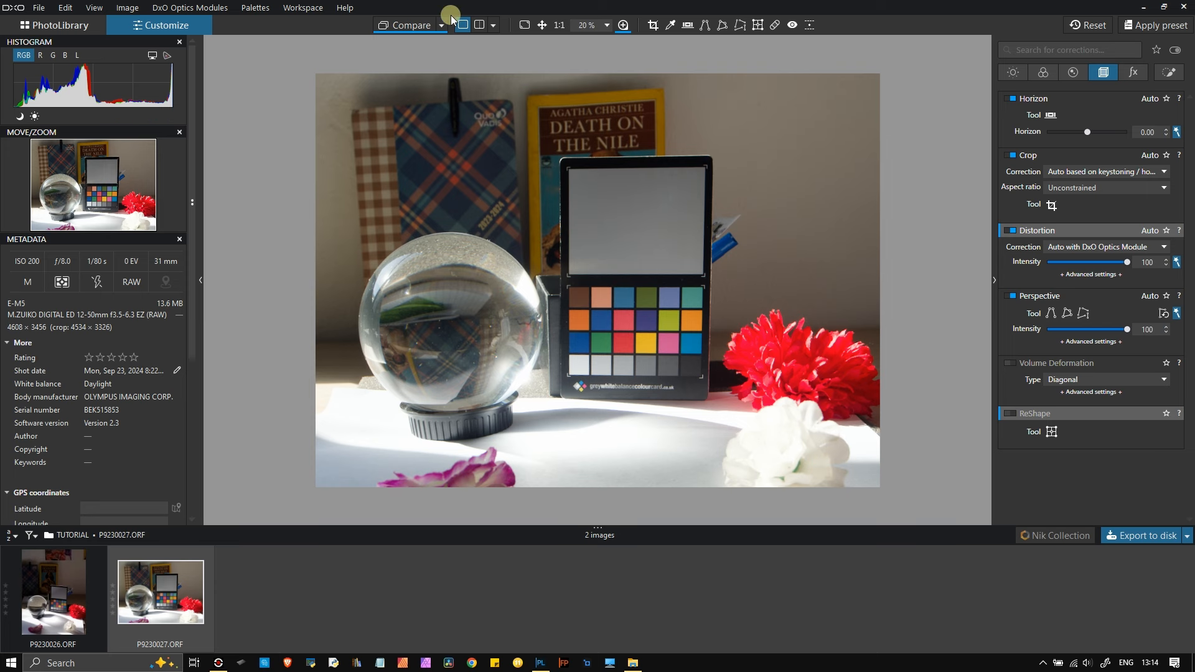
- Compare the geometry-corrected photo with the original in split view, sweeping the divider across the image and inspecting it up close
{"action": "left_click", "coordinate": [479, 25]}
{"action": "left_click_drag", "start_coordinate": [599, 282], "coordinate": [167, 331]}
{"action": "left_click_drag", "start_coordinate": [241, 327], "coordinate": [282, 430]}
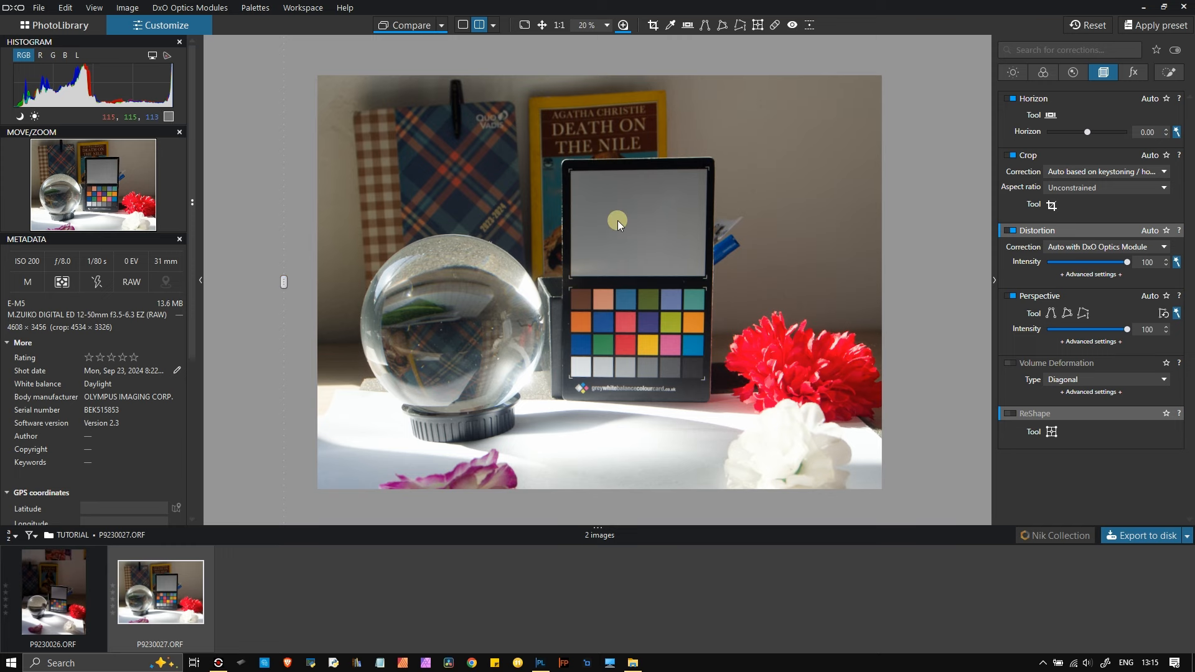
{"action": "scroll", "coordinate": [616, 218], "scroll_direction": "up", "scroll_amount": 1}
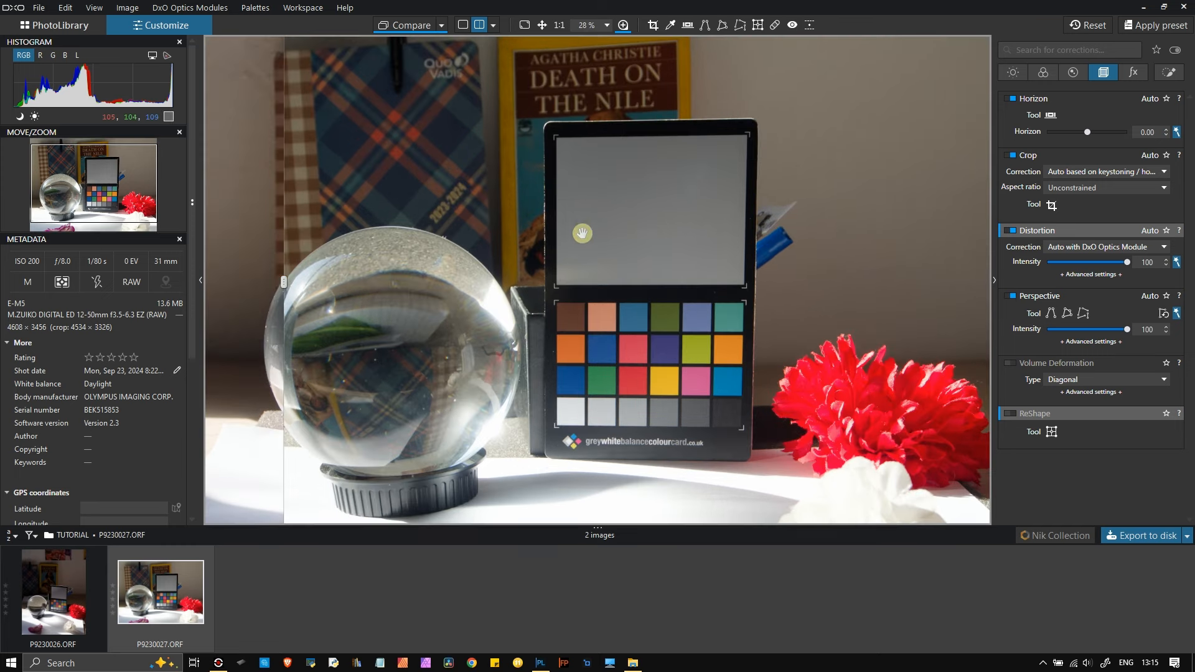
{"action": "scroll", "coordinate": [610, 374], "scroll_direction": "down", "scroll_amount": 1}
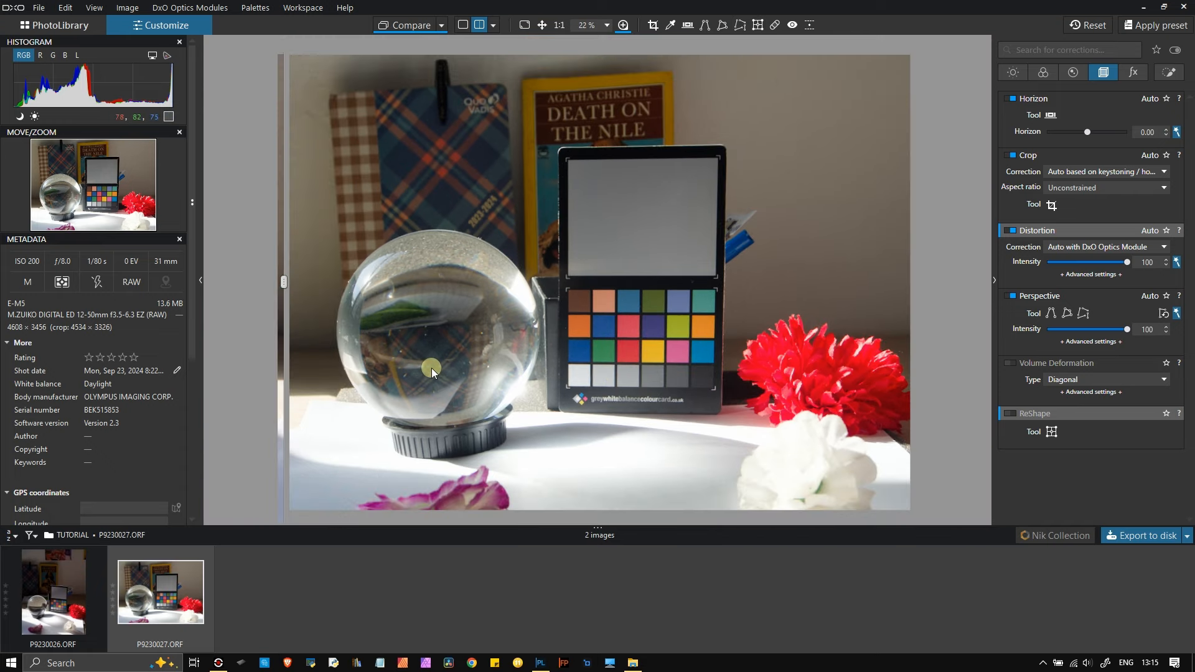
{"action": "left_click_drag", "start_coordinate": [285, 282], "coordinate": [902, 322]}
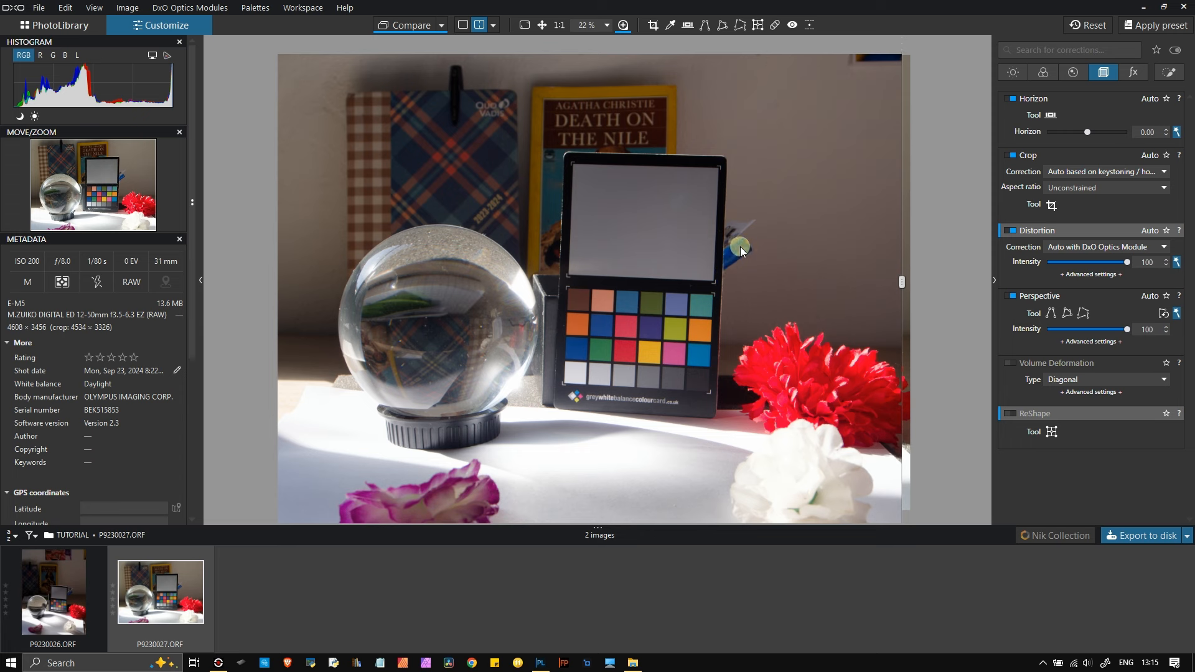
{"action": "left_click_drag", "start_coordinate": [903, 286], "coordinate": [136, 342]}
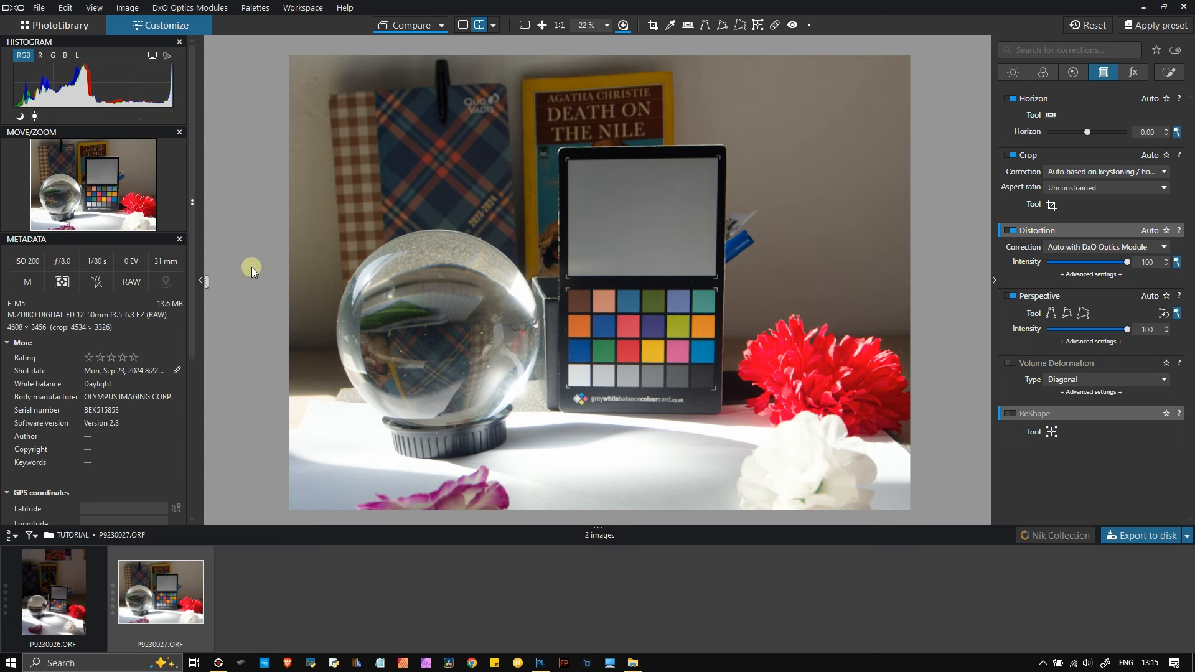
{"action": "left_click_drag", "start_coordinate": [207, 283], "coordinate": [838, 326]}
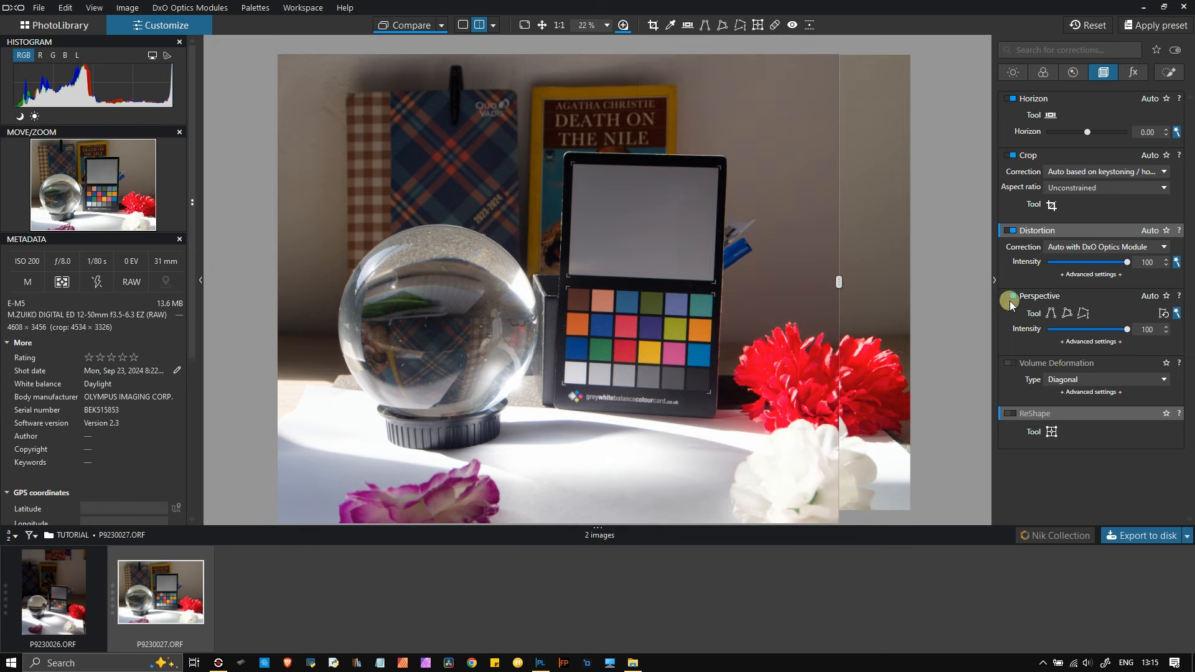
- Turn off the Perspective and Horizon corrections and compare the photo with the original again in split view
{"action": "left_click", "coordinate": [1010, 296]}
{"action": "left_click", "coordinate": [1013, 98]}
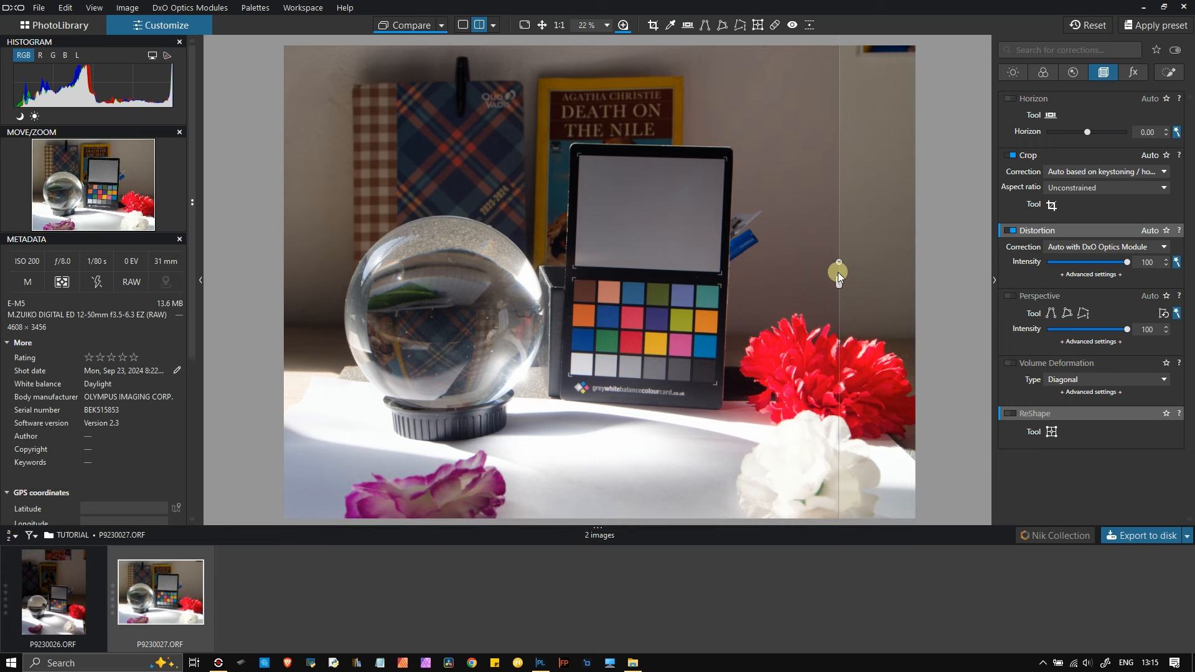
{"action": "left_click_drag", "start_coordinate": [841, 277], "coordinate": [328, 339]}
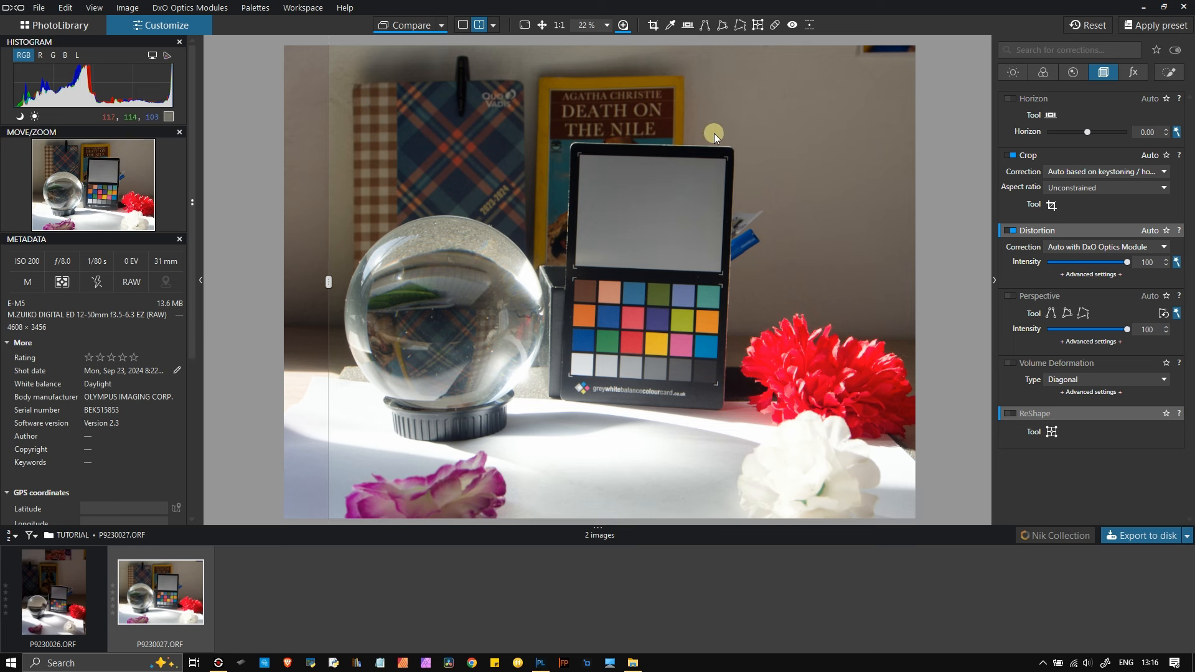
- Remove the purple flower with the 75 px ReTouch brush in Repair mode, placing the source on the white surface beside it in single view
{"action": "left_click", "coordinate": [770, 28]}
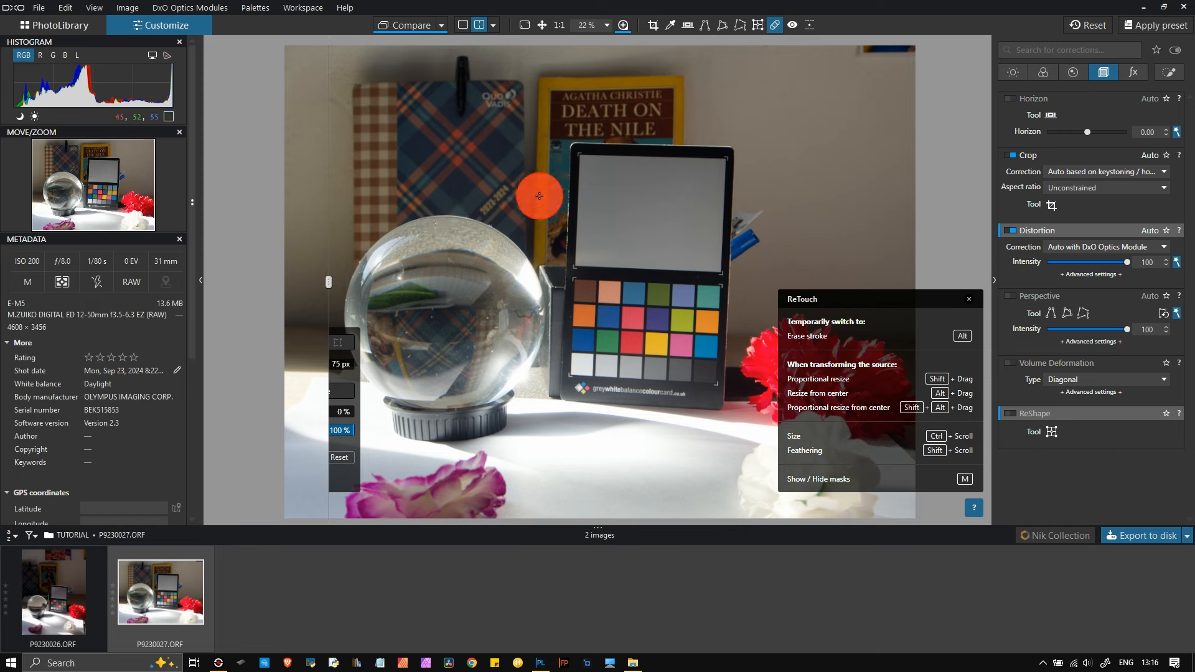
{"action": "scroll", "coordinate": [556, 413], "scroll_direction": "down", "scroll_amount": 2}
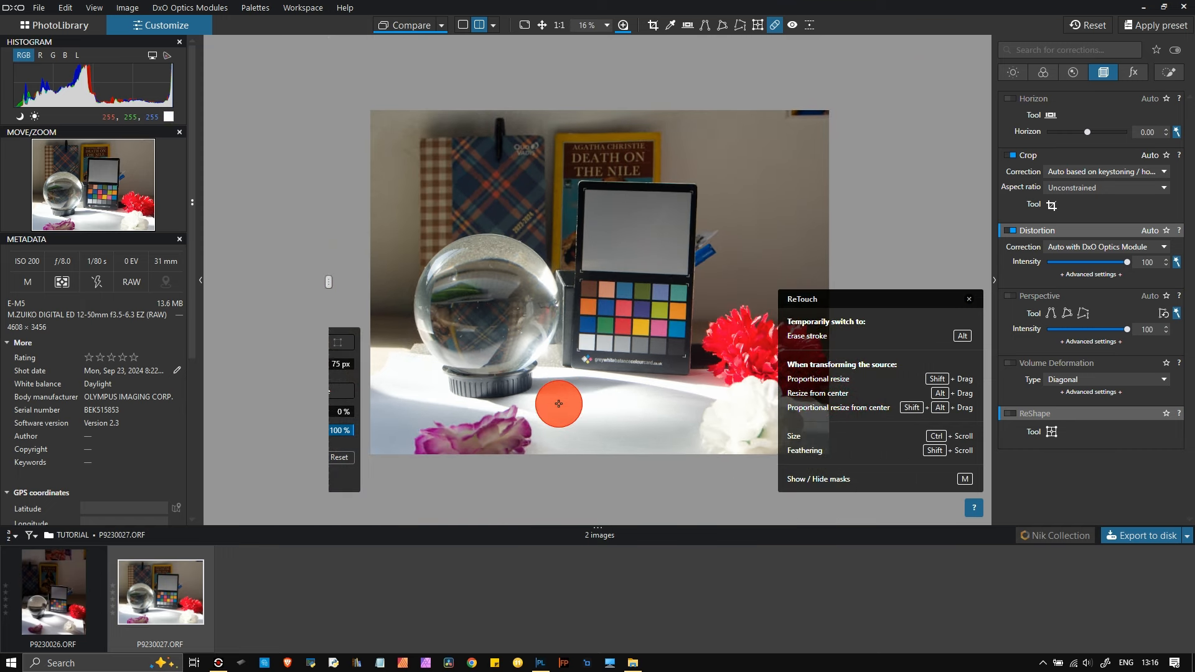
{"action": "scroll", "coordinate": [559, 404], "scroll_direction": "up", "scroll_amount": 3}
{"action": "scroll", "coordinate": [559, 403], "scroll_direction": "down", "scroll_amount": 3}
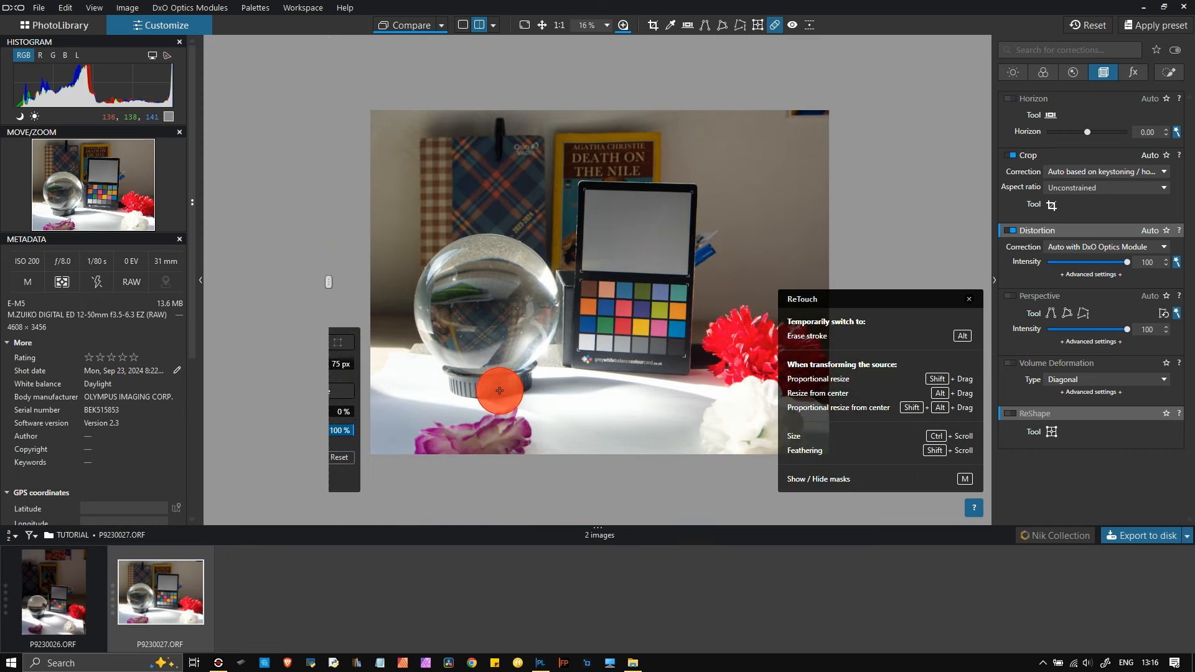
{"action": "mouse_move", "coordinate": [515, 425]}
{"action": "left_mouse_down"}
{"action": "mouse_move", "coordinate": [437, 434]}
{"action": "mouse_move", "coordinate": [431, 449]}
{"action": "mouse_move", "coordinate": [526, 439]}
{"action": "left_mouse_up"}
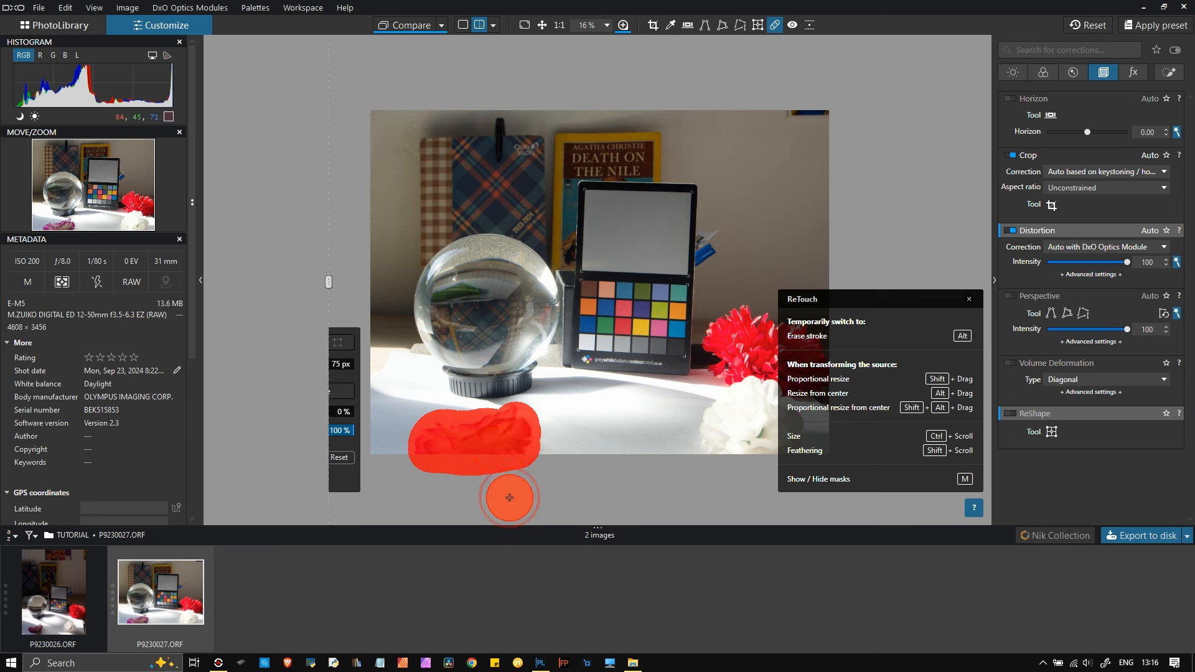
{"action": "left_click", "coordinate": [463, 26]}
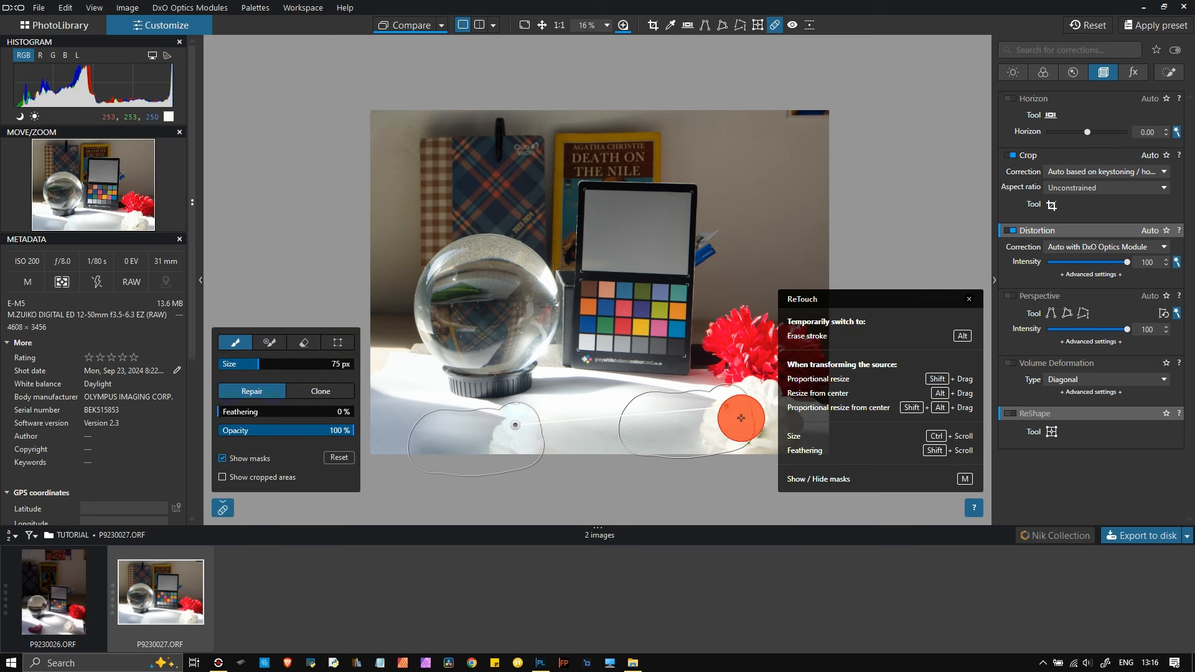
{"action": "mouse_move", "coordinate": [725, 409]}
{"action": "left_mouse_down"}
{"action": "mouse_move", "coordinate": [641, 396]}
{"action": "mouse_move", "coordinate": [390, 417]}
{"action": "mouse_move", "coordinate": [386, 382]}
{"action": "mouse_move", "coordinate": [573, 411]}
{"action": "mouse_move", "coordinate": [651, 408]}
{"action": "left_mouse_up"}
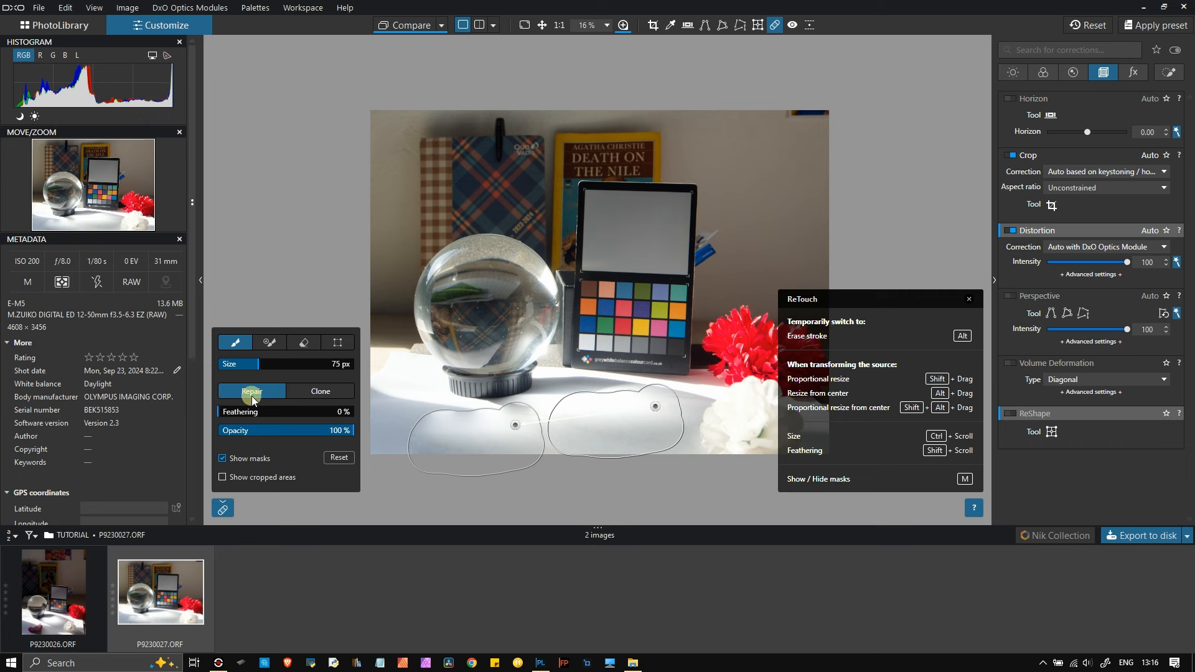
- Switch the flower retouch to Clone and paint a small cloned spot on the white surface with a 33 px brush, repositioning its source
{"action": "left_click", "coordinate": [322, 395]}
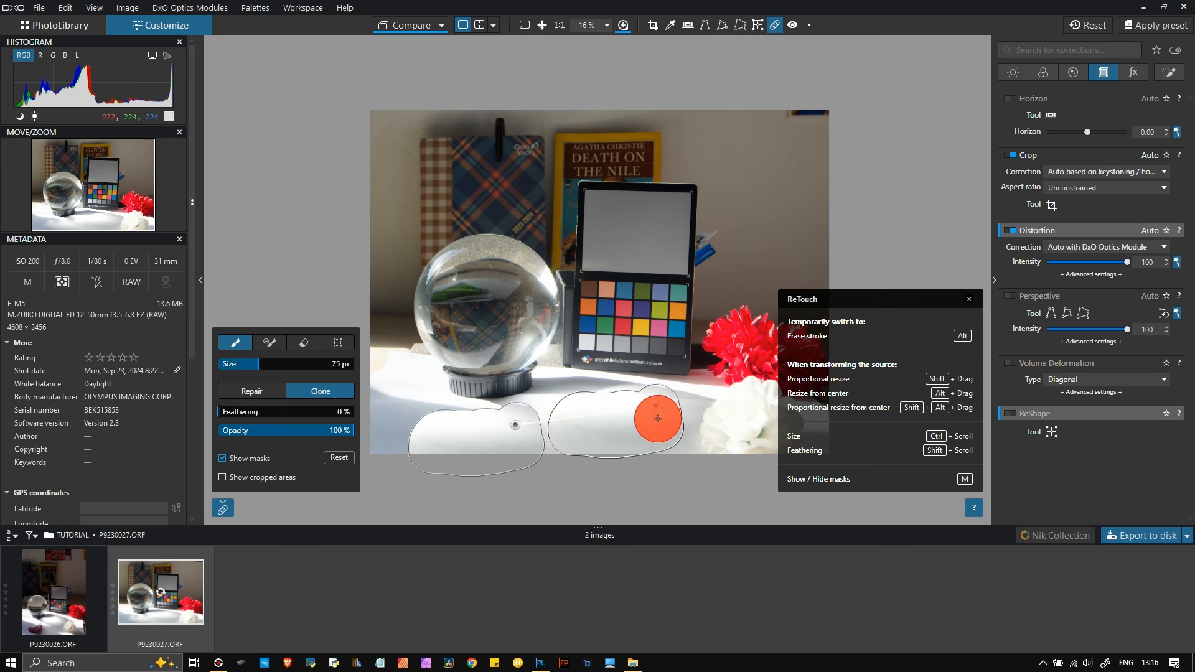
{"action": "left_click", "coordinate": [268, 344]}
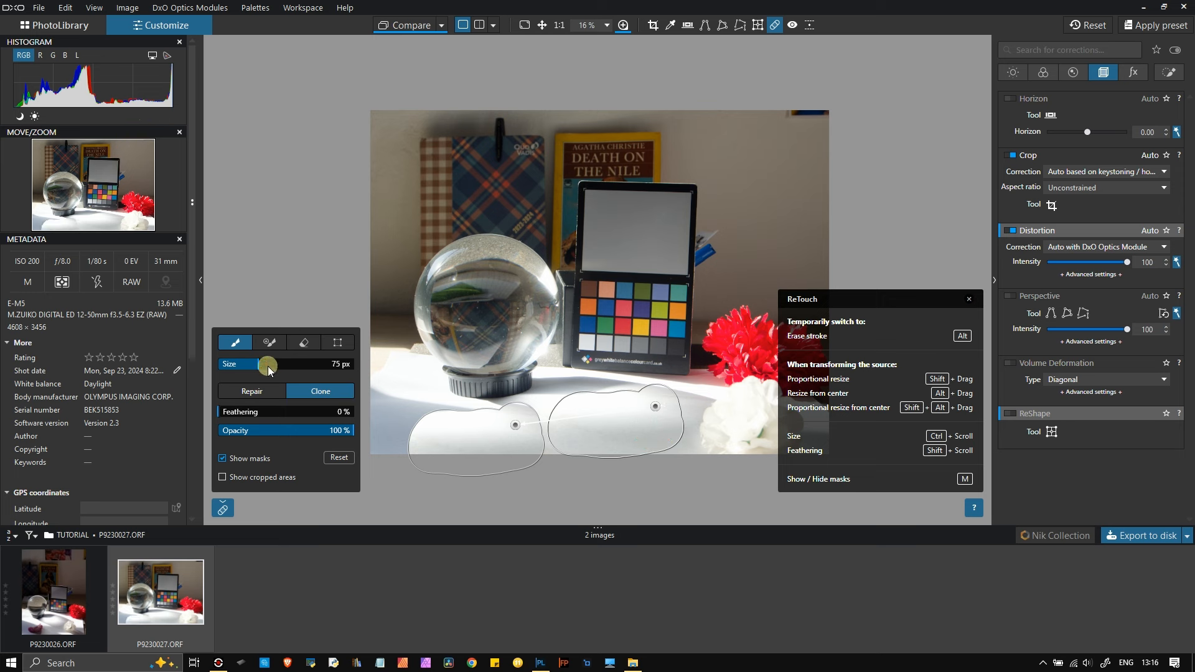
{"action": "left_click", "coordinate": [255, 364]}
{"action": "left_click_drag", "start_coordinate": [255, 367], "coordinate": [231, 365]}
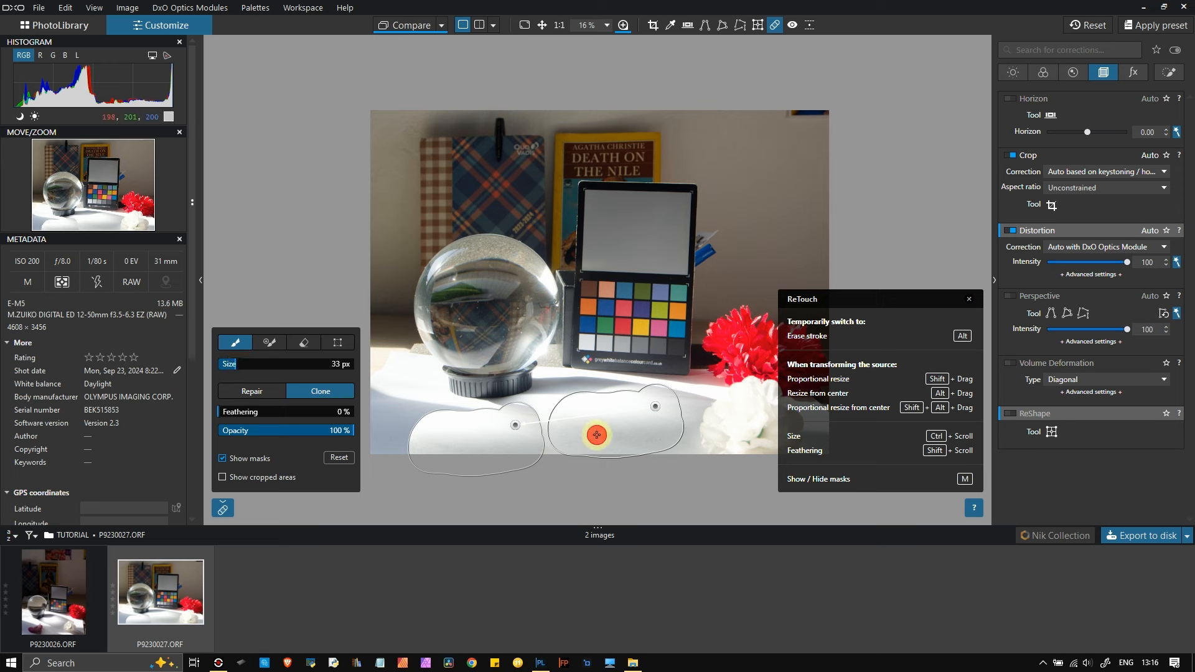
{"action": "left_click", "coordinate": [608, 424]}
{"action": "left_click_drag", "start_coordinate": [633, 426], "coordinate": [634, 445]}
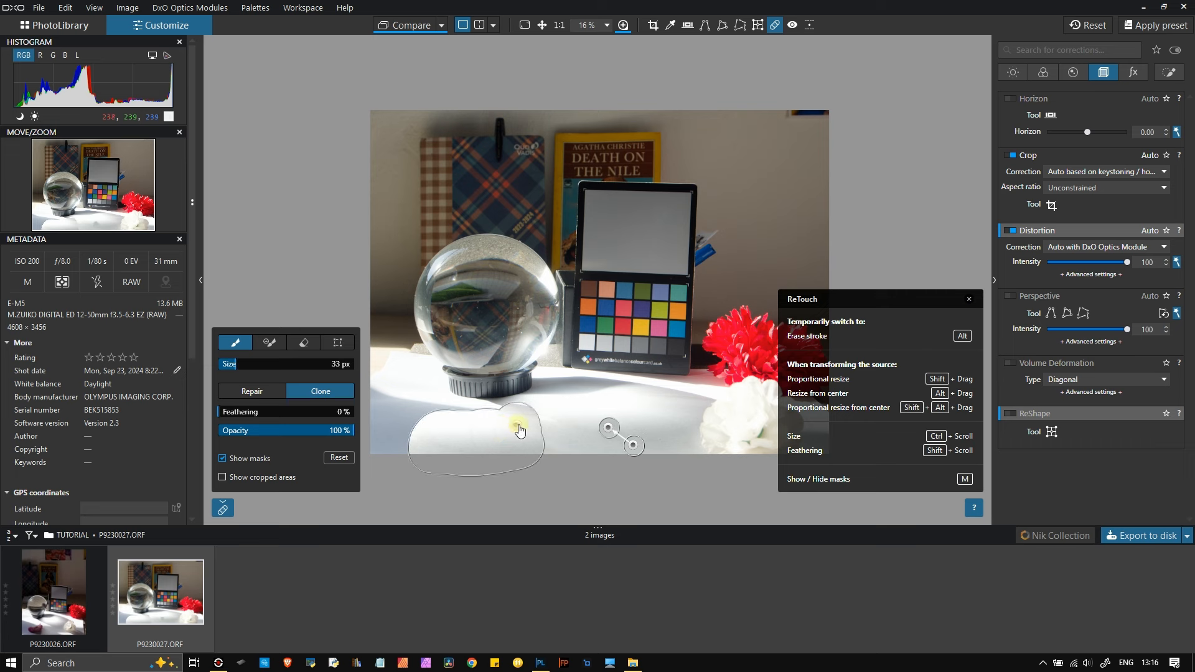
{"action": "left_click", "coordinate": [518, 430]}
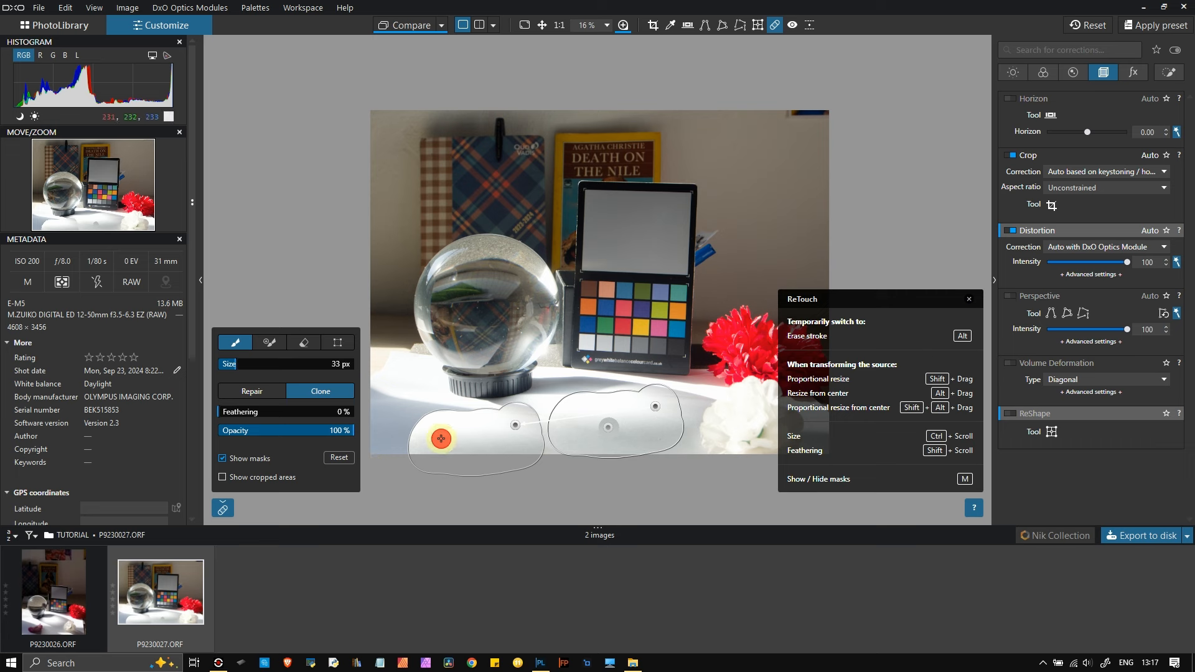
- Close the ReTouch tool, show the Detail corrections as far as Red Eye, and bring up the ReTouch masks
{"action": "left_click", "coordinate": [775, 25]}
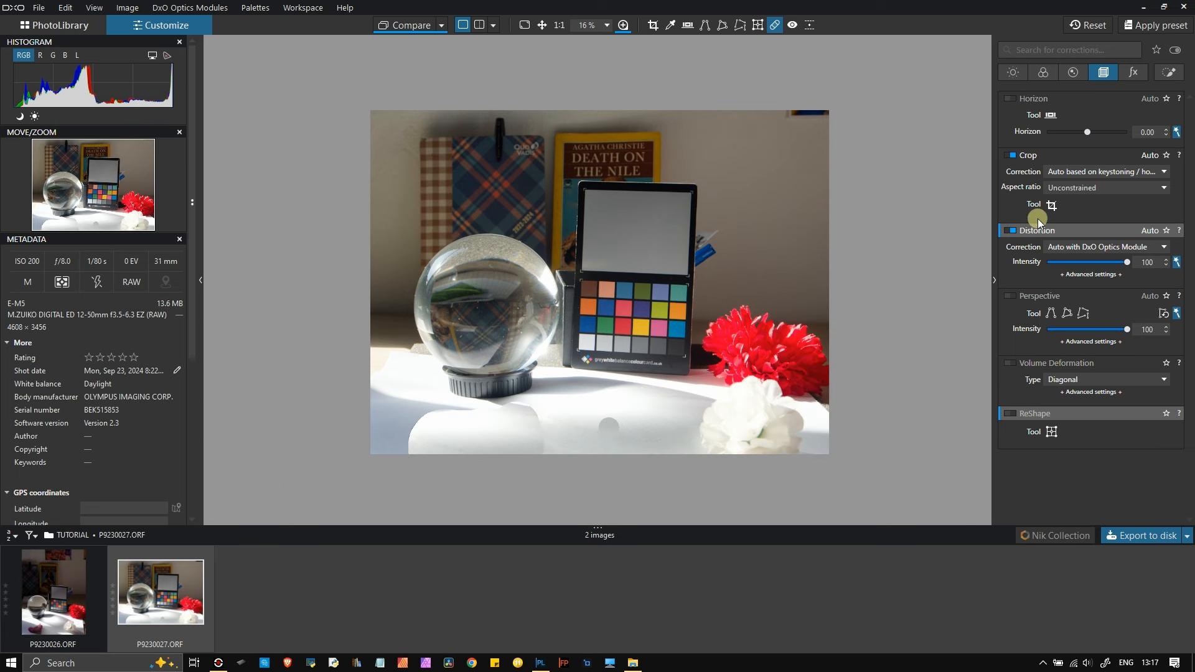
{"action": "left_click", "coordinate": [1072, 77]}
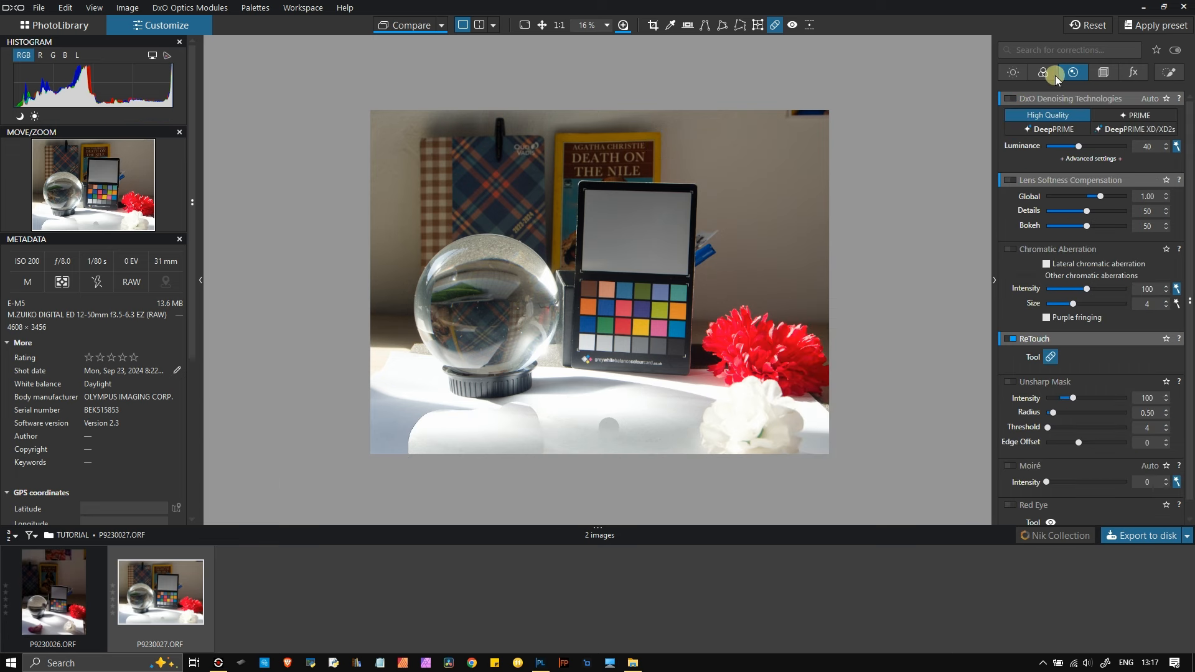
{"action": "scroll", "coordinate": [1159, 377], "scroll_direction": "down", "scroll_amount": 1}
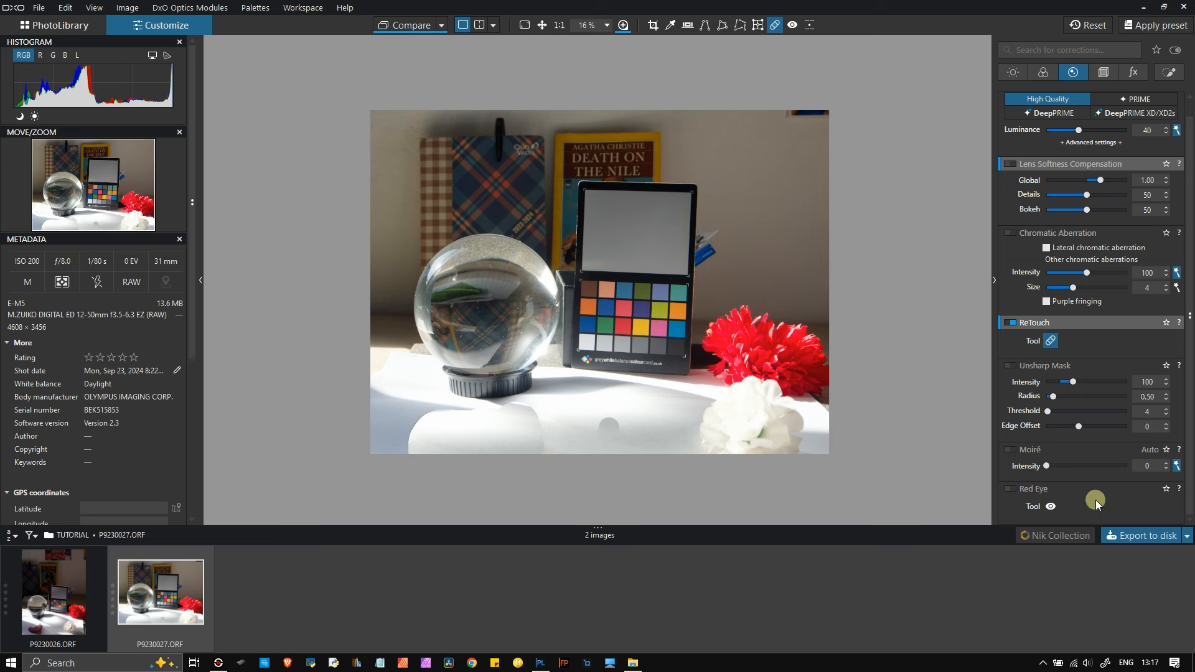
{"action": "left_click", "coordinate": [1011, 324]}
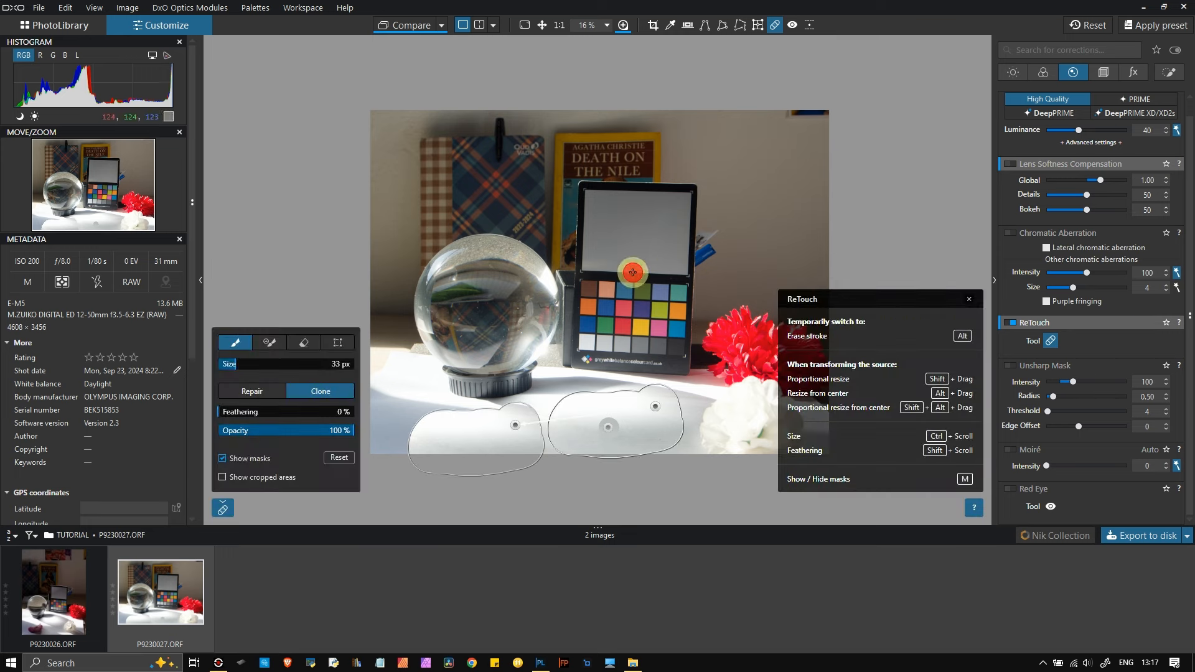
{"action": "right_click", "coordinate": [474, 436]}
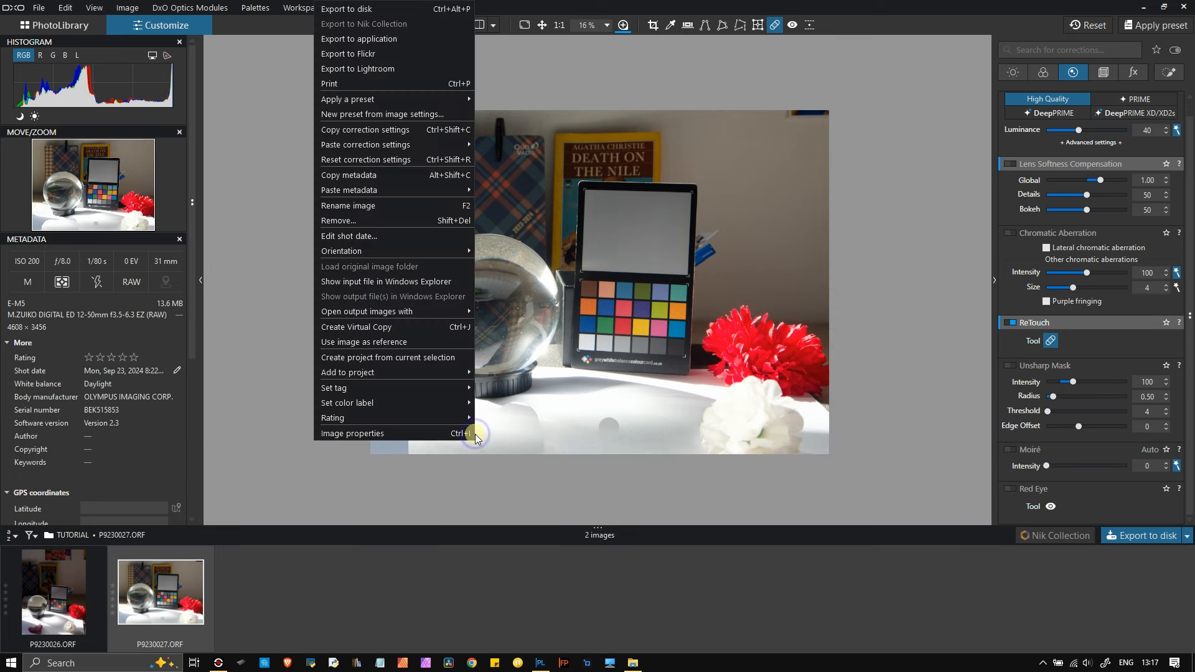
{"action": "left_click", "coordinate": [539, 443]}
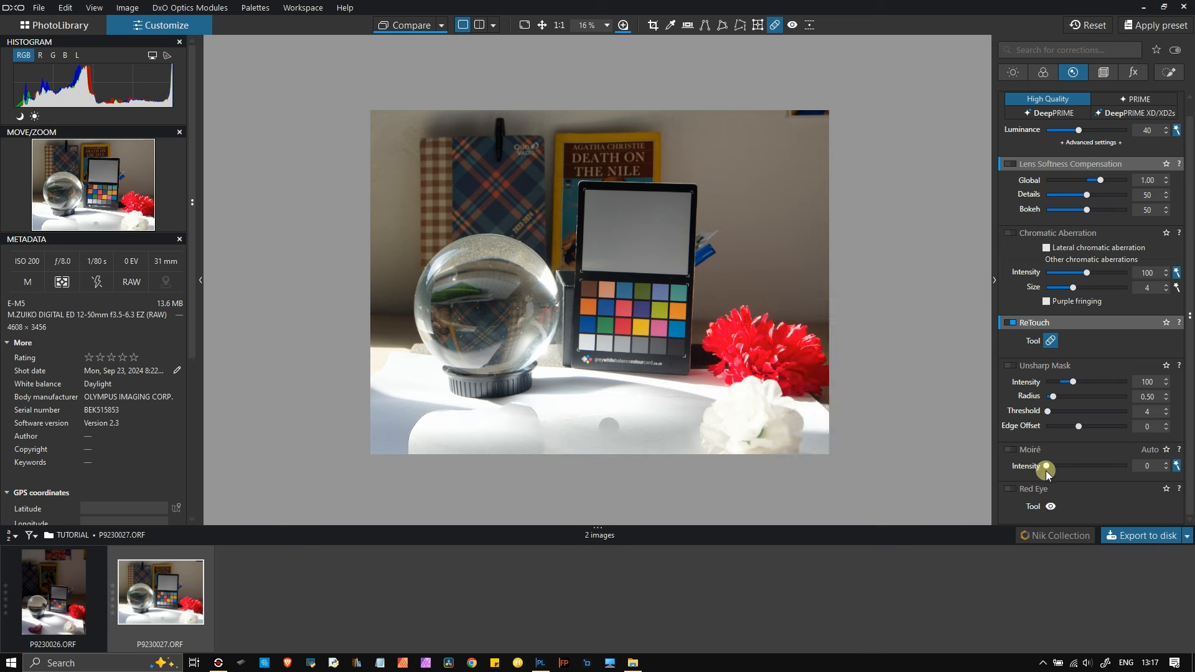
- Switch the ReTouch correction off and on again to compare the photo with and without the flower removal
{"action": "left_click", "coordinate": [1052, 342]}
{"action": "left_click", "coordinate": [1006, 321]}
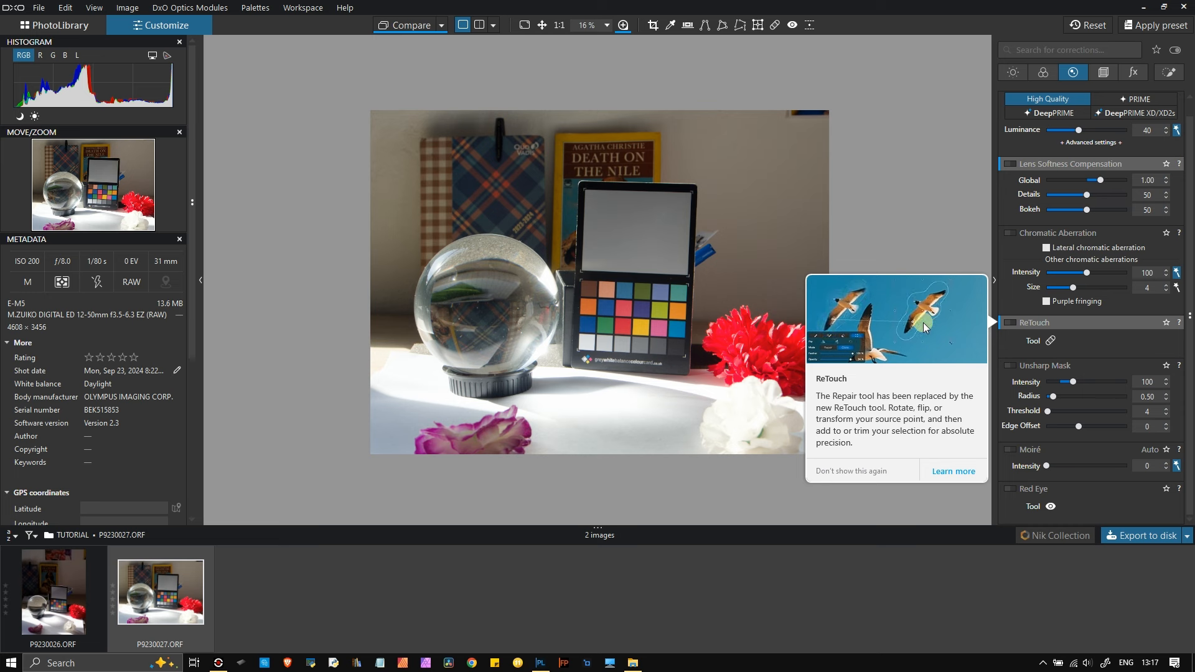
{"action": "left_click", "coordinate": [1004, 319]}
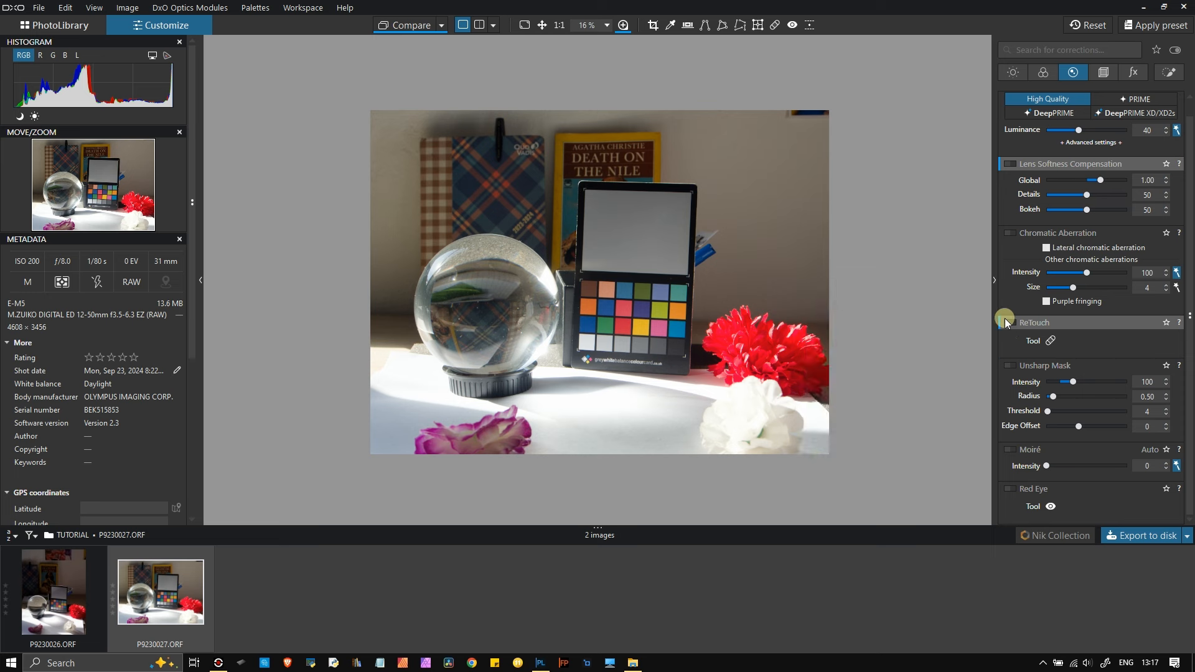
{"action": "mouse_move", "coordinate": [1017, 323]}
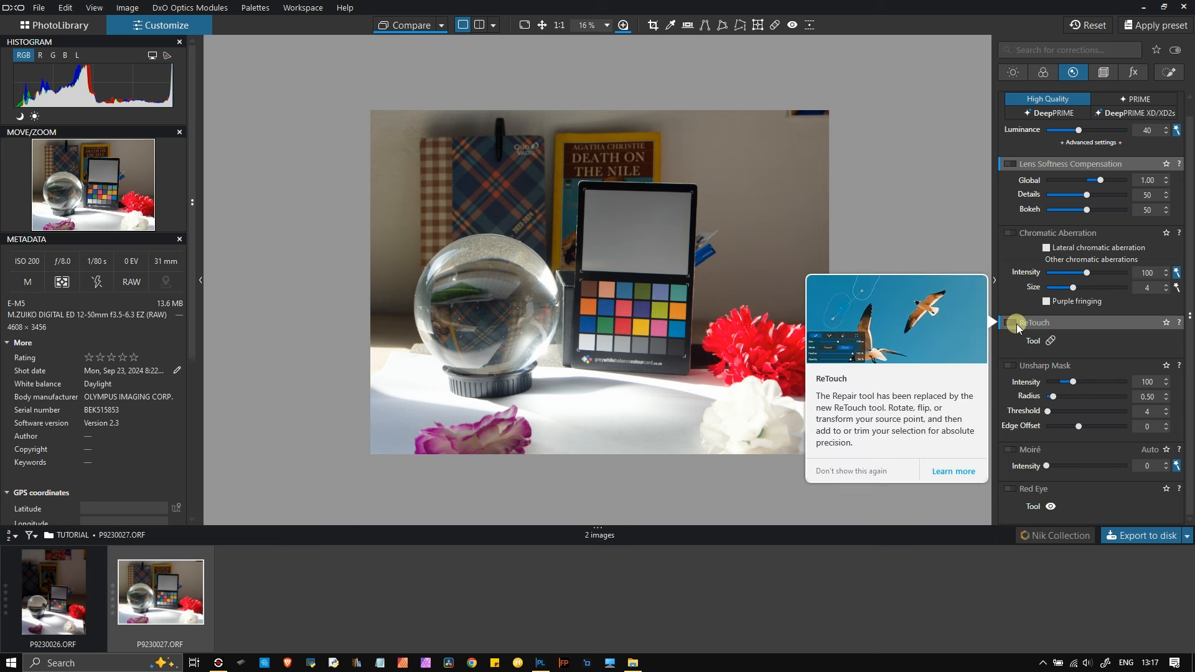
{"action": "left_click", "coordinate": [1014, 323]}
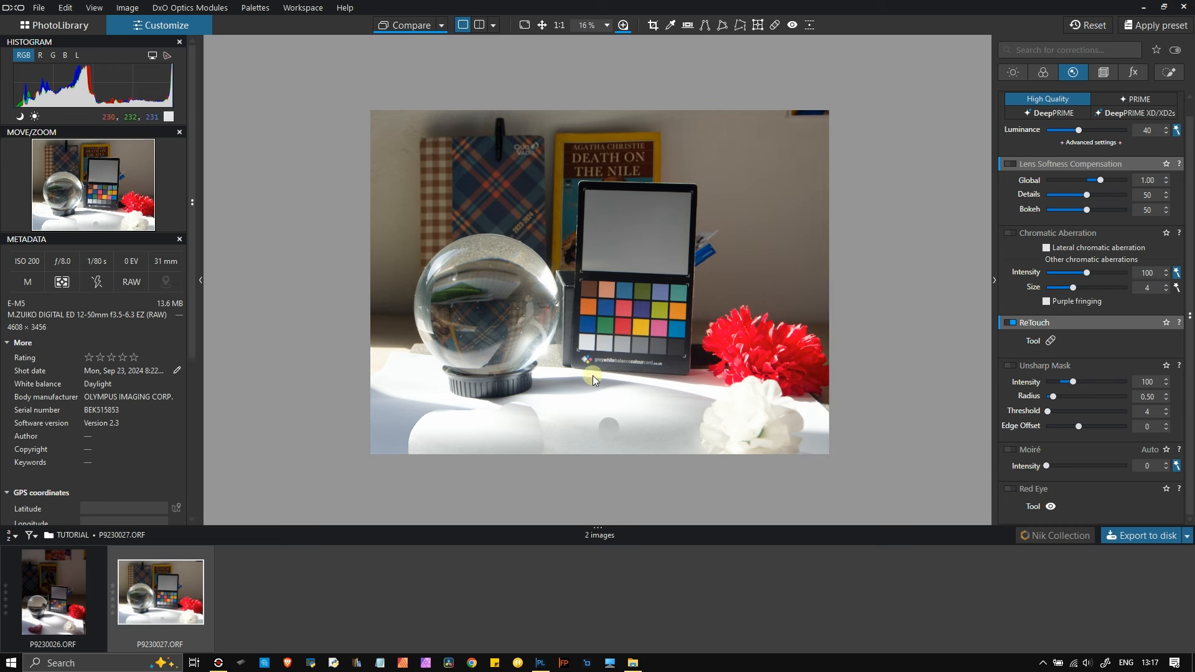
- Reset all ReTouch strokes, then set the tool to Repair mode with 20% feathering
{"action": "left_click", "coordinate": [1047, 343]}
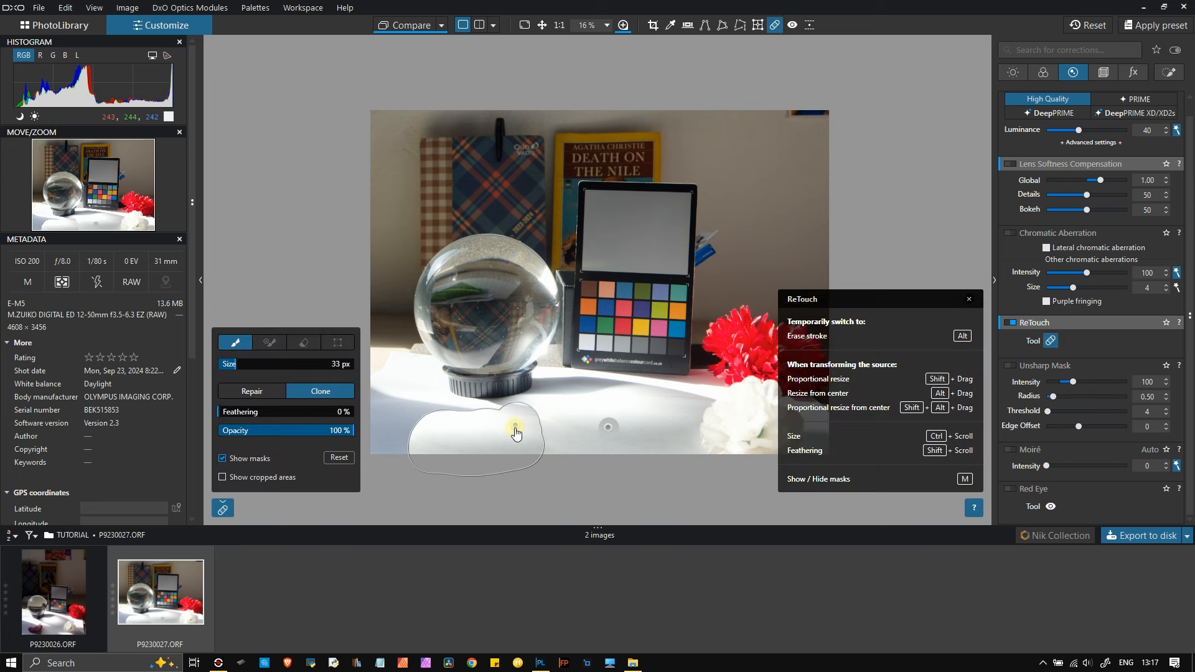
{"action": "right_click", "coordinate": [514, 428]}
{"action": "key", "text": "Escape"}
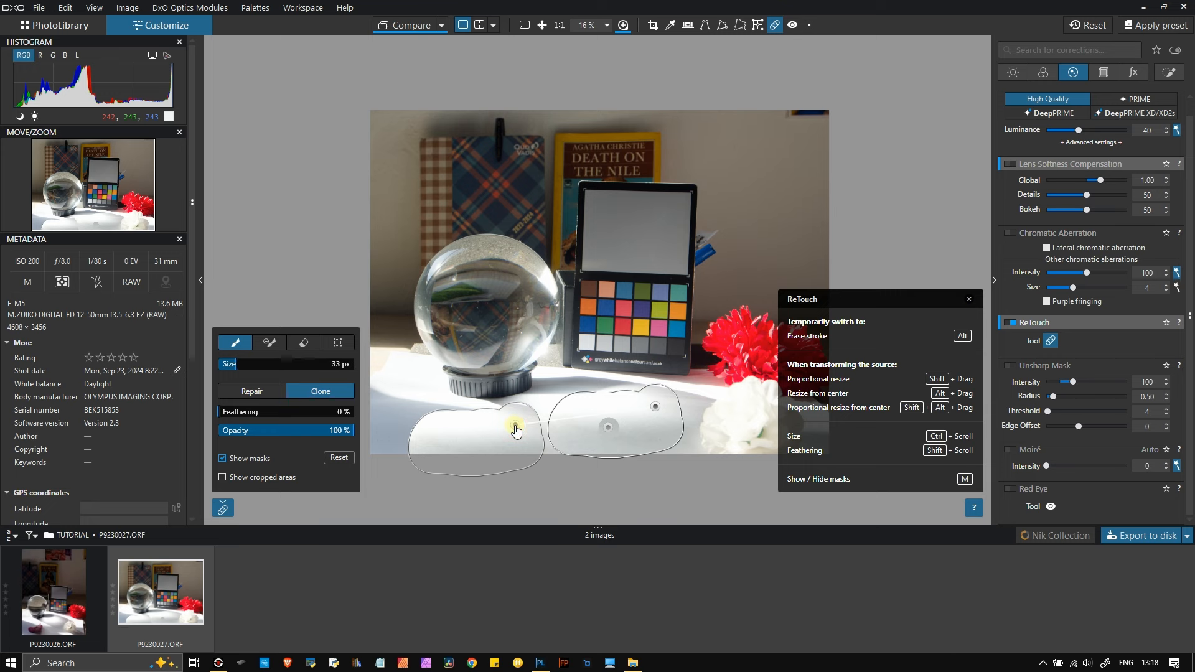
{"action": "left_click", "coordinate": [336, 458]}
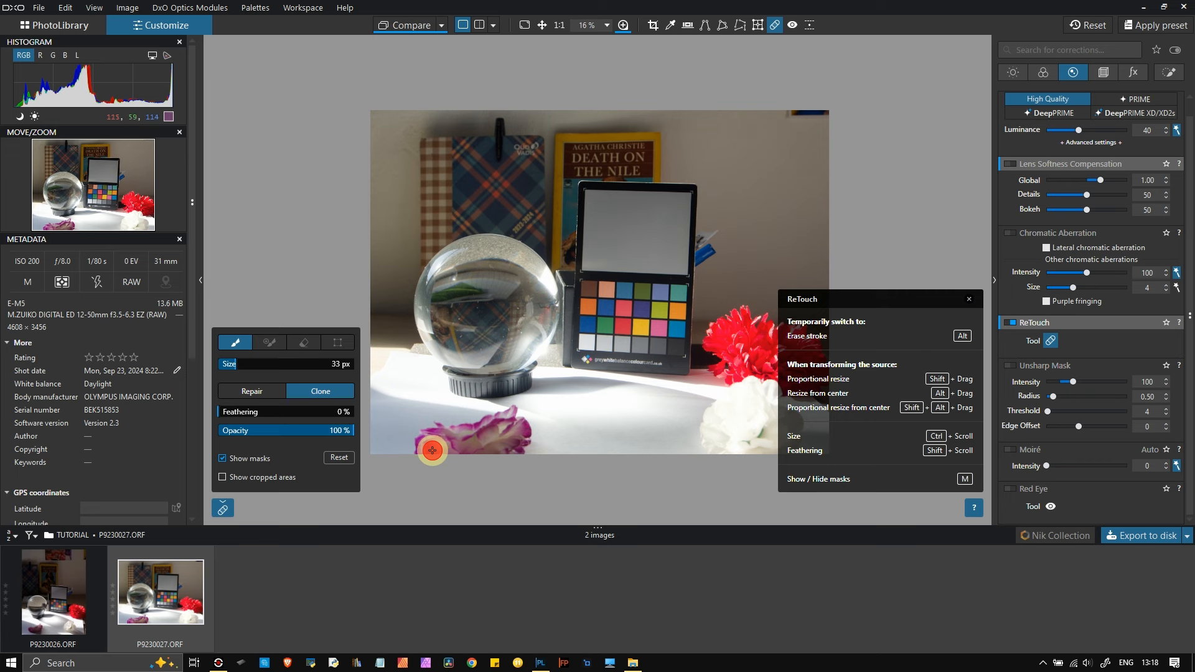
{"action": "left_click", "coordinate": [250, 392]}
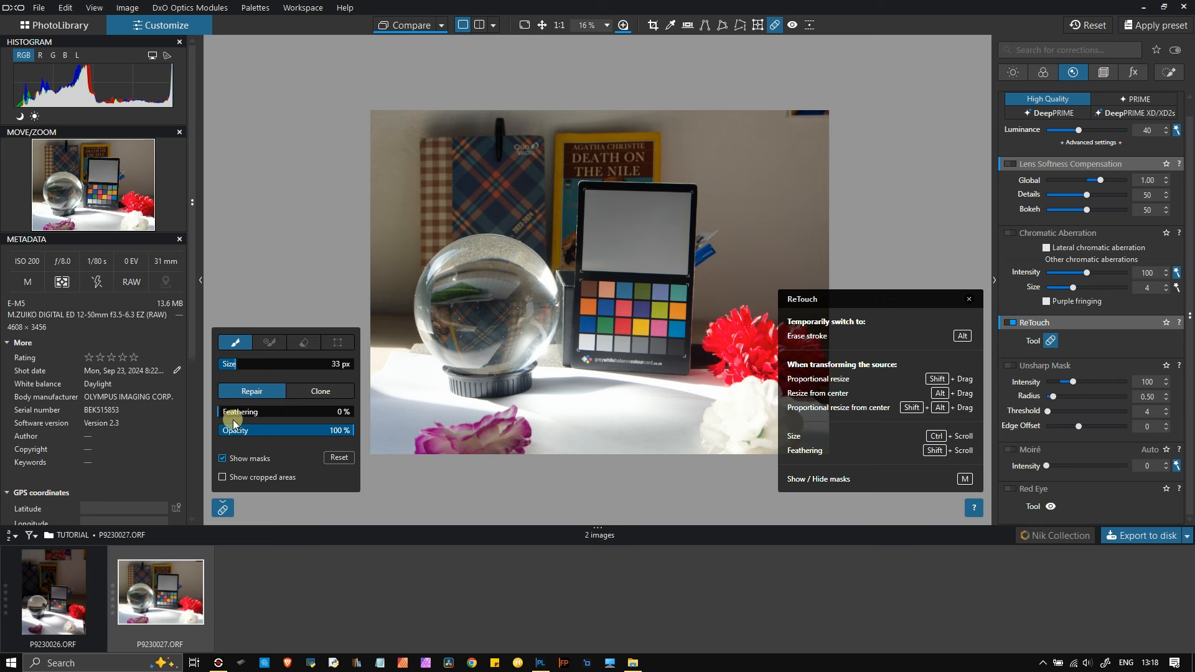
{"action": "left_click_drag", "start_coordinate": [224, 415], "coordinate": [246, 413]}
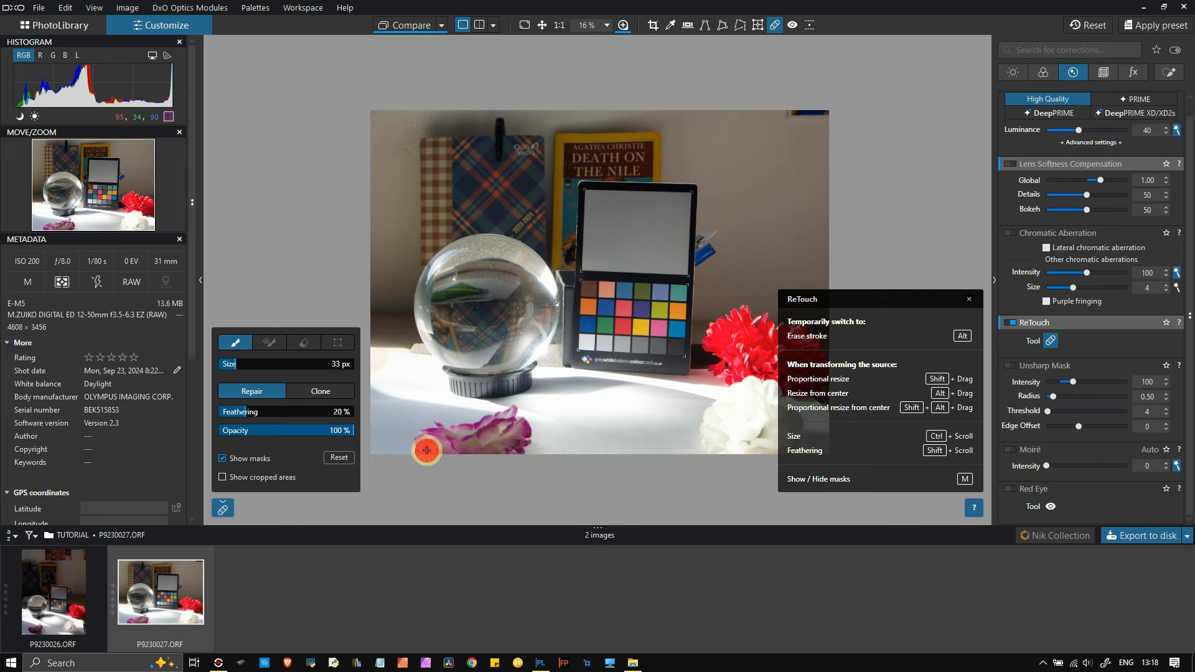
- Paint over the purple flower in Repair mode with the 33 px brush and move the source onto the clear white surface
{"action": "mouse_move", "coordinate": [423, 442]}
{"action": "left_mouse_down"}
{"action": "mouse_move", "coordinate": [502, 417]}
{"action": "mouse_move", "coordinate": [515, 424]}
{"action": "mouse_move", "coordinate": [501, 435]}
{"action": "mouse_move", "coordinate": [442, 448]}
{"action": "mouse_move", "coordinate": [525, 442]}
{"action": "left_mouse_up"}
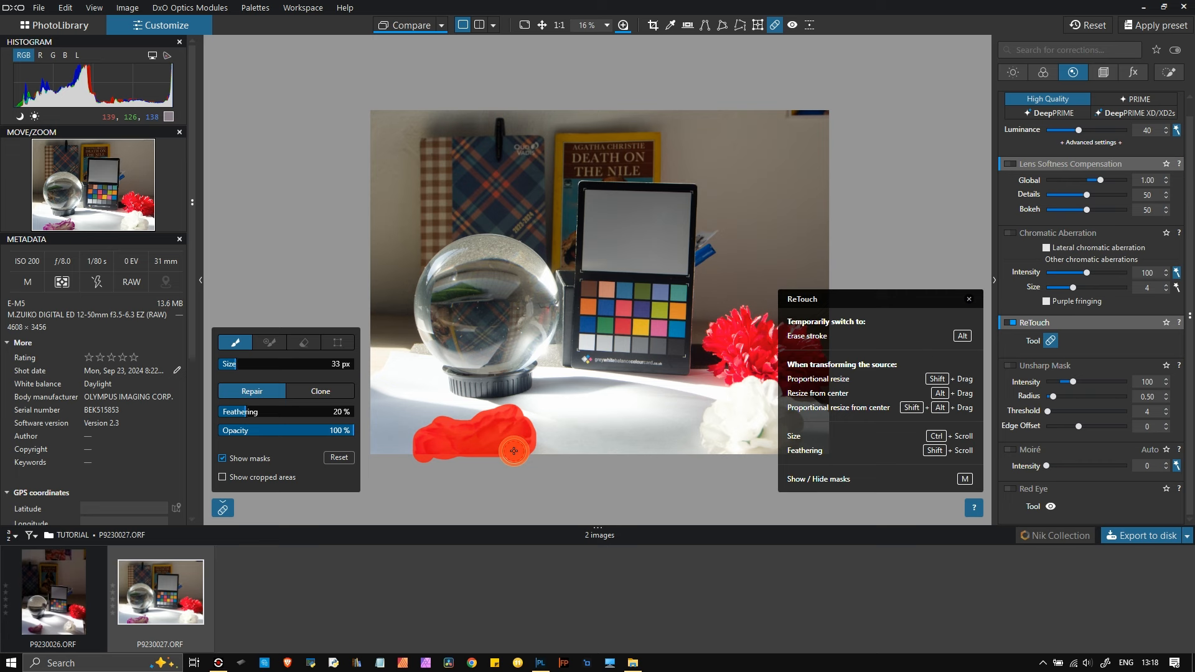
{"action": "left_click_drag", "start_coordinate": [513, 451], "coordinate": [498, 458]}
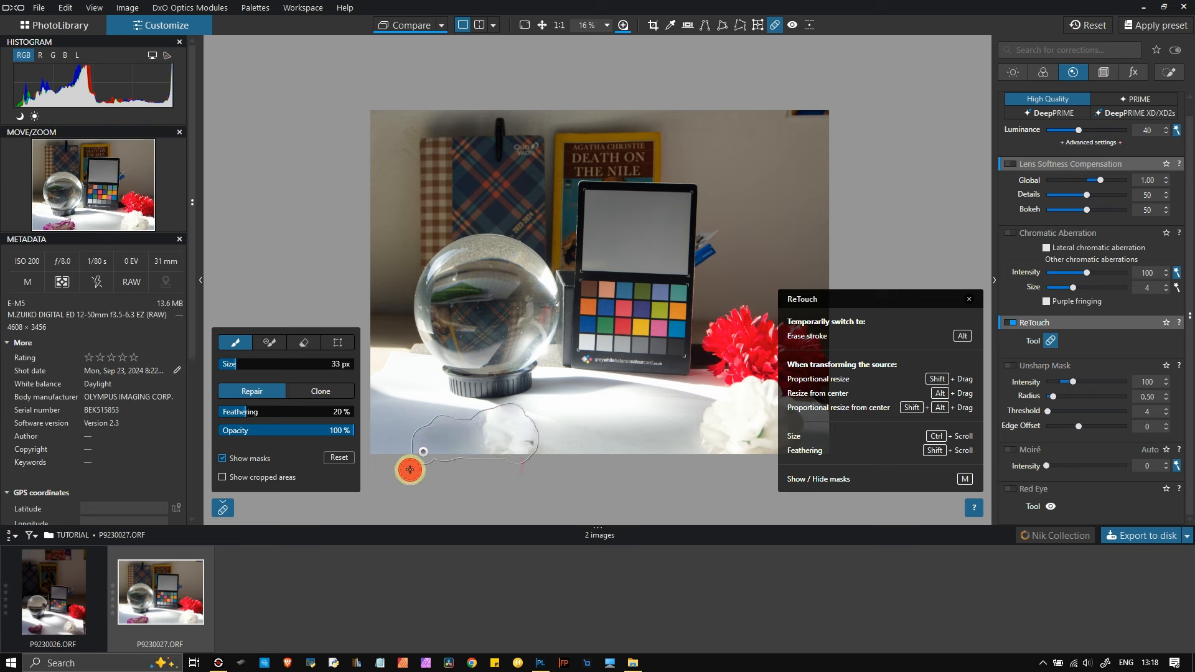
{"action": "left_click_drag", "start_coordinate": [701, 442], "coordinate": [626, 442]}
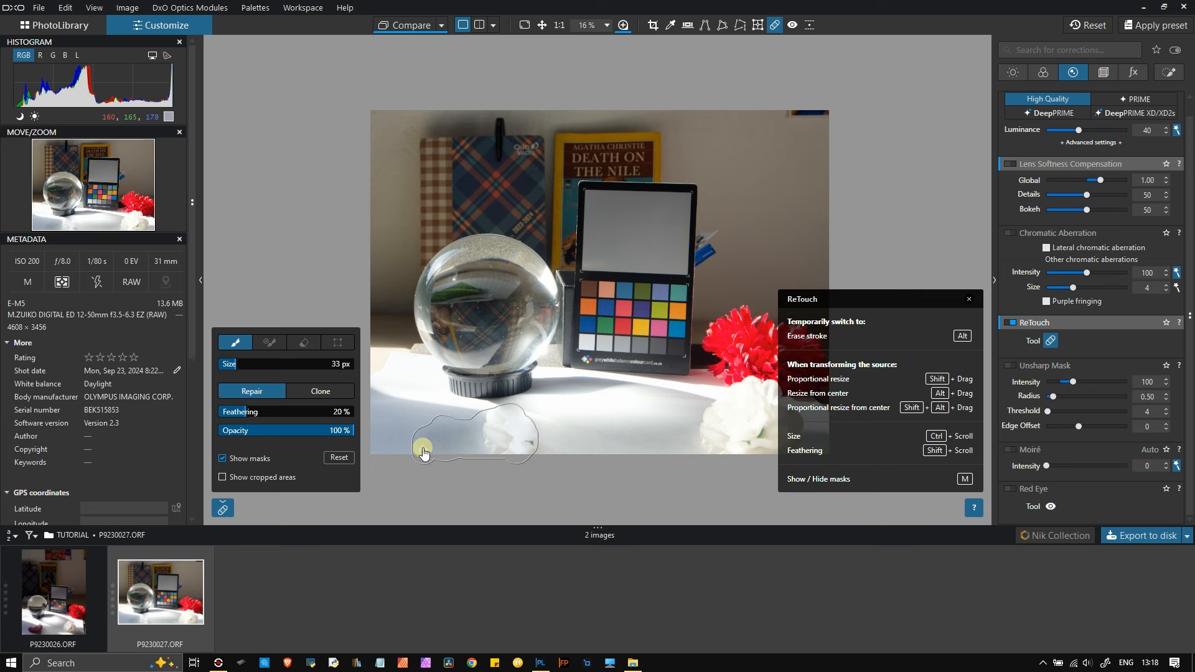
{"action": "left_click_drag", "start_coordinate": [428, 451], "coordinate": [436, 443]}
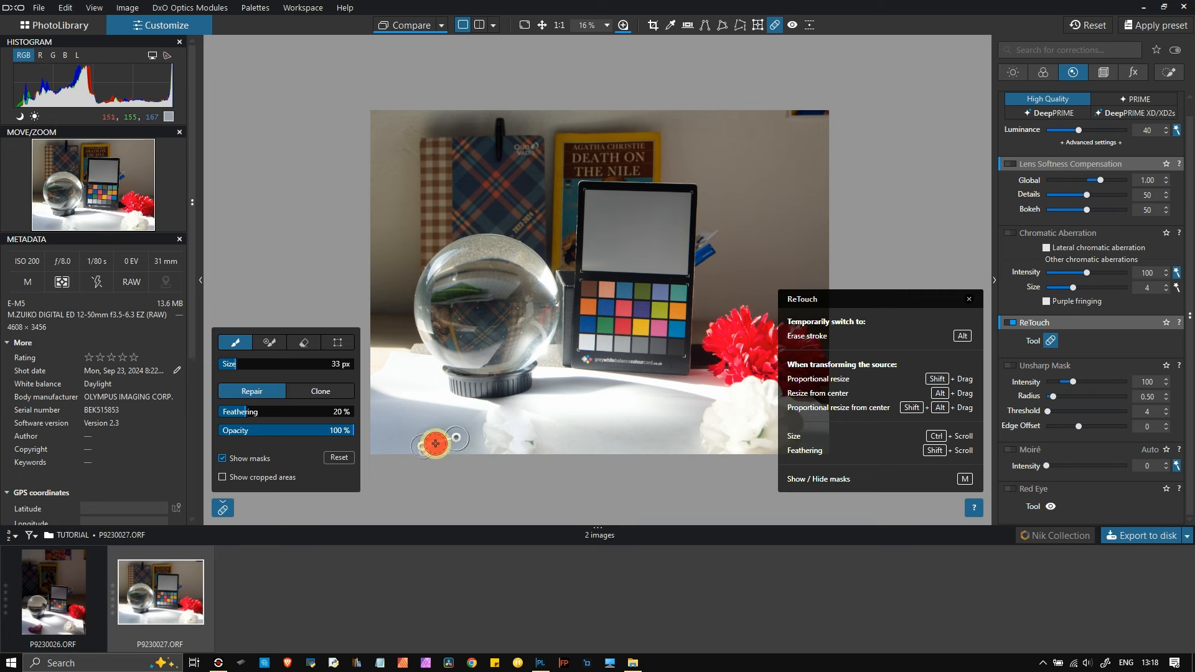
{"action": "left_click", "coordinate": [436, 440]}
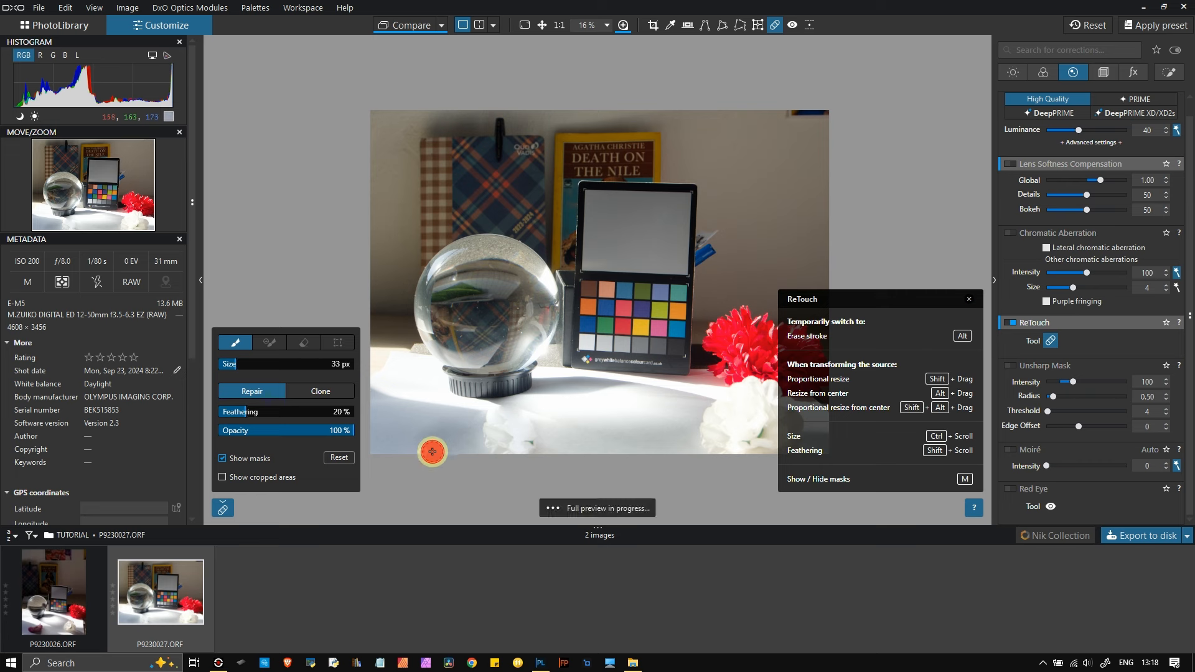
{"action": "left_click_drag", "start_coordinate": [426, 454], "coordinate": [570, 441]}
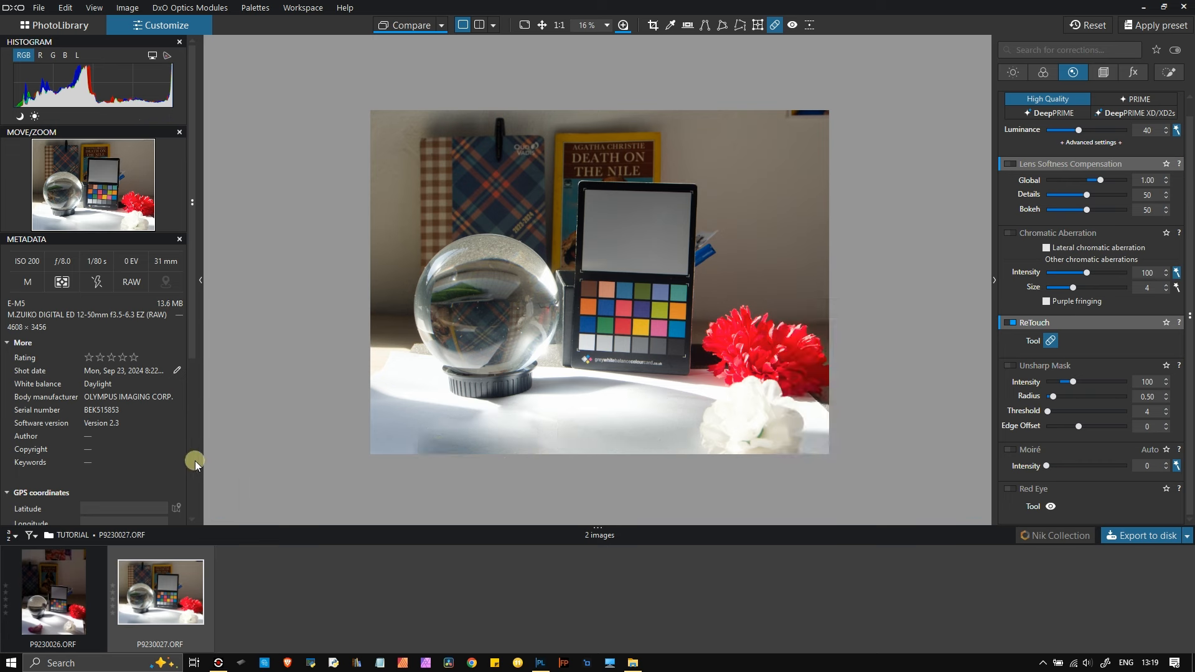
- Reset the Repair strokes and switch ReTouch to Clone mode
{"action": "left_click", "coordinate": [332, 459]}
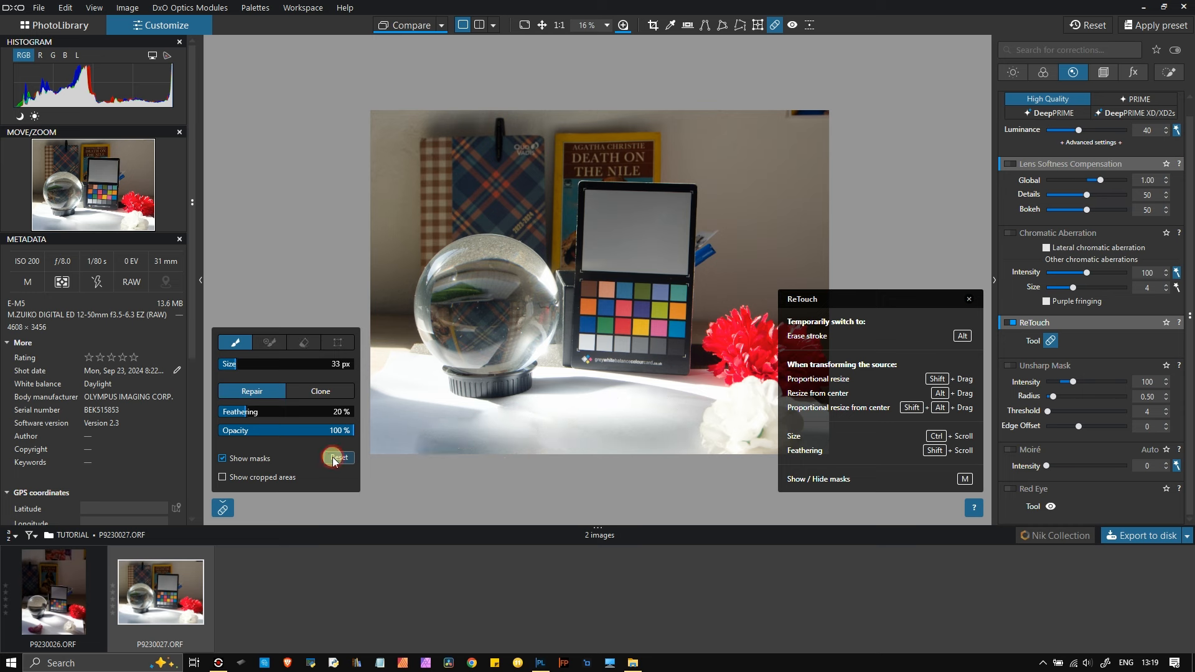
{"action": "left_click", "coordinate": [292, 392]}
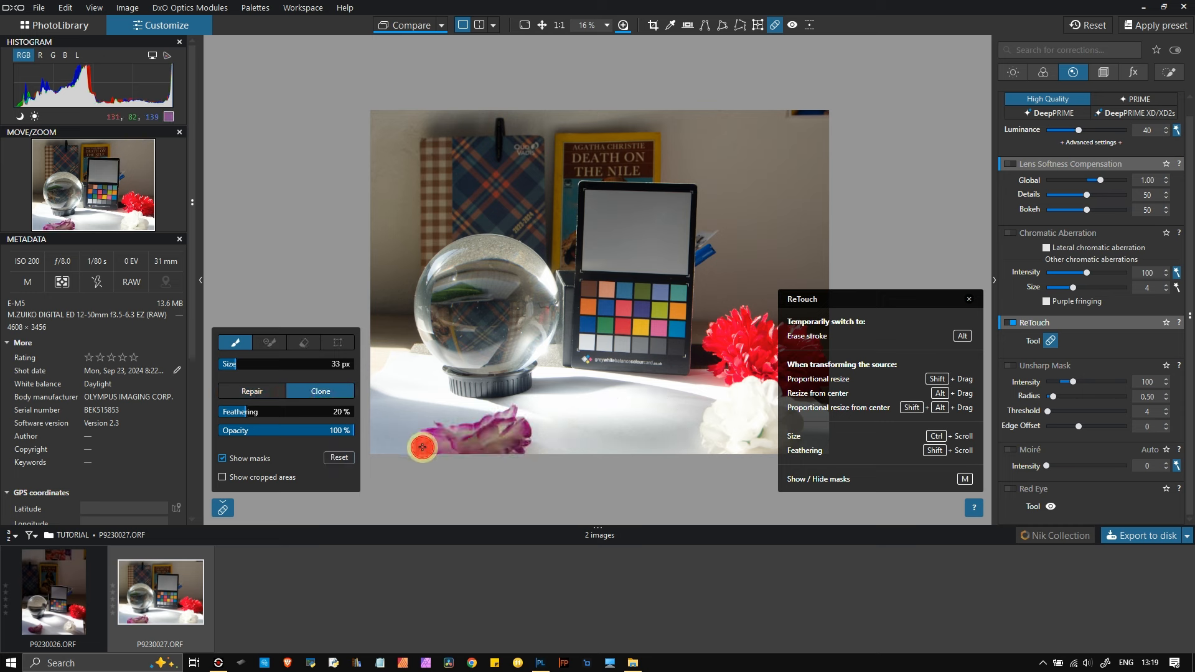
- Try cloning the clear white surface over the purple flower with 20% feathering, and reset the strokes
{"action": "mouse_move", "coordinate": [424, 454]}
{"action": "left_mouse_down"}
{"action": "mouse_move", "coordinate": [510, 413]}
{"action": "mouse_move", "coordinate": [522, 429]}
{"action": "mouse_move", "coordinate": [510, 438]}
{"action": "mouse_move", "coordinate": [439, 449]}
{"action": "mouse_move", "coordinate": [524, 443]}
{"action": "left_mouse_up"}
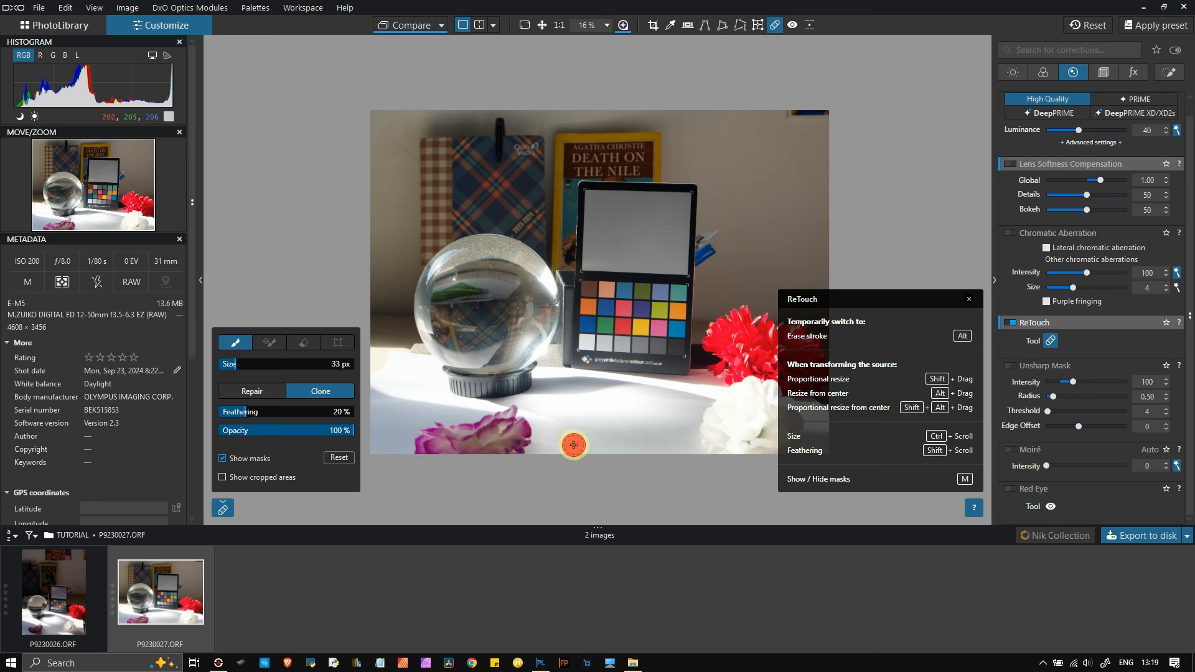
{"action": "left_click", "coordinate": [574, 440]}
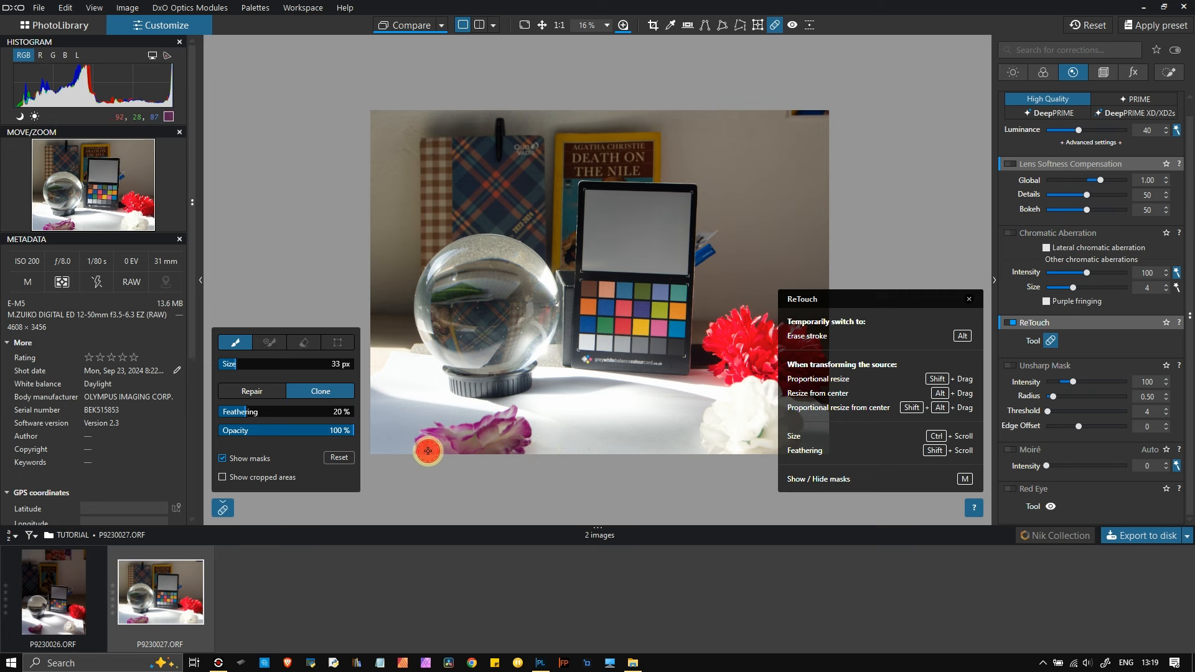
{"action": "mouse_move", "coordinate": [426, 446]}
{"action": "left_mouse_down"}
{"action": "mouse_move", "coordinate": [512, 417]}
{"action": "mouse_move", "coordinate": [524, 431]}
{"action": "mouse_move", "coordinate": [513, 440]}
{"action": "mouse_move", "coordinate": [445, 443]}
{"action": "mouse_move", "coordinate": [449, 457]}
{"action": "mouse_move", "coordinate": [520, 457]}
{"action": "left_mouse_up"}
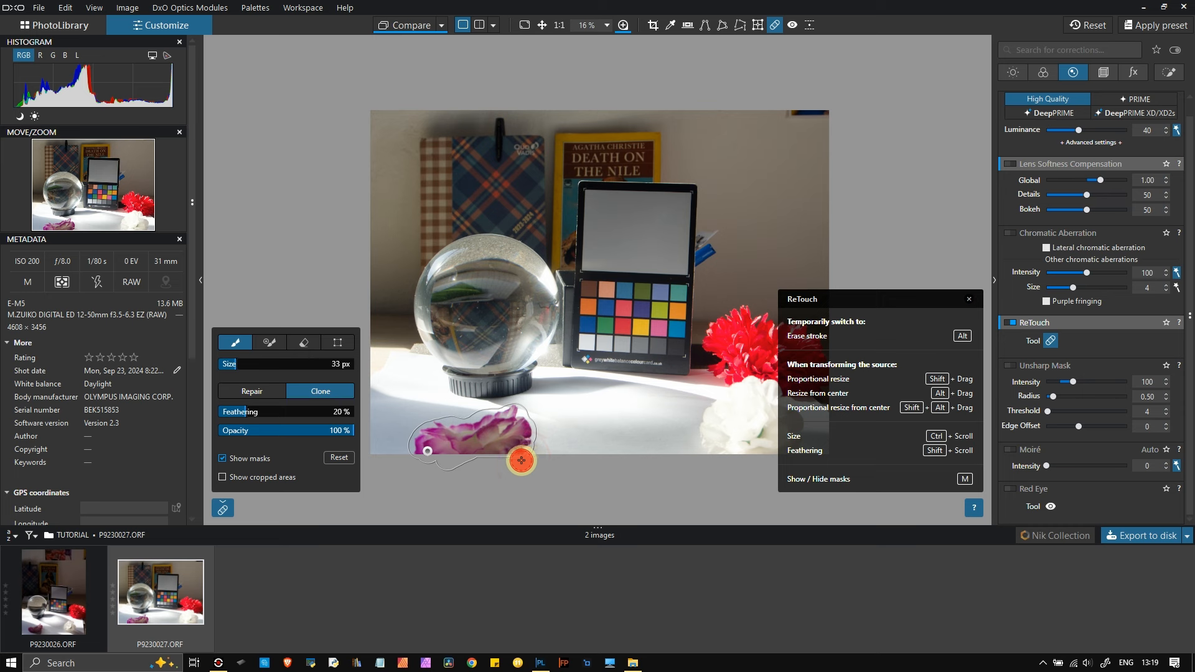
{"action": "mouse_move", "coordinate": [648, 452]}
{"action": "left_mouse_down"}
{"action": "mouse_move", "coordinate": [591, 453]}
{"action": "mouse_move", "coordinate": [566, 431]}
{"action": "left_mouse_up"}
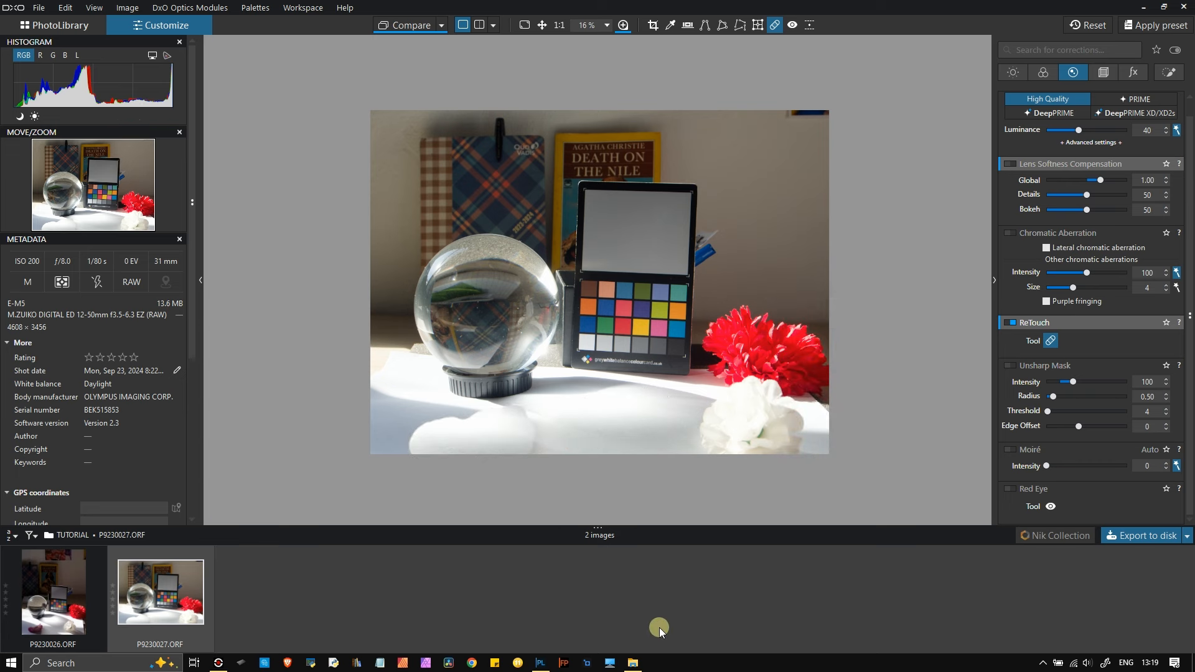
{"action": "left_click_drag", "start_coordinate": [427, 453], "coordinate": [425, 454]}
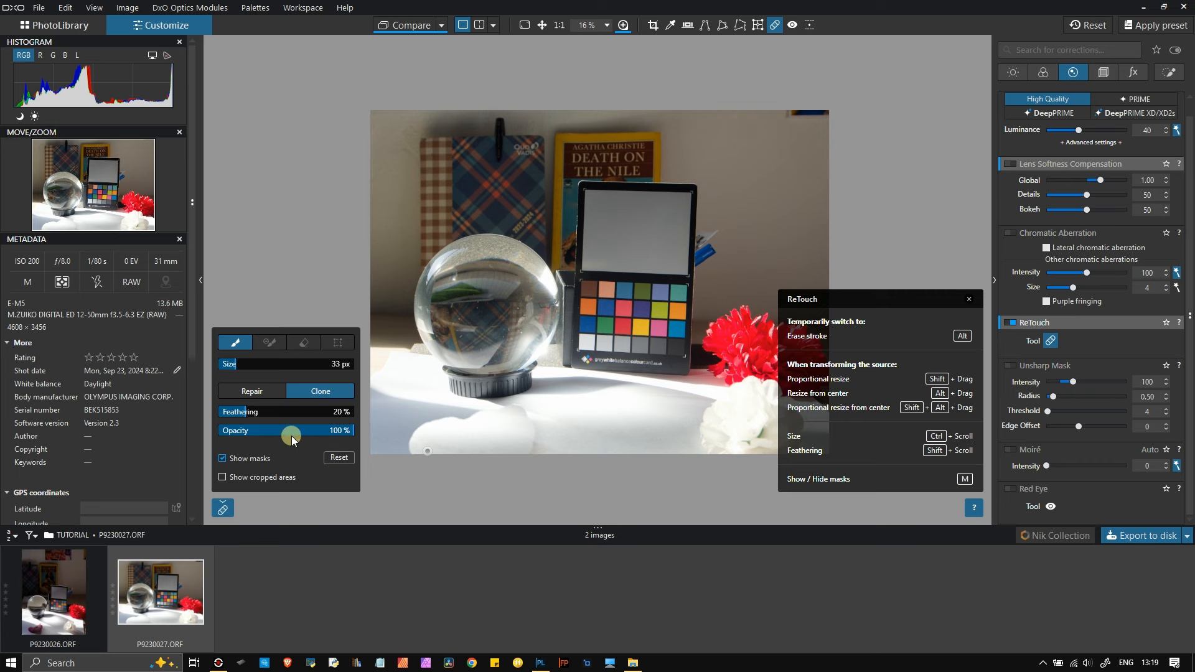
{"action": "left_click", "coordinate": [338, 457]}
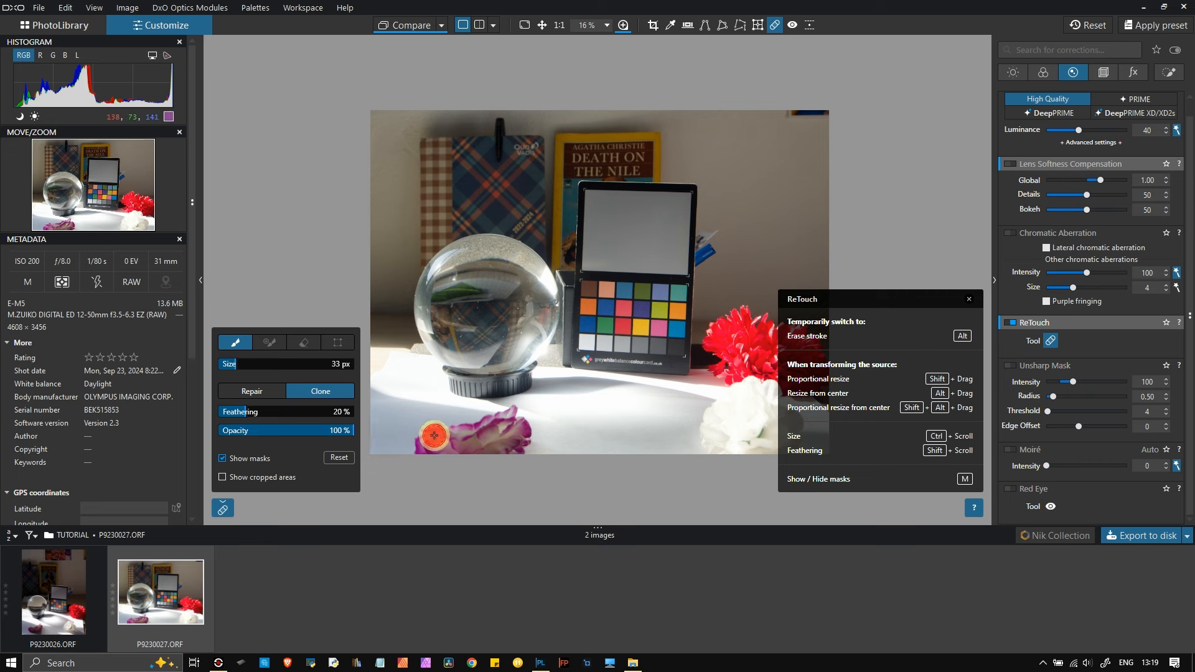
- Paint over the purple flower in Clone mode and place the source on the clear white surface beside it
{"action": "mouse_move", "coordinate": [426, 439]}
{"action": "left_mouse_down"}
{"action": "mouse_move", "coordinate": [507, 417]}
{"action": "mouse_move", "coordinate": [515, 434]}
{"action": "mouse_move", "coordinate": [418, 440]}
{"action": "mouse_move", "coordinate": [444, 434]}
{"action": "mouse_move", "coordinate": [452, 455]}
{"action": "mouse_move", "coordinate": [462, 450]}
{"action": "mouse_move", "coordinate": [441, 459]}
{"action": "mouse_move", "coordinate": [523, 443]}
{"action": "mouse_move", "coordinate": [488, 463]}
{"action": "mouse_move", "coordinate": [481, 454]}
{"action": "mouse_move", "coordinate": [507, 454]}
{"action": "left_mouse_up"}
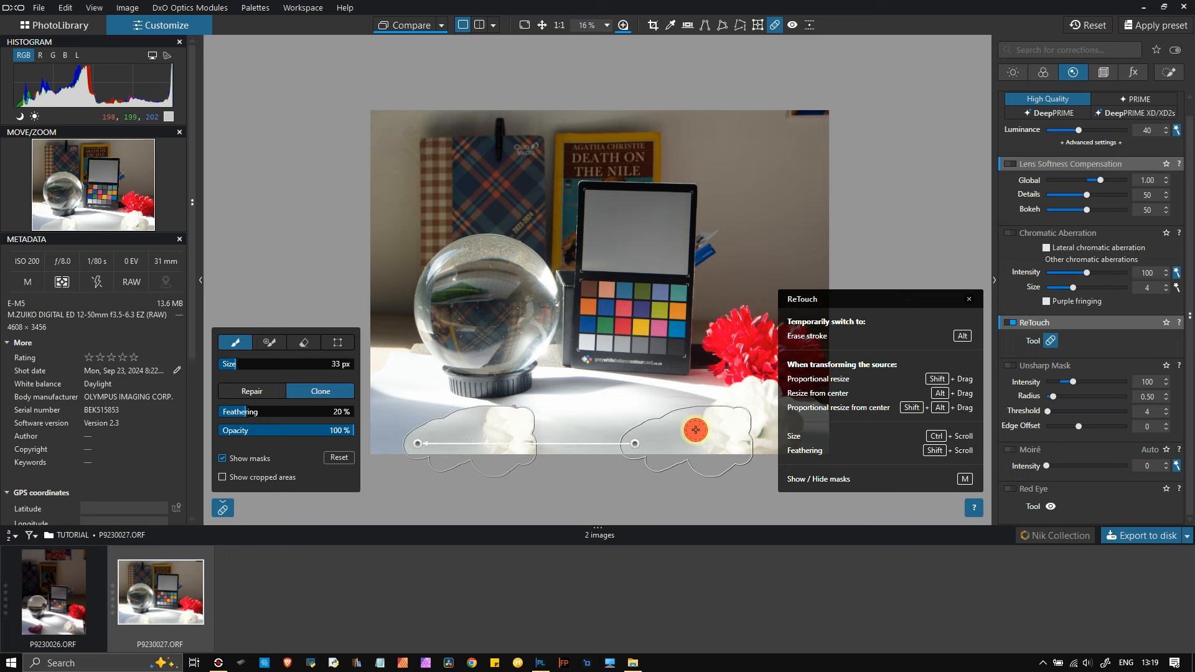
{"action": "left_click_drag", "start_coordinate": [635, 443], "coordinate": [559, 425]}
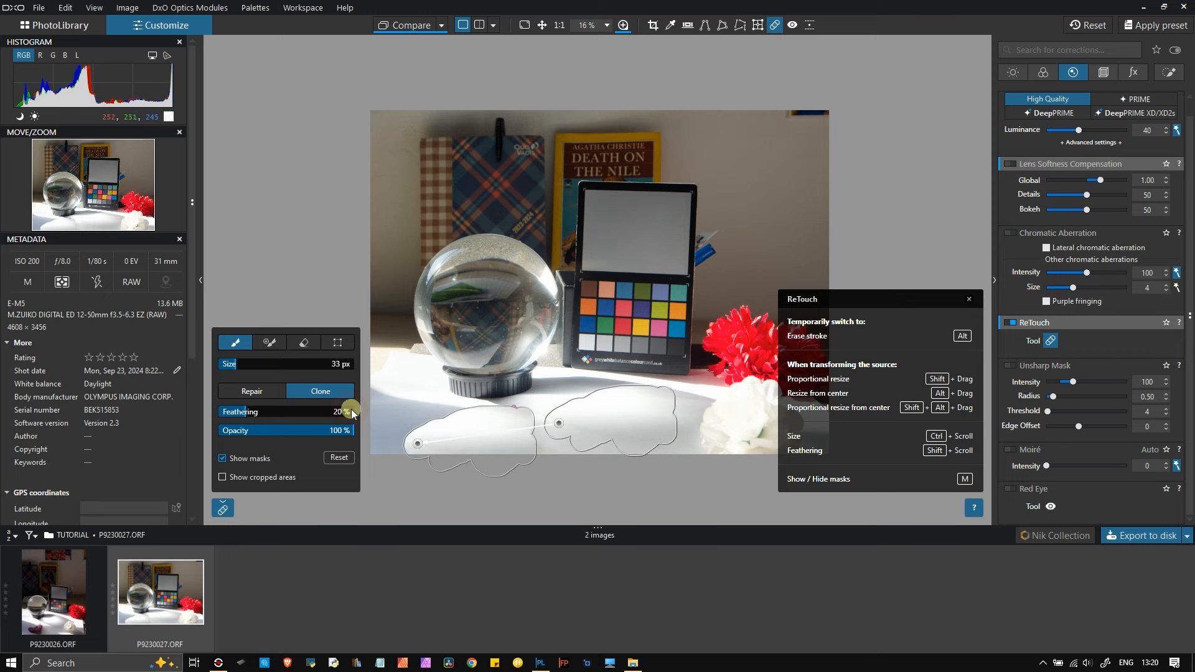
- Erase the lower edge of the flower's clone mask with the 33 px eraser and activate Transform for its source
{"action": "left_click", "coordinate": [270, 342]}
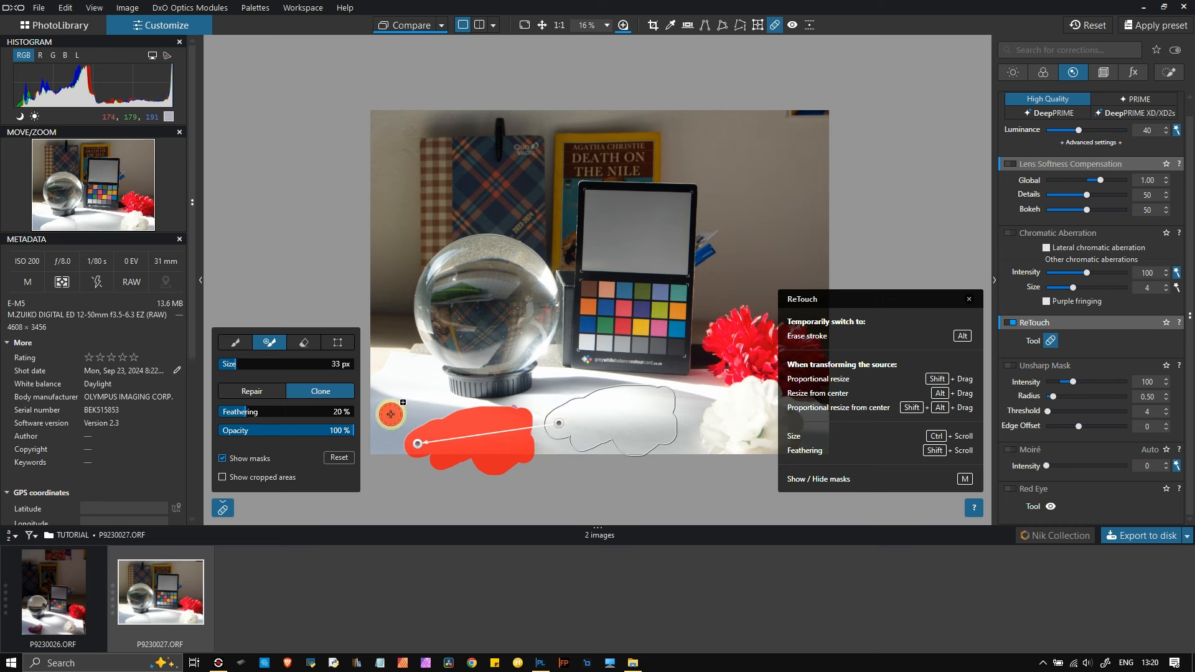
{"action": "left_click", "coordinate": [305, 342]}
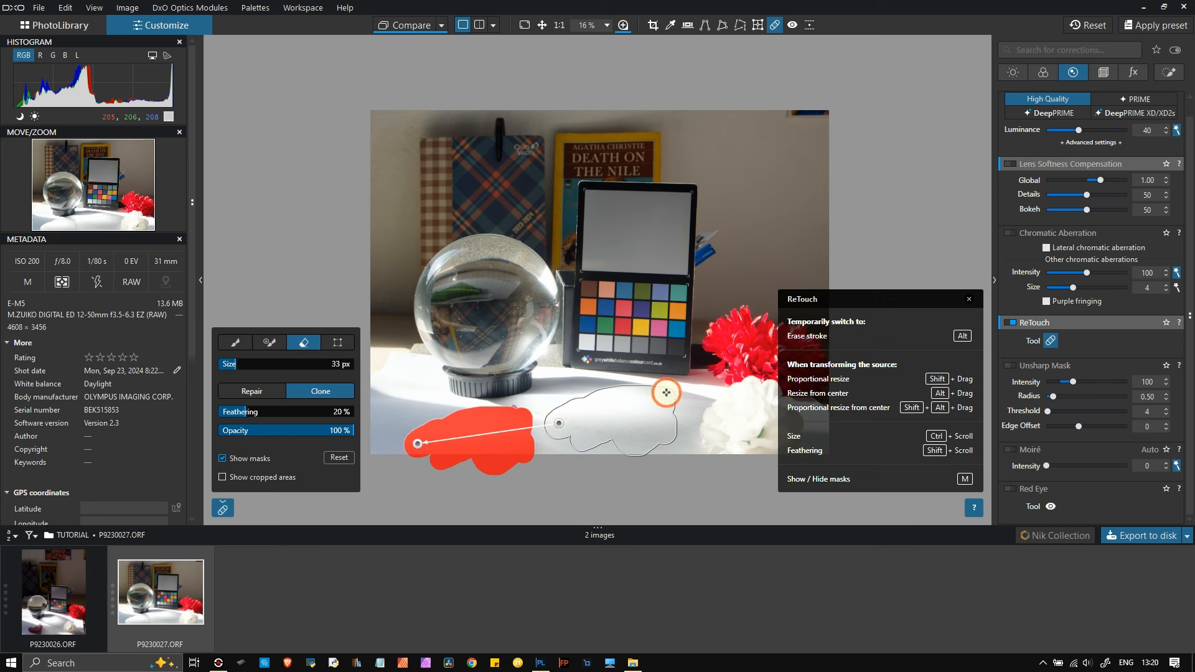
{"action": "left_click_drag", "start_coordinate": [530, 447], "coordinate": [478, 475]}
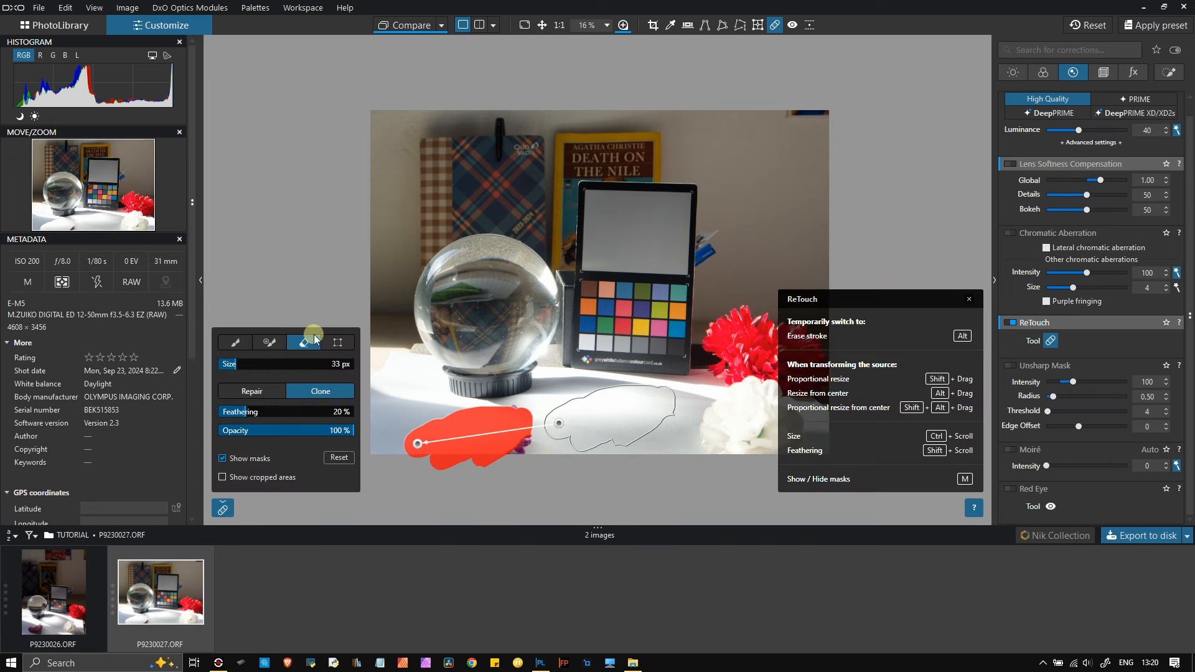
{"action": "left_click", "coordinate": [338, 342]}
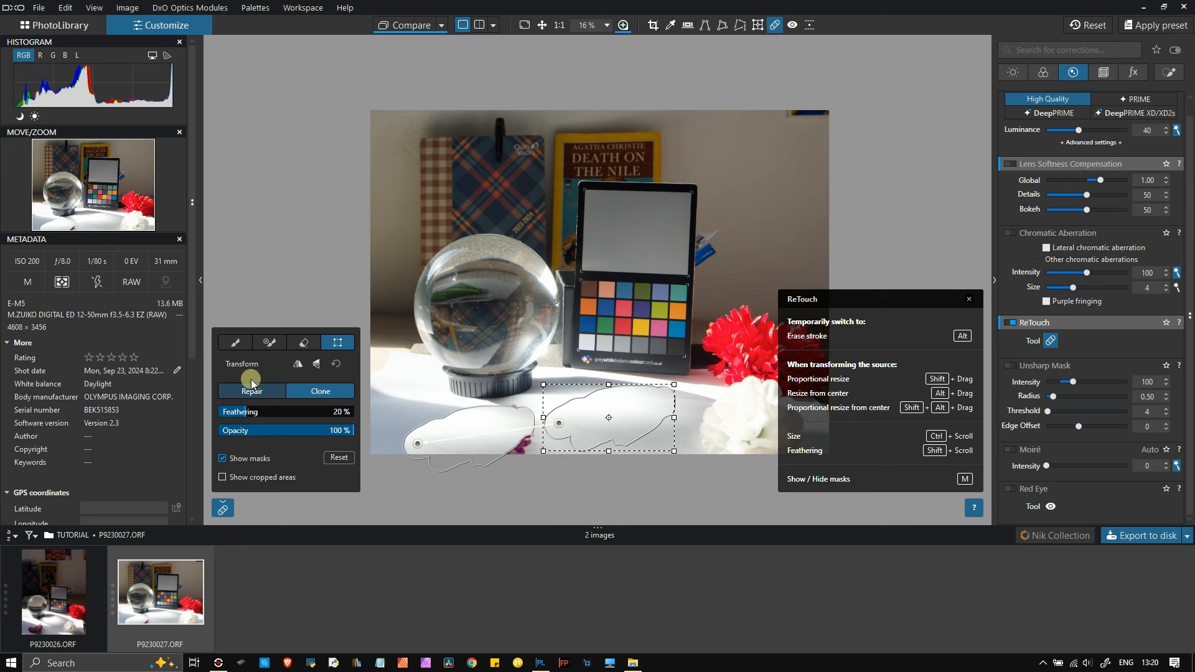
- Reset the clone strokes, repaint over the purple flower with the 33 px brush, and place the source on the white surface beside it
{"action": "left_click", "coordinate": [340, 458]}
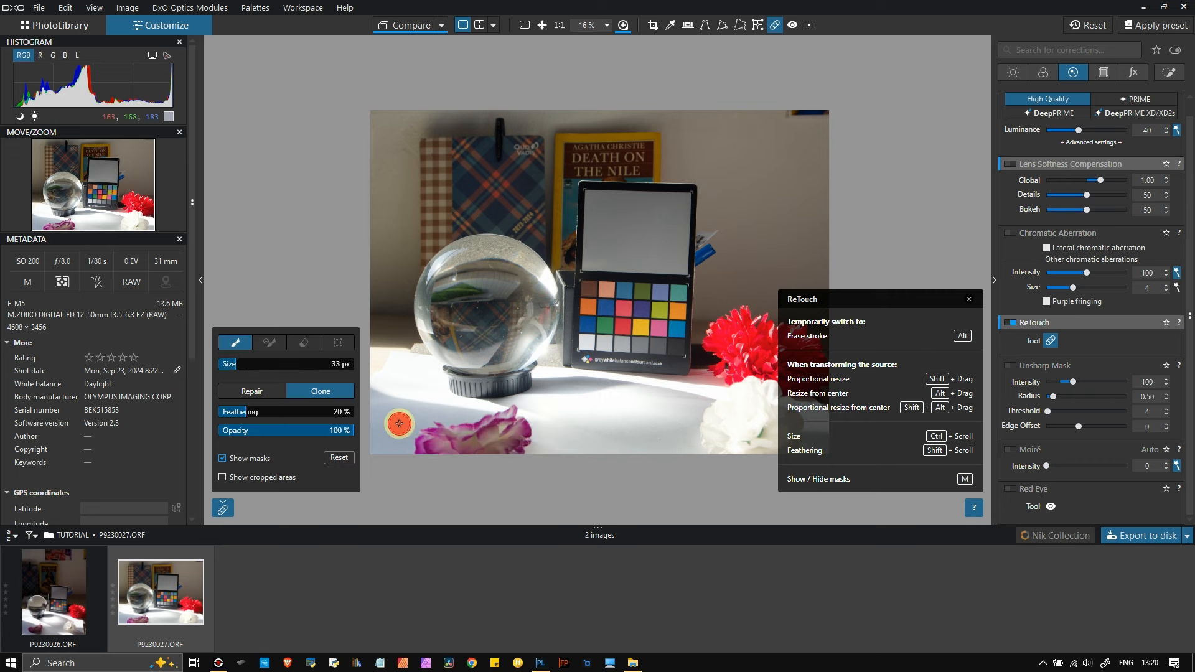
{"action": "mouse_move", "coordinate": [418, 443]}
{"action": "left_mouse_down"}
{"action": "mouse_move", "coordinate": [453, 420]}
{"action": "mouse_move", "coordinate": [509, 417]}
{"action": "mouse_move", "coordinate": [517, 425]}
{"action": "mouse_move", "coordinate": [477, 424]}
{"action": "mouse_move", "coordinate": [433, 445]}
{"action": "mouse_move", "coordinate": [517, 431]}
{"action": "mouse_move", "coordinate": [529, 436]}
{"action": "mouse_move", "coordinate": [448, 453]}
{"action": "mouse_move", "coordinate": [520, 447]}
{"action": "mouse_move", "coordinate": [422, 452]}
{"action": "mouse_move", "coordinate": [437, 432]}
{"action": "mouse_move", "coordinate": [479, 428]}
{"action": "mouse_move", "coordinate": [511, 407]}
{"action": "mouse_move", "coordinate": [500, 436]}
{"action": "mouse_move", "coordinate": [522, 428]}
{"action": "mouse_move", "coordinate": [520, 464]}
{"action": "left_mouse_up"}
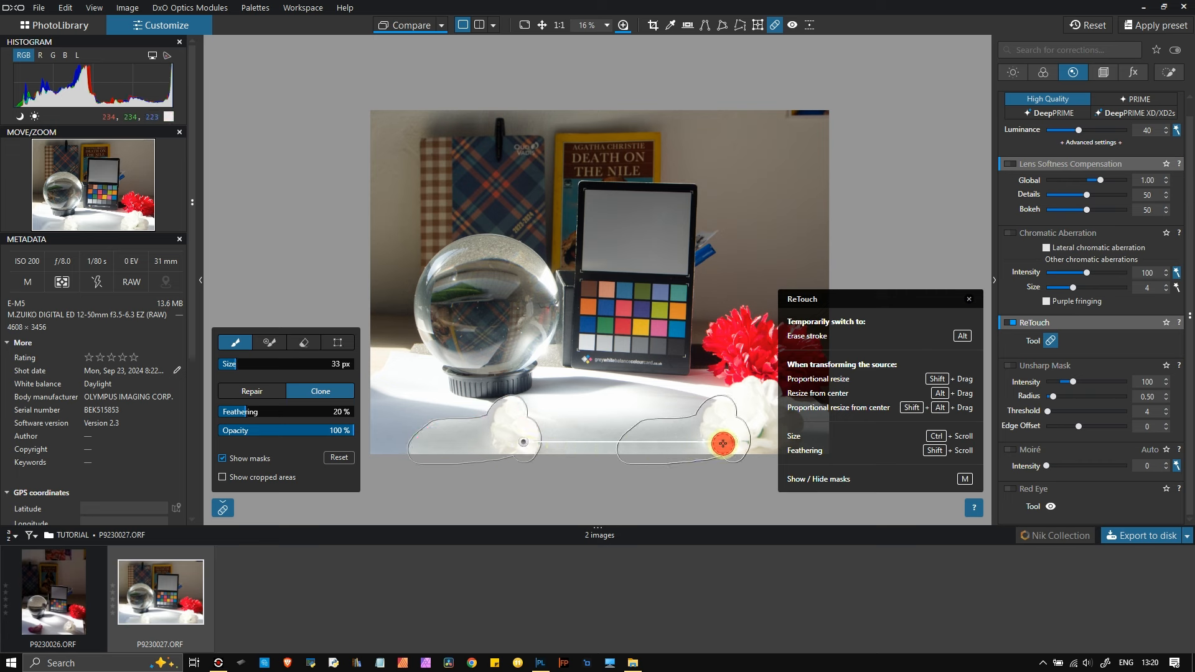
{"action": "mouse_move", "coordinate": [732, 441]}
{"action": "left_mouse_down"}
{"action": "mouse_move", "coordinate": [629, 413]}
{"action": "mouse_move", "coordinate": [651, 421]}
{"action": "mouse_move", "coordinate": [648, 446]}
{"action": "left_mouse_up"}
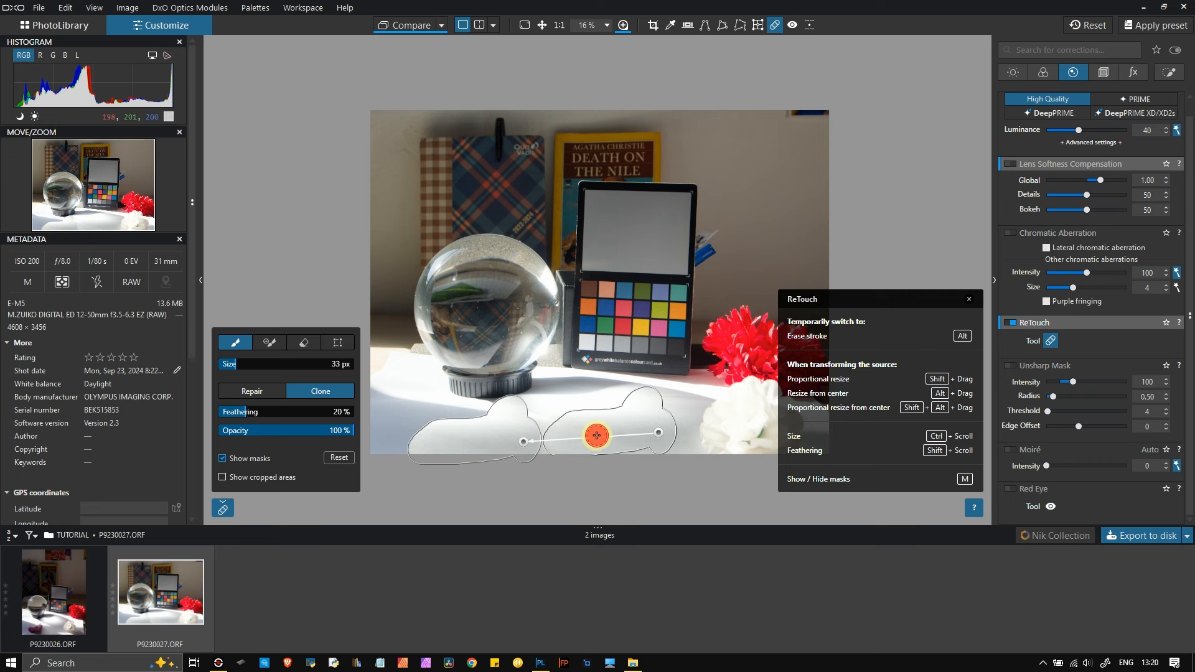
- Transform the clone source by shrinking it and moving it to the shaded white surface beside the crystal ball's base
{"action": "left_click", "coordinate": [339, 346]}
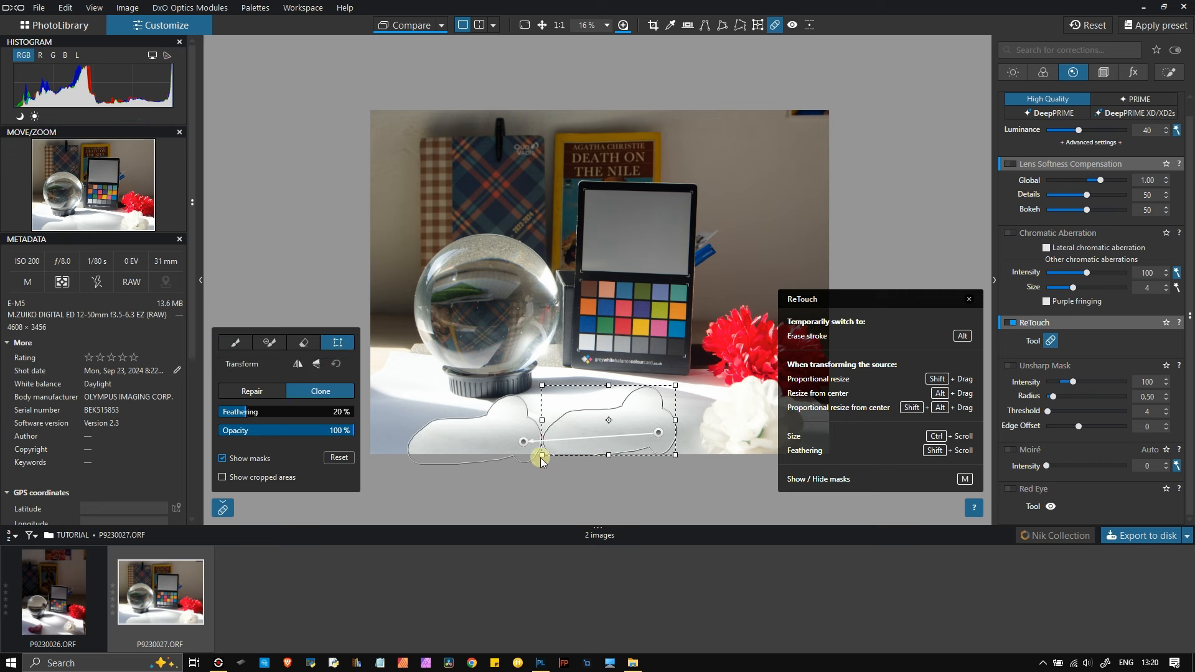
{"action": "left_click_drag", "start_coordinate": [542, 455], "coordinate": [601, 430]}
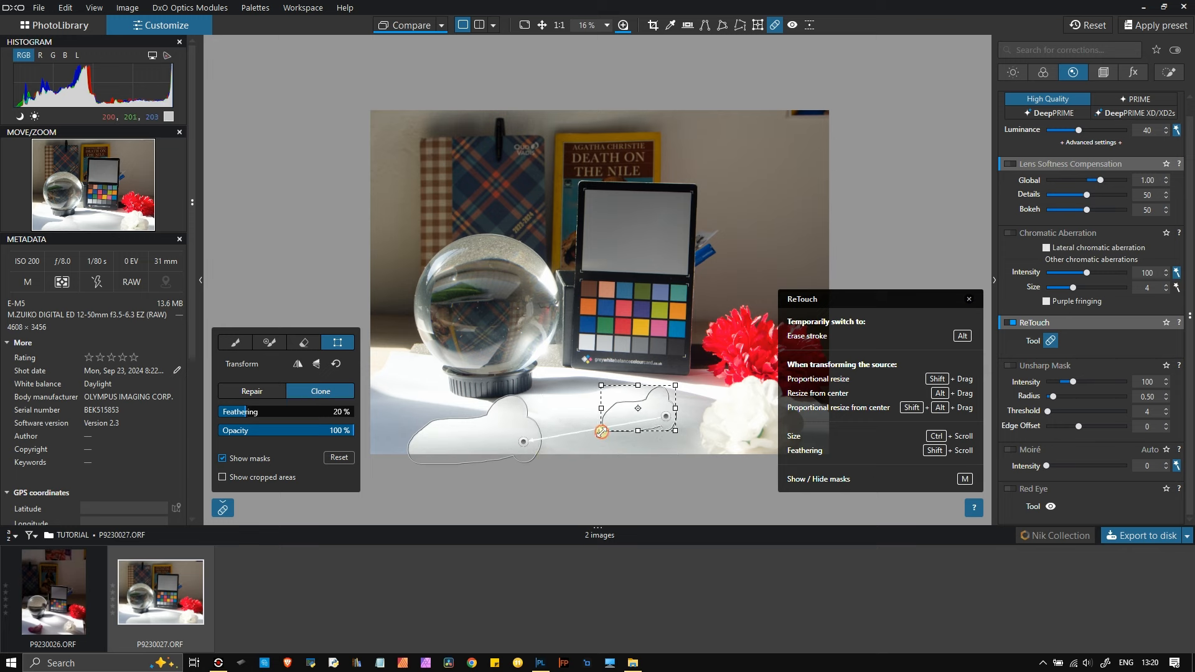
{"action": "mouse_move", "coordinate": [675, 386]}
{"action": "left_mouse_down"}
{"action": "mouse_move", "coordinate": [581, 414]}
{"action": "mouse_move", "coordinate": [417, 421]}
{"action": "mouse_move", "coordinate": [420, 402]}
{"action": "mouse_move", "coordinate": [431, 406]}
{"action": "mouse_move", "coordinate": [405, 413]}
{"action": "mouse_move", "coordinate": [424, 402]}
{"action": "left_mouse_up"}
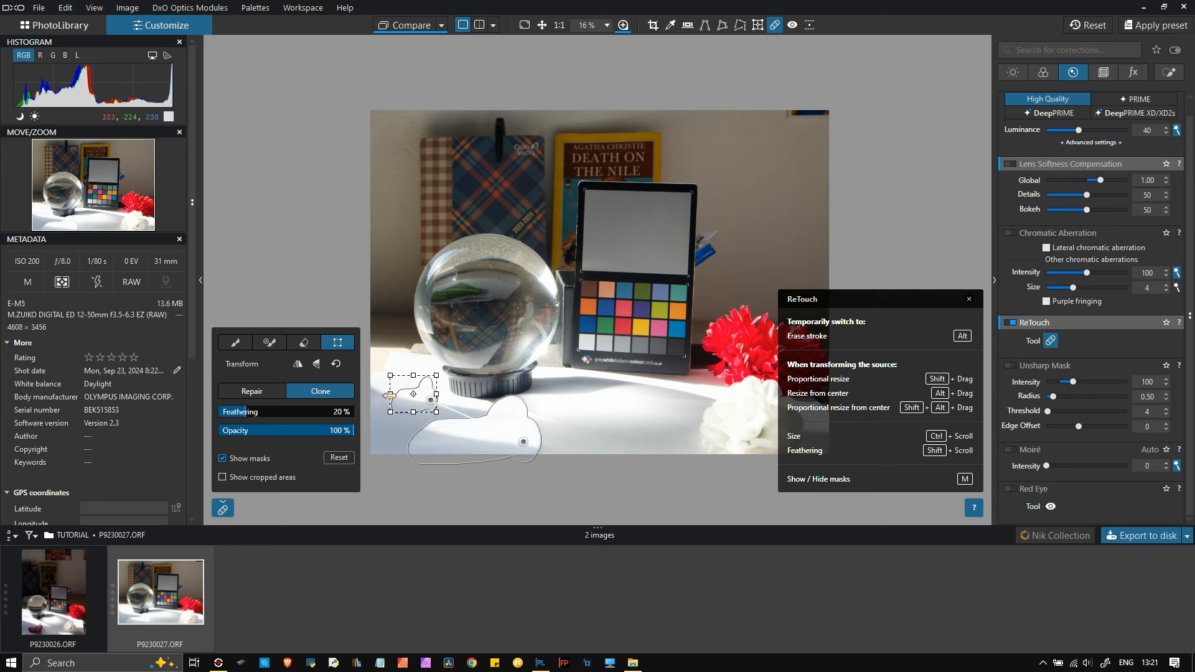
{"action": "left_click_drag", "start_coordinate": [390, 396], "coordinate": [404, 400]}
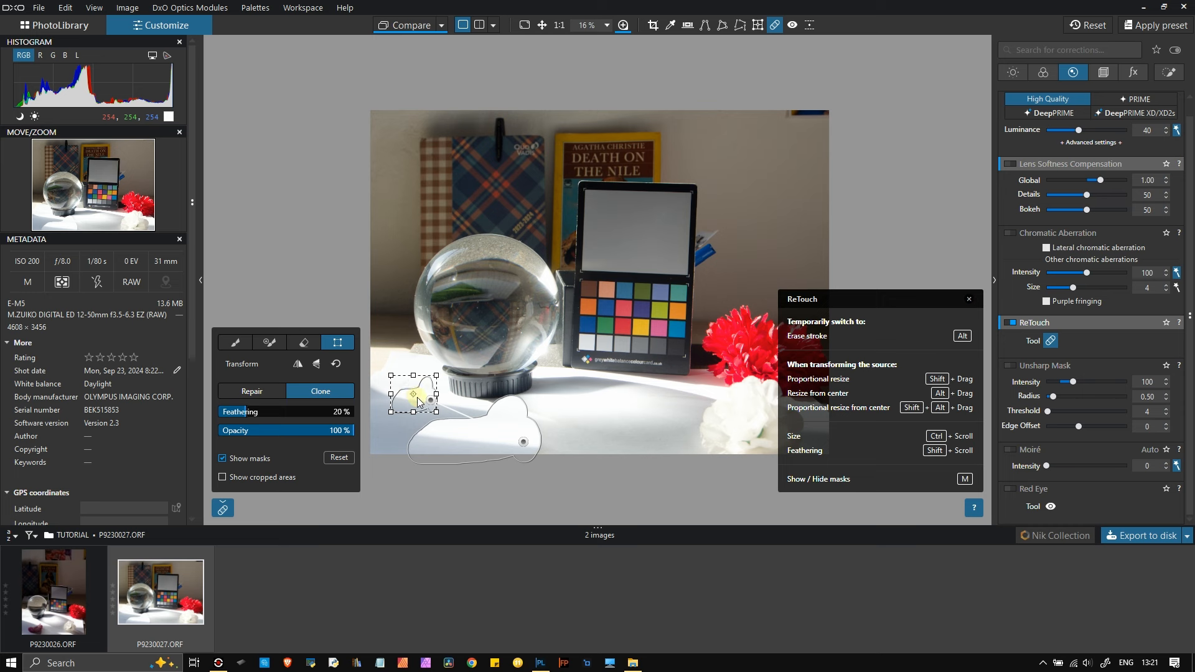
{"action": "left_click_drag", "start_coordinate": [431, 404], "coordinate": [420, 416]}
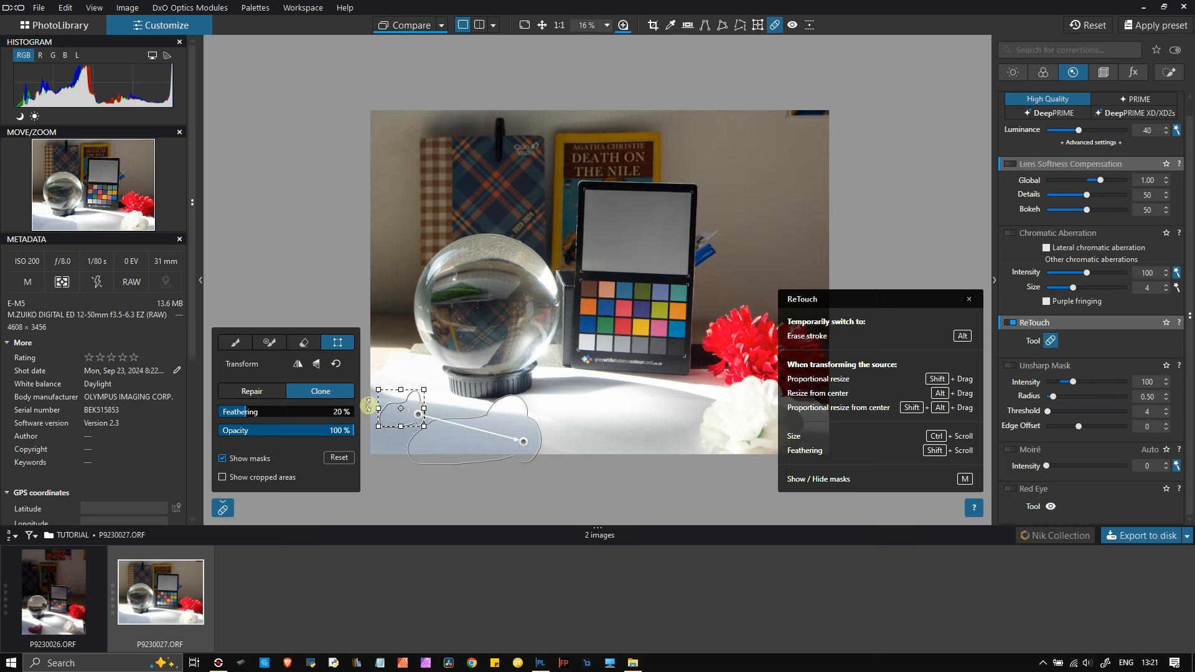
- Compare the photo with and without ReTouch, close its tool, and switch the ReTouch correction off
{"action": "left_click", "coordinate": [1047, 344]}
{"action": "left_click", "coordinate": [1009, 325]}
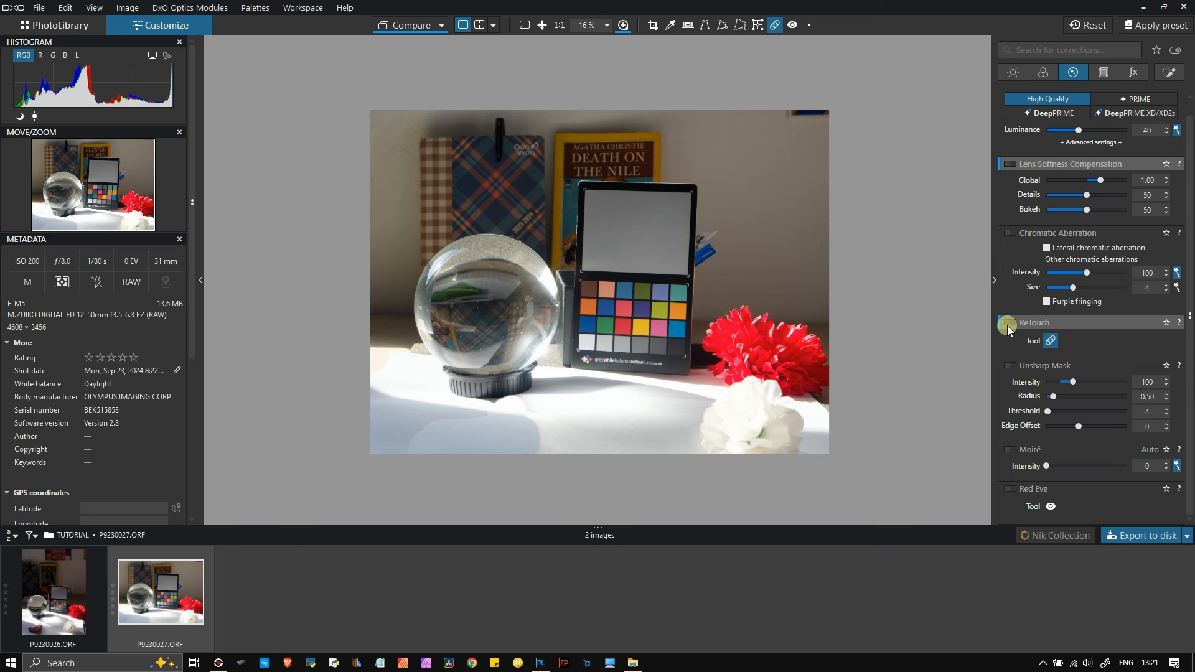
{"action": "left_click", "coordinate": [1009, 324]}
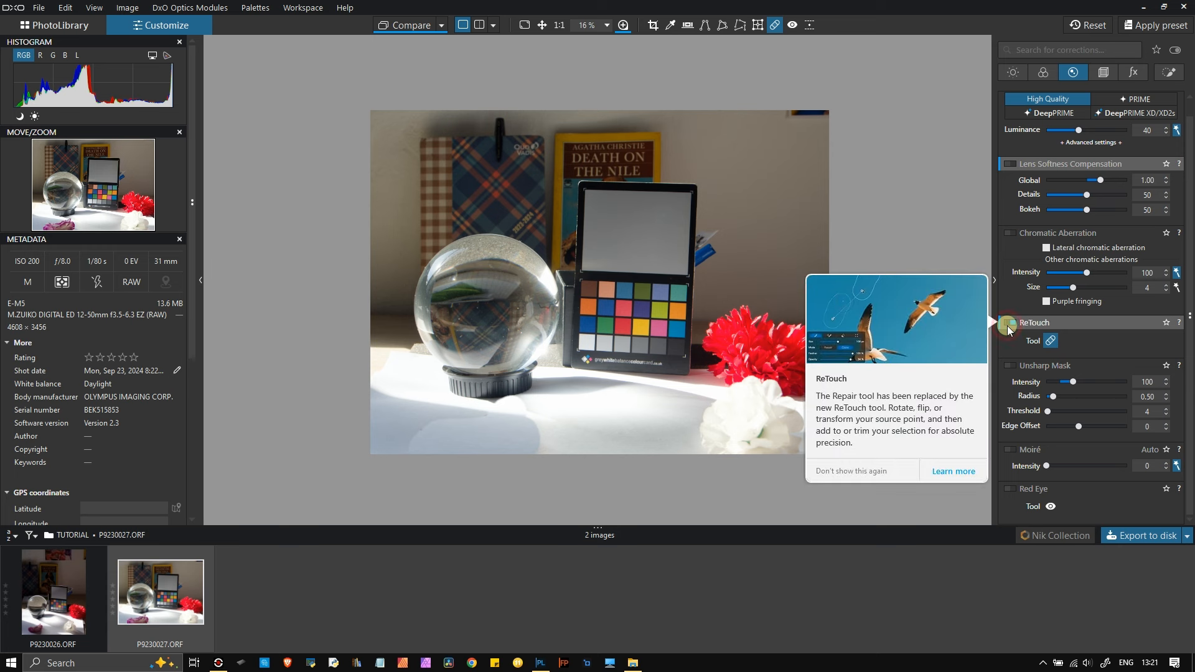
{"action": "left_click", "coordinate": [1049, 342]}
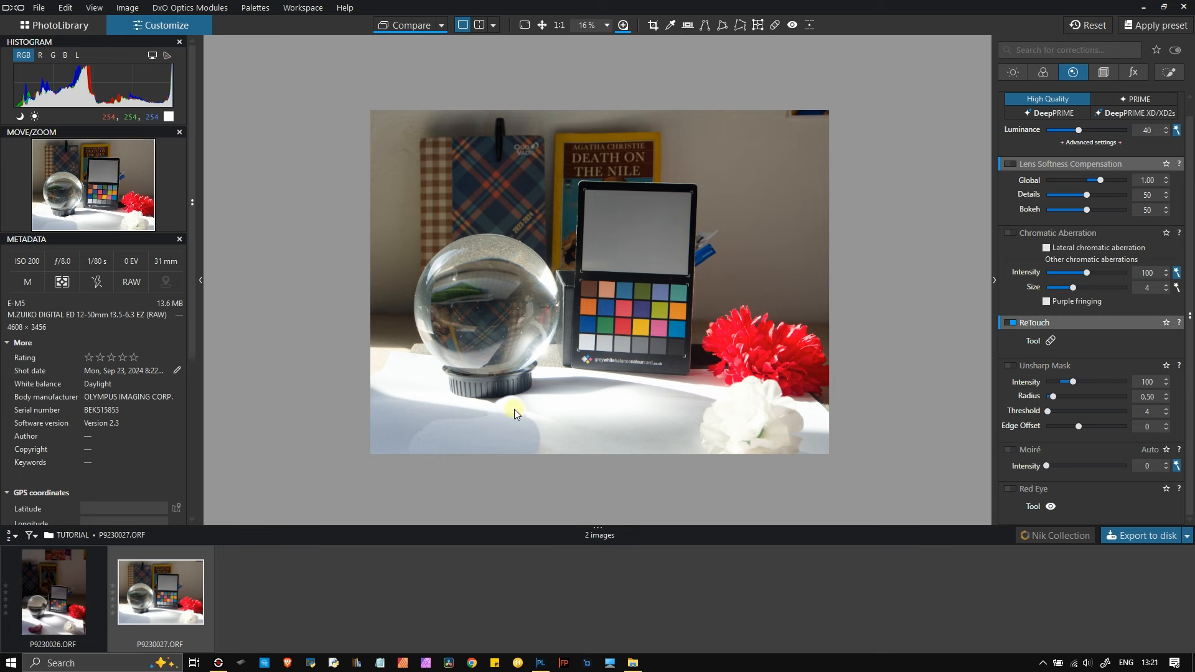
{"action": "scroll", "coordinate": [514, 409], "scroll_direction": "up", "scroll_amount": 1}
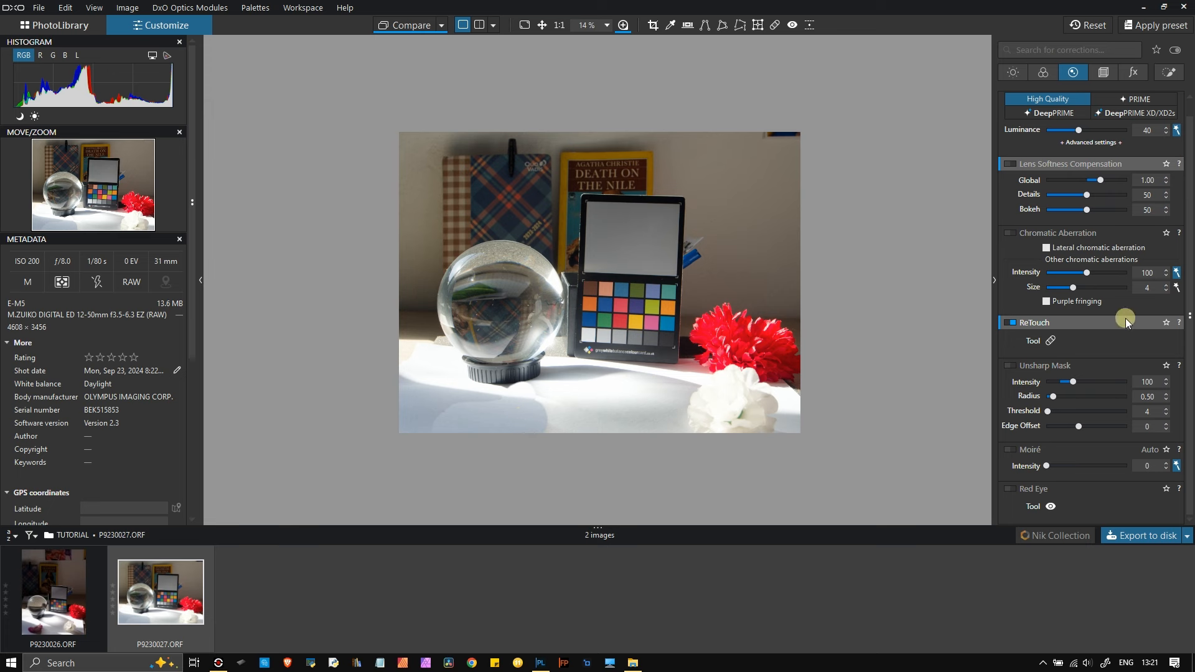
{"action": "left_click", "coordinate": [1011, 323]}
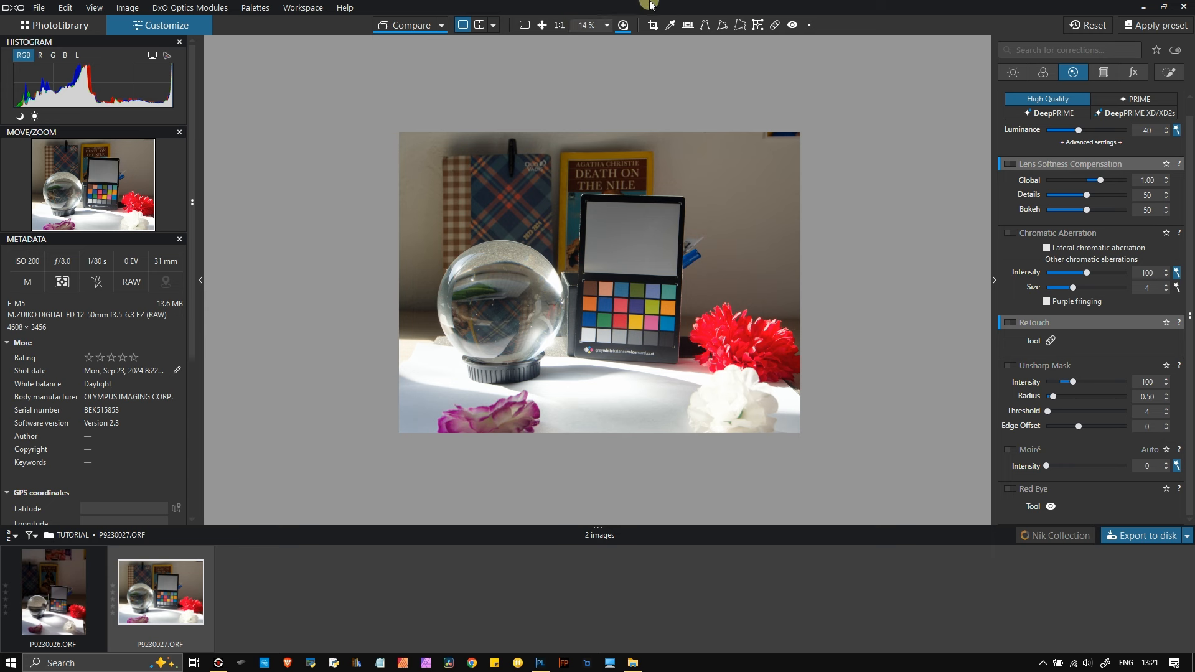
- Examine the effects corrections, including Miniature Effect, Filter, Grain, Creative Vignetting, Blur, Frame, Texture and Light Leak
{"action": "left_click", "coordinate": [1134, 75]}
{"action": "scroll", "coordinate": [1168, 243], "scroll_direction": "down", "scroll_amount": 6}
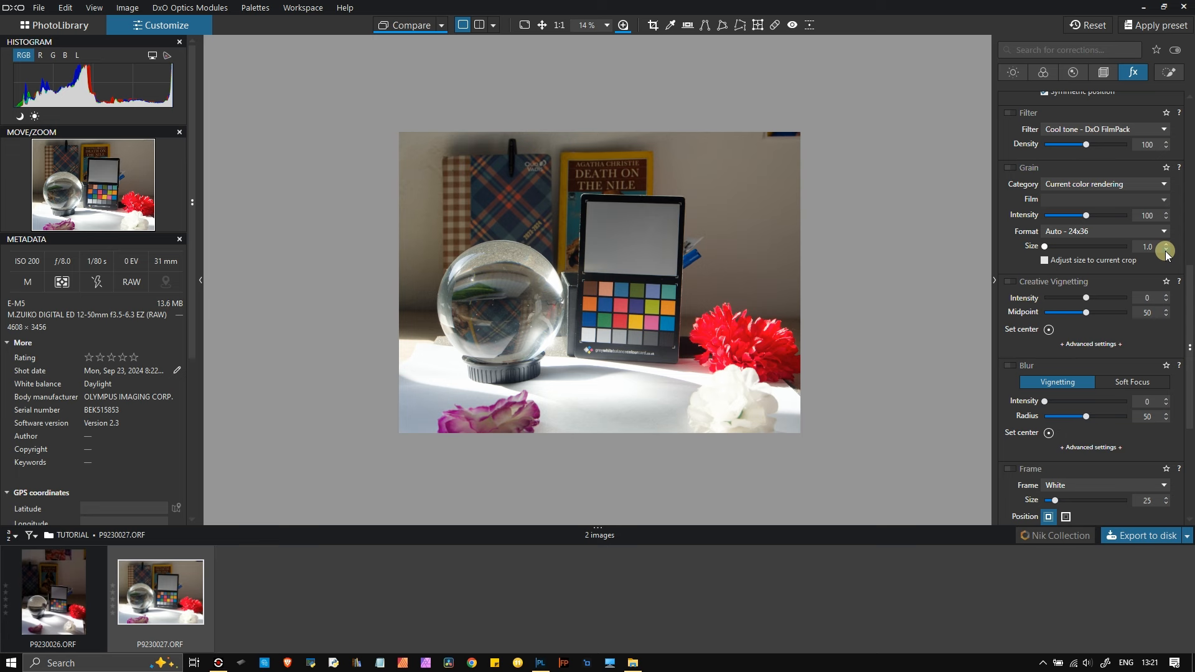
{"action": "scroll", "coordinate": [1166, 252], "scroll_direction": "down", "scroll_amount": 2}
{"action": "scroll", "coordinate": [1168, 247], "scroll_direction": "down", "scroll_amount": 3}
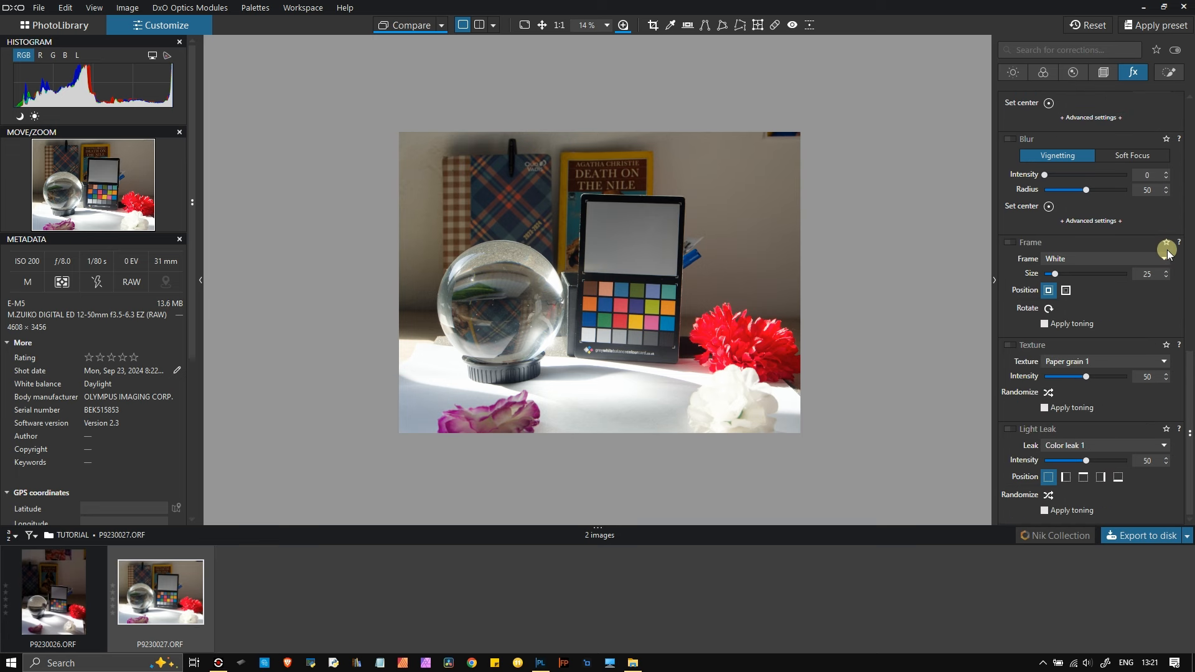
{"action": "scroll", "coordinate": [1174, 246], "scroll_direction": "up", "scroll_amount": 5}
{"action": "scroll", "coordinate": [1176, 246], "scroll_direction": "up", "scroll_amount": 3}
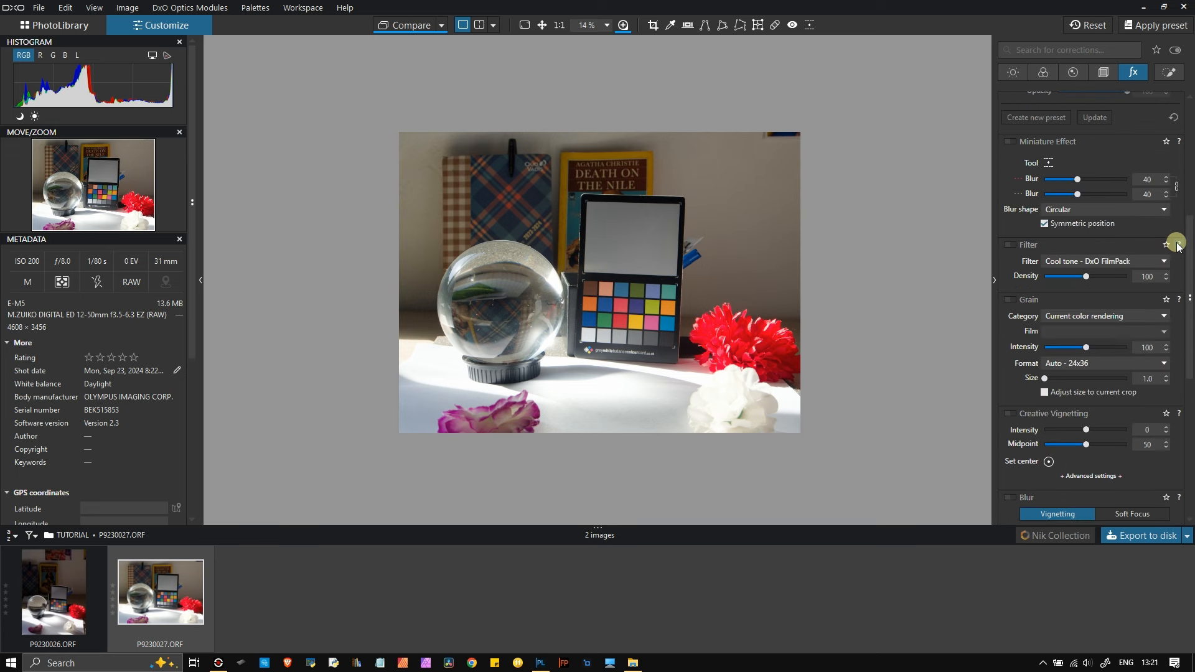
{"action": "scroll", "coordinate": [1176, 244], "scroll_direction": "up", "scroll_amount": 4}
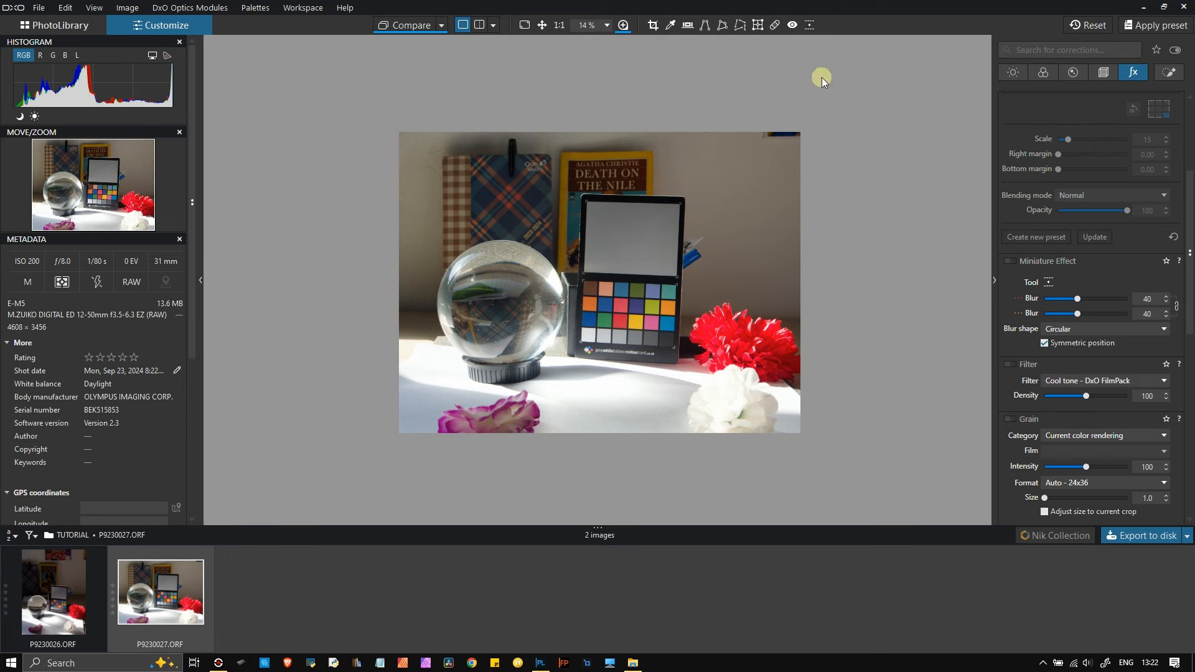
- Enable Miniature Effect on the photo and try the Circular soft and Circular blur shapes
{"action": "scroll", "coordinate": [805, 94], "scroll_direction": "down", "scroll_amount": 1}
{"action": "scroll", "coordinate": [805, 94], "scroll_direction": "up", "scroll_amount": 1}
{"action": "scroll", "coordinate": [805, 92], "scroll_direction": "down", "scroll_amount": 1}
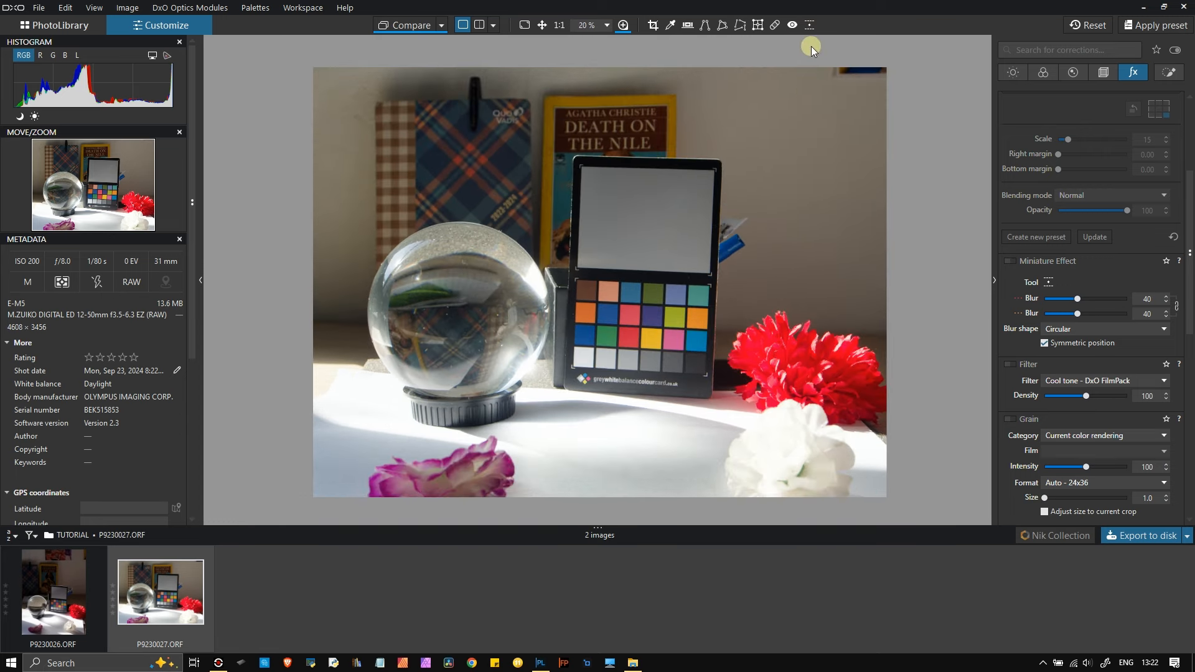
{"action": "left_click", "coordinate": [809, 28]}
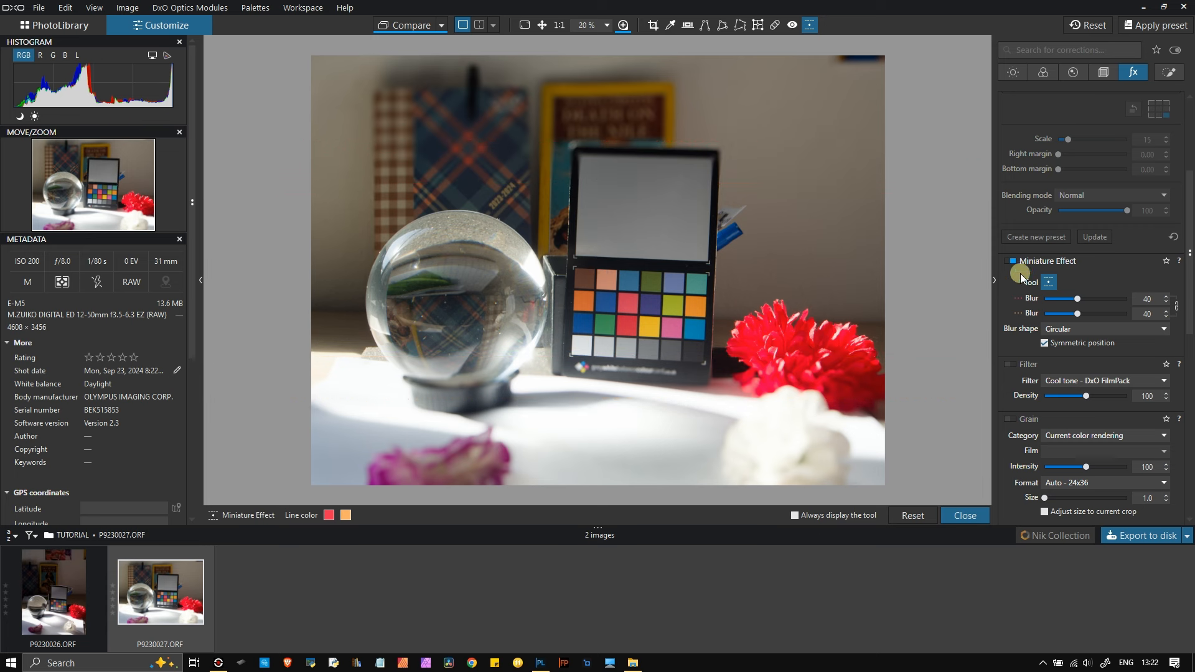
{"action": "left_click", "coordinate": [1049, 283]}
{"action": "left_click", "coordinate": [1077, 331]}
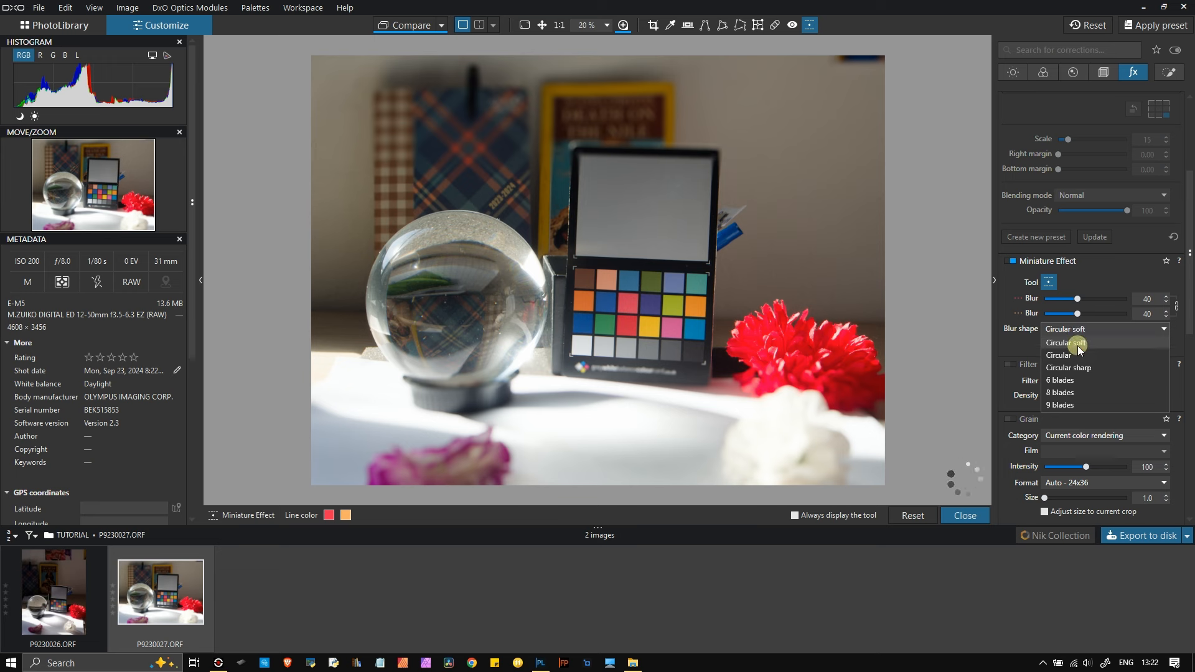
{"action": "left_click", "coordinate": [1078, 344]}
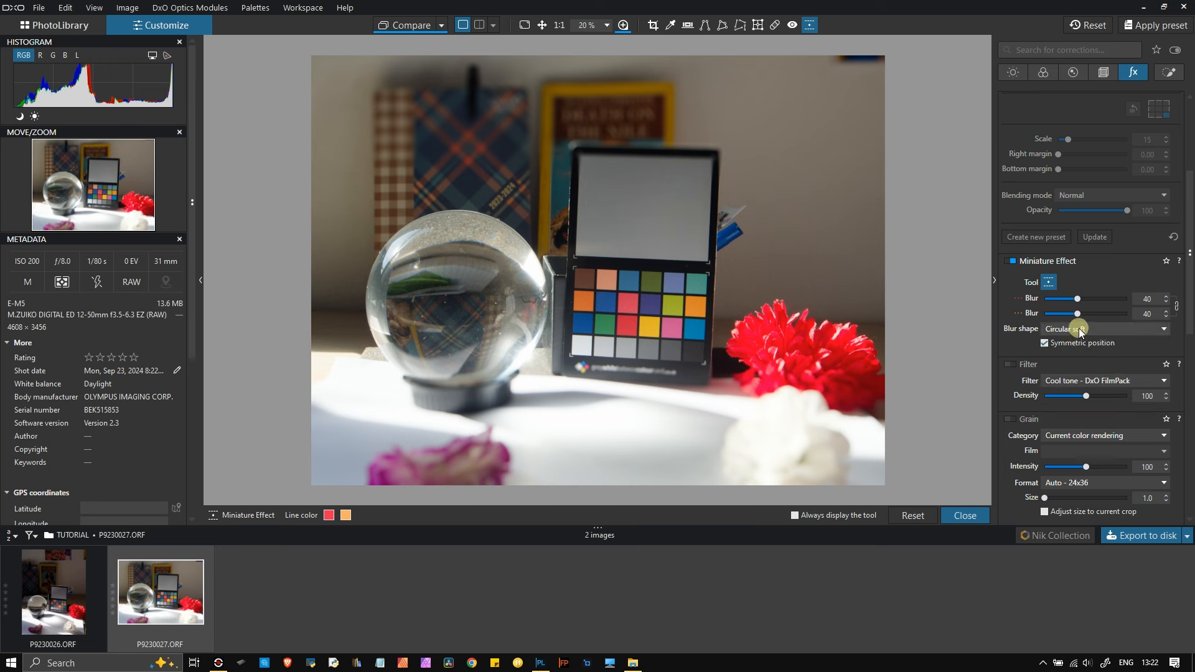
{"action": "left_click", "coordinate": [1076, 329]}
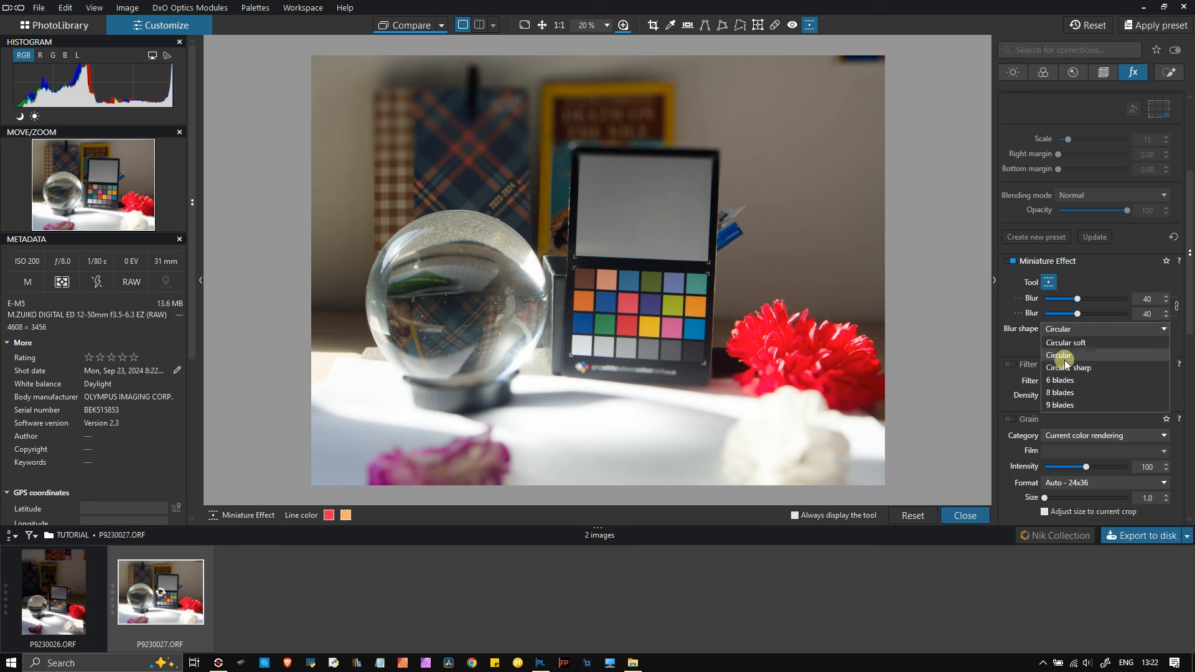
{"action": "left_click", "coordinate": [1065, 358]}
{"action": "left_click", "coordinate": [1076, 329]}
{"action": "left_click", "coordinate": [1074, 355]}
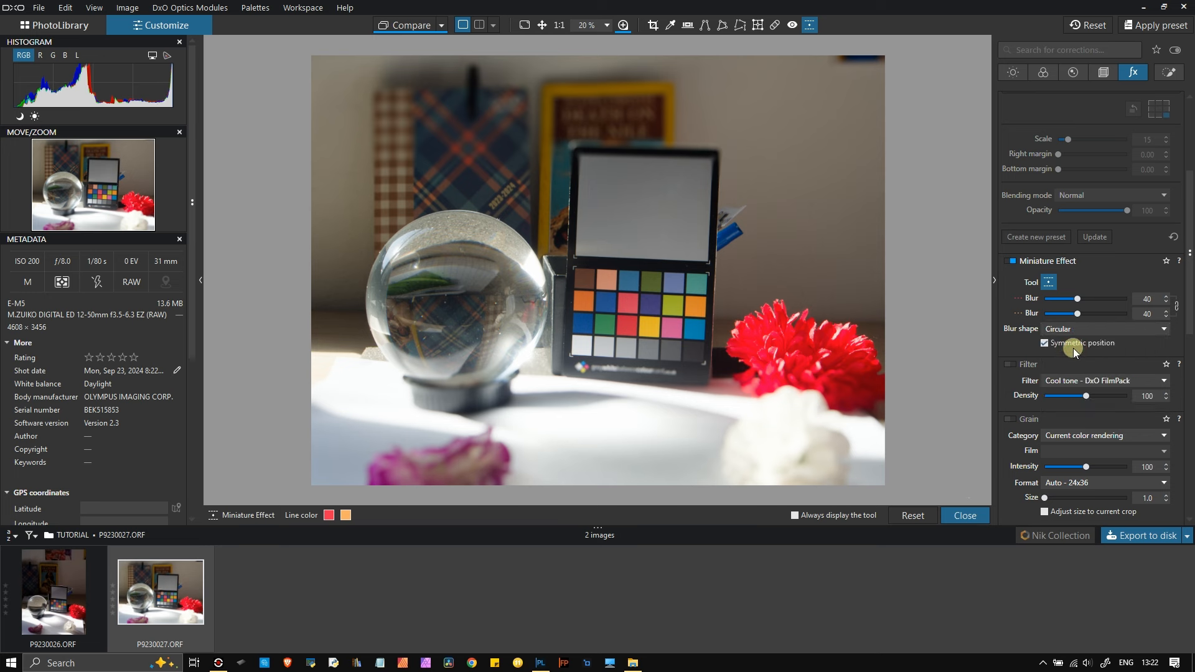
- Set the Miniature Effect to the Circular sharp blur shape with both blurs at 55, and switch the effect off
{"action": "left_click", "coordinate": [1075, 331]}
{"action": "left_click", "coordinate": [1073, 366]}
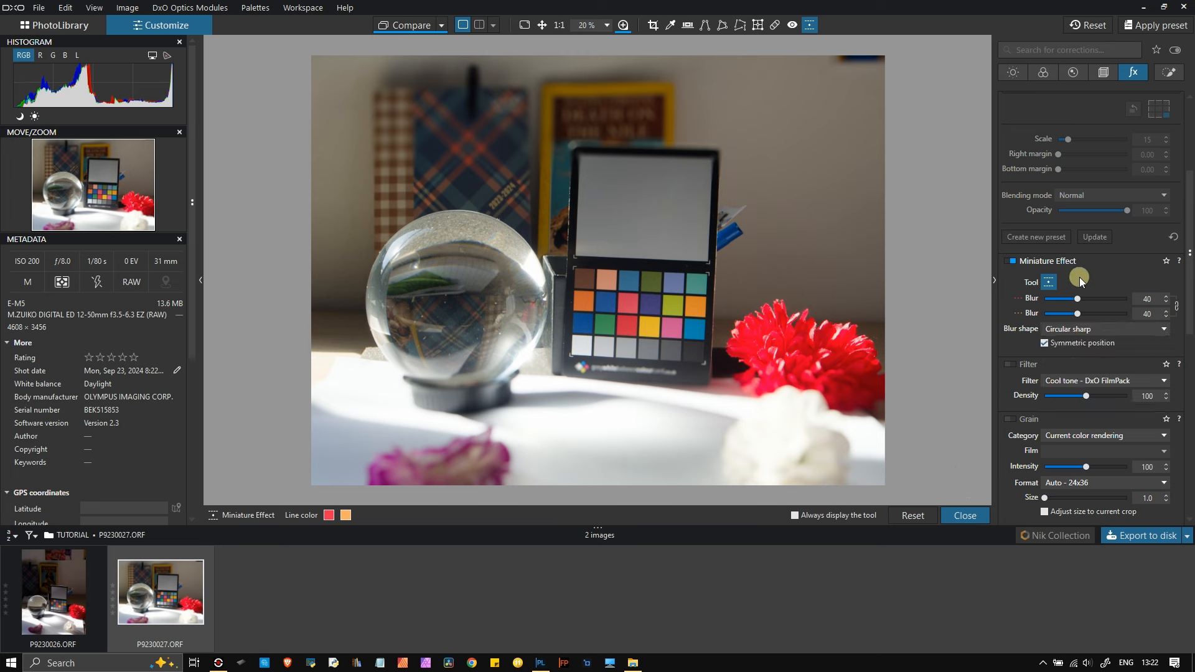
{"action": "mouse_move", "coordinate": [1077, 300]}
{"action": "left_mouse_down"}
{"action": "mouse_move", "coordinate": [1099, 309]}
{"action": "mouse_move", "coordinate": [1089, 304]}
{"action": "left_mouse_up"}
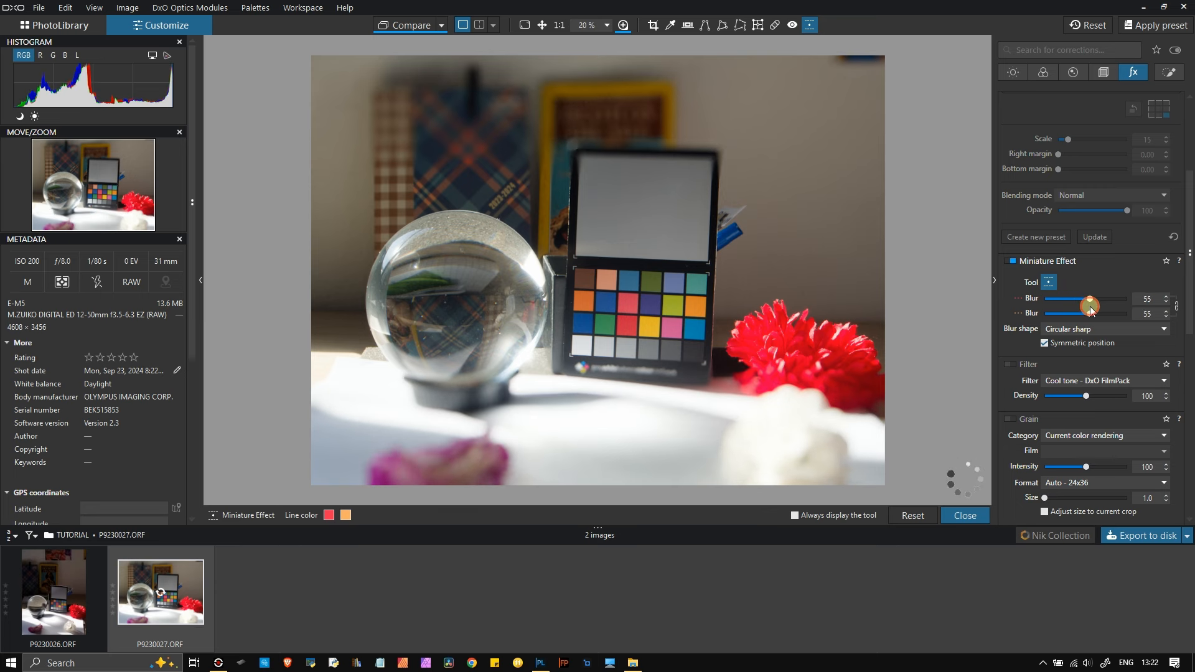
{"action": "left_click", "coordinate": [1010, 261]}
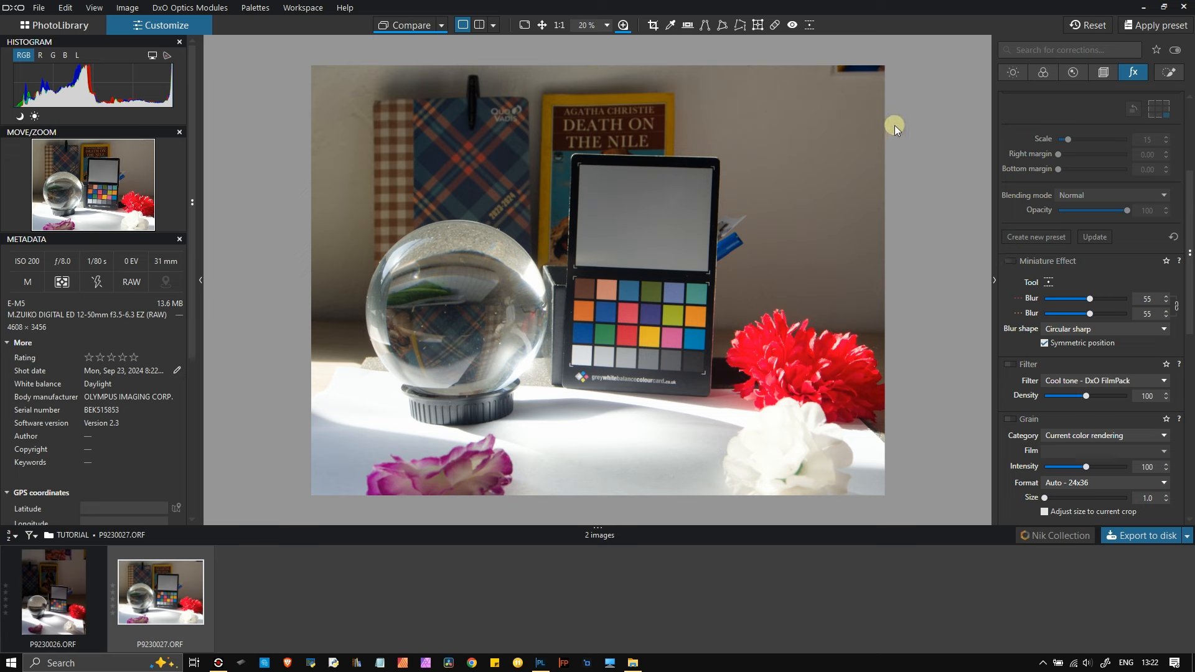
- Return to the light corrections, try a manual exposure of -4.00, and set it to 0.24
{"action": "left_click", "coordinate": [1012, 71]}
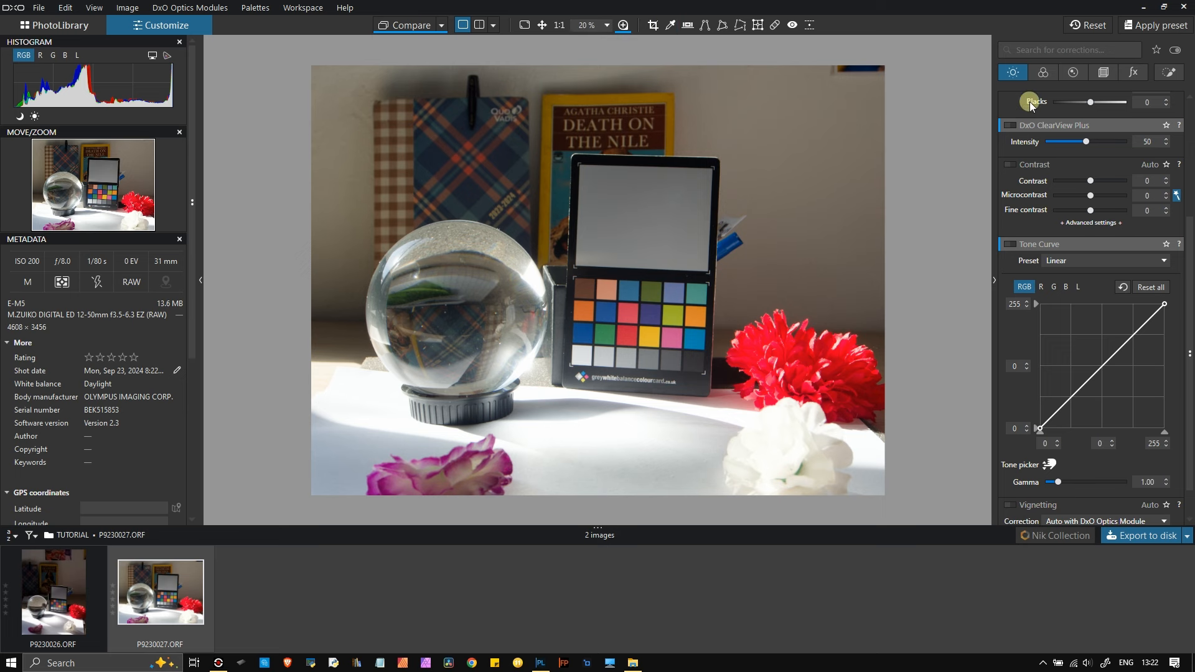
{"action": "scroll", "coordinate": [1052, 122], "scroll_direction": "up", "scroll_amount": 3}
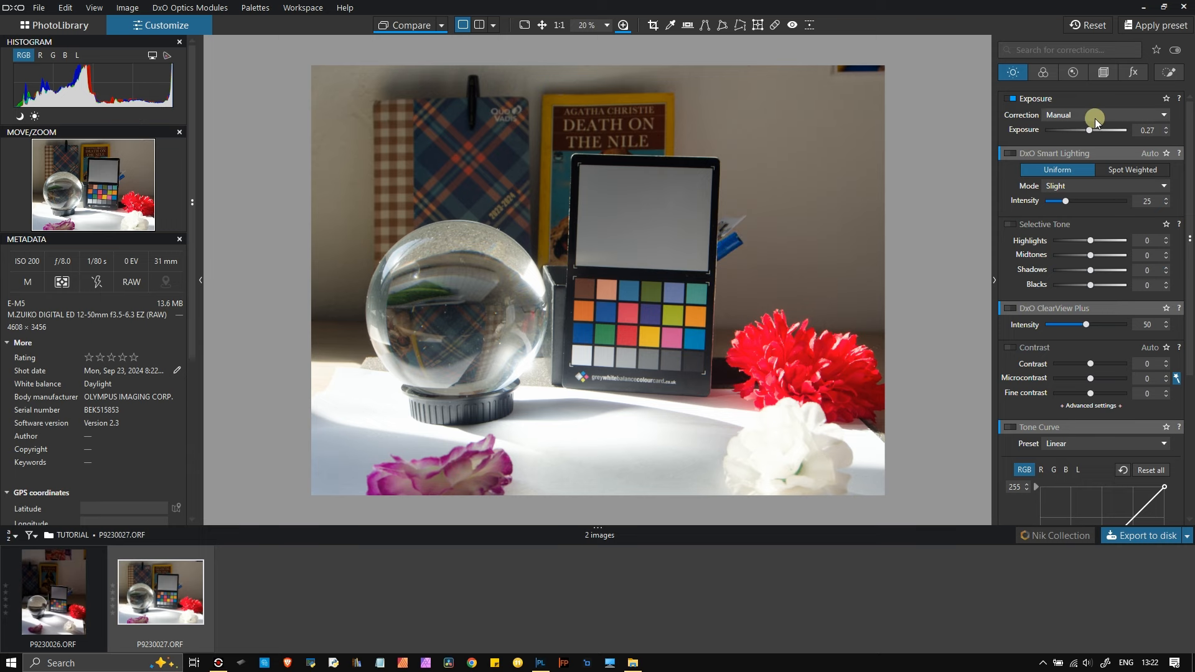
{"action": "scroll", "coordinate": [679, 348], "scroll_direction": "up", "scroll_amount": 2}
{"action": "scroll", "coordinate": [681, 351], "scroll_direction": "up", "scroll_amount": 2}
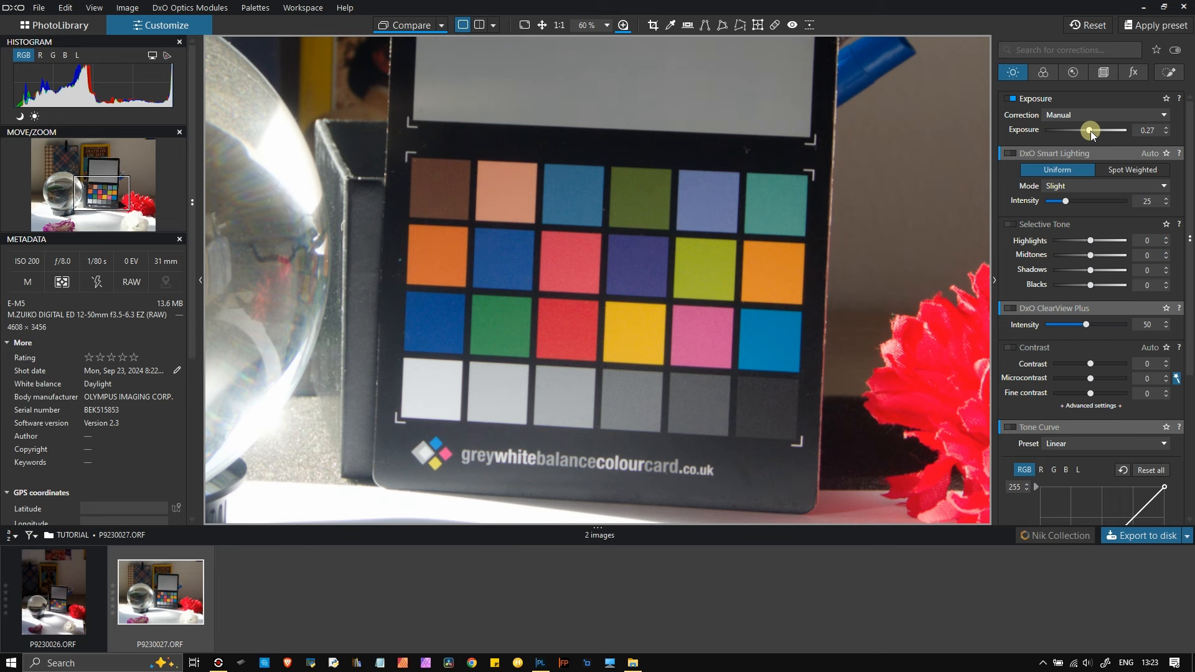
{"action": "left_click_drag", "start_coordinate": [1091, 130], "coordinate": [1025, 147]}
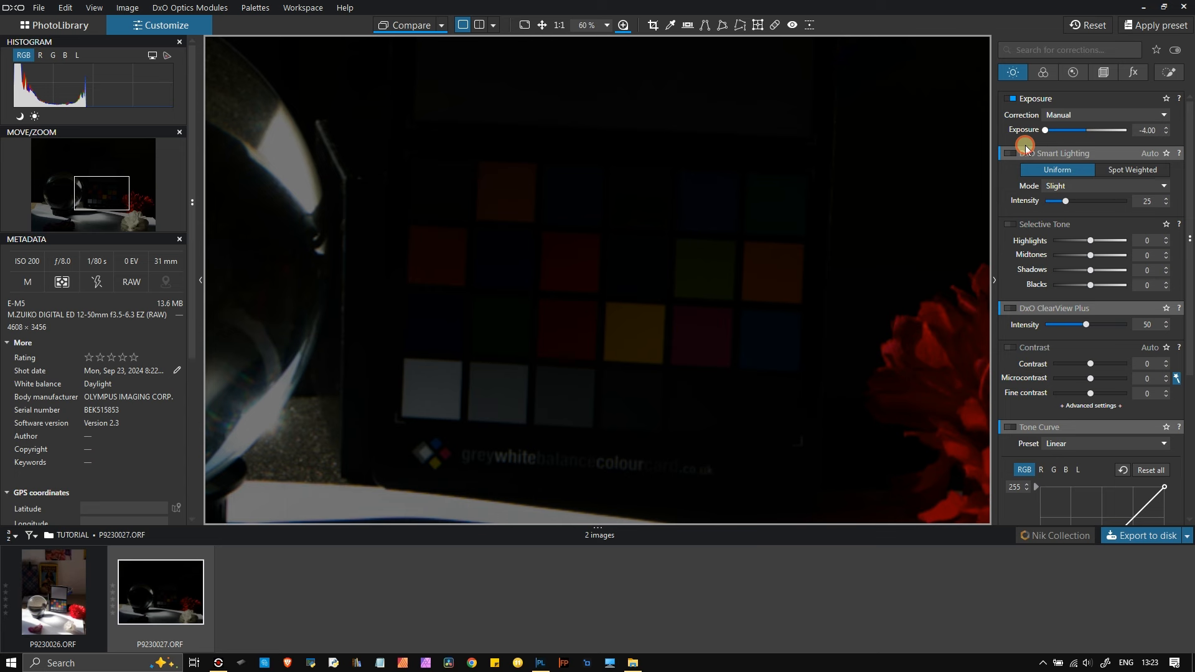
{"action": "scroll", "coordinate": [584, 315], "scroll_direction": "down", "scroll_amount": 3}
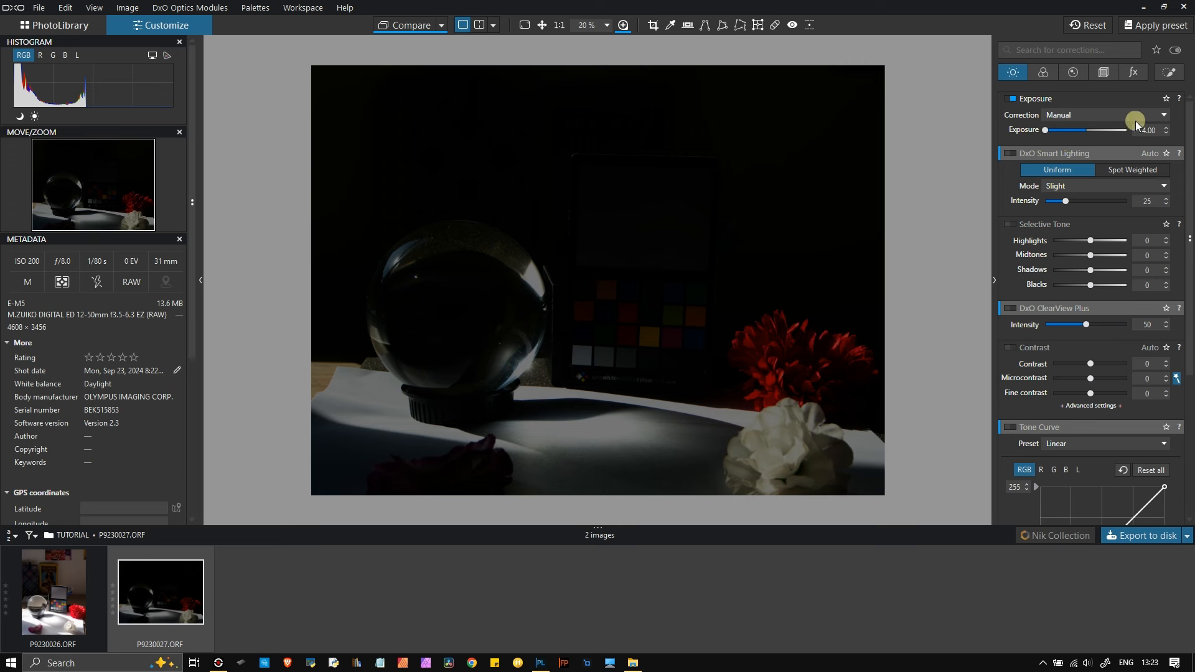
{"action": "left_click_drag", "start_coordinate": [1042, 124], "coordinate": [1088, 152]}
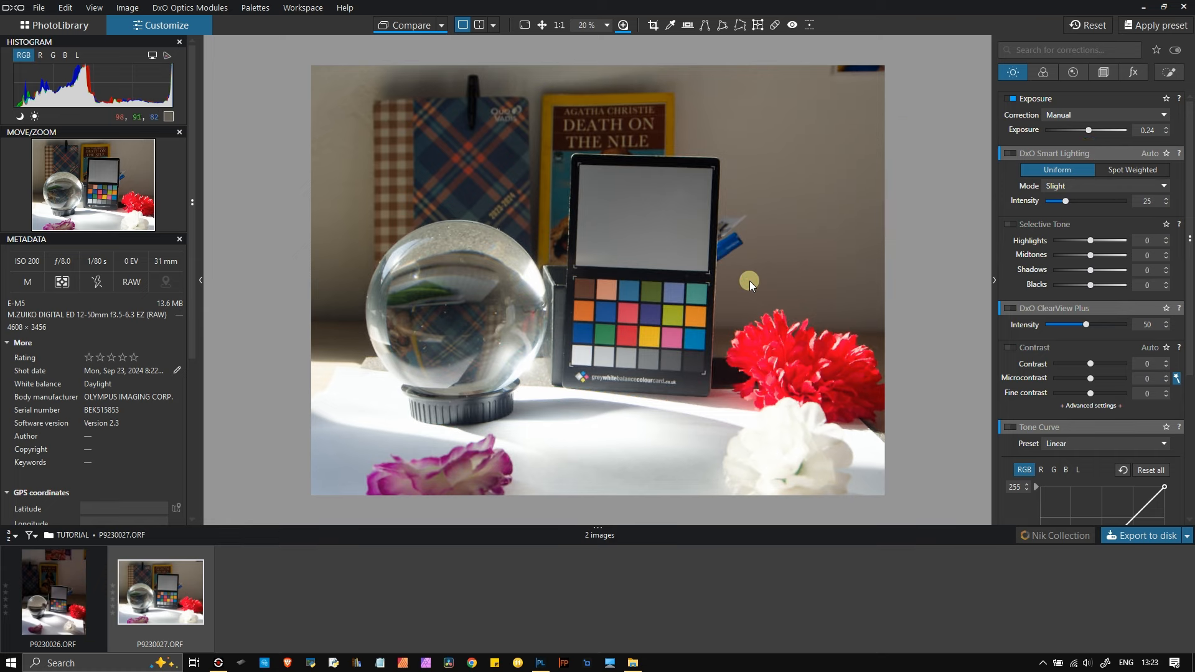
- Inspect the colour card's patches at up to 100% zoom with the Contrast and Tone Curve corrections in view
{"action": "scroll", "coordinate": [750, 282], "scroll_direction": "up", "scroll_amount": 2}
{"action": "scroll", "coordinate": [750, 282], "scroll_direction": "up", "scroll_amount": 2}
{"action": "left_click_drag", "start_coordinate": [1187, 249], "coordinate": [1188, 299]}
{"action": "scroll", "coordinate": [599, 261], "scroll_direction": "down", "scroll_amount": 2}
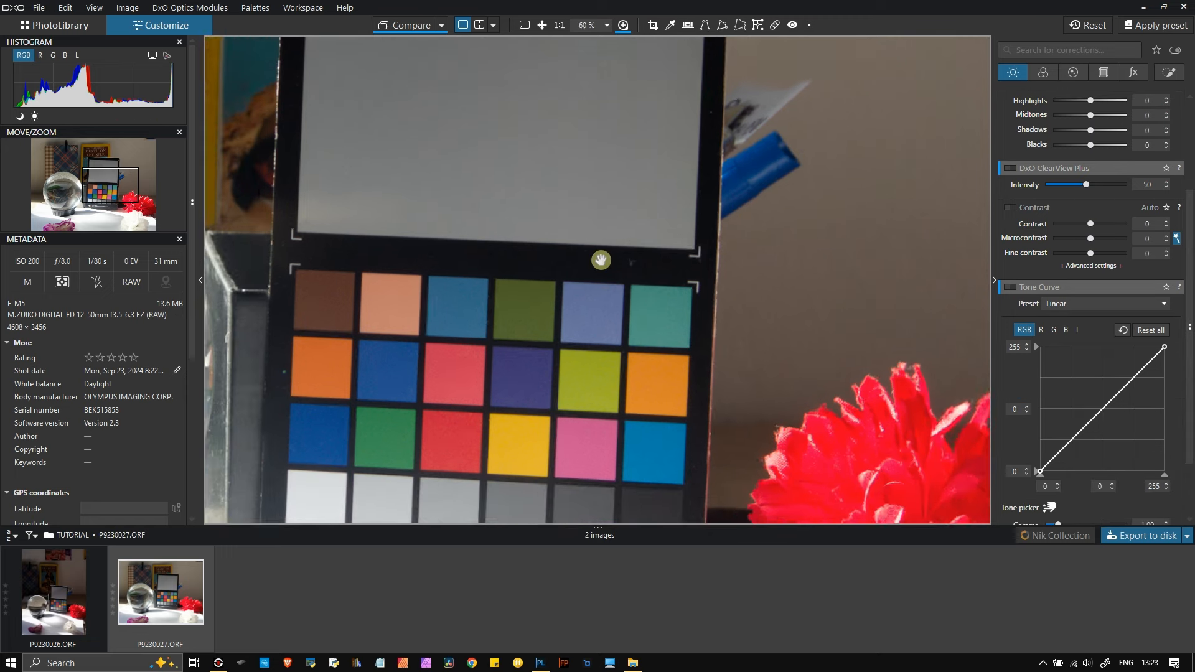
{"action": "scroll", "coordinate": [568, 389], "scroll_direction": "down", "scroll_amount": 1}
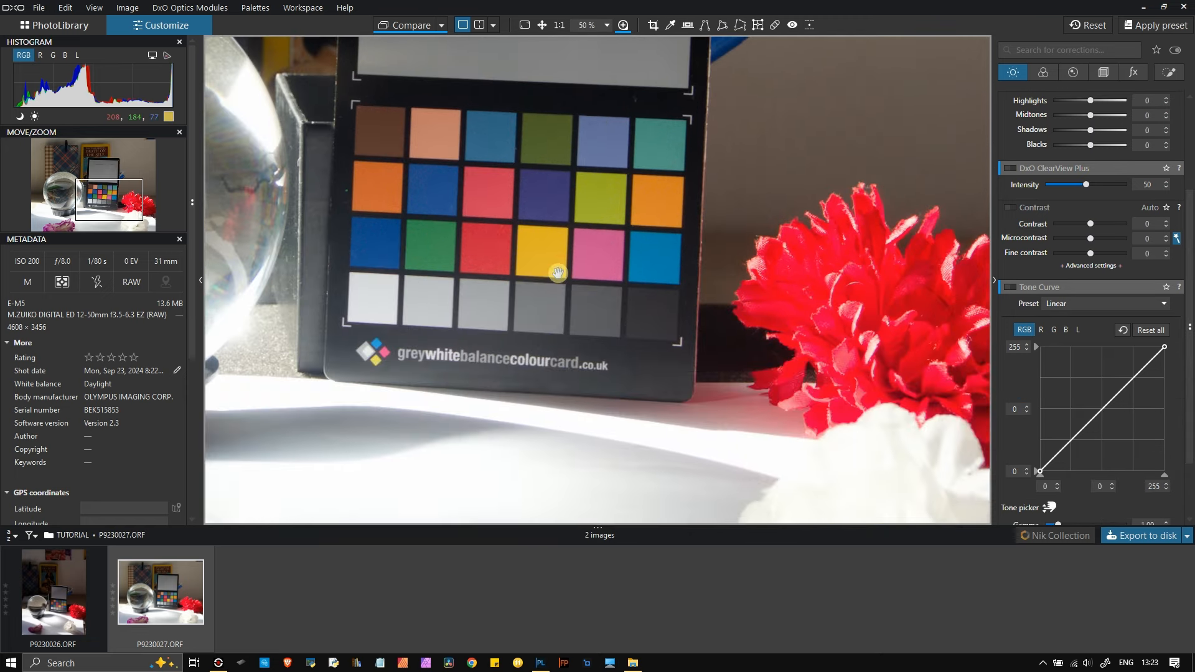
{"action": "scroll", "coordinate": [557, 272], "scroll_direction": "up", "scroll_amount": 4}
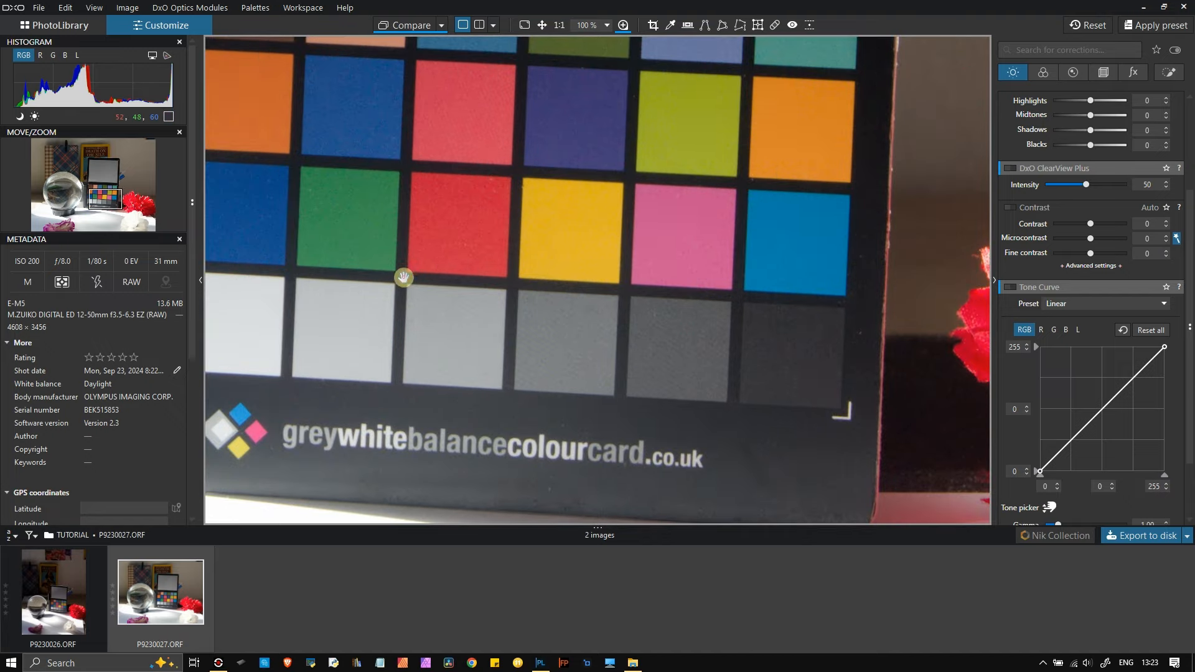
- Enable DxO Smart Lighting on the photo and try its intensity at 100 on the colour card
{"action": "left_click_drag", "start_coordinate": [401, 275], "coordinate": [501, 259]}
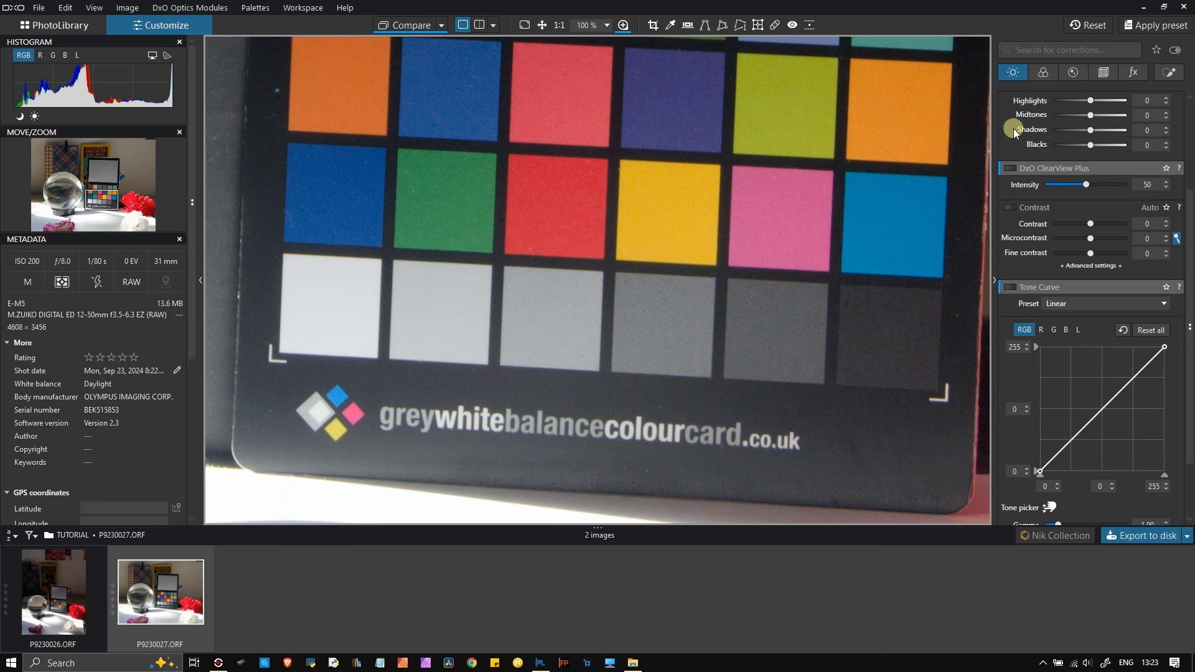
{"action": "scroll", "coordinate": [1026, 139], "scroll_direction": "up", "scroll_amount": 3}
{"action": "left_click", "coordinate": [1014, 159]}
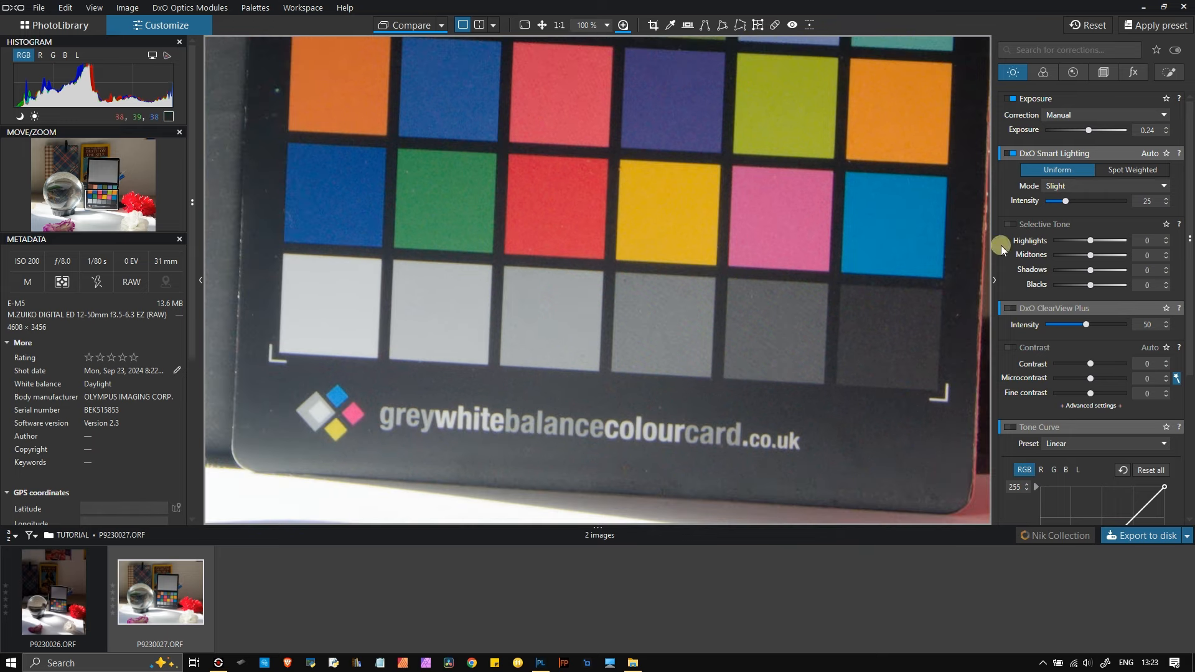
{"action": "left_click_drag", "start_coordinate": [1066, 201], "coordinate": [1136, 212]}
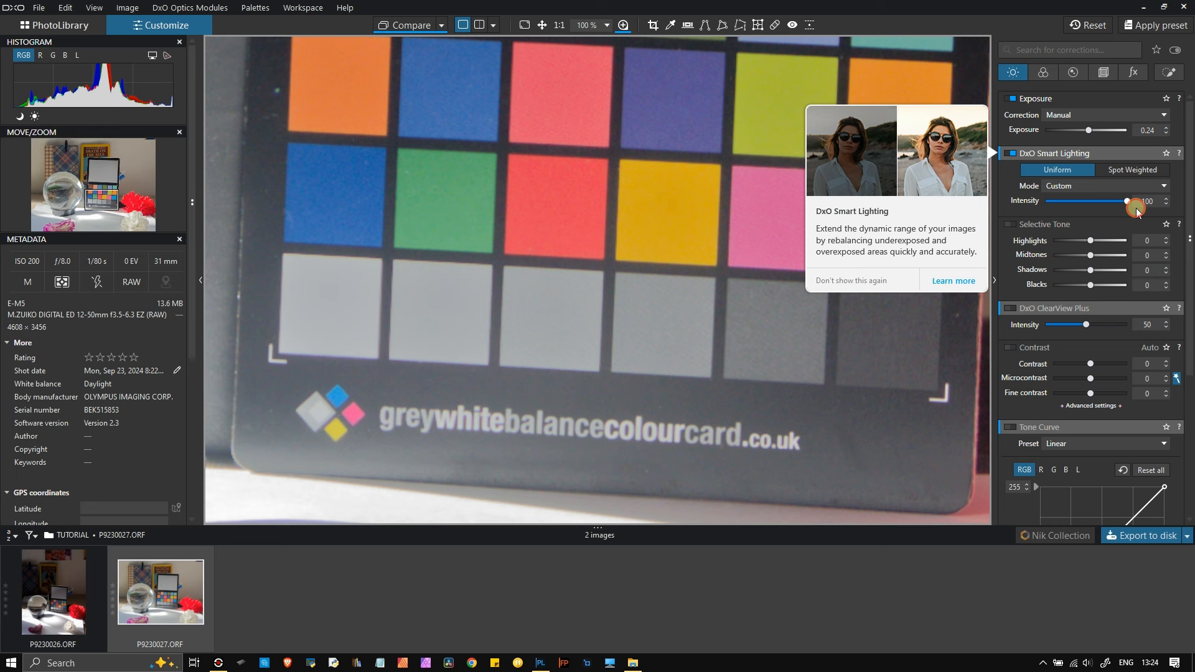
{"action": "left_click_drag", "start_coordinate": [1136, 212], "coordinate": [1143, 199]}
{"action": "left_click_drag", "start_coordinate": [1144, 200], "coordinate": [1070, 192]}
- Try the Slight, Medium, Strong and Custom modes of Smart Lighting in turn
{"action": "left_click", "coordinate": [1071, 191]}
{"action": "left_click", "coordinate": [1064, 204]}
{"action": "left_click", "coordinate": [1065, 190]}
{"action": "left_click", "coordinate": [1061, 212]}
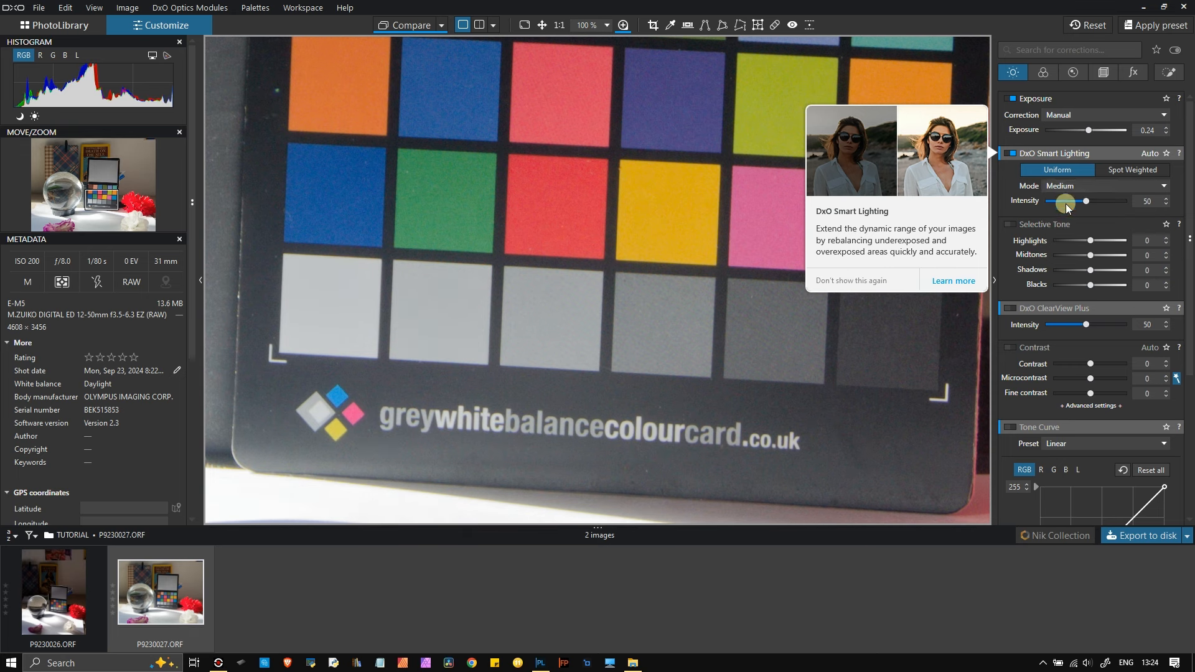
{"action": "left_click", "coordinate": [1070, 188]}
{"action": "left_click", "coordinate": [1059, 230]}
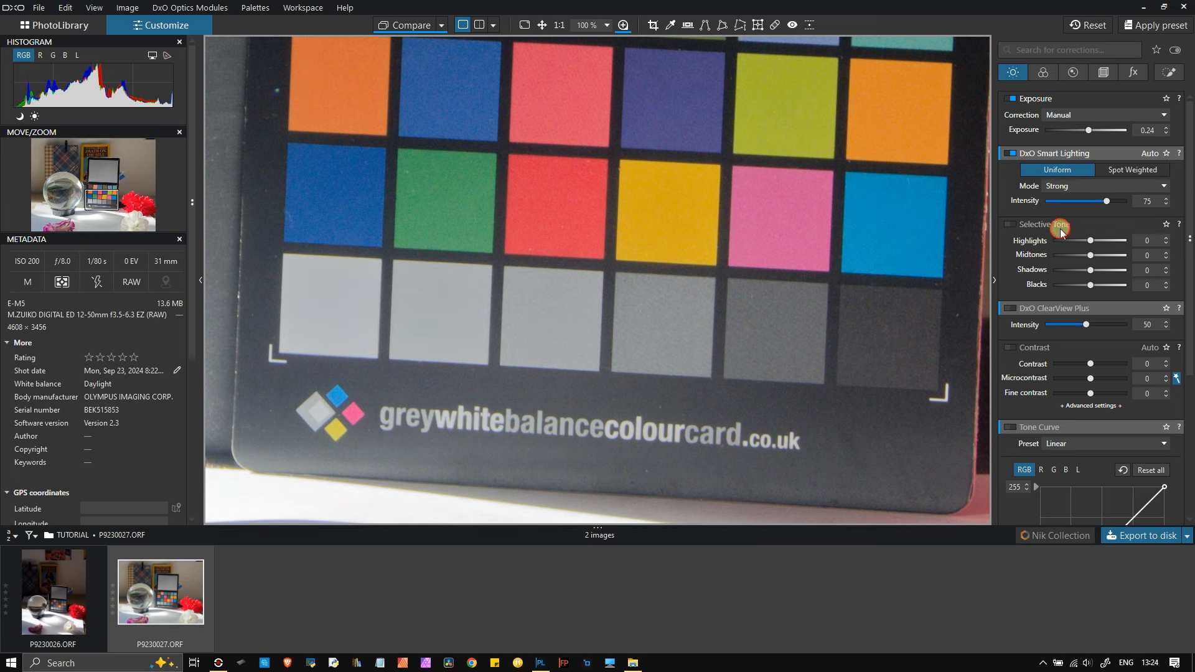
{"action": "left_click", "coordinate": [1076, 193]}
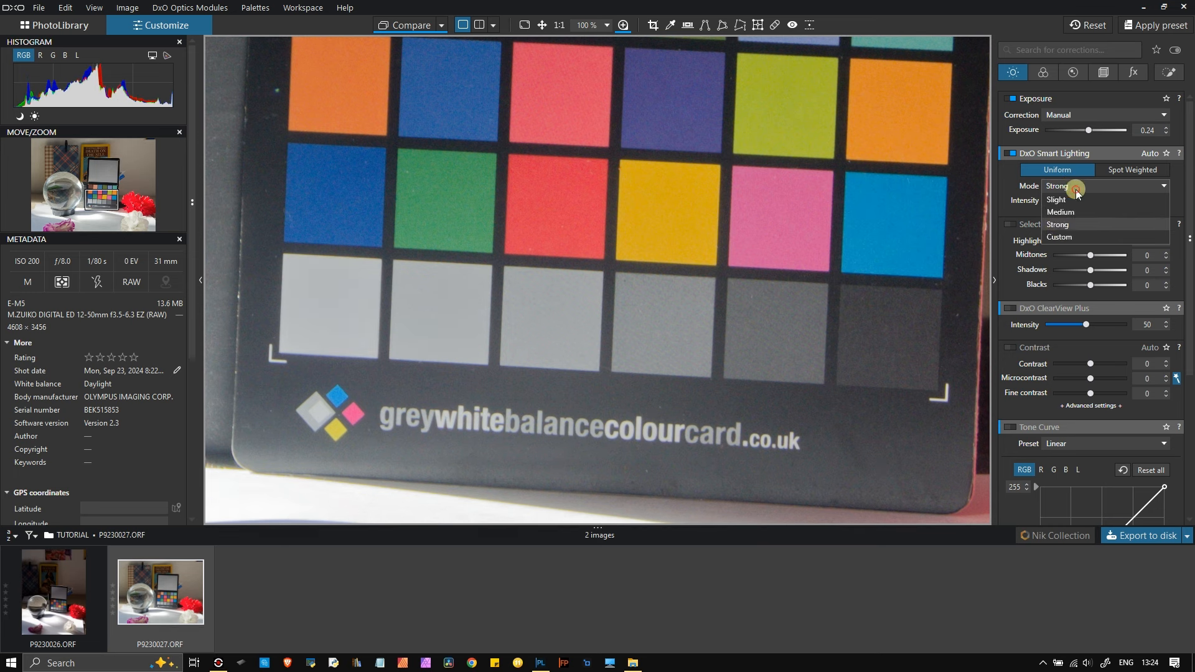
{"action": "left_click", "coordinate": [1063, 233]}
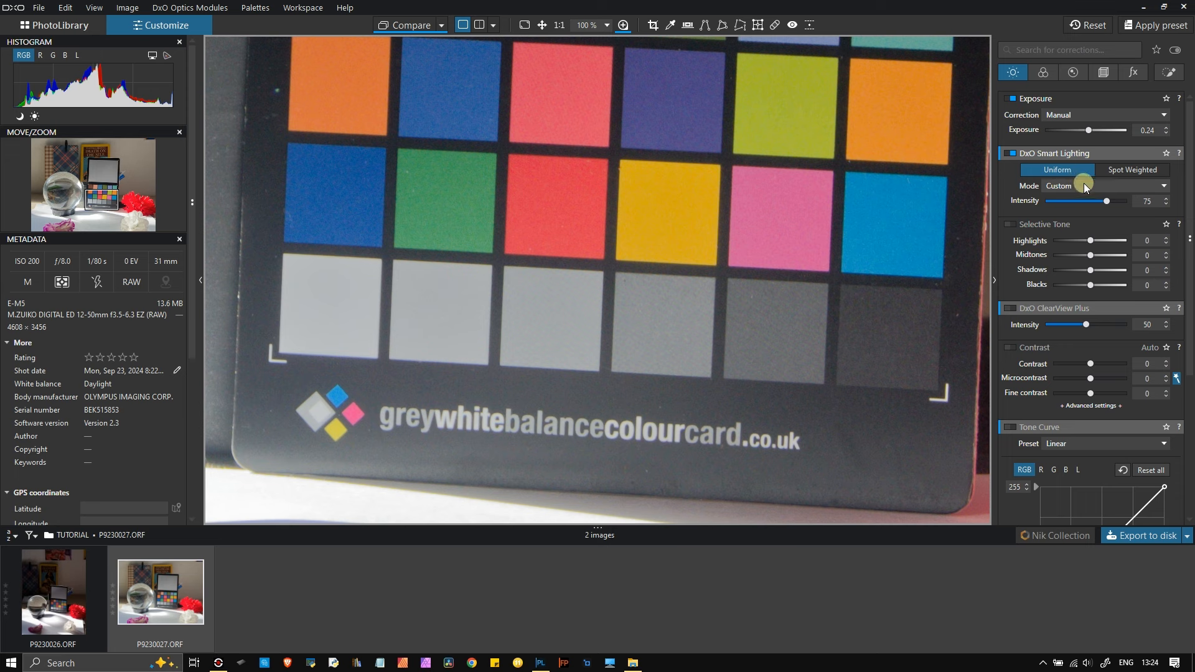
- Try Smart Lighting's Spot Weighted method, opening and closing its tool for defining areas of interest
{"action": "left_click", "coordinate": [1116, 167]}
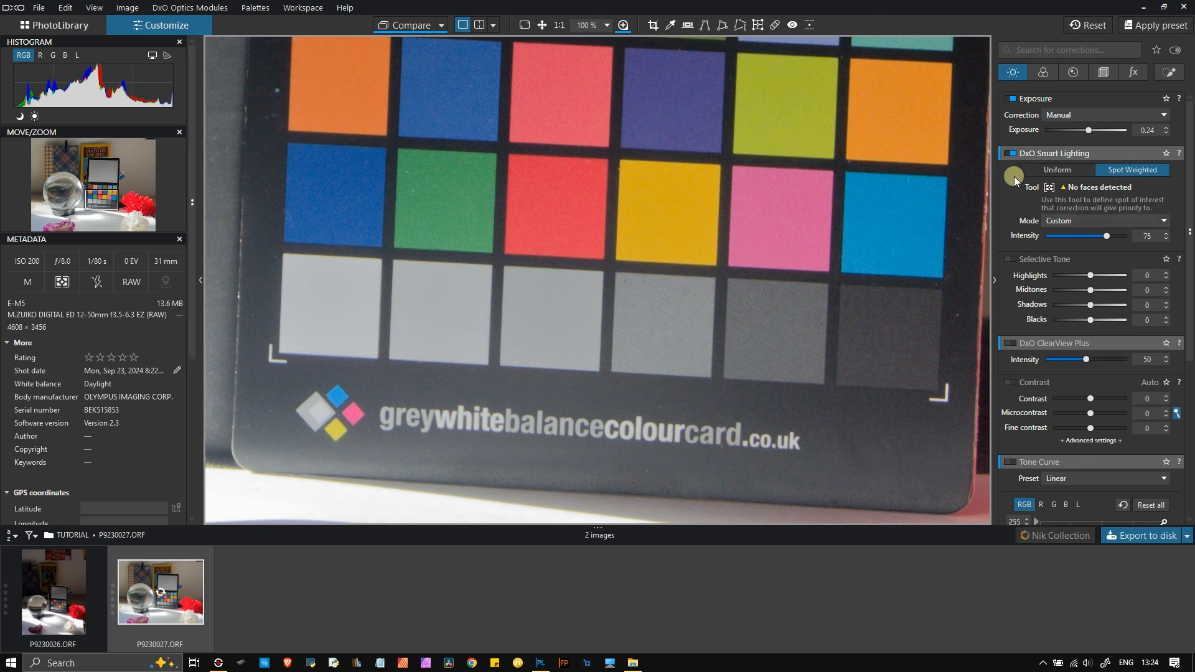
{"action": "left_click", "coordinate": [1050, 188]}
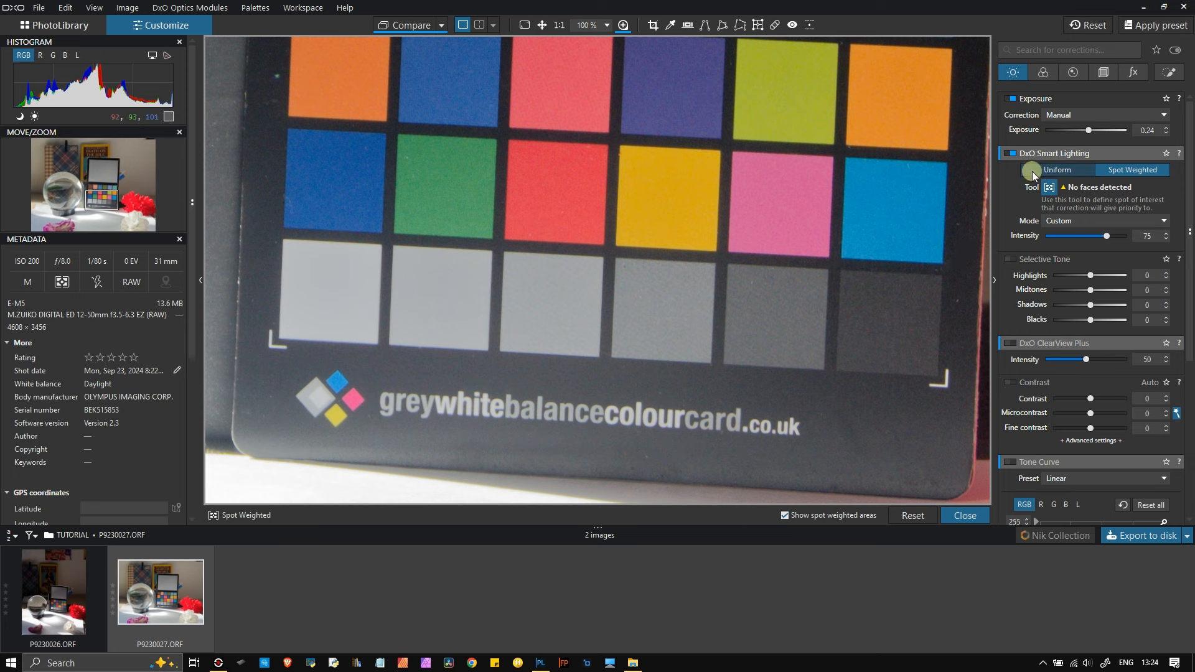
{"action": "left_click", "coordinate": [1049, 187]}
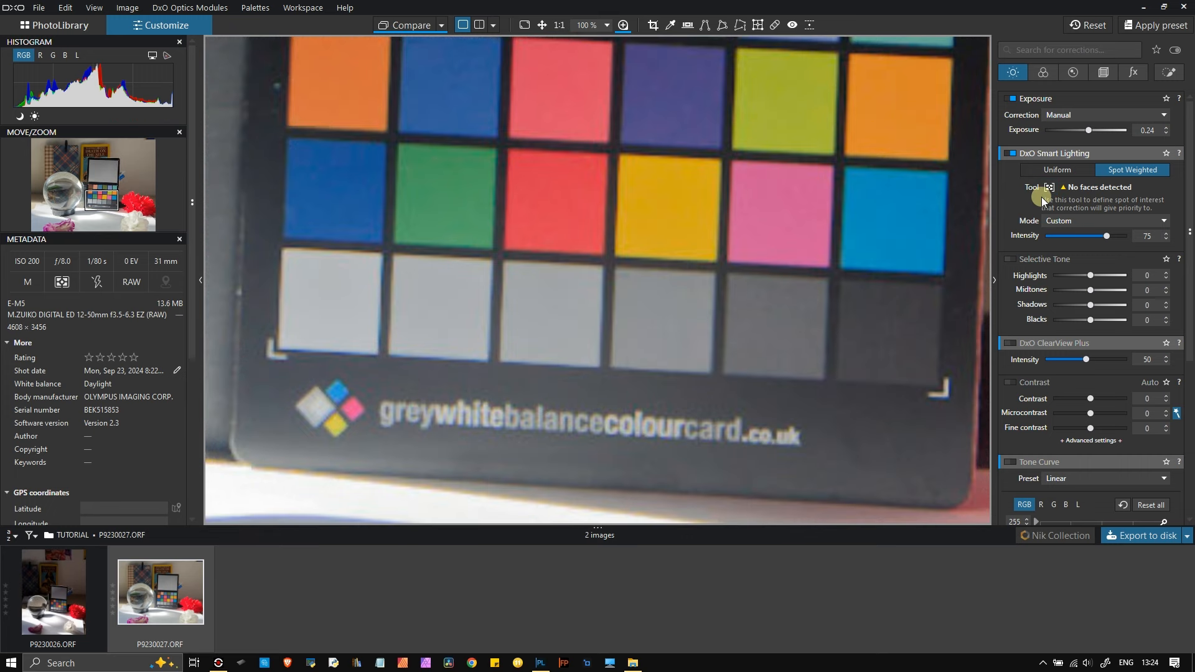
- Return Smart Lighting to Uniform with the Slight mode, and switch the correction off
{"action": "left_click", "coordinate": [1074, 170]}
{"action": "left_click", "coordinate": [1097, 186]}
{"action": "left_click", "coordinate": [1090, 199]}
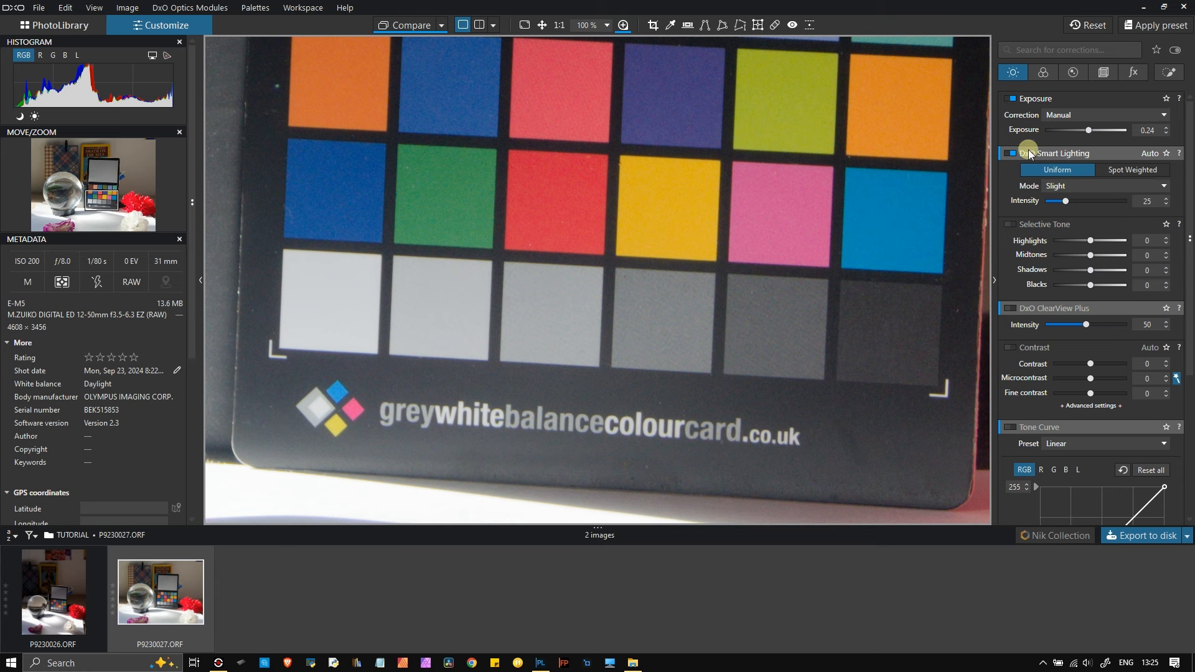
{"action": "left_click", "coordinate": [1009, 153]}
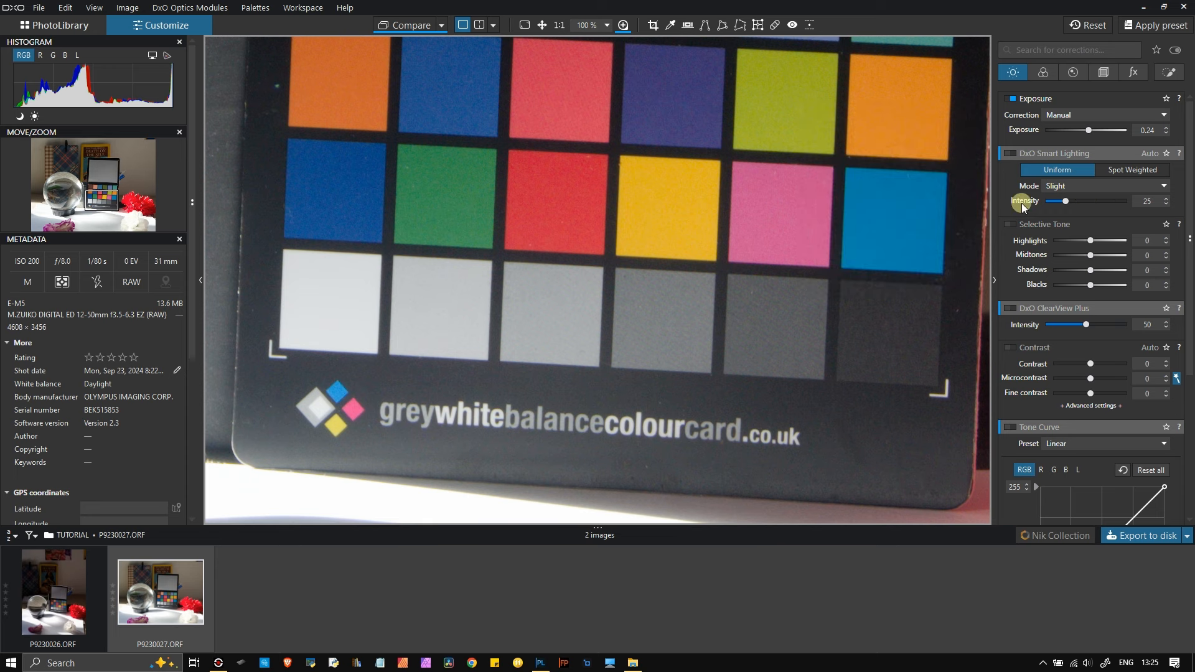
- Set the Smart Lighting intensity to 86, check the colour card's patches, and switch the correction off
{"action": "left_click_drag", "start_coordinate": [1071, 200], "coordinate": [1115, 212]}
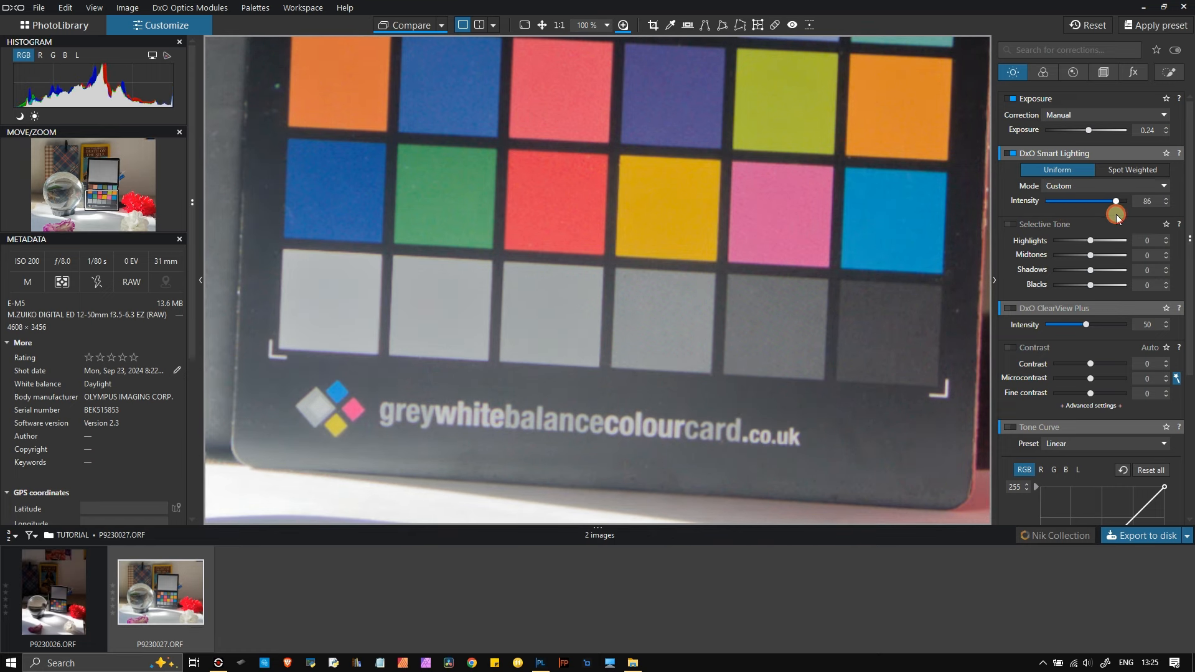
{"action": "scroll", "coordinate": [782, 144], "scroll_direction": "up", "scroll_amount": 4}
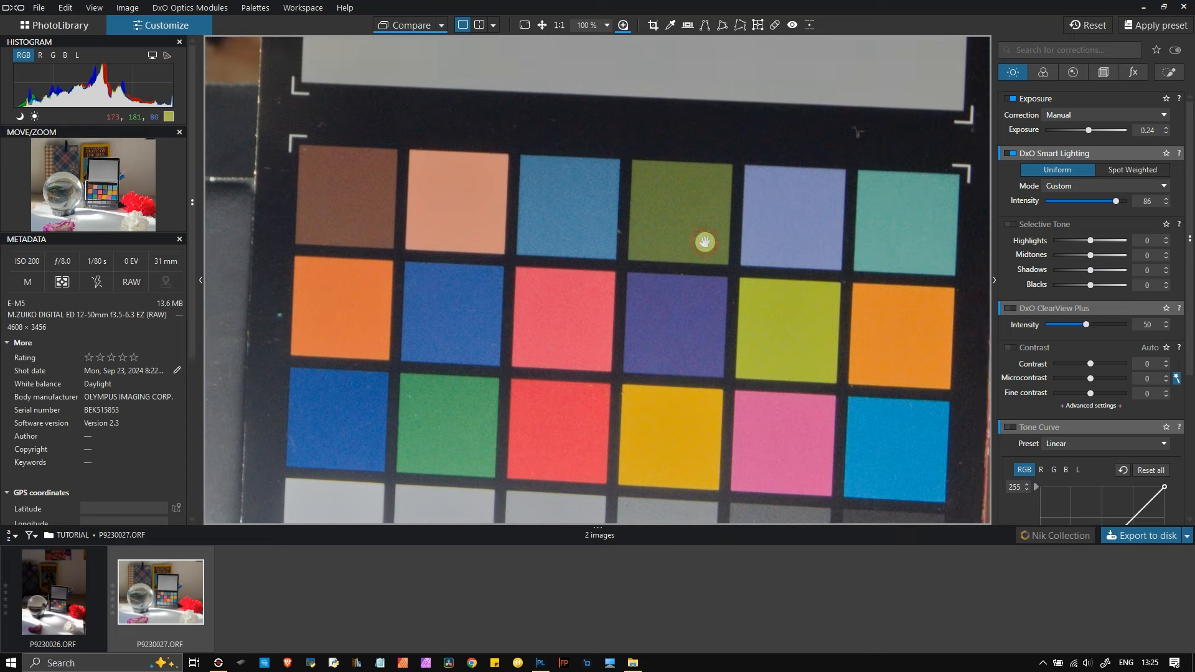
{"action": "left_click_drag", "start_coordinate": [554, 210], "coordinate": [555, 315]}
{"action": "left_click_drag", "start_coordinate": [562, 174], "coordinate": [626, 3]}
{"action": "left_click_drag", "start_coordinate": [648, 235], "coordinate": [523, 186]}
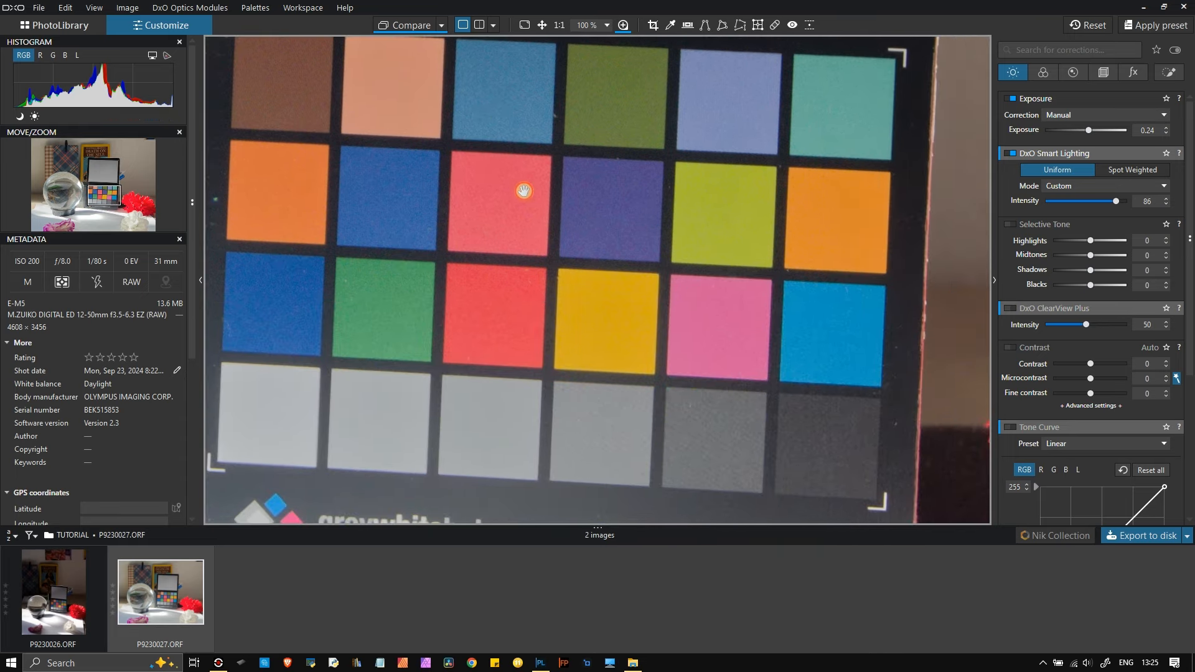
{"action": "left_click_drag", "start_coordinate": [730, 217], "coordinate": [733, 240]}
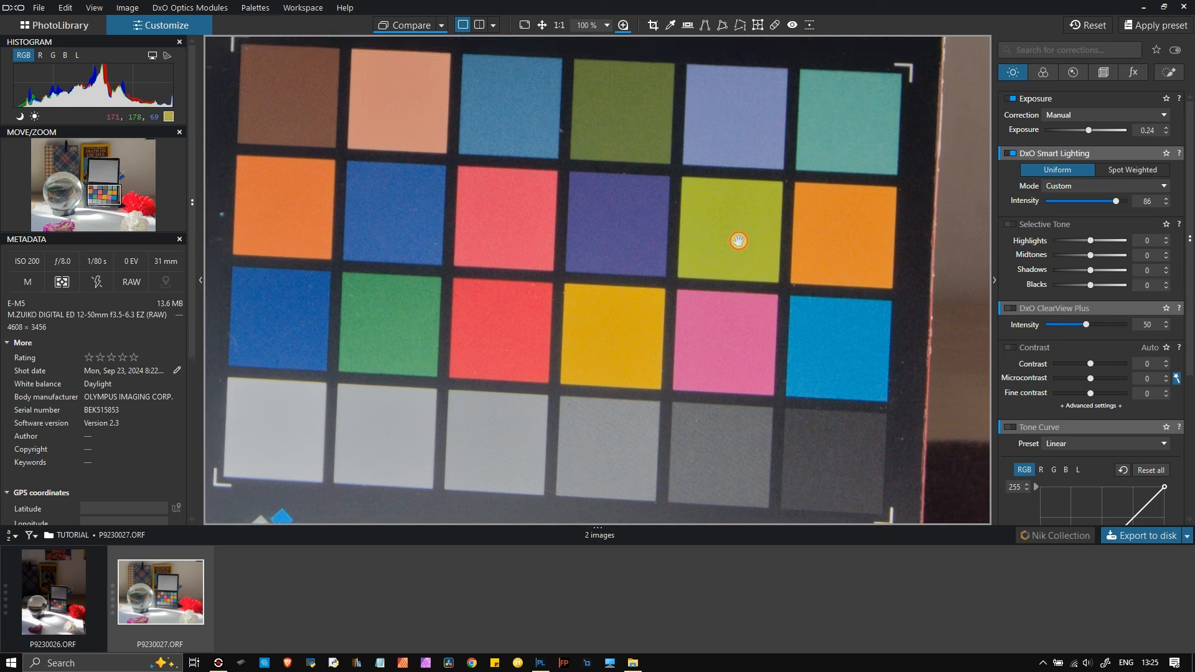
{"action": "left_click", "coordinate": [1009, 154]}
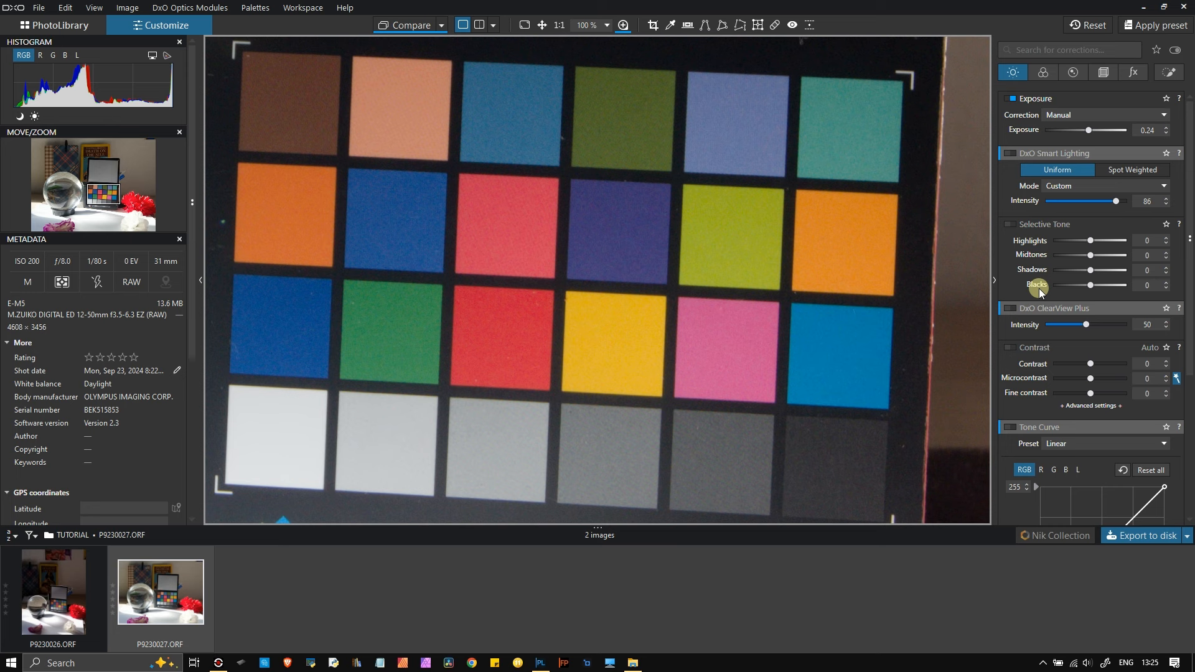
- Enable DxO ClearView Plus and compare it on and off on the yellow and pink patches at 300% zoom
{"action": "mouse_move", "coordinate": [1039, 322]}
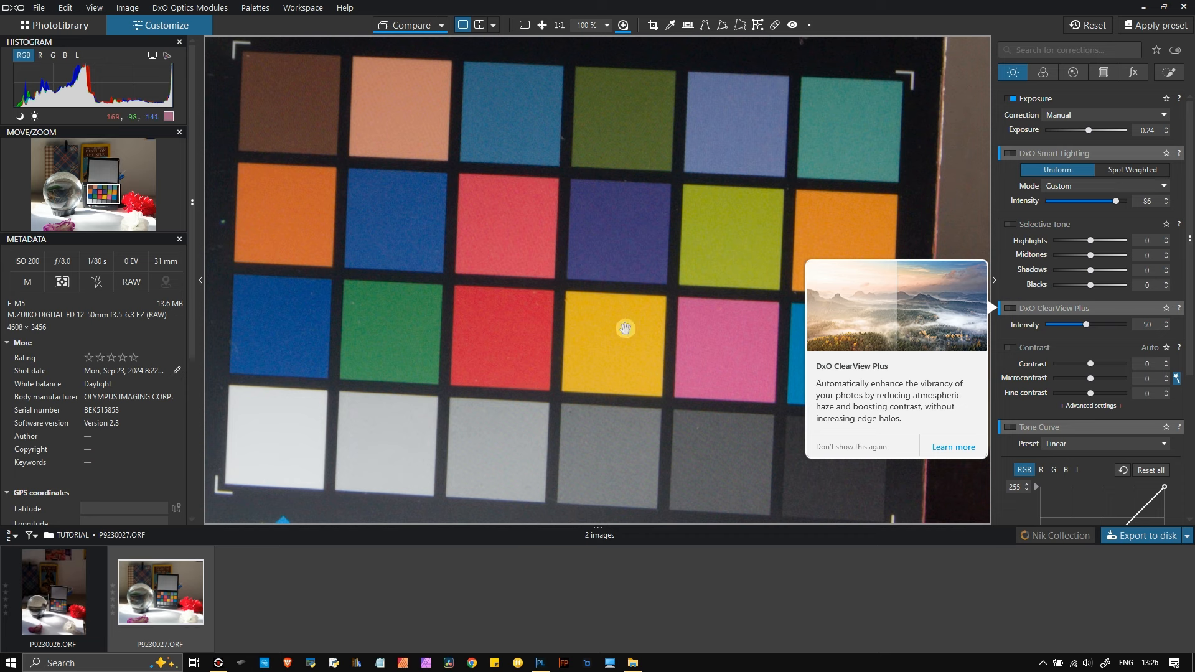
{"action": "left_click_drag", "start_coordinate": [467, 338], "coordinate": [506, 344]}
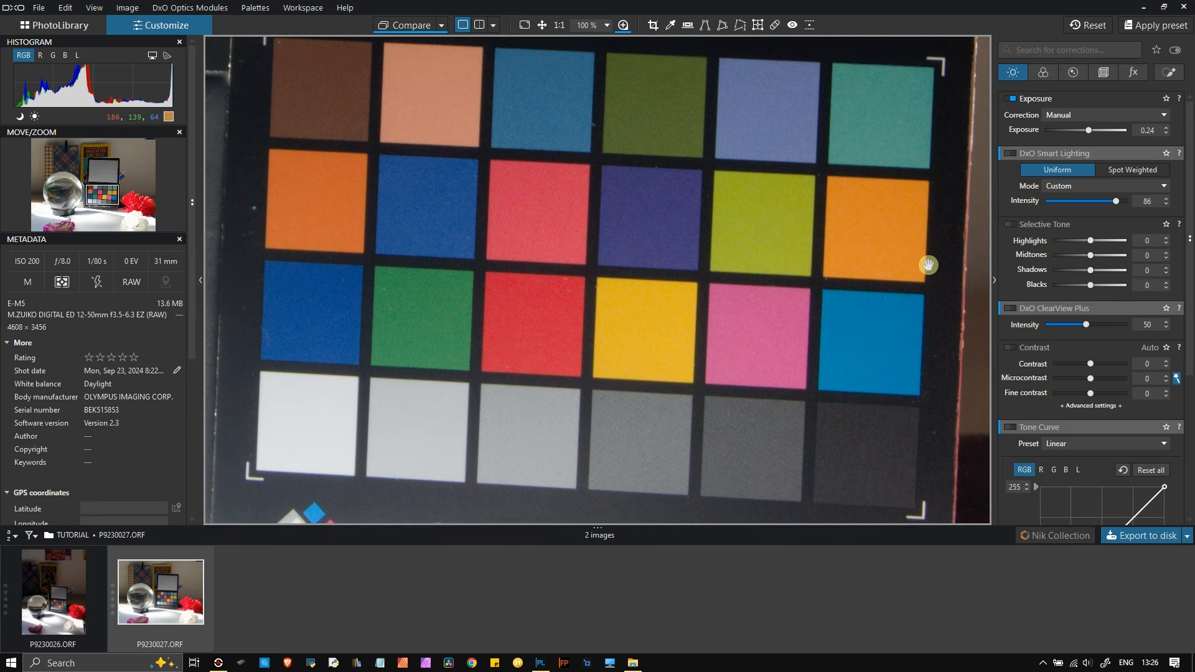
{"action": "left_click", "coordinate": [1012, 308]}
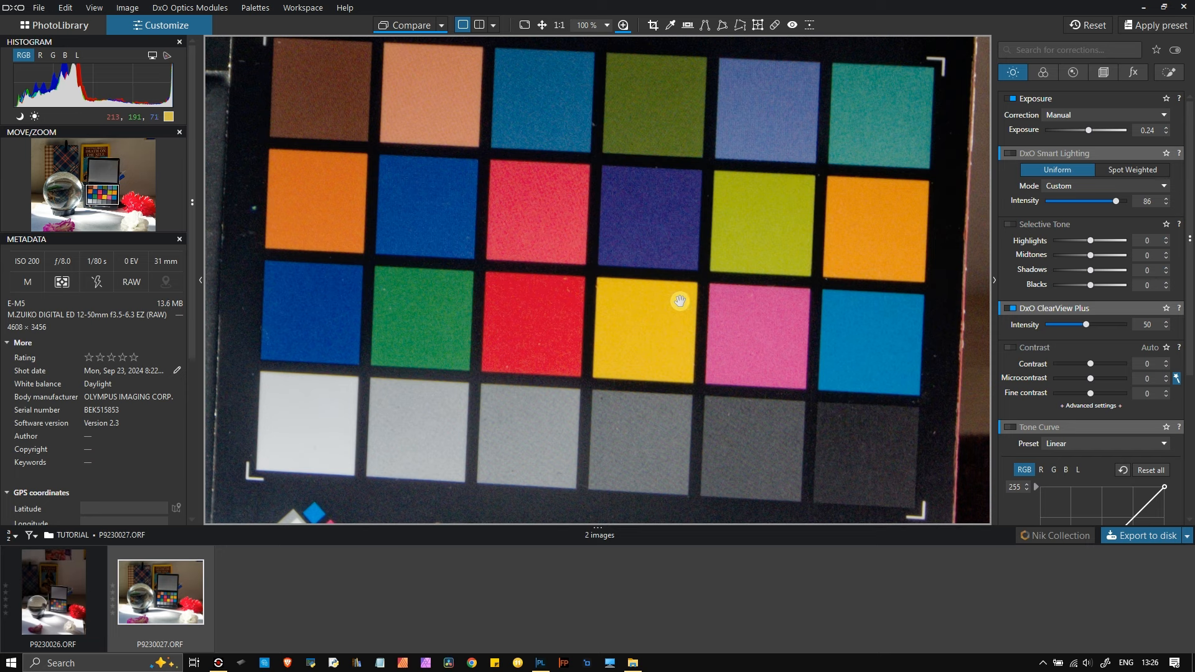
{"action": "scroll", "coordinate": [747, 330], "scroll_direction": "up", "scroll_amount": 4}
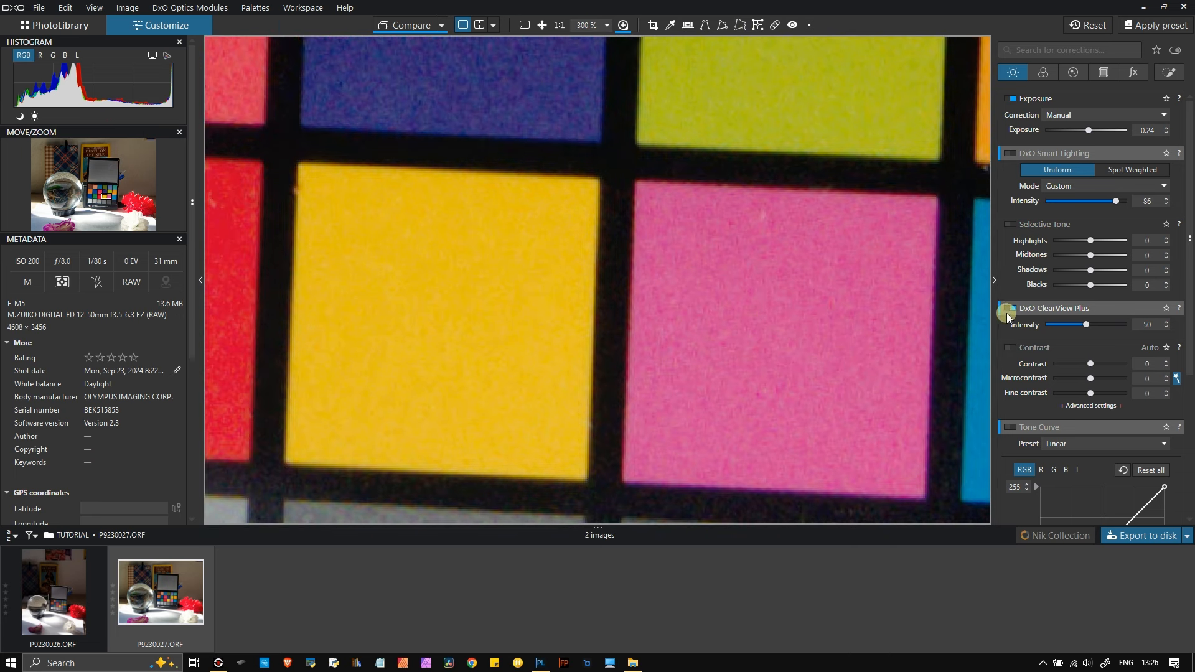
{"action": "left_click", "coordinate": [1009, 310]}
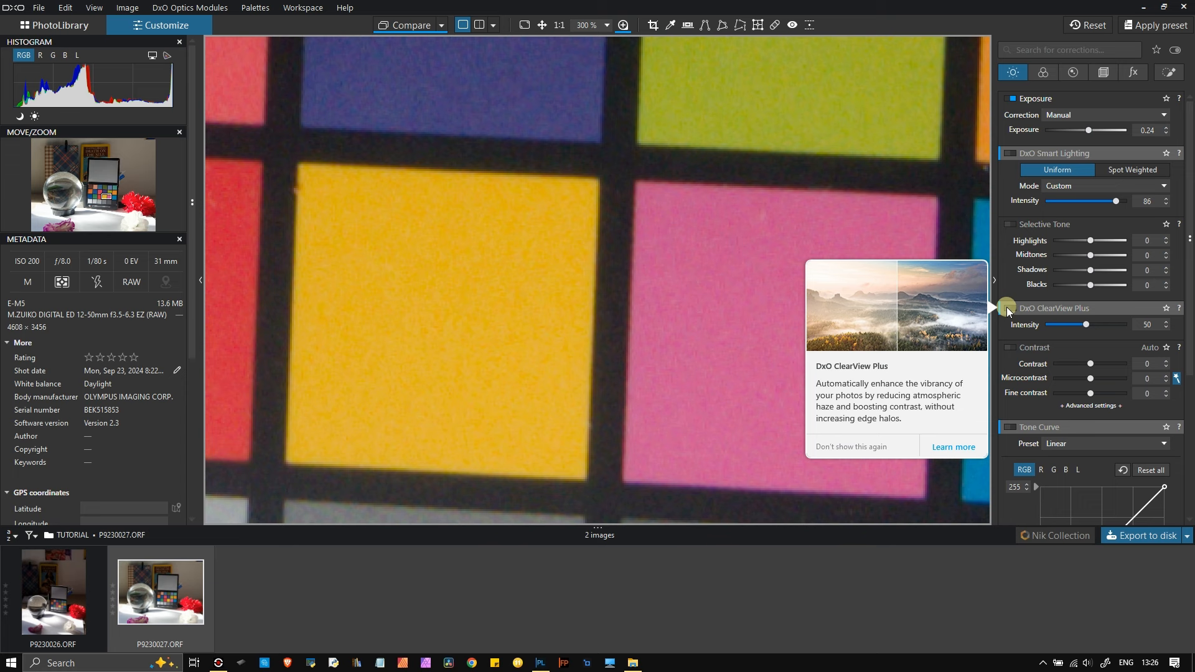
{"action": "left_click", "coordinate": [1008, 309]}
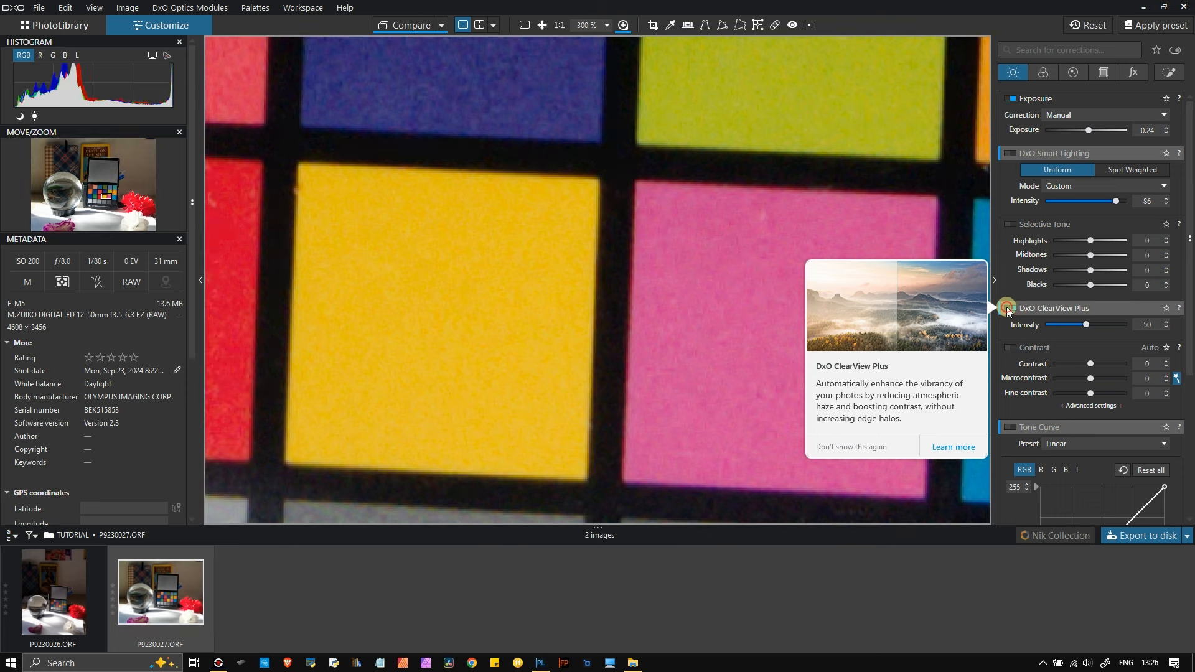
{"action": "left_click", "coordinate": [1007, 308]}
{"action": "left_click", "coordinate": [1008, 308]}
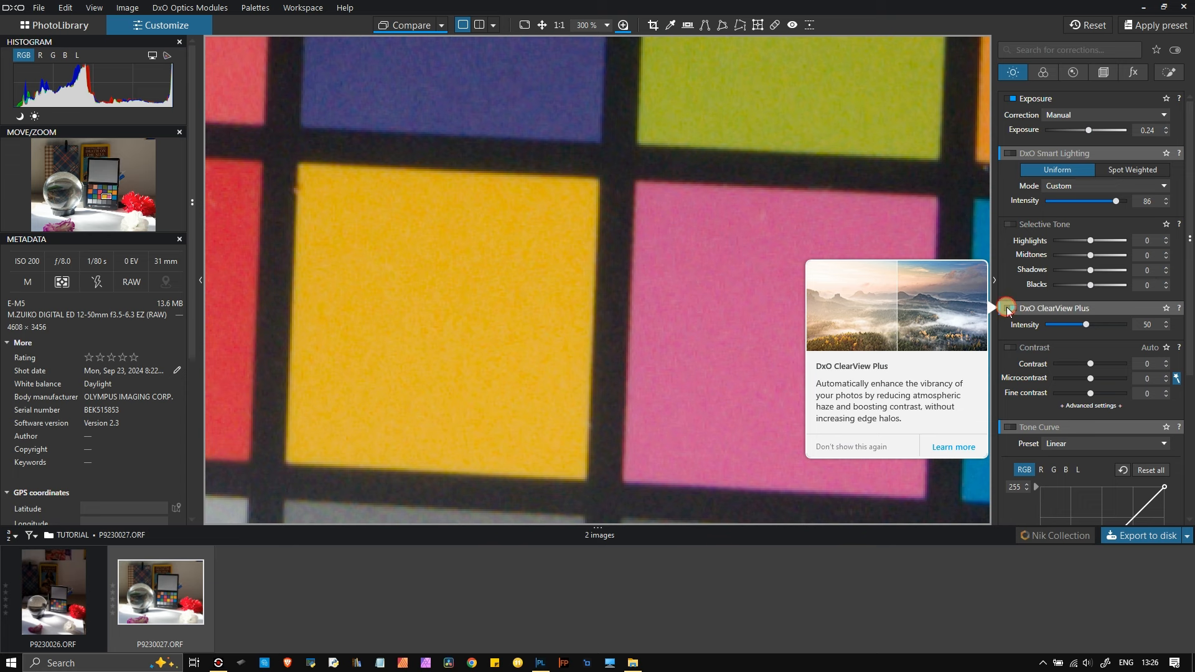
{"action": "left_click", "coordinate": [1008, 308]}
{"action": "left_click", "coordinate": [1008, 309]}
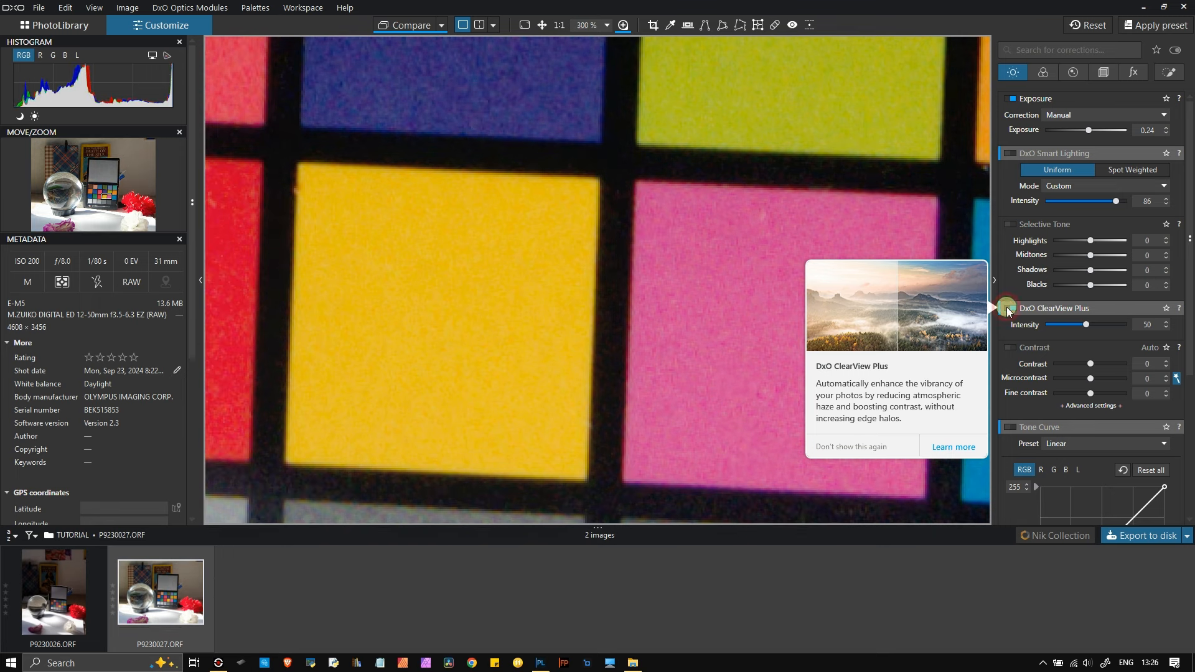
- Examine noise in the purple and coral red patches, comparing the photo with and without ClearView Plus
{"action": "left_click_drag", "start_coordinate": [476, 146], "coordinate": [531, 343]}
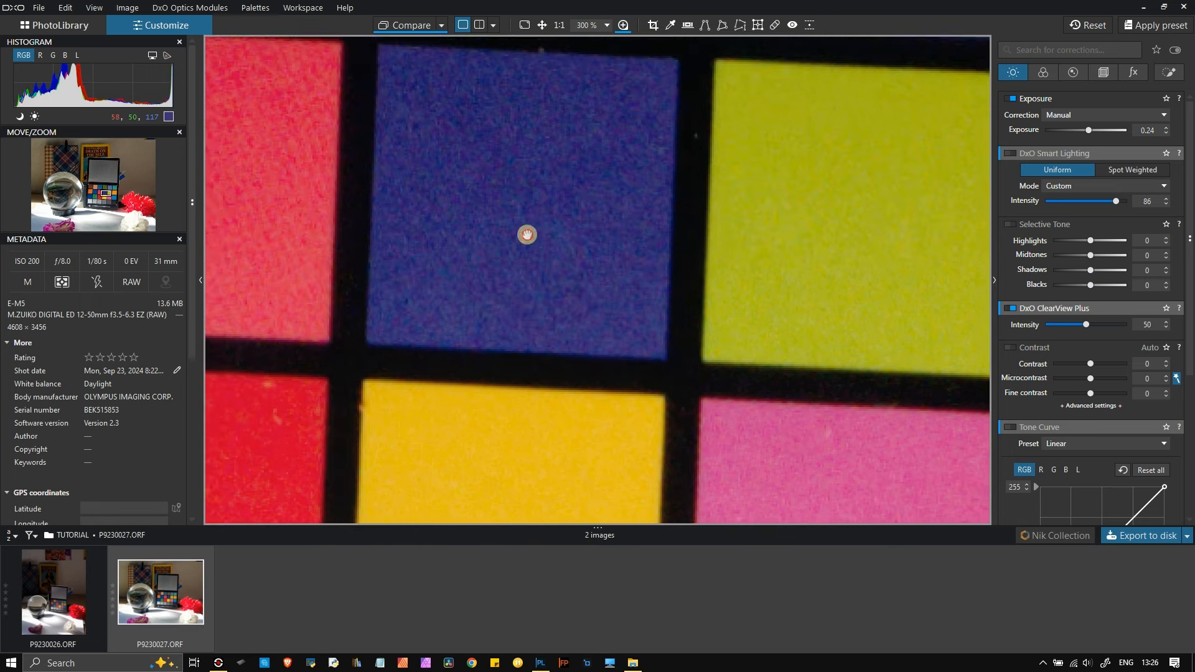
{"action": "scroll", "coordinate": [554, 304], "scroll_direction": "up", "scroll_amount": 2}
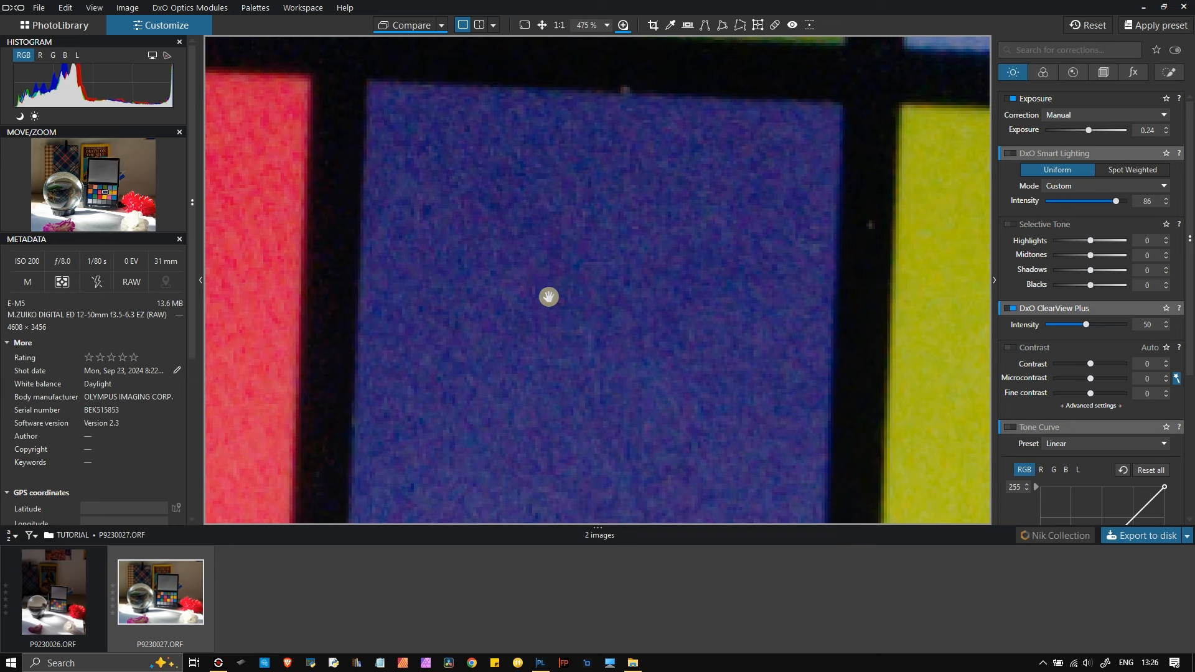
{"action": "scroll", "coordinate": [548, 296], "scroll_direction": "down", "scroll_amount": 2}
{"action": "left_click_drag", "start_coordinate": [454, 307], "coordinate": [797, 315]}
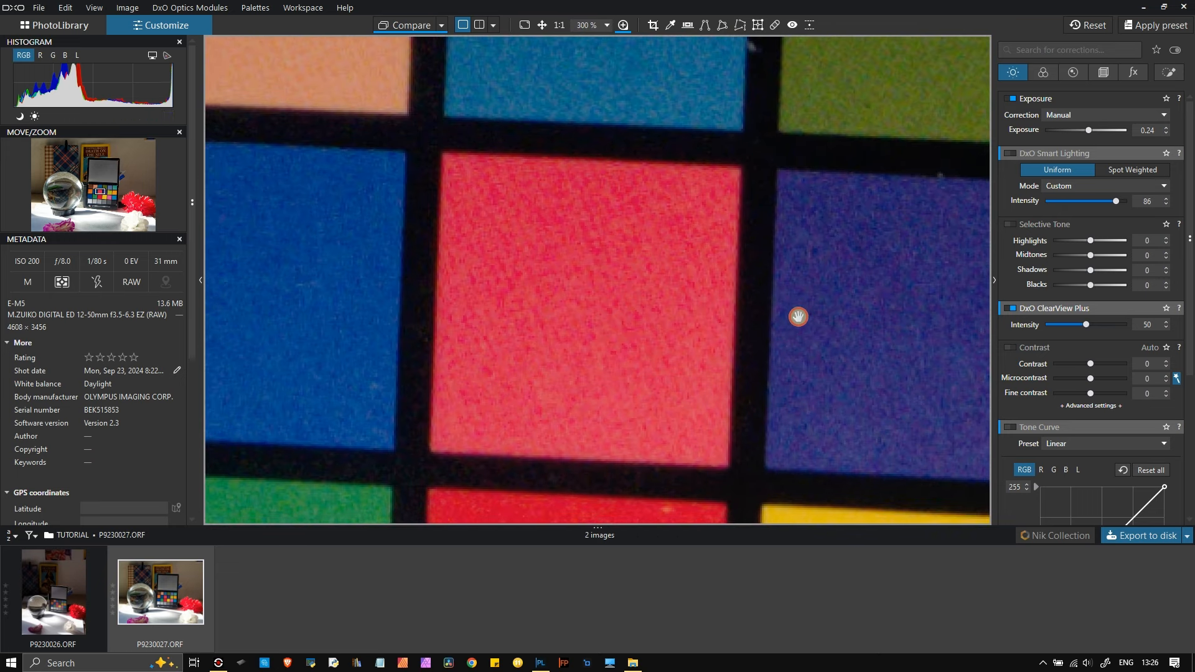
{"action": "left_click", "coordinate": [1013, 310]}
{"action": "left_click", "coordinate": [1013, 309]}
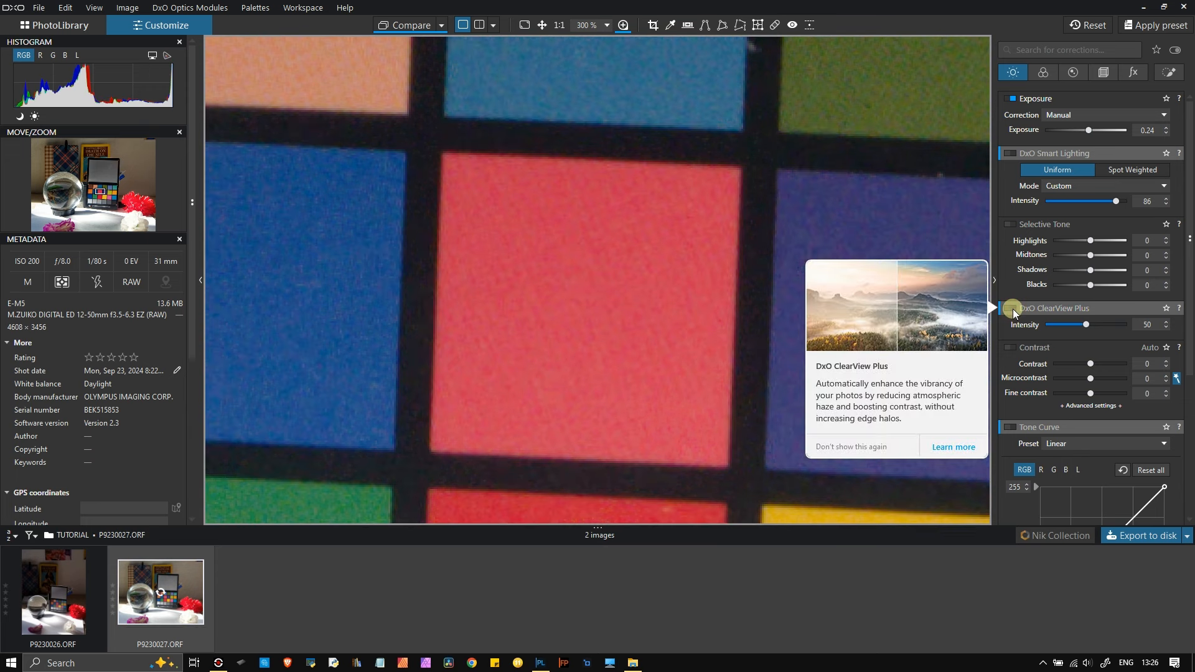
{"action": "left_click", "coordinate": [1013, 308]}
{"action": "left_click", "coordinate": [1013, 308]}
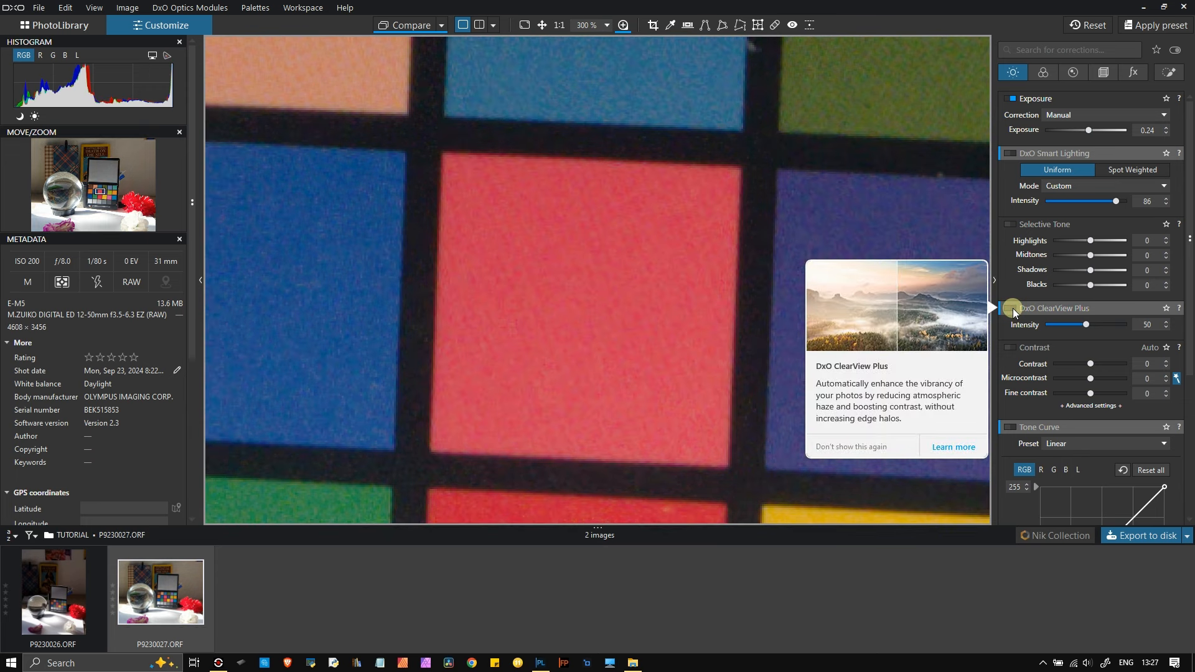
{"action": "left_click", "coordinate": [1013, 308]}
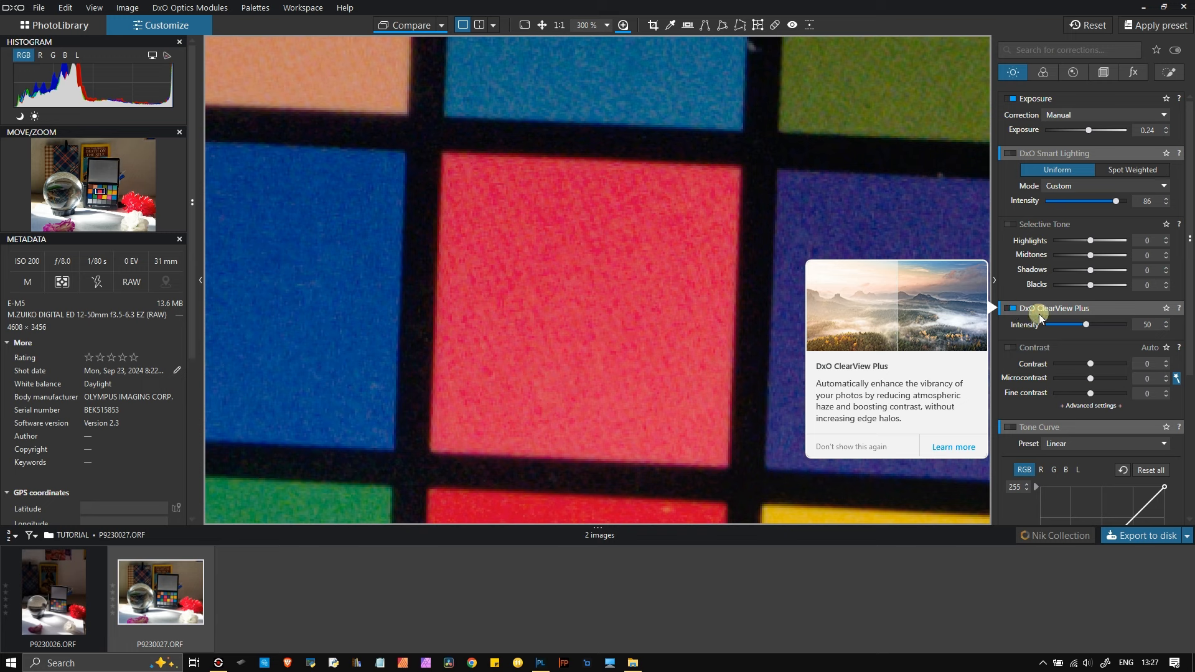
- Try ClearView Plus at intensity 100, check the colour card at 100% zoom, and lower the intensity to 0
{"action": "left_click_drag", "start_coordinate": [1083, 328], "coordinate": [1130, 327]}
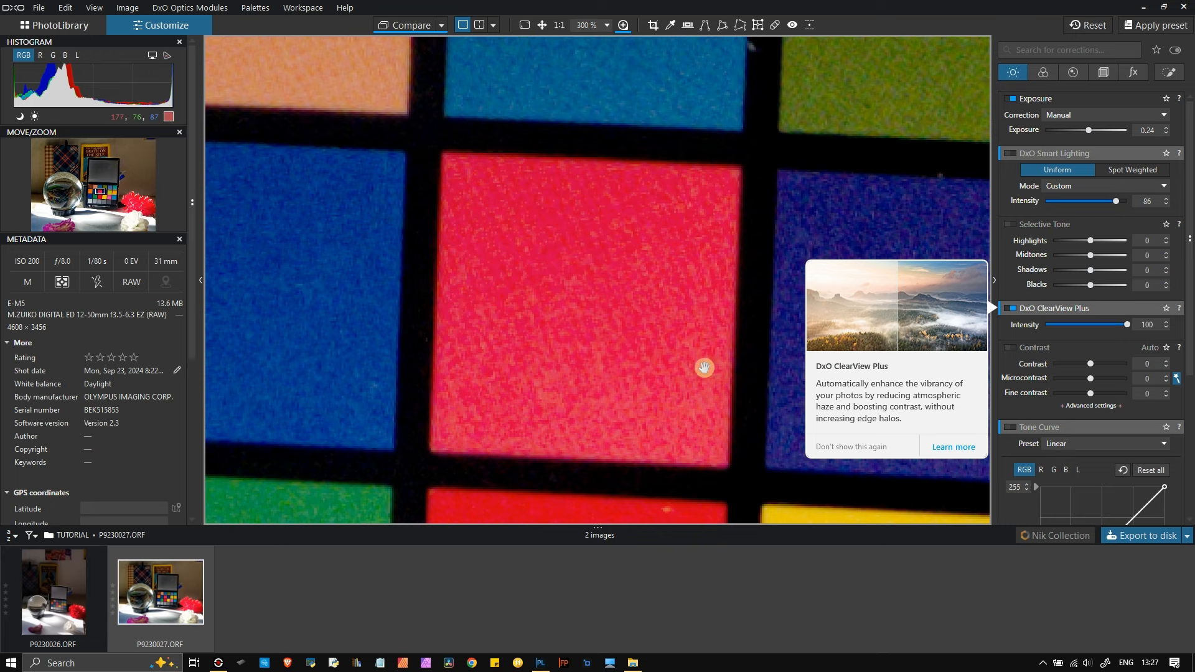
{"action": "scroll", "coordinate": [541, 323], "scroll_direction": "down", "scroll_amount": 4}
{"action": "left_click_drag", "start_coordinate": [564, 395], "coordinate": [574, 146]}
{"action": "scroll", "coordinate": [574, 212], "scroll_direction": "up", "scroll_amount": 2}
{"action": "scroll", "coordinate": [574, 212], "scroll_direction": "down", "scroll_amount": 1}
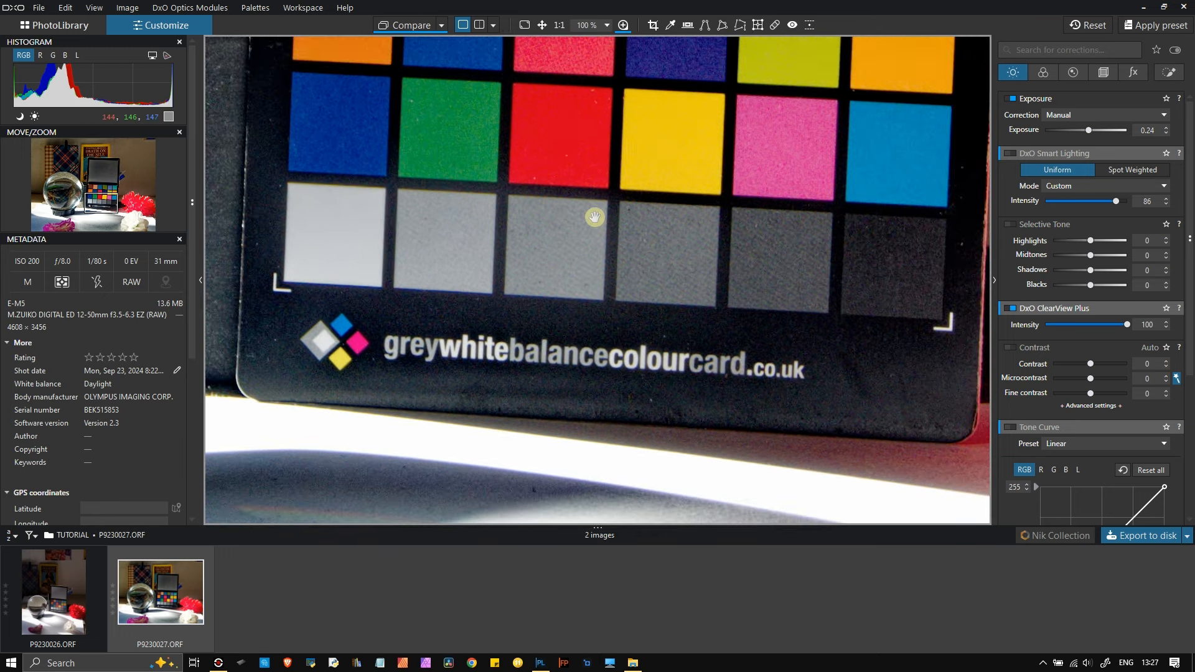
{"action": "left_click_drag", "start_coordinate": [505, 180], "coordinate": [492, 275]}
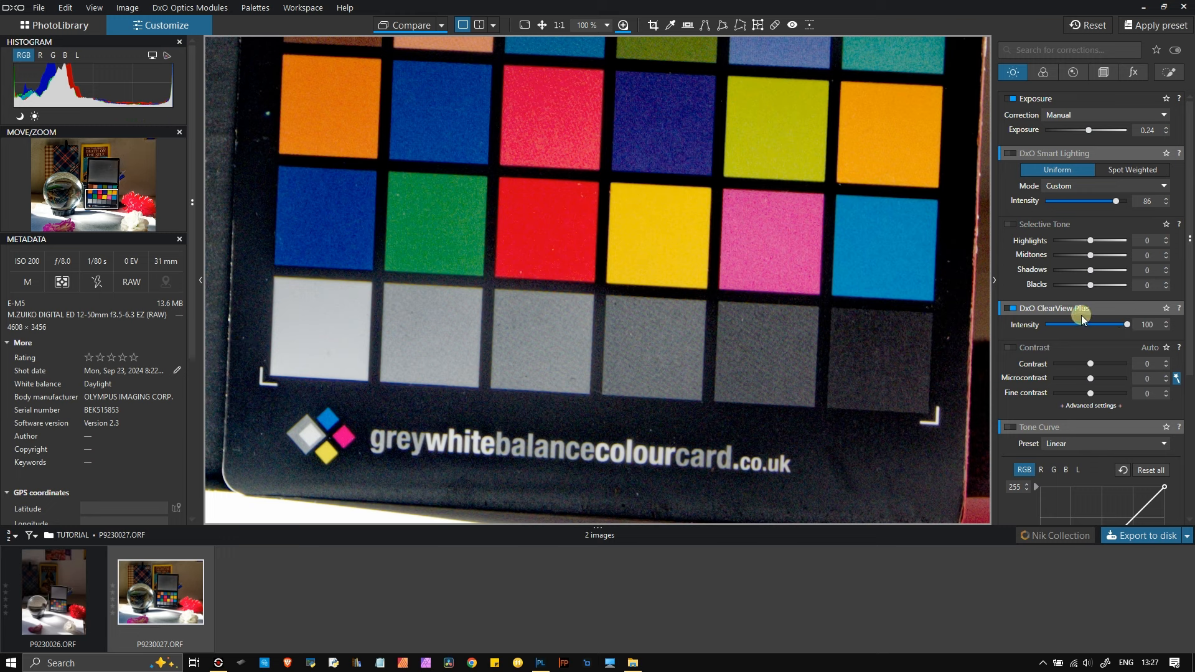
{"action": "left_click_drag", "start_coordinate": [1127, 324], "coordinate": [1045, 335]}
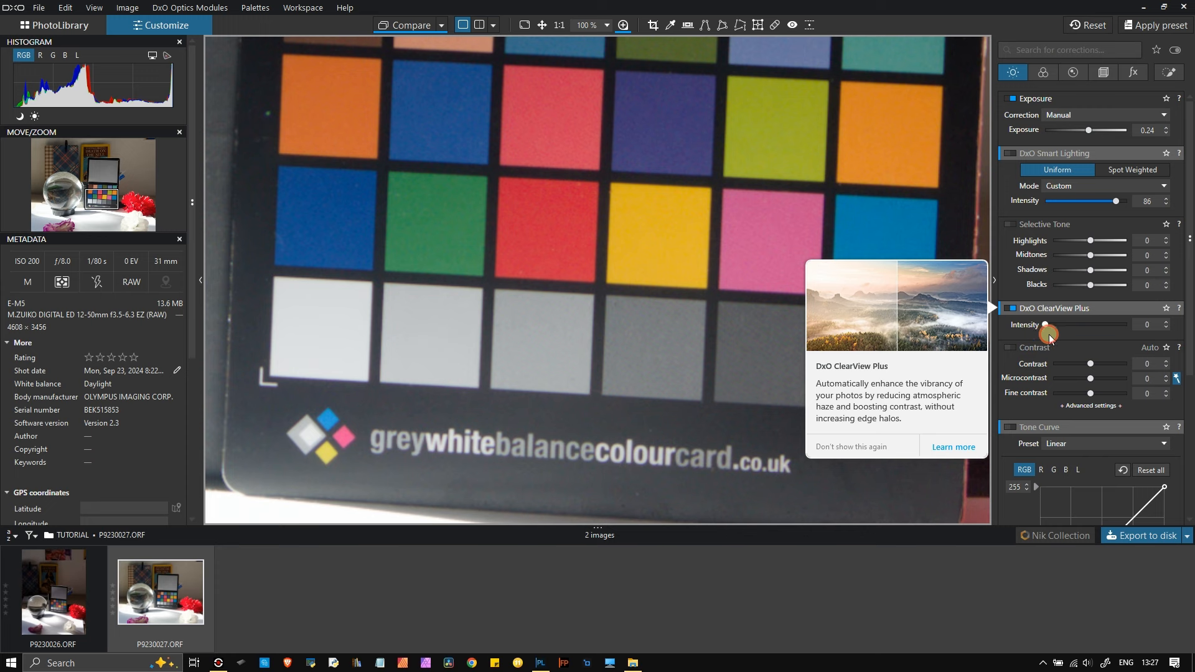
- Compare ClearView Plus on and off at intensity 100, and turn off the feature highlight pop-ups
{"action": "left_click_drag", "start_coordinate": [1044, 335], "coordinate": [1128, 339]}
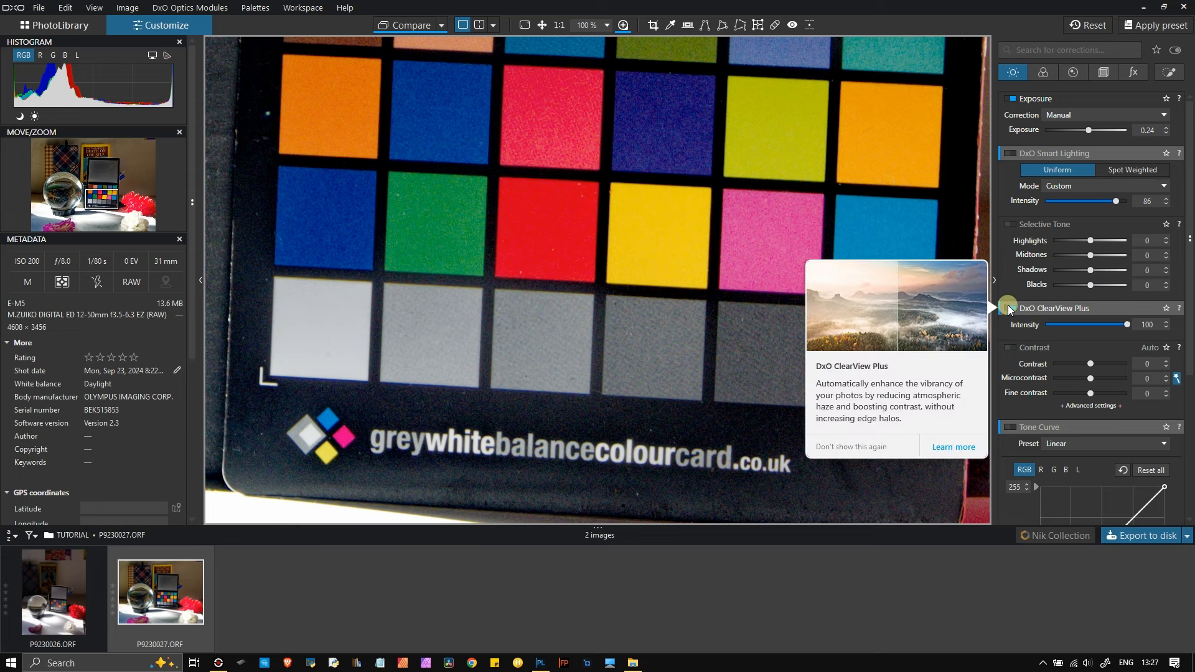
{"action": "left_click", "coordinate": [1008, 308]}
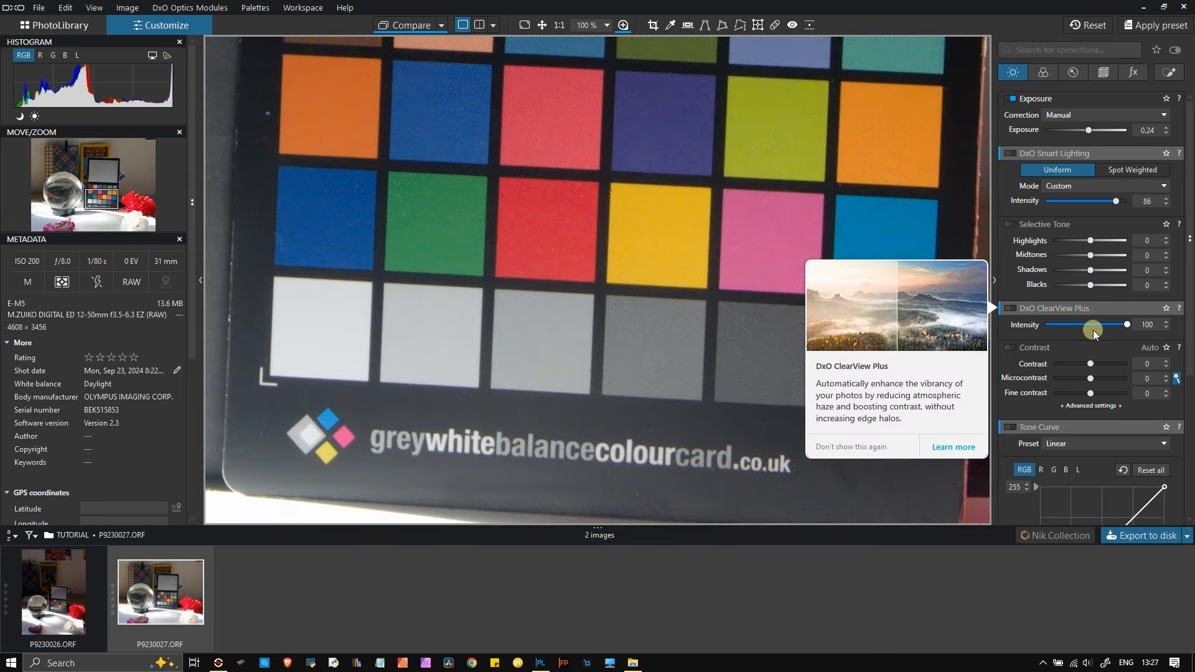
{"action": "left_click", "coordinate": [896, 445]}
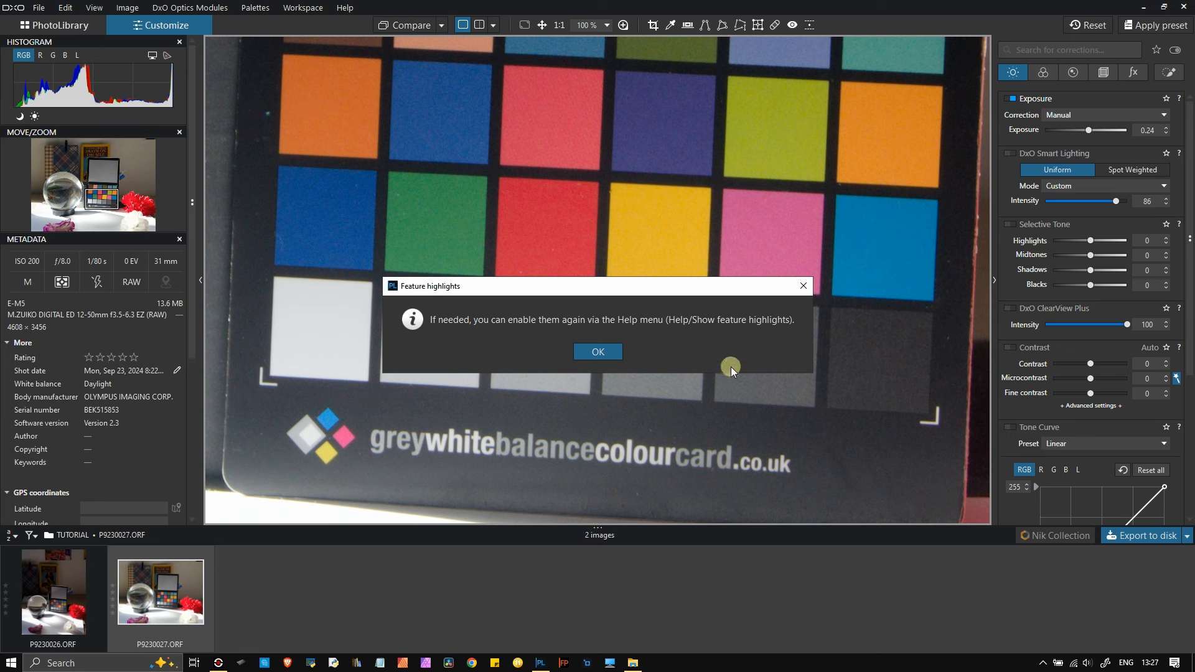
{"action": "left_click", "coordinate": [601, 352]}
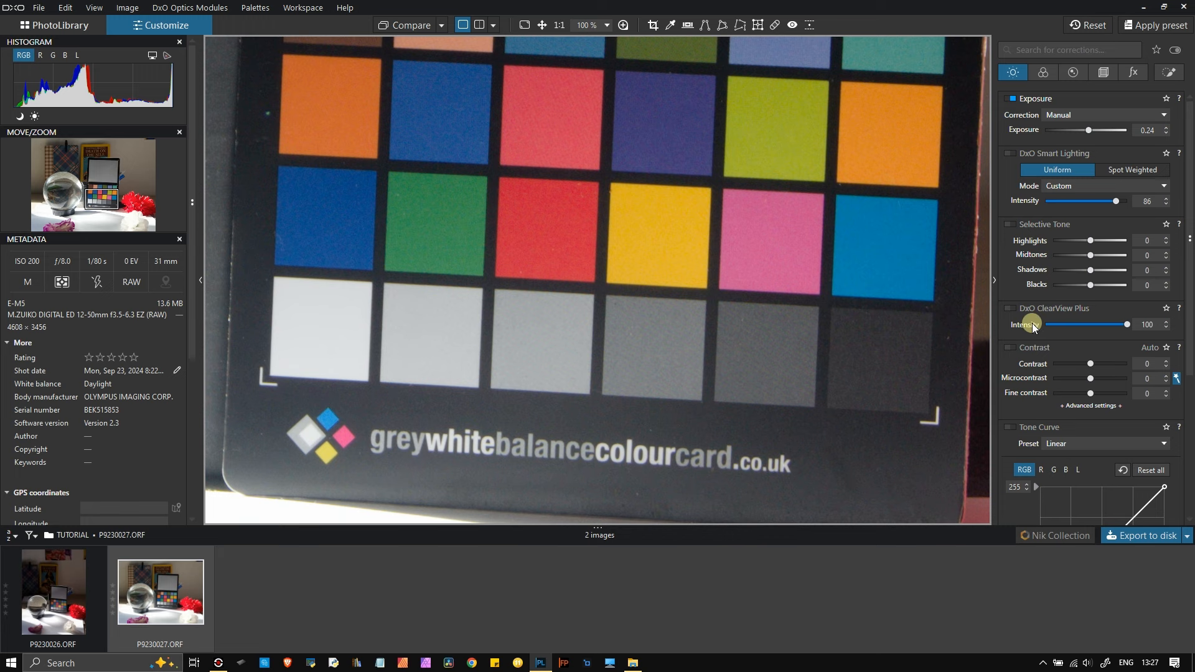
{"action": "left_click", "coordinate": [1009, 308]}
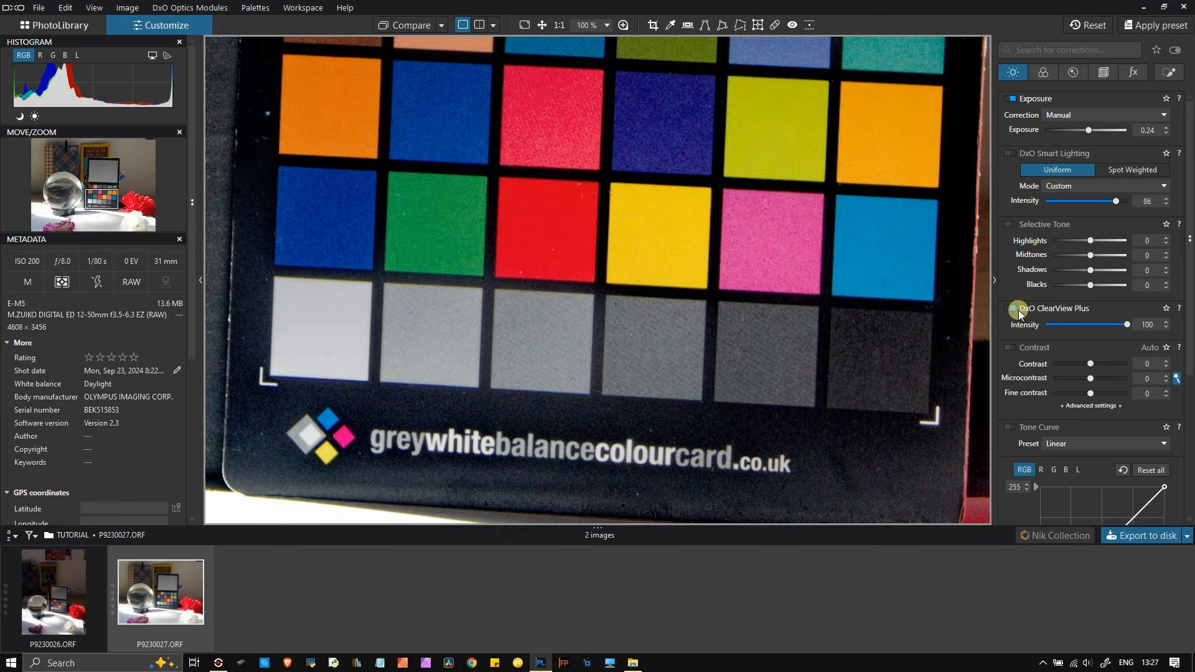
- Try ClearView Plus at intensity 22 and check the colour card's upper patches
{"action": "left_click", "coordinate": [1070, 325]}
{"action": "left_click_drag", "start_coordinate": [1069, 325], "coordinate": [1062, 327]}
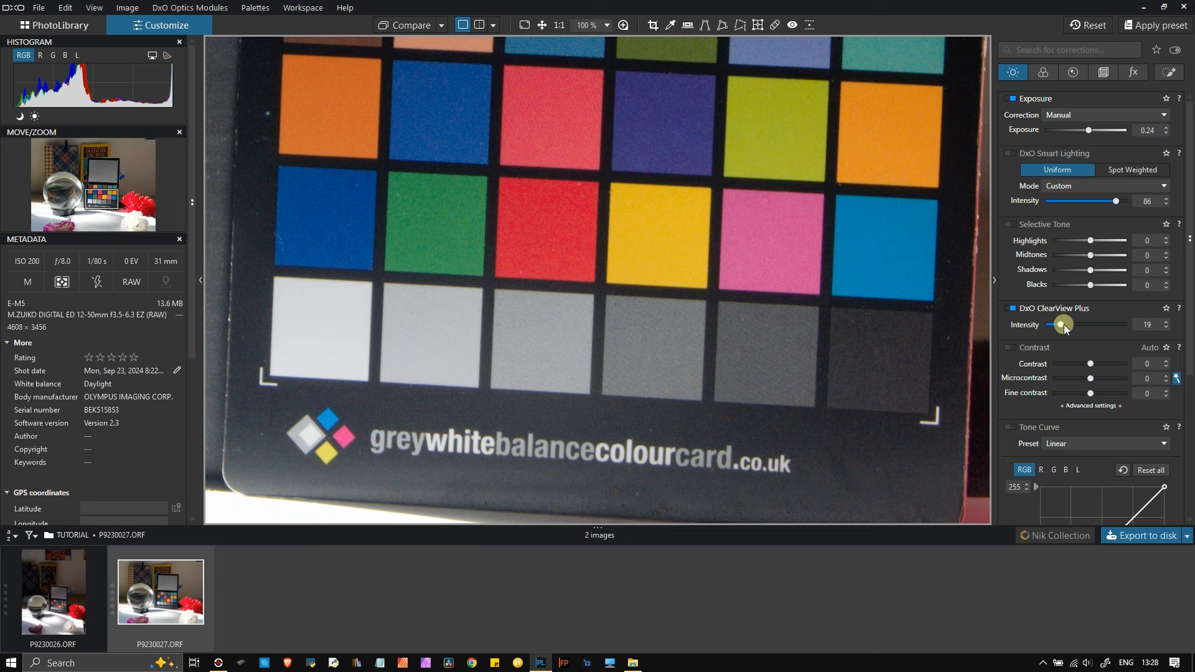
{"action": "left_click_drag", "start_coordinate": [1063, 324], "coordinate": [1063, 331]}
{"action": "left_click_drag", "start_coordinate": [843, 107], "coordinate": [781, 256]}
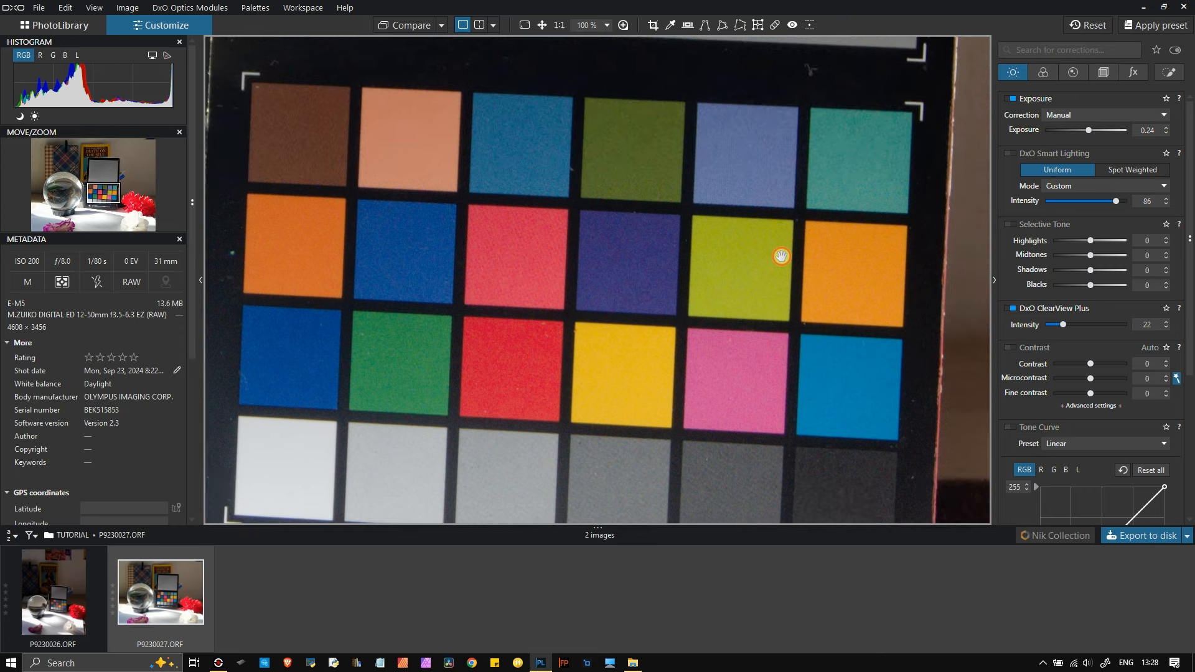
- Set ClearView Plus to intensity 36, compare it on and off with the monitor gamut warning shown, and switch both off
{"action": "left_click", "coordinate": [149, 56]}
{"action": "left_click", "coordinate": [1010, 310]}
{"action": "left_click", "coordinate": [1075, 326]}
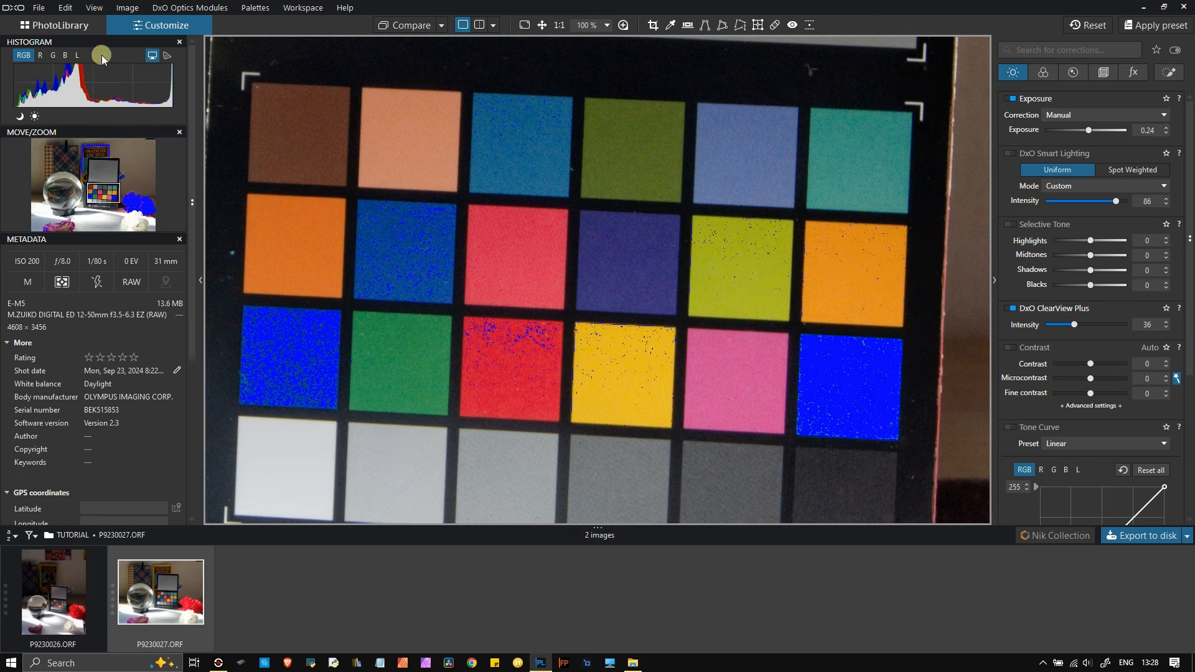
{"action": "left_click", "coordinate": [1010, 309]}
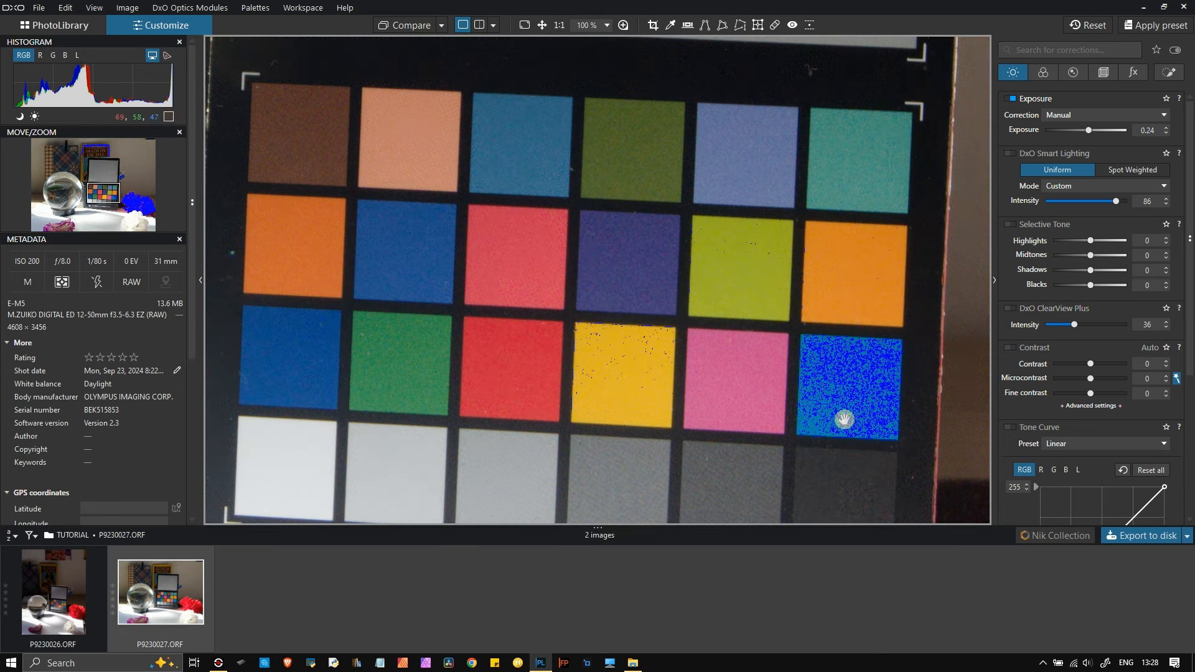
{"action": "left_click", "coordinate": [1009, 309]}
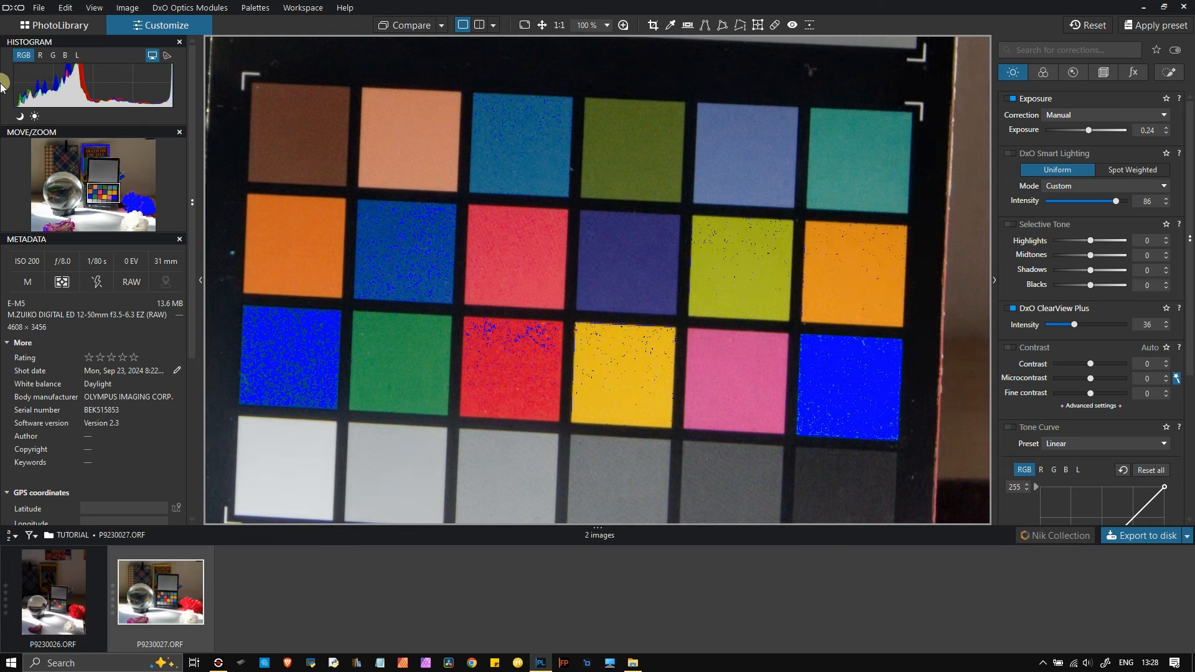
{"action": "left_click", "coordinate": [1009, 309]}
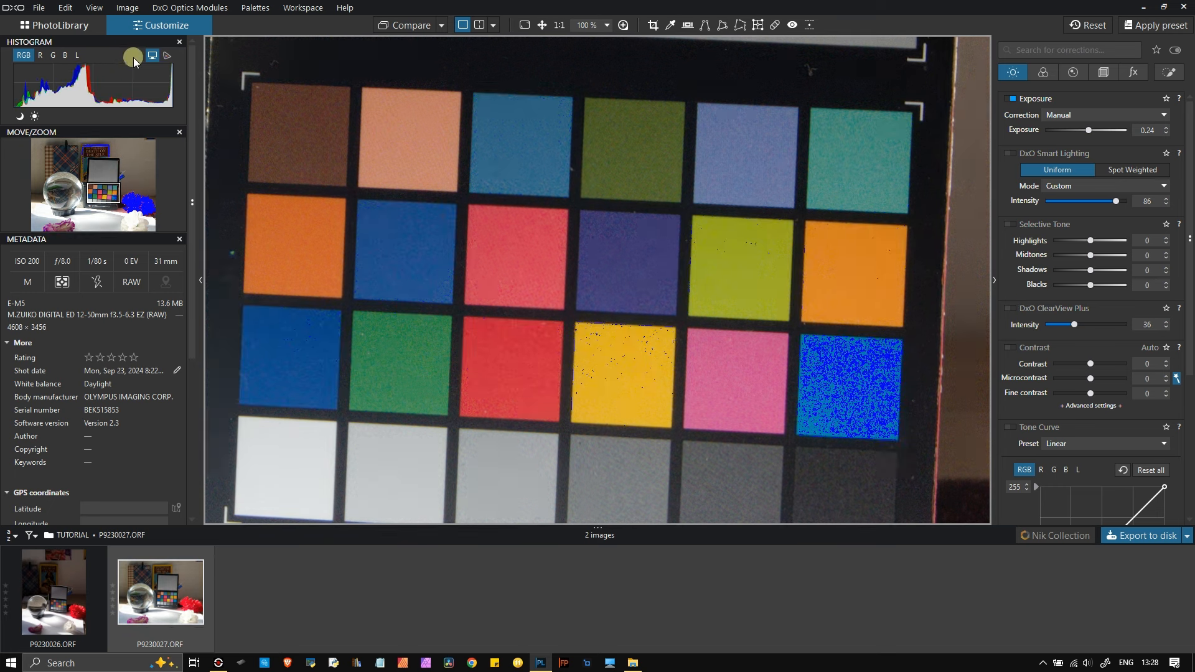
{"action": "left_click", "coordinate": [154, 57]}
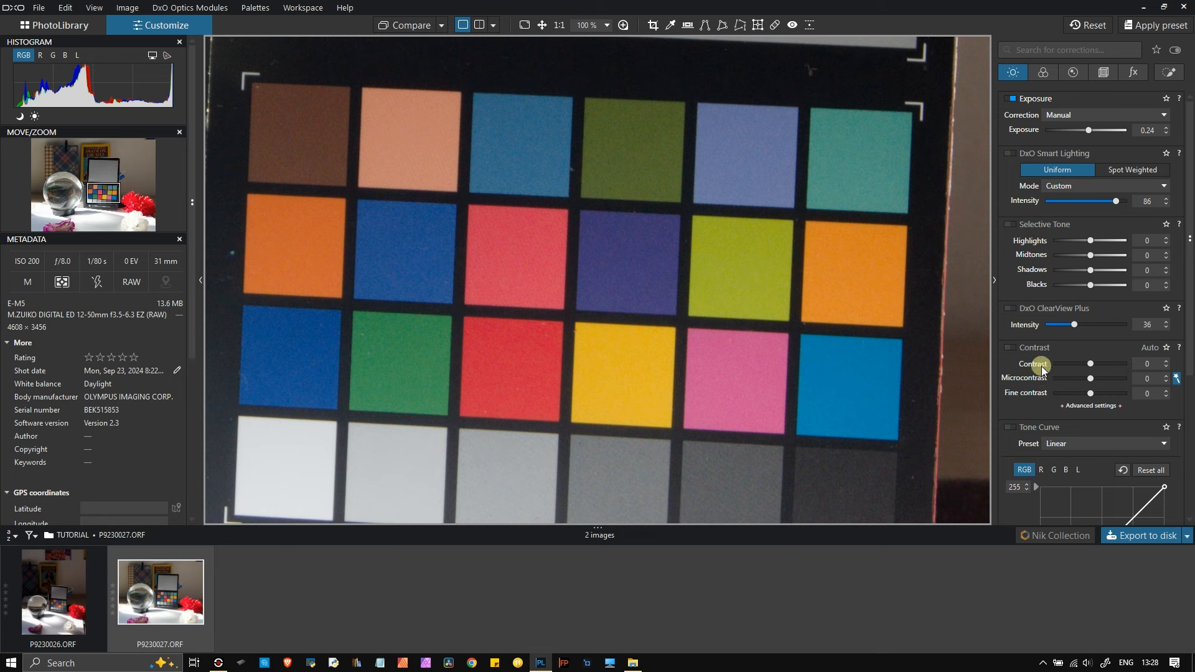
- Enable the Contrast correction, try its automatic microcontrast, and set Microcontrast to -1
{"action": "left_click_drag", "start_coordinate": [880, 414], "coordinate": [867, 275]}
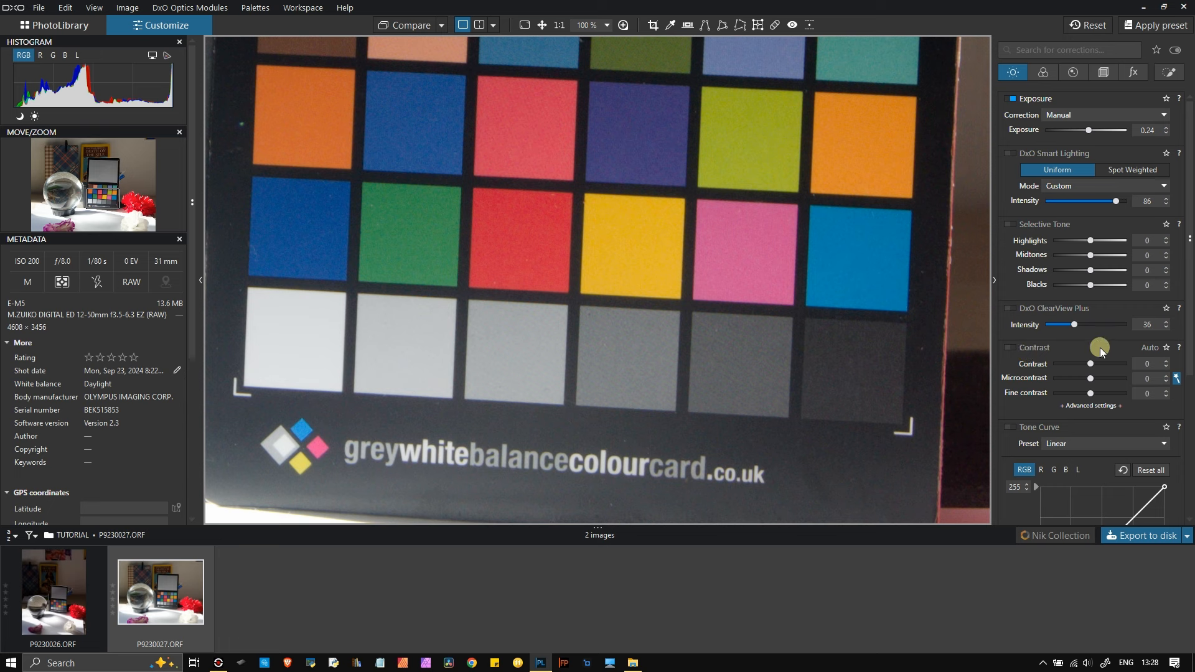
{"action": "left_click", "coordinate": [1010, 350]}
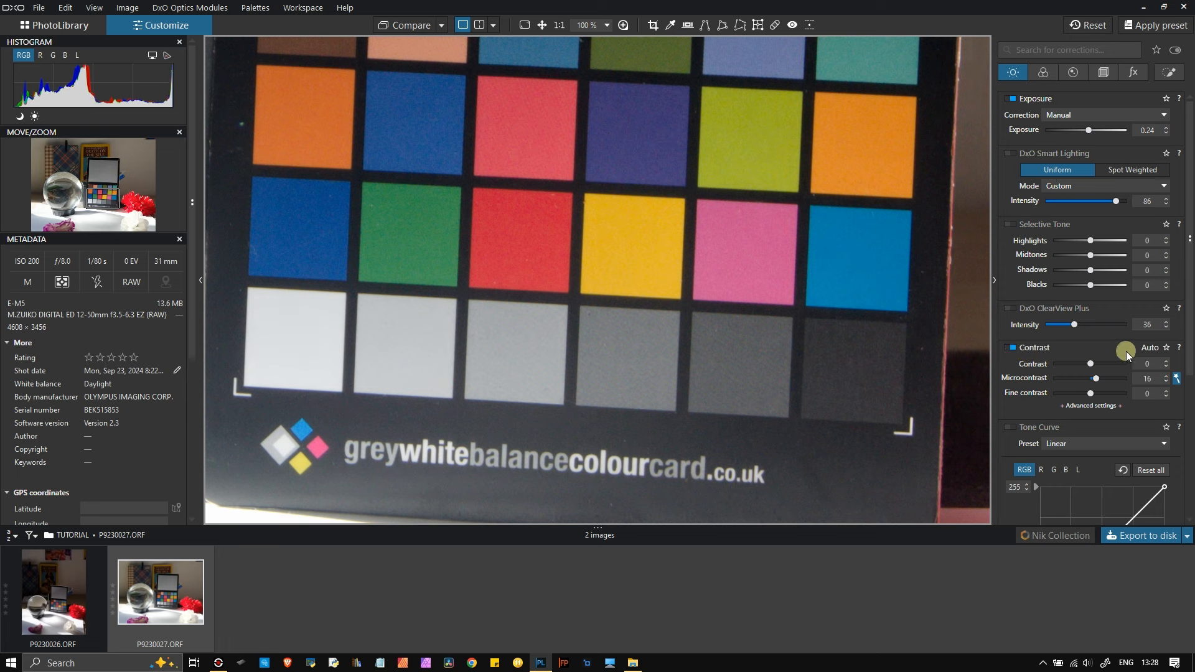
{"action": "left_click", "coordinate": [1095, 380]}
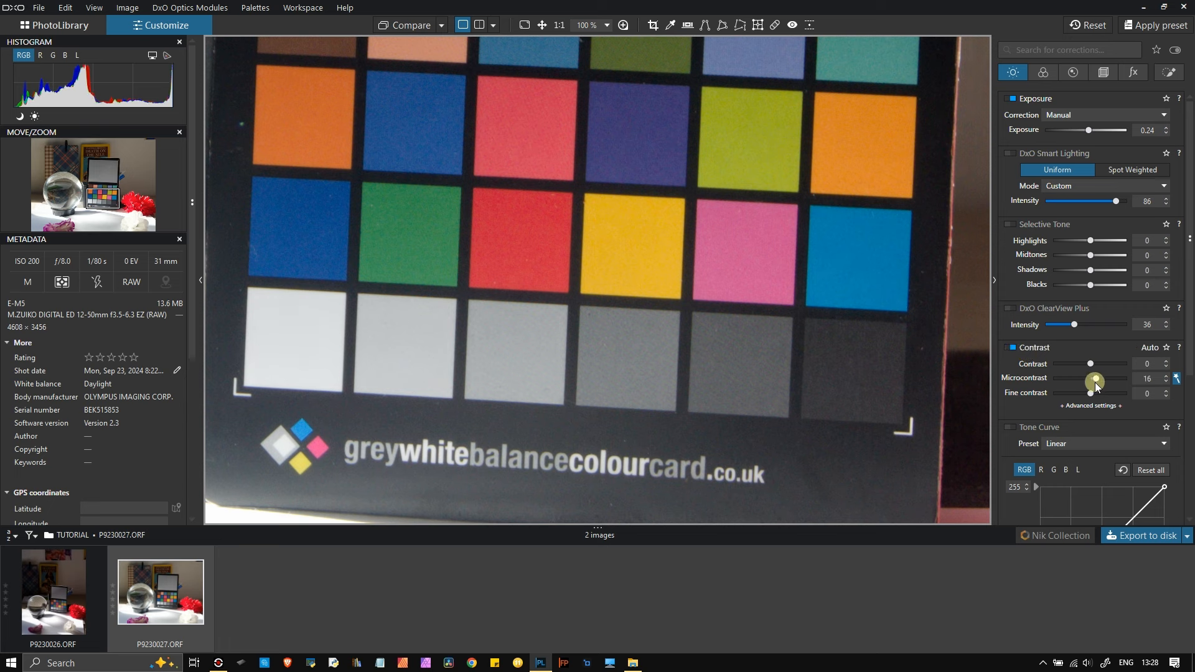
{"action": "left_click", "coordinate": [1151, 348]}
{"action": "left_click", "coordinate": [1152, 348]}
{"action": "left_click", "coordinate": [1013, 347]}
{"action": "left_click", "coordinate": [1013, 347]}
{"action": "left_click_drag", "start_coordinate": [1093, 380], "coordinate": [1089, 381]}
- Try Contrast at -100 and 100, checking the patches with the monitor gamut warning, and set it to 1
{"action": "left_click_drag", "start_coordinate": [643, 254], "coordinate": [645, 361]}
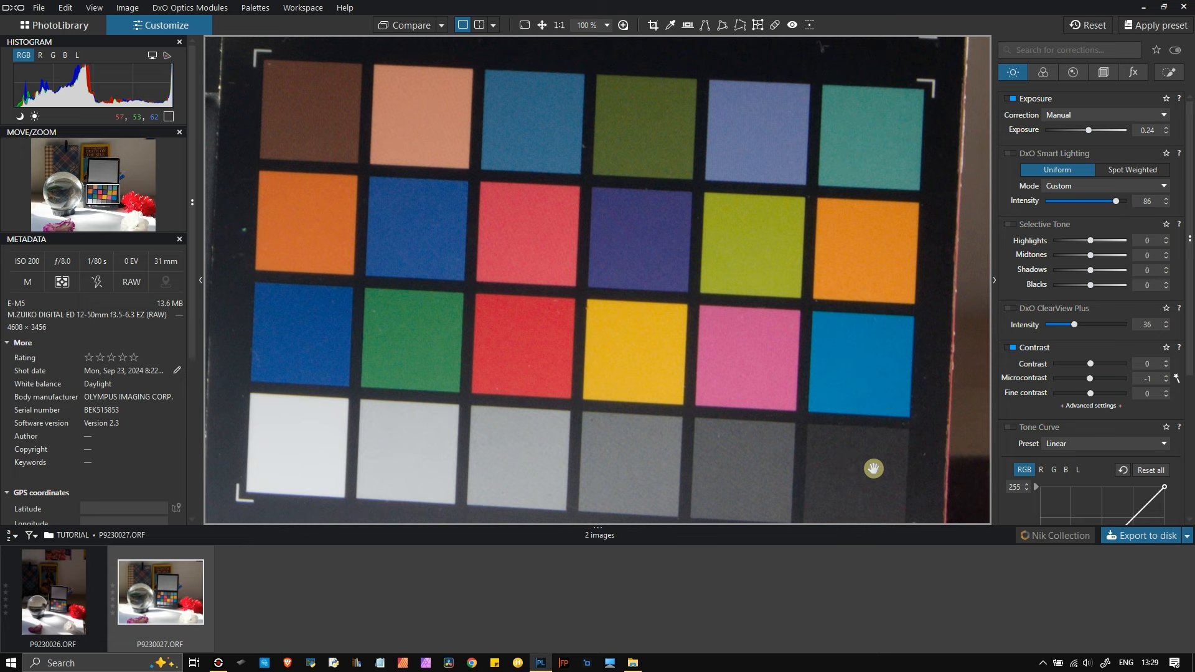
{"action": "left_click_drag", "start_coordinate": [870, 470], "coordinate": [874, 456]}
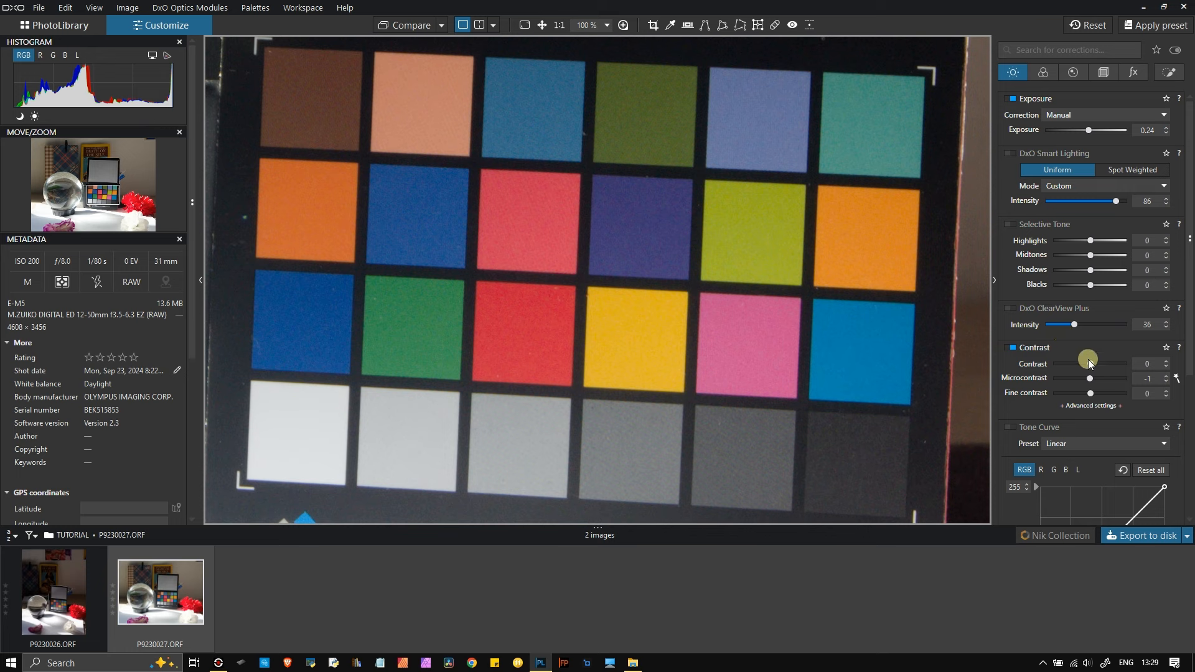
{"action": "left_click_drag", "start_coordinate": [1092, 363], "coordinate": [1044, 367]}
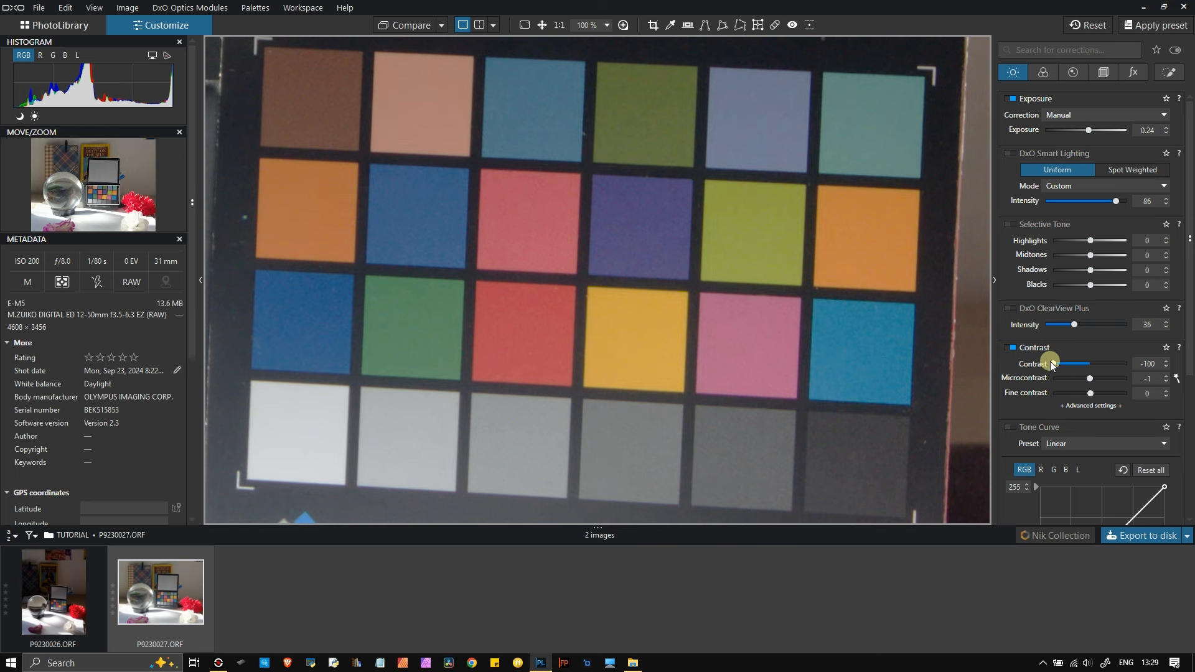
{"action": "left_click_drag", "start_coordinate": [1053, 366], "coordinate": [1130, 366]}
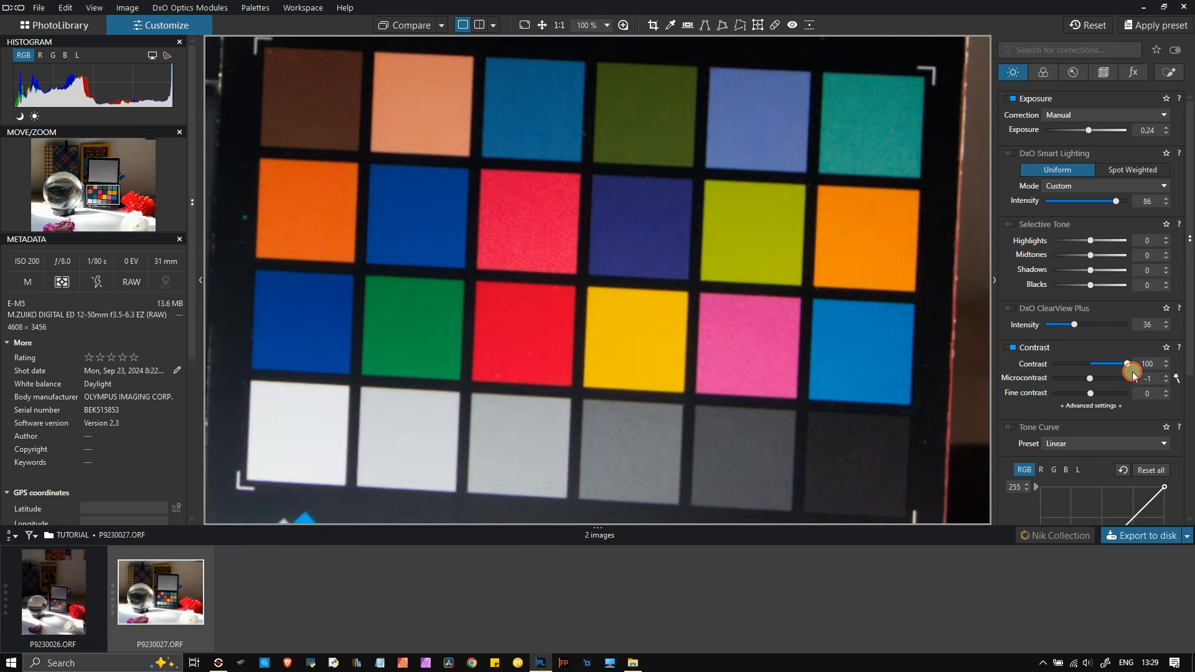
{"action": "left_click", "coordinate": [152, 55]}
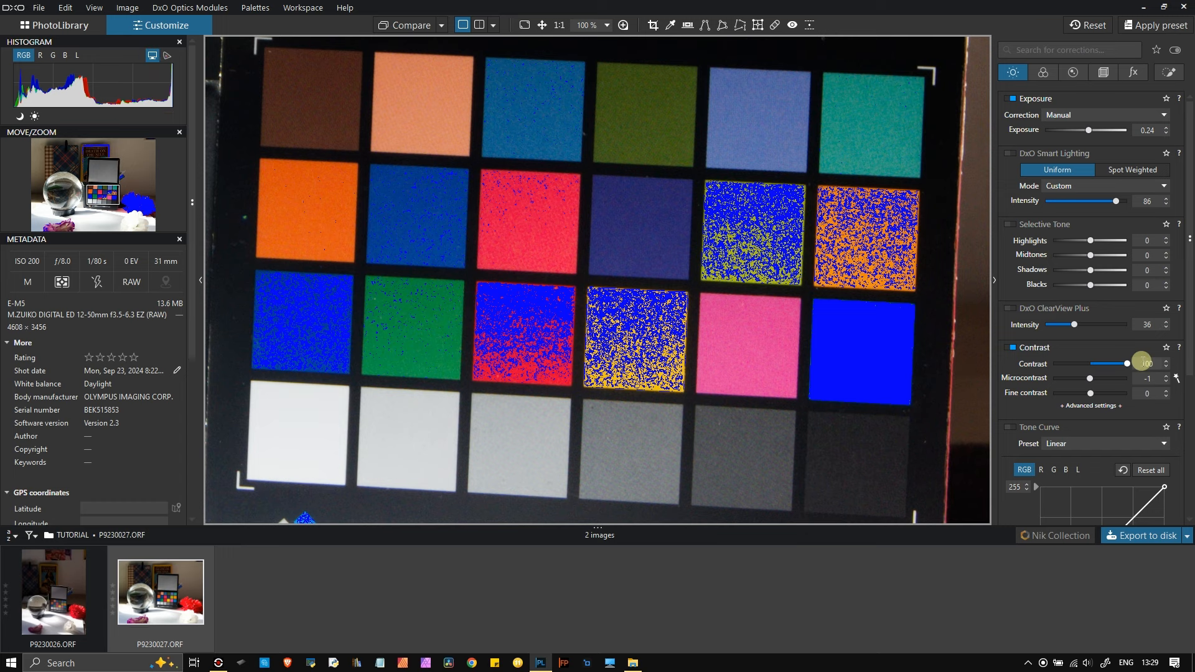
{"action": "mouse_move", "coordinate": [1128, 365]}
{"action": "left_mouse_down"}
{"action": "mouse_move", "coordinate": [1035, 368]}
{"action": "mouse_move", "coordinate": [1147, 361]}
{"action": "left_mouse_up"}
{"action": "left_click", "coordinate": [152, 56]}
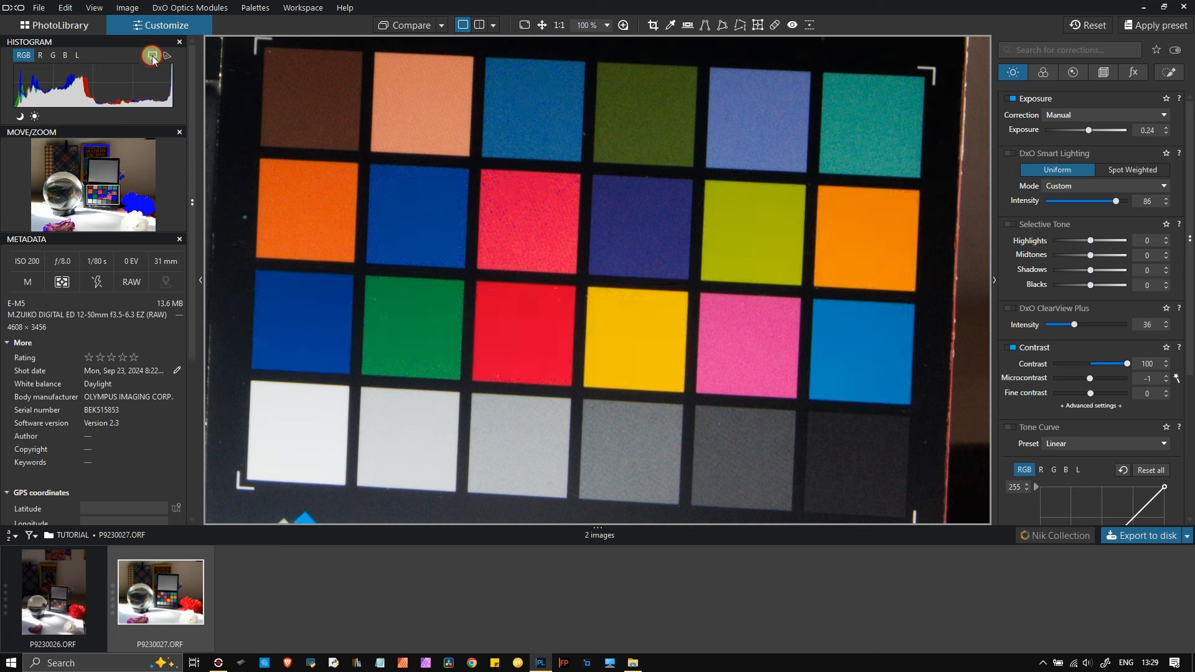
{"action": "left_click", "coordinate": [1091, 366]}
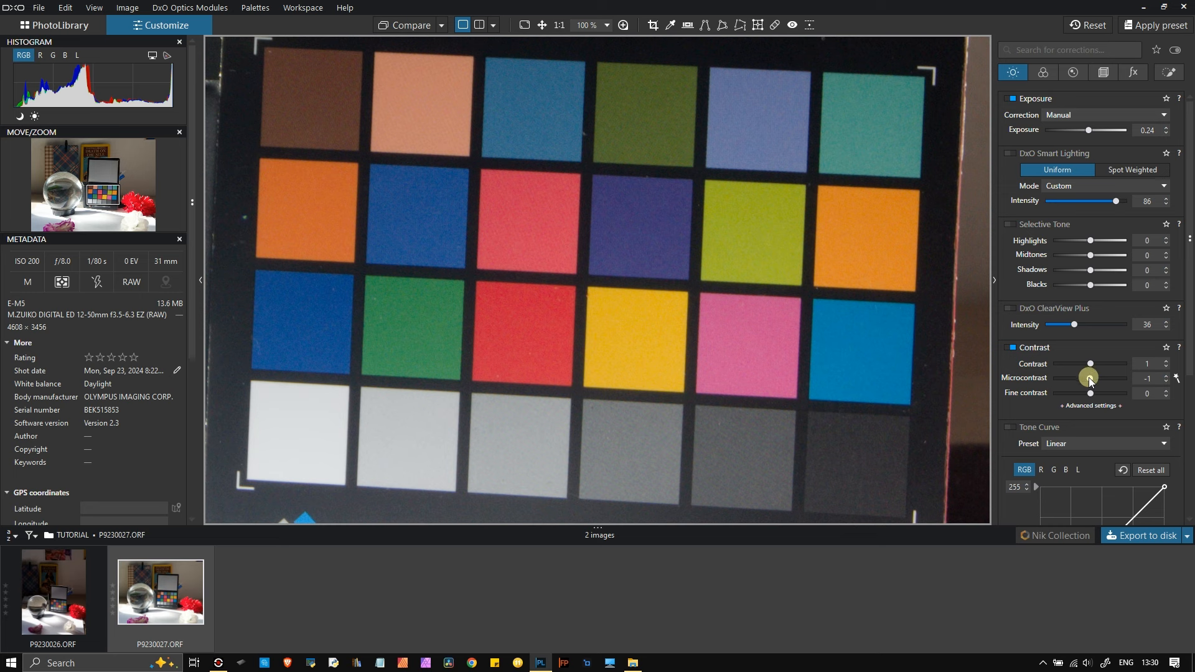
- Try Microcontrast at 100 and -100, examining the green patch and the whole photo, and set it to -41
{"action": "left_click_drag", "start_coordinate": [1089, 379], "coordinate": [1159, 384]}
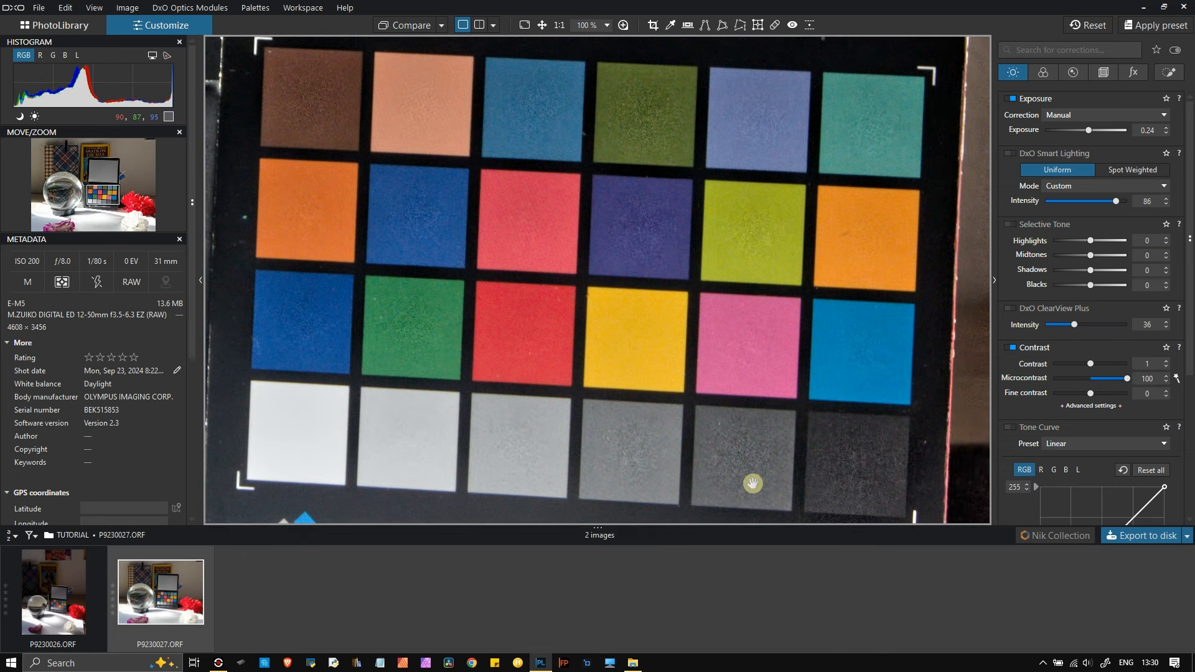
{"action": "scroll", "coordinate": [409, 324], "scroll_direction": "up", "scroll_amount": 5}
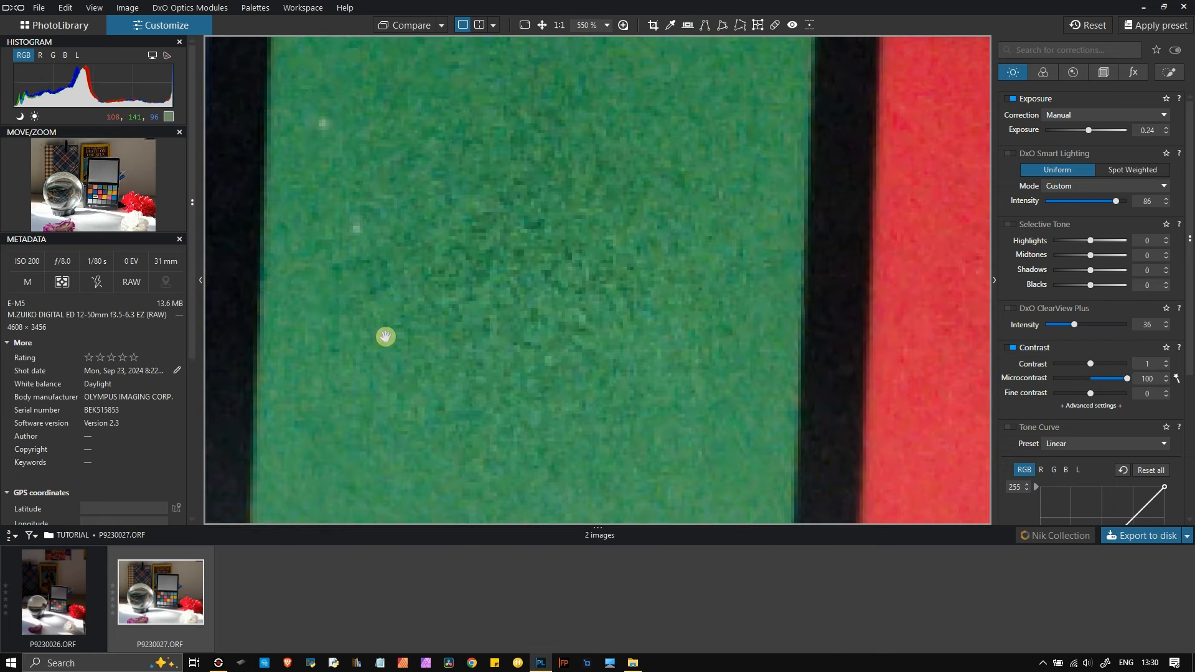
{"action": "scroll", "coordinate": [385, 336], "scroll_direction": "down", "scroll_amount": 2}
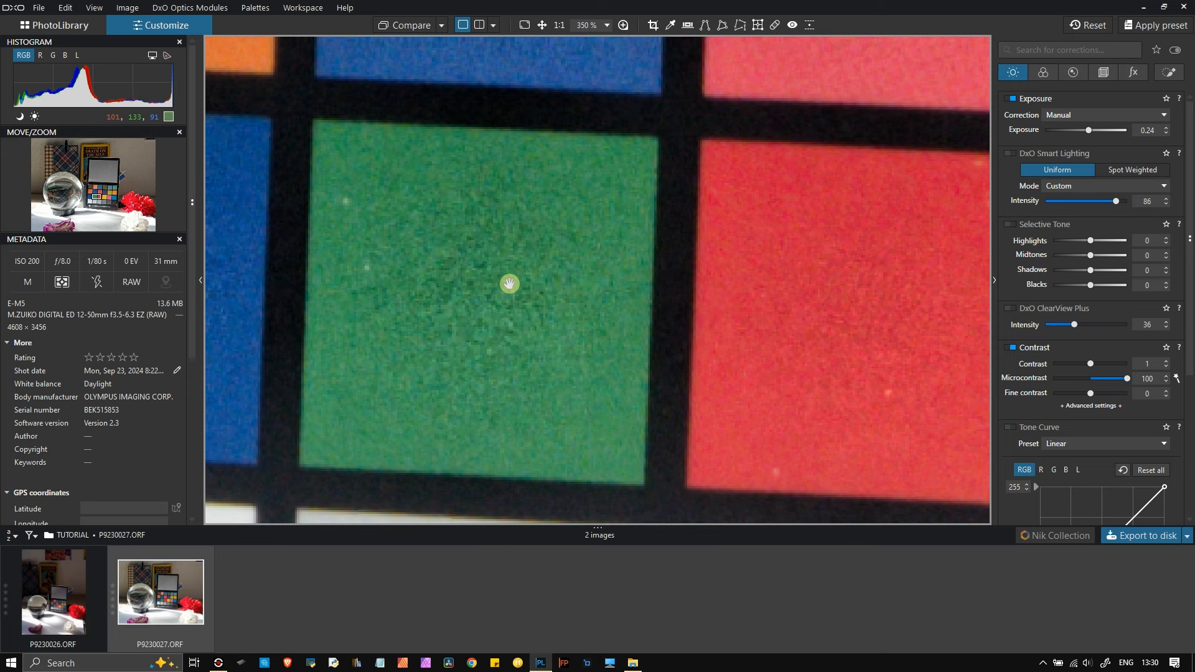
{"action": "scroll", "coordinate": [531, 309], "scroll_direction": "down", "scroll_amount": 2}
{"action": "scroll", "coordinate": [531, 309], "scroll_direction": "down", "scroll_amount": 1}
{"action": "left_click_drag", "start_coordinate": [729, 229], "coordinate": [725, 272]}
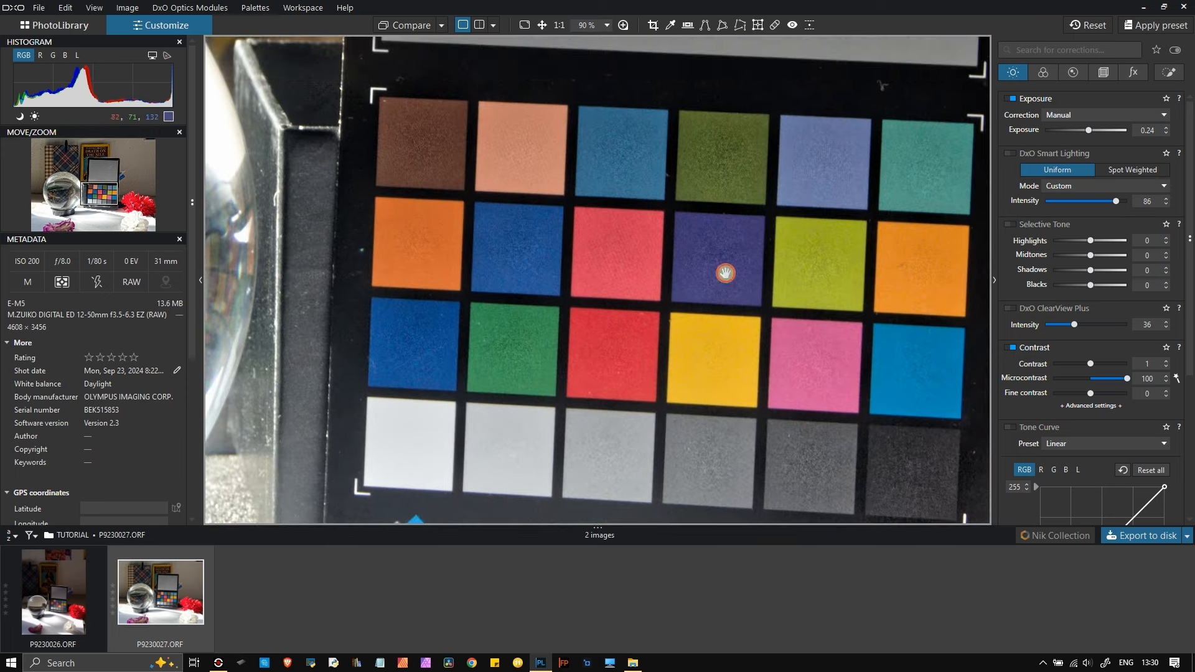
{"action": "scroll", "coordinate": [505, 195], "scroll_direction": "down", "scroll_amount": 3}
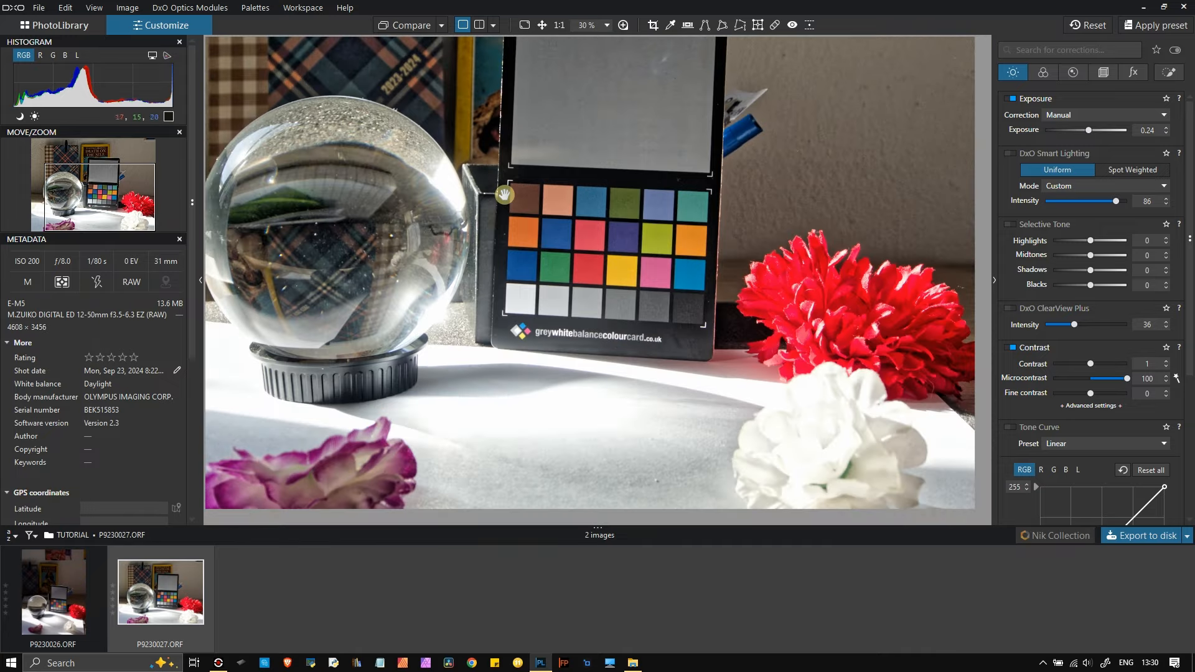
{"action": "scroll", "coordinate": [311, 242], "scroll_direction": "down", "scroll_amount": 2}
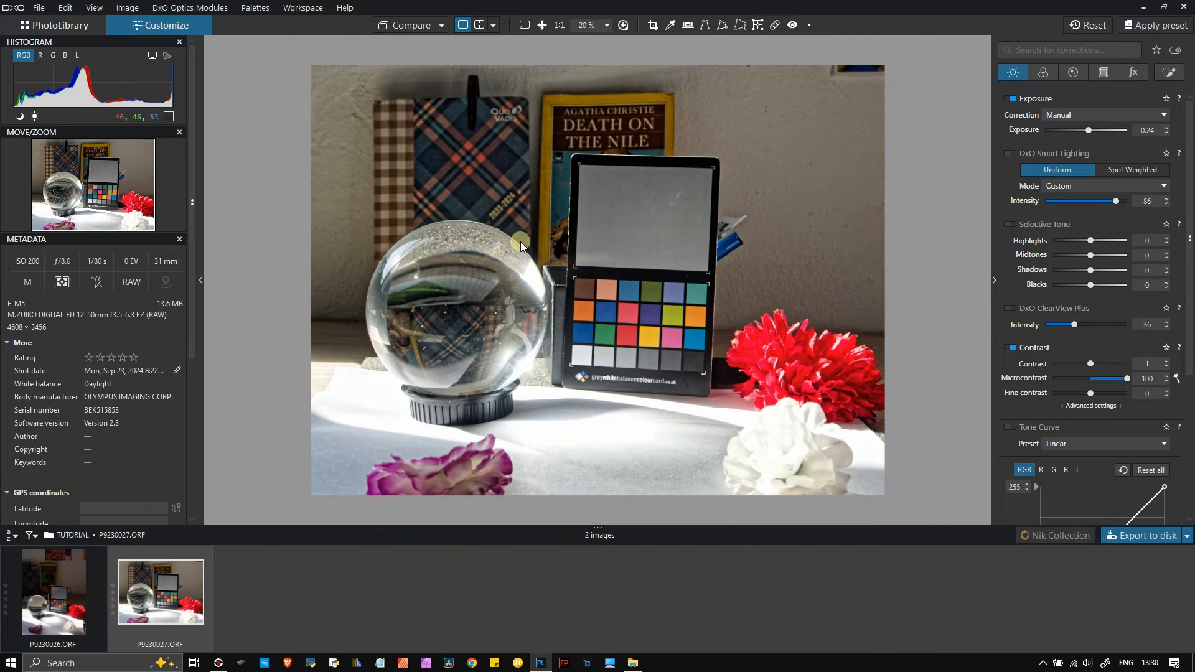
{"action": "scroll", "coordinate": [617, 263], "scroll_direction": "up", "scroll_amount": 1}
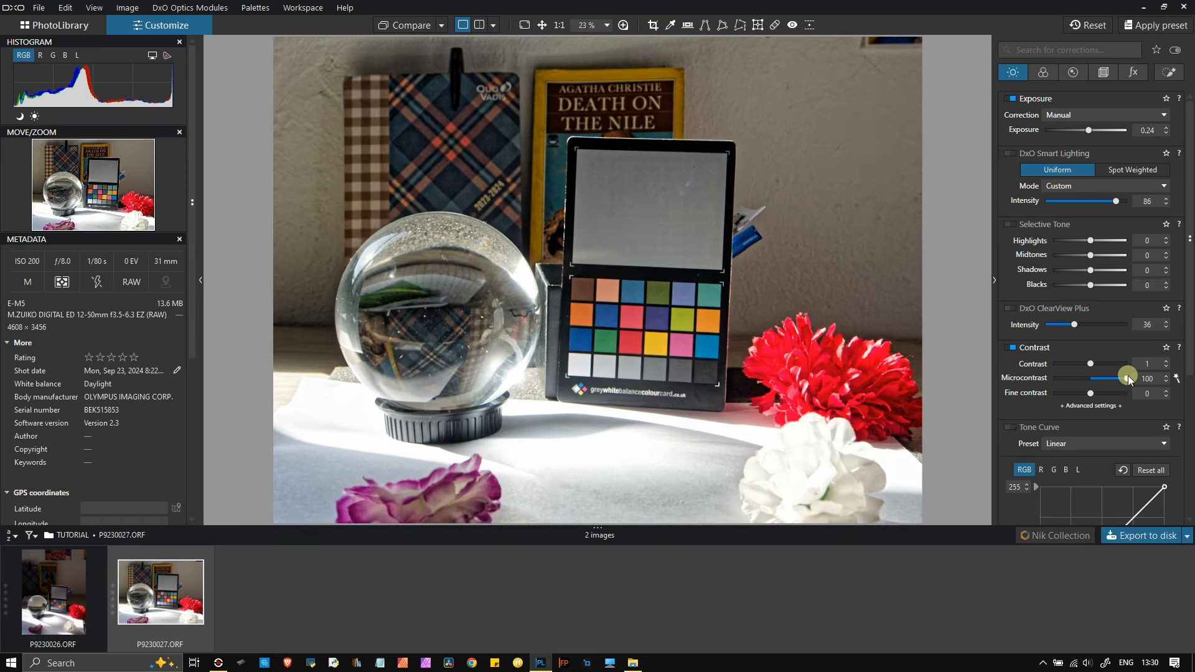
{"action": "left_click_drag", "start_coordinate": [1126, 381], "coordinate": [957, 379]}
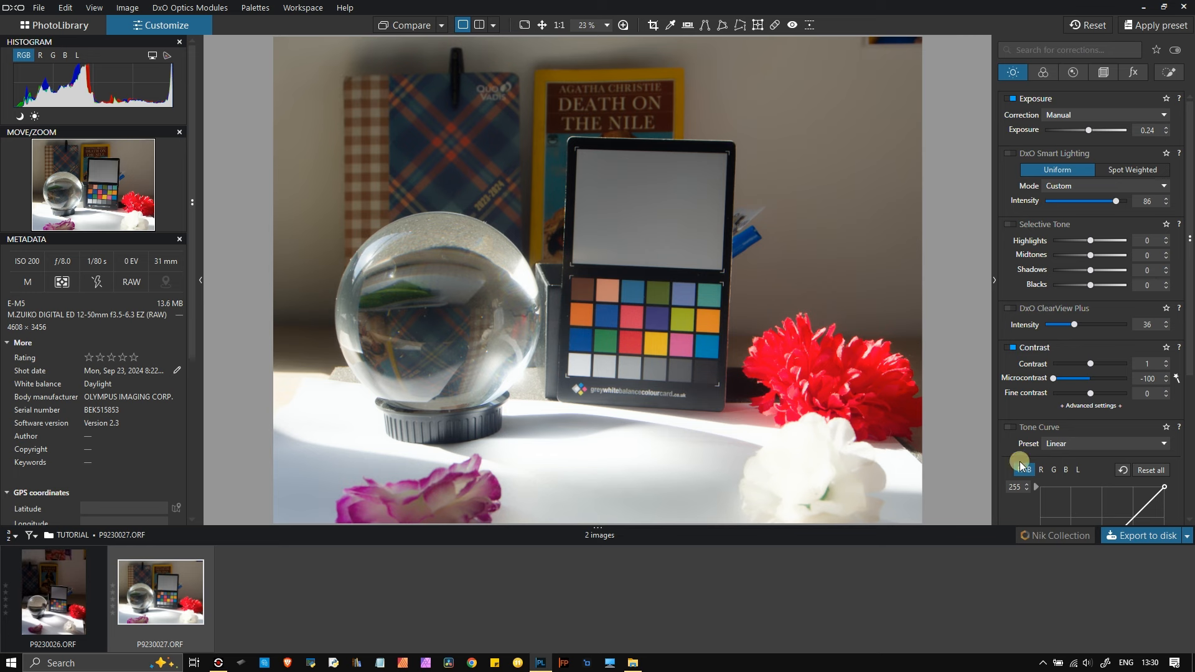
{"action": "left_click_drag", "start_coordinate": [1061, 387], "coordinate": [1075, 383]}
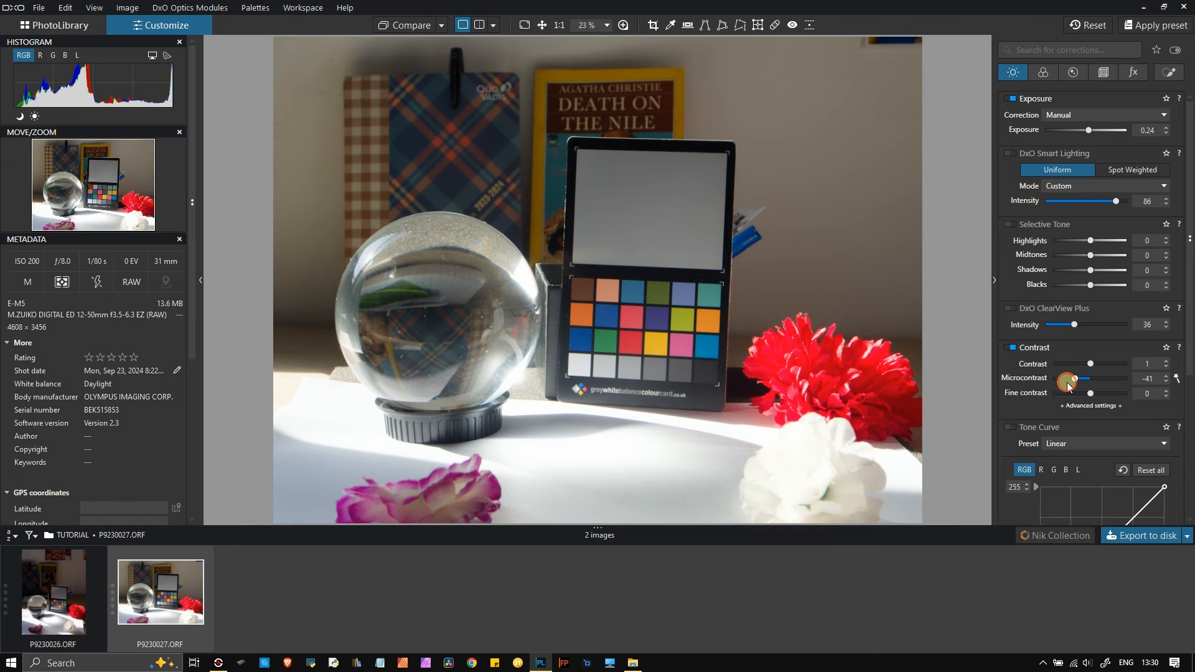
- Open the Woman Portrait folder from the drive-download folder under PORTRAIT in the PhotoLibrary
{"action": "left_click", "coordinate": [65, 23]}
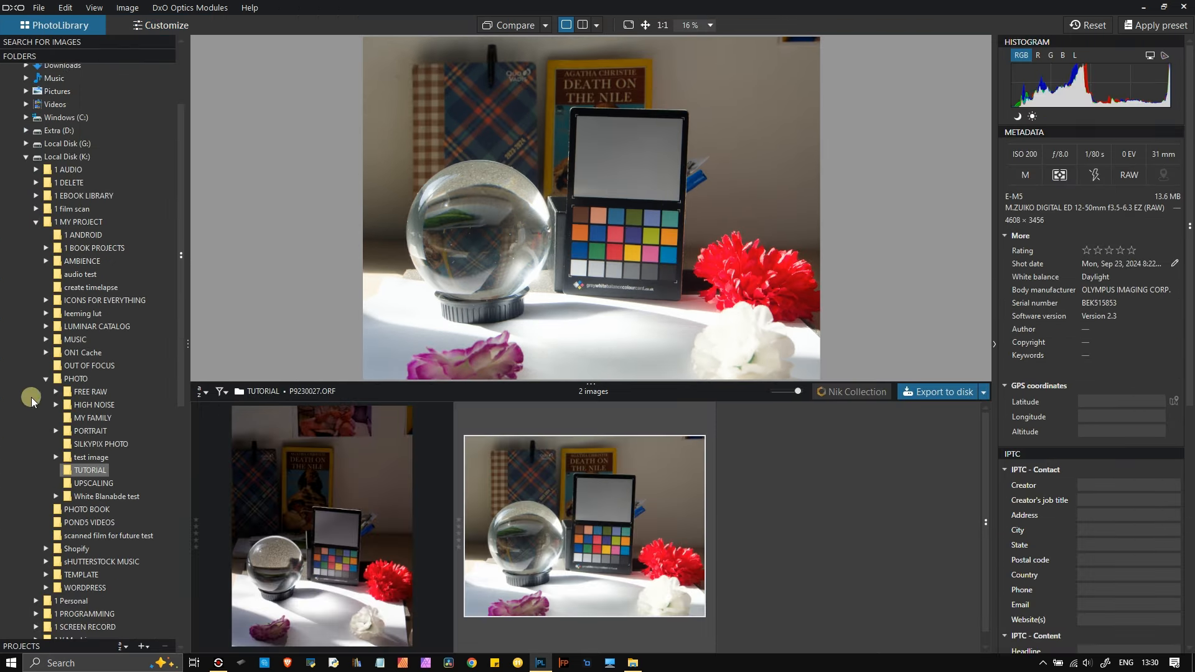
{"action": "left_click", "coordinate": [57, 430]}
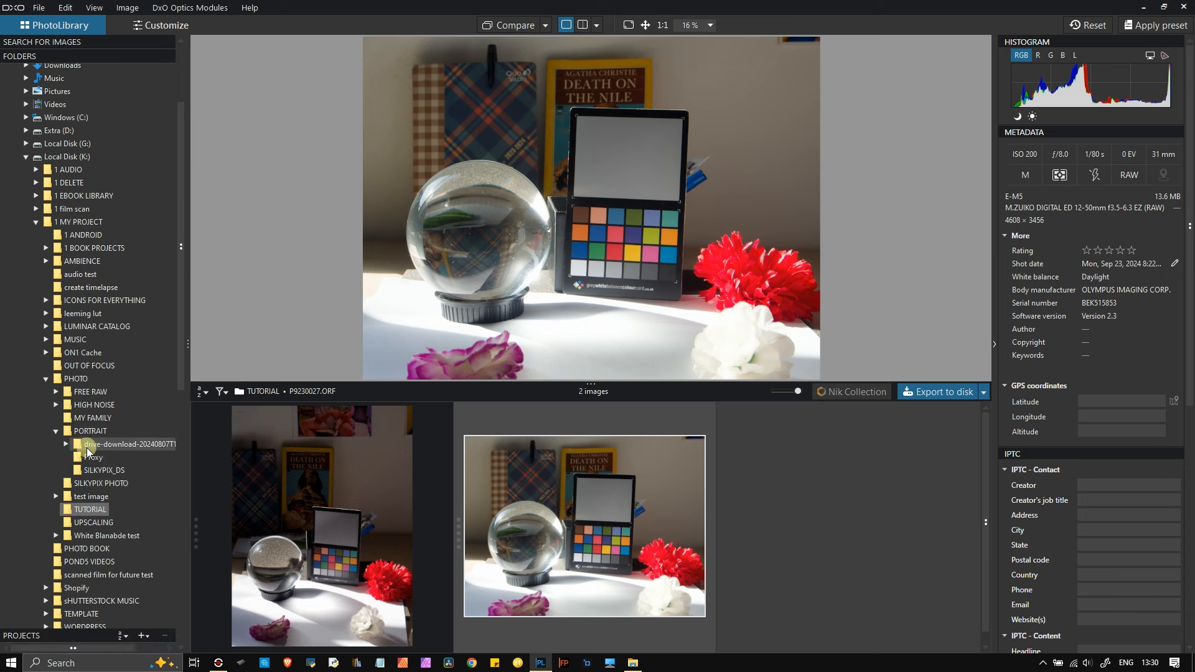
{"action": "left_click", "coordinate": [66, 444]}
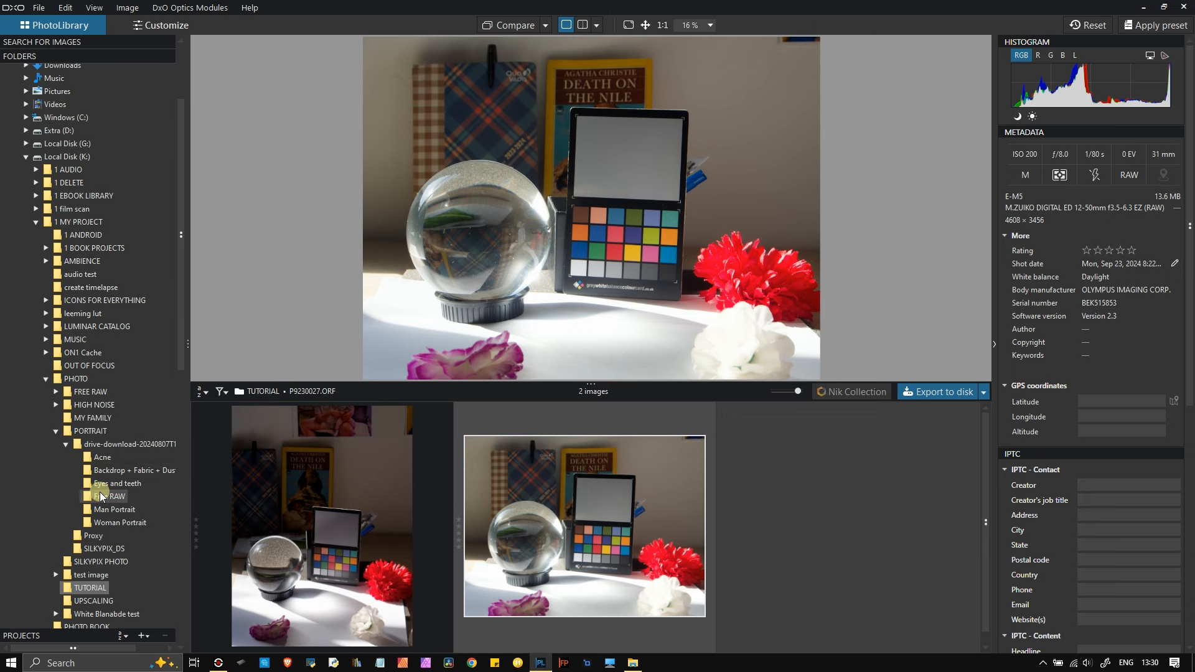
{"action": "left_click", "coordinate": [104, 520]}
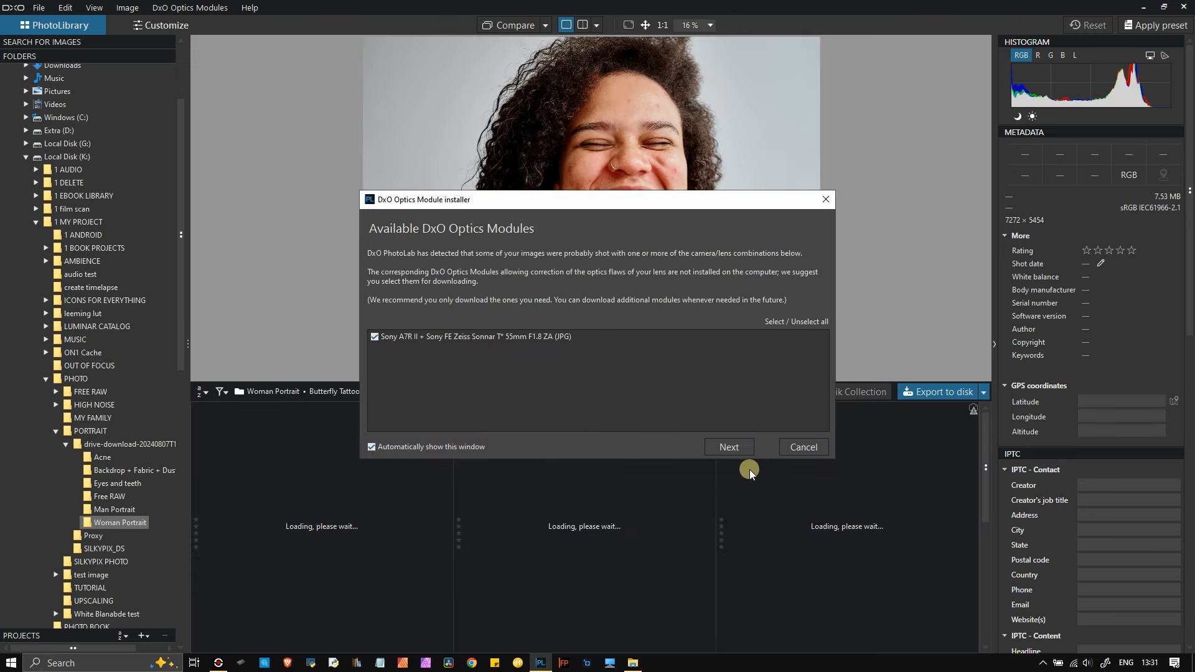
- Dismiss the optics module download and open Smiling woman black top.jpg from the Woman Portrait folder for customizing
{"action": "left_click", "coordinate": [790, 449]}
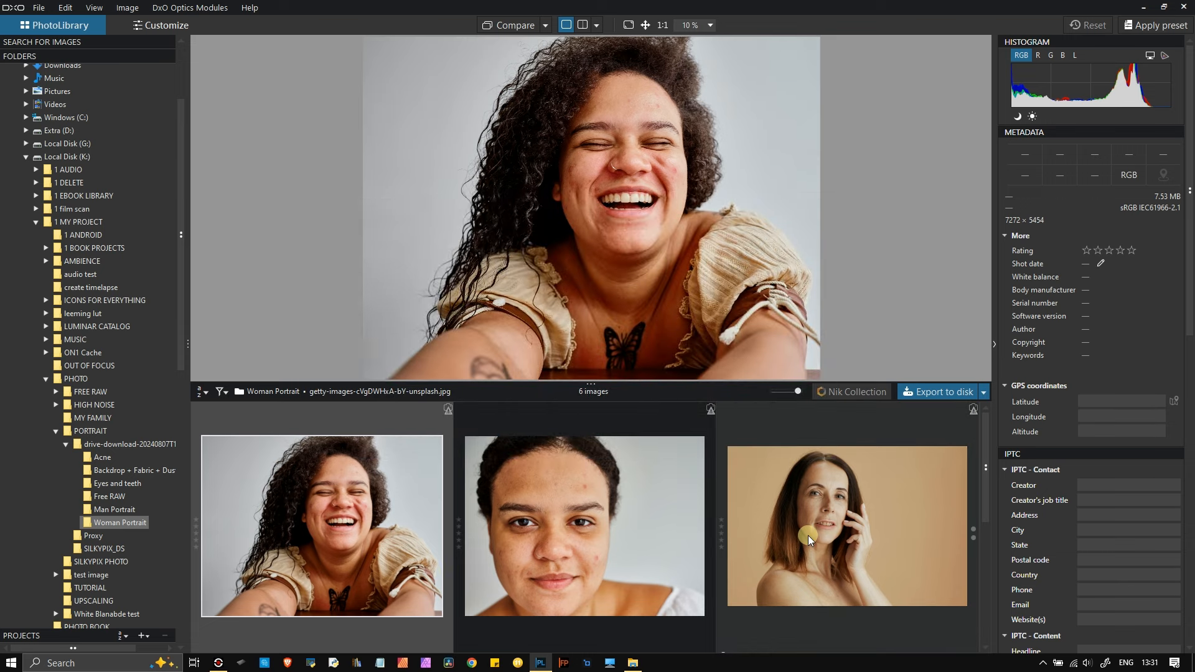
{"action": "scroll", "coordinate": [808, 535], "scroll_direction": "down", "scroll_amount": 2}
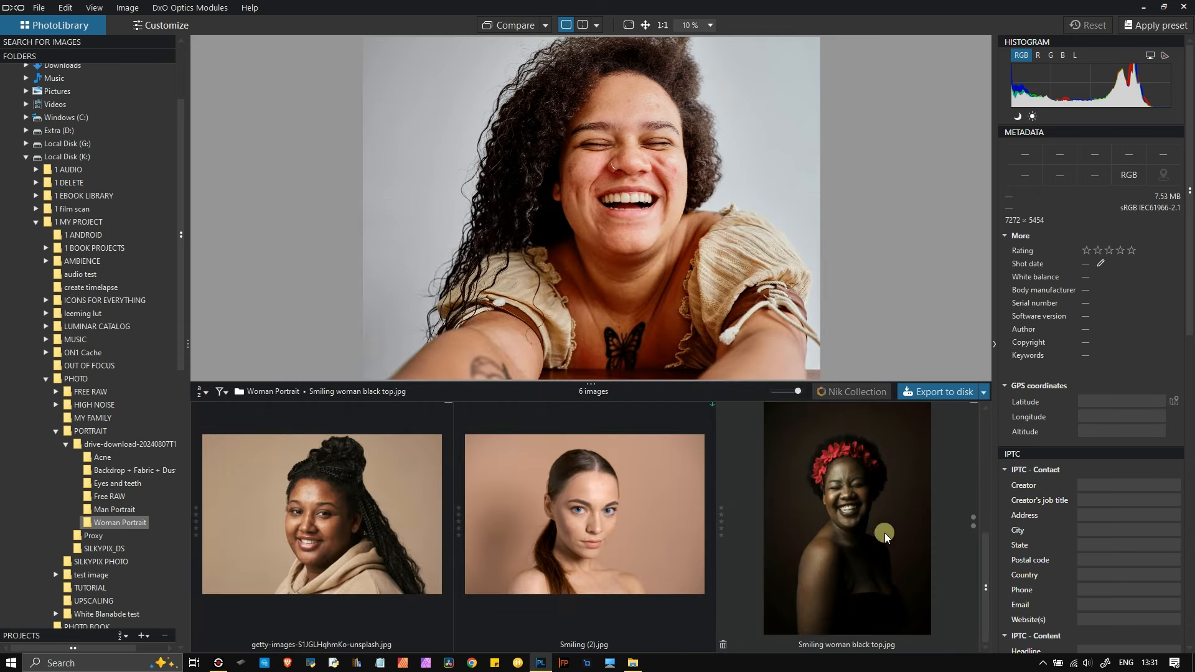
{"action": "scroll", "coordinate": [798, 527], "scroll_direction": "up", "scroll_amount": 3}
{"action": "scroll", "coordinate": [798, 527], "scroll_direction": "down", "scroll_amount": 3}
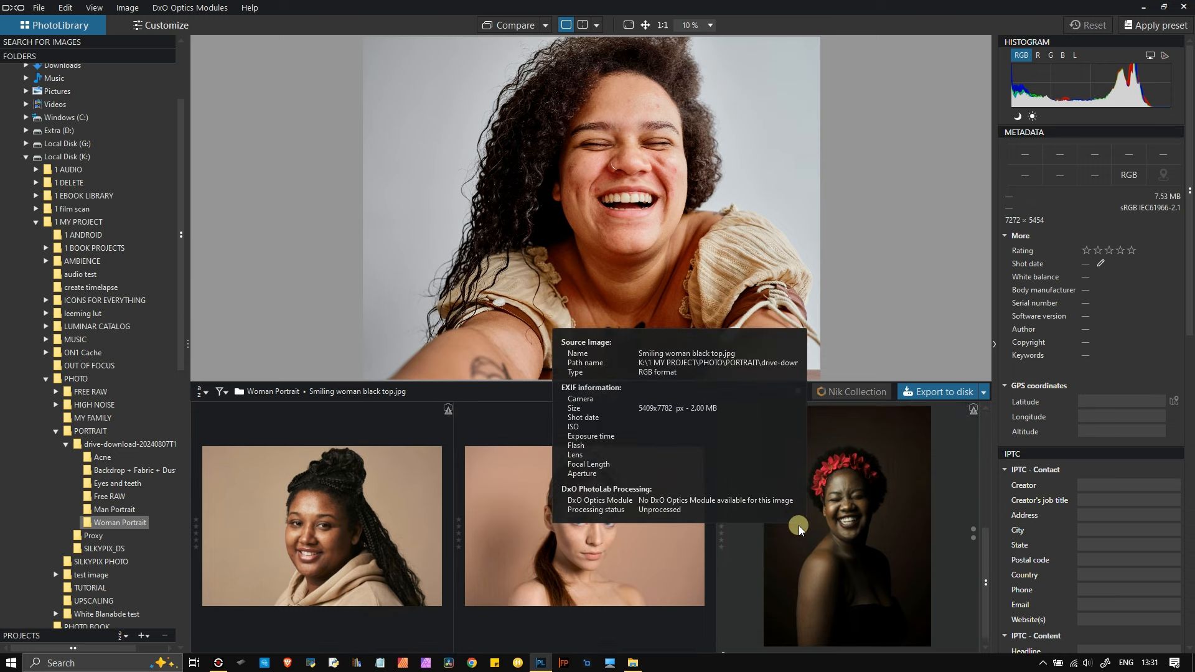
{"action": "left_click", "coordinate": [853, 524]}
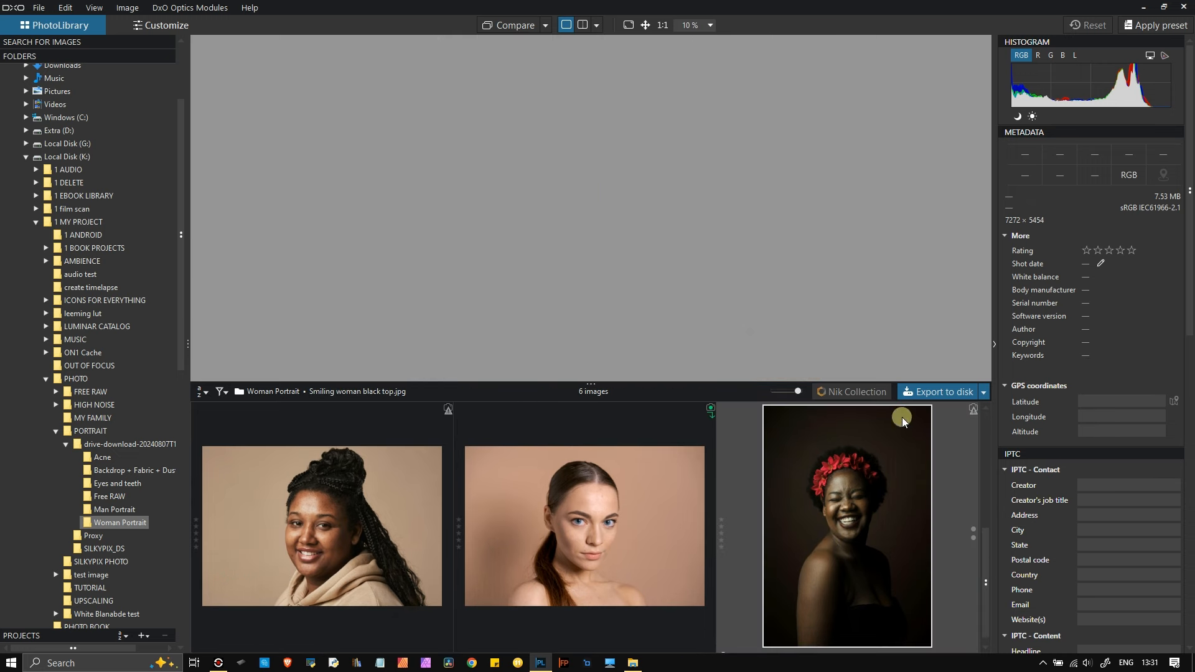
{"action": "left_click", "coordinate": [156, 25]}
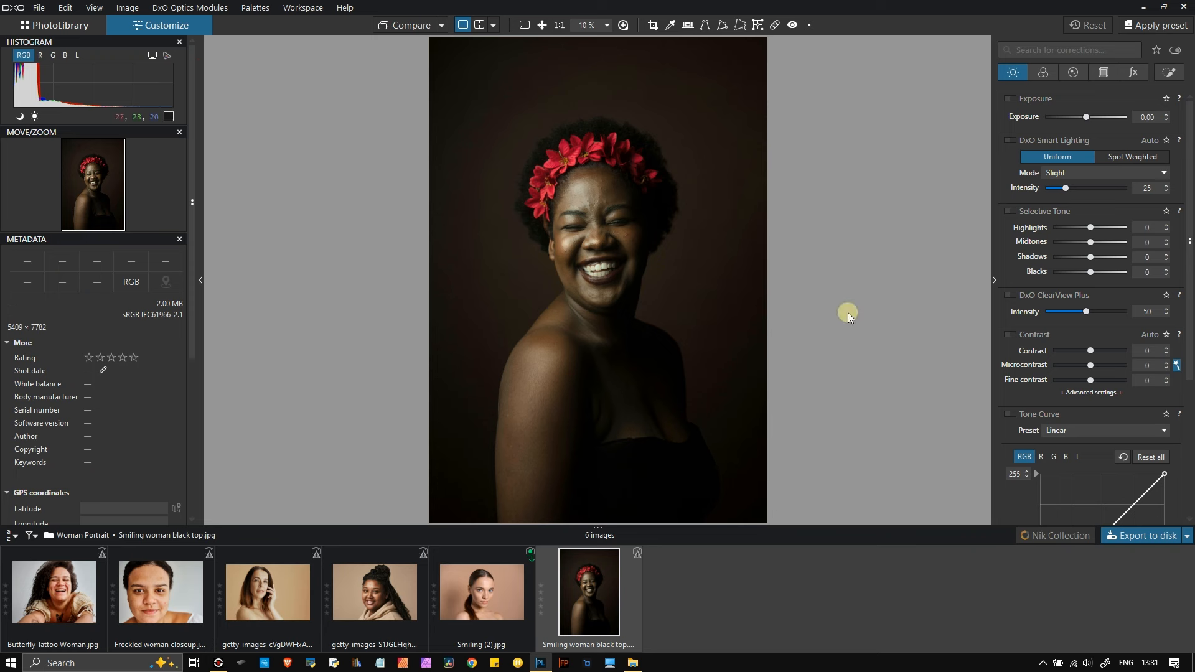
- Enable the Contrast correction, trying Contrast at -100 before setting it to -1, and set Exposure to 0.85
{"action": "left_click", "coordinate": [1007, 335]}
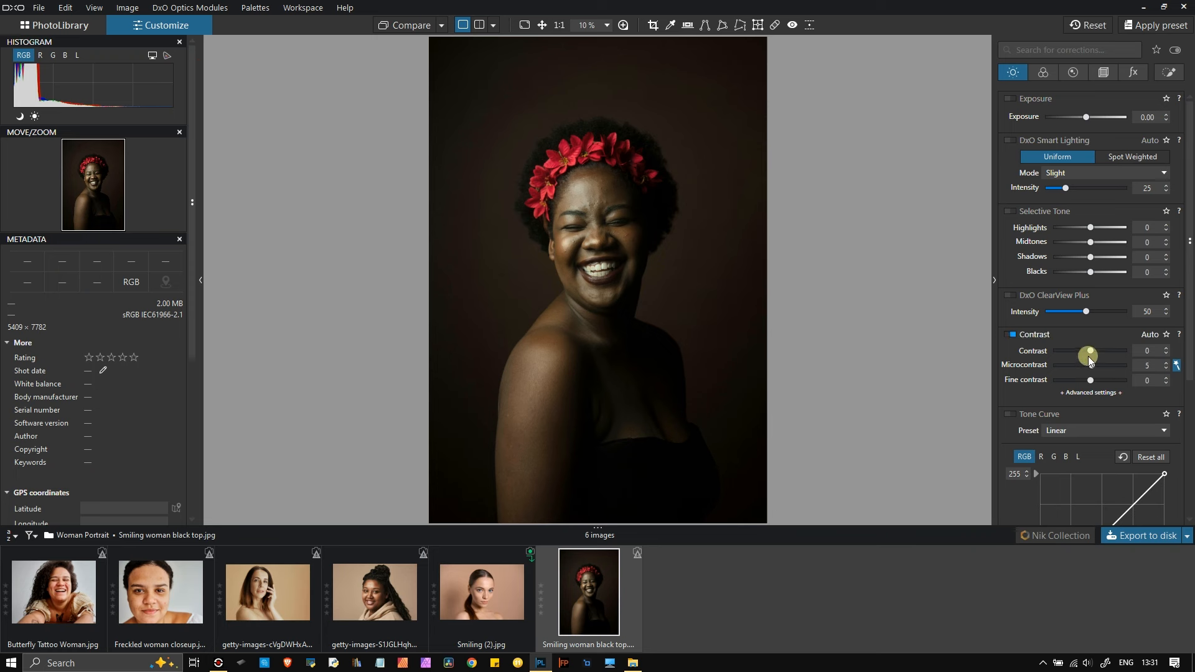
{"action": "left_click_drag", "start_coordinate": [1091, 350], "coordinate": [1030, 351]}
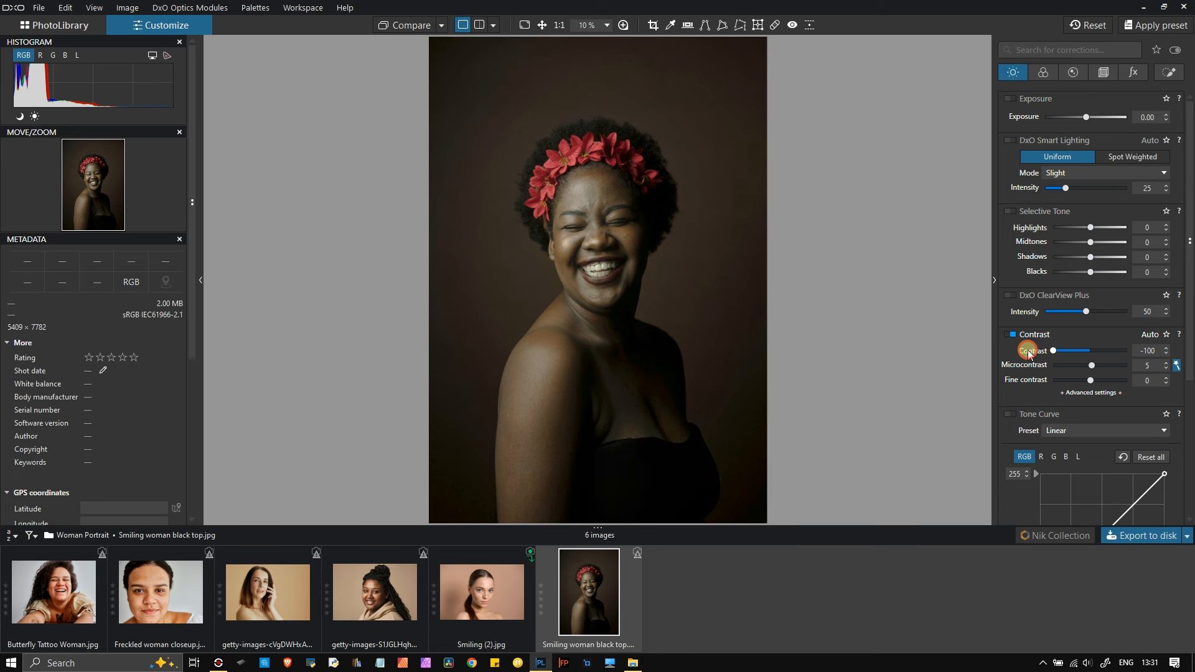
{"action": "left_click_drag", "start_coordinate": [1028, 353], "coordinate": [1089, 352]}
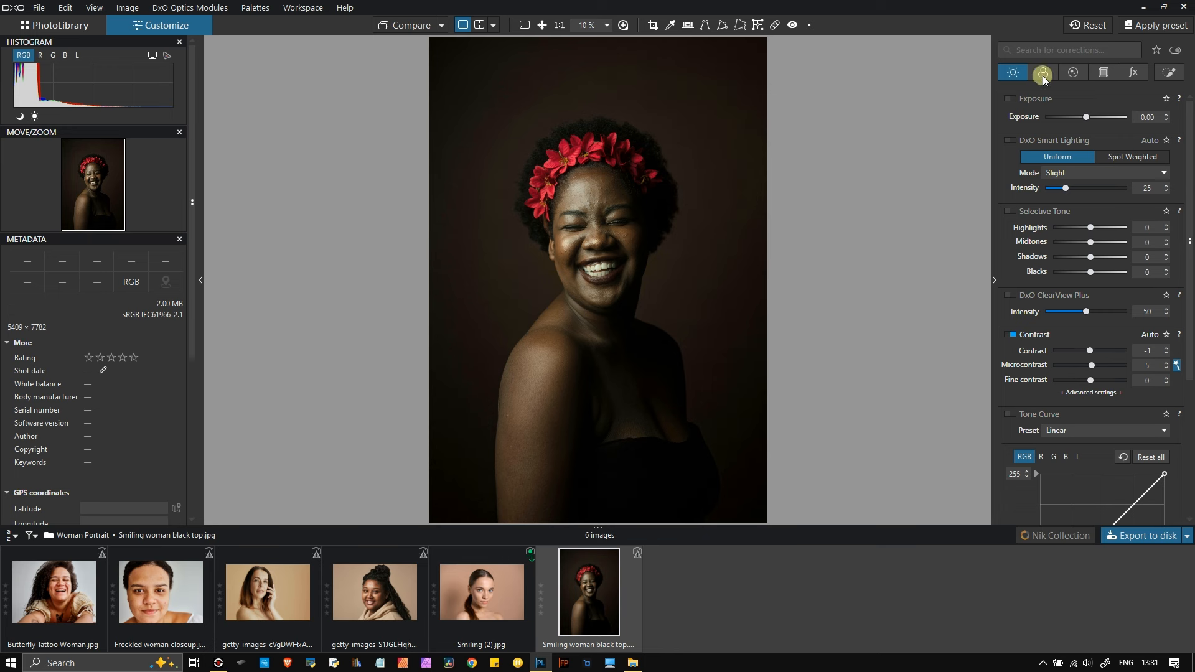
{"action": "left_click", "coordinate": [1095, 118]}
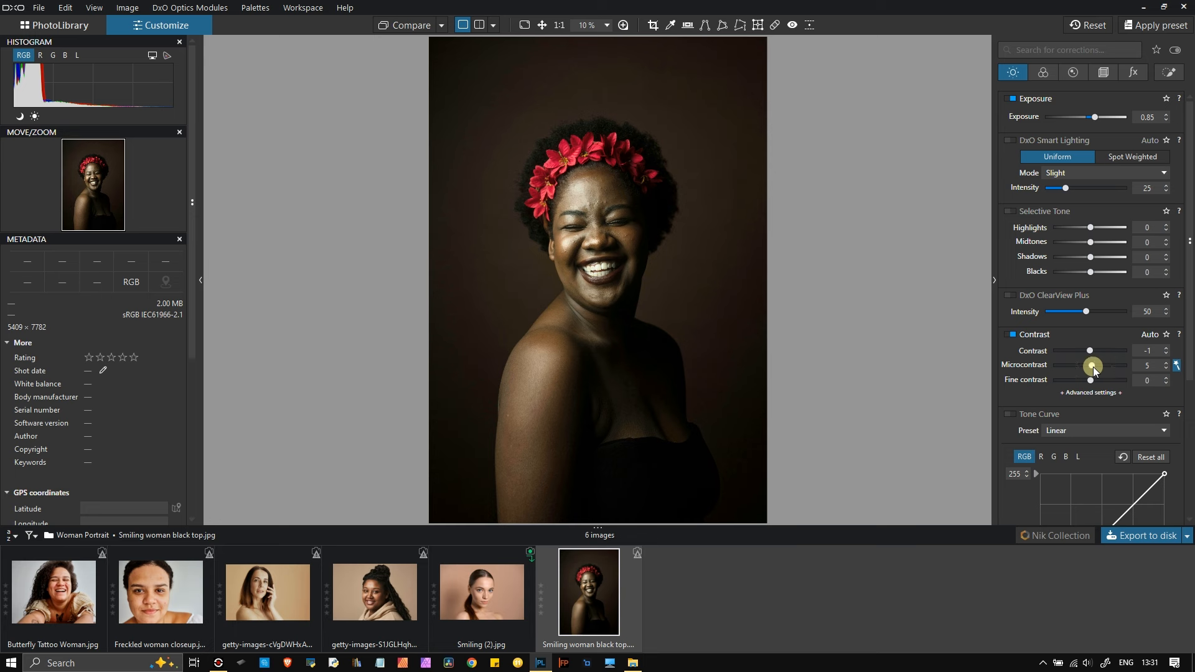
- Try Microcontrast at -100 while examining the woman's face up close, and set it to 100, checking the whole portrait
{"action": "left_click_drag", "start_coordinate": [1091, 366], "coordinate": [1043, 367]}
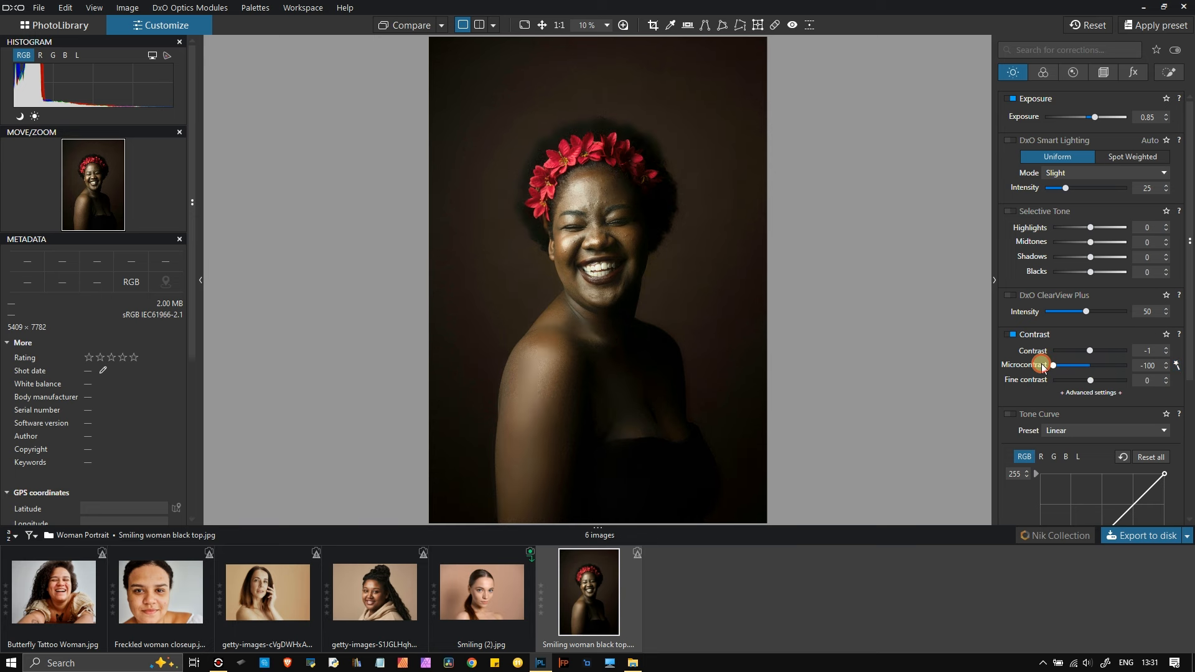
{"action": "scroll", "coordinate": [621, 317], "scroll_direction": "up", "scroll_amount": 1}
{"action": "scroll", "coordinate": [620, 317], "scroll_direction": "up", "scroll_amount": 1}
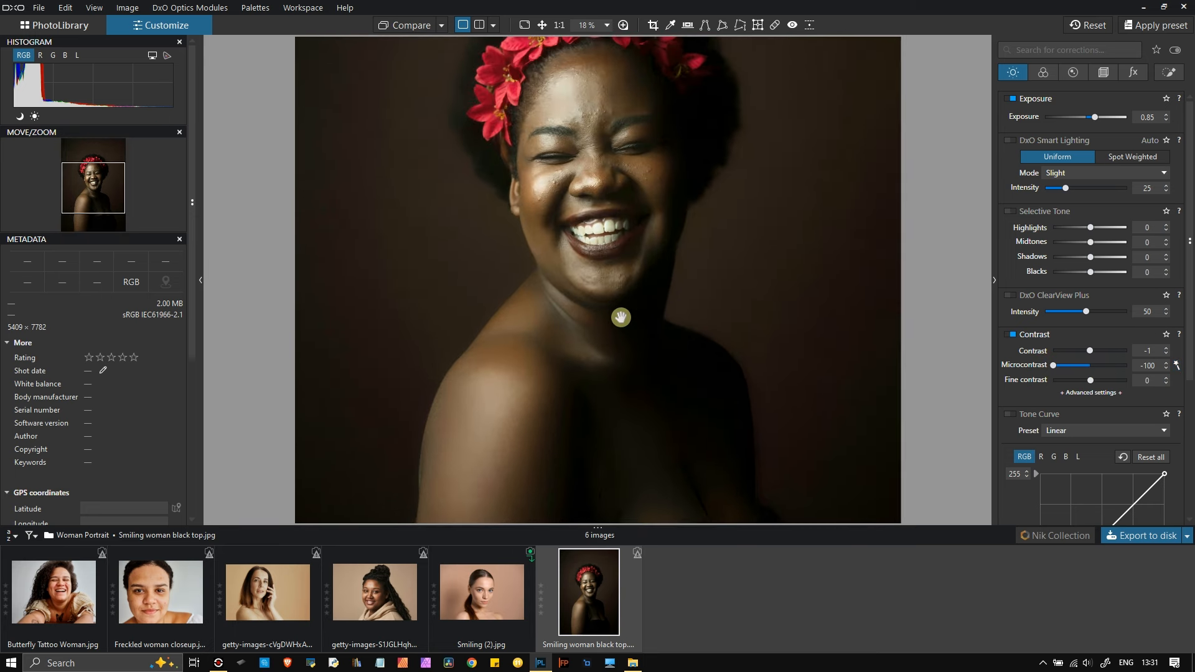
{"action": "left_click_drag", "start_coordinate": [662, 187], "coordinate": [717, 332]}
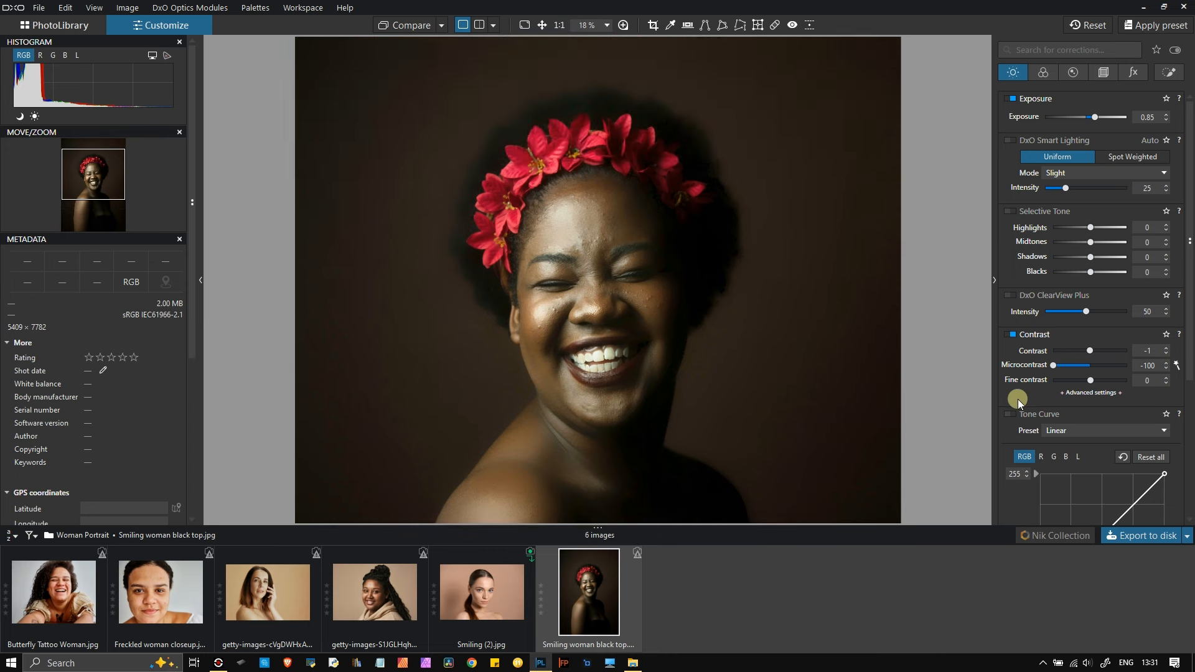
{"action": "left_click_drag", "start_coordinate": [1053, 365], "coordinate": [1161, 363]}
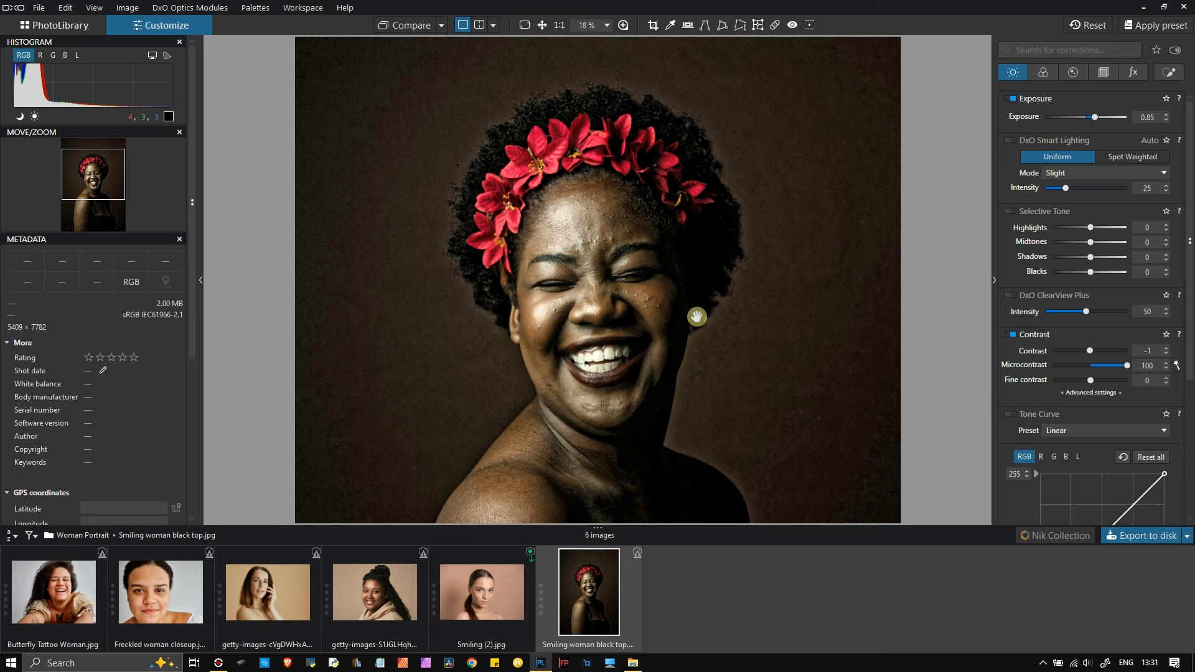
{"action": "scroll", "coordinate": [697, 317], "scroll_direction": "down", "scroll_amount": 4}
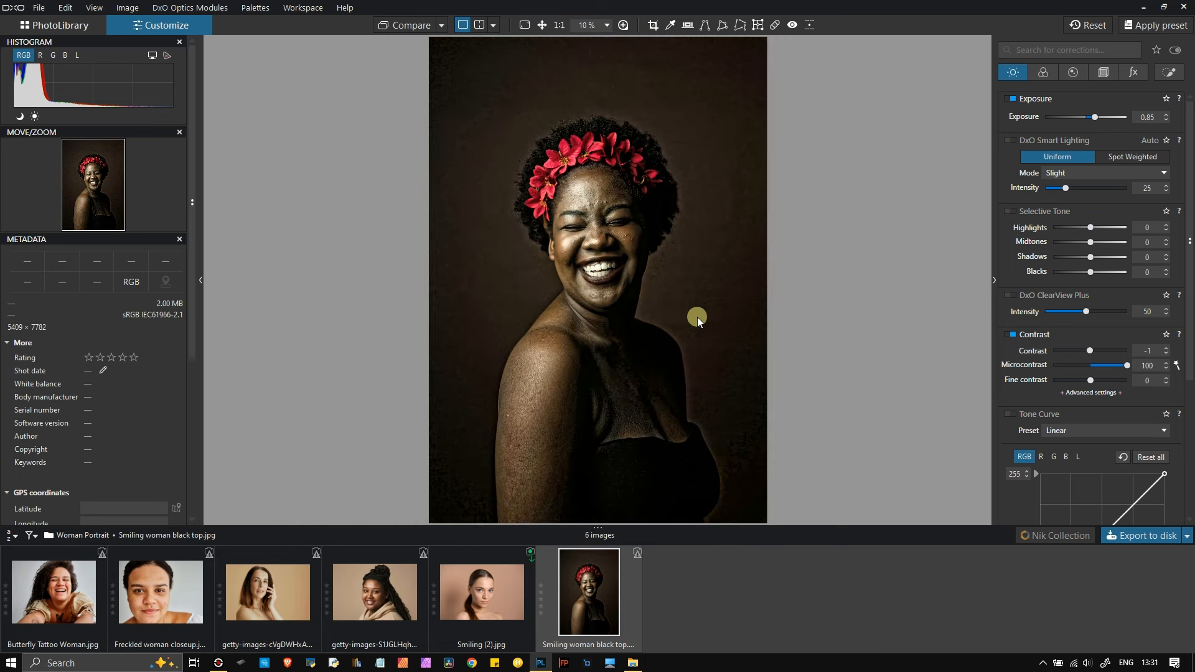
- Try desaturating the smiling woman portrait with HSL Saturation at -100, and reset the HSL channel
{"action": "scroll", "coordinate": [697, 317], "scroll_direction": "up", "scroll_amount": 4}
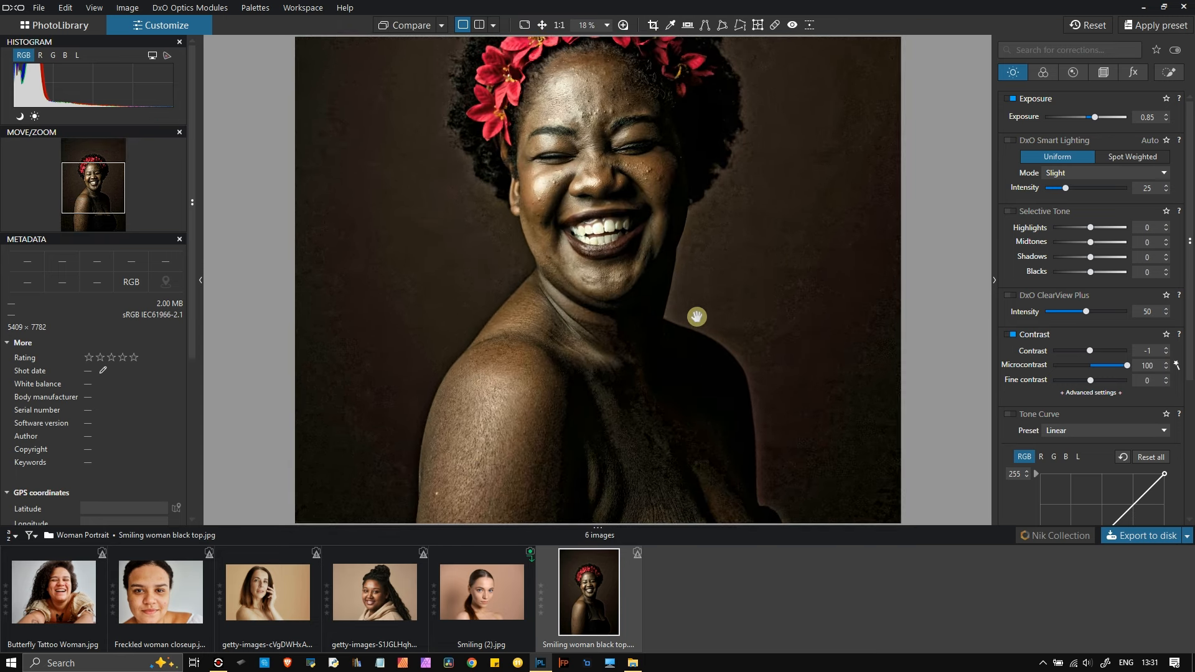
{"action": "left_click_drag", "start_coordinate": [651, 167], "coordinate": [649, 253]}
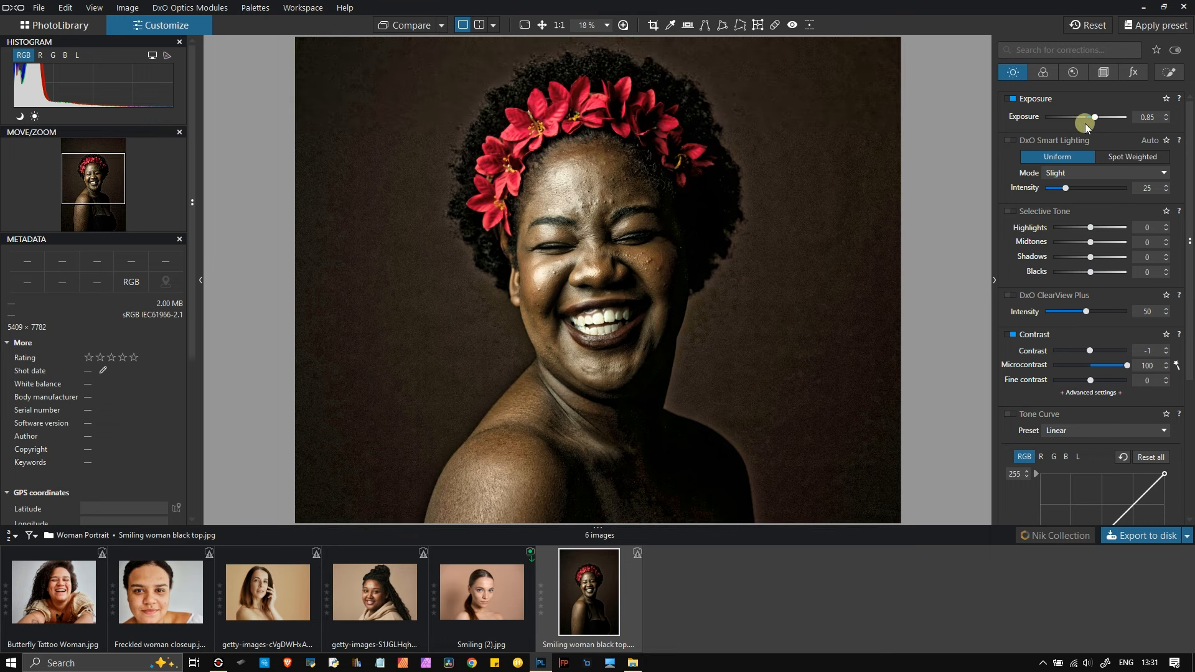
{"action": "left_click", "coordinate": [1032, 73]}
{"action": "scroll", "coordinate": [1111, 255], "scroll_direction": "down", "scroll_amount": 4}
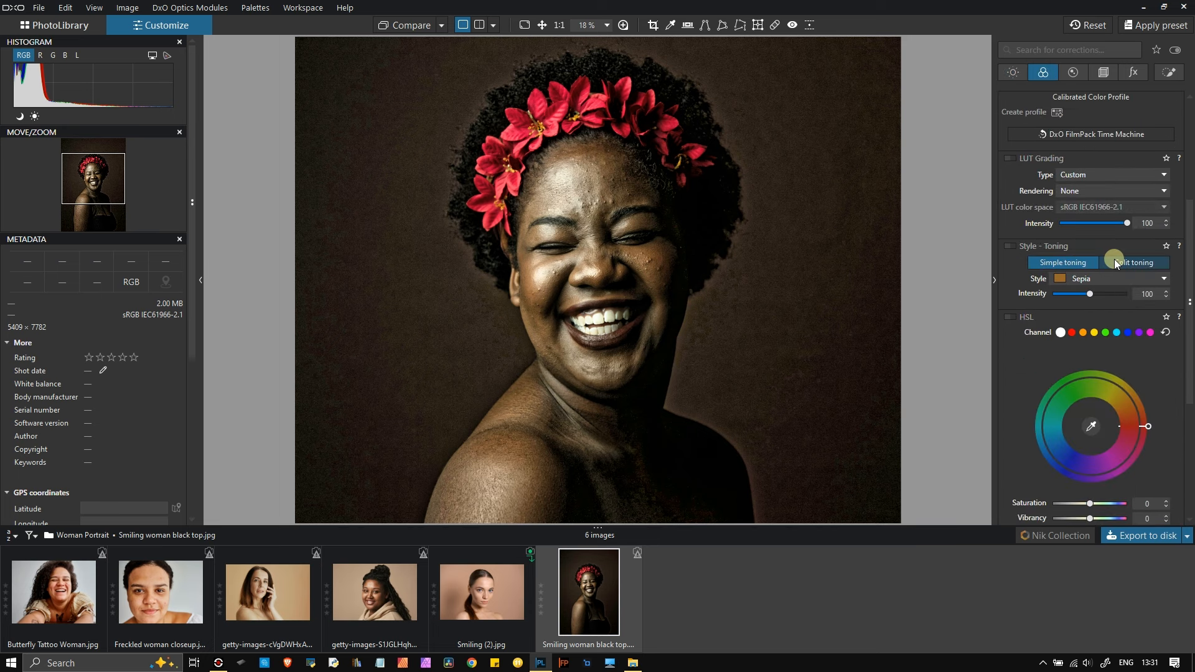
{"action": "scroll", "coordinate": [1114, 259], "scroll_direction": "down", "scroll_amount": 2}
{"action": "left_click_drag", "start_coordinate": [1090, 414], "coordinate": [1036, 419]}
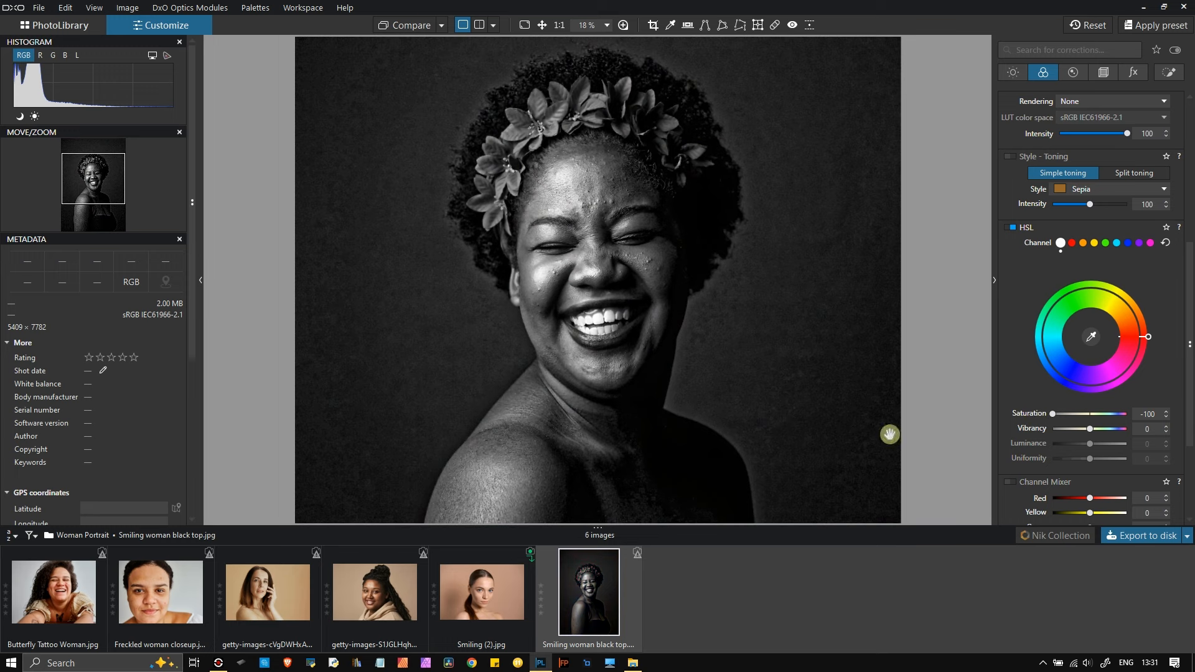
{"action": "scroll", "coordinate": [577, 385], "scroll_direction": "down", "scroll_amount": 2}
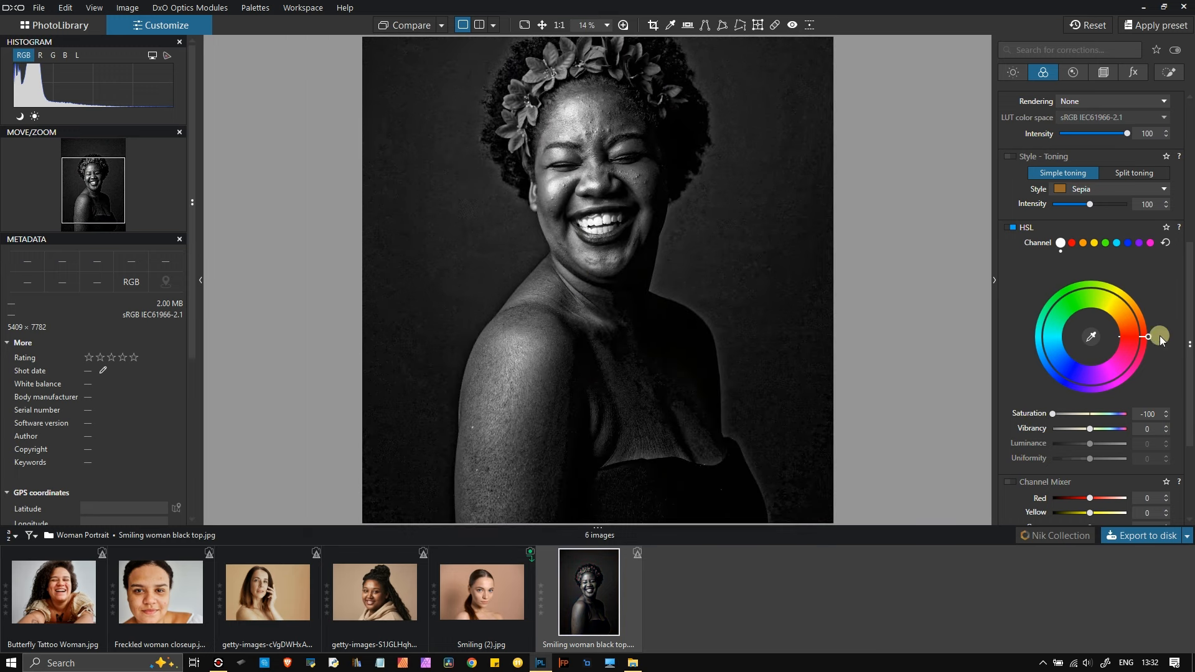
{"action": "left_click", "coordinate": [1166, 242]}
- Lower the portrait's Microcontrast to a slightly negative value for a softer skin rendering
{"action": "left_click", "coordinate": [1011, 72]}
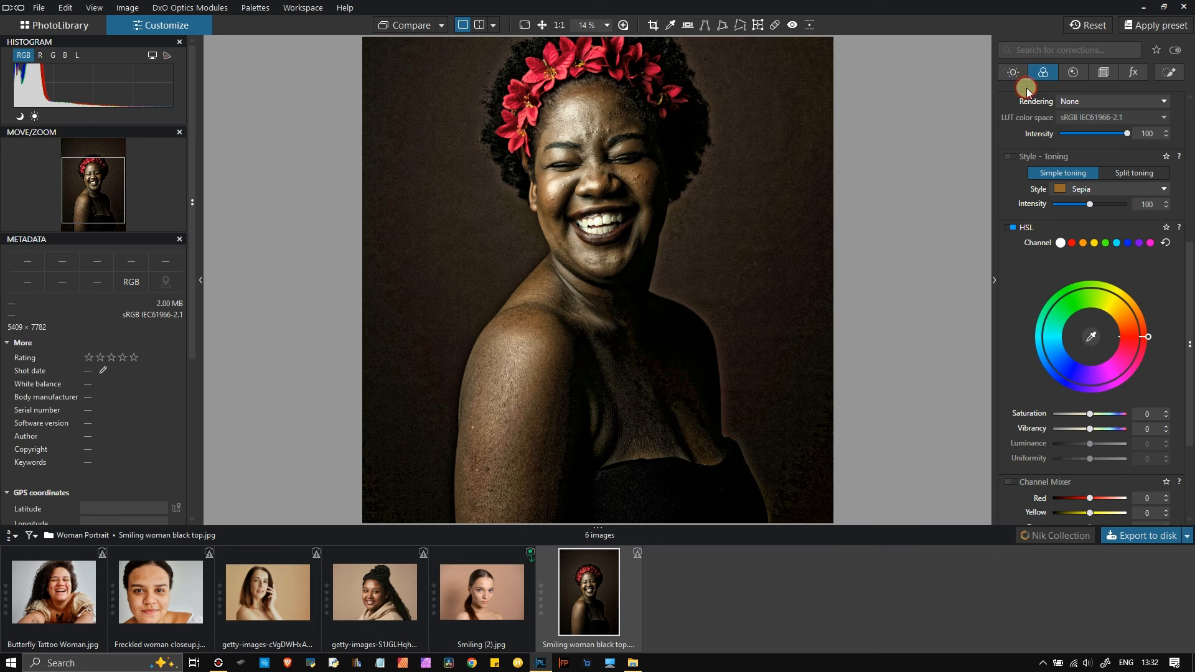
{"action": "left_click", "coordinate": [1043, 73]}
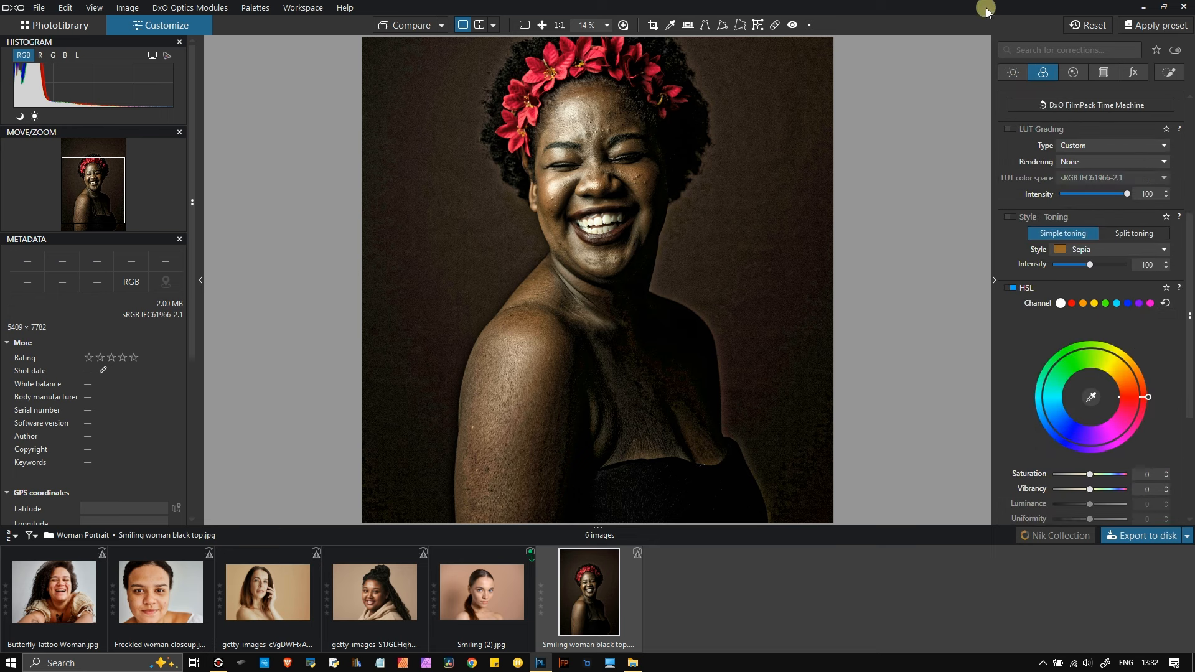
{"action": "left_click", "coordinate": [1012, 72]}
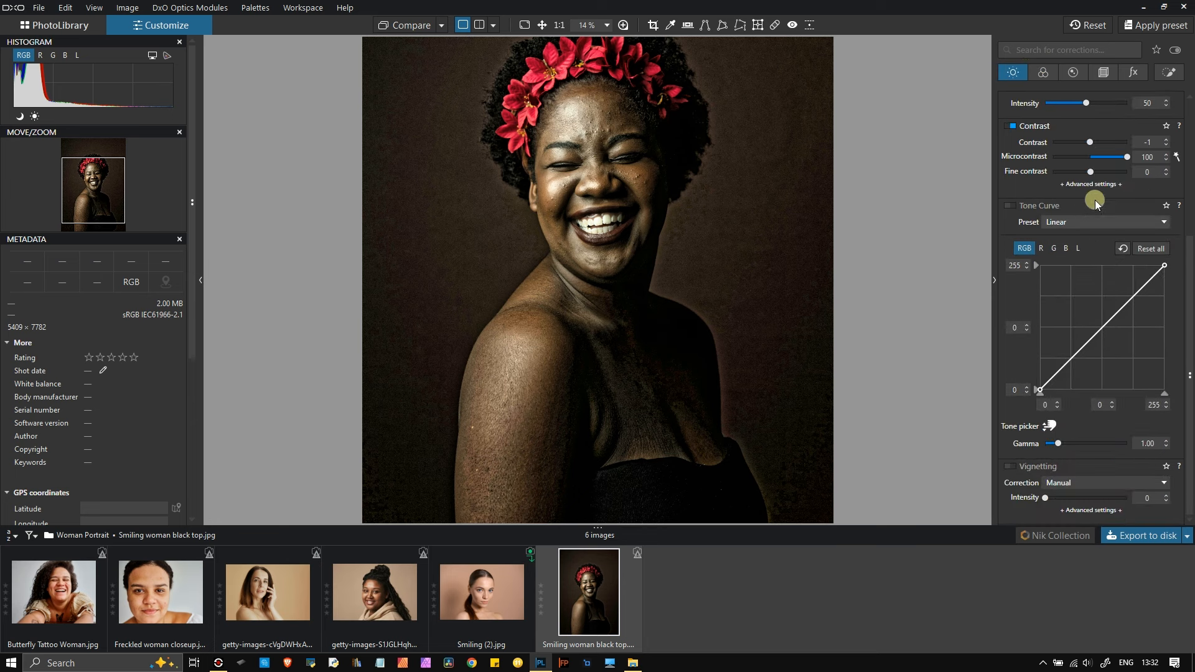
{"action": "left_click_drag", "start_coordinate": [1093, 160], "coordinate": [1082, 156]}
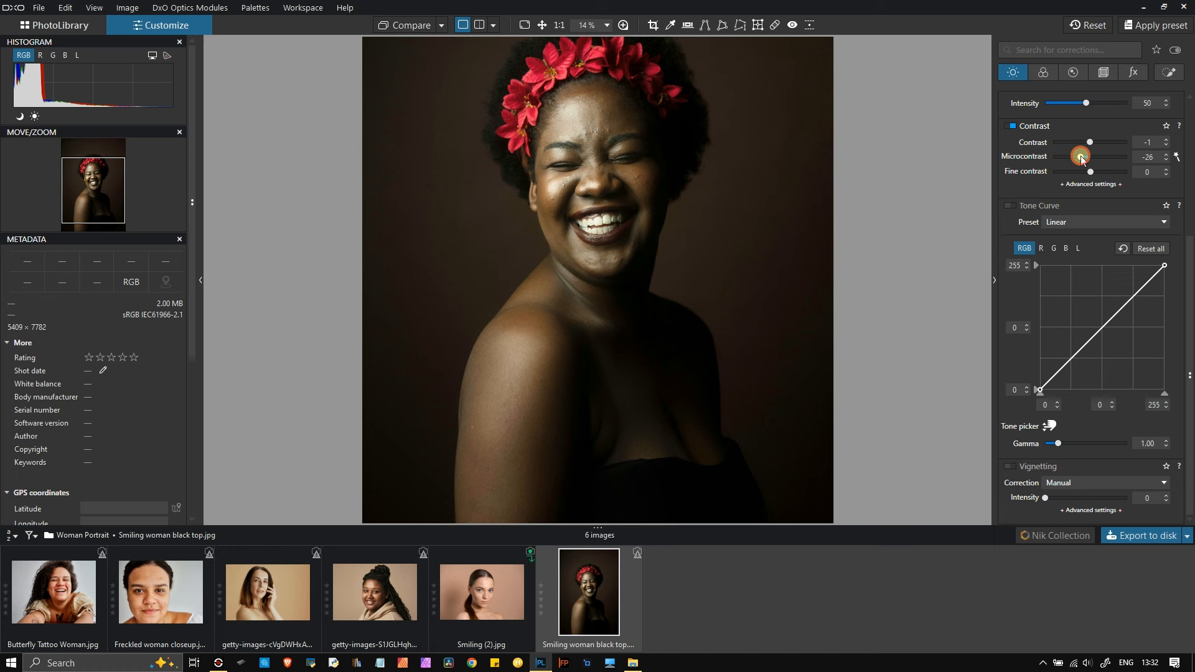
{"action": "left_click_drag", "start_coordinate": [1080, 157], "coordinate": [1087, 157]}
- Browse to the TUTORIAL folder in the photo library and open P9230027.ORF for customizing
{"action": "left_click", "coordinate": [25, 29]}
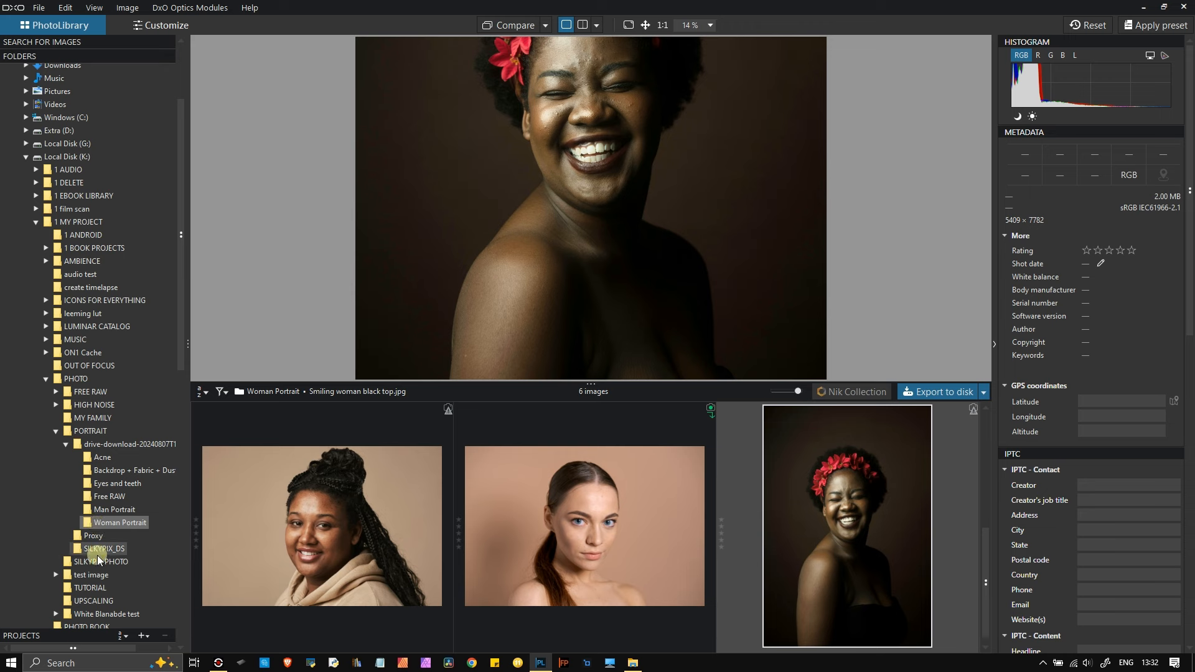
{"action": "left_click", "coordinate": [87, 588]}
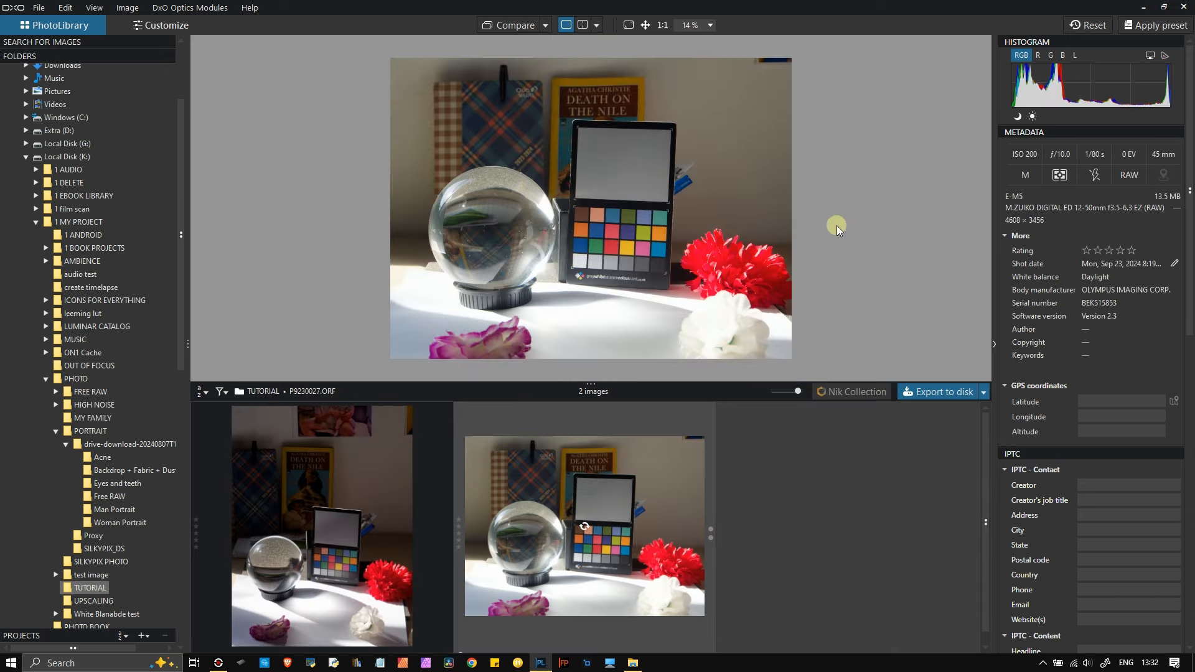
{"action": "left_click", "coordinate": [163, 26]}
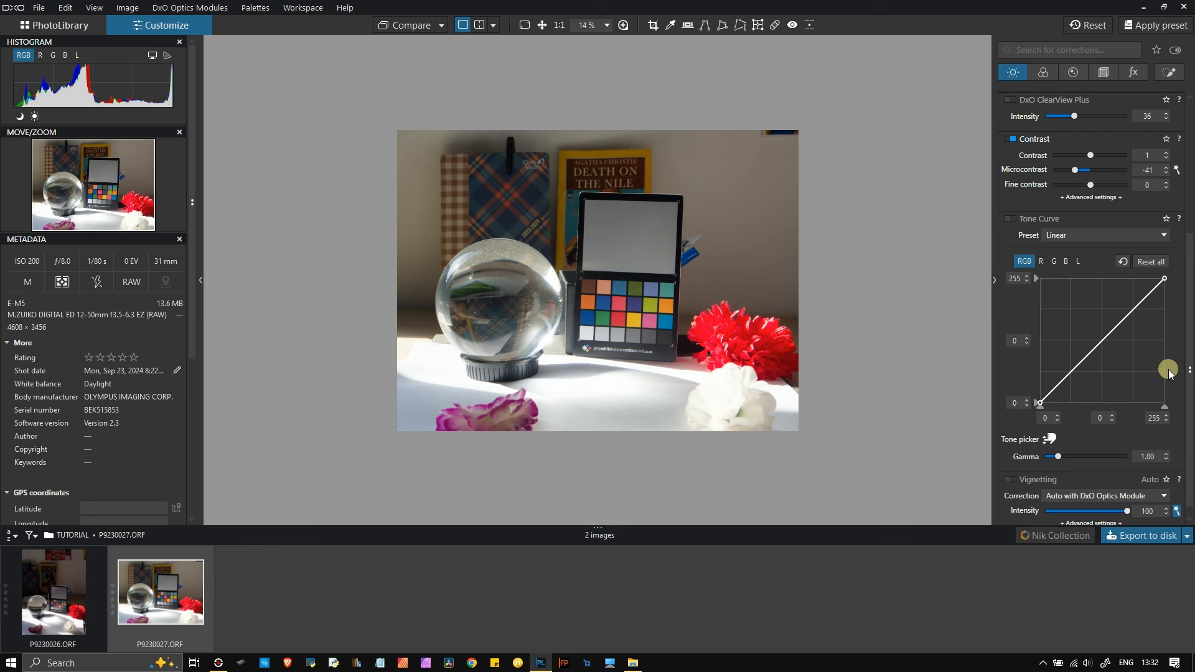
- Set Microcontrast to -9 and Fine contrast to 88 to judge their effect on the colour card
{"action": "left_click", "coordinate": [1087, 170]}
{"action": "scroll", "coordinate": [614, 303], "scroll_direction": "up", "scroll_amount": 2}
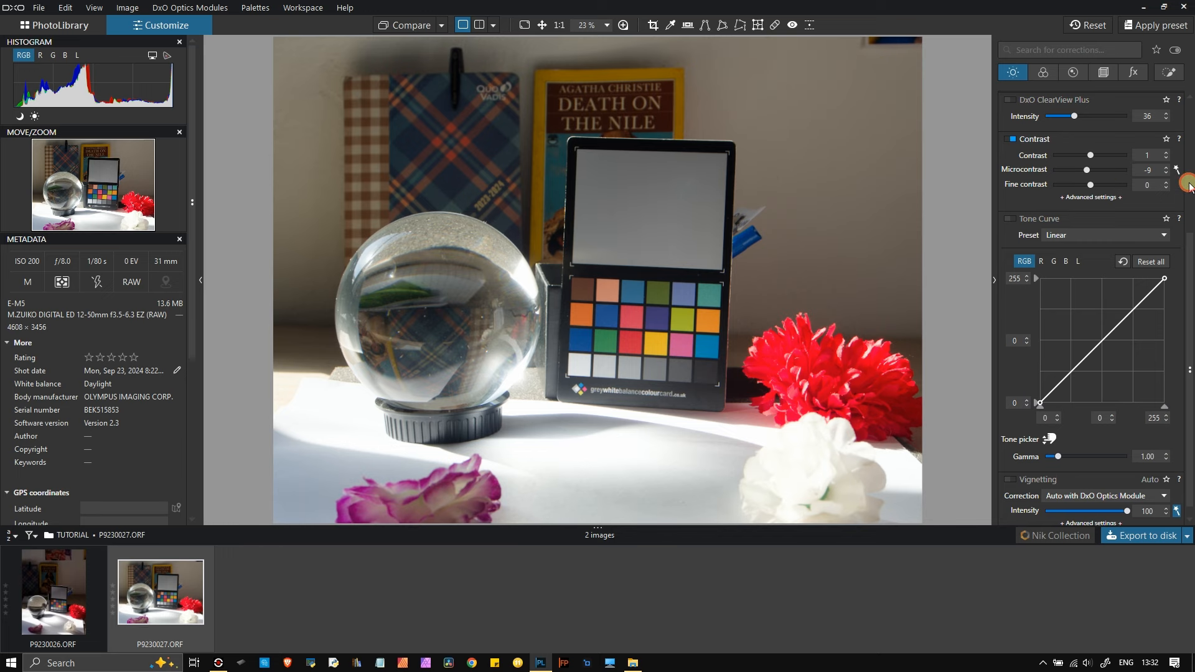
{"action": "scroll", "coordinate": [703, 343], "scroll_direction": "up", "scroll_amount": 3}
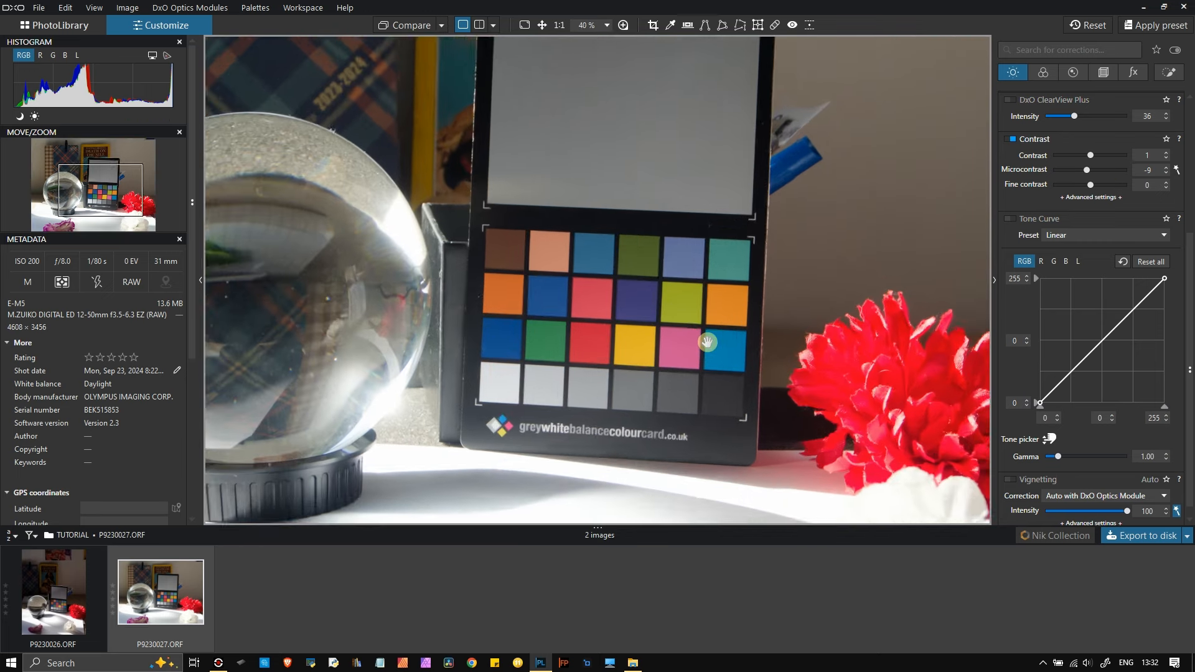
{"action": "scroll", "coordinate": [707, 342], "scroll_direction": "up", "scroll_amount": 1}
{"action": "left_click_drag", "start_coordinate": [1091, 185], "coordinate": [1124, 193]}
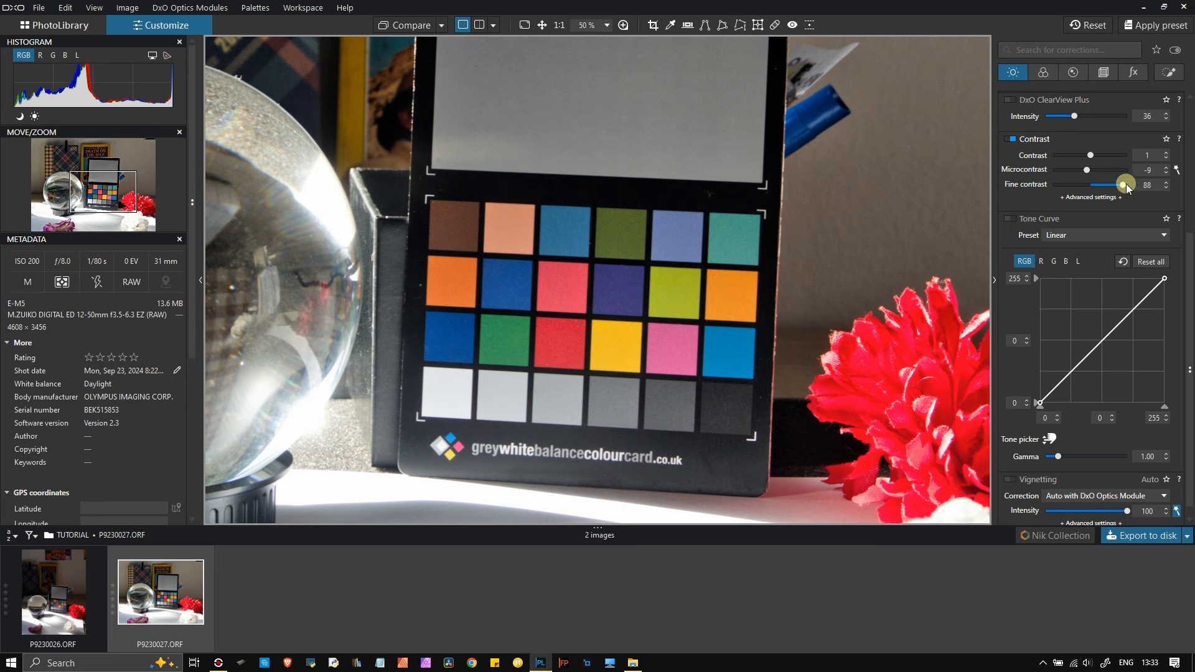
- Try the extremes of Microcontrast at 100 and Fine contrast at -100, and settle on 9 and -6 respectively
{"action": "mouse_move", "coordinate": [1125, 185]}
{"action": "left_mouse_down"}
{"action": "mouse_move", "coordinate": [1091, 184]}
{"action": "mouse_move", "coordinate": [1133, 170]}
{"action": "left_mouse_up"}
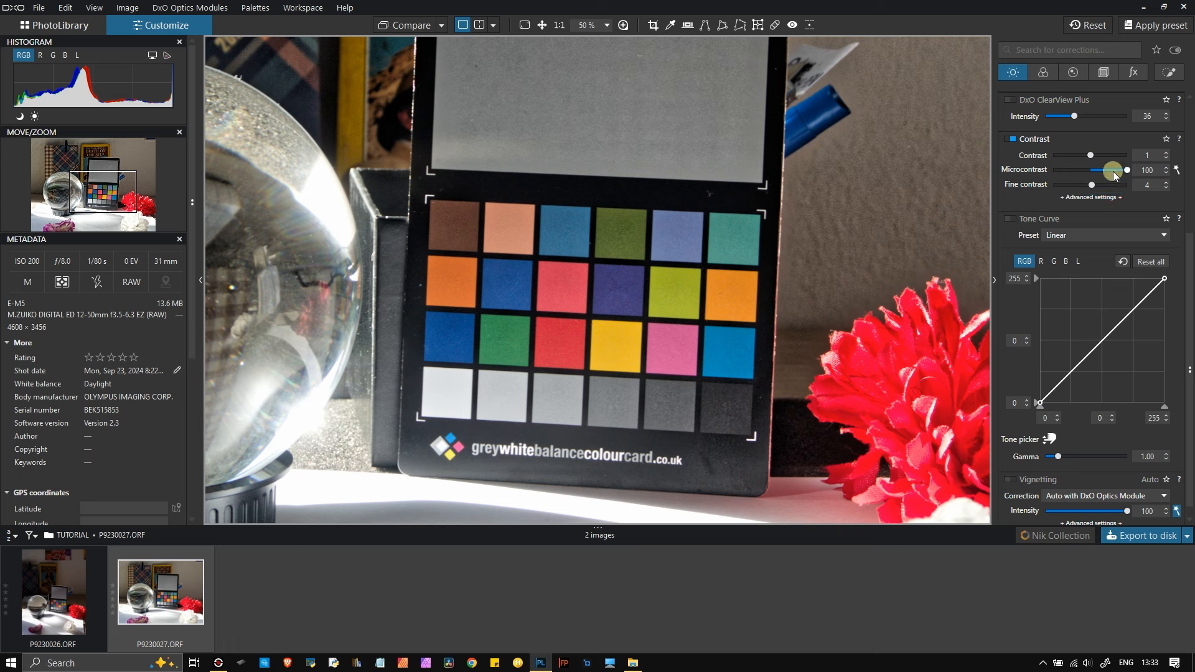
{"action": "left_click_drag", "start_coordinate": [1099, 168], "coordinate": [1095, 170]}
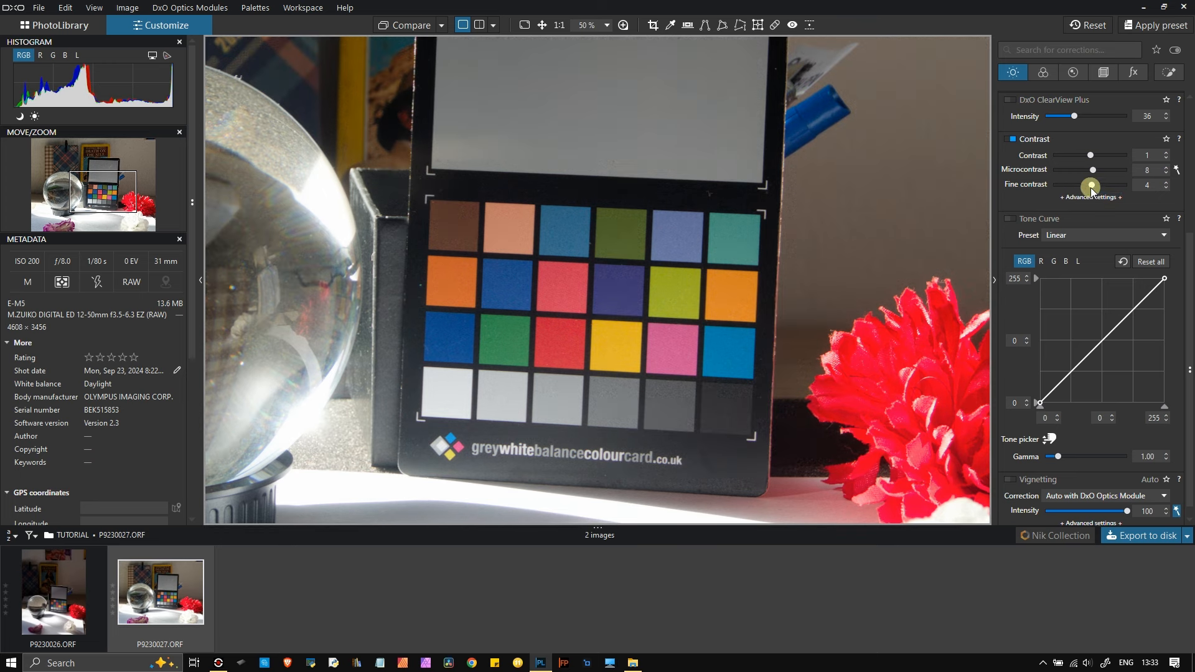
{"action": "left_click_drag", "start_coordinate": [1093, 173], "coordinate": [1029, 190]}
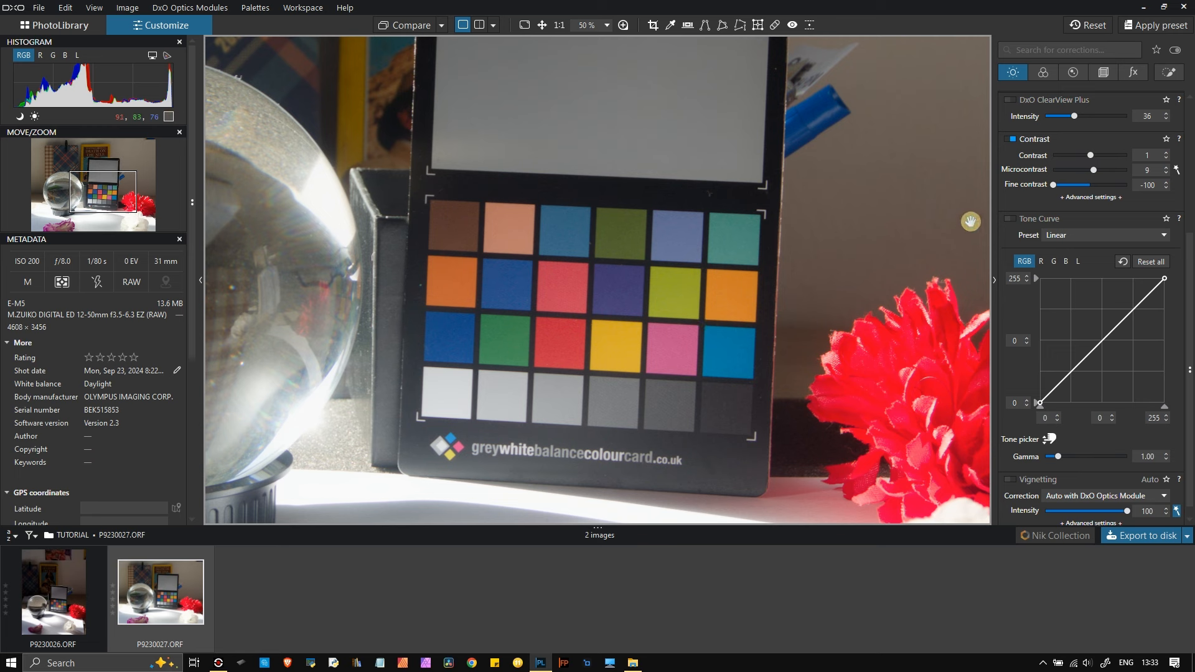
{"action": "left_click_drag", "start_coordinate": [1055, 185], "coordinate": [1089, 186]}
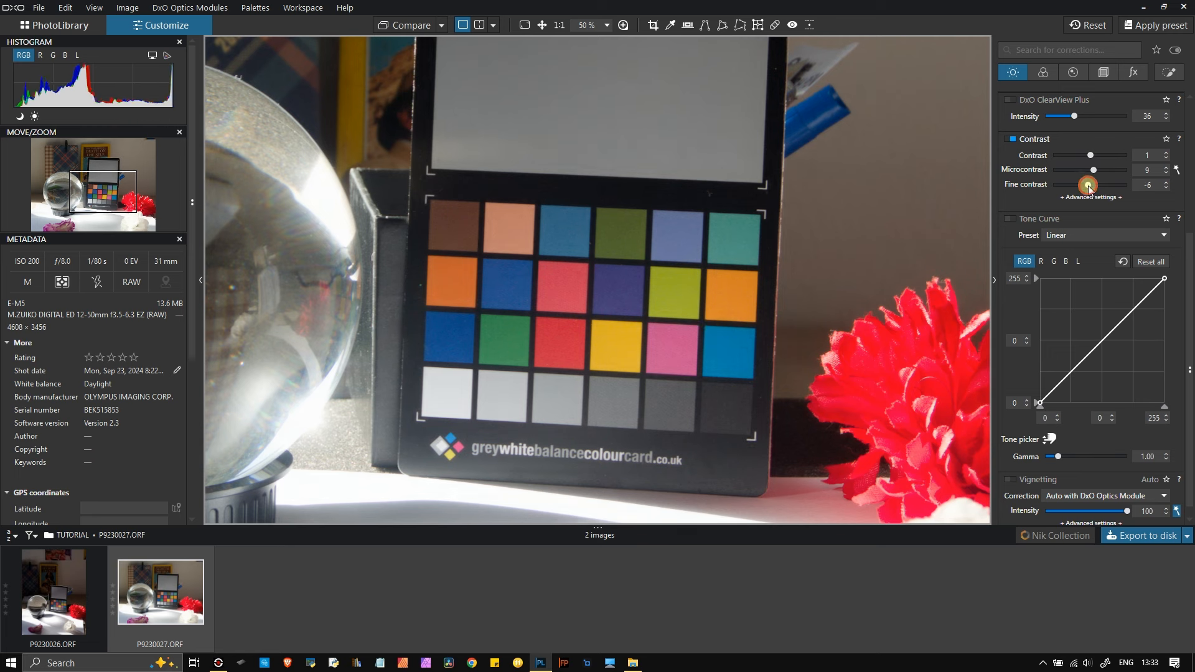
- Read the built-in help text for the Contrast correction and close it
{"action": "left_click", "coordinate": [1179, 139]}
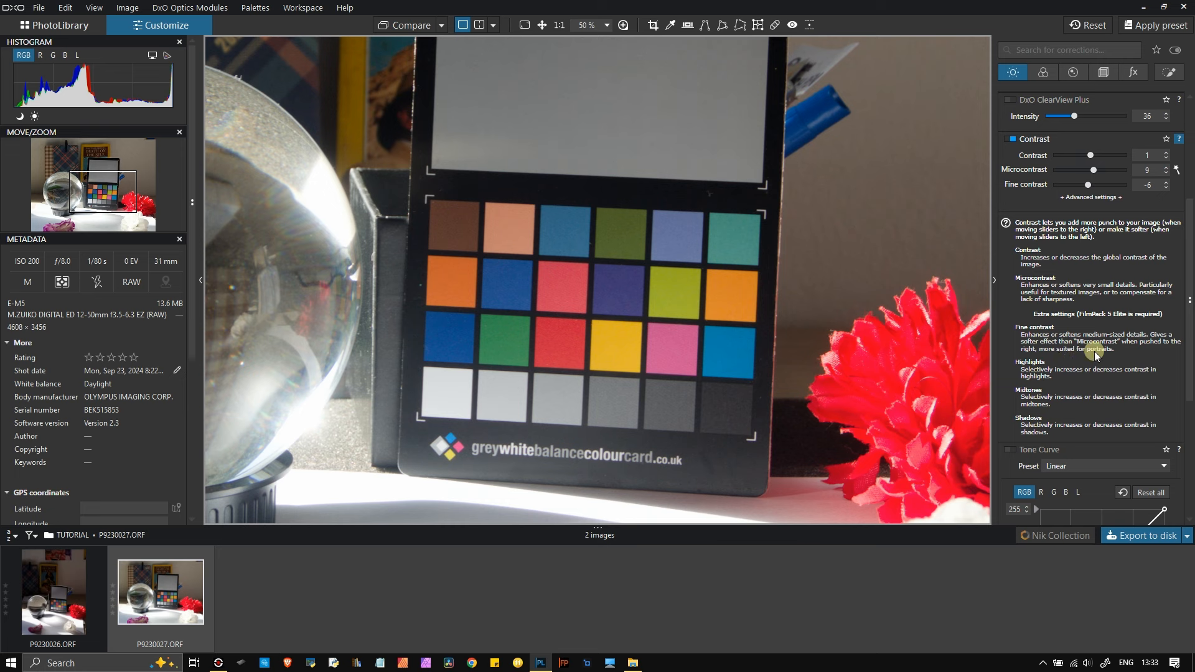
{"action": "mouse_move", "coordinate": [1190, 319]}
{"action": "left_mouse_down"}
{"action": "mouse_move", "coordinate": [1187, 358]}
{"action": "mouse_move", "coordinate": [1184, 338]}
{"action": "left_mouse_up"}
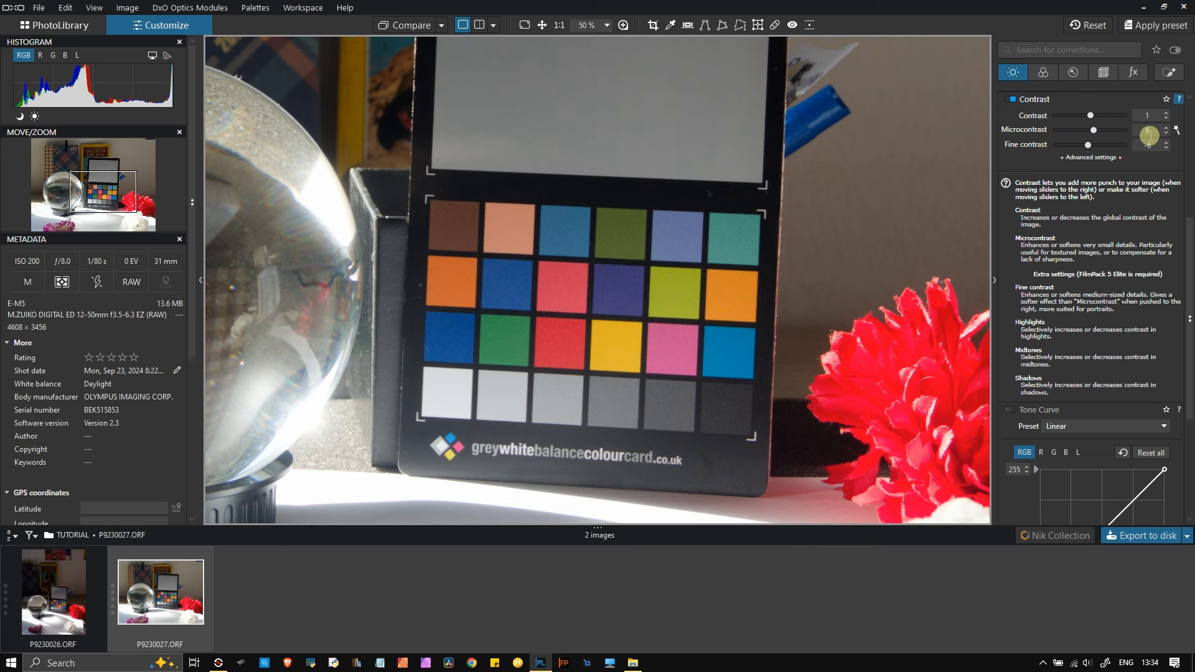
{"action": "left_click", "coordinate": [1178, 98]}
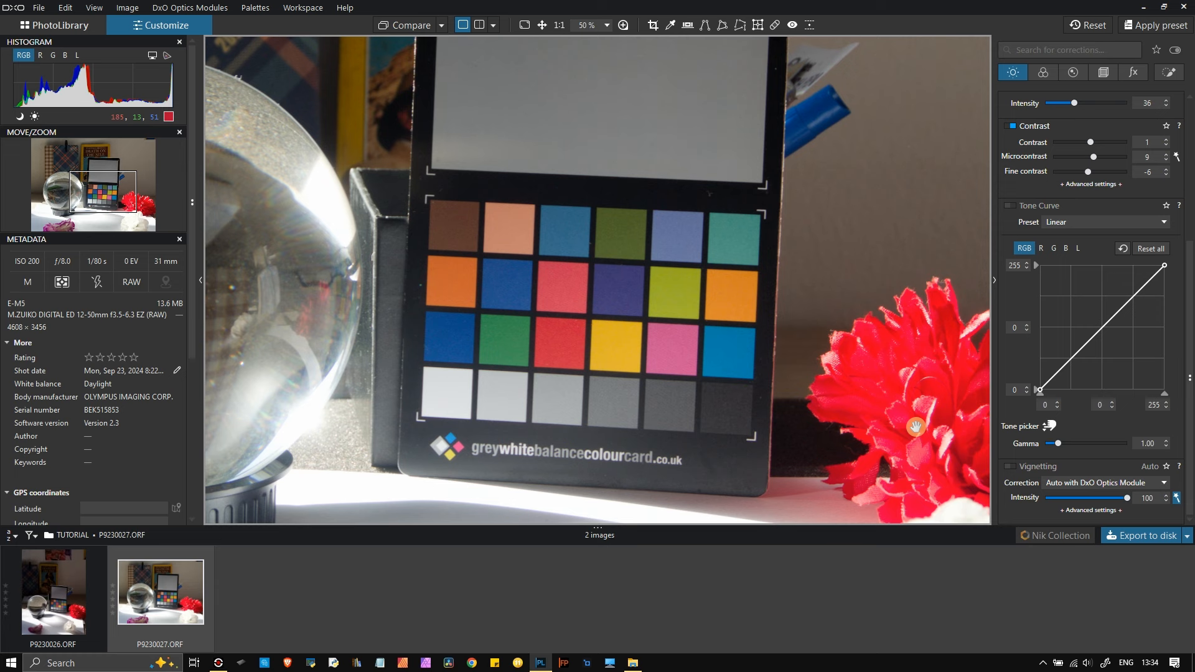
- Set Fine contrast to 6 and expand the advanced contrast settings
{"action": "left_click", "coordinate": [1110, 174]}
{"action": "left_click", "coordinate": [1093, 168]}
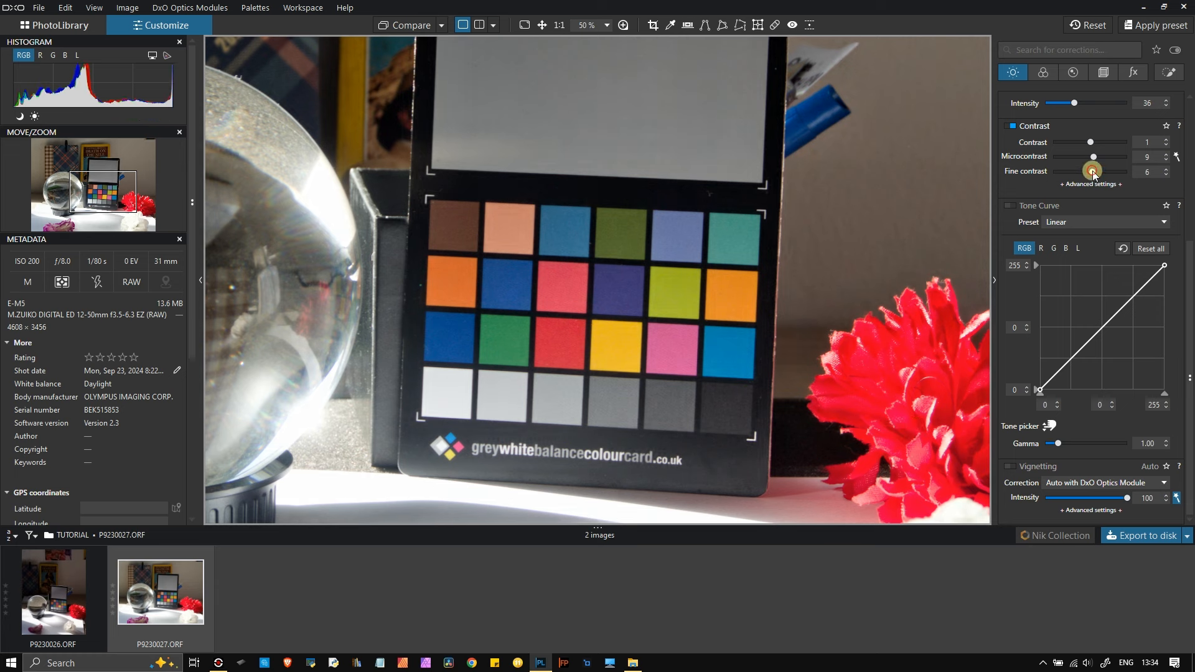
{"action": "left_click", "coordinate": [1106, 184]}
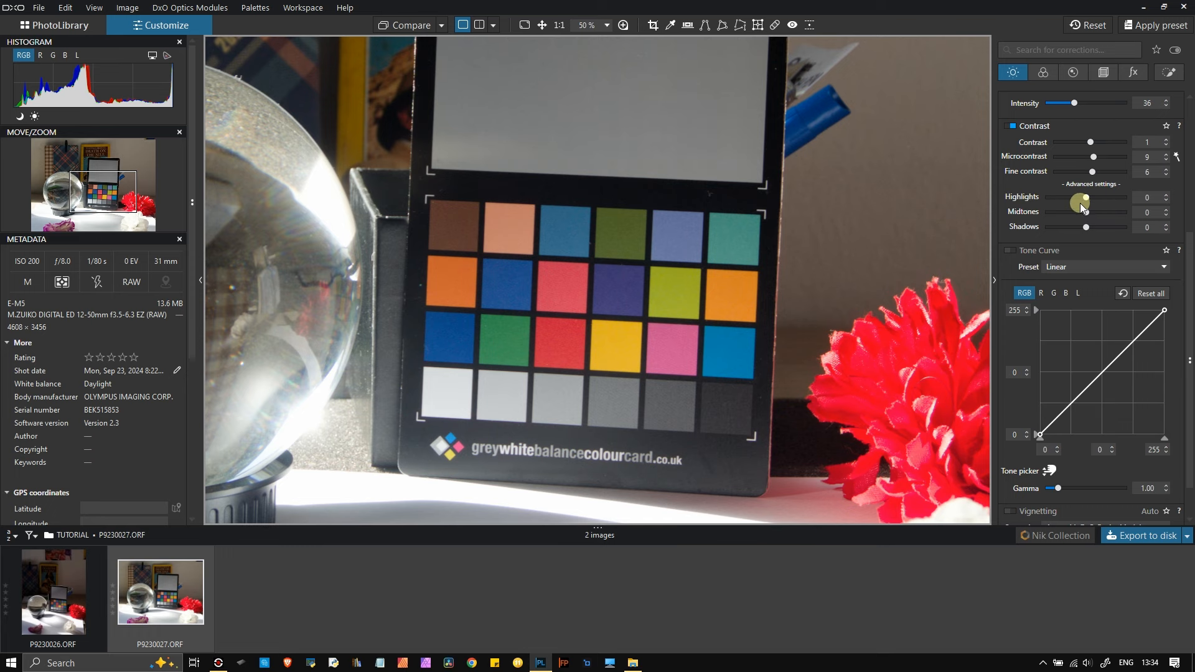
- Raise the Highlights contrast to 100 and check its effect on the colour card and the whole still life
{"action": "scroll", "coordinate": [691, 398], "scroll_direction": "up", "scroll_amount": 1}
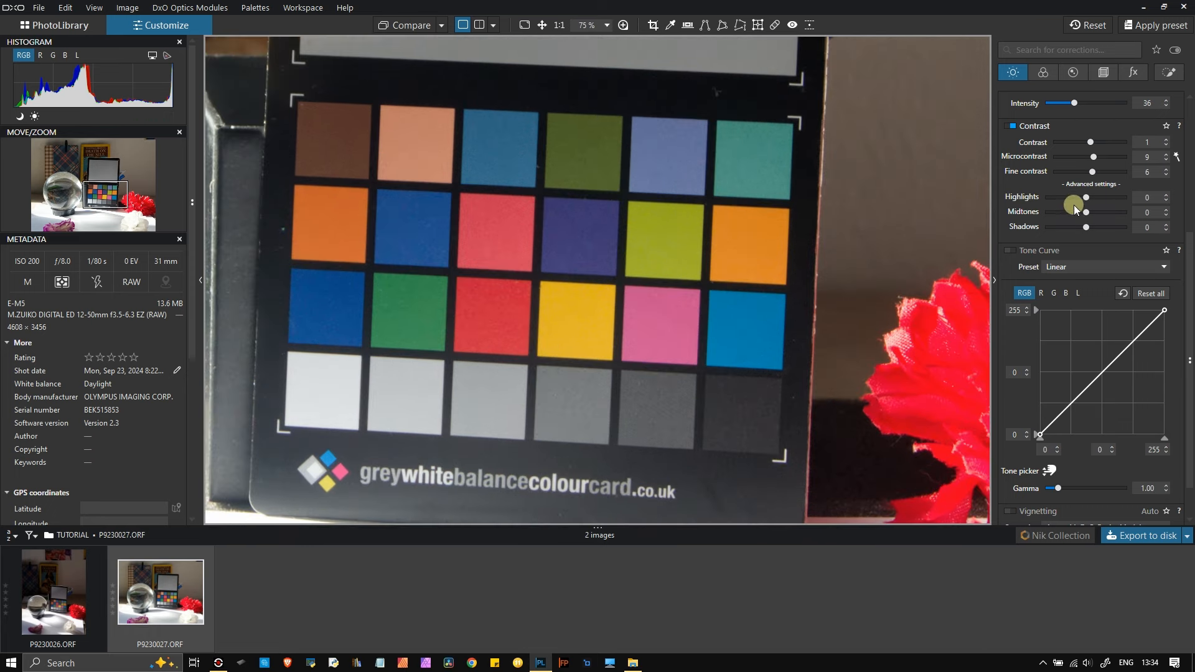
{"action": "left_click_drag", "start_coordinate": [1090, 202], "coordinate": [1093, 199]}
{"action": "left_click_drag", "start_coordinate": [1121, 204], "coordinate": [1144, 213]}
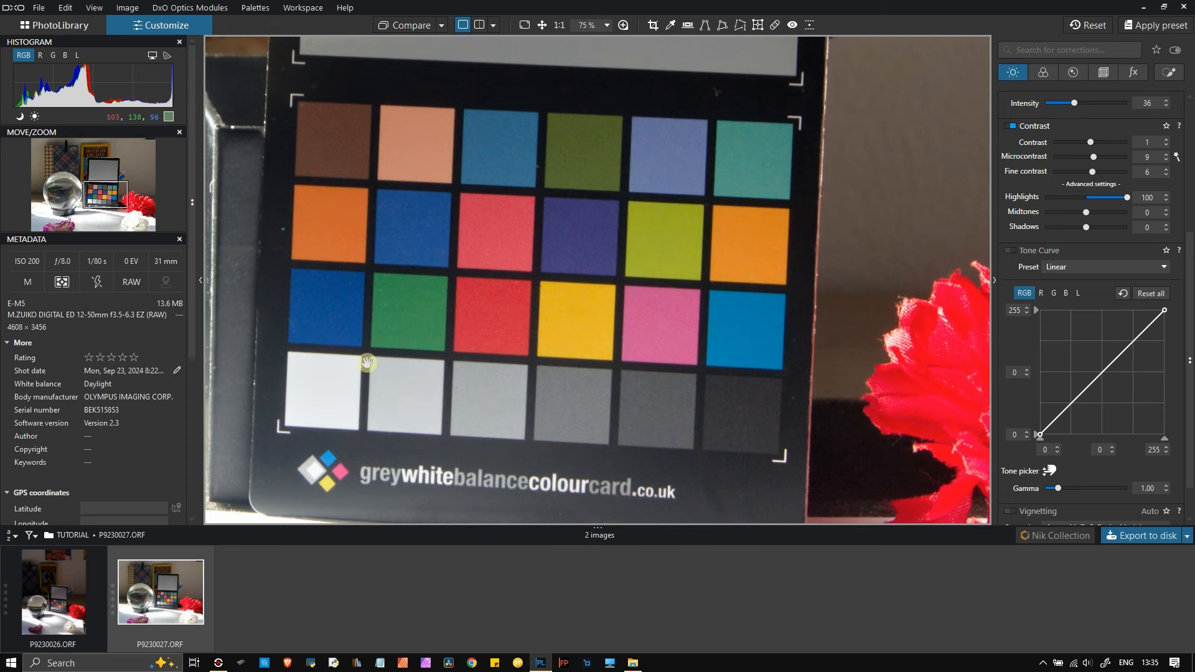
{"action": "scroll", "coordinate": [536, 293], "scroll_direction": "down", "scroll_amount": 4}
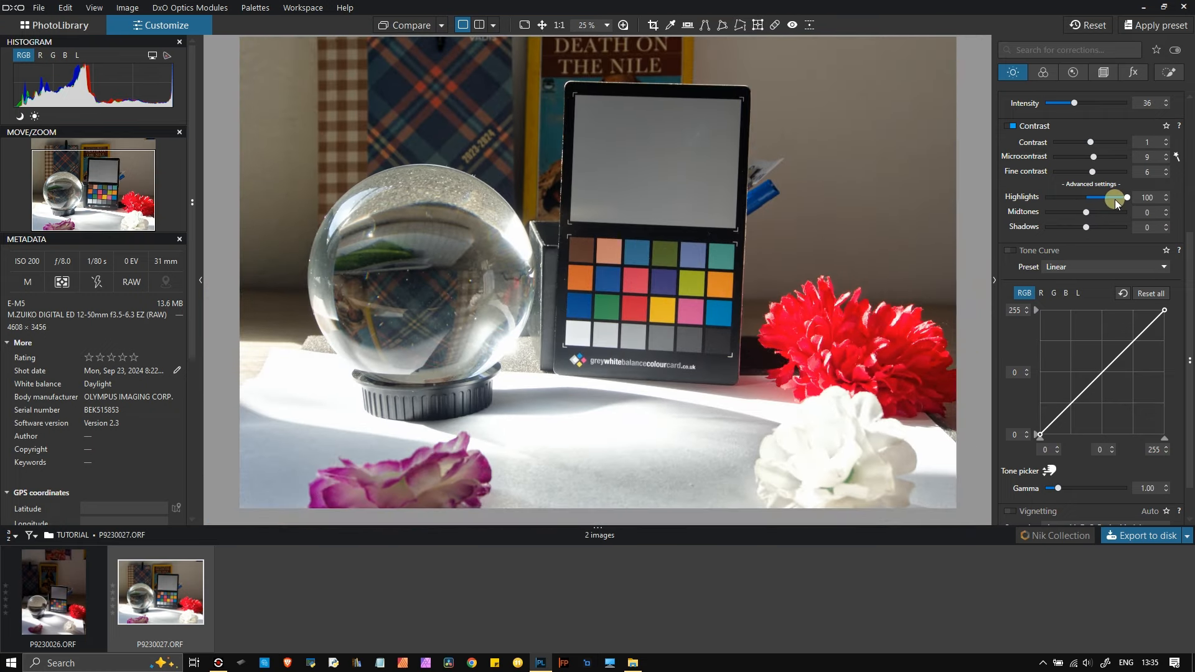
- Lower the Highlights contrast to -100 and inspect the glass ball and the white surface up close
{"action": "left_click_drag", "start_coordinate": [1125, 197], "coordinate": [1014, 203]}
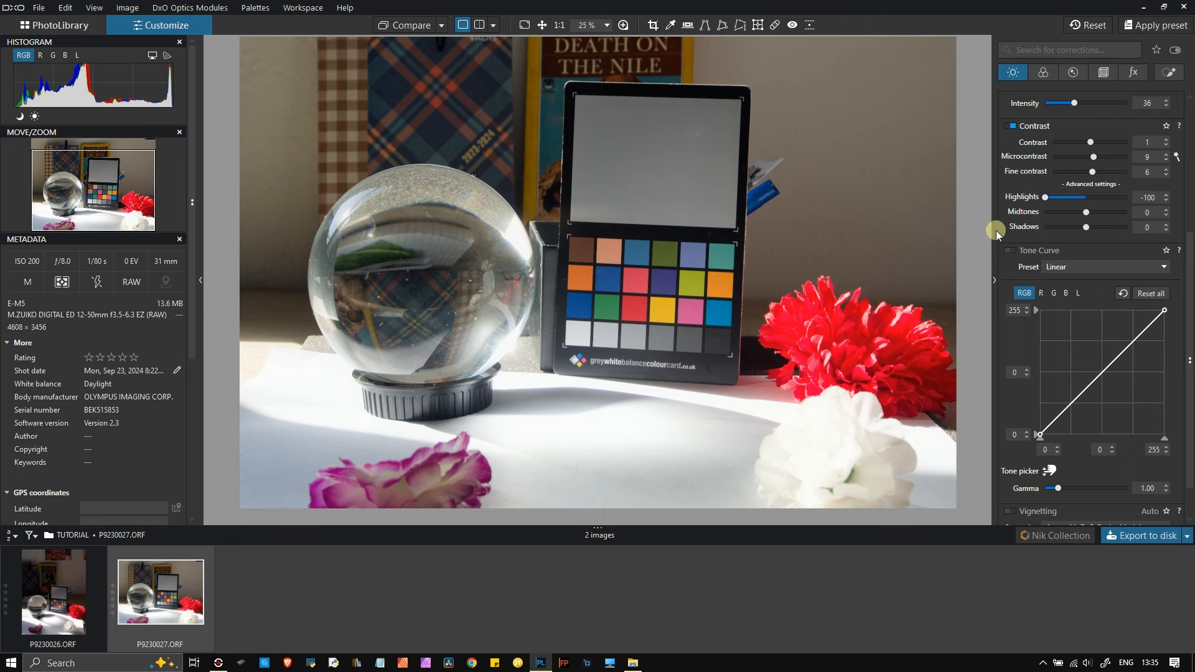
{"action": "scroll", "coordinate": [667, 304], "scroll_direction": "up", "scroll_amount": 5}
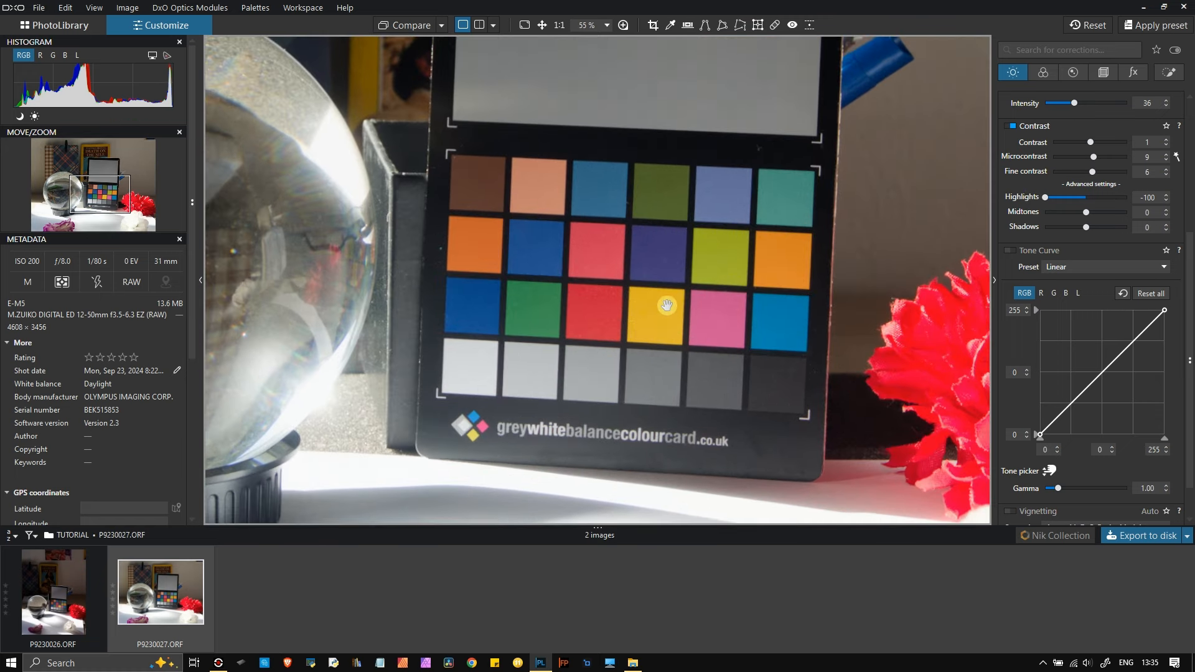
{"action": "left_click_drag", "start_coordinate": [389, 339], "coordinate": [557, 230]}
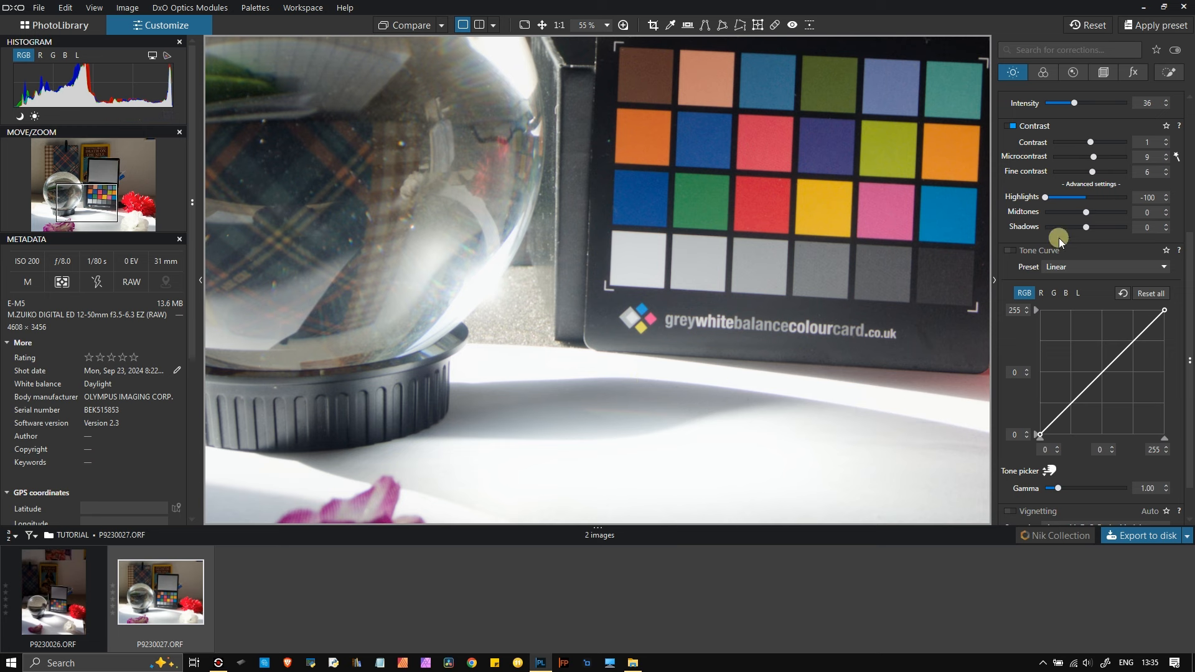
- Set the Highlights contrast to 9 and the Midtones contrast to -3 after testing each at 100
{"action": "left_click_drag", "start_coordinate": [1046, 198], "coordinate": [1144, 199]}
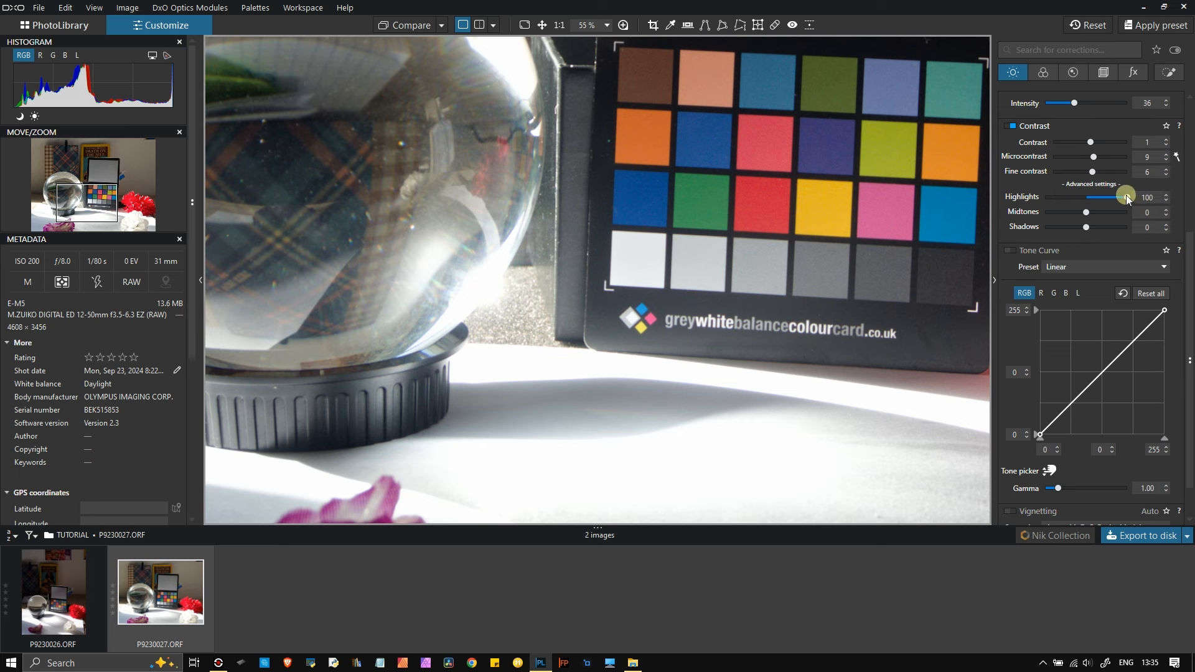
{"action": "left_click_drag", "start_coordinate": [1126, 197], "coordinate": [1190, 199]}
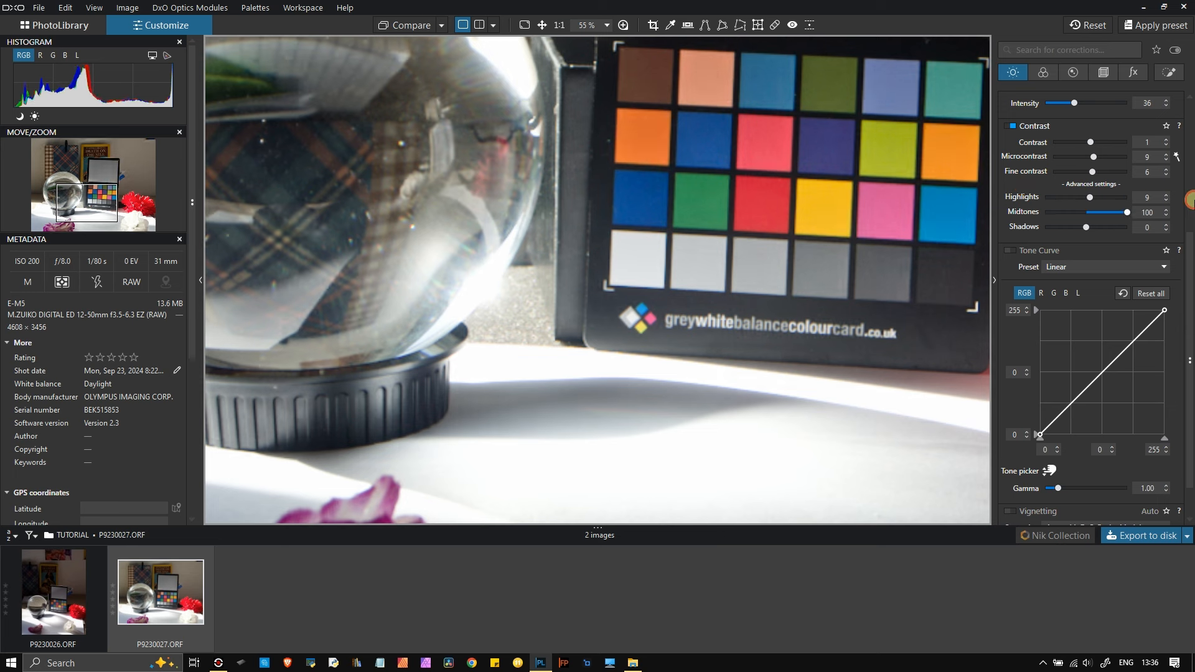
{"action": "left_click_drag", "start_coordinate": [1190, 202], "coordinate": [1086, 229]}
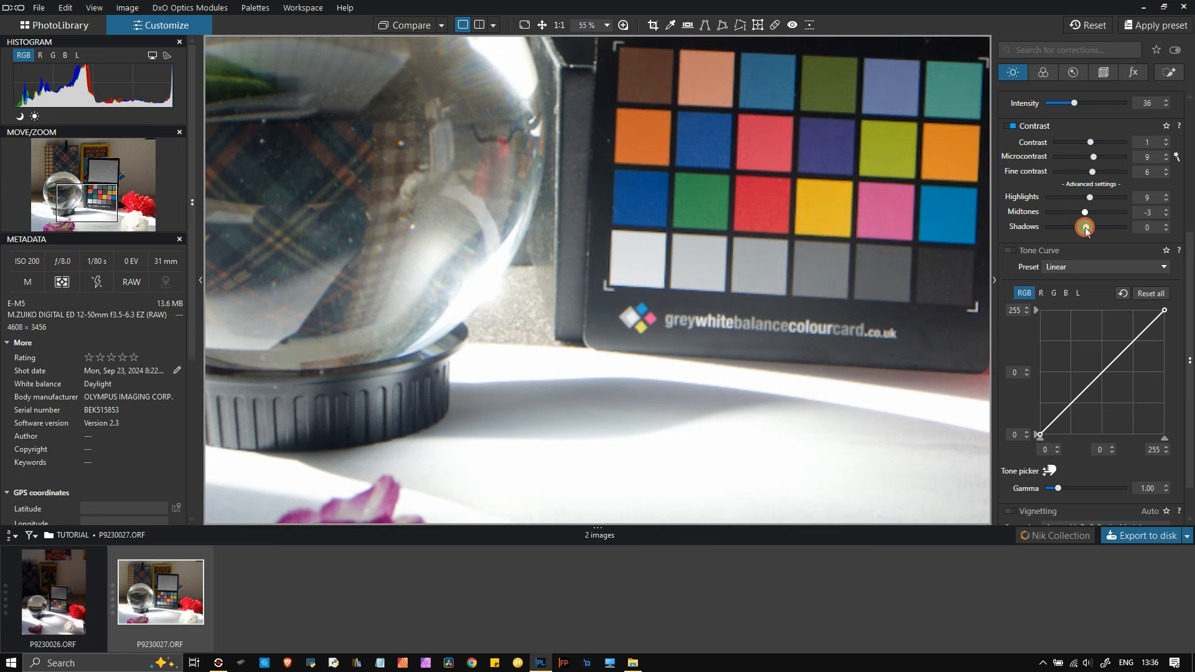
- Test the Shadows contrast at 100 and -100, set it to -2, and switch off the Contrast correction
{"action": "left_click_drag", "start_coordinate": [1088, 230], "coordinate": [1143, 231]}
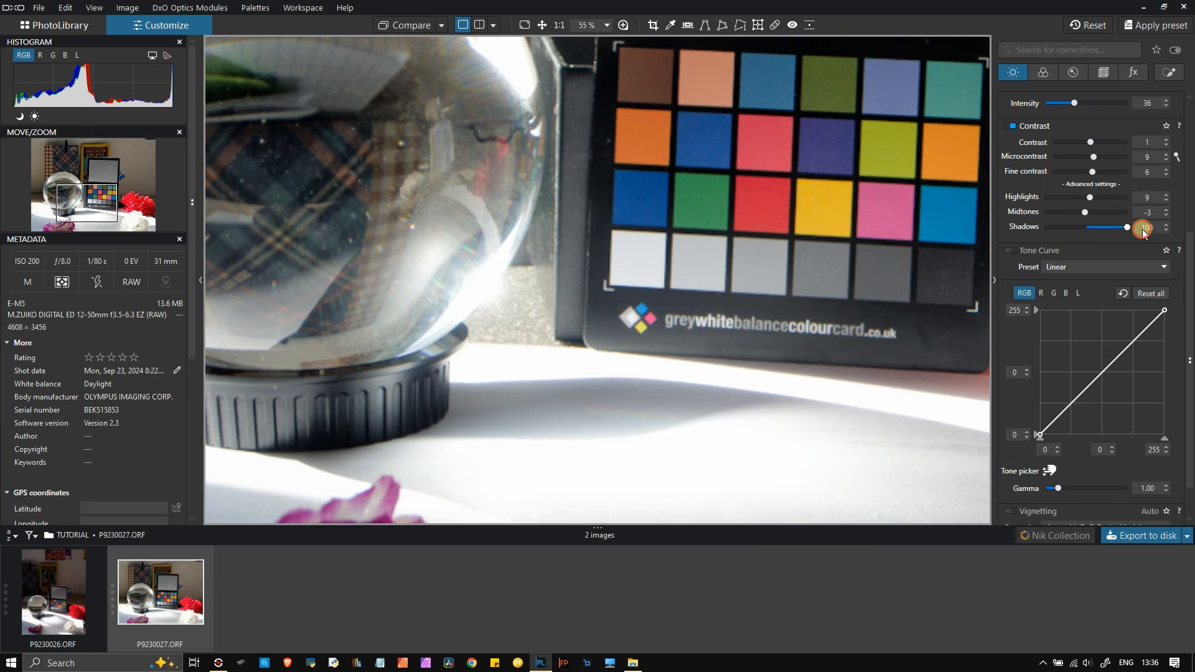
{"action": "left_click_drag", "start_coordinate": [1143, 231], "coordinate": [1009, 211]}
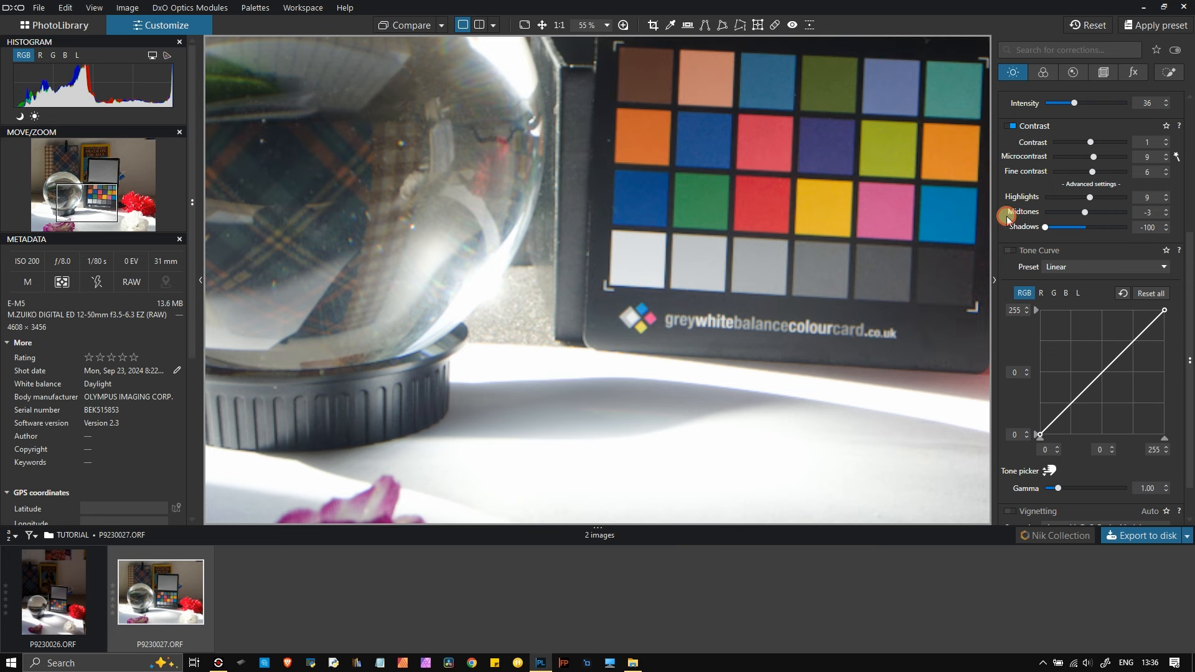
{"action": "mouse_move", "coordinate": [1047, 228]}
{"action": "left_mouse_down"}
{"action": "mouse_move", "coordinate": [1133, 235]}
{"action": "mouse_move", "coordinate": [1041, 228]}
{"action": "left_mouse_up"}
{"action": "left_click_drag", "start_coordinate": [1046, 228], "coordinate": [1087, 235]}
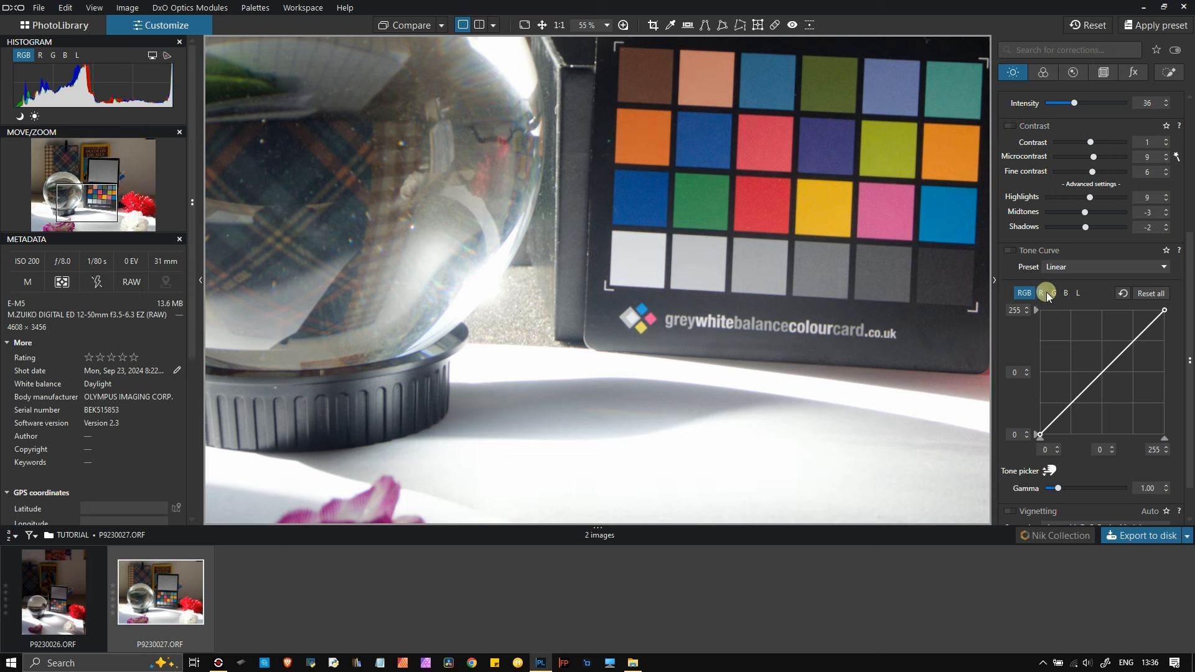
- Enable the Tone Curve and place four control points along the RGB curve, keeping it close to the diagonal
{"action": "scroll", "coordinate": [1046, 267], "scroll_direction": "down", "scroll_amount": 1}
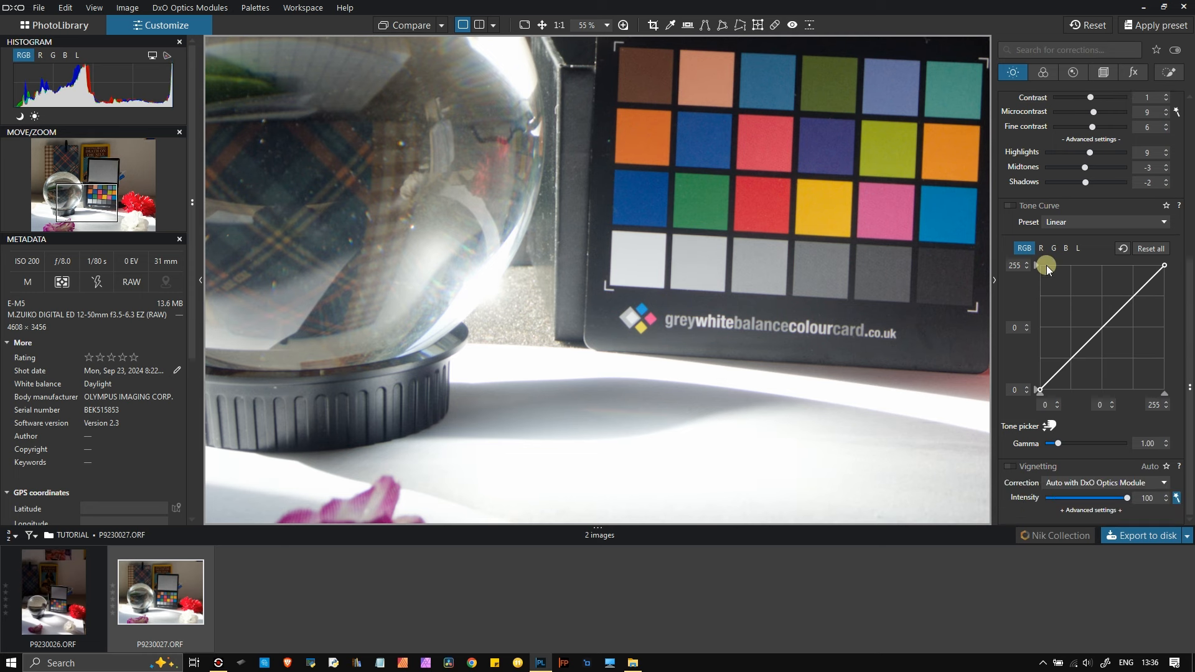
{"action": "left_click", "coordinate": [1011, 204]}
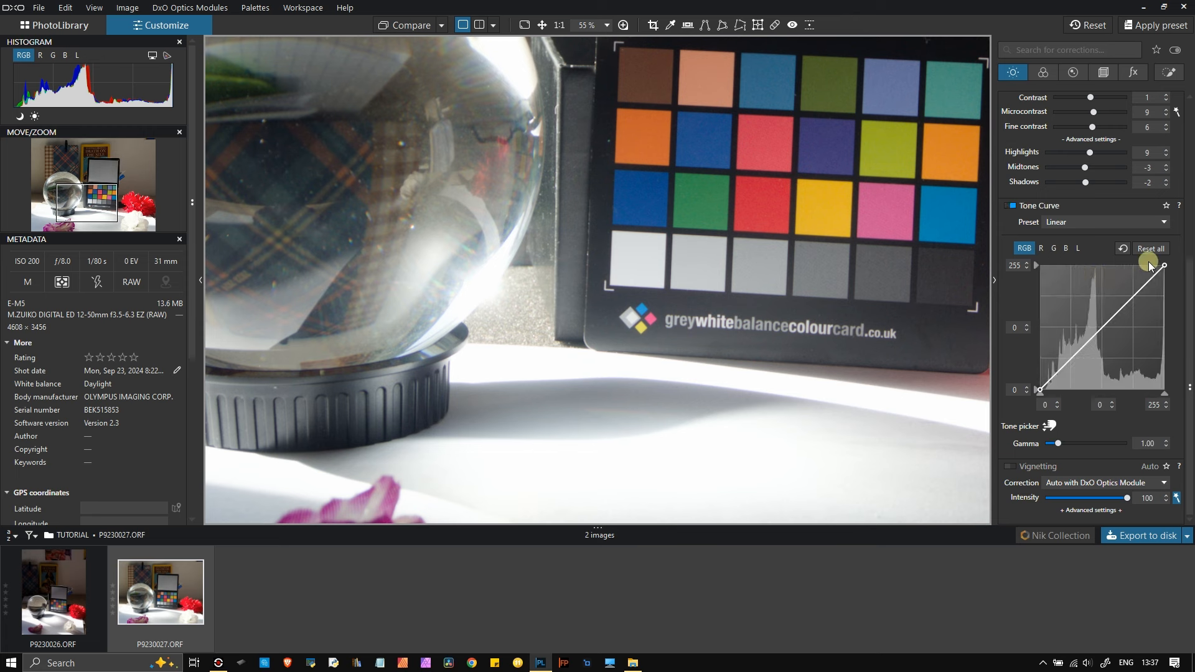
{"action": "left_click_drag", "start_coordinate": [1144, 286], "coordinate": [1107, 324]}
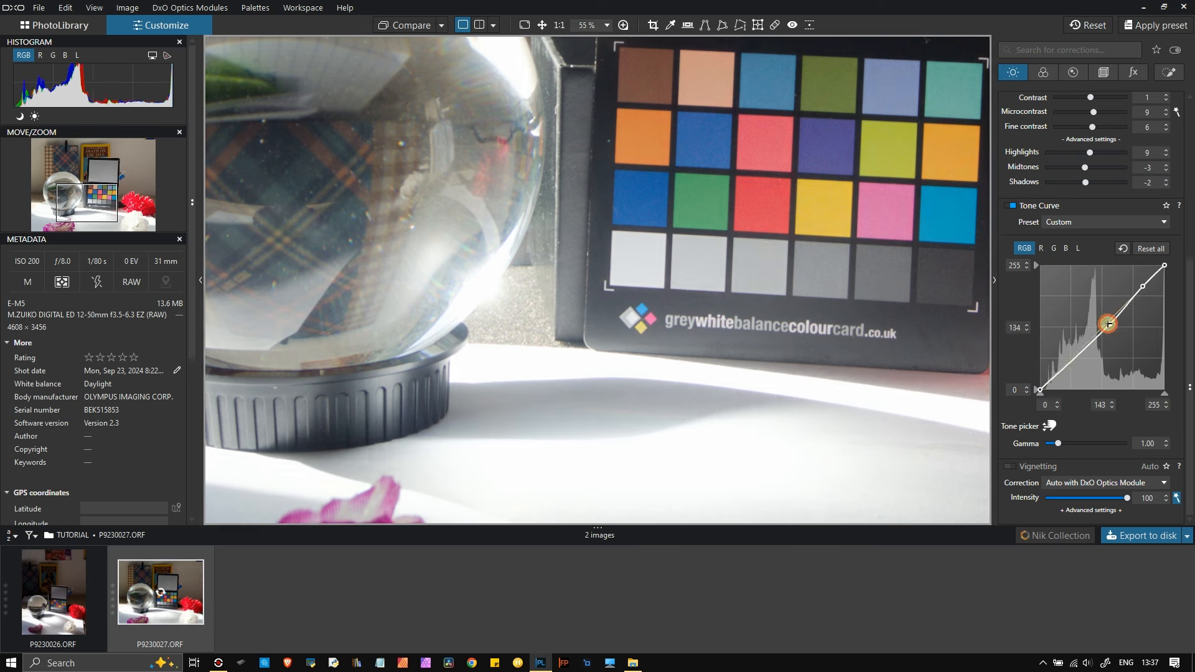
{"action": "left_click", "coordinate": [1065, 362]}
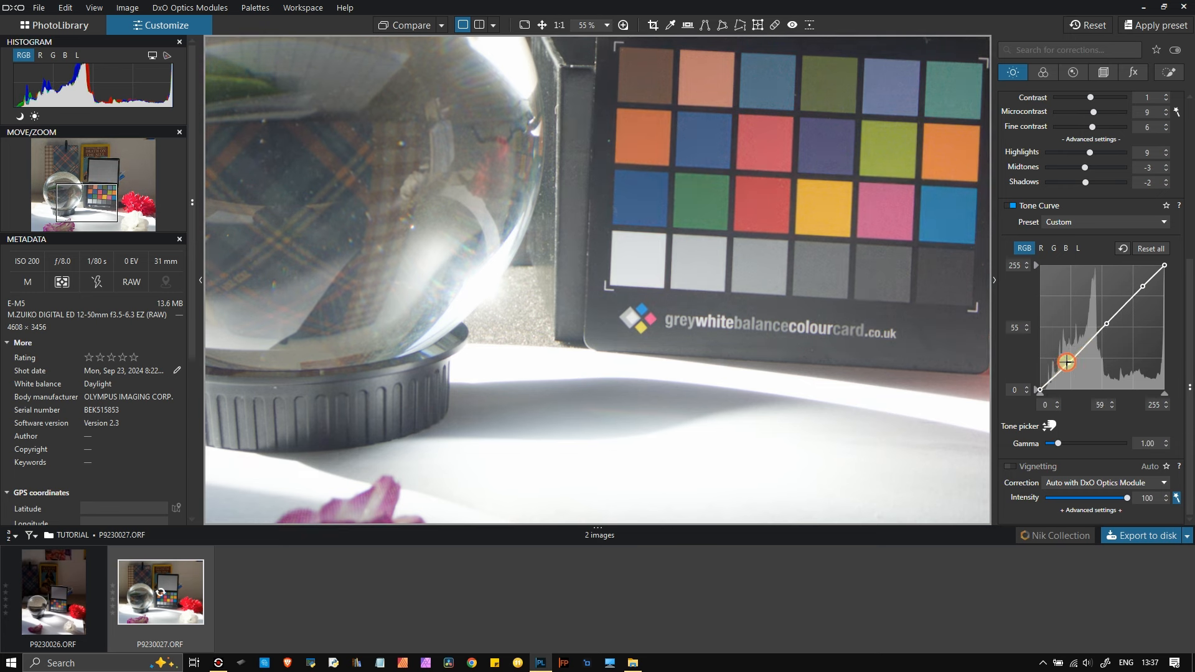
{"action": "left_click_drag", "start_coordinate": [1066, 363], "coordinate": [1066, 361]}
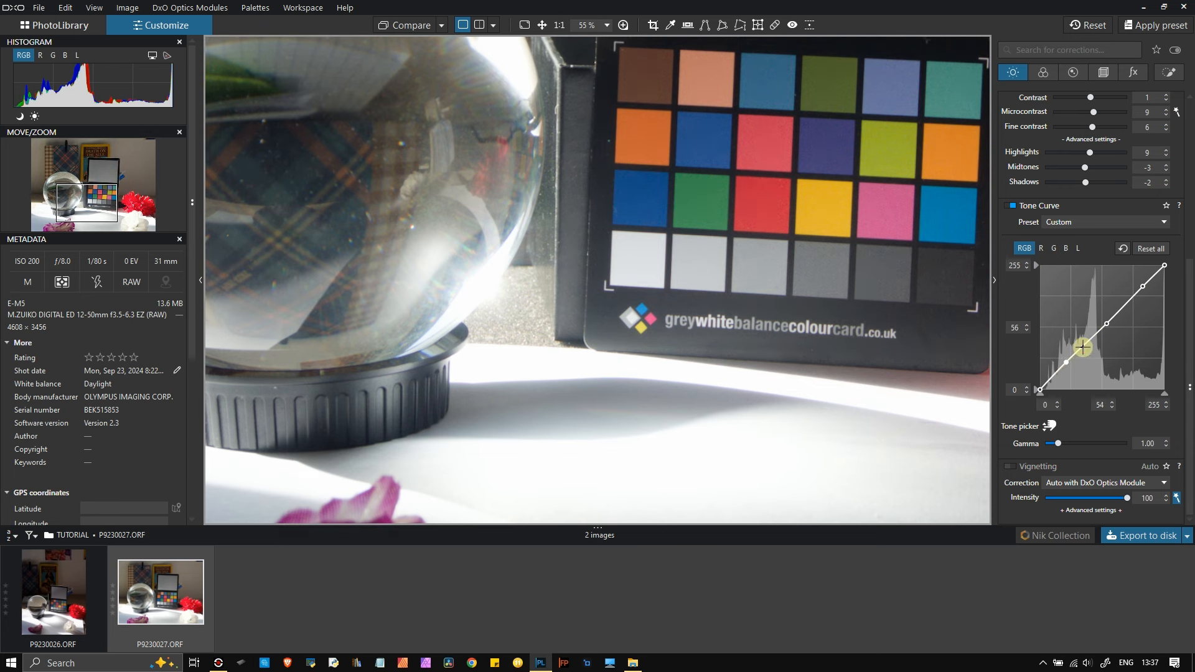
{"action": "left_click", "coordinate": [1085, 342]}
{"action": "left_click_drag", "start_coordinate": [1107, 323], "coordinate": [1105, 325]}
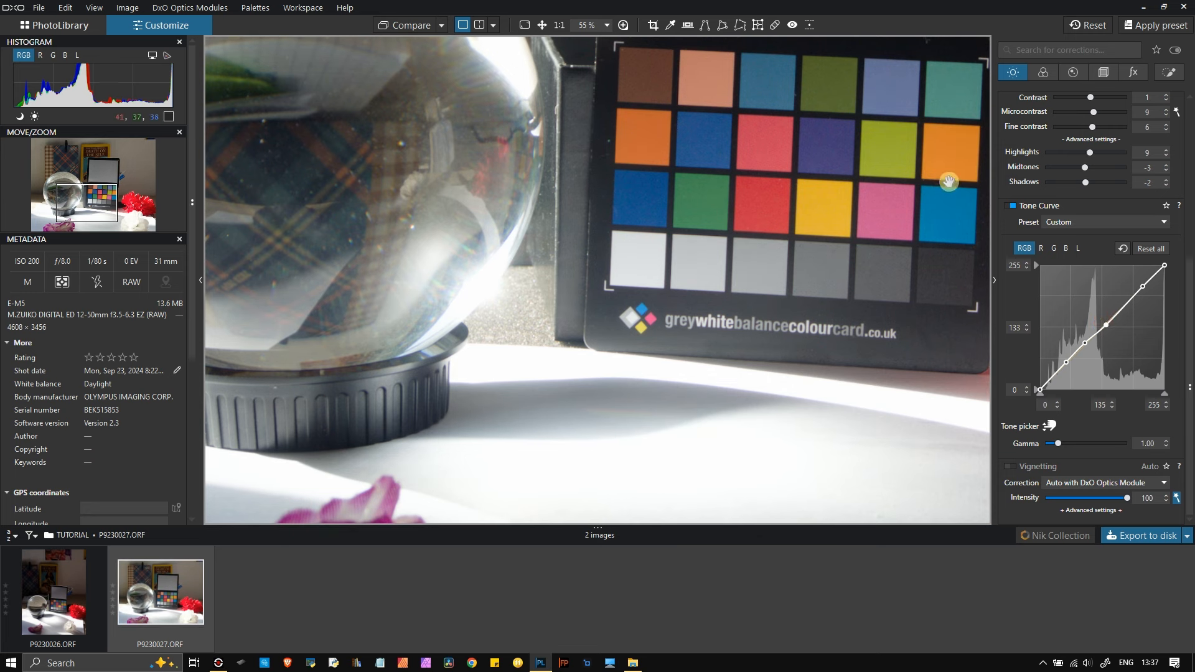
- Show the luminance tone curve and reset all the tone curves to linear
{"action": "scroll", "coordinate": [1006, 141], "scroll_direction": "up", "scroll_amount": 1}
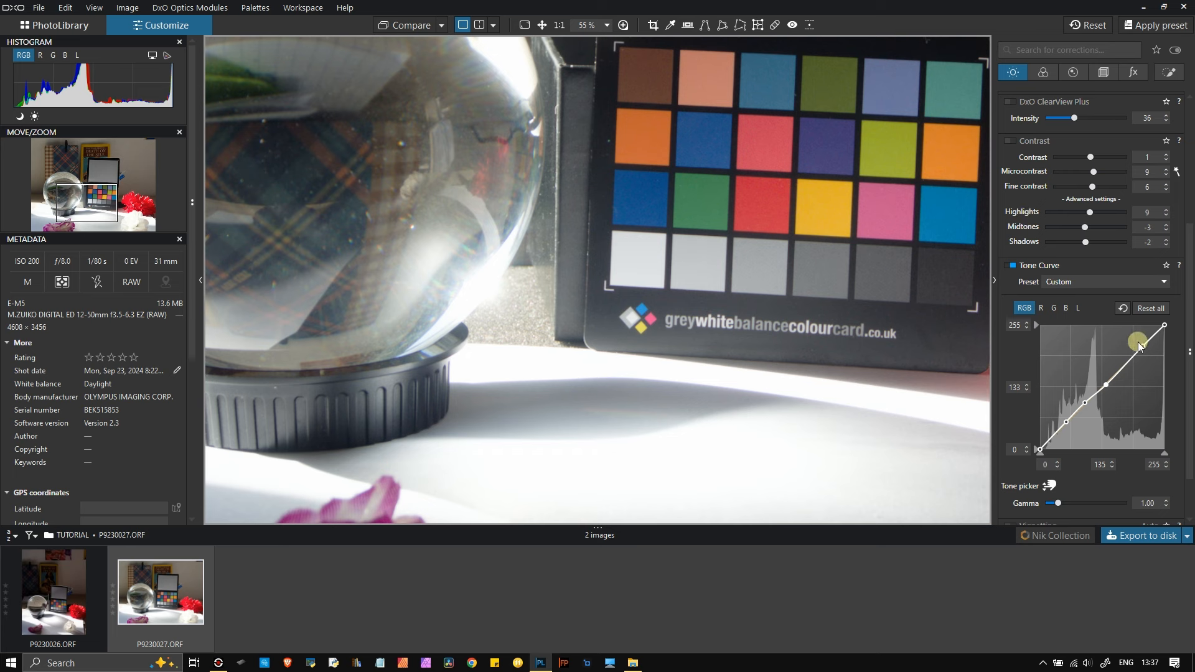
{"action": "mouse_move", "coordinate": [1165, 324]}
{"action": "left_mouse_down"}
{"action": "mouse_move", "coordinate": [1174, 338]}
{"action": "mouse_move", "coordinate": [1174, 324]}
{"action": "left_mouse_up"}
{"action": "left_click", "coordinate": [1076, 308]}
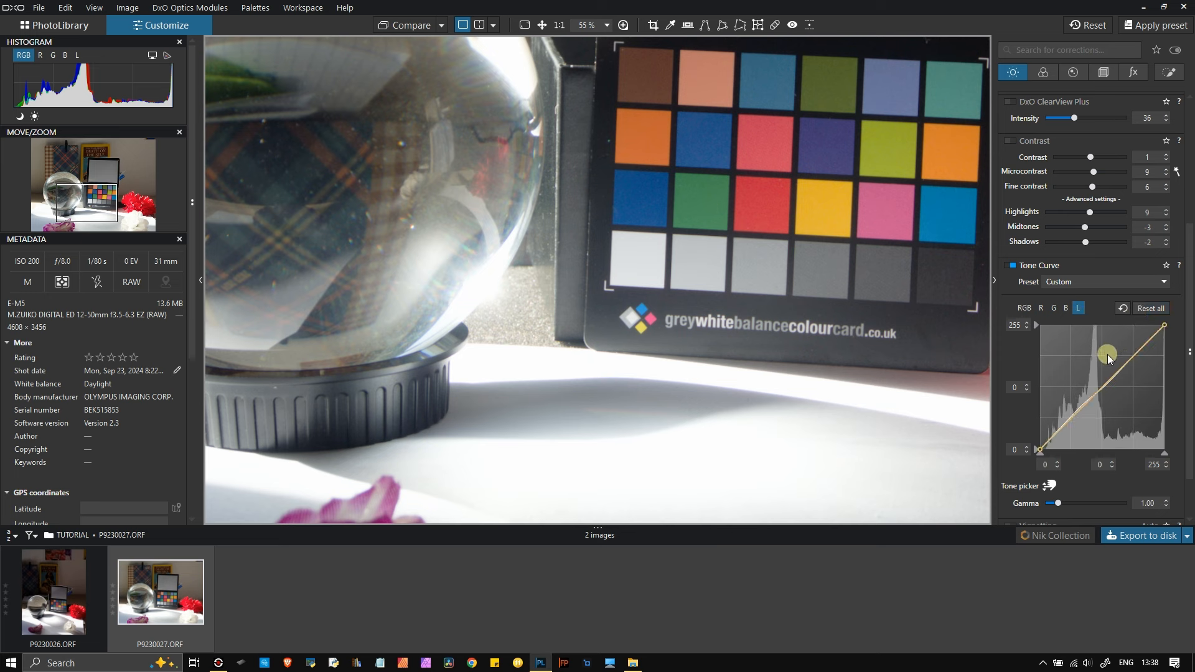
{"action": "left_click", "coordinate": [1151, 307]}
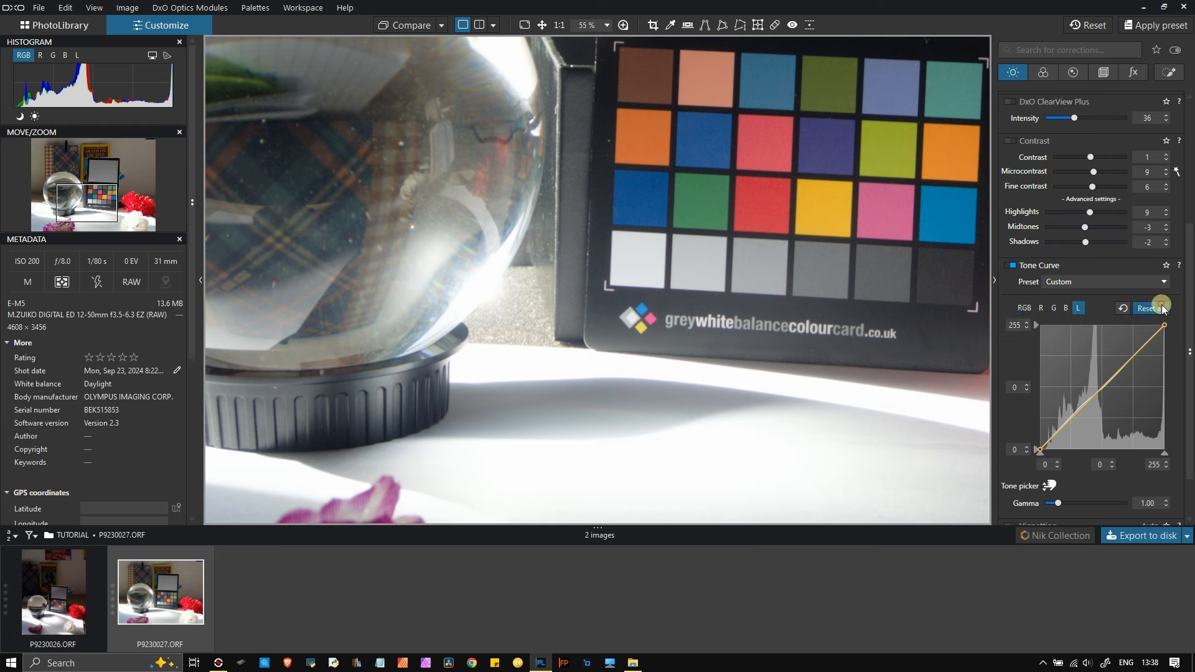
- Shape an S-curve on the RGB channel with points at input 185 output 214, 125 to 134, and 64 to 52
{"action": "left_click", "coordinate": [1028, 308]}
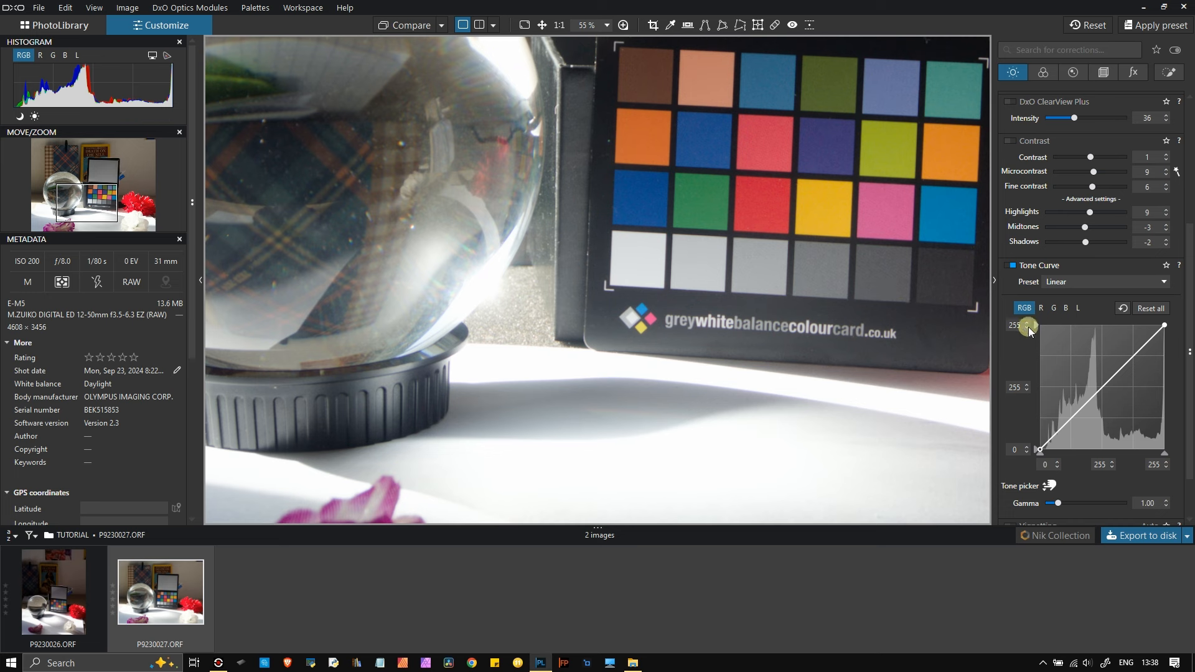
{"action": "left_click", "coordinate": [1130, 348]}
{"action": "left_click_drag", "start_coordinate": [1134, 354], "coordinate": [1131, 344]}
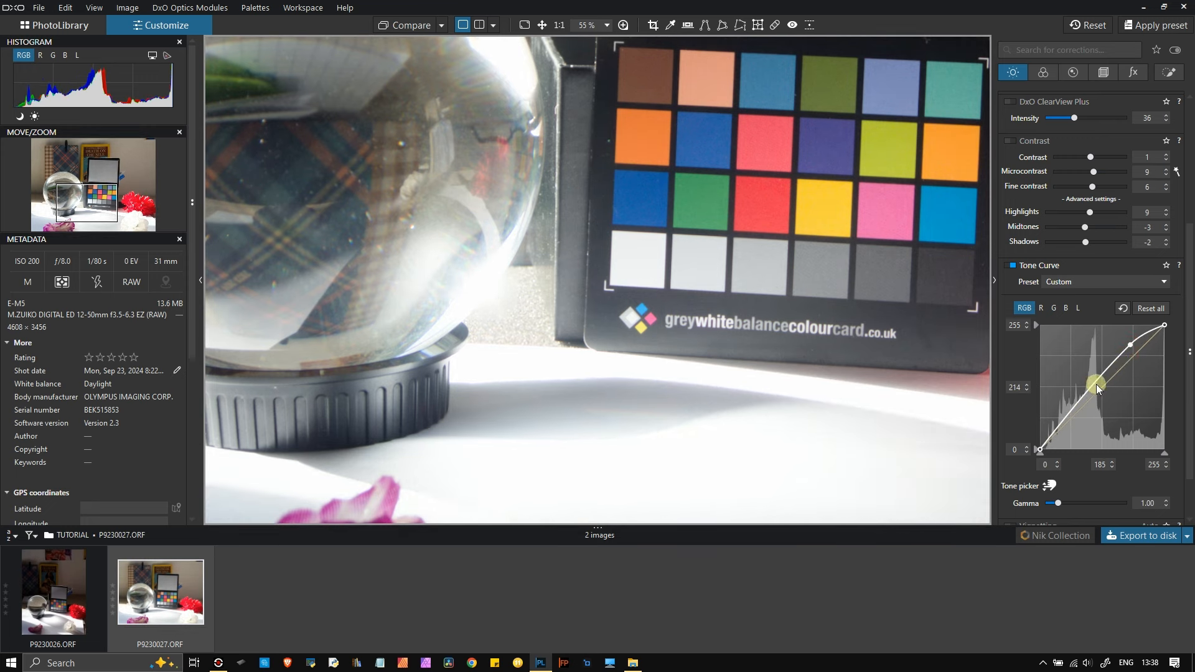
{"action": "left_click_drag", "start_coordinate": [1096, 381], "coordinate": [1101, 384]}
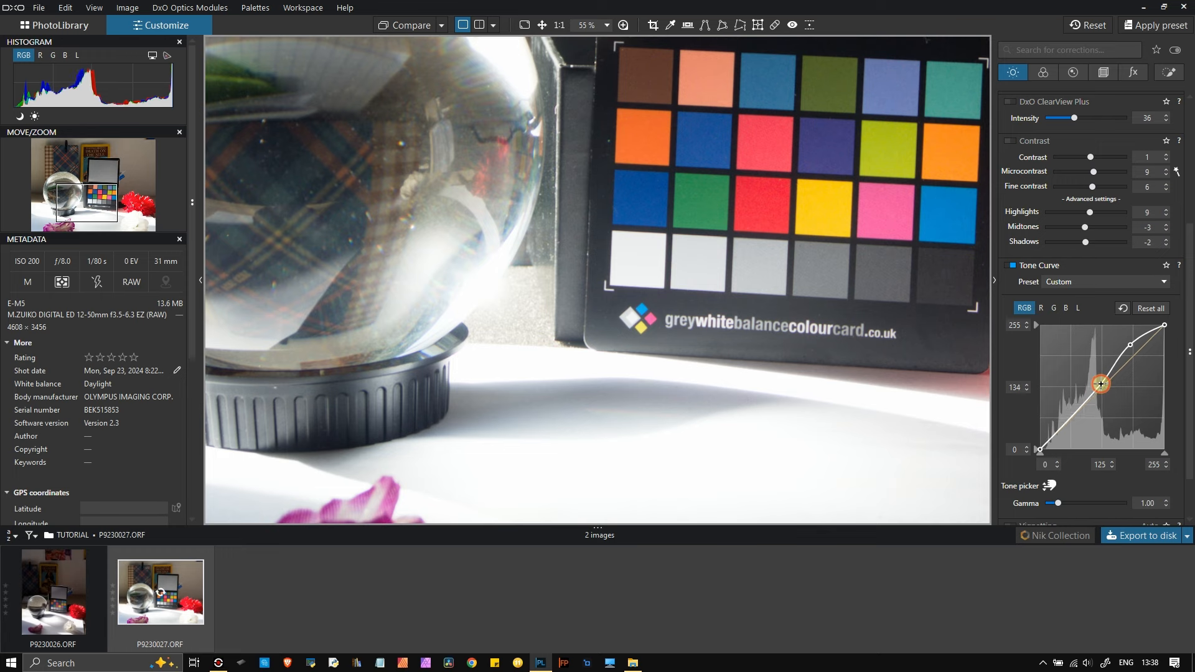
{"action": "left_click_drag", "start_coordinate": [1068, 422], "coordinate": [1072, 424]}
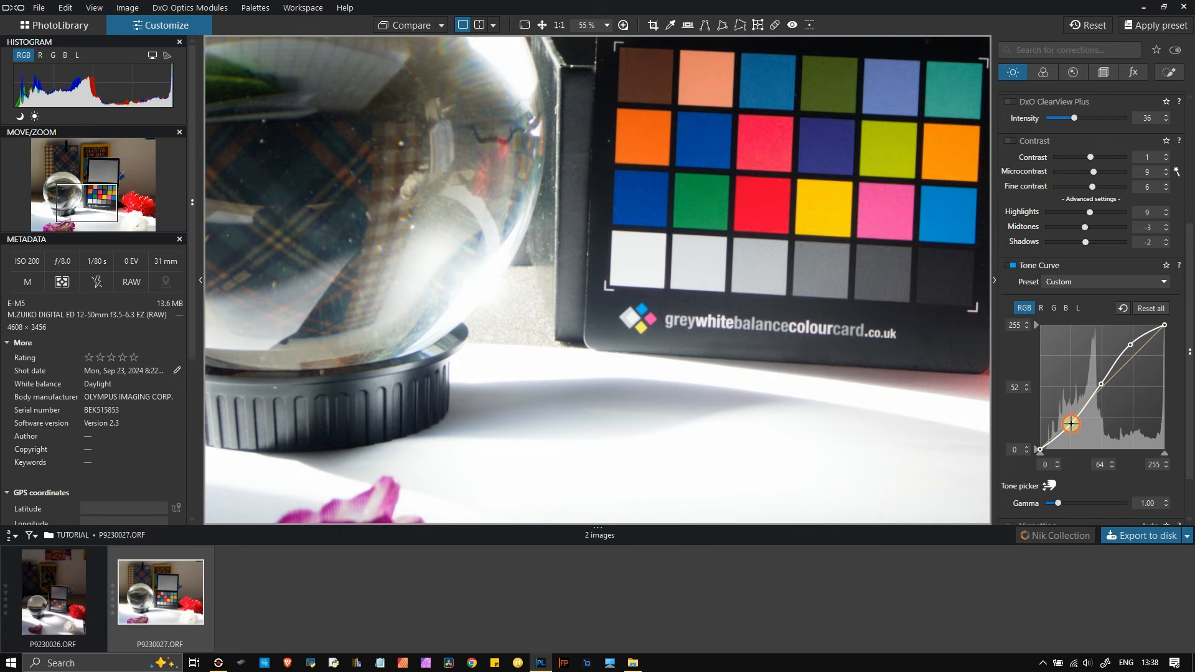
- Compare the photo with the RGB tone curve on and off, for the whole still life and up close on the colour card
{"action": "scroll", "coordinate": [818, 389], "scroll_direction": "down", "scroll_amount": 3}
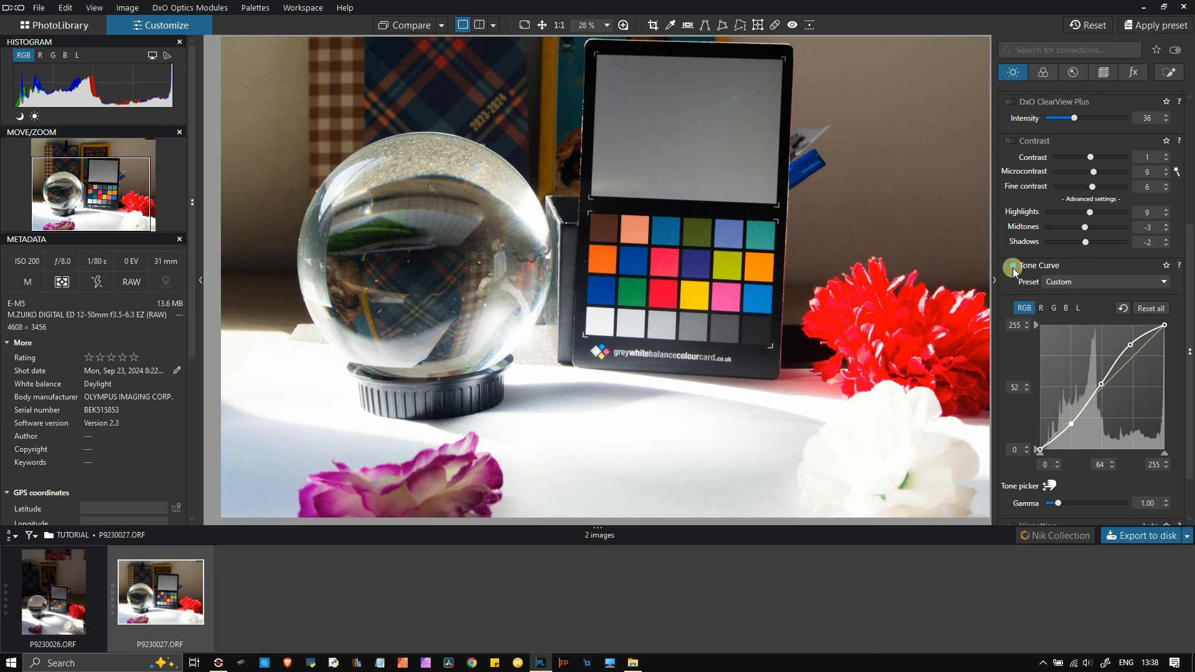
{"action": "left_click", "coordinate": [1011, 266]}
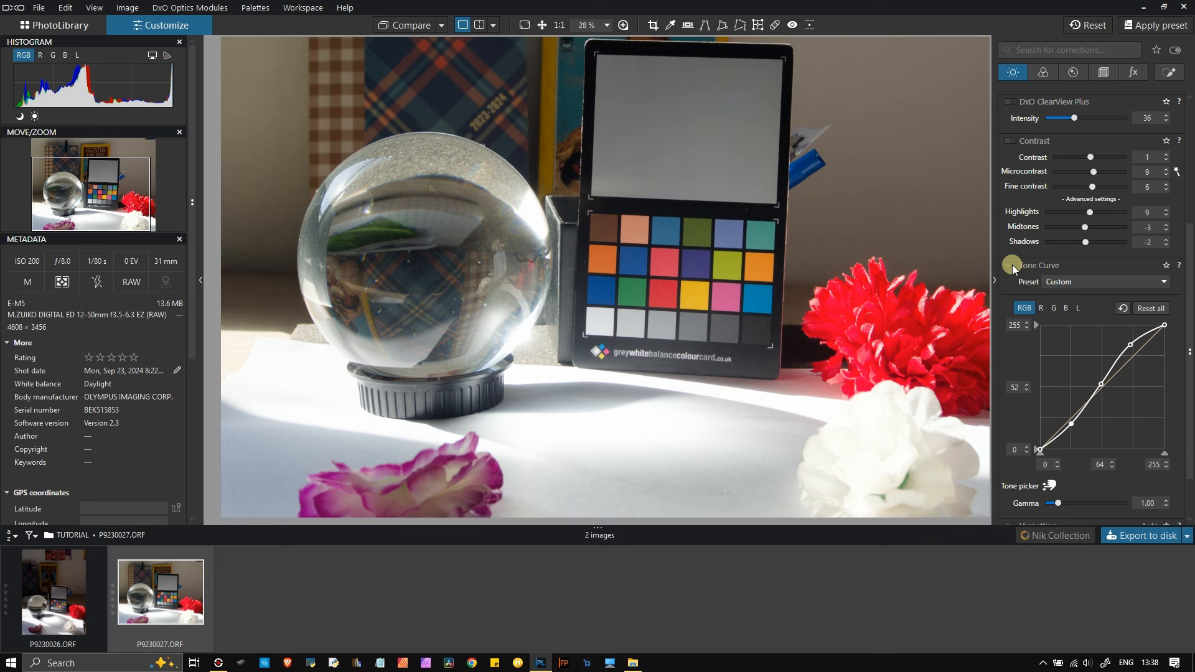
{"action": "left_click", "coordinate": [1013, 265]}
{"action": "left_click", "coordinate": [1012, 266]}
{"action": "left_click", "coordinate": [1012, 266]}
{"action": "left_click", "coordinate": [1012, 265]}
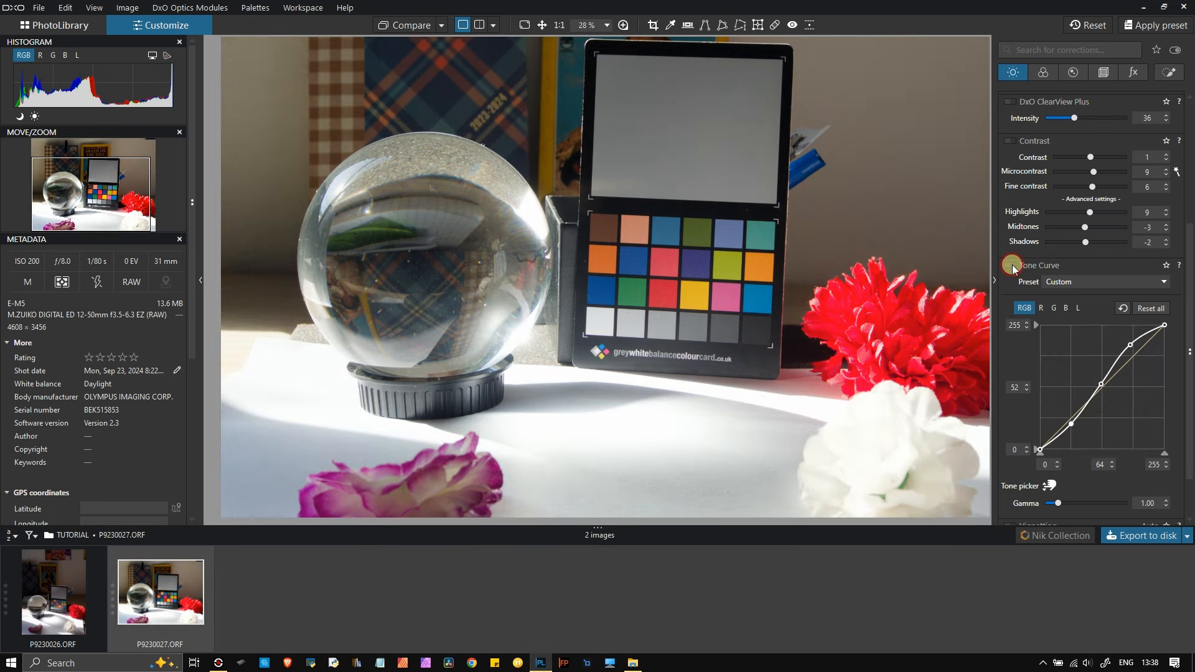
{"action": "scroll", "coordinate": [758, 316], "scroll_direction": "up", "scroll_amount": 2}
{"action": "scroll", "coordinate": [759, 316], "scroll_direction": "up", "scroll_amount": 2}
{"action": "left_click_drag", "start_coordinate": [507, 188], "coordinate": [580, 255]}
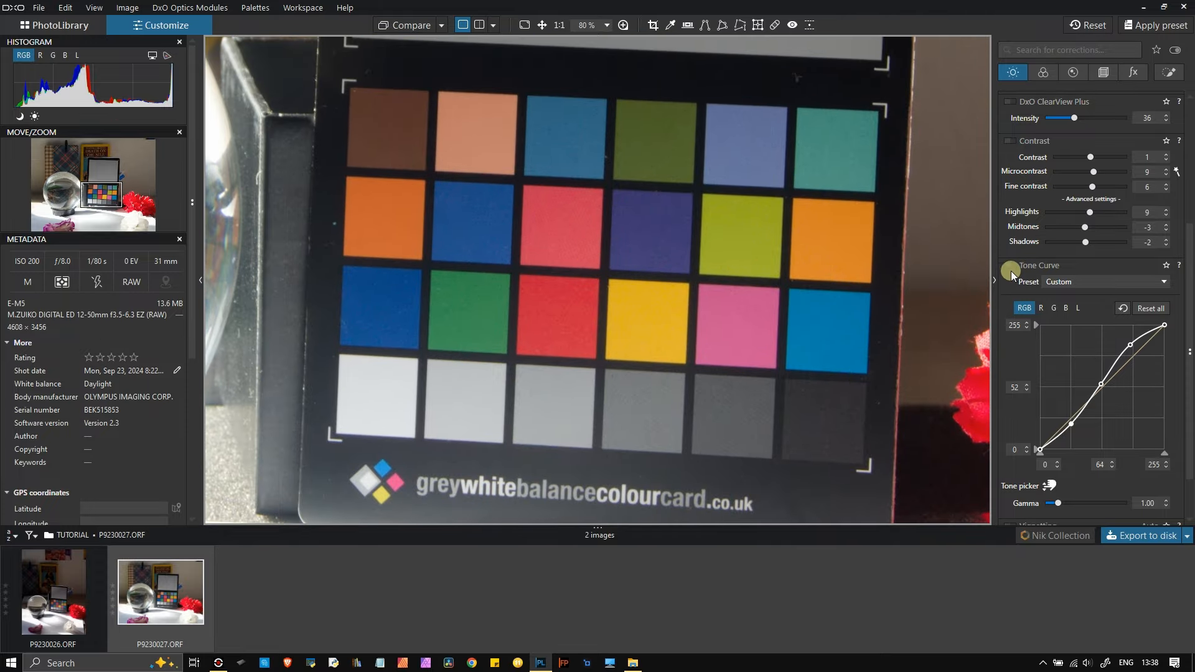
{"action": "left_click", "coordinate": [1011, 266]}
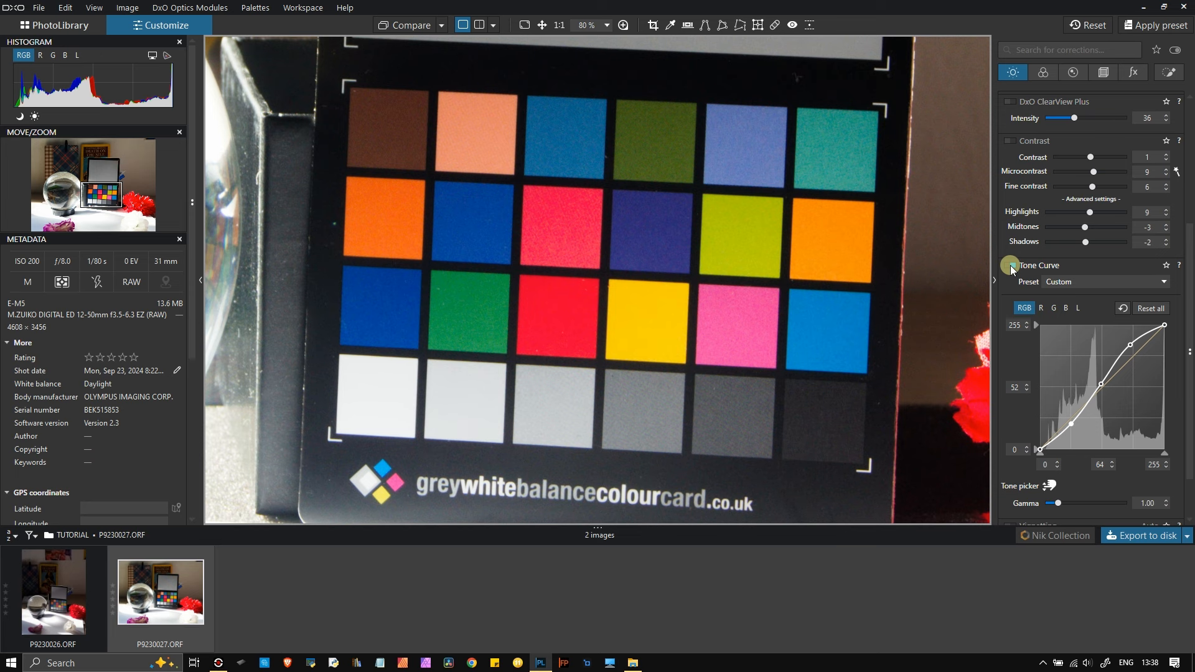
{"action": "left_click", "coordinate": [1010, 266]}
- Reset the tone curves and shape a luminance S-curve, mapping input 194 to 208 and 60 to 45 with a midtone anchor point
{"action": "left_click", "coordinate": [1153, 306]}
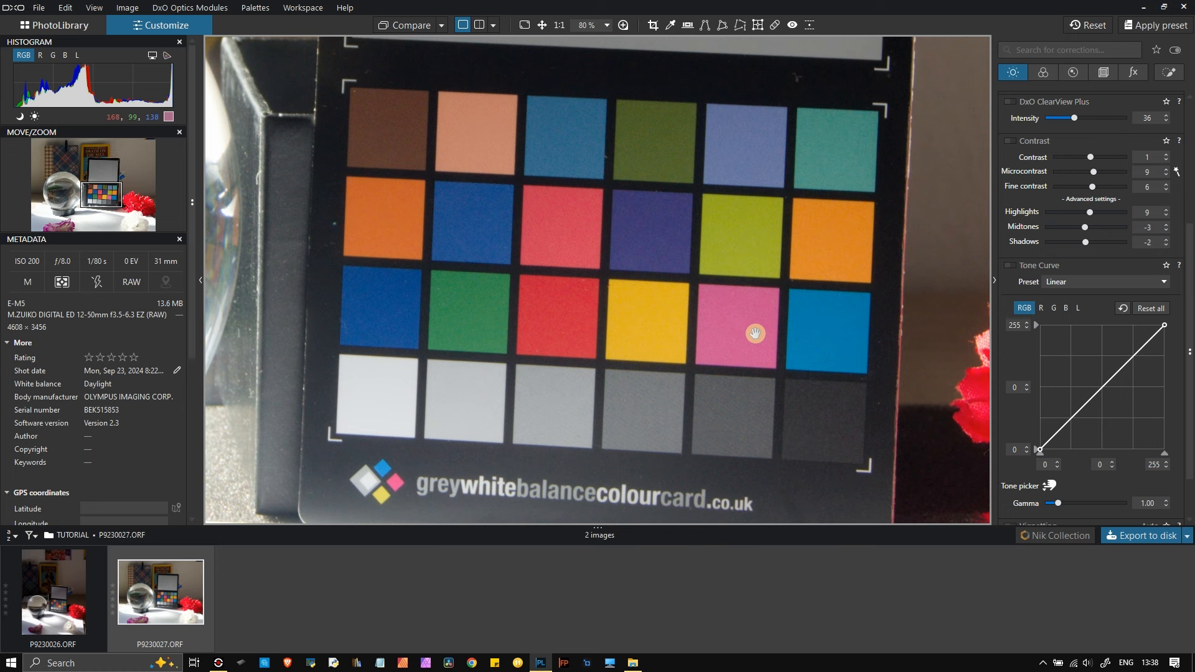
{"action": "left_click", "coordinate": [1080, 308]}
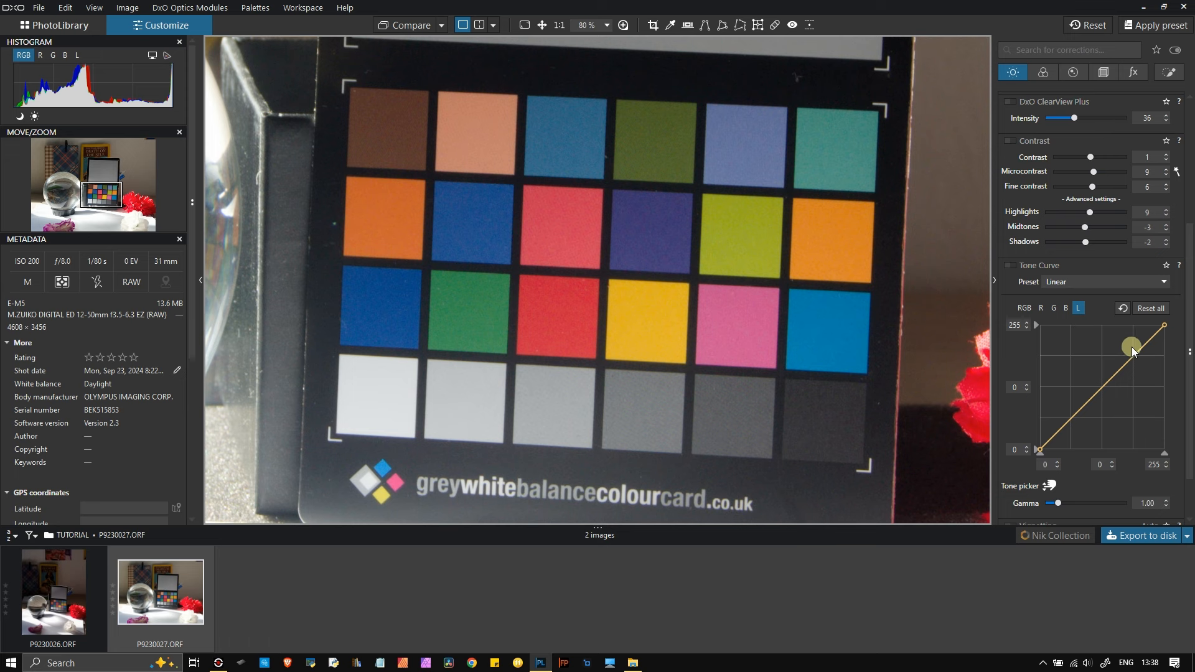
{"action": "left_click_drag", "start_coordinate": [1135, 352], "coordinate": [1135, 348]}
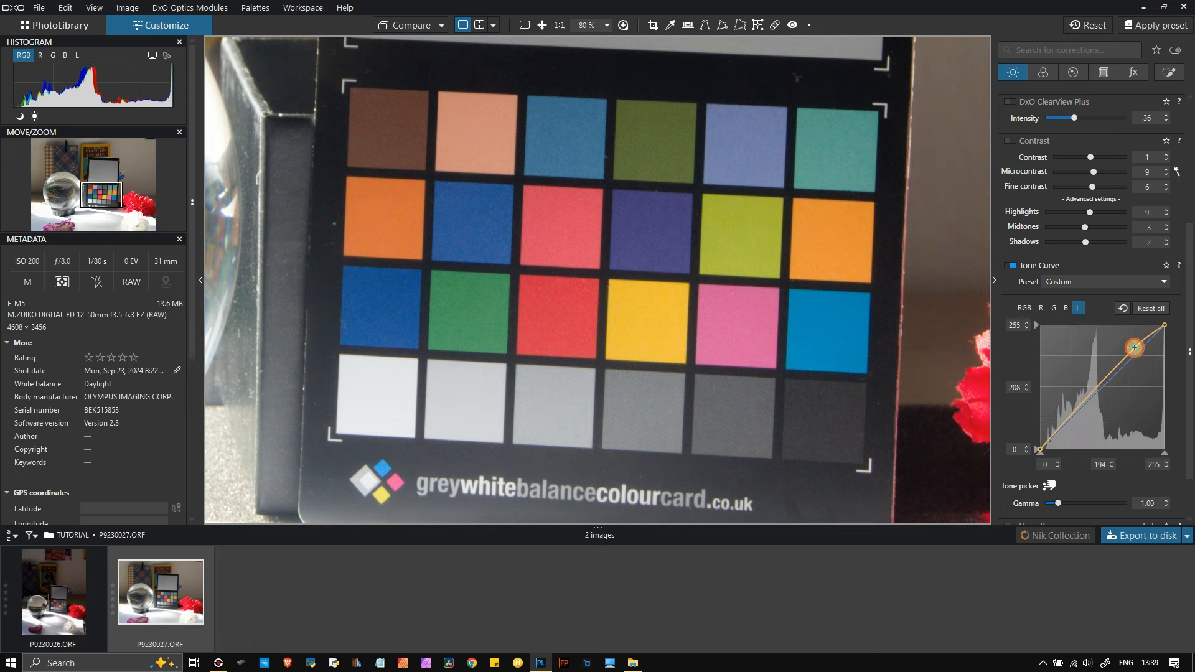
{"action": "left_click", "coordinate": [1100, 385]}
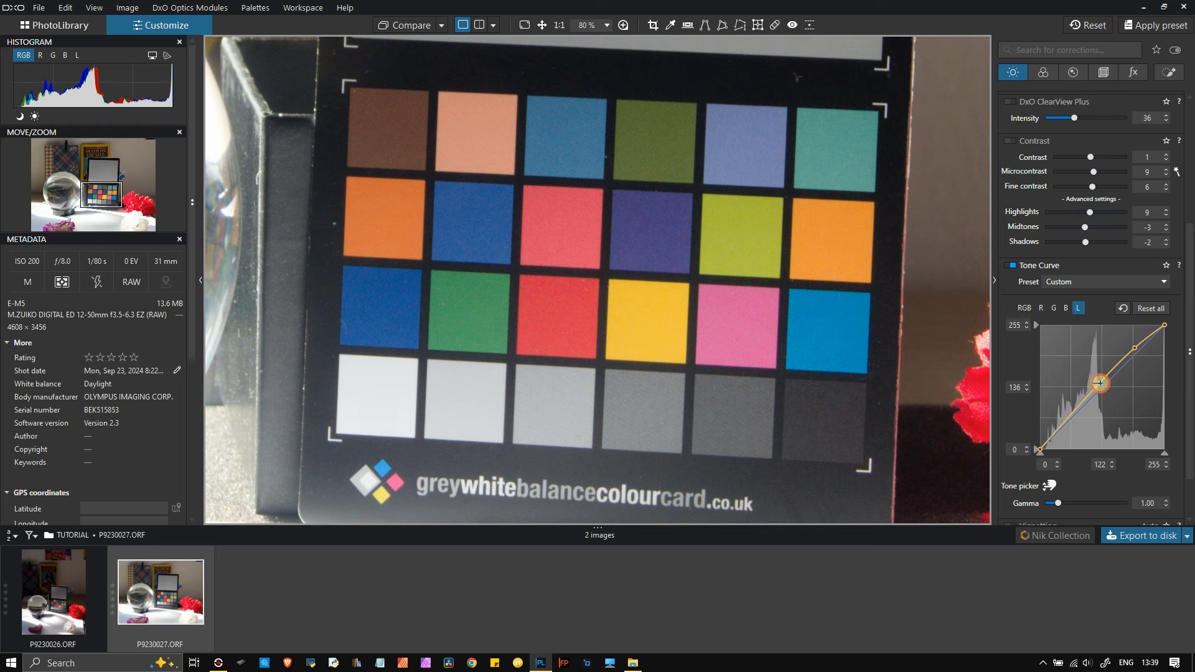
{"action": "left_click_drag", "start_coordinate": [1064, 424], "coordinate": [1069, 427]}
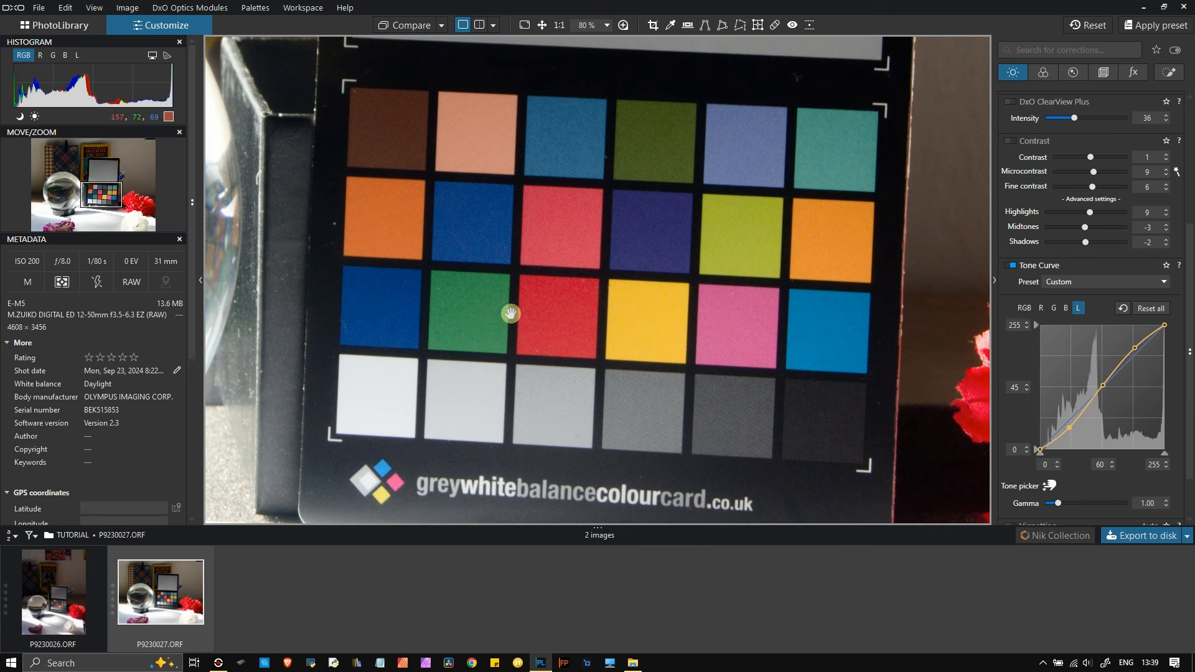
- Compare the colour and grey patches up close with the luminance tone curve switched on and off
{"action": "left_click", "coordinate": [1003, 264]}
{"action": "left_click", "coordinate": [1003, 263]}
{"action": "left_click", "coordinate": [1003, 263]}
{"action": "left_click", "coordinate": [1003, 263]}
{"action": "left_click", "coordinate": [1003, 263]}
{"action": "left_click", "coordinate": [1005, 265]}
{"action": "scroll", "coordinate": [488, 406], "scroll_direction": "up", "scroll_amount": 3}
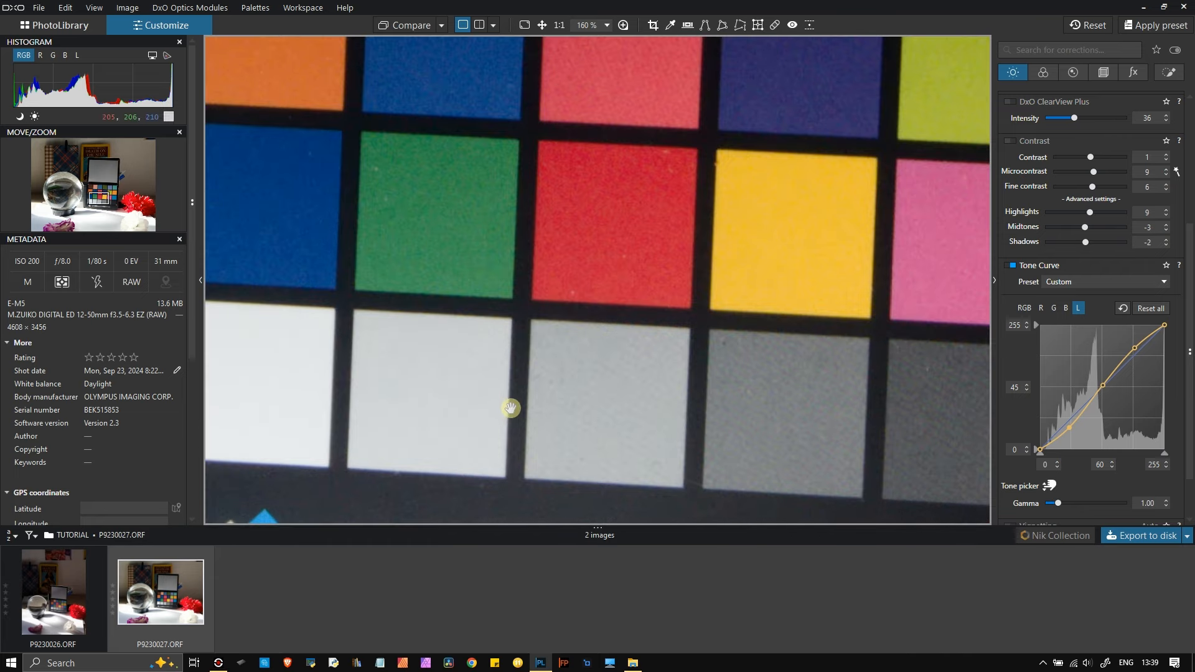
{"action": "scroll", "coordinate": [510, 408], "scroll_direction": "down", "scroll_amount": 2}
{"action": "left_click_drag", "start_coordinate": [739, 404], "coordinate": [710, 310]}
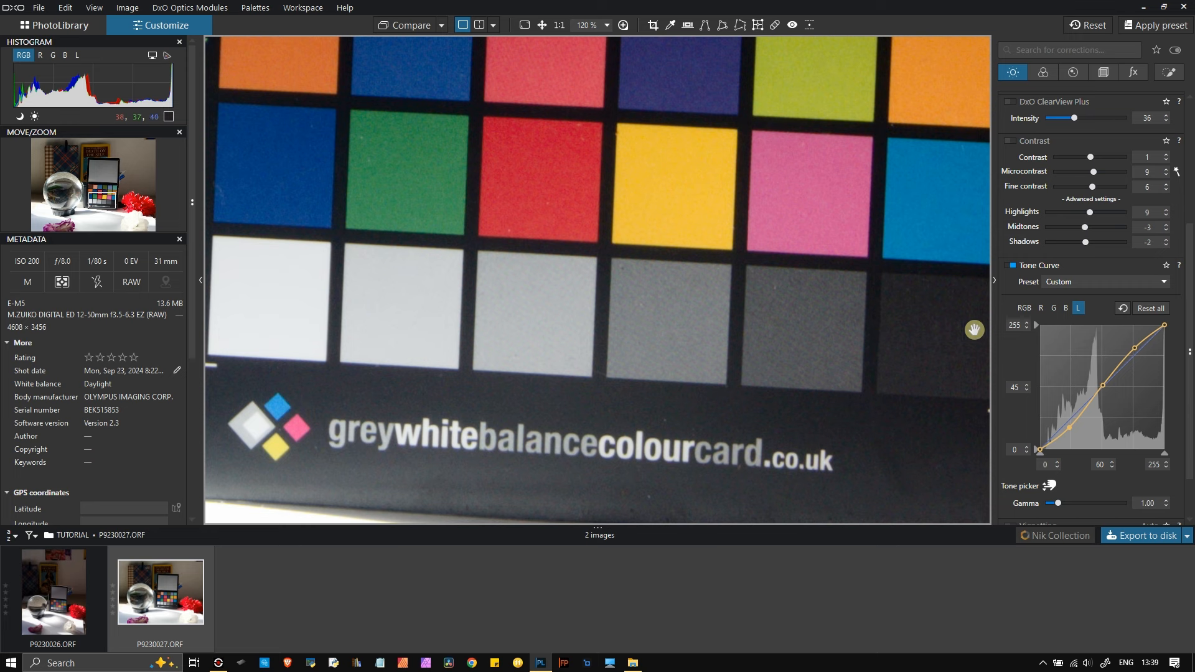
{"action": "left_click", "coordinate": [1010, 266]}
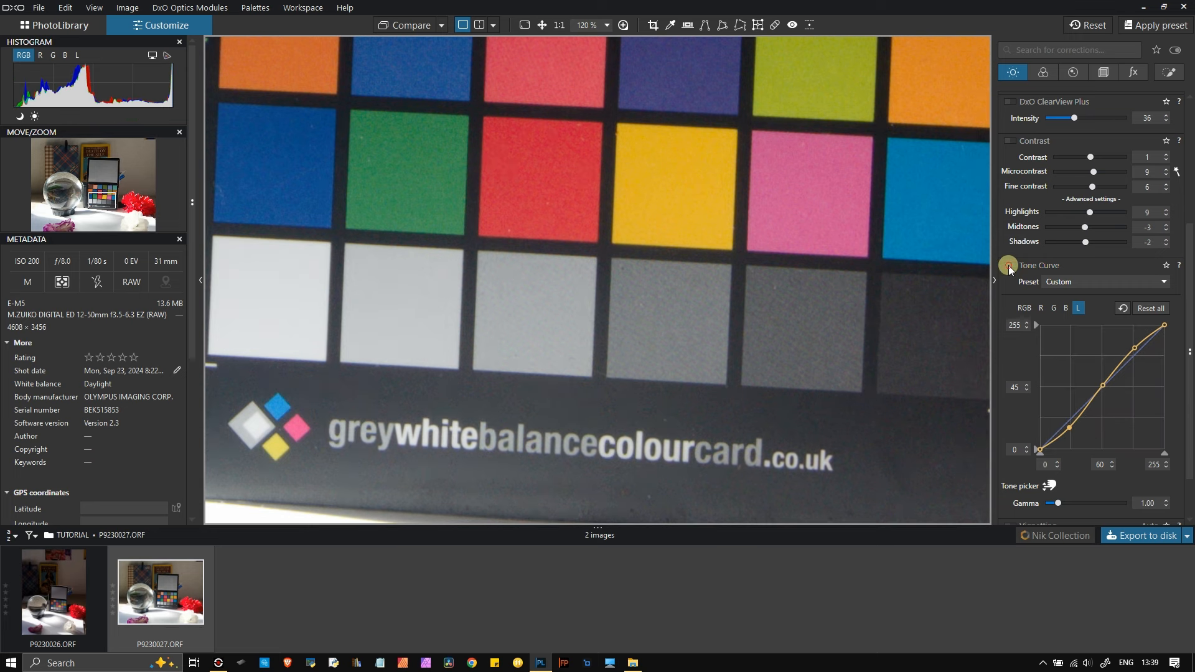
{"action": "left_click", "coordinate": [1009, 266]}
{"action": "left_click", "coordinate": [1009, 267]}
{"action": "left_click", "coordinate": [1009, 266]}
{"action": "left_click", "coordinate": [1009, 267]}
{"action": "left_click", "coordinate": [1010, 267]}
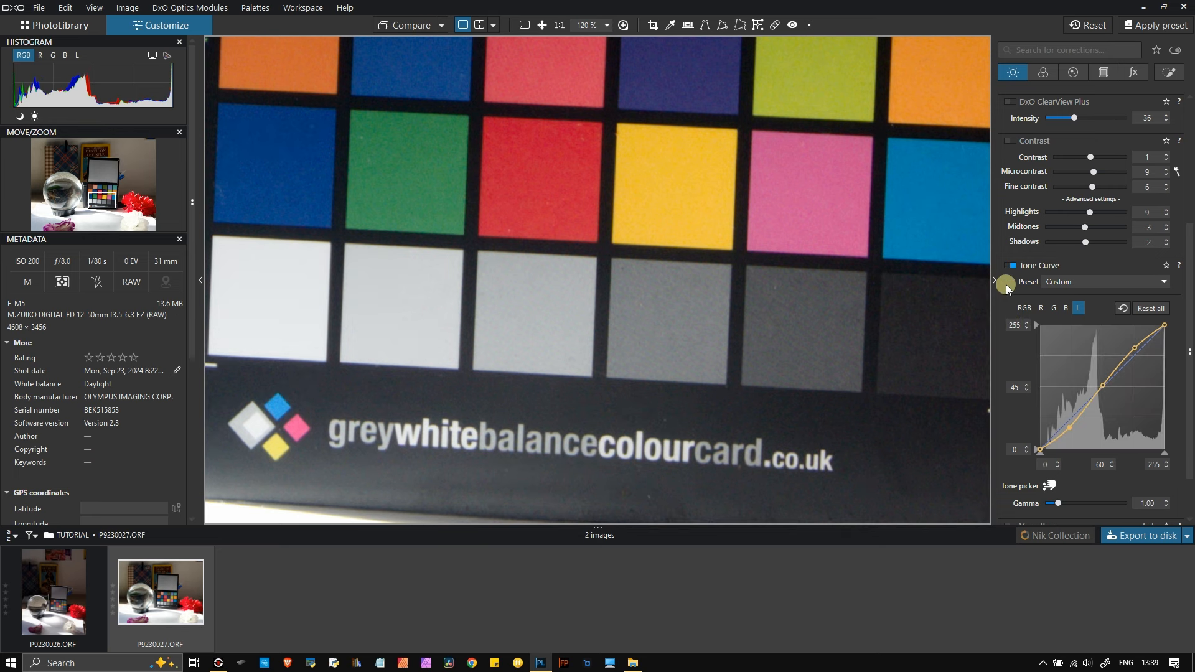
- Preview the tone curve presets, including Light Contrast (RGB) and Faded (RGB), and keep the custom curve
{"action": "left_click", "coordinate": [1104, 283]}
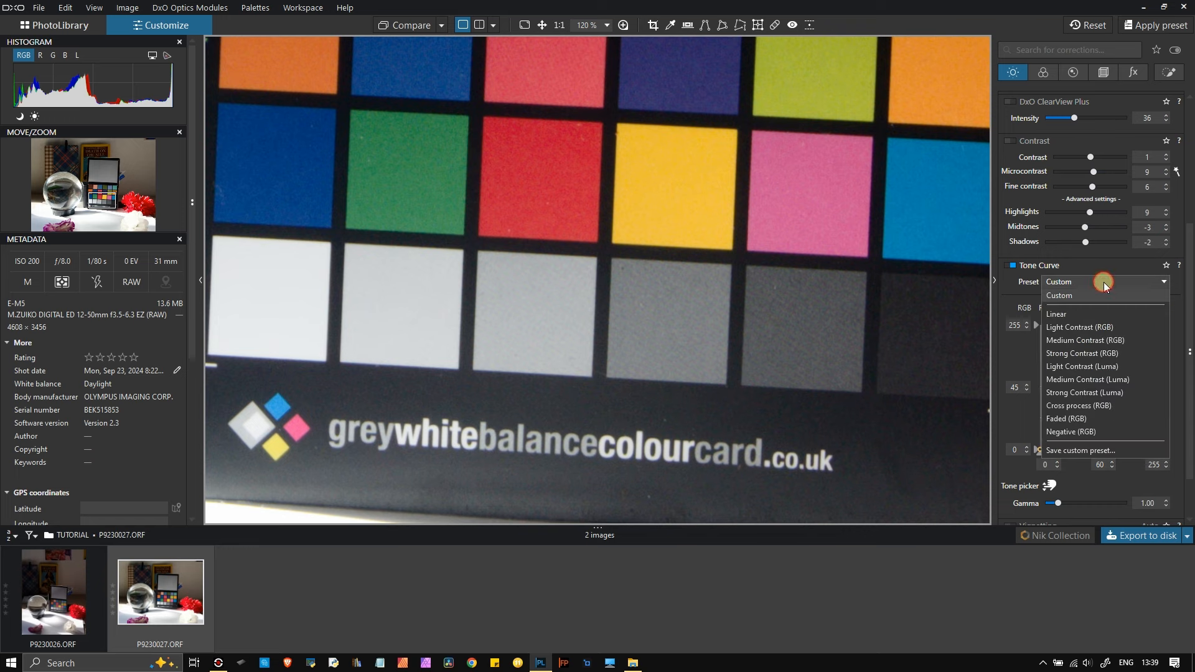
{"action": "left_click", "coordinate": [1082, 327]}
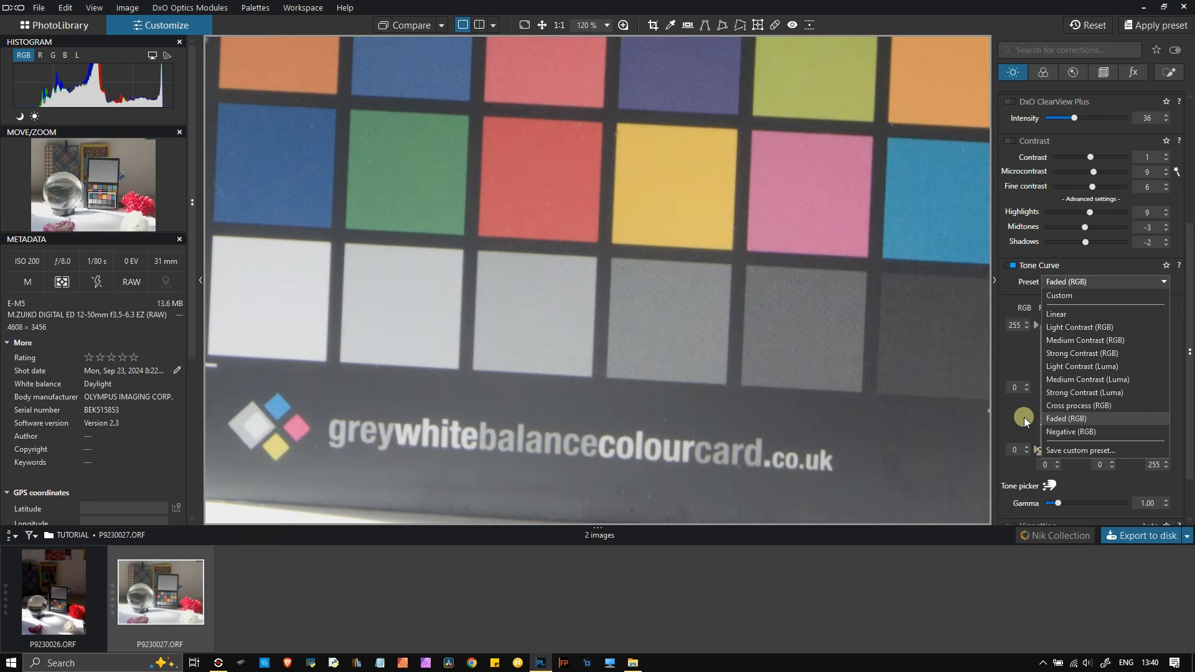
{"action": "left_click", "coordinate": [1024, 417]}
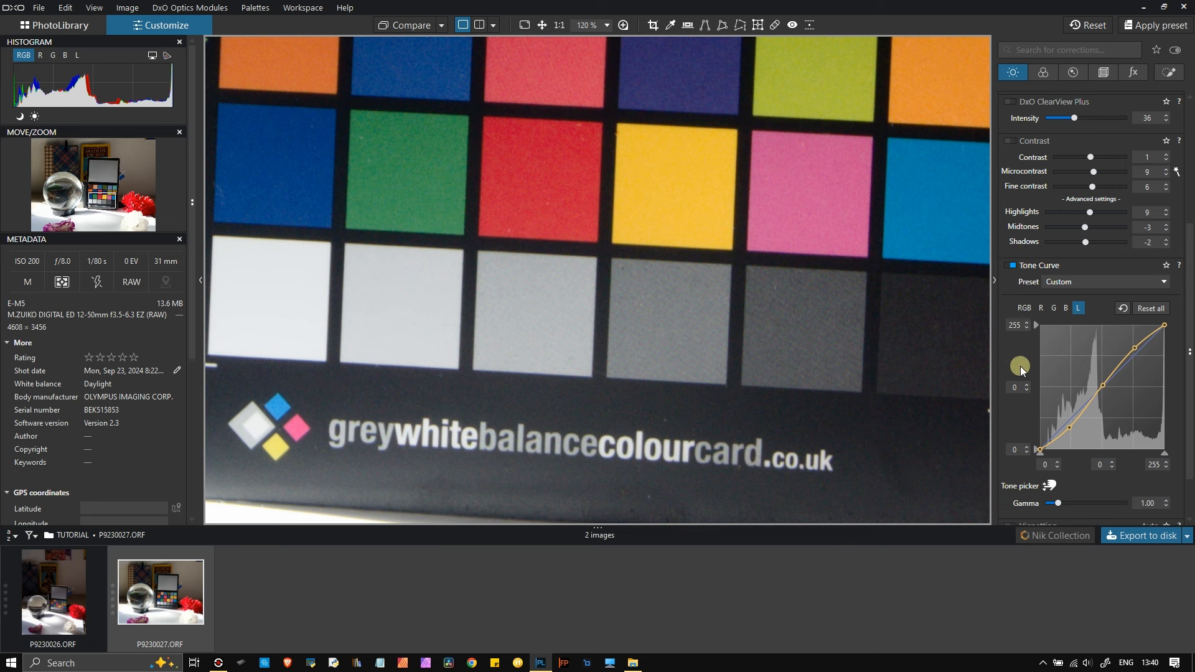
- Reset all the tone curves to linear and activate the Tone picker for sampling the photo
{"action": "scroll", "coordinate": [1023, 367], "scroll_direction": "down", "scroll_amount": 2}
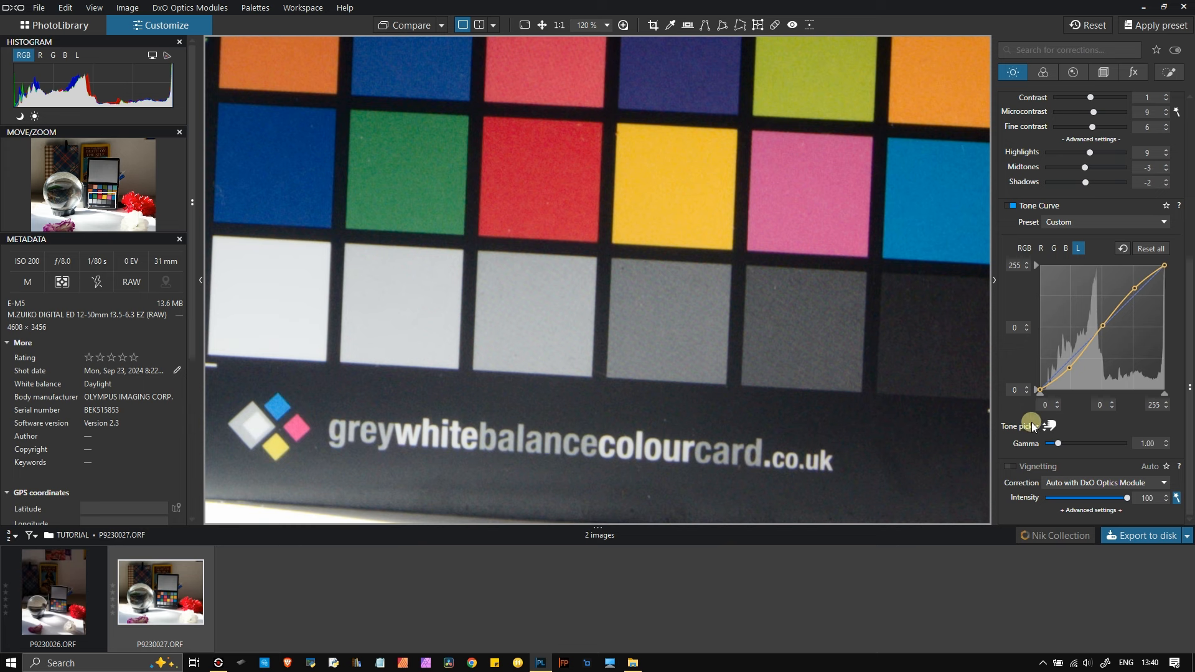
{"action": "left_click", "coordinate": [1151, 248]}
{"action": "left_click", "coordinate": [1050, 425]}
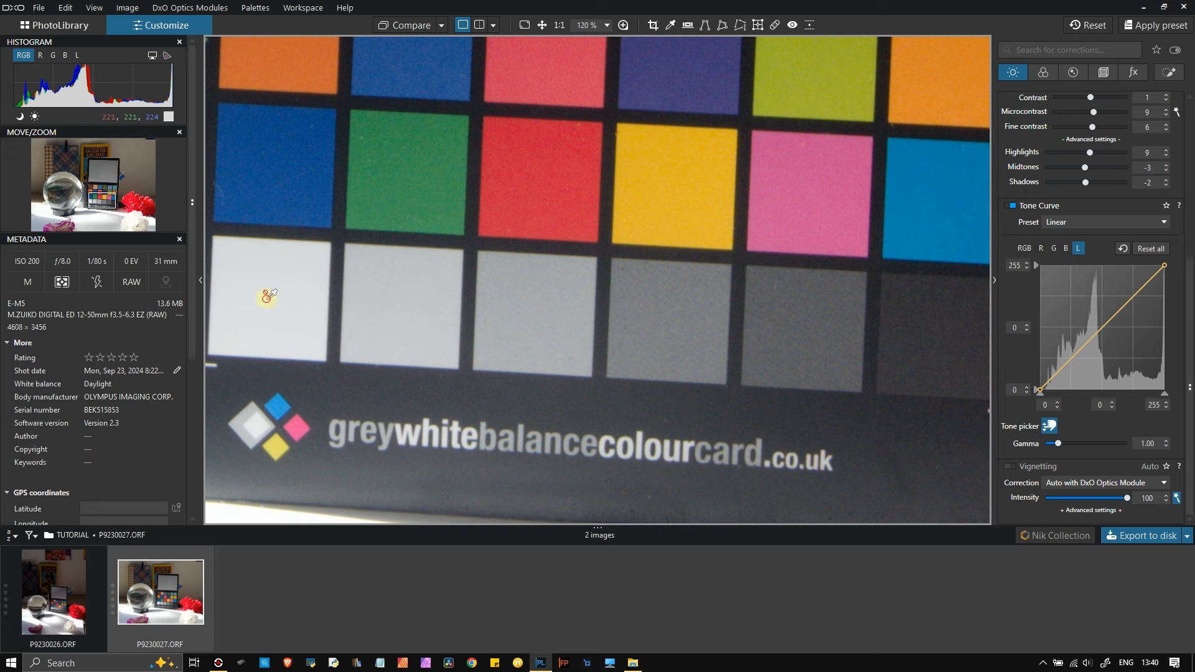
- Add luminance curve points by sampling the white, two light grey and black patches with the Tone picker, and reset all tone curves
{"action": "left_click", "coordinate": [878, 389]}
{"action": "left_click", "coordinate": [559, 315]}
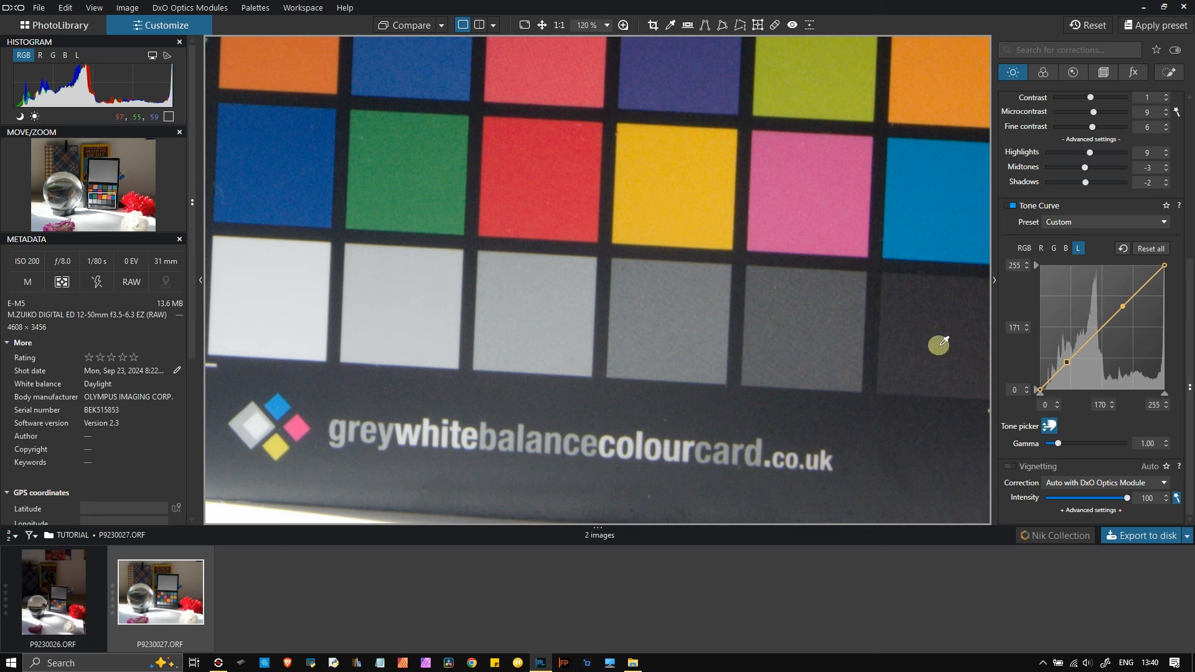
{"action": "left_click", "coordinate": [949, 346]}
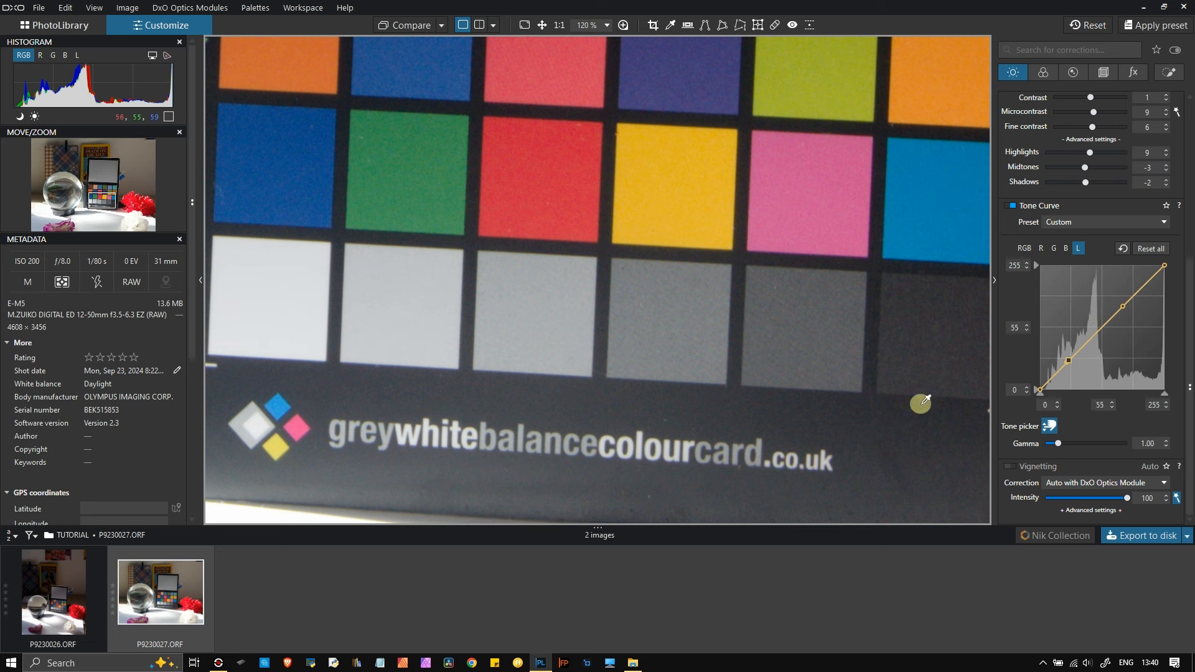
{"action": "left_click", "coordinate": [302, 308]}
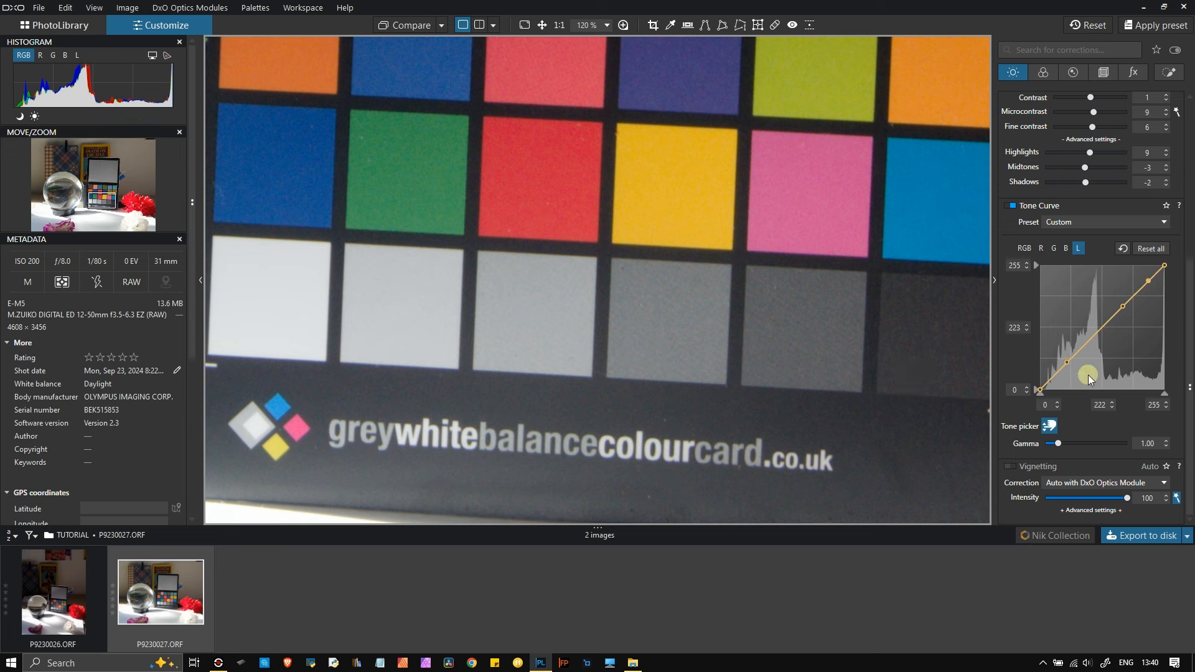
{"action": "left_click", "coordinate": [409, 316]}
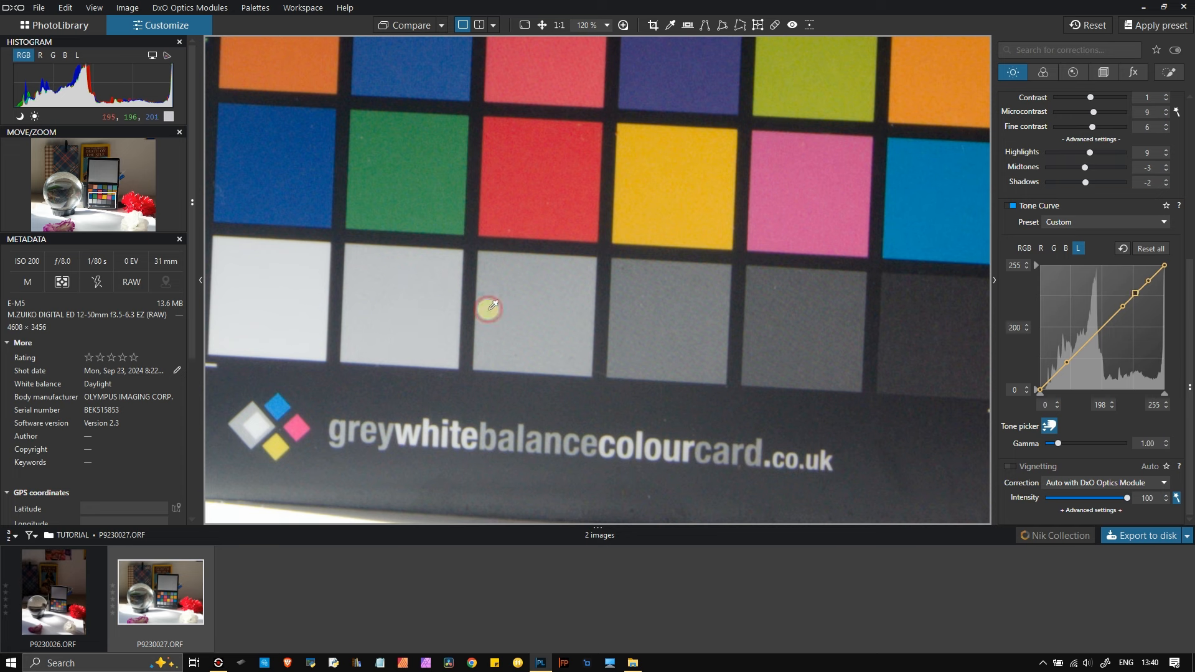
{"action": "left_click", "coordinate": [1155, 248]}
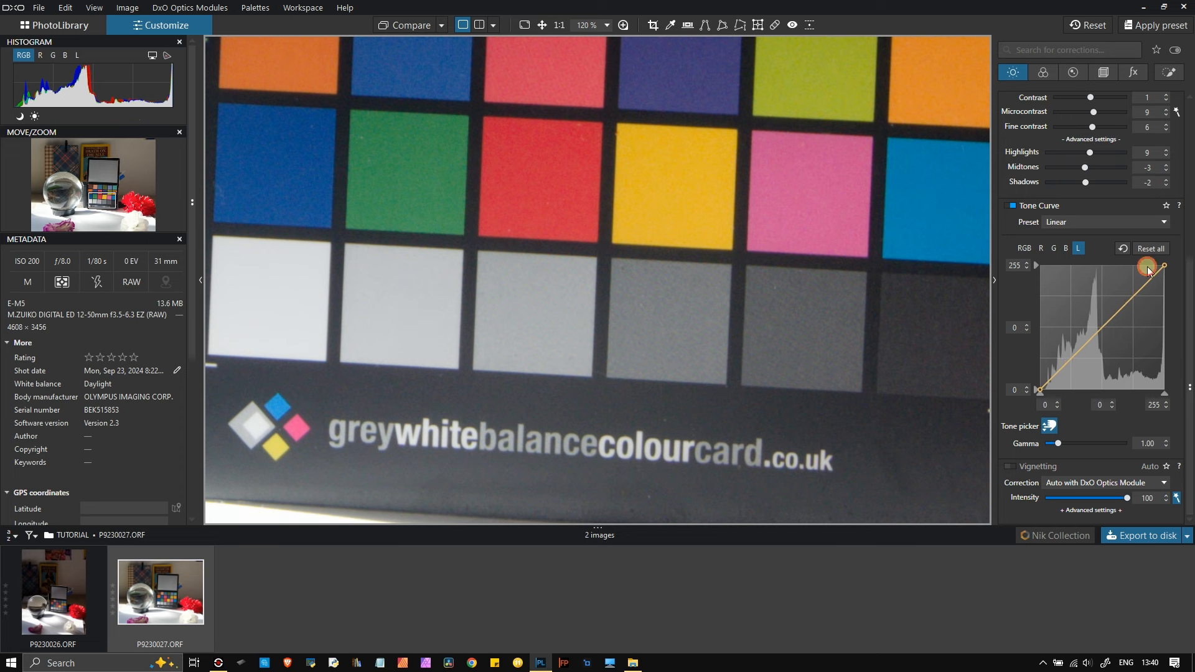
- Sample the card's whole grey row from white to black onto the luminance curve, plus the card's dark border, and reset all curves
{"action": "left_click", "coordinate": [269, 295]}
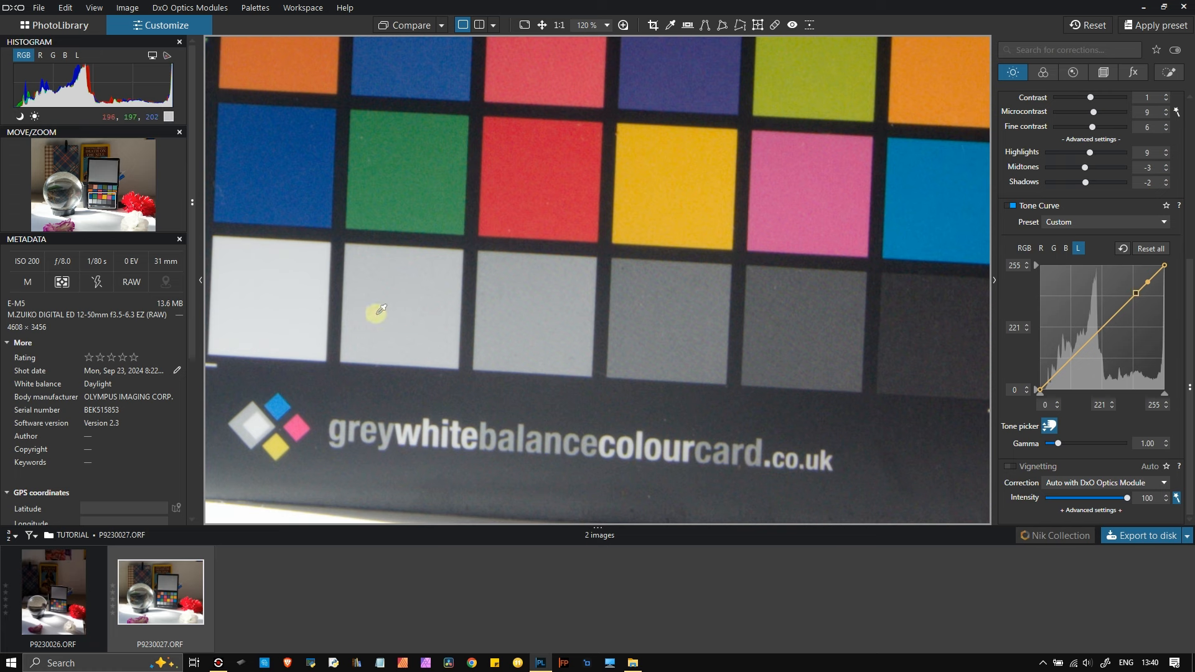
{"action": "left_click", "coordinate": [548, 315]}
{"action": "left_click", "coordinate": [666, 323]}
{"action": "left_click", "coordinate": [807, 327]}
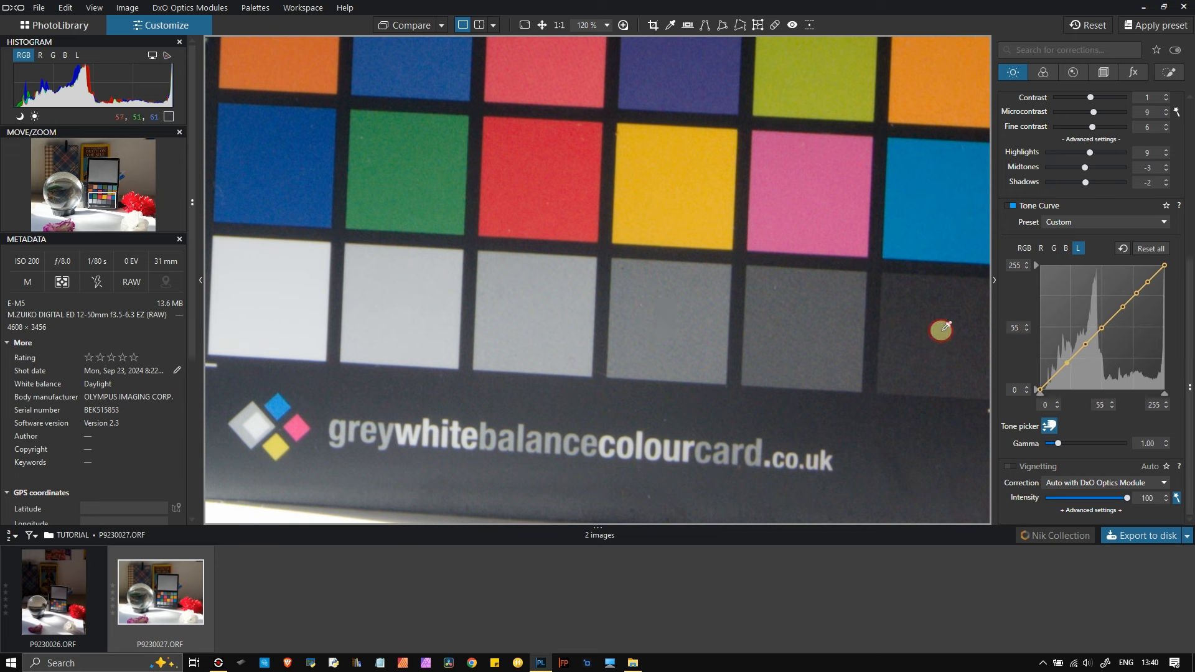
{"action": "left_click", "coordinate": [942, 435]}
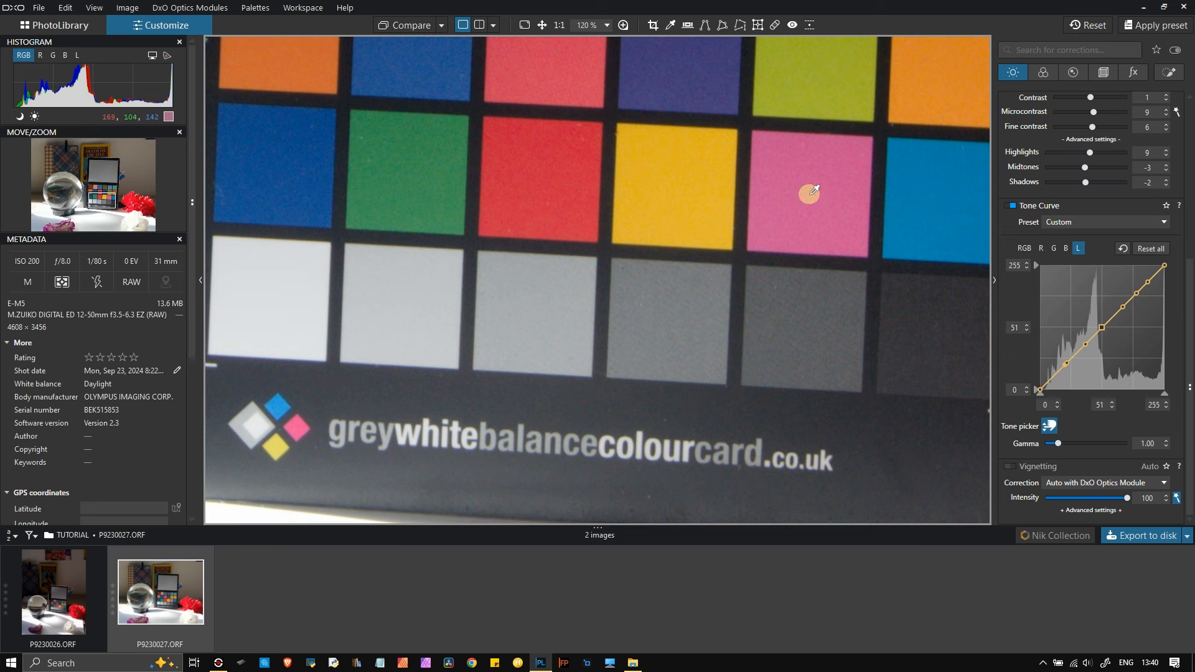
{"action": "left_click", "coordinate": [1148, 249]}
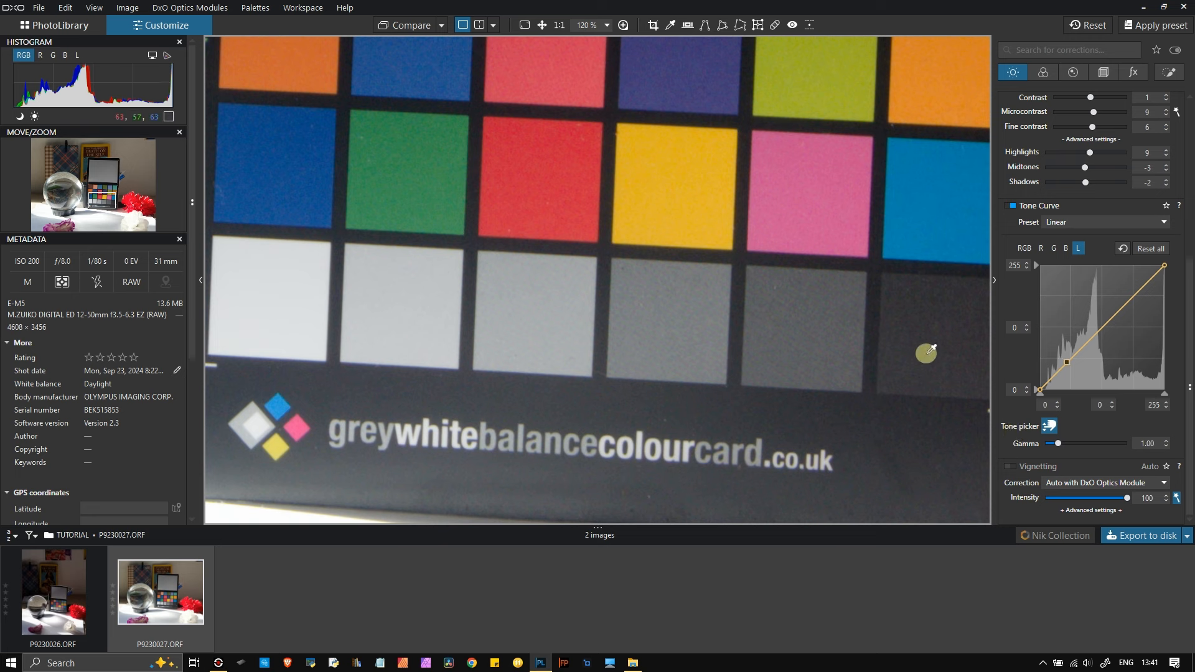
- Sample tones beside the colour card and around the red flower with the Tone picker, and reset all tone curves
{"action": "scroll", "coordinate": [387, 328], "scroll_direction": "down", "scroll_amount": 3}
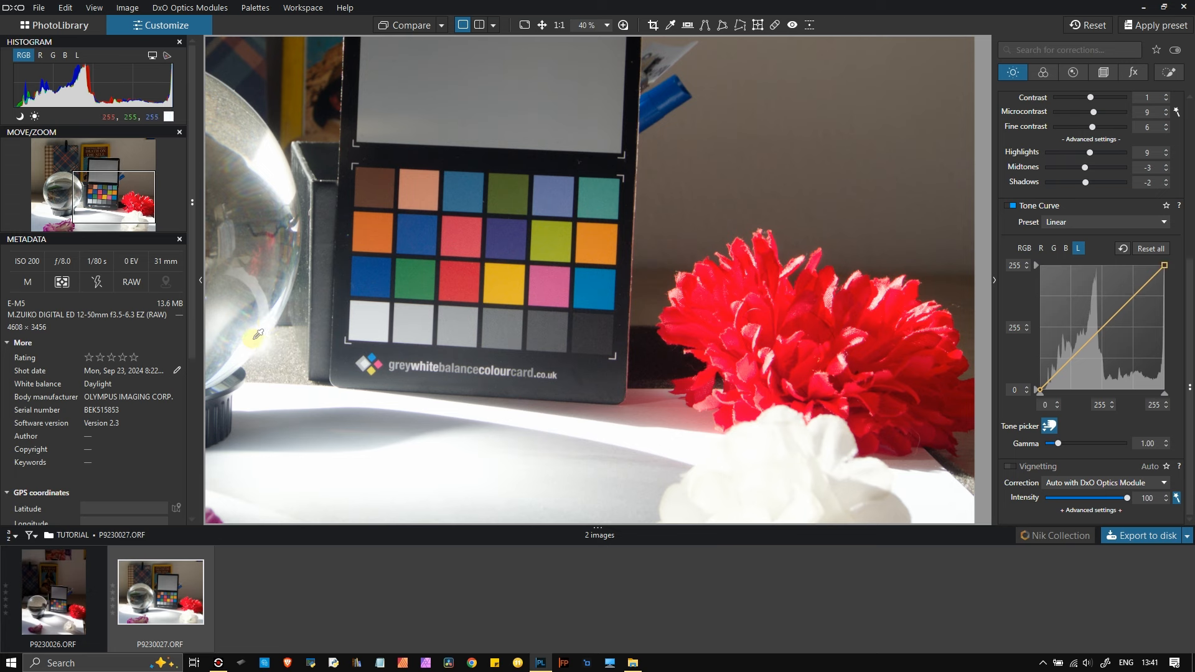
{"action": "left_click", "coordinate": [651, 347]}
{"action": "left_click", "coordinate": [736, 430]}
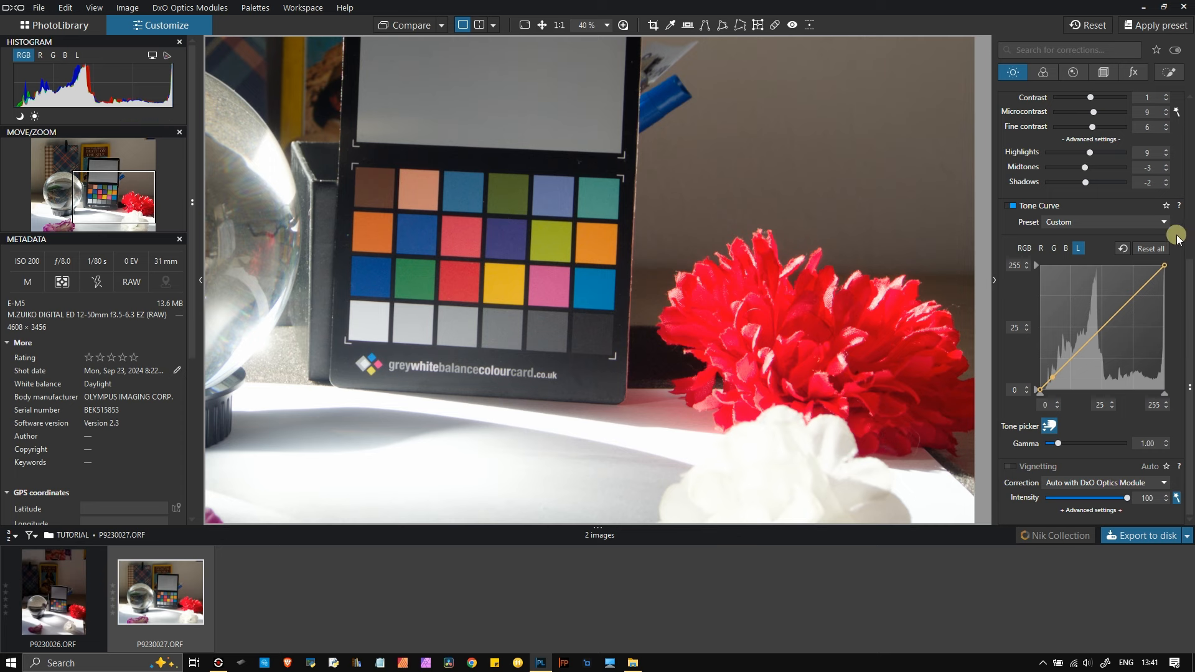
{"action": "left_click", "coordinate": [1155, 251]}
- Deactivate the Tone picker and toggle the Vignetting correction on and off with the whole photo in view
{"action": "scroll", "coordinate": [633, 353], "scroll_direction": "down", "scroll_amount": 4}
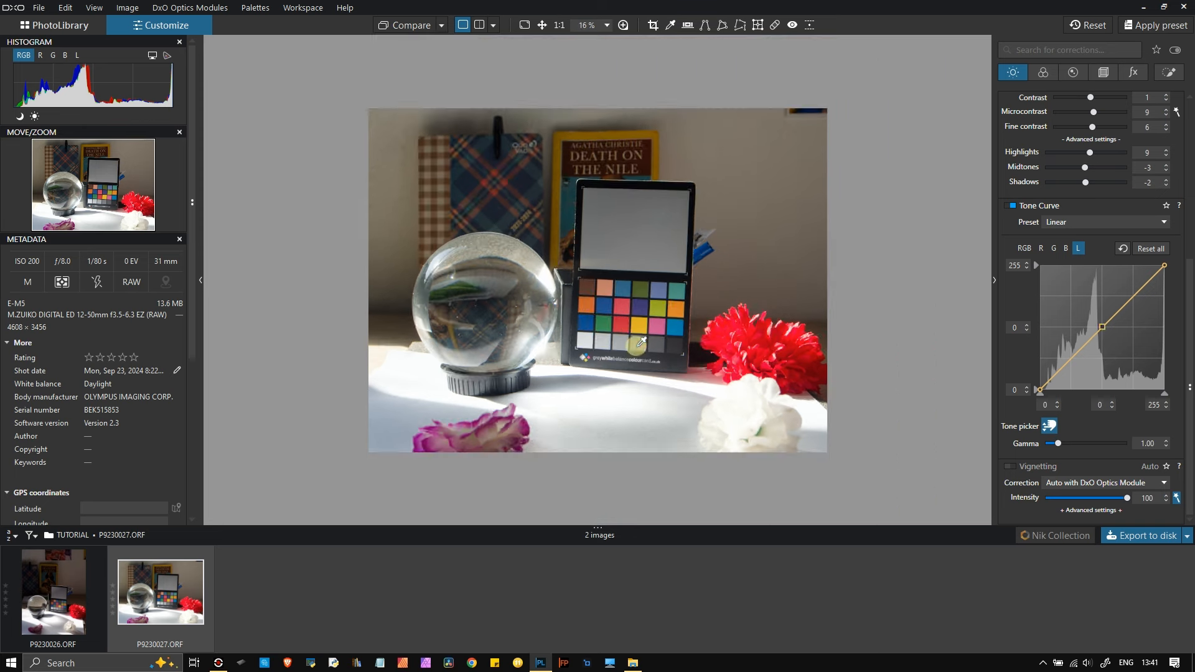
{"action": "left_click", "coordinate": [1049, 423]}
{"action": "left_click", "coordinate": [1010, 467]}
{"action": "left_click", "coordinate": [1010, 466]}
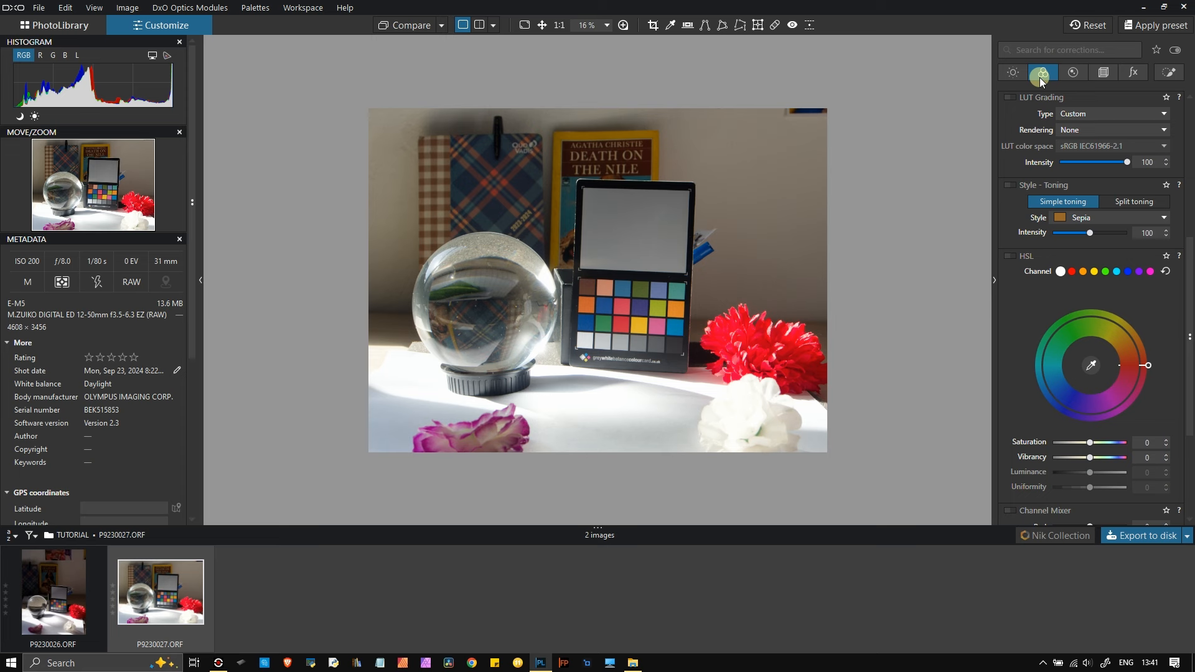
- Compare the Classic (Legacy) and DxO Wide Gamut working color spaces on the photo and keep DxO Wide Gamut
{"action": "scroll", "coordinate": [1037, 106], "scroll_direction": "up", "scroll_amount": 5}
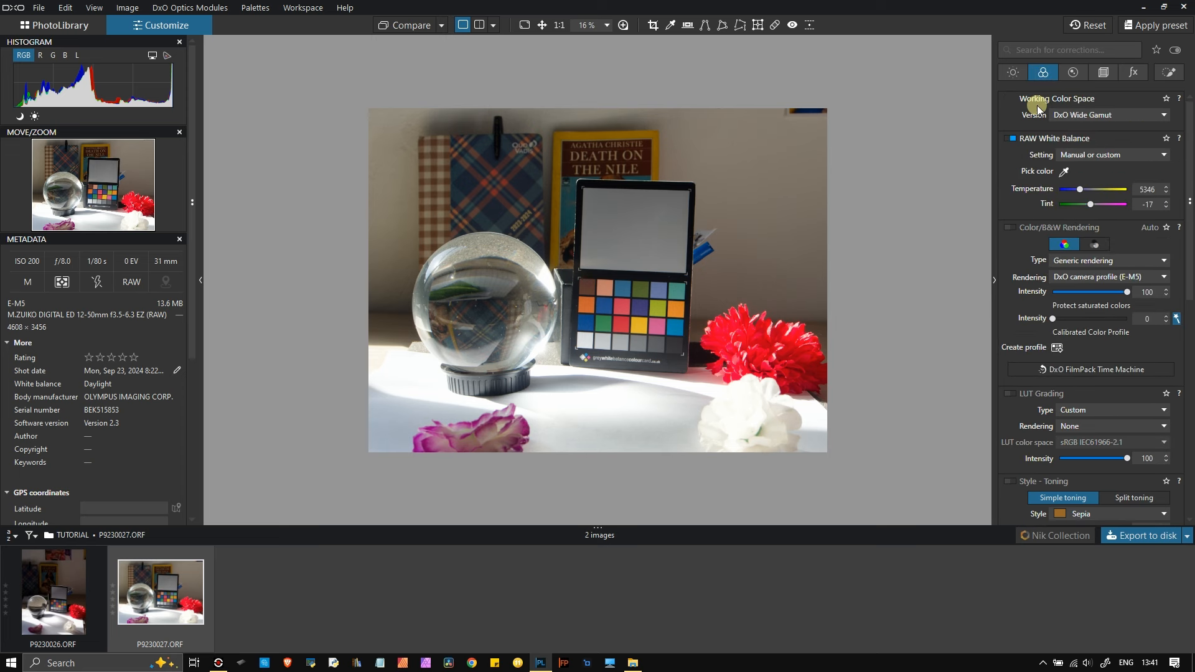
{"action": "left_click", "coordinate": [1076, 115]}
{"action": "left_click", "coordinate": [1079, 141]}
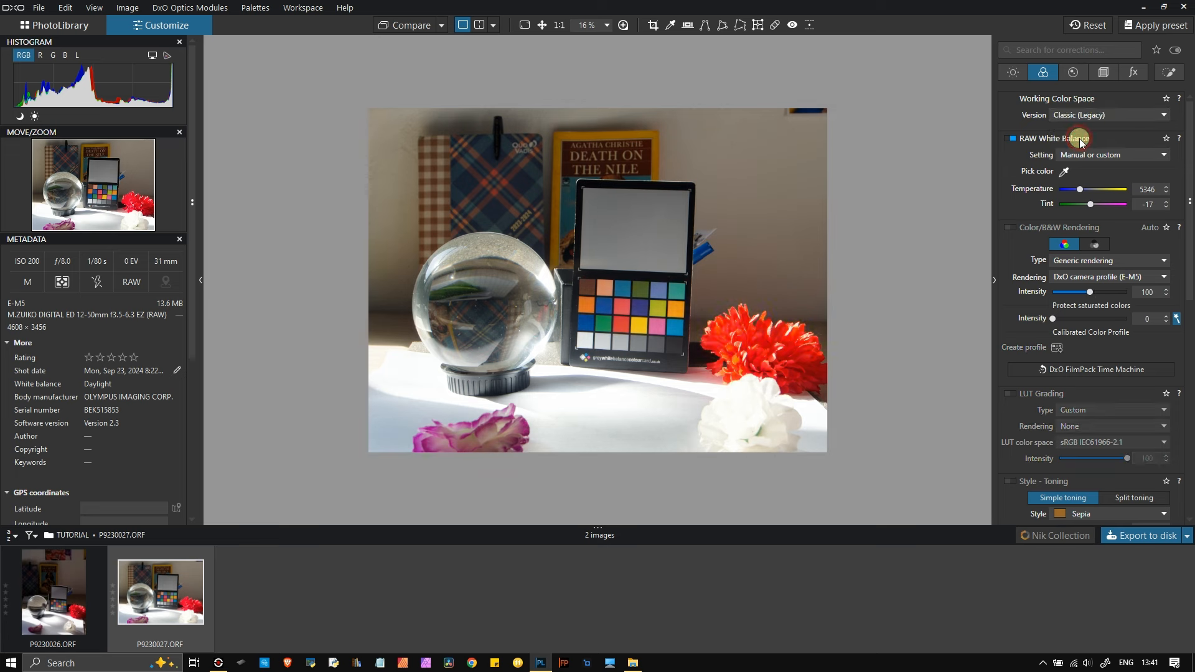
{"action": "left_click", "coordinate": [1082, 115]}
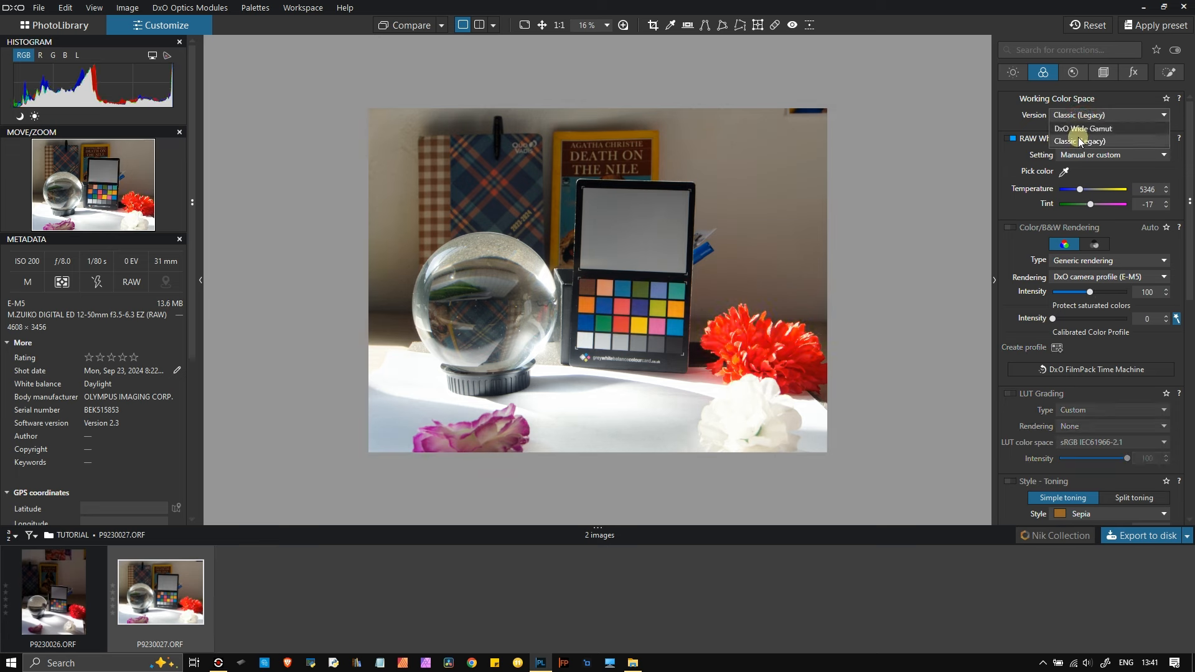
{"action": "left_click", "coordinate": [1079, 127]}
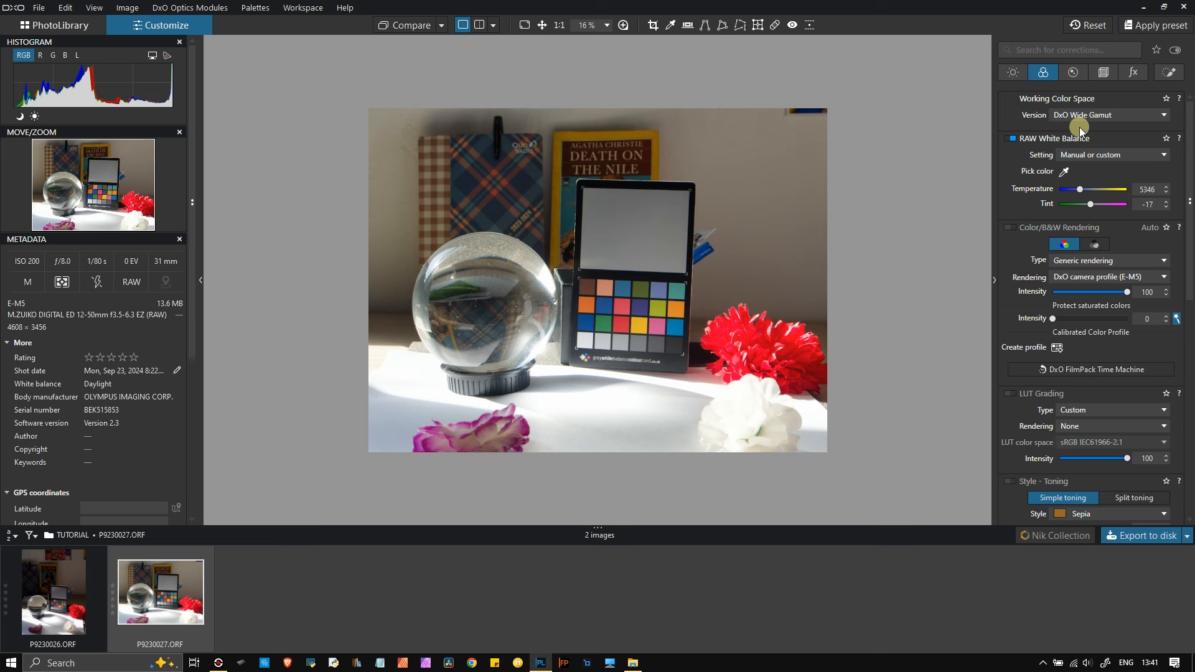
{"action": "left_click", "coordinate": [1118, 115]}
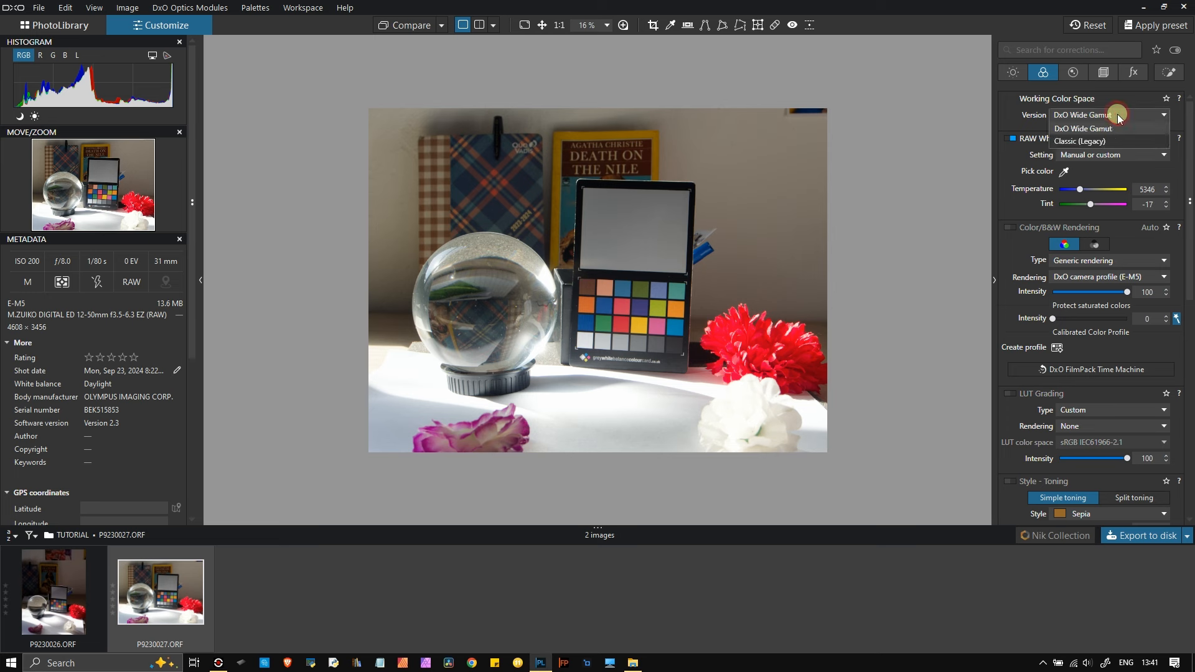
{"action": "left_click", "coordinate": [1114, 138]}
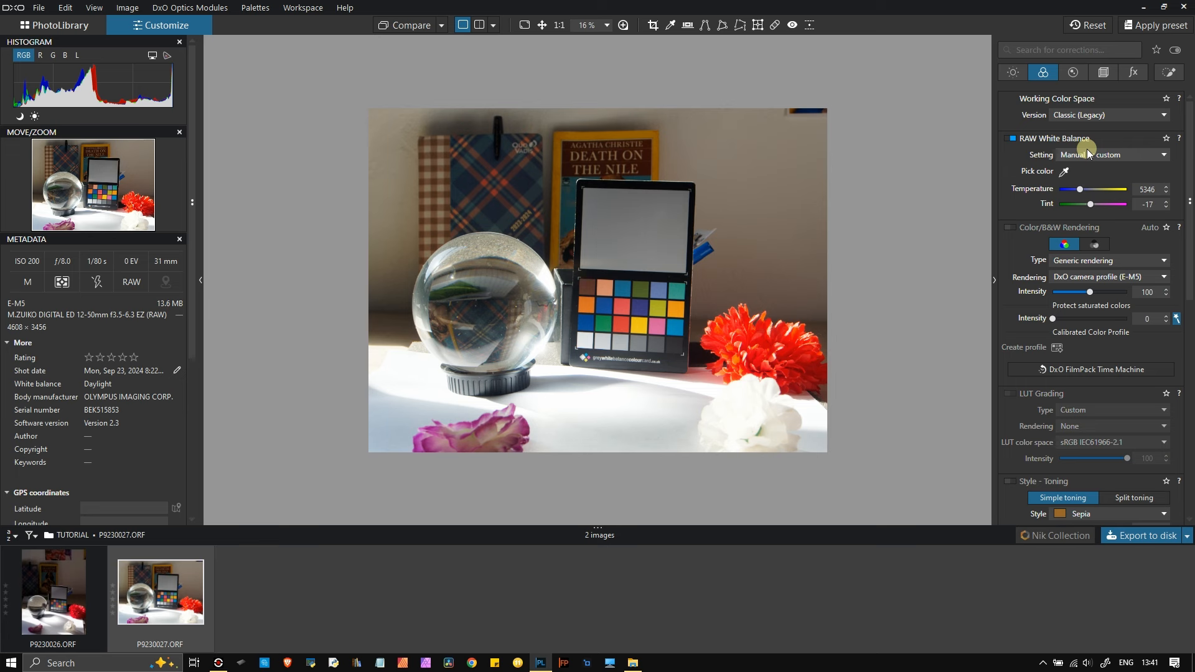
{"action": "left_click", "coordinate": [1063, 114]}
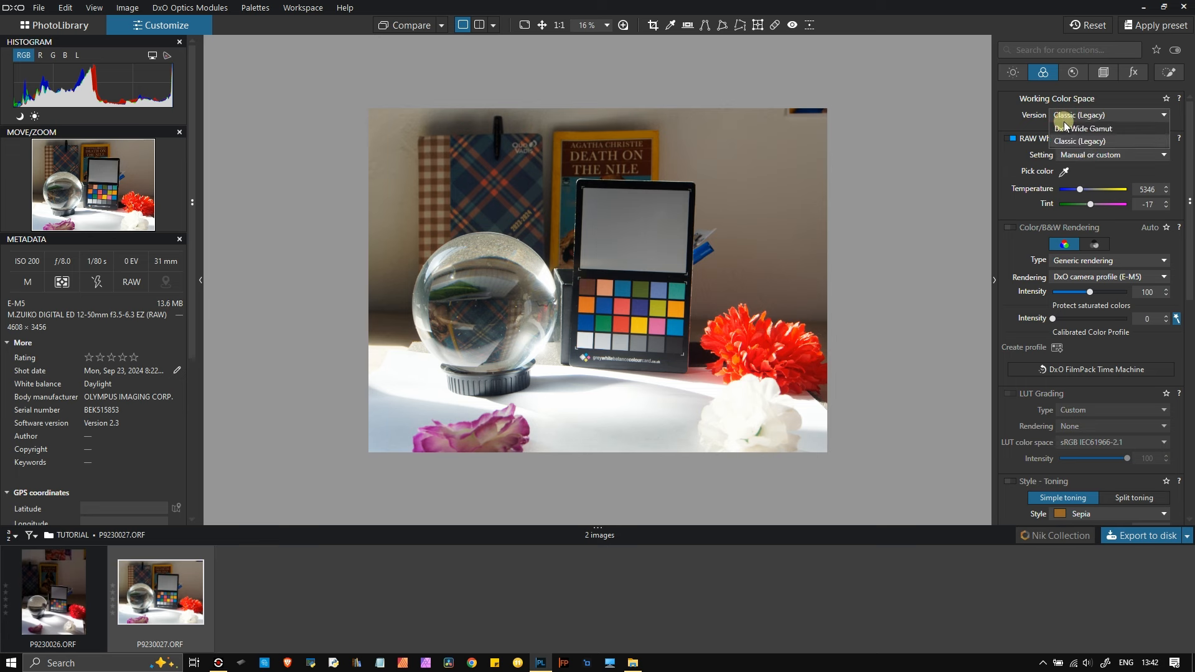
{"action": "left_click", "coordinate": [1065, 129]}
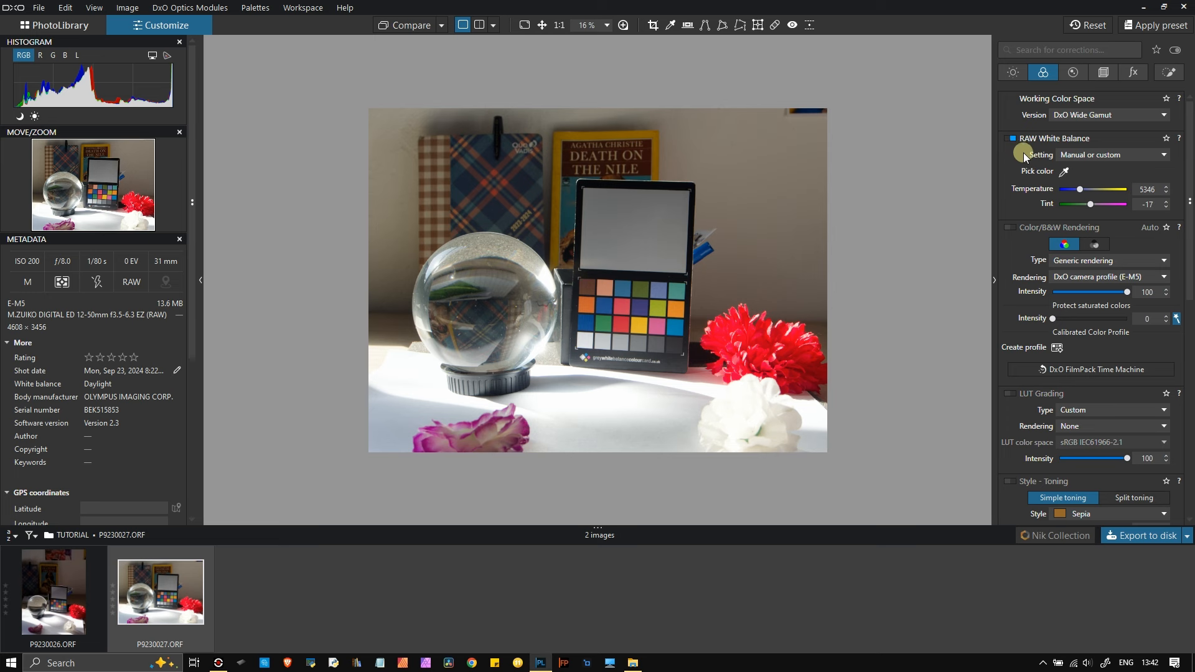
- Read the help text for the RAW White Balance correction
{"action": "left_click", "coordinate": [1176, 138]}
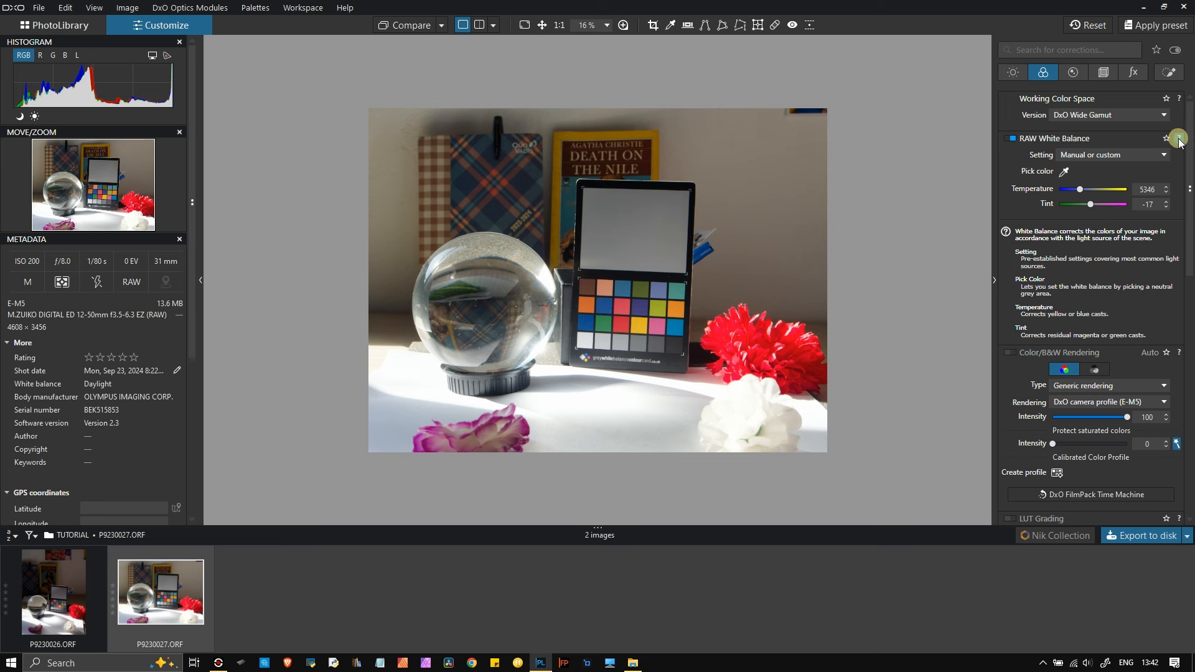
{"action": "left_click", "coordinate": [1178, 139]}
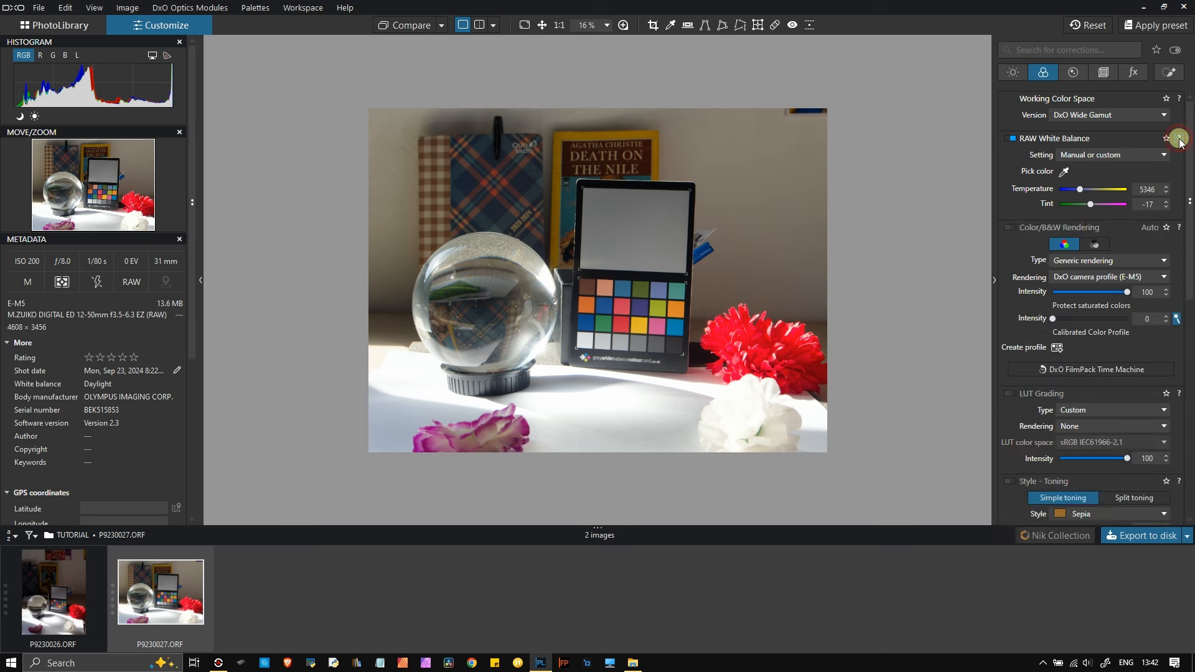
- Enable Color/B&W Rendering and apply the Camera body type with the Fujifilm X70, X100F, X100S rendering
{"action": "left_click", "coordinate": [1018, 227]}
{"action": "left_click", "coordinate": [1096, 259]}
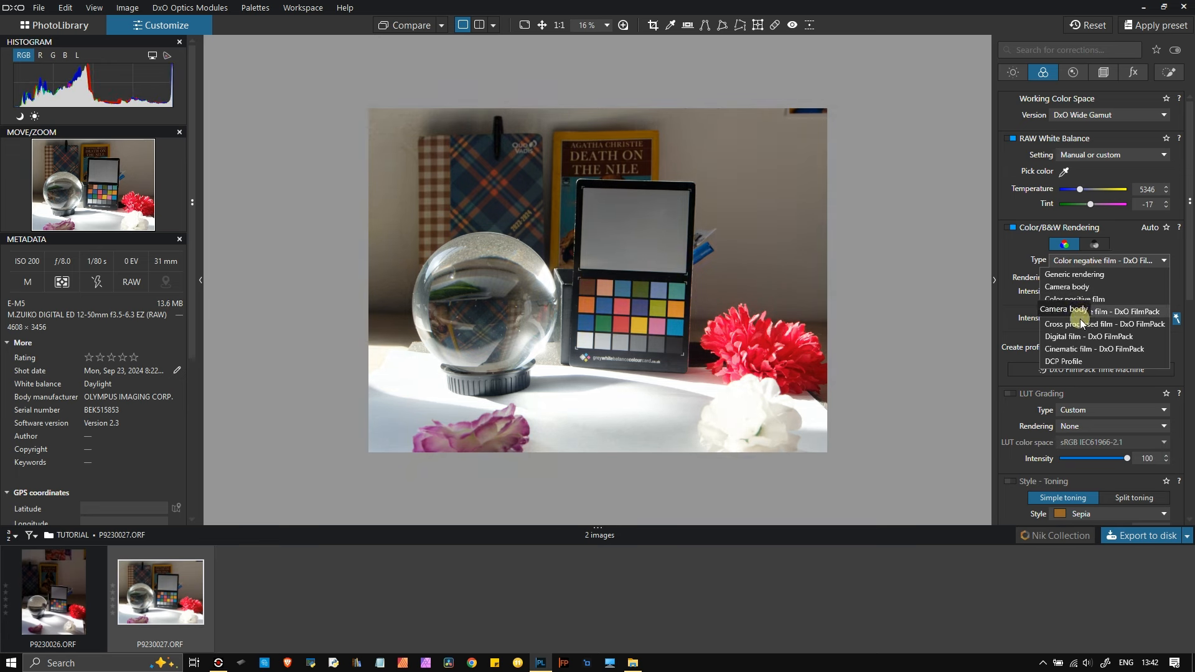
{"action": "left_click", "coordinate": [1069, 289]}
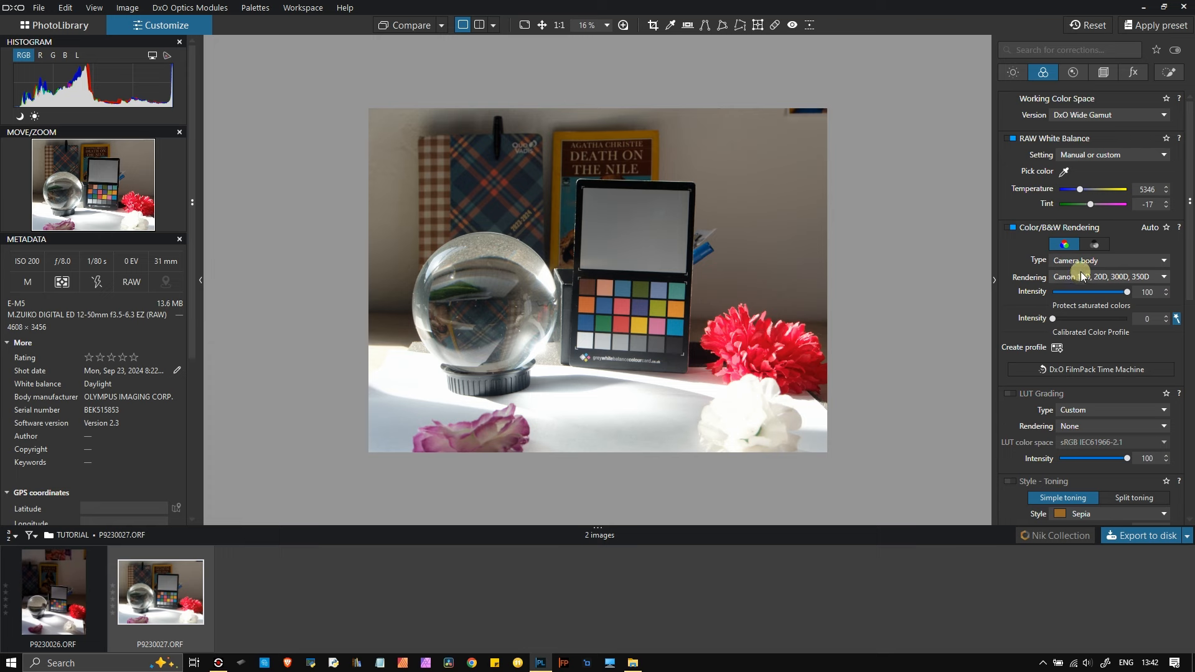
{"action": "left_click", "coordinate": [1076, 280]}
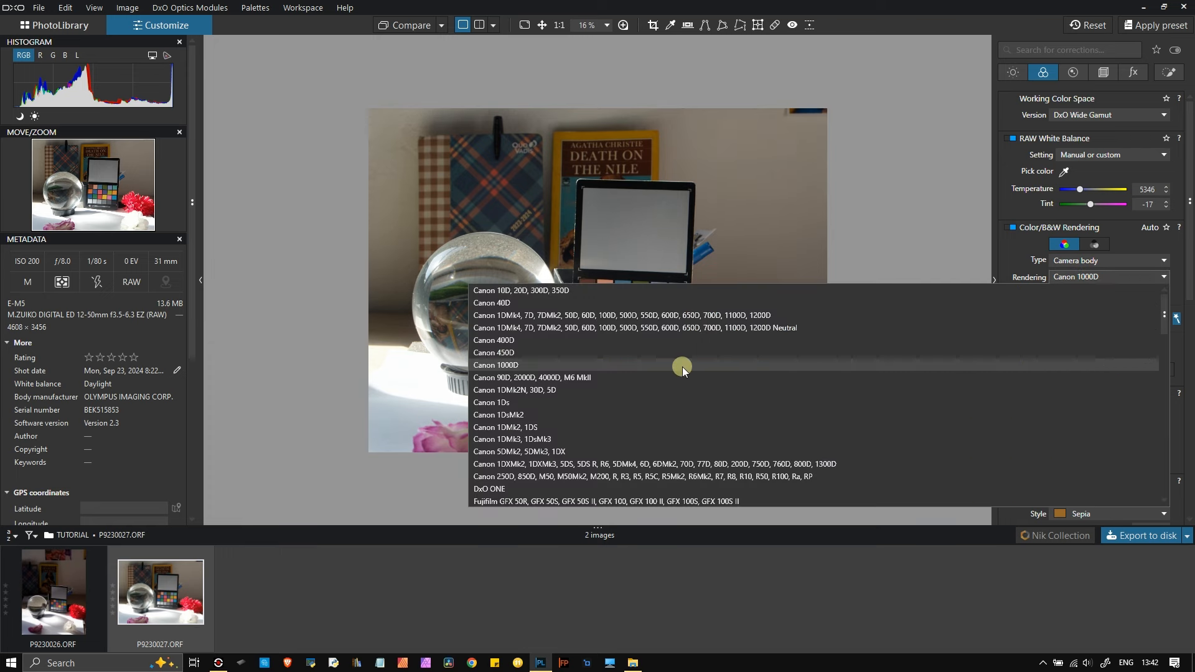
{"action": "scroll", "coordinate": [689, 364], "scroll_direction": "down", "scroll_amount": 15}
{"action": "scroll", "coordinate": [689, 363], "scroll_direction": "up", "scroll_amount": 10}
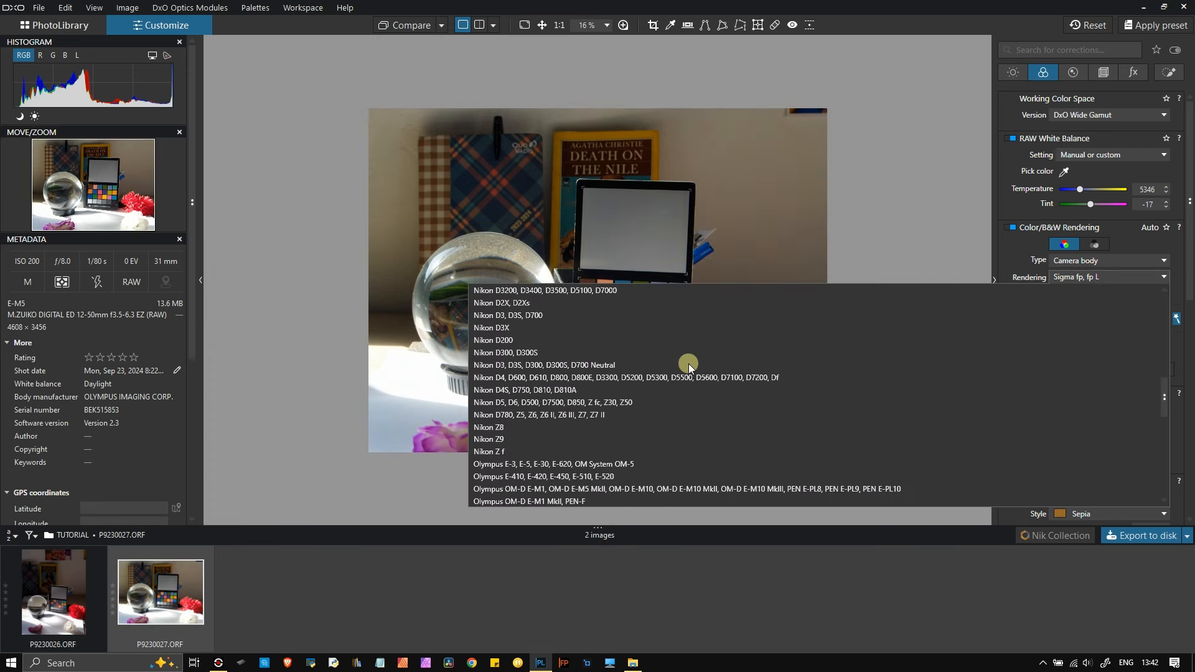
{"action": "scroll", "coordinate": [685, 366], "scroll_direction": "up", "scroll_amount": 8}
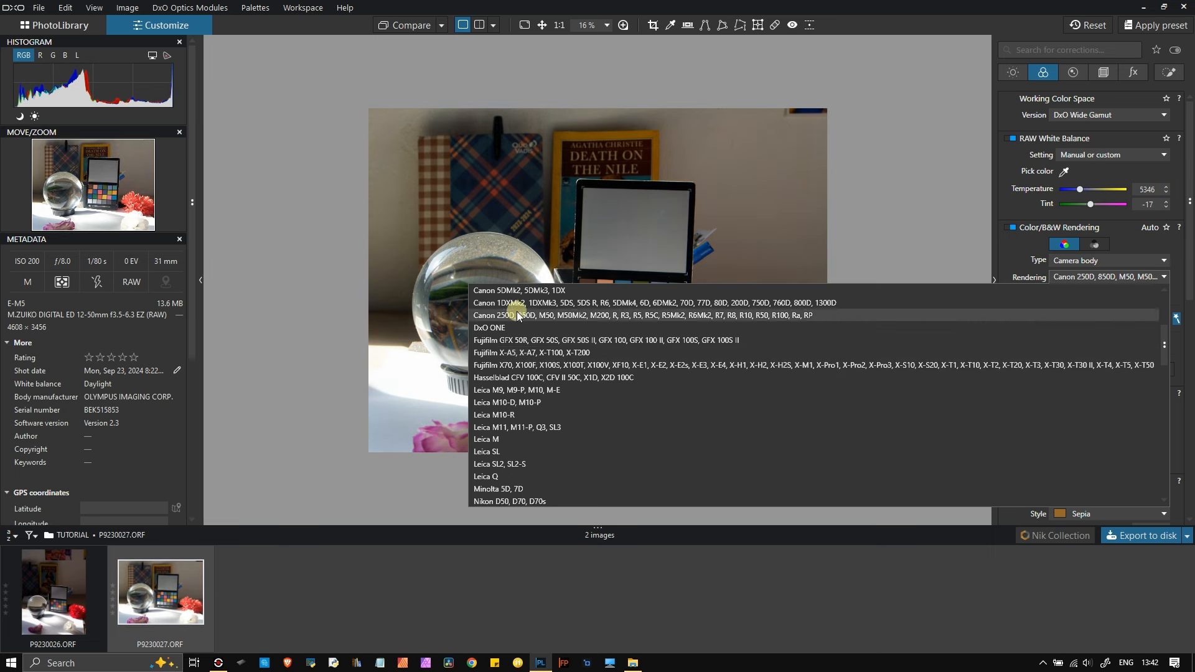
{"action": "left_click", "coordinate": [517, 367]}
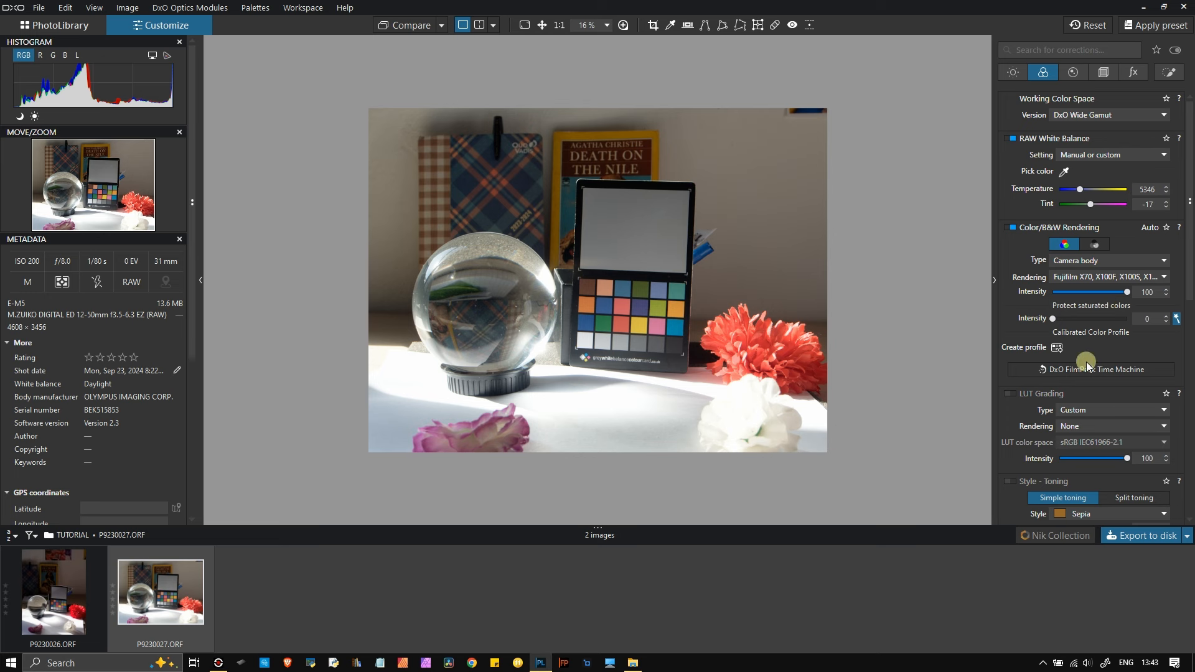
- Preview the black-and-white renderings, including Neutral Black and White, and return to color with Generic rendering and Neutral color
{"action": "left_click", "coordinate": [1092, 248]}
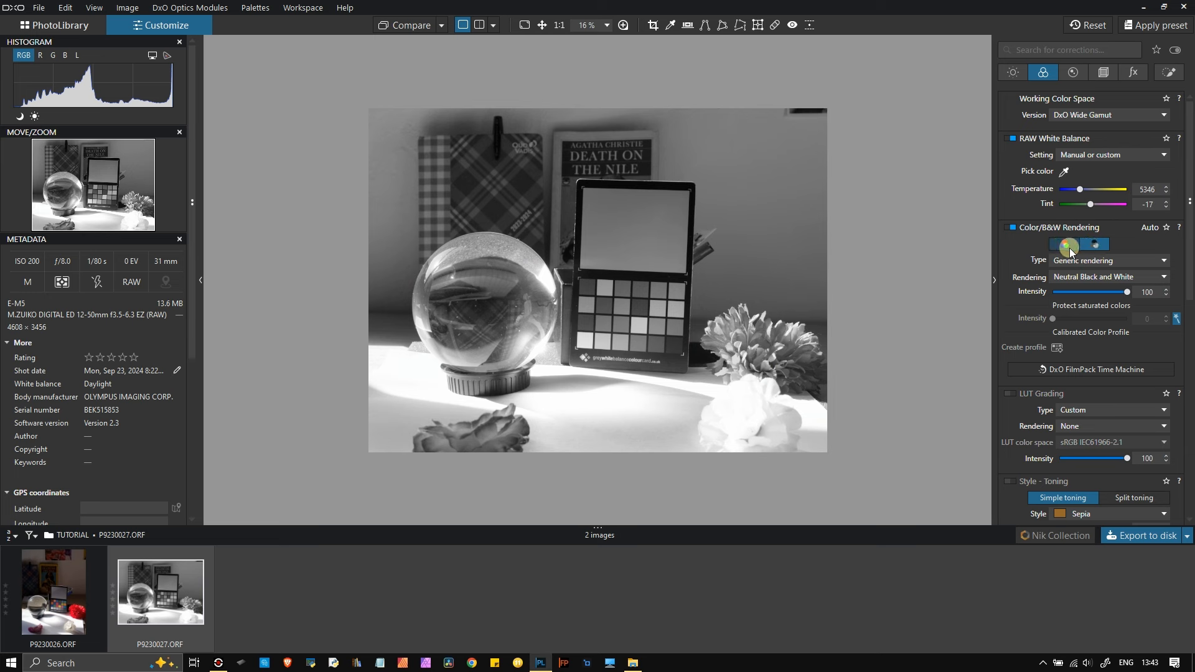
{"action": "left_click", "coordinate": [1080, 277]}
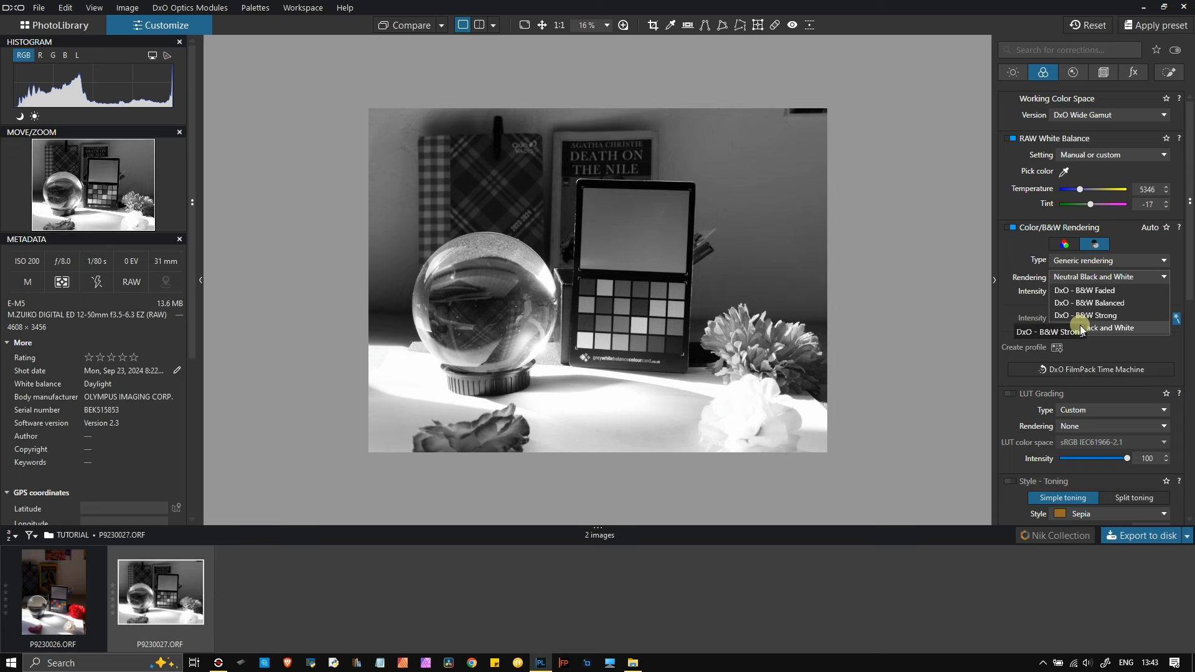
{"action": "left_click", "coordinate": [1081, 327]}
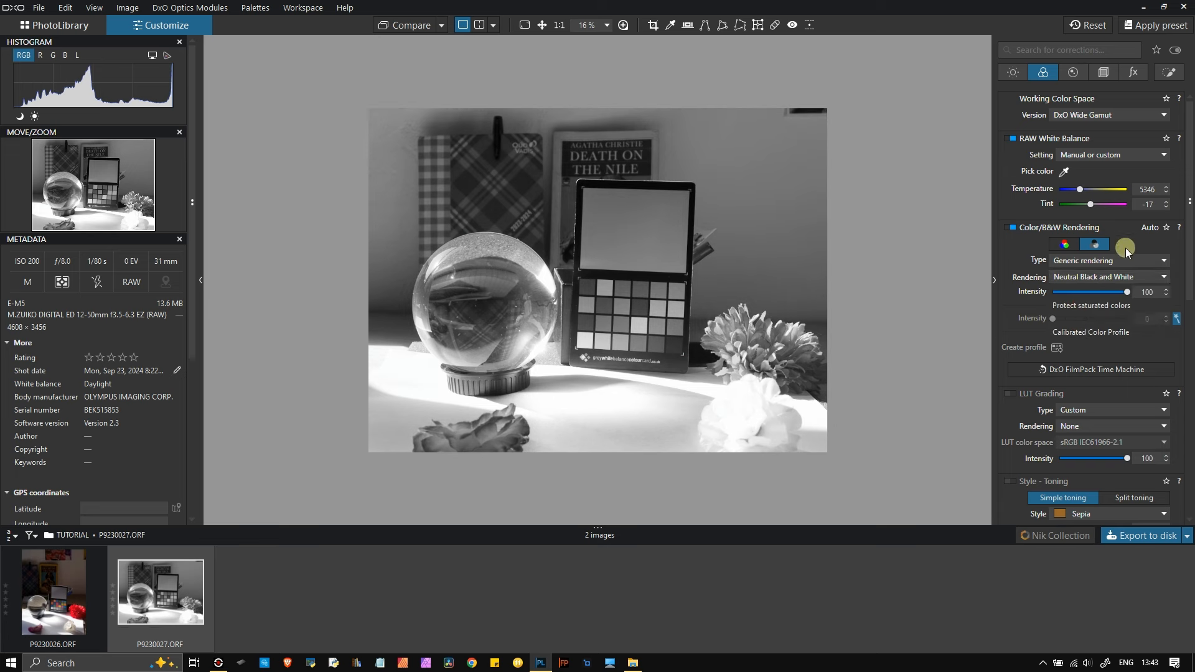
{"action": "left_click", "coordinate": [1065, 245]}
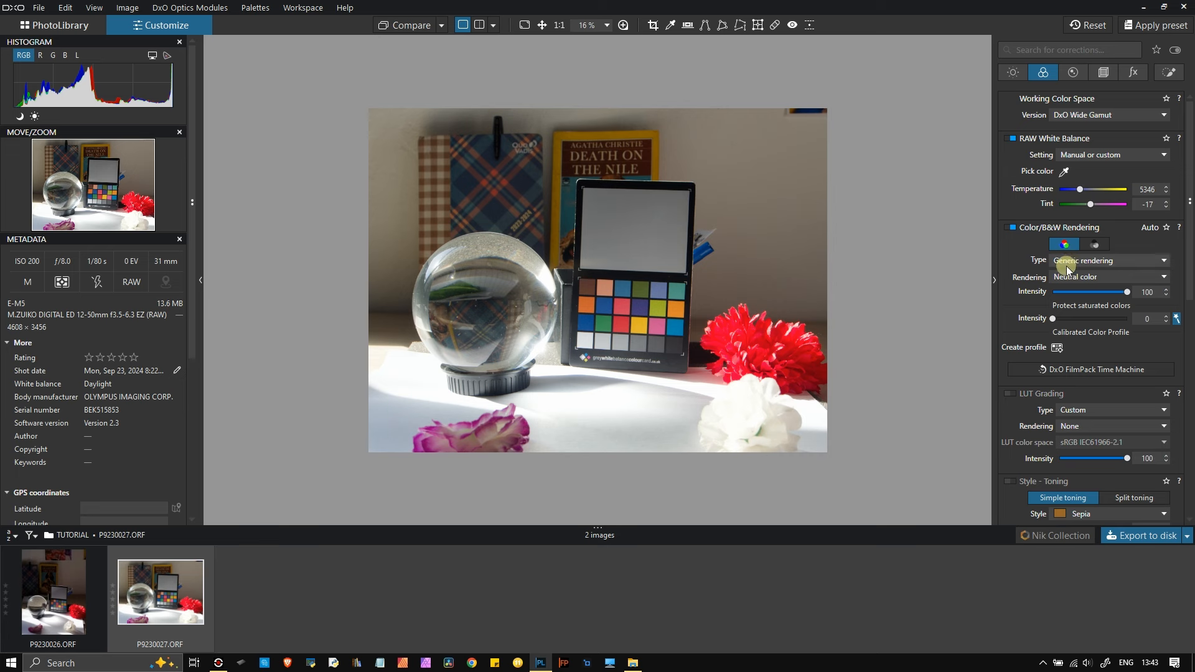
{"action": "left_click", "coordinate": [1067, 264]}
{"action": "left_click", "coordinate": [1067, 276]}
- Start a calibrated color profile and align the Calibrite ColorChecker Classic grid's corners with the color patches on the photographed chart
{"action": "left_click", "coordinate": [1058, 347]}
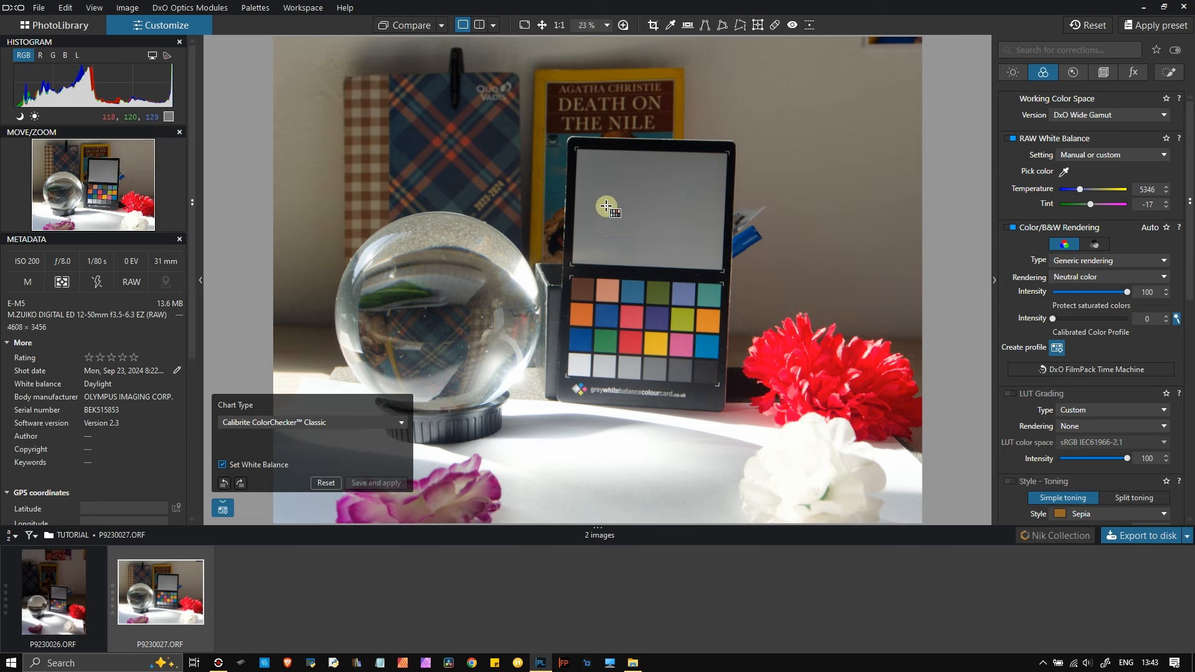
{"action": "left_click_drag", "start_coordinate": [570, 276], "coordinate": [717, 386]}
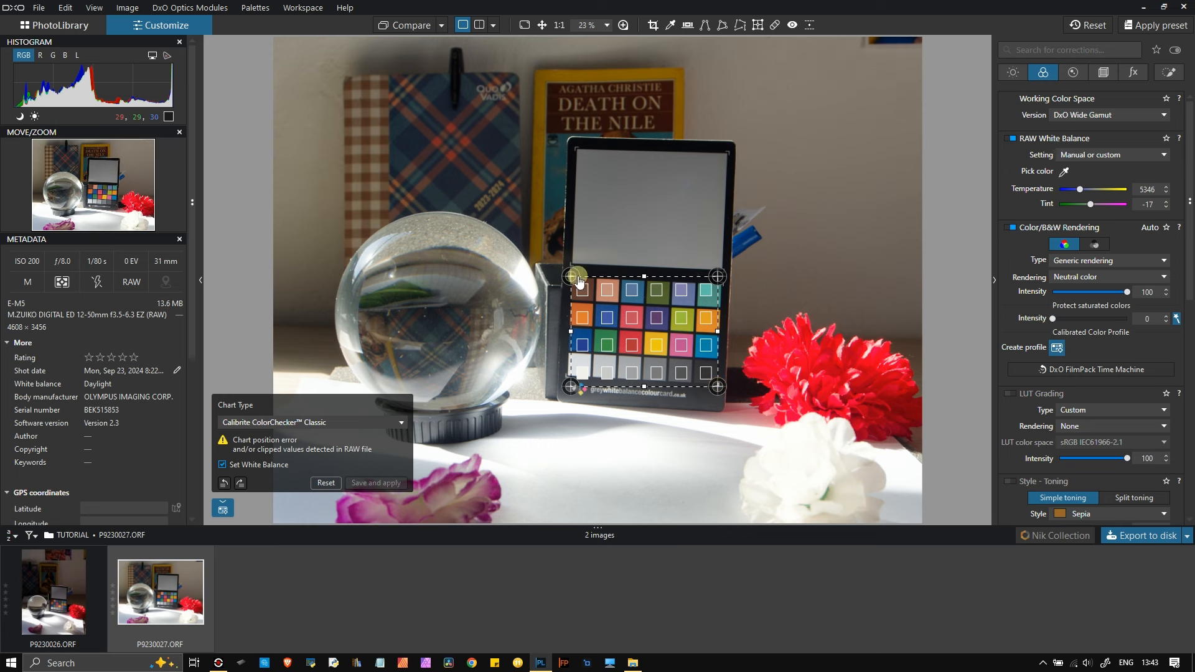
{"action": "left_click_drag", "start_coordinate": [570, 275], "coordinate": [573, 270]}
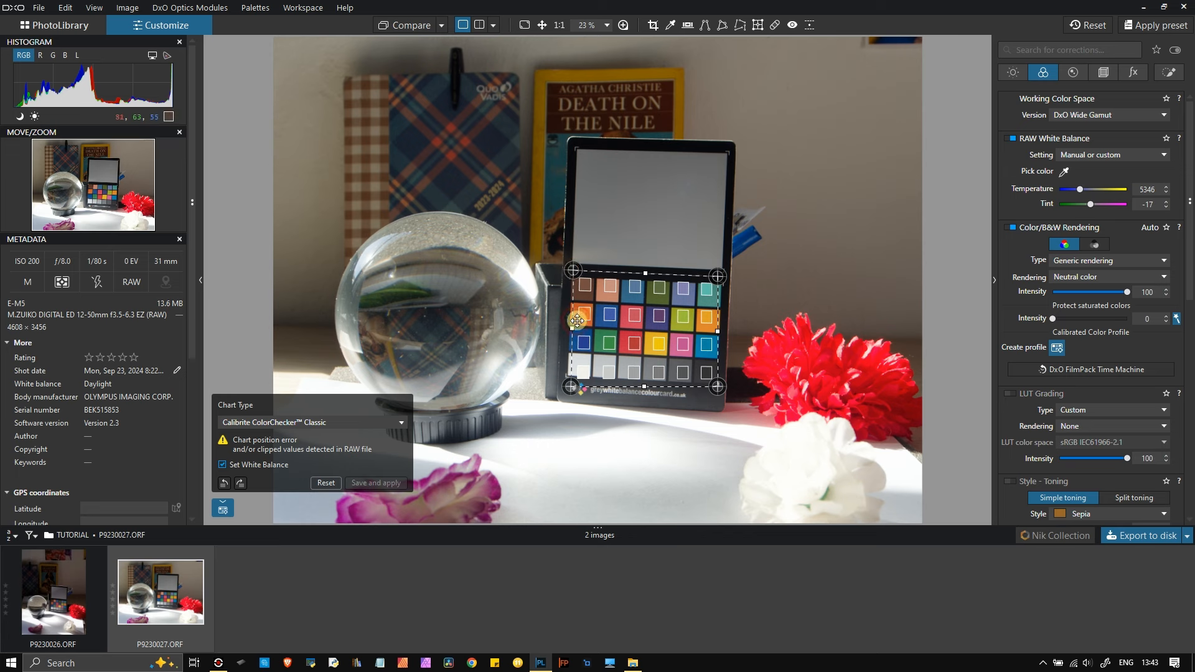
{"action": "left_click_drag", "start_coordinate": [571, 386], "coordinate": [568, 373]}
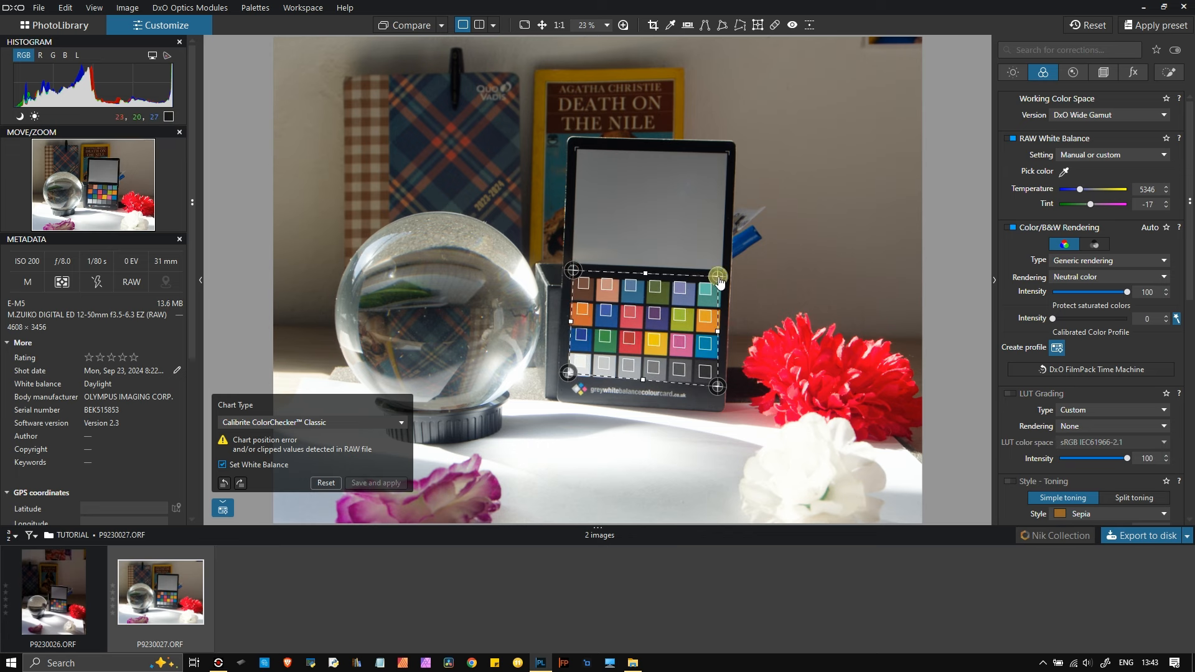
{"action": "left_click_drag", "start_coordinate": [717, 276], "coordinate": [721, 283]}
{"action": "scroll", "coordinate": [666, 319], "scroll_direction": "up", "scroll_amount": 4}
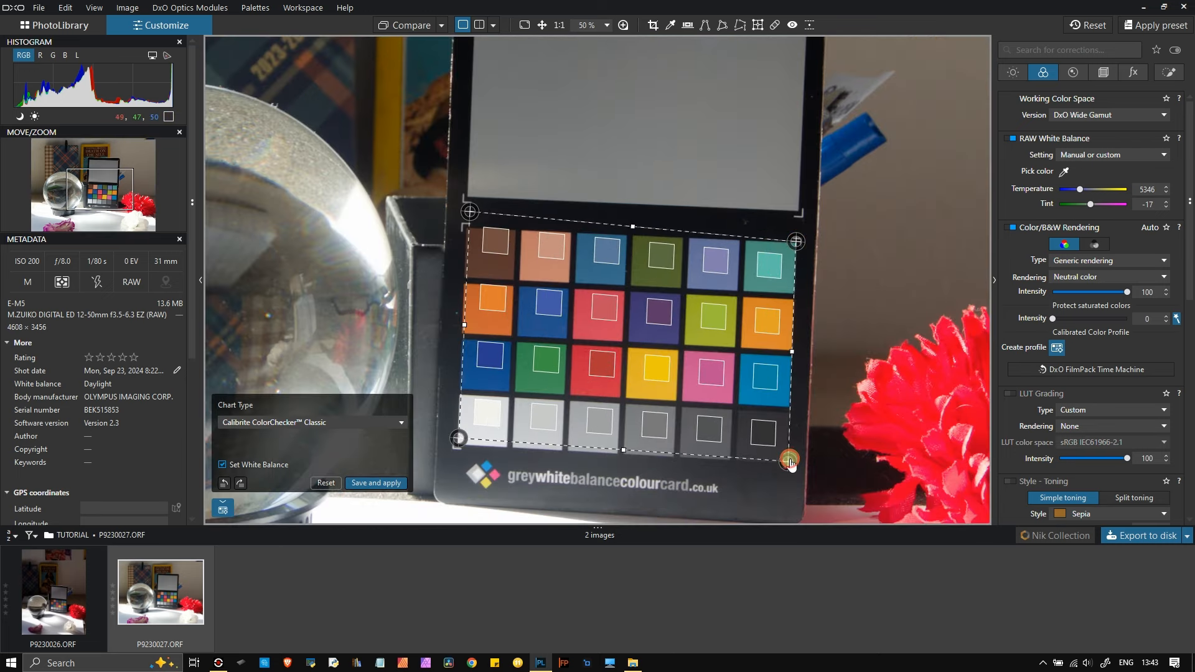
{"action": "left_click_drag", "start_coordinate": [459, 438], "coordinate": [460, 446]}
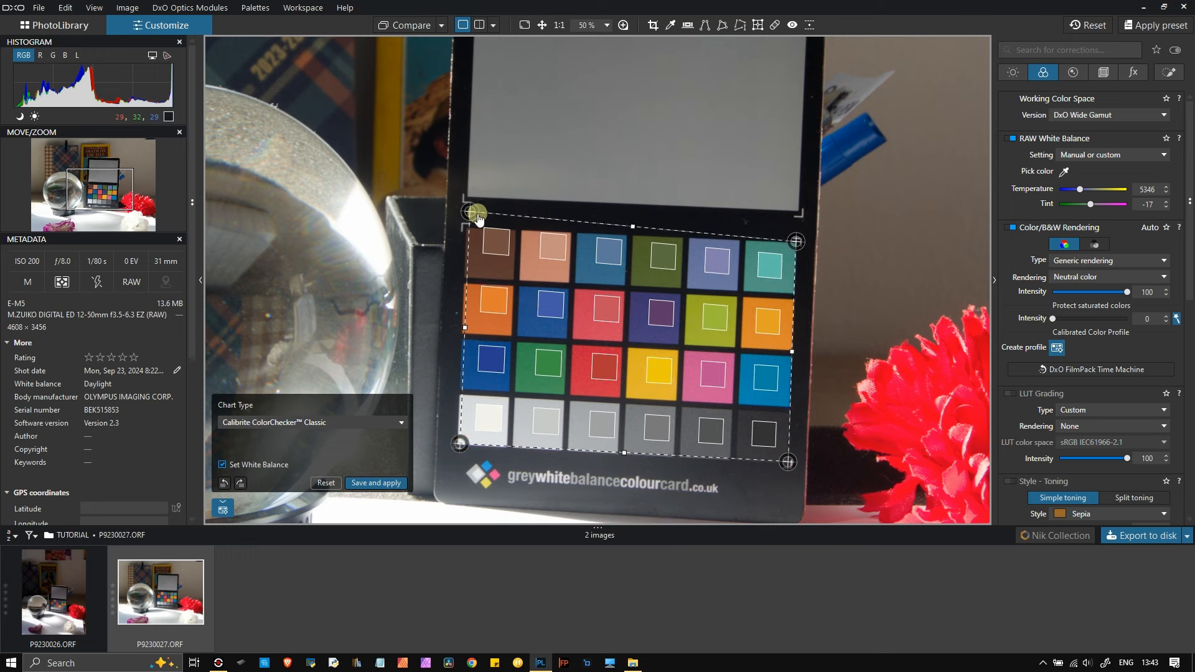
{"action": "left_click_drag", "start_coordinate": [470, 212], "coordinate": [469, 226]}
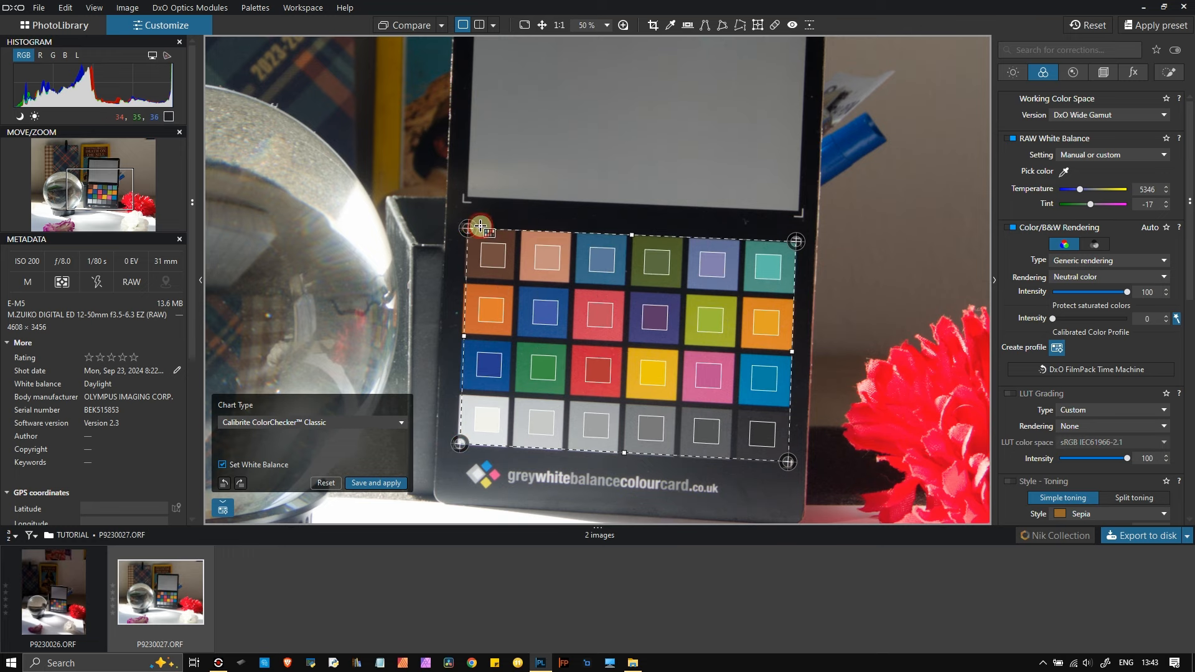
- Apply the Camera body type with the Fujifilm X70, X100F, X100S rendering and set the protect saturated colors intensity to 62
{"action": "left_click", "coordinate": [1087, 261]}
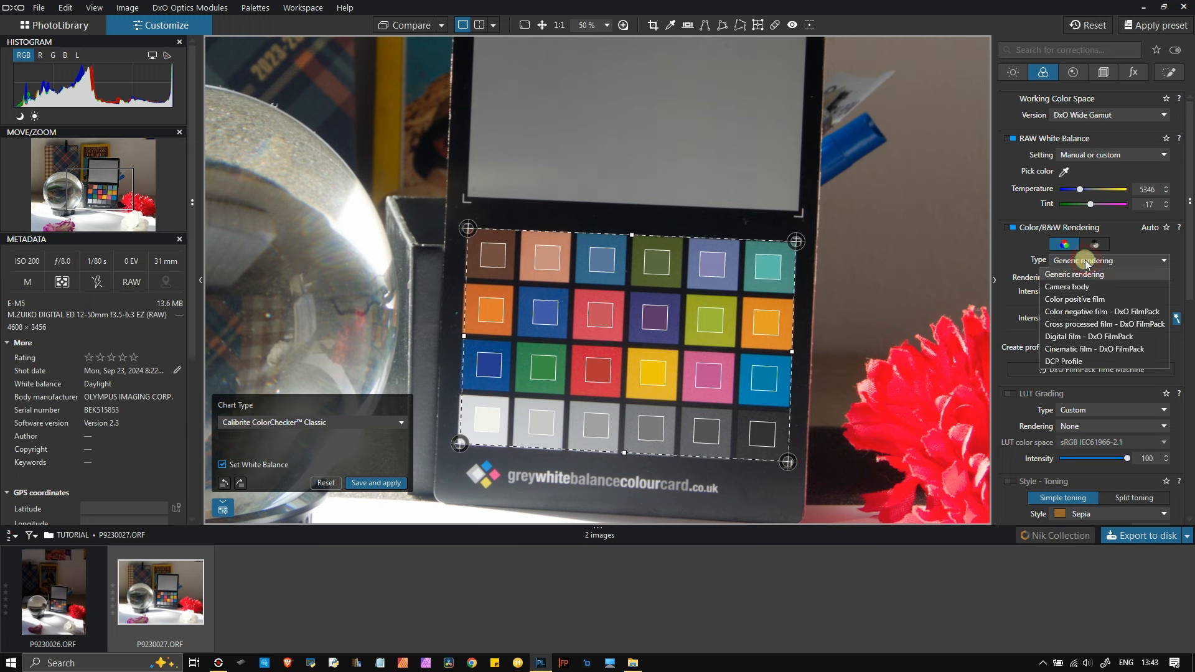
{"action": "left_click", "coordinate": [1079, 291]}
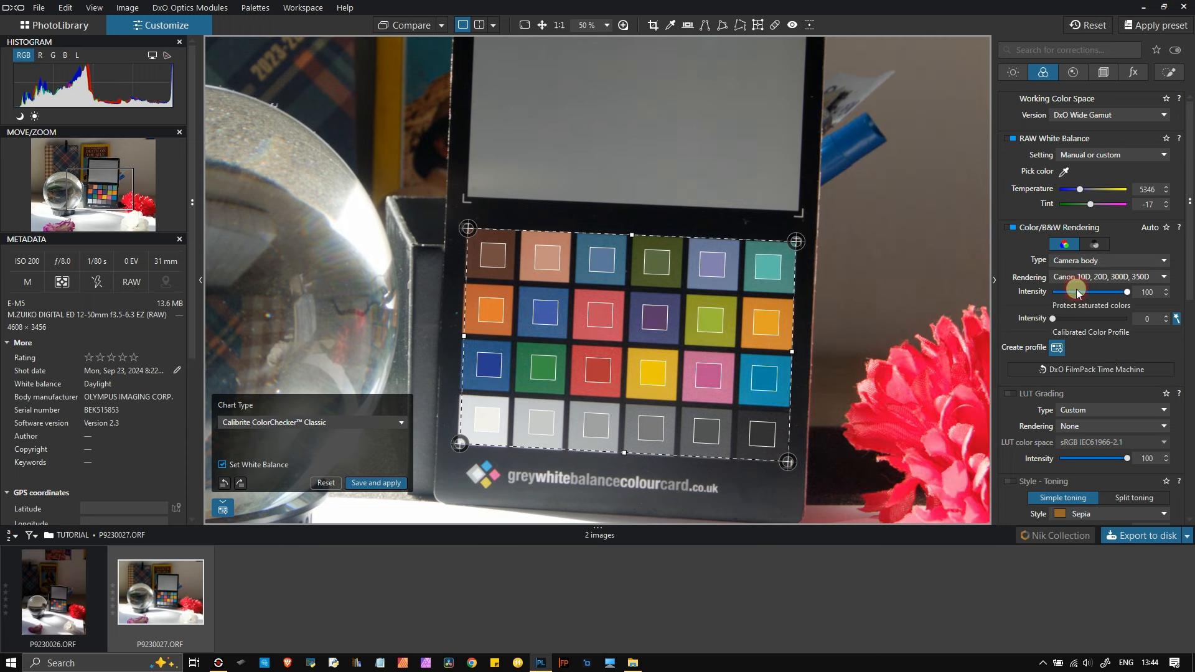
{"action": "left_click", "coordinate": [1091, 276]}
{"action": "scroll", "coordinate": [585, 400], "scroll_direction": "down", "scroll_amount": 15}
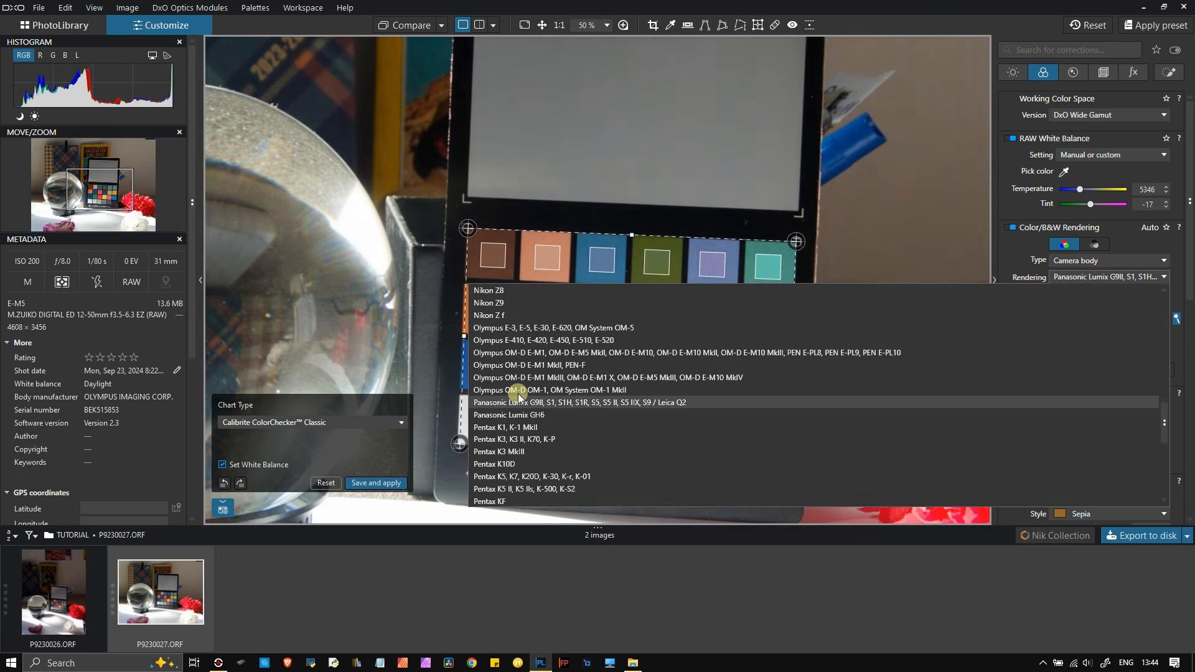
{"action": "scroll", "coordinate": [521, 357], "scroll_direction": "up", "scroll_amount": 10}
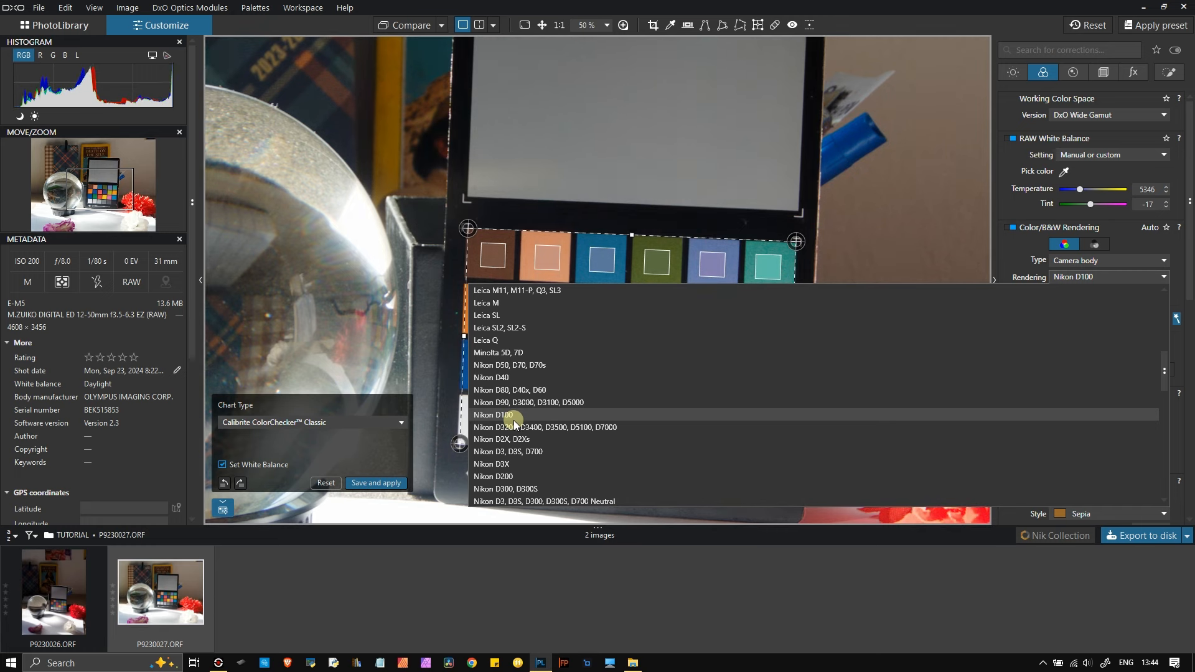
{"action": "scroll", "coordinate": [513, 420], "scroll_direction": "down", "scroll_amount": 10}
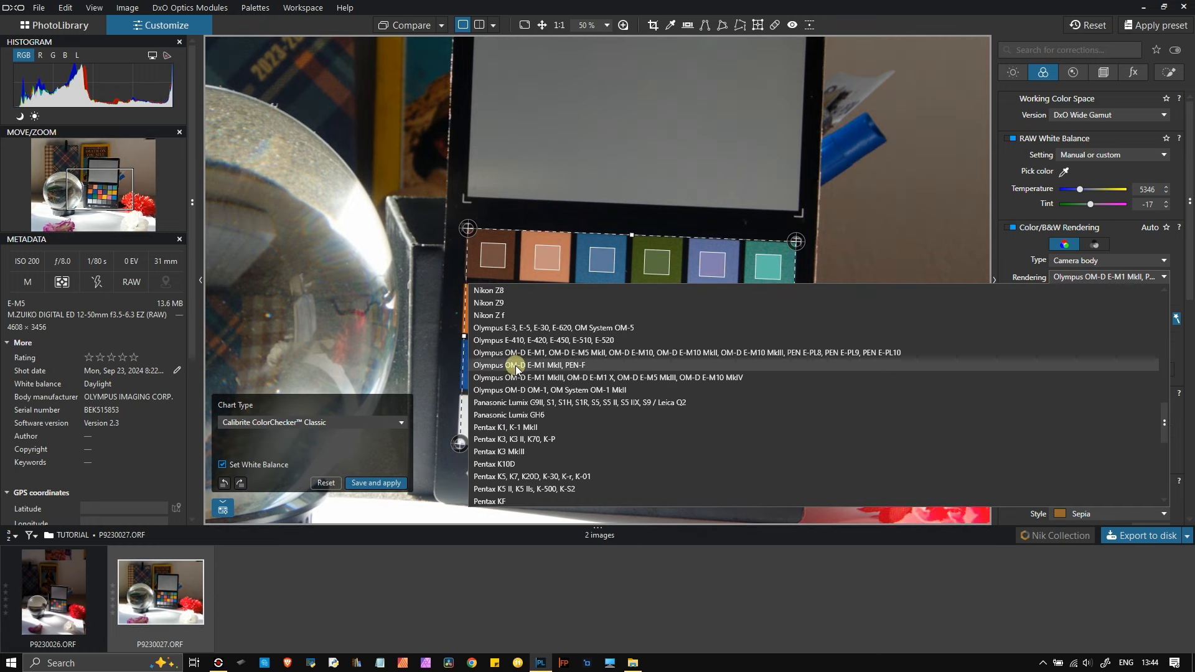
{"action": "scroll", "coordinate": [509, 439], "scroll_direction": "down", "scroll_amount": 4}
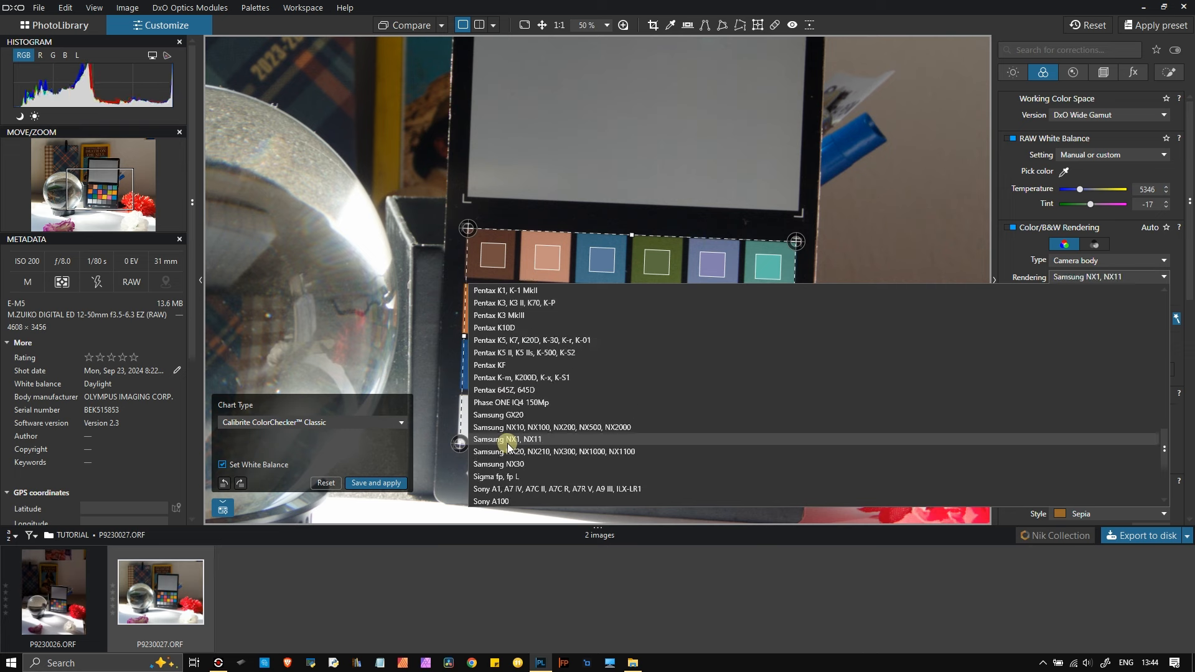
{"action": "scroll", "coordinate": [507, 447], "scroll_direction": "up", "scroll_amount": 20}
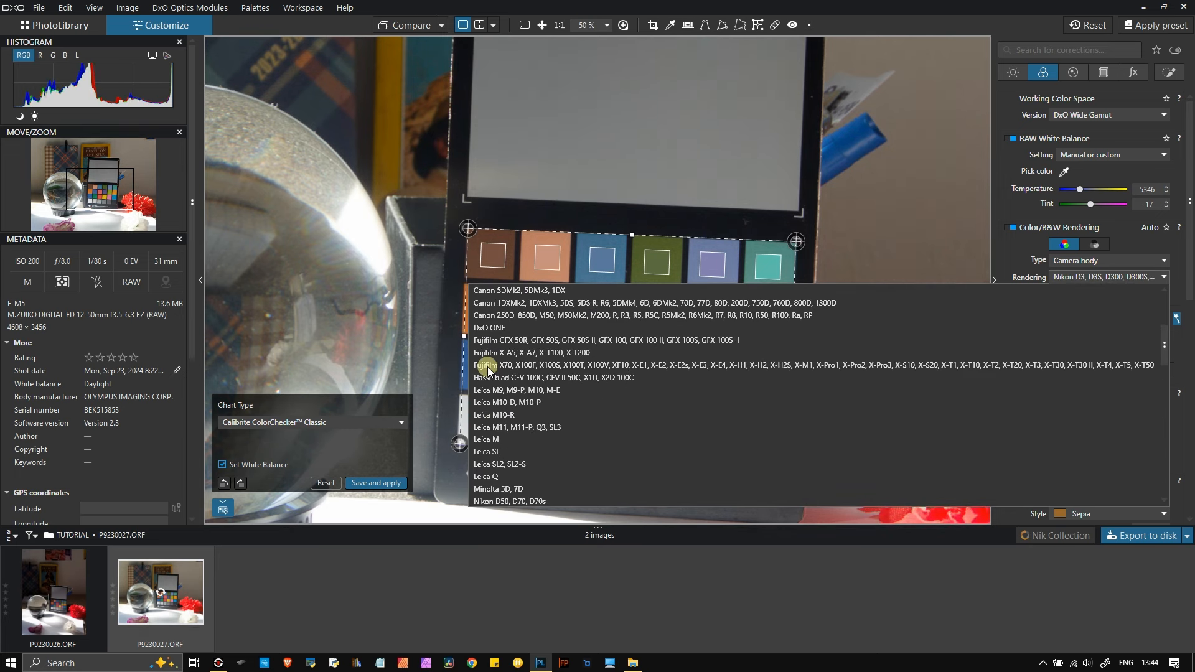
{"action": "left_click", "coordinate": [488, 366]}
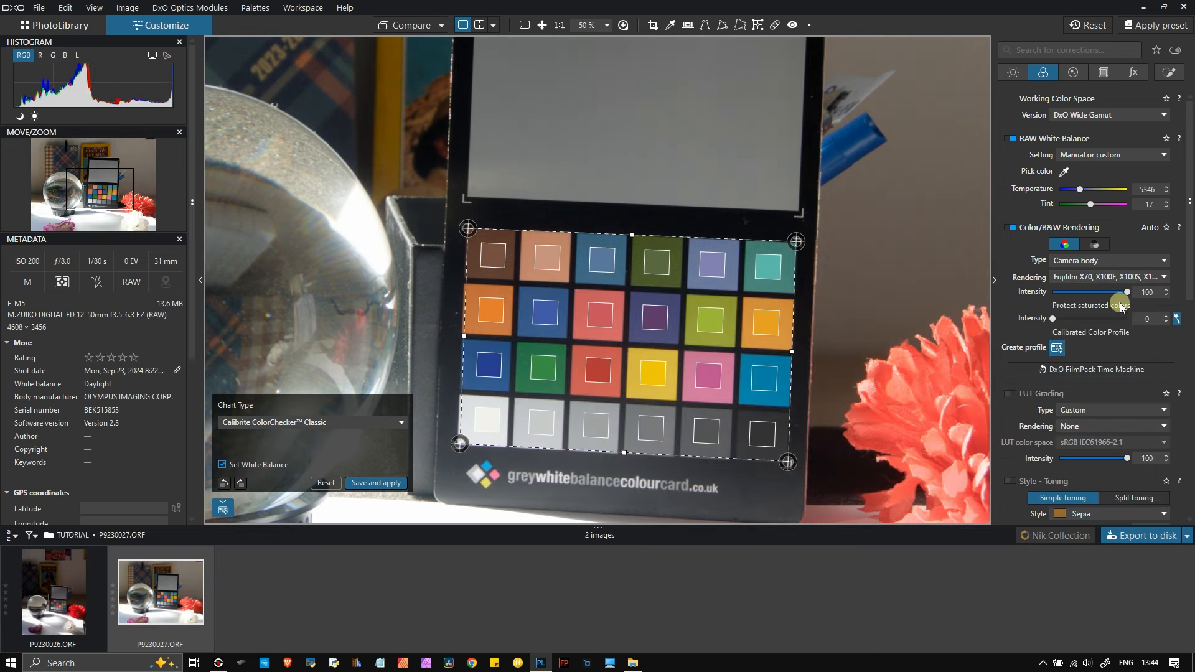
{"action": "left_click", "coordinate": [1054, 319]}
{"action": "left_click_drag", "start_coordinate": [1054, 318], "coordinate": [1100, 319]}
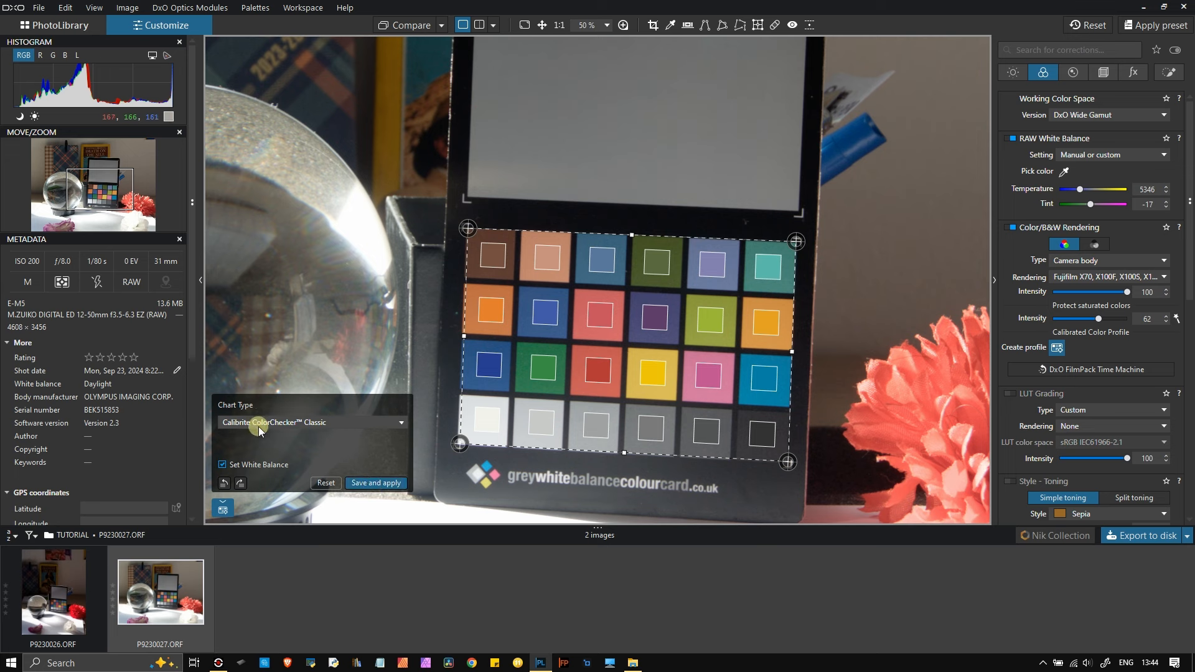
- Review the chart types offered for the calibrated color profile, keeping Calibrite ColorChecker Classic
{"action": "left_click", "coordinate": [381, 423]}
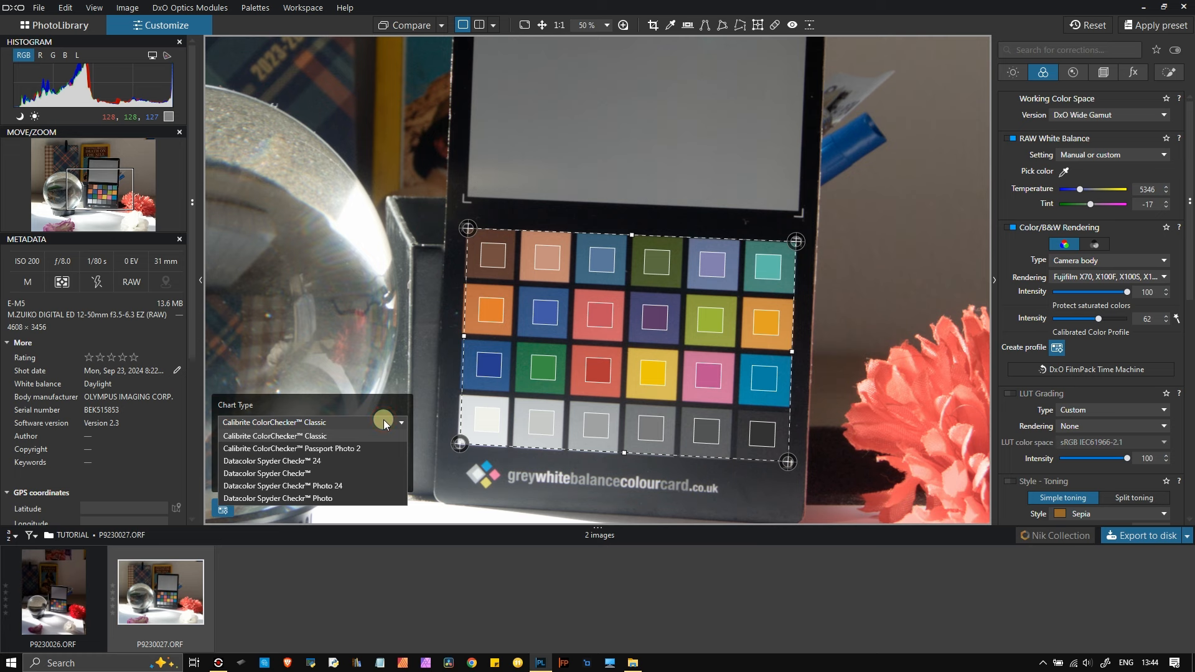
{"action": "left_click", "coordinate": [384, 423]}
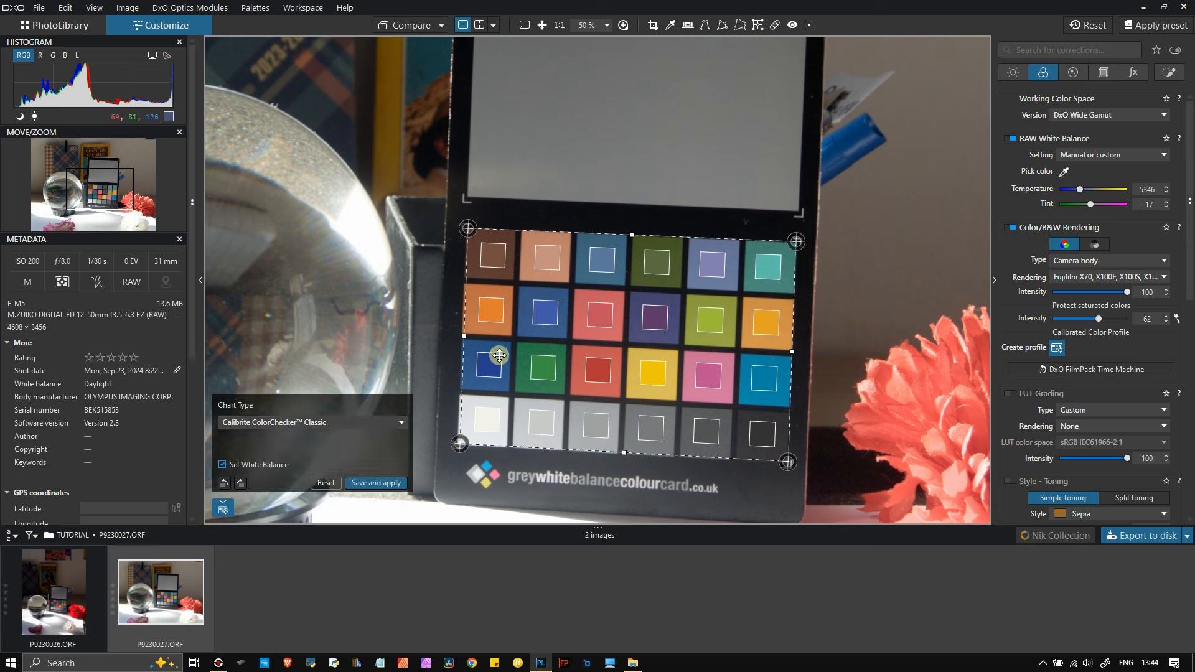
{"action": "left_click", "coordinate": [396, 424]}
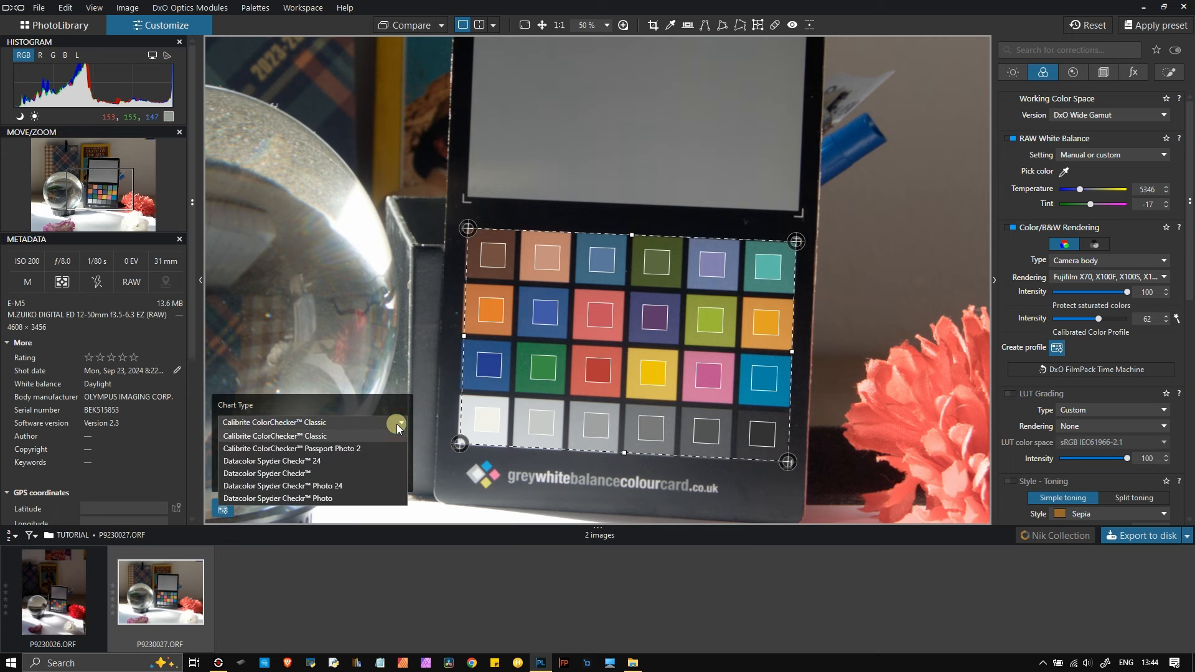
{"action": "left_click", "coordinate": [365, 372]}
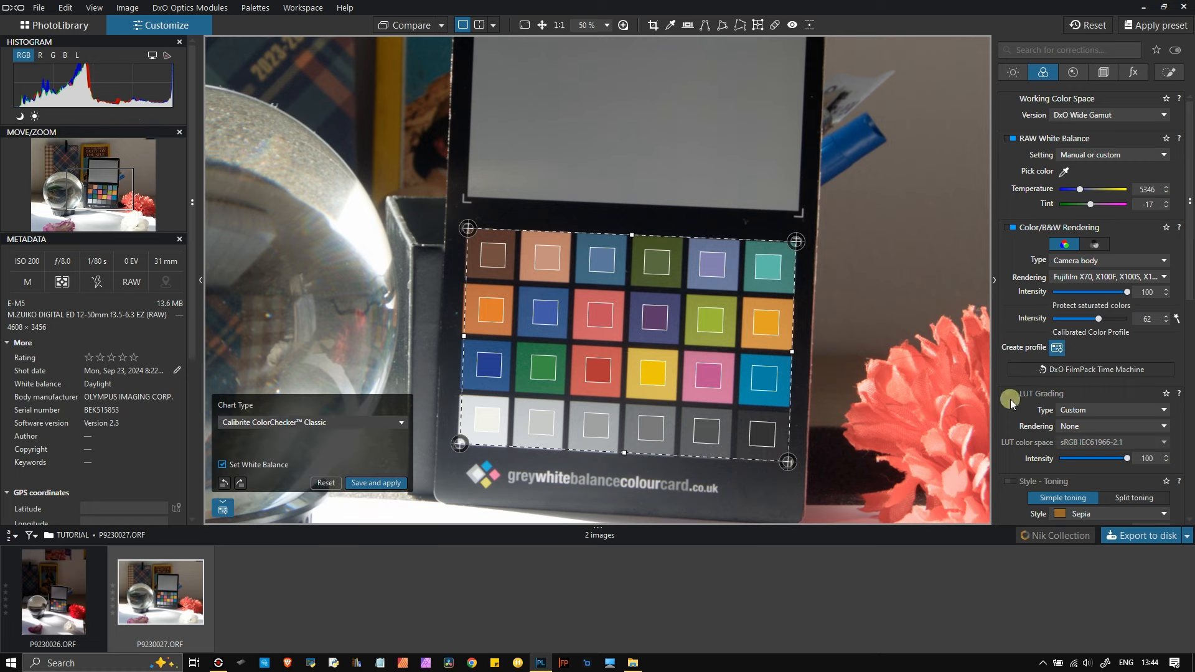
- Clear the grid from the color chart and leave the calibrated profile tool
{"action": "left_click", "coordinate": [379, 483]}
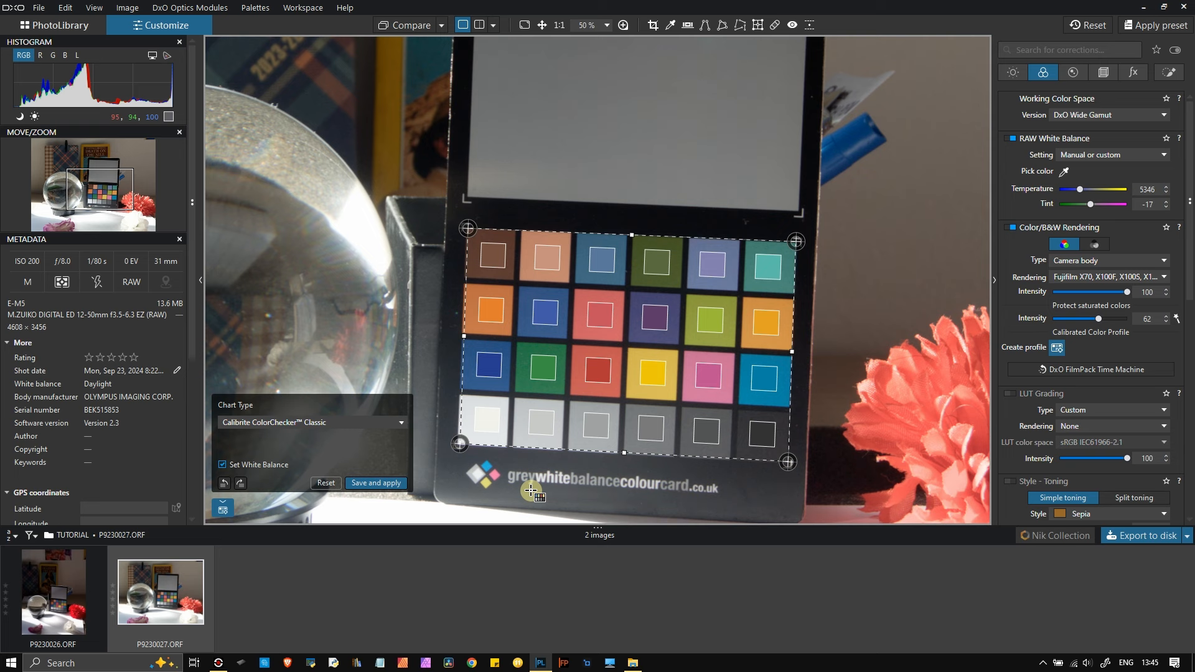
{"action": "left_click", "coordinate": [334, 483]}
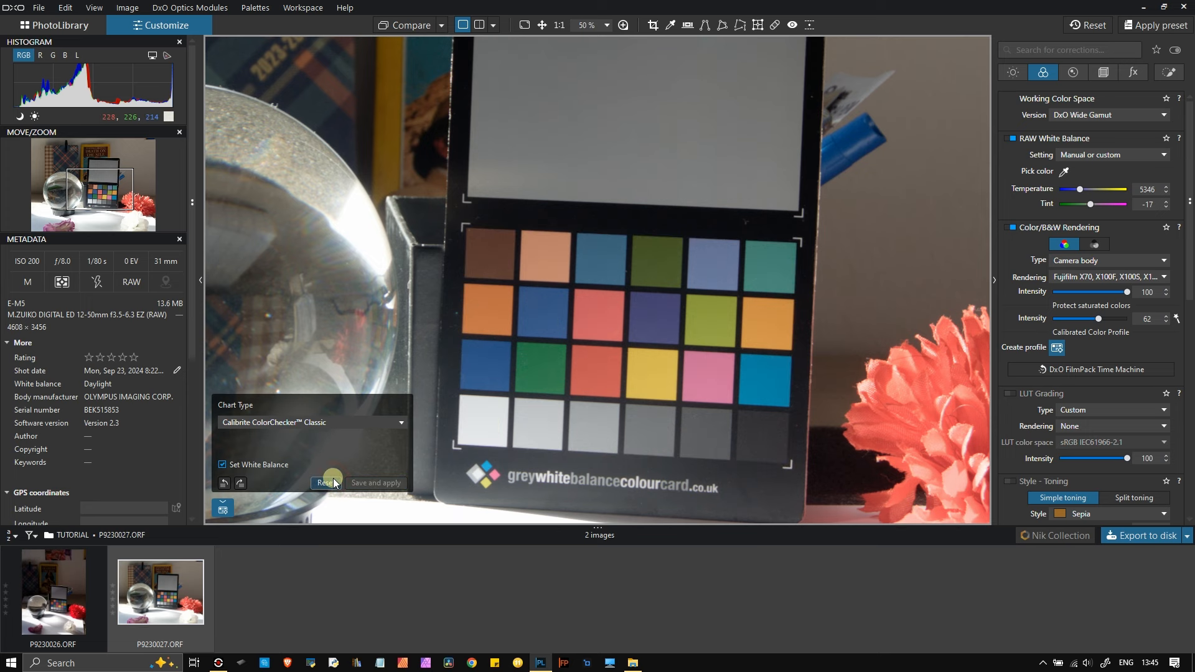
{"action": "left_click", "coordinate": [1060, 348]}
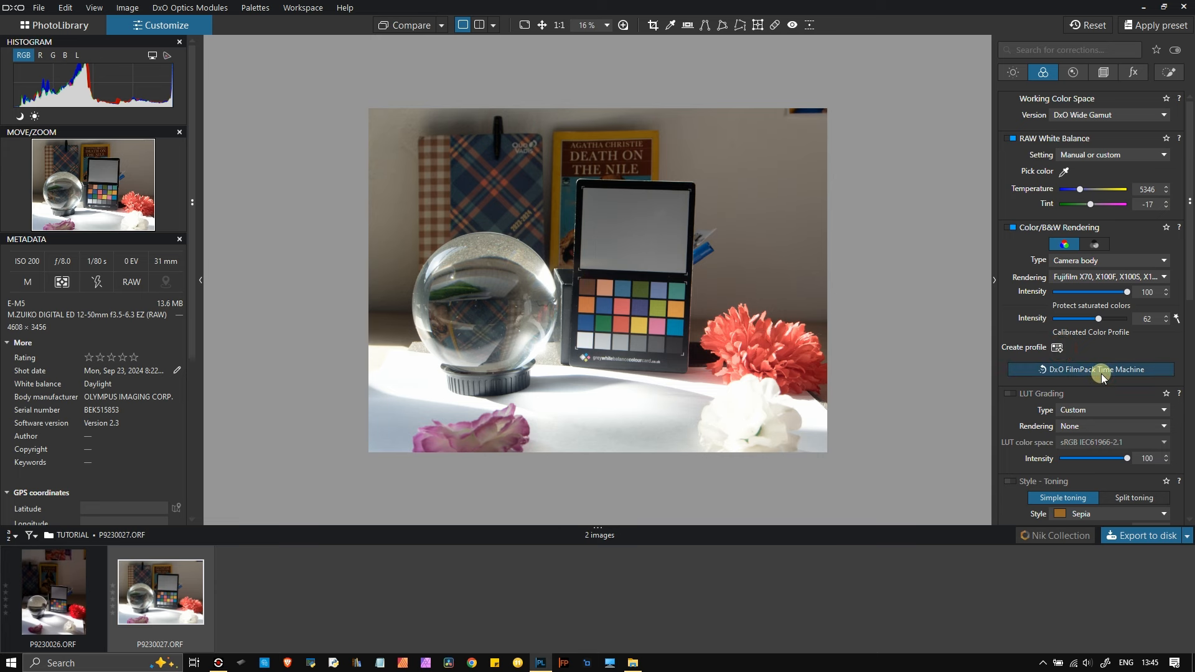
- Open the DxO FilmPack Time Machine, view the 1900s period with its matching renderings, and close it
{"action": "left_click", "coordinate": [1101, 370]}
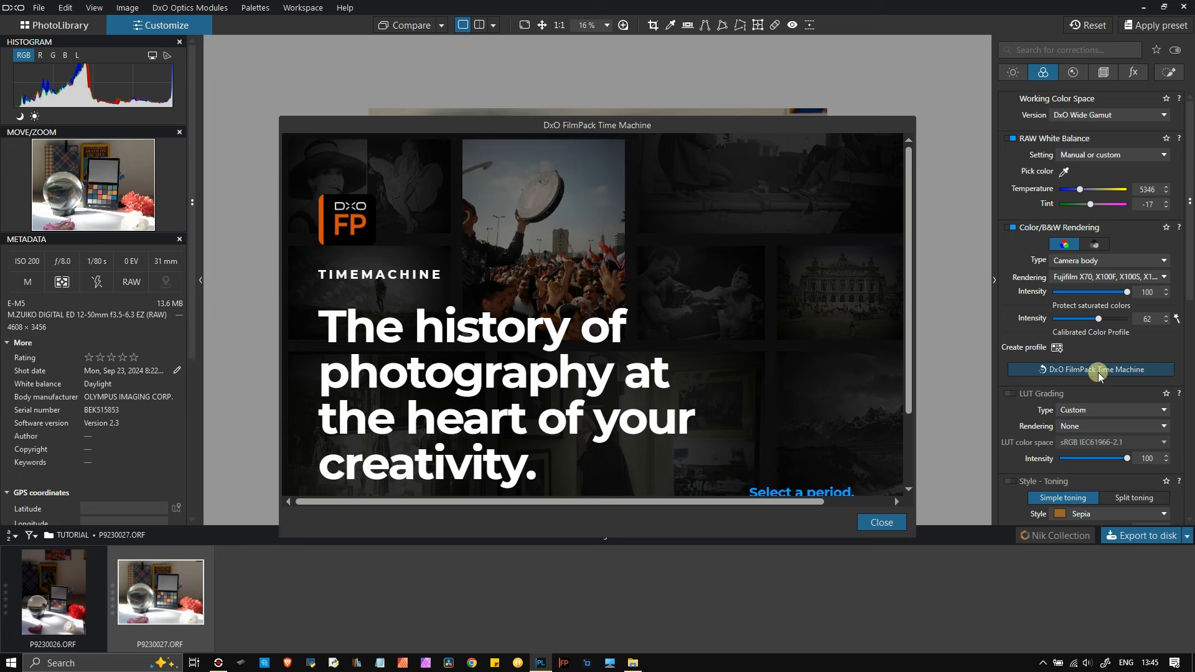
{"action": "scroll", "coordinate": [690, 364], "scroll_direction": "down", "scroll_amount": 2}
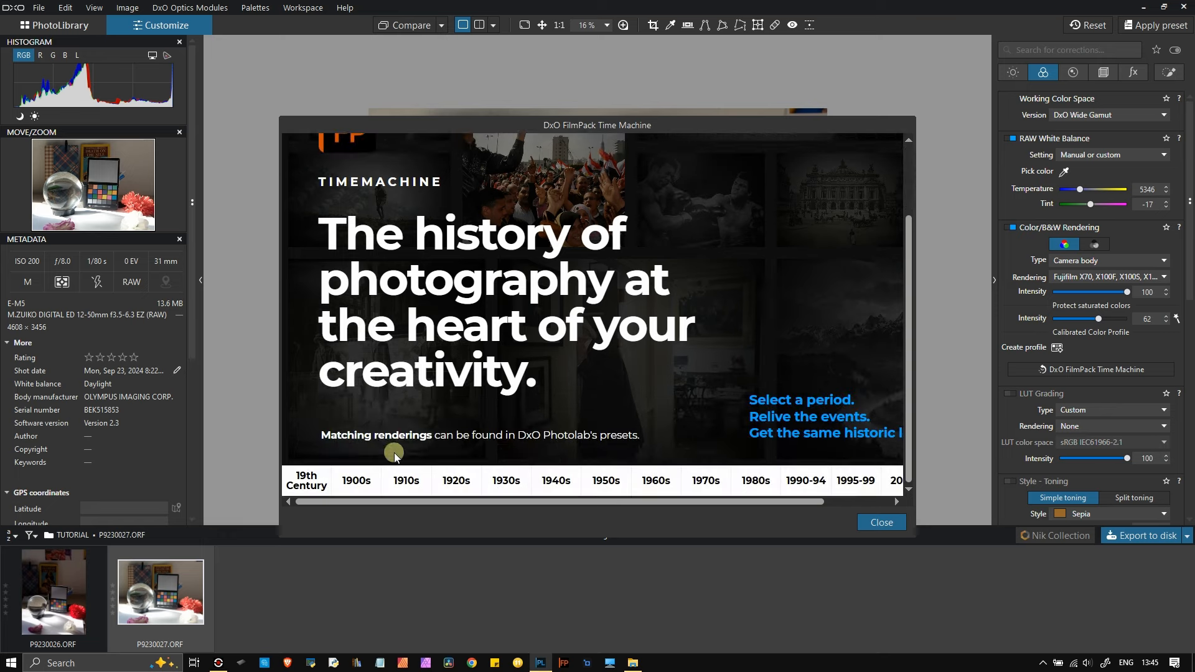
{"action": "left_click", "coordinate": [357, 480]}
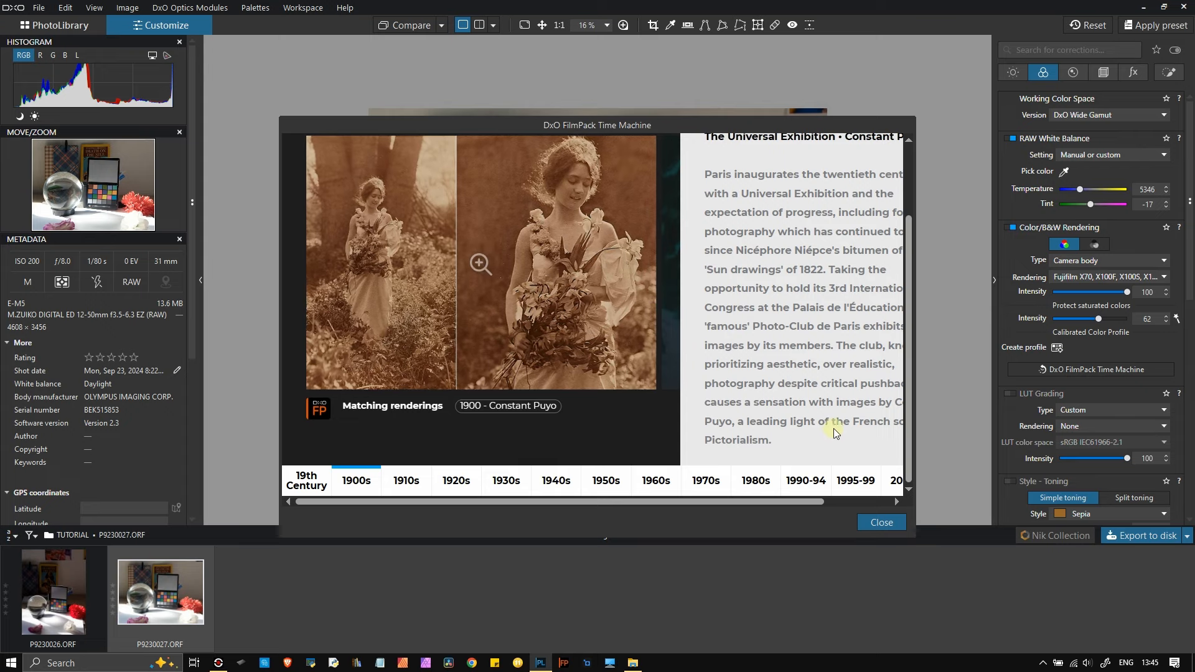
{"action": "left_click", "coordinate": [880, 521]}
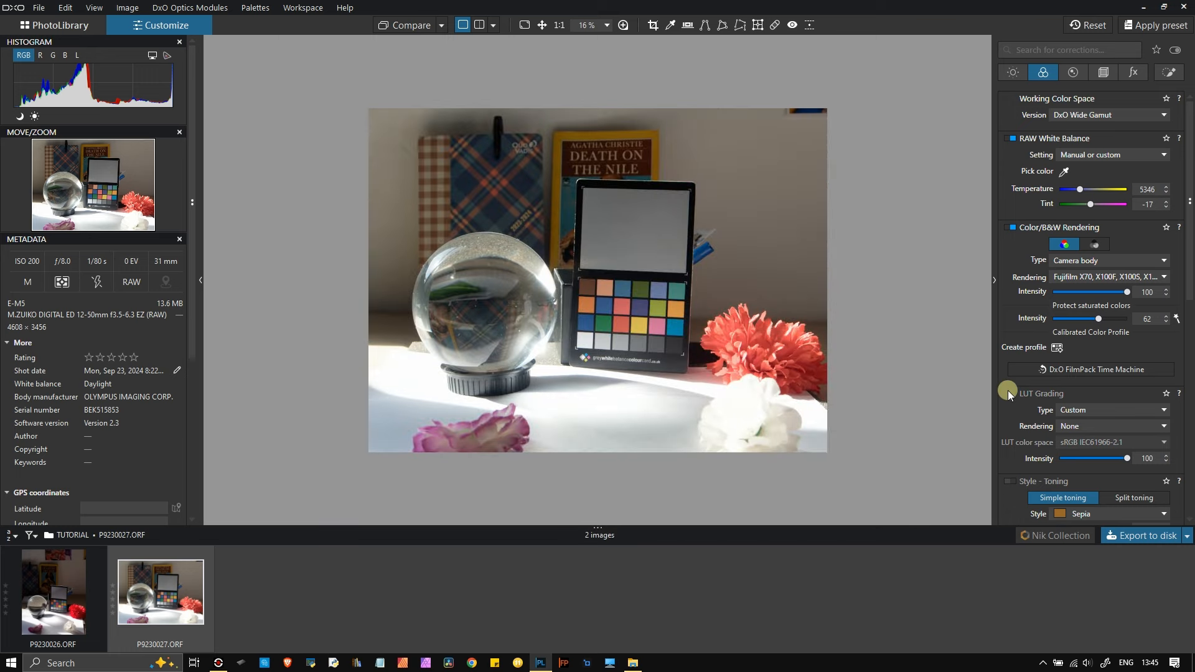
- Preview Style - Toning with simple Sepia toning and split toning using Ferric sulfate highlights, and turn the correction off
{"action": "scroll", "coordinate": [1012, 395], "scroll_direction": "down", "scroll_amount": 3}
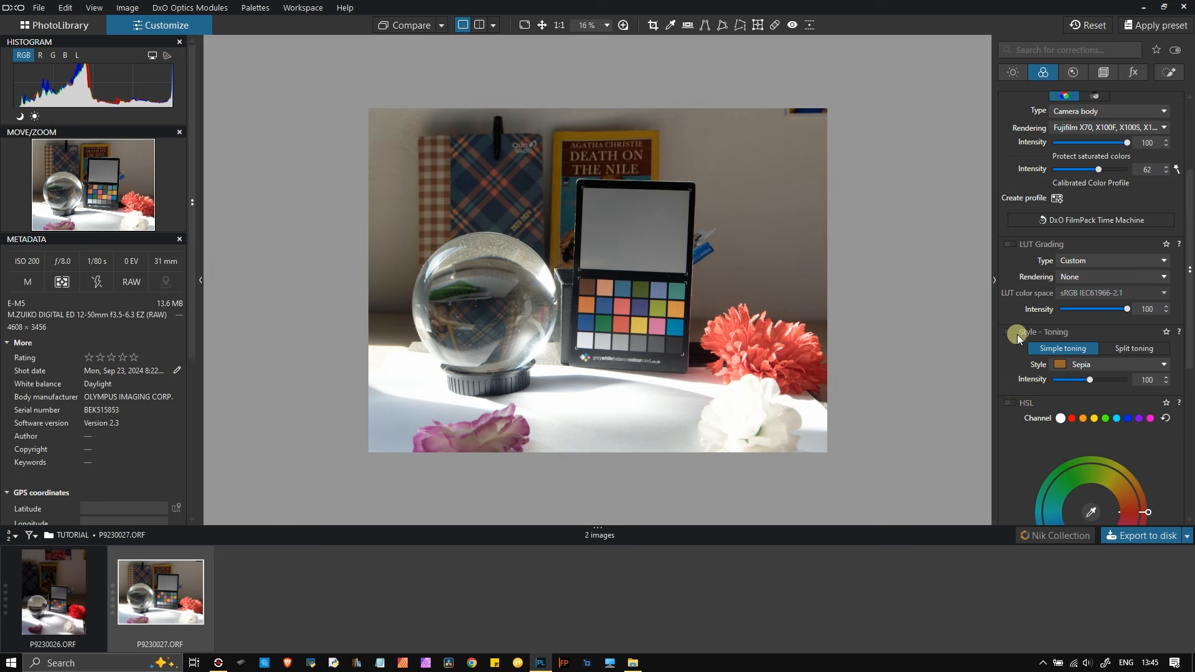
{"action": "left_click", "coordinate": [1015, 333]}
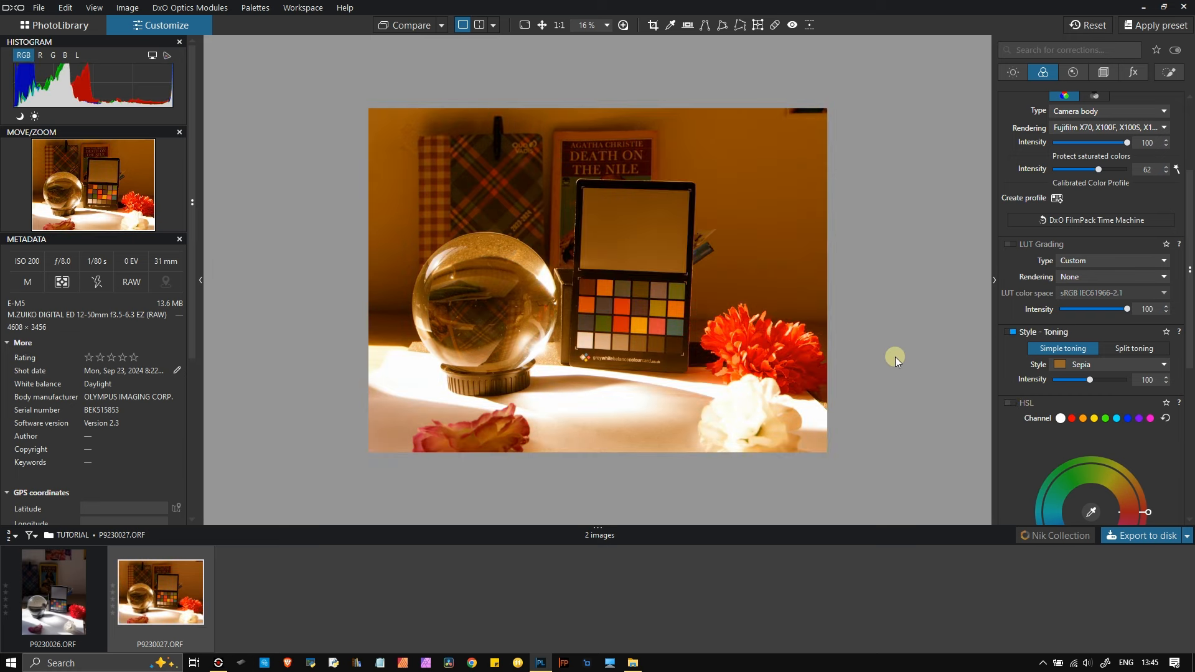
{"action": "left_click", "coordinate": [1125, 353]}
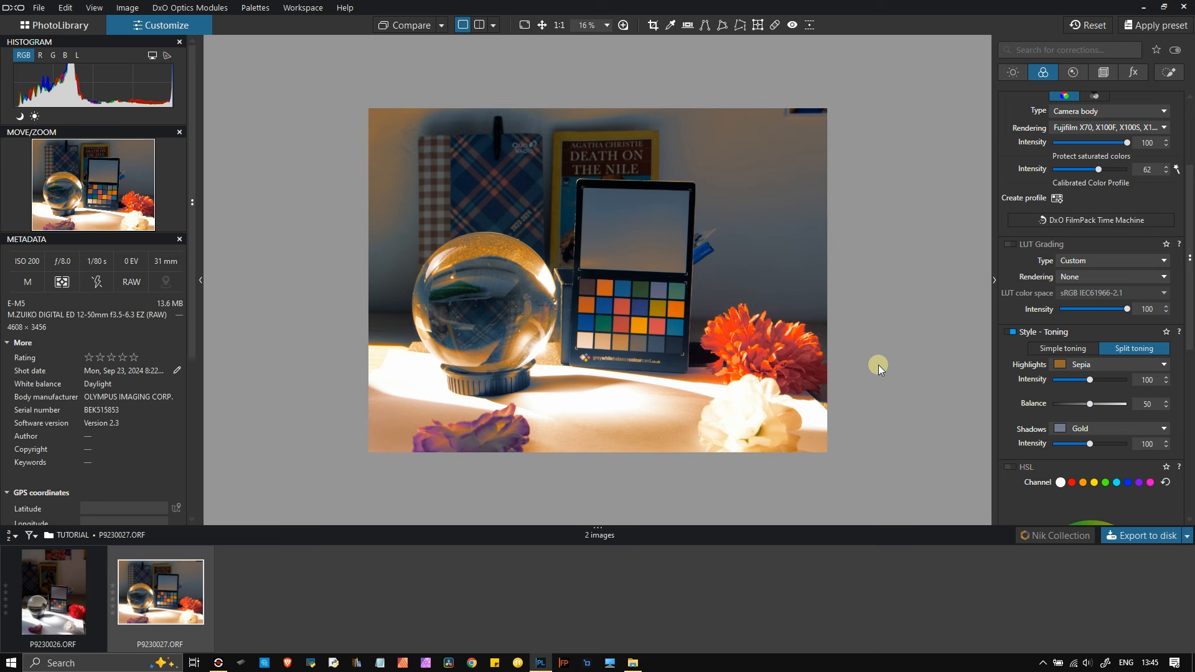
{"action": "left_click", "coordinate": [1125, 364]}
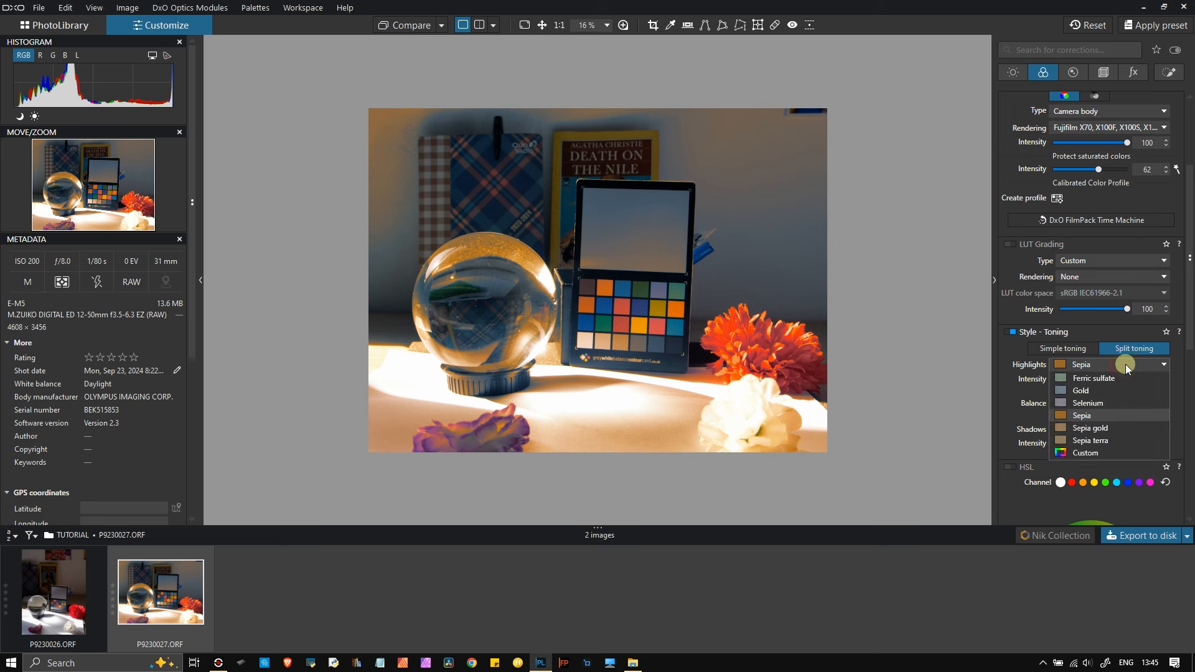
{"action": "left_click", "coordinate": [1076, 377]}
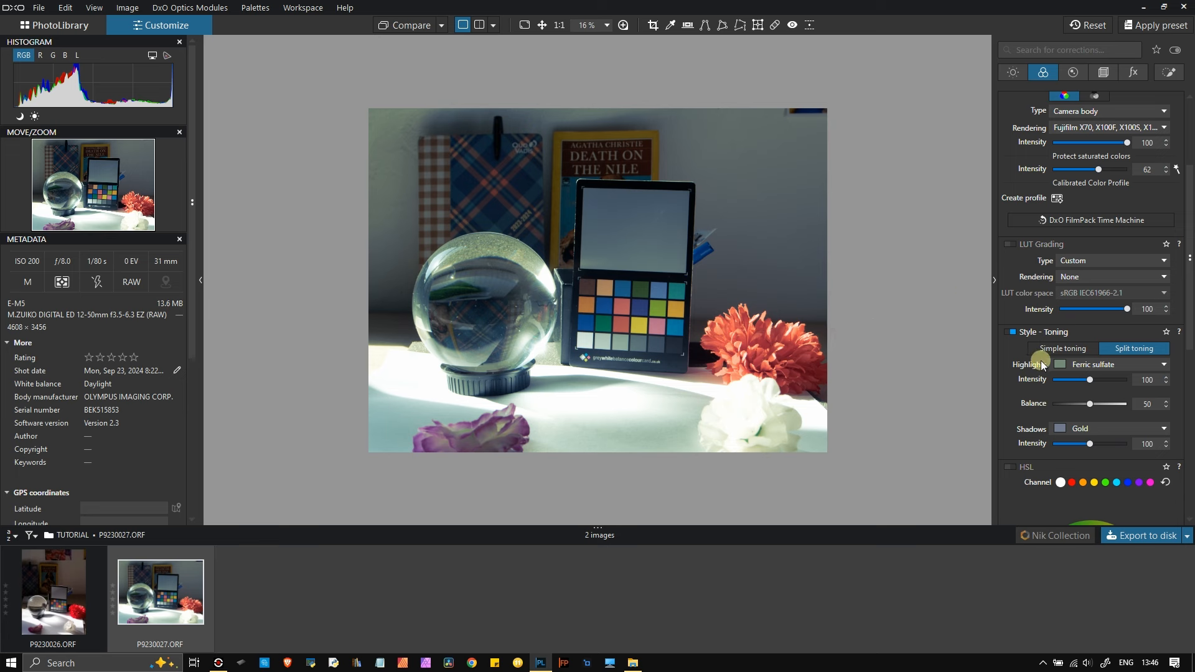
{"action": "left_click", "coordinate": [1015, 333]}
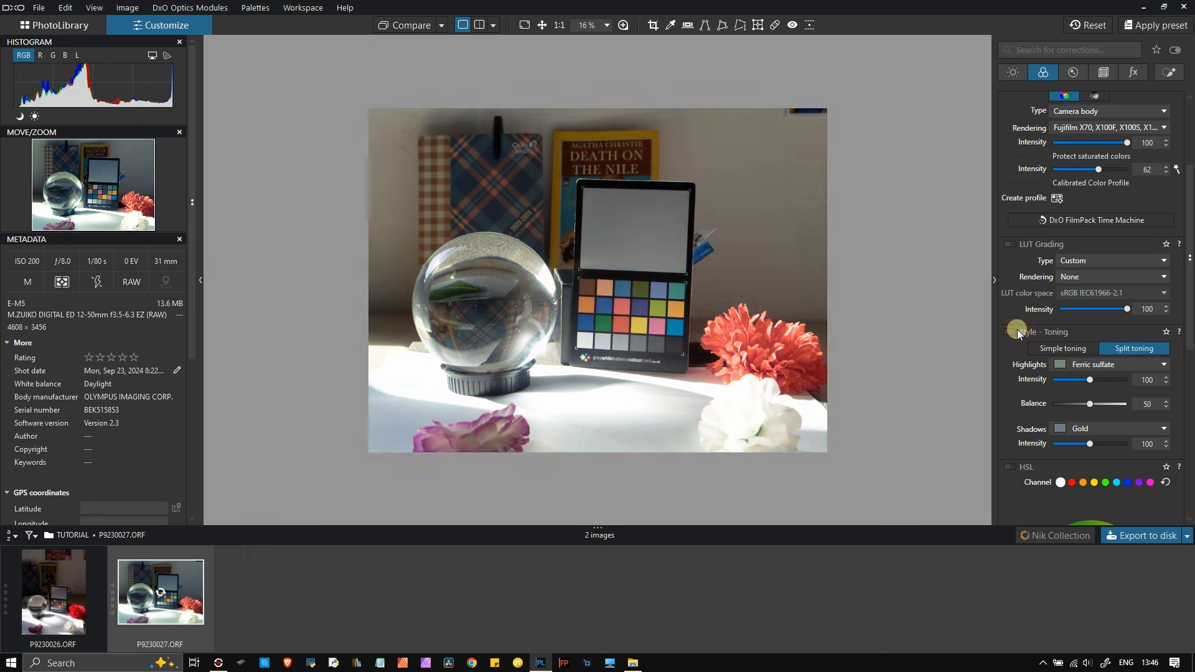
- Turn on the HSL correction and sample the yellow patch of the color chart with its color picker
{"action": "scroll", "coordinate": [480, 259], "scroll_direction": "up", "scroll_amount": 1}
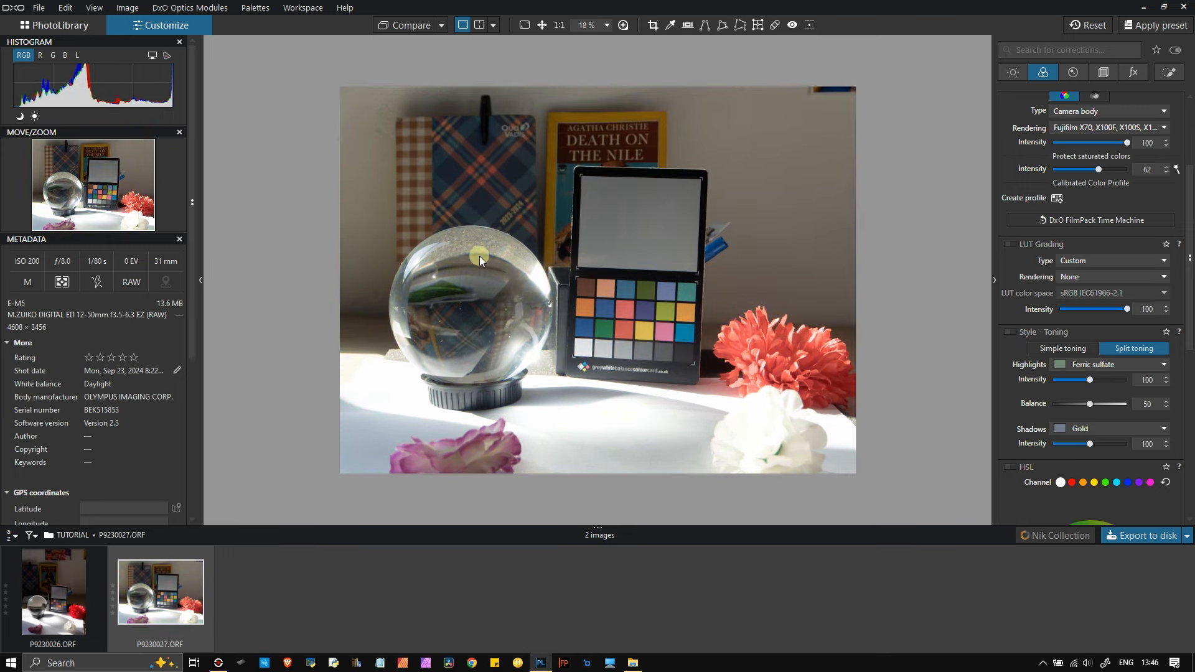
{"action": "scroll", "coordinate": [701, 304], "scroll_direction": "up", "scroll_amount": 6}
{"action": "scroll", "coordinate": [701, 303], "scroll_direction": "up", "scroll_amount": 4}
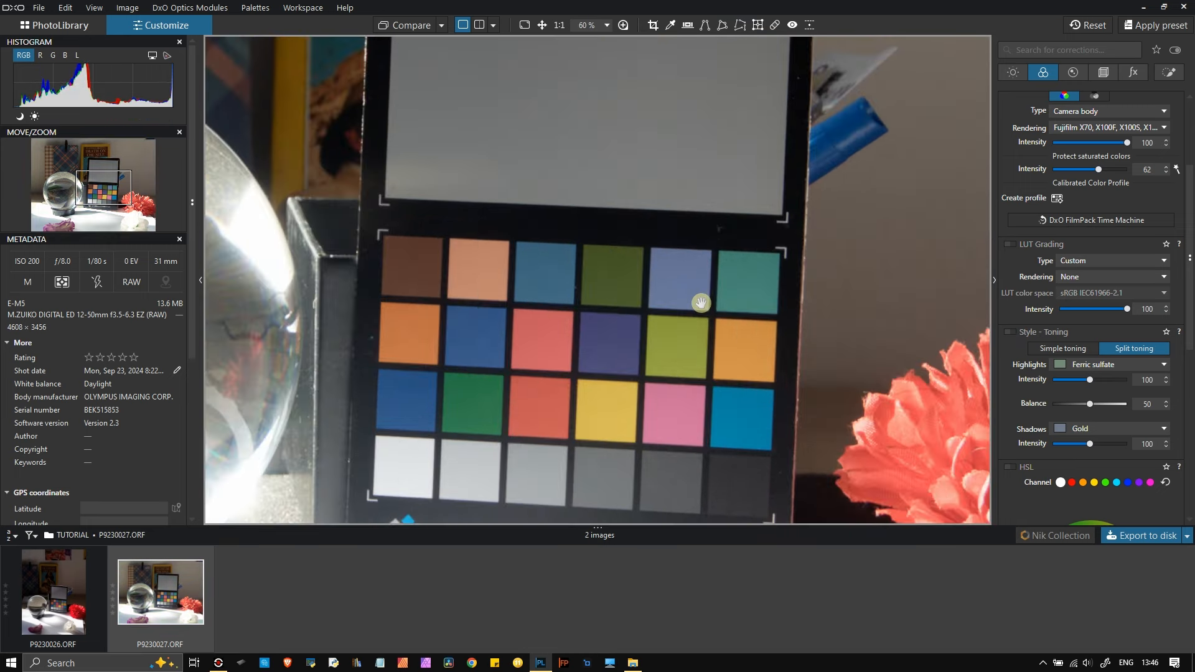
{"action": "scroll", "coordinate": [1161, 517], "scroll_direction": "down", "scroll_amount": 3}
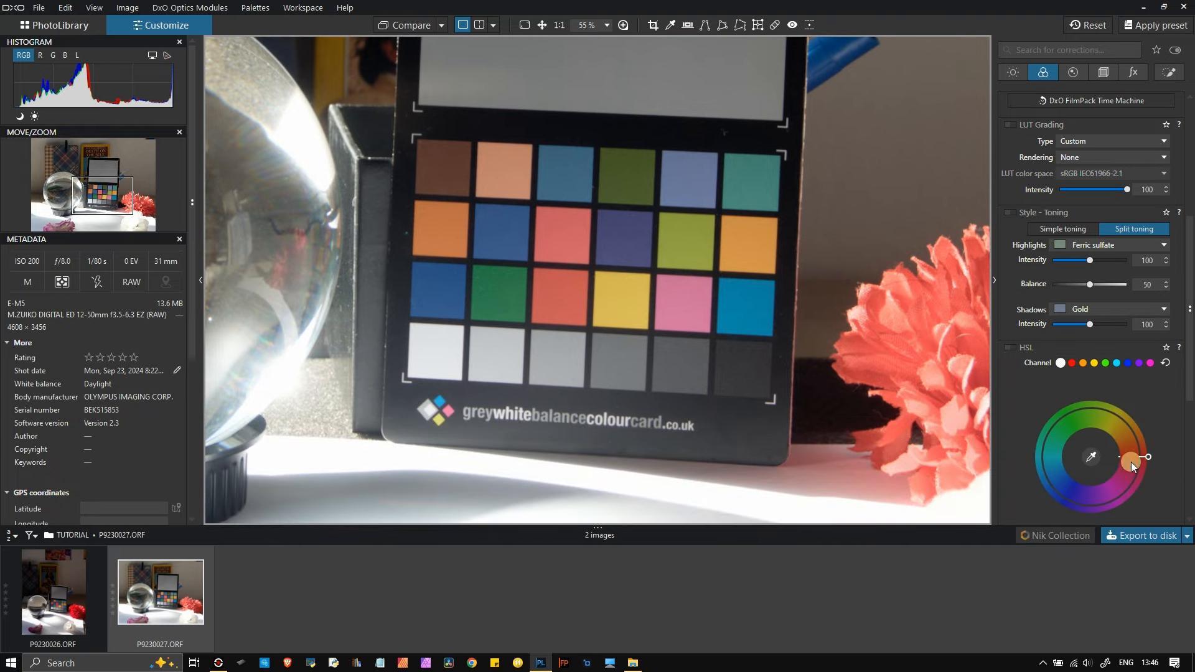
{"action": "left_click", "coordinate": [1008, 347]}
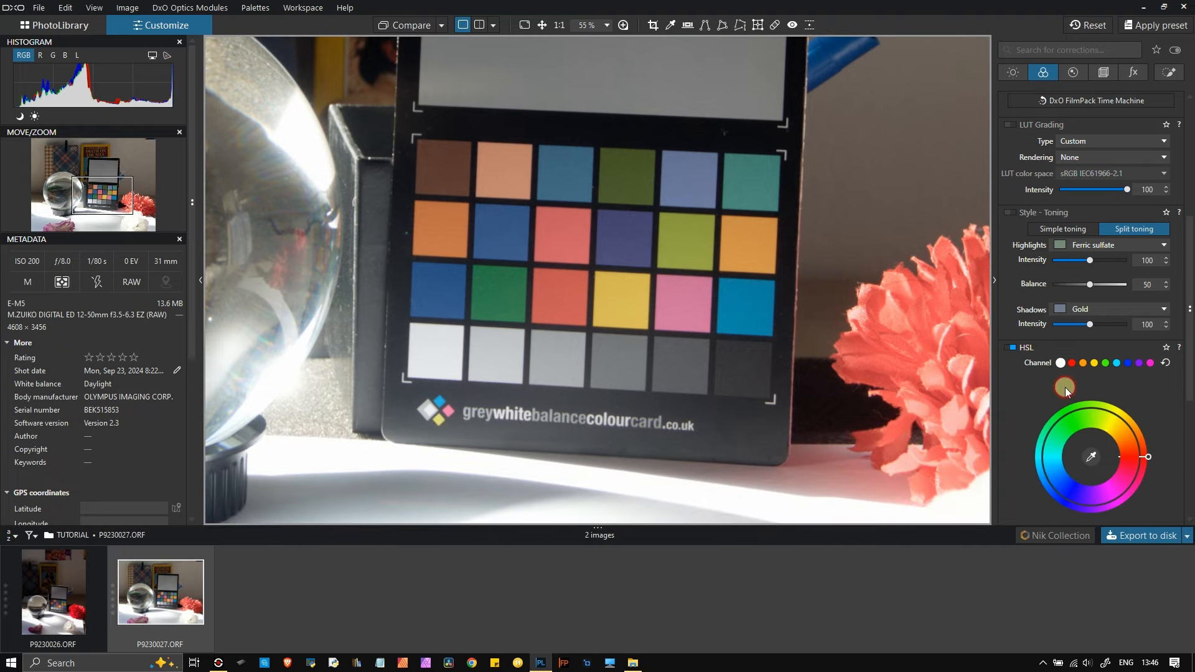
{"action": "left_click", "coordinate": [1091, 457]}
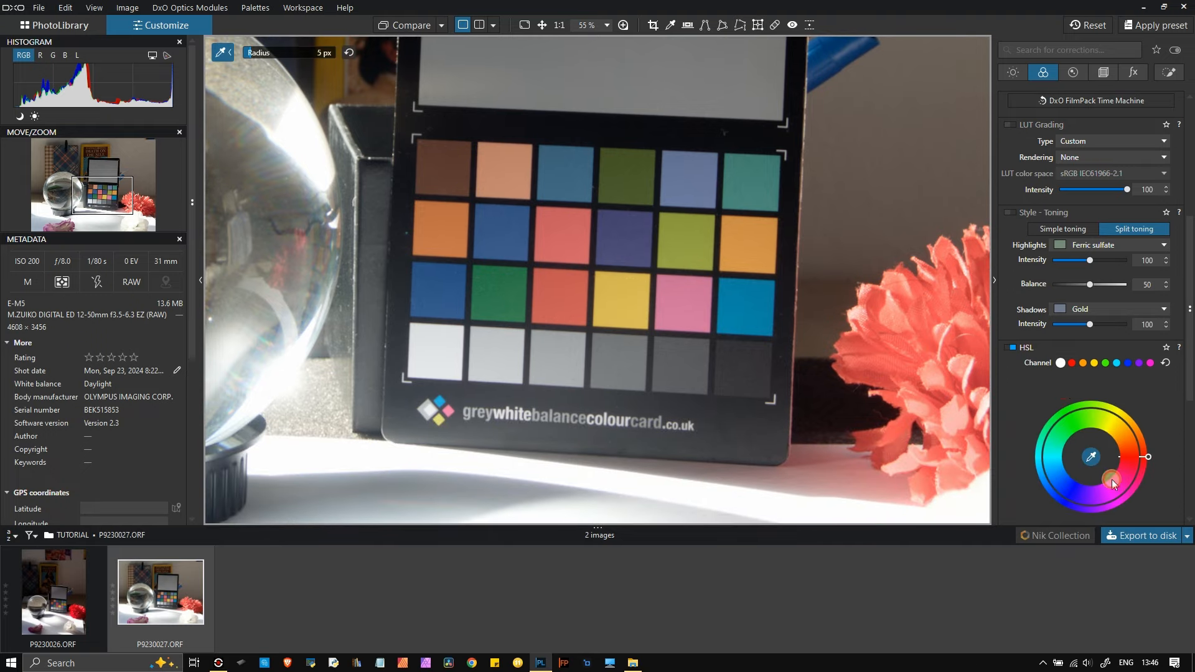
{"action": "left_click", "coordinate": [632, 296]}
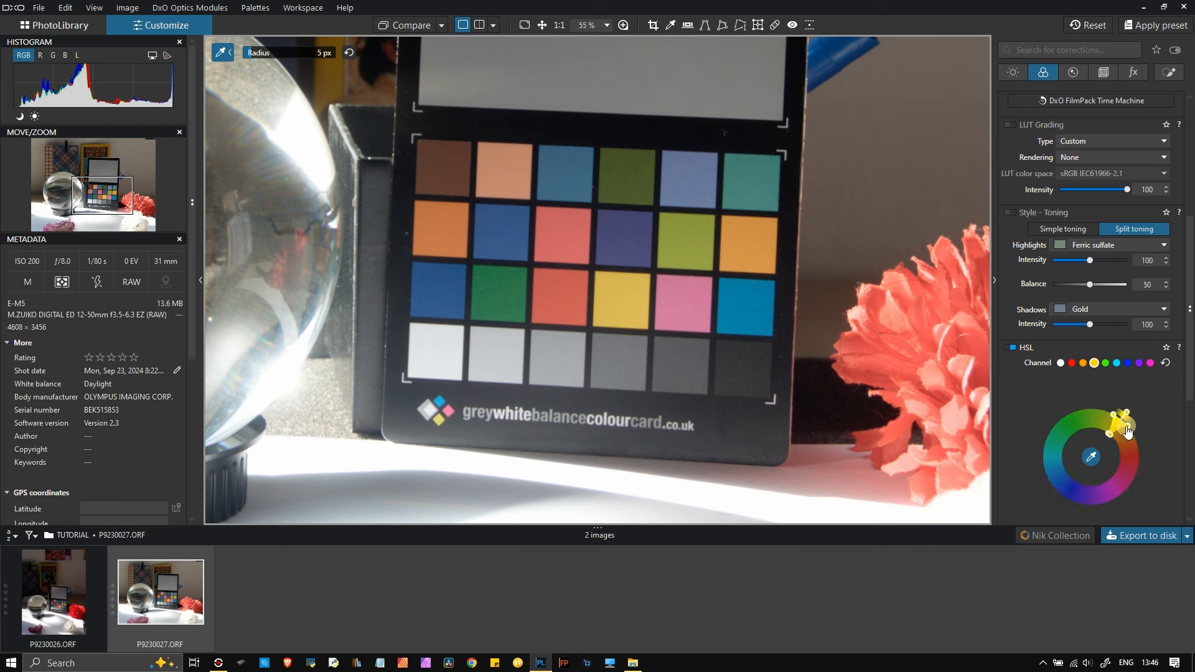
- Try shifting the yellow channel's hue and range with saturation -2, luminance 10 and uniformity -2, and reset the channel
{"action": "mouse_move", "coordinate": [1127, 431]}
{"action": "left_mouse_down"}
{"action": "mouse_move", "coordinate": [1134, 480]}
{"action": "mouse_move", "coordinate": [1110, 522]}
{"action": "mouse_move", "coordinate": [1066, 528]}
{"action": "mouse_move", "coordinate": [1027, 453]}
{"action": "mouse_move", "coordinate": [1038, 421]}
{"action": "mouse_move", "coordinate": [1087, 399]}
{"action": "mouse_move", "coordinate": [1126, 416]}
{"action": "left_mouse_up"}
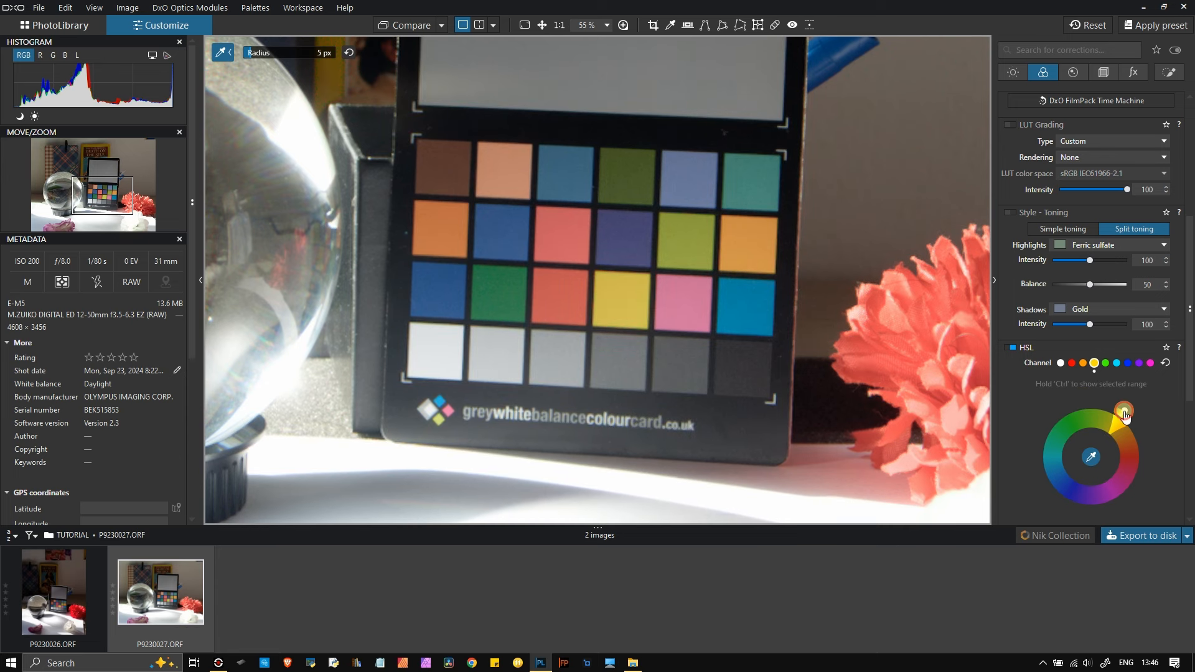
{"action": "scroll", "coordinate": [1181, 447], "scroll_direction": "down", "scroll_amount": 5}
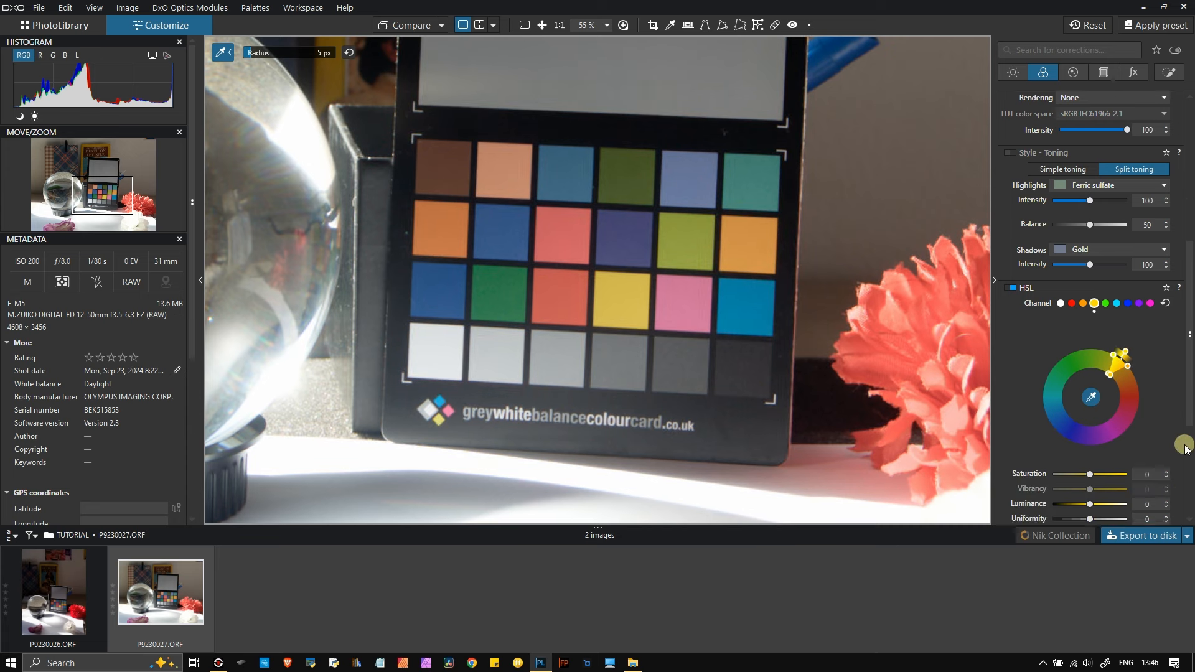
{"action": "left_click_drag", "start_coordinate": [1085, 390], "coordinate": [1090, 429]}
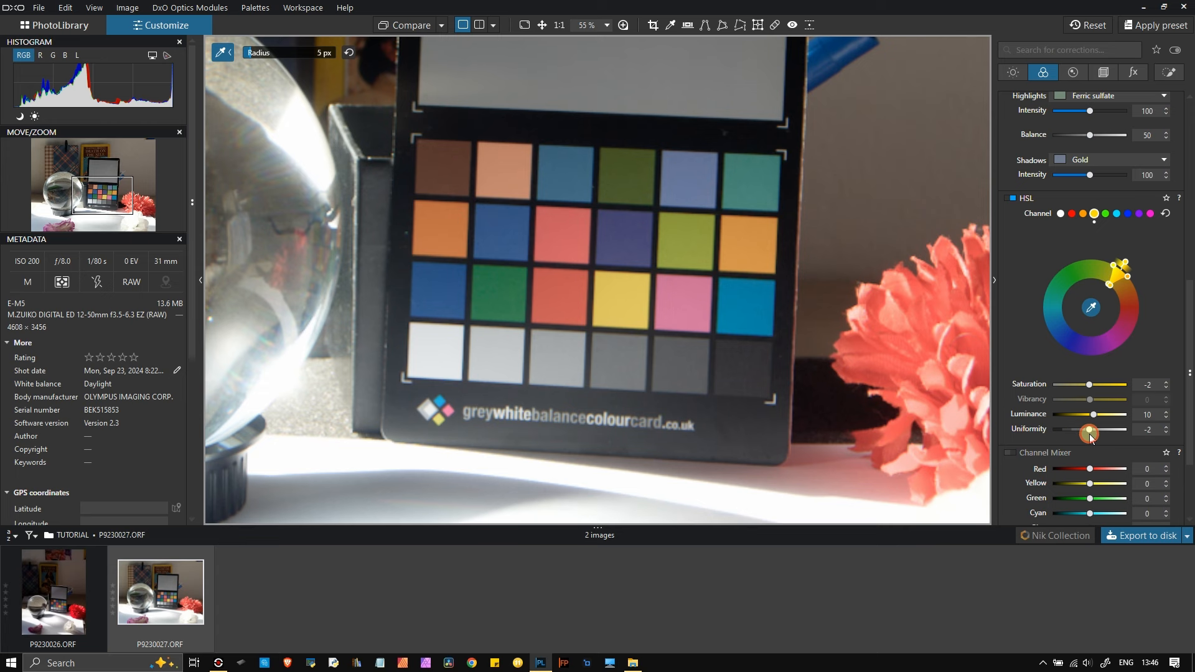
{"action": "mouse_move", "coordinate": [1127, 266]}
{"action": "left_mouse_down"}
{"action": "mouse_move", "coordinate": [1139, 333]}
{"action": "mouse_move", "coordinate": [1102, 379]}
{"action": "mouse_move", "coordinate": [1138, 339]}
{"action": "mouse_move", "coordinate": [1125, 266]}
{"action": "mouse_move", "coordinate": [1066, 236]}
{"action": "mouse_move", "coordinate": [1120, 268]}
{"action": "left_mouse_up"}
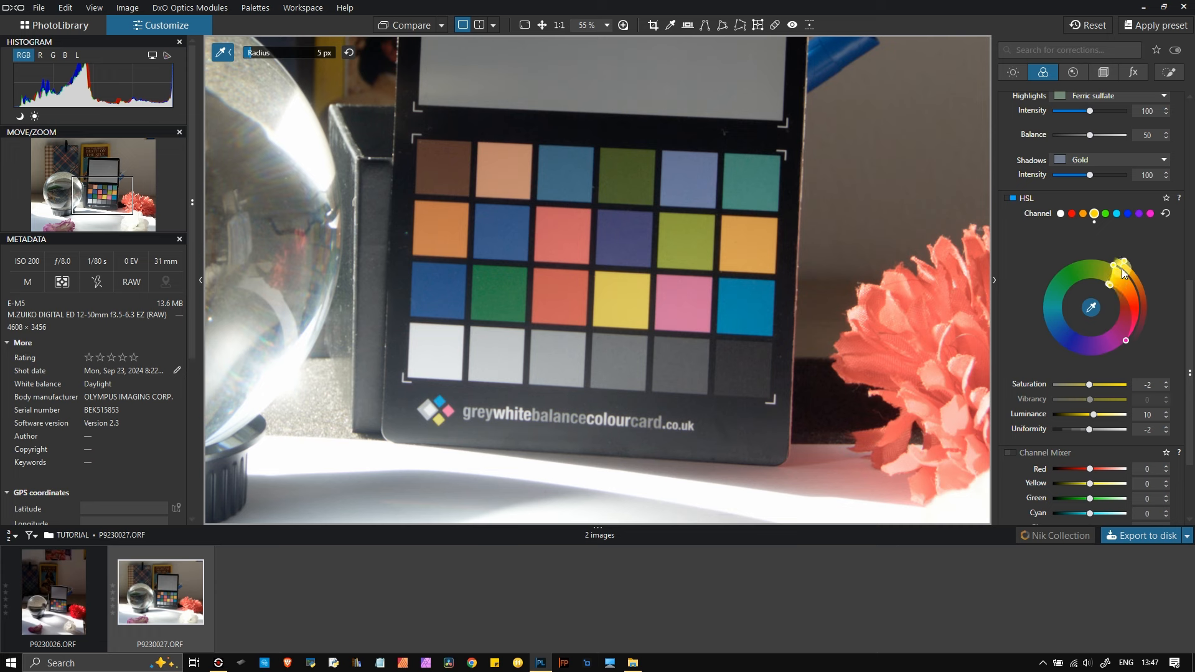
{"action": "mouse_move", "coordinate": [1125, 268]}
{"action": "left_mouse_down"}
{"action": "mouse_move", "coordinate": [1134, 293]}
{"action": "mouse_move", "coordinate": [1121, 364]}
{"action": "mouse_move", "coordinate": [1033, 375]}
{"action": "mouse_move", "coordinate": [1024, 328]}
{"action": "mouse_move", "coordinate": [1052, 280]}
{"action": "mouse_move", "coordinate": [1111, 264]}
{"action": "mouse_move", "coordinate": [1139, 286]}
{"action": "mouse_move", "coordinate": [1114, 353]}
{"action": "mouse_move", "coordinate": [1029, 293]}
{"action": "mouse_move", "coordinate": [1095, 268]}
{"action": "mouse_move", "coordinate": [1112, 285]}
{"action": "left_mouse_up"}
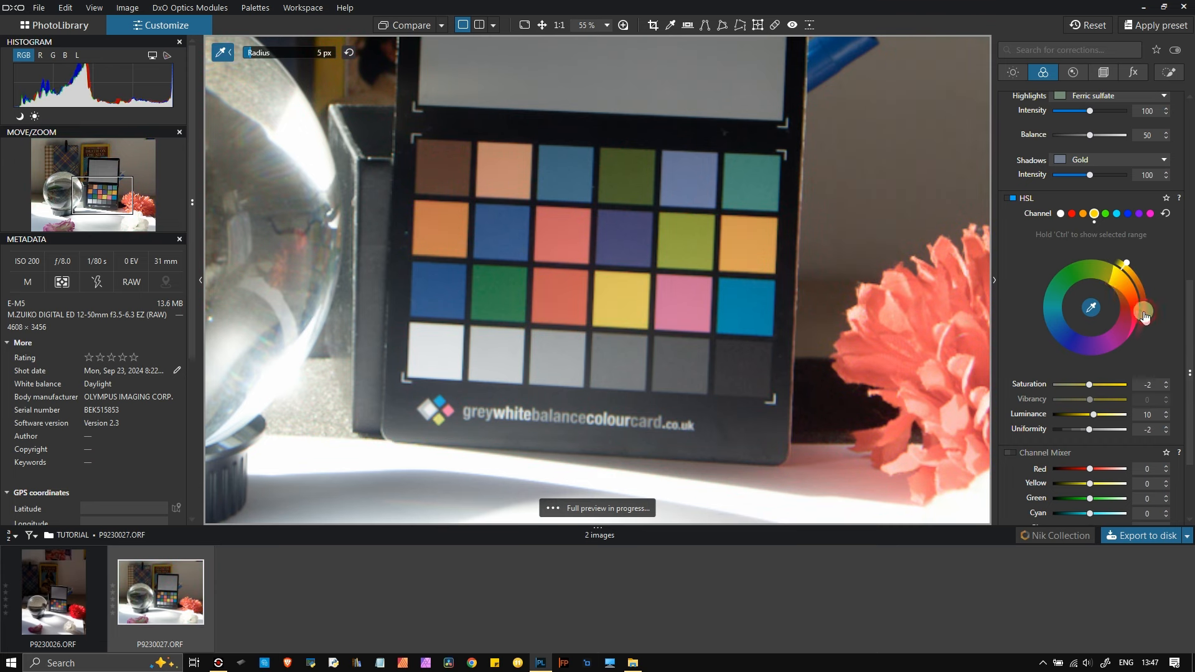
{"action": "left_click", "coordinate": [1166, 214]}
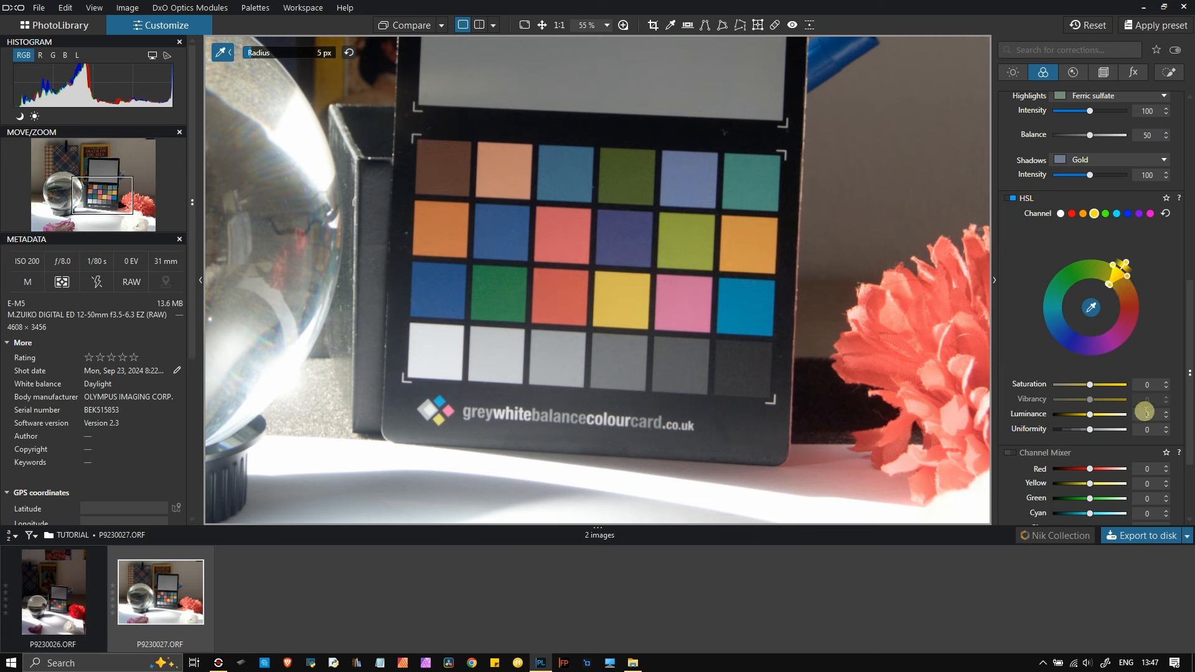
{"action": "left_click", "coordinate": [1092, 307]}
{"action": "mouse_move", "coordinate": [1107, 288]}
{"action": "left_mouse_down"}
{"action": "mouse_move", "coordinate": [1122, 305]}
{"action": "mouse_move", "coordinate": [1099, 346]}
{"action": "mouse_move", "coordinate": [1057, 318]}
{"action": "mouse_move", "coordinate": [1075, 298]}
{"action": "mouse_move", "coordinate": [1038, 351]}
{"action": "mouse_move", "coordinate": [1043, 306]}
{"action": "mouse_move", "coordinate": [1075, 277]}
{"action": "mouse_move", "coordinate": [1141, 318]}
{"action": "left_mouse_up"}
{"action": "left_click", "coordinate": [1165, 213]}
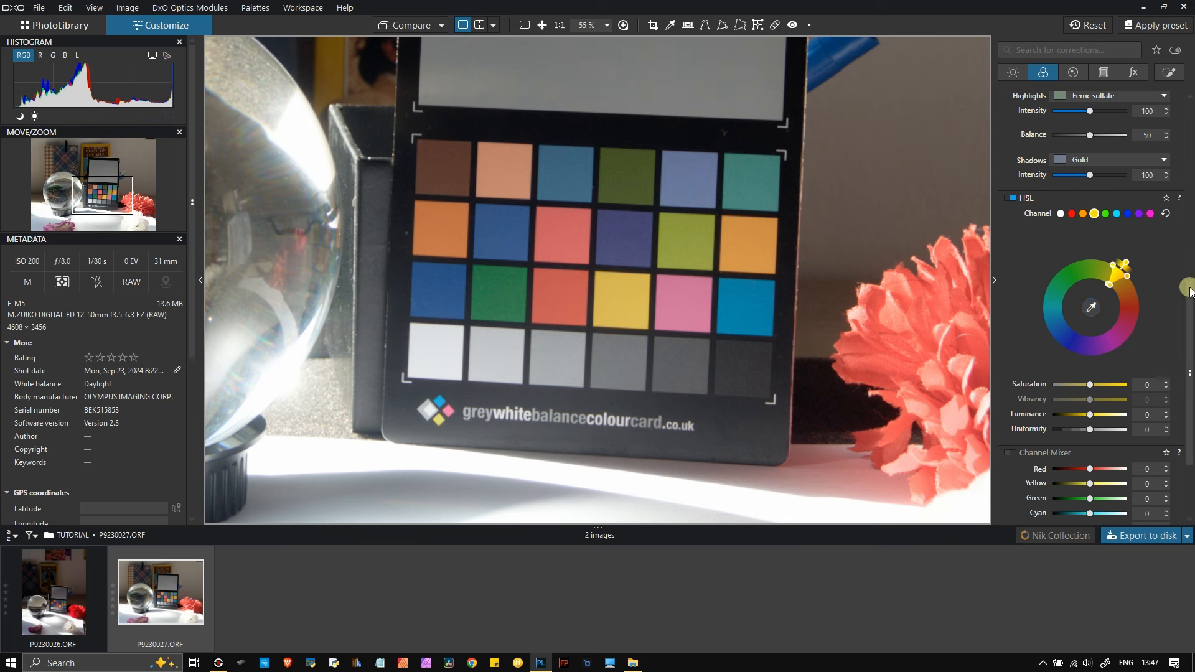
- Turn on the Channel Mixer and set Green to 7 and Blue to 2
{"action": "scroll", "coordinate": [1175, 343], "scroll_direction": "down", "scroll_amount": 2}
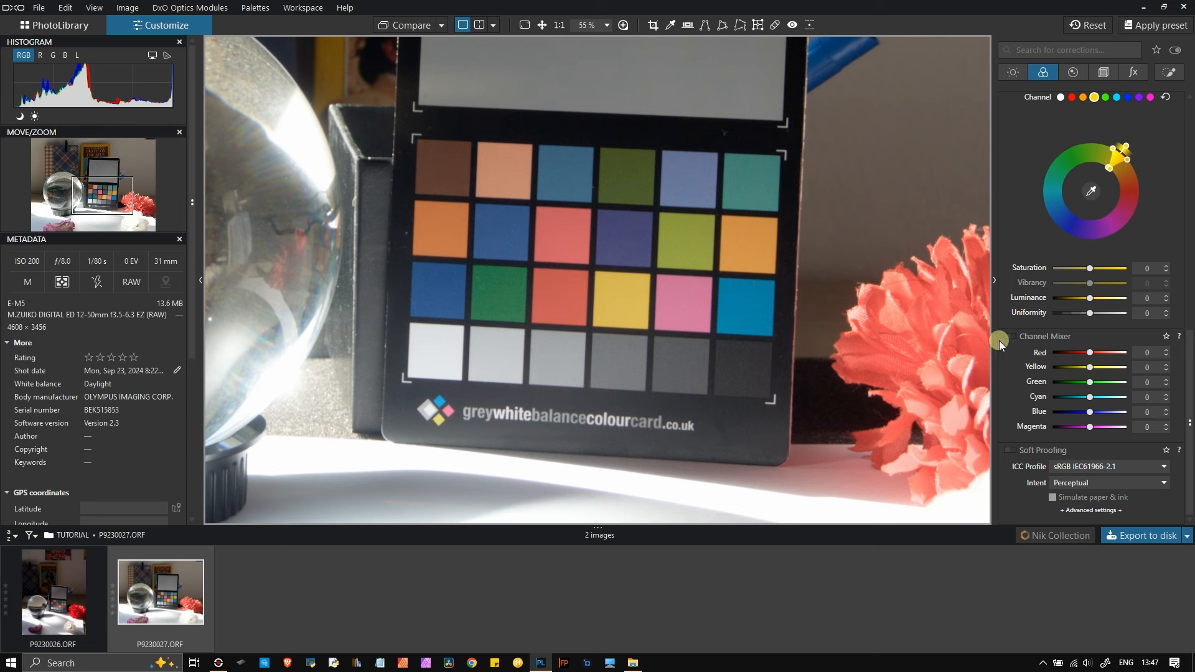
{"action": "left_click", "coordinate": [1010, 336]}
{"action": "mouse_move", "coordinate": [1089, 353]}
{"action": "left_mouse_down"}
{"action": "mouse_move", "coordinate": [1057, 353]}
{"action": "mouse_move", "coordinate": [1139, 358]}
{"action": "mouse_move", "coordinate": [1052, 361]}
{"action": "mouse_move", "coordinate": [1081, 368]}
{"action": "left_mouse_up"}
{"action": "left_click_drag", "start_coordinate": [1090, 370], "coordinate": [1089, 412]}
- Preview Soft Proofing with the sRGB IEC61966-2.1 profile and Perceptual intent, and turn it off
{"action": "left_click", "coordinate": [1011, 448]}
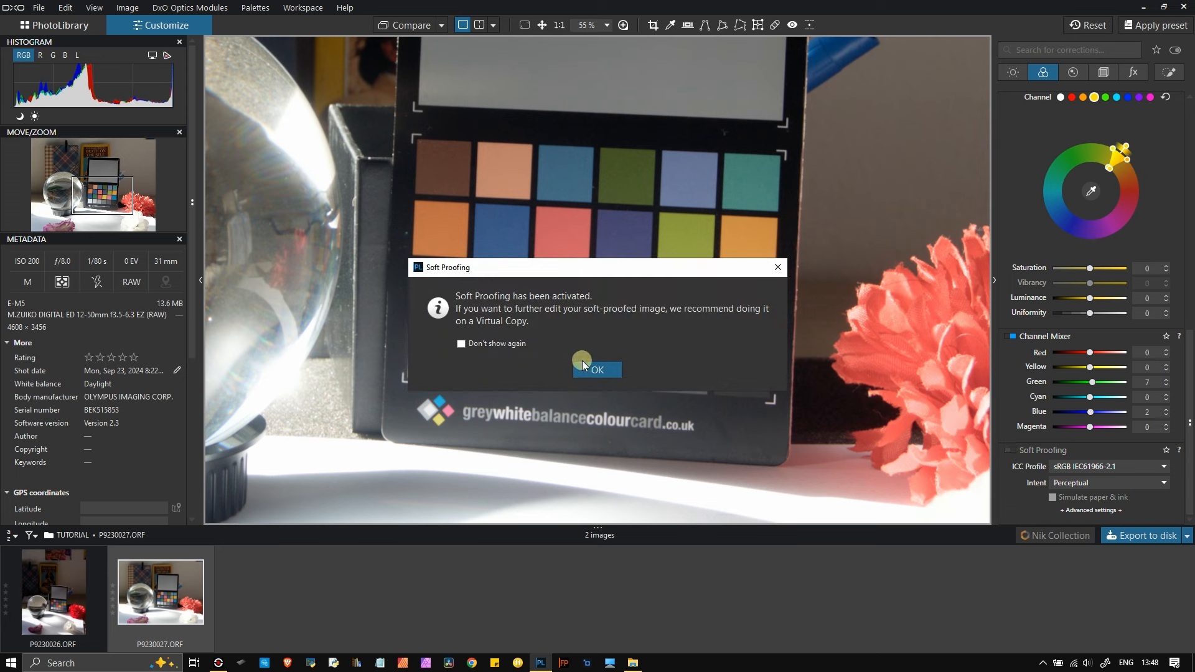
{"action": "left_click", "coordinate": [594, 370]}
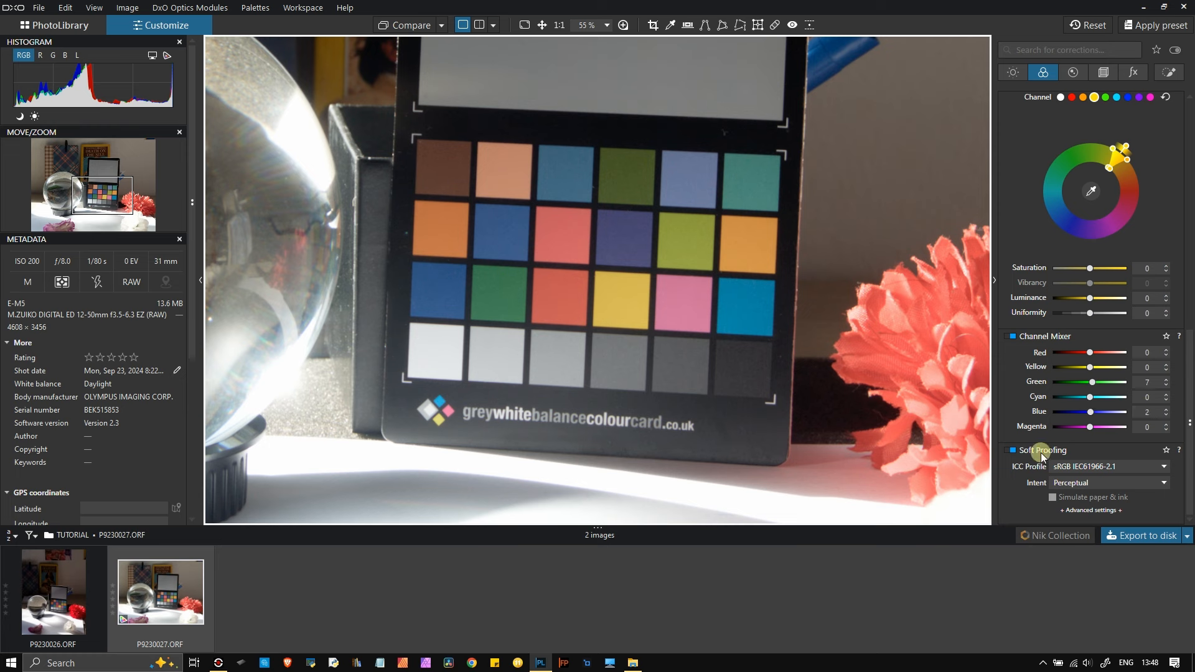
{"action": "left_click", "coordinate": [1013, 449]}
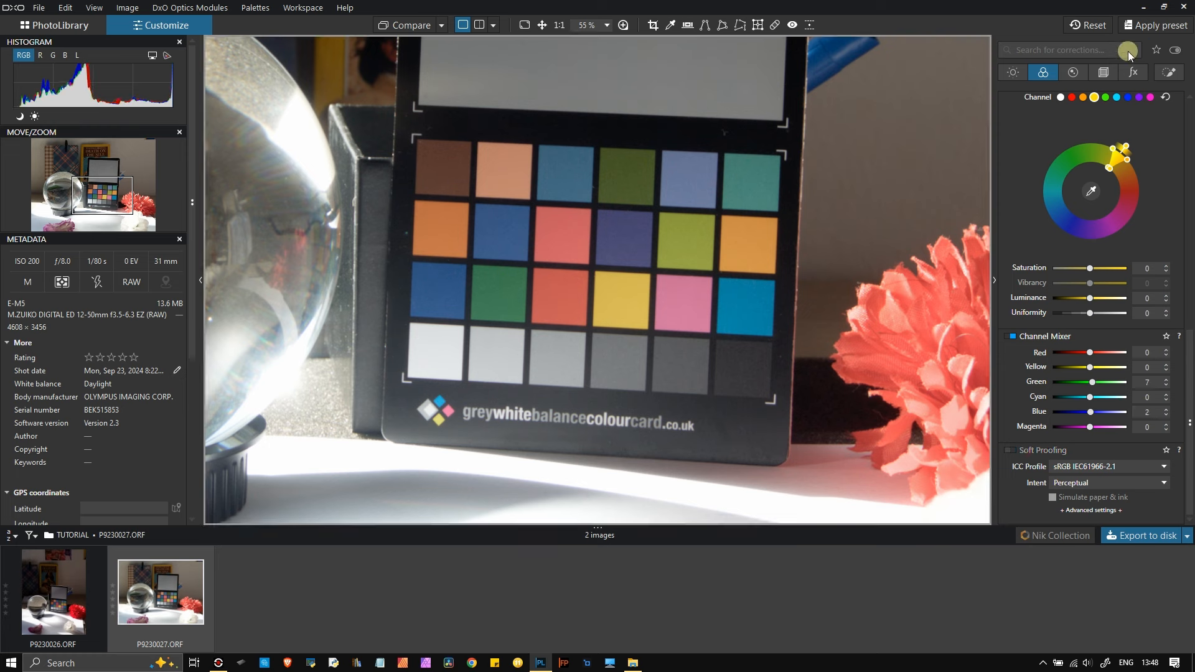
- Turn on DxO Denoising Technologies, keeping the High Quality method
{"action": "left_click", "coordinate": [1068, 74]}
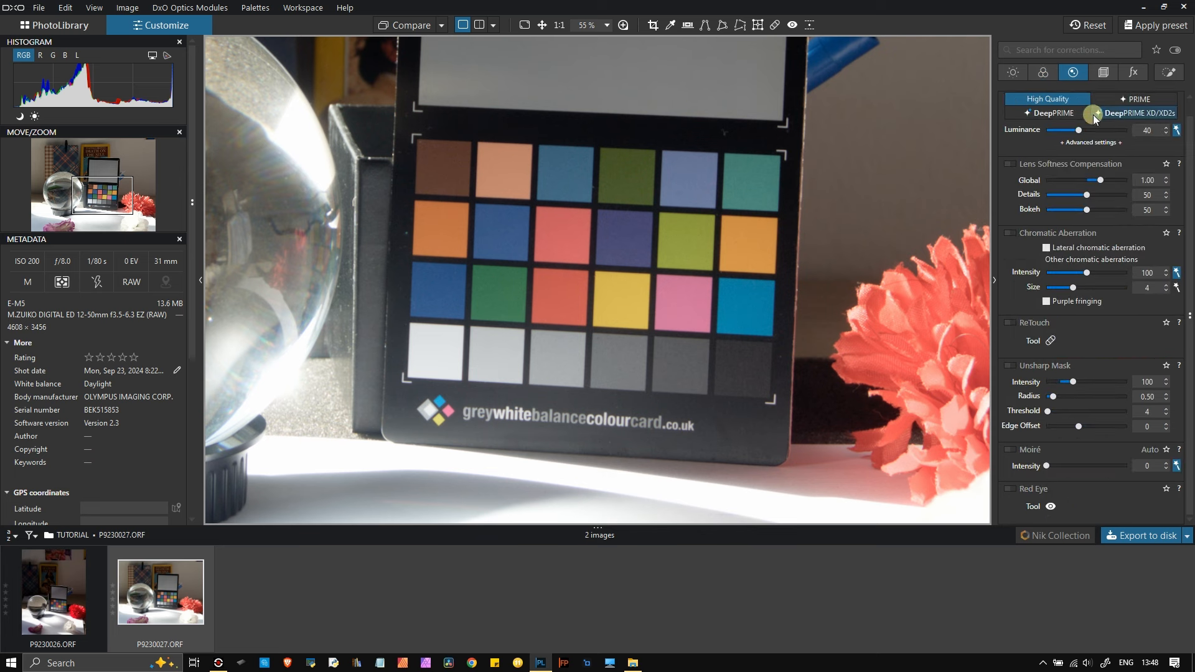
{"action": "scroll", "coordinate": [1048, 133], "scroll_direction": "up", "scroll_amount": 1}
{"action": "left_click", "coordinate": [1011, 99]}
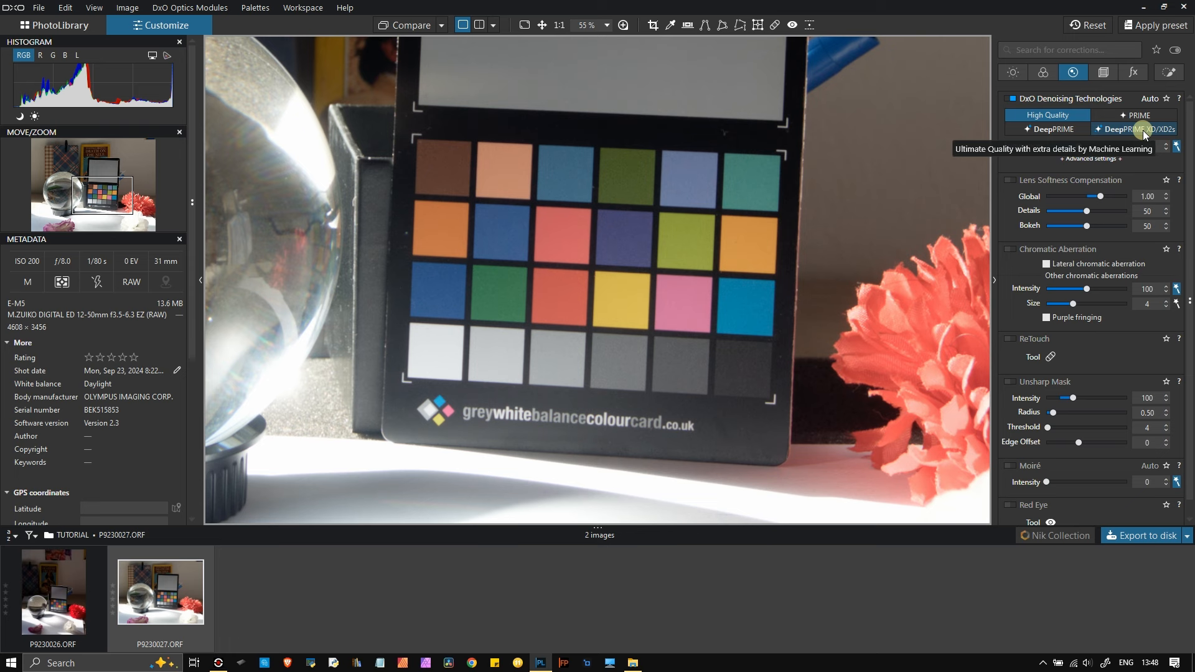
{"action": "left_click", "coordinate": [1011, 98]}
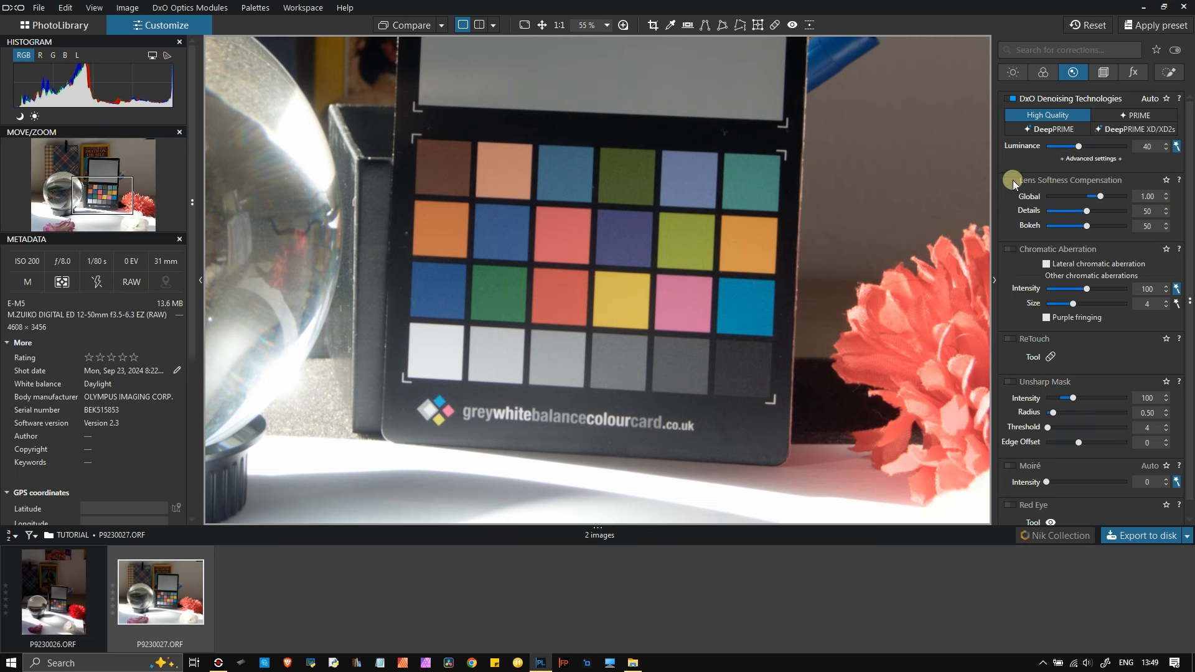
- Compare Lens Softness Compensation on and off in a 100% loupe over the chart's gray patches and lettering, leaving it off
{"action": "left_click", "coordinate": [622, 25]}
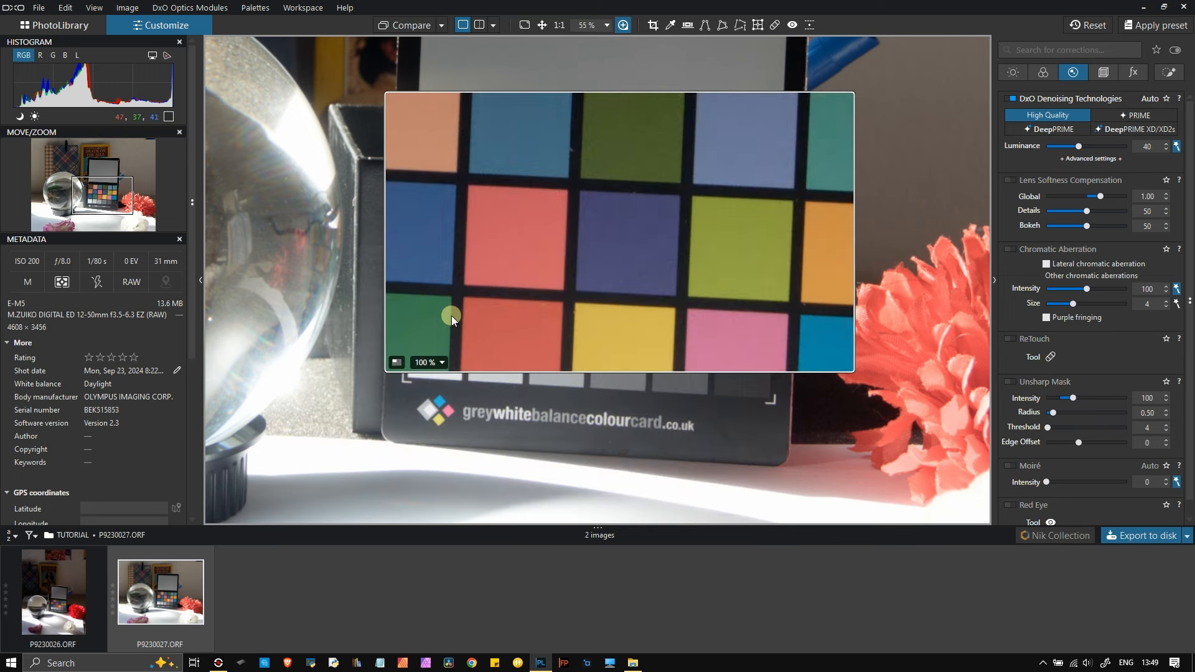
{"action": "left_click_drag", "start_coordinate": [547, 260], "coordinate": [460, 402]}
{"action": "left_click", "coordinate": [1008, 180]}
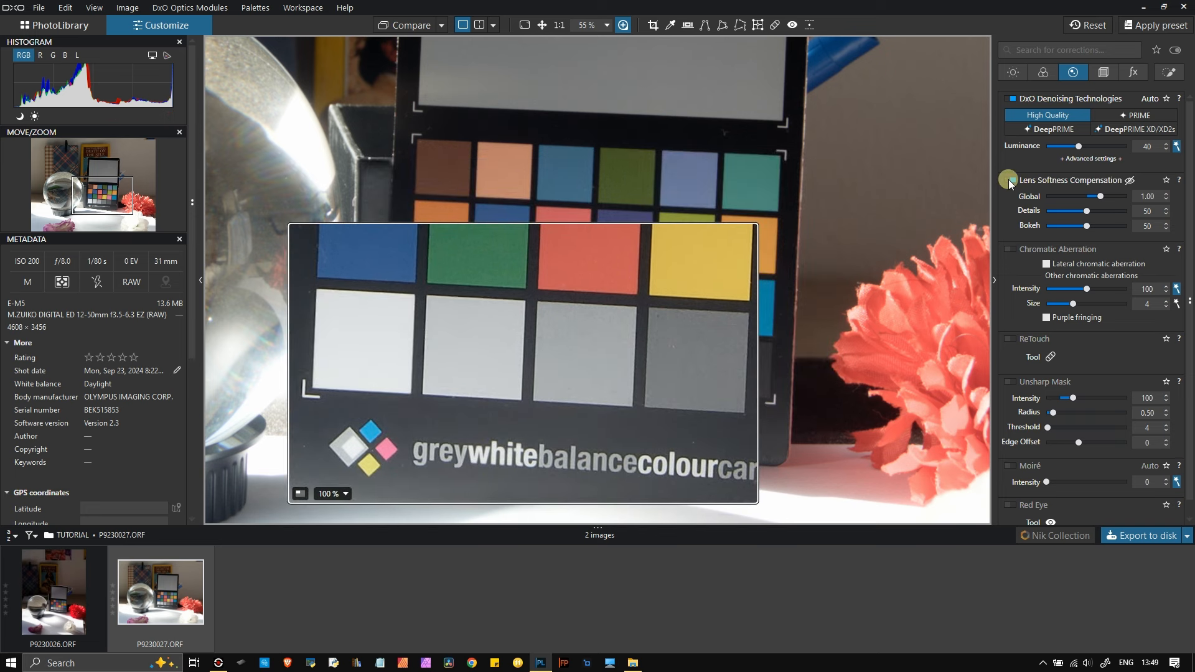
{"action": "left_click", "coordinate": [1009, 179]}
{"action": "left_click", "coordinate": [1009, 180]}
{"action": "left_click", "coordinate": [1009, 180]}
{"action": "left_click", "coordinate": [1009, 180]}
{"action": "left_click", "coordinate": [1009, 180]}
{"action": "left_click", "coordinate": [1009, 180]}
{"action": "left_click", "coordinate": [1003, 180]}
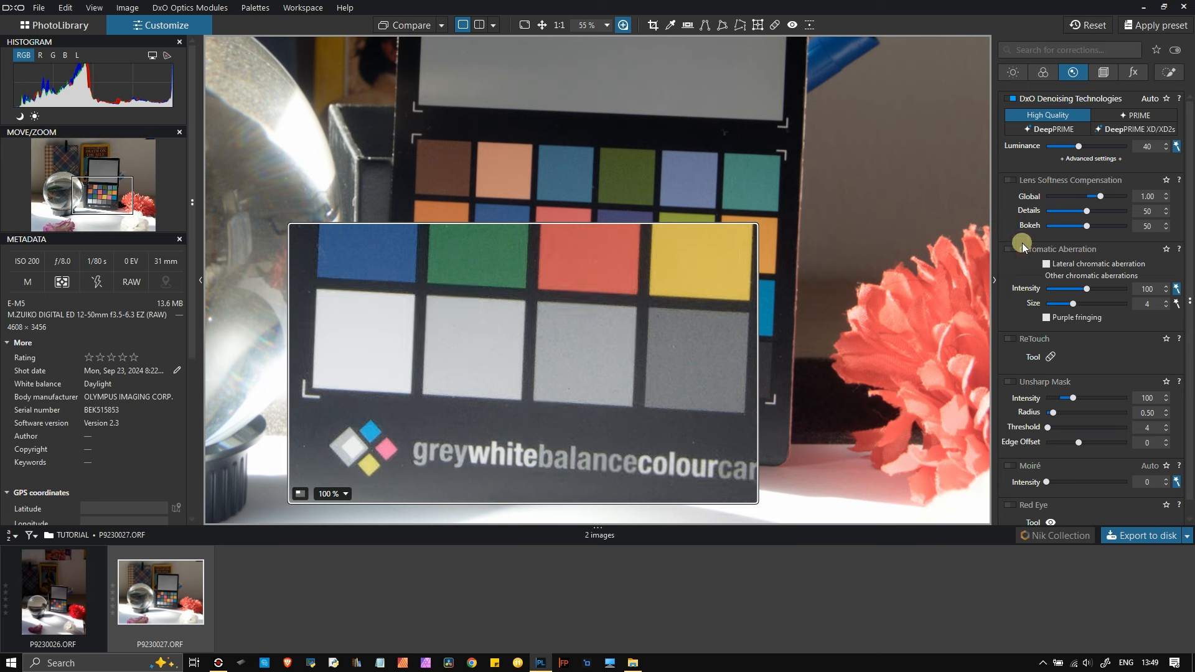
- Review the Chromatic Aberration correction, the remaining detail corrections and the geometry corrections
{"action": "left_click", "coordinate": [1012, 250]}
{"action": "scroll", "coordinate": [1011, 384], "scroll_direction": "down", "scroll_amount": 1}
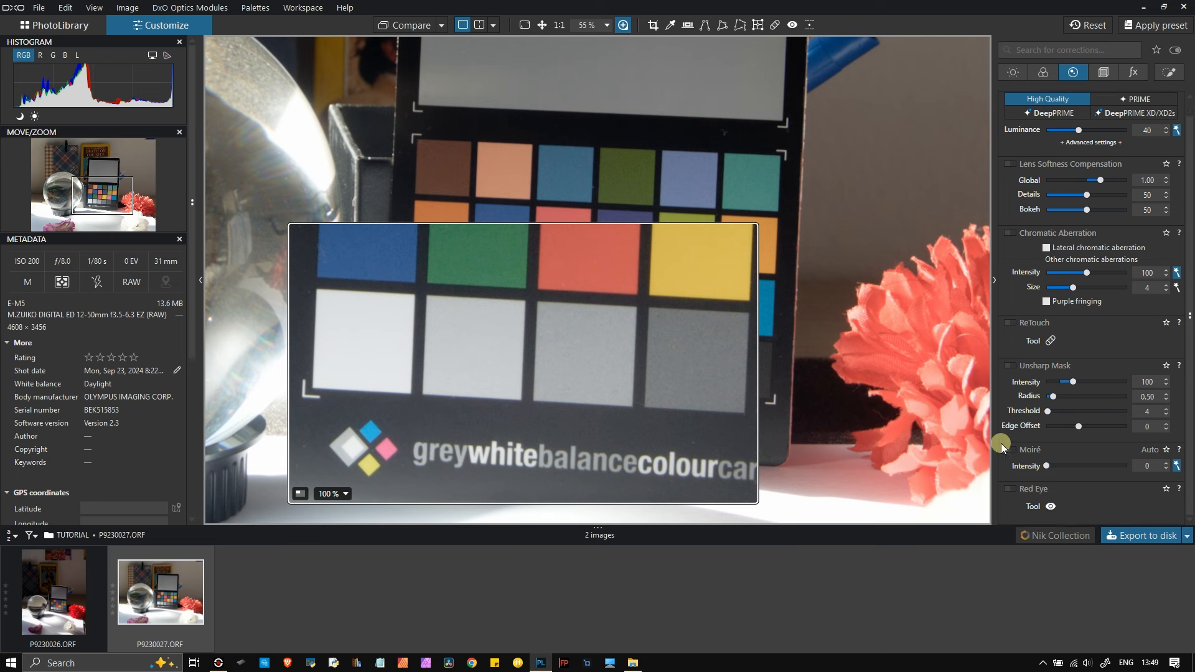
{"action": "left_click", "coordinate": [1104, 72]}
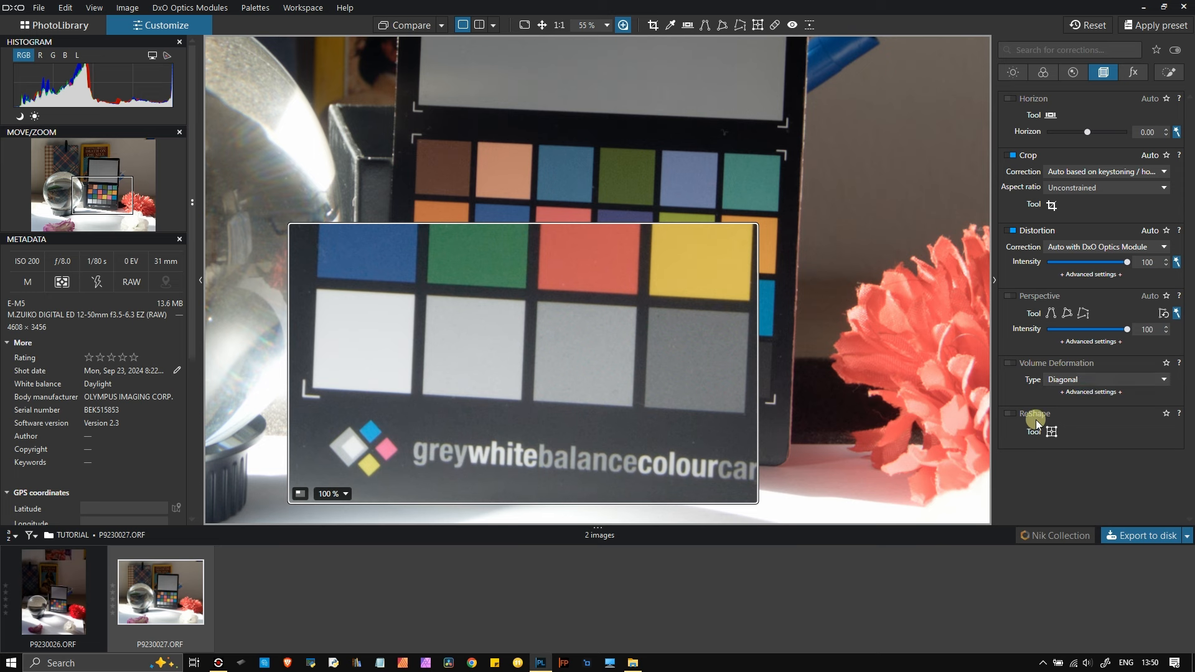
- Close the loupe and add a text overlay reading TUTORIAL to the whole photo in Arial Regular
{"action": "left_click", "coordinate": [1131, 74]}
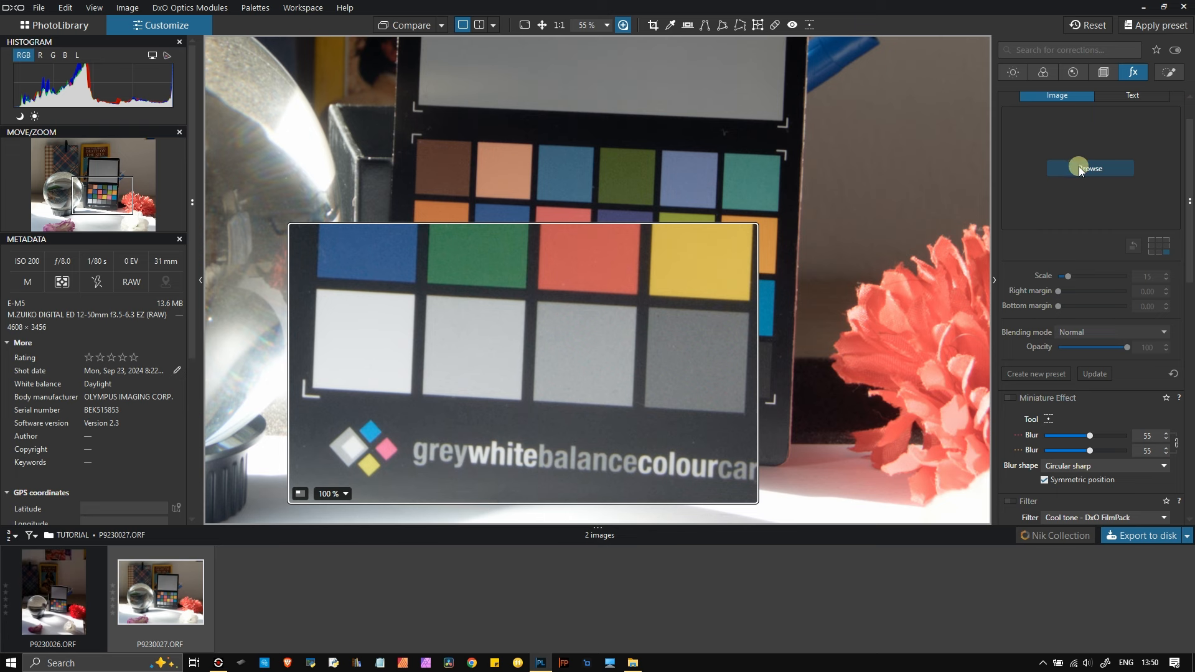
{"action": "left_click", "coordinate": [623, 25]}
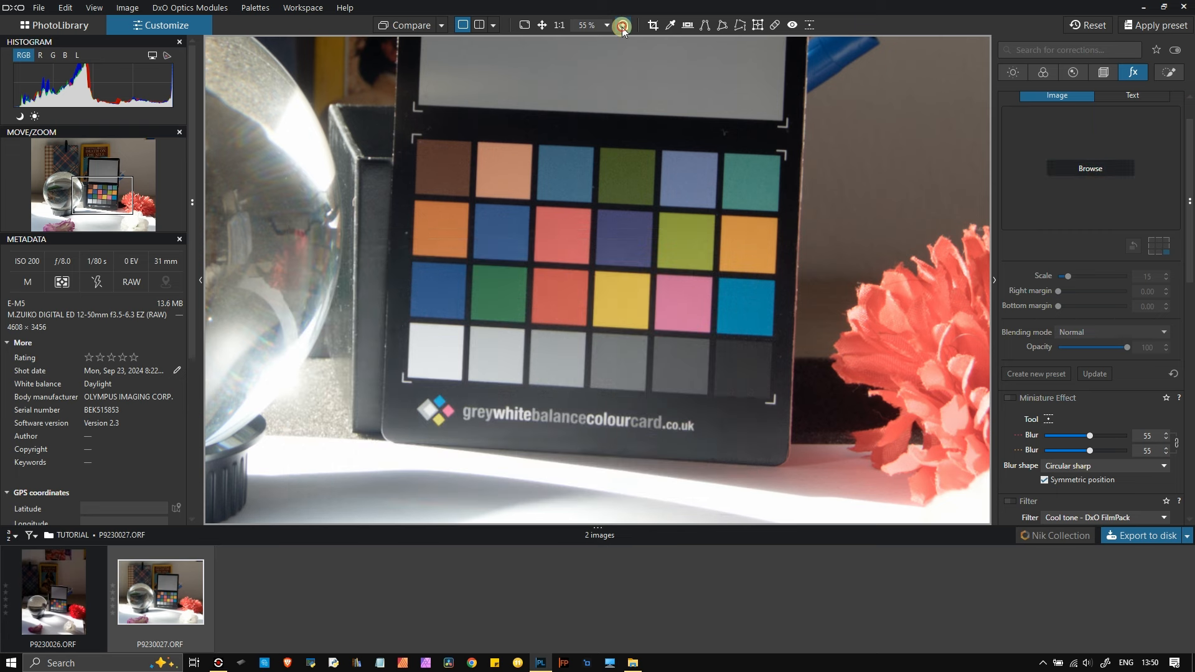
{"action": "left_click", "coordinate": [1129, 96]}
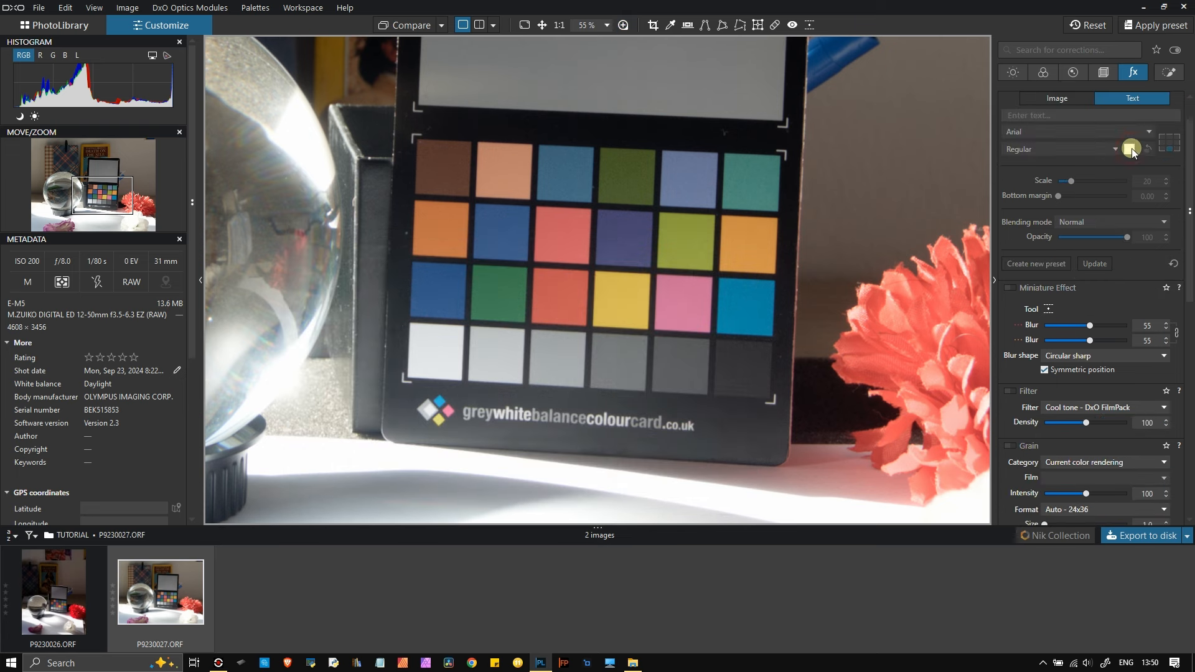
{"action": "left_click", "coordinate": [1043, 115]}
{"action": "type", "text": "TUTORIA"}
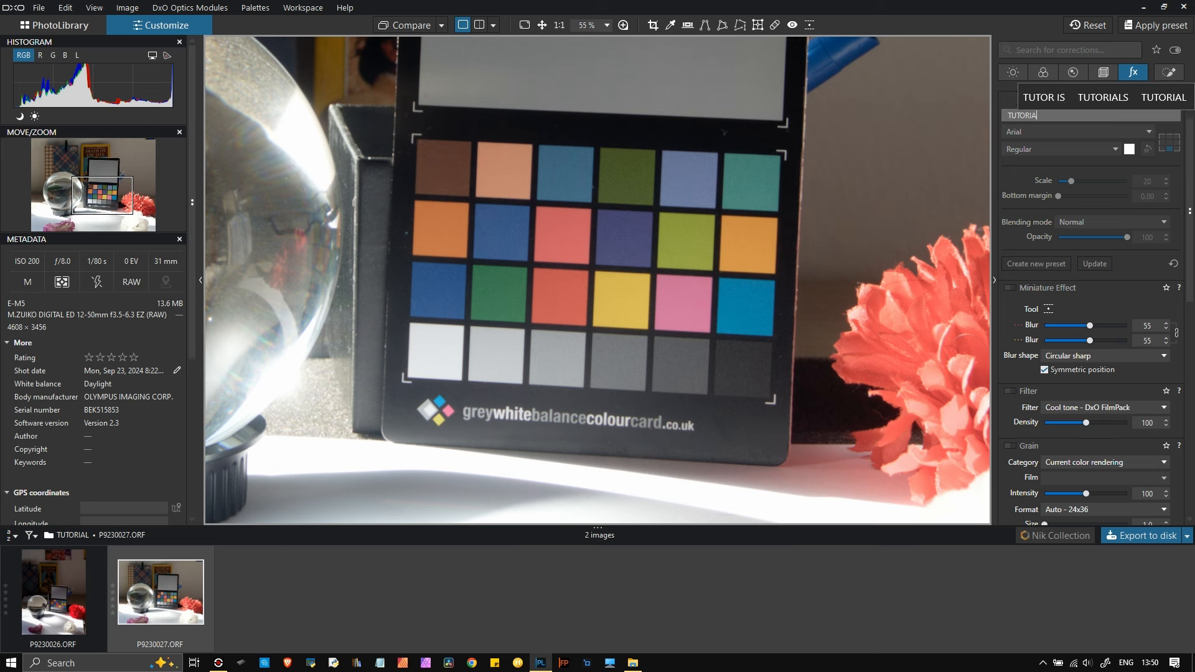
{"action": "type", "text": "L"}
{"action": "key", "text": "Return"}
{"action": "left_click", "coordinate": [1121, 144]}
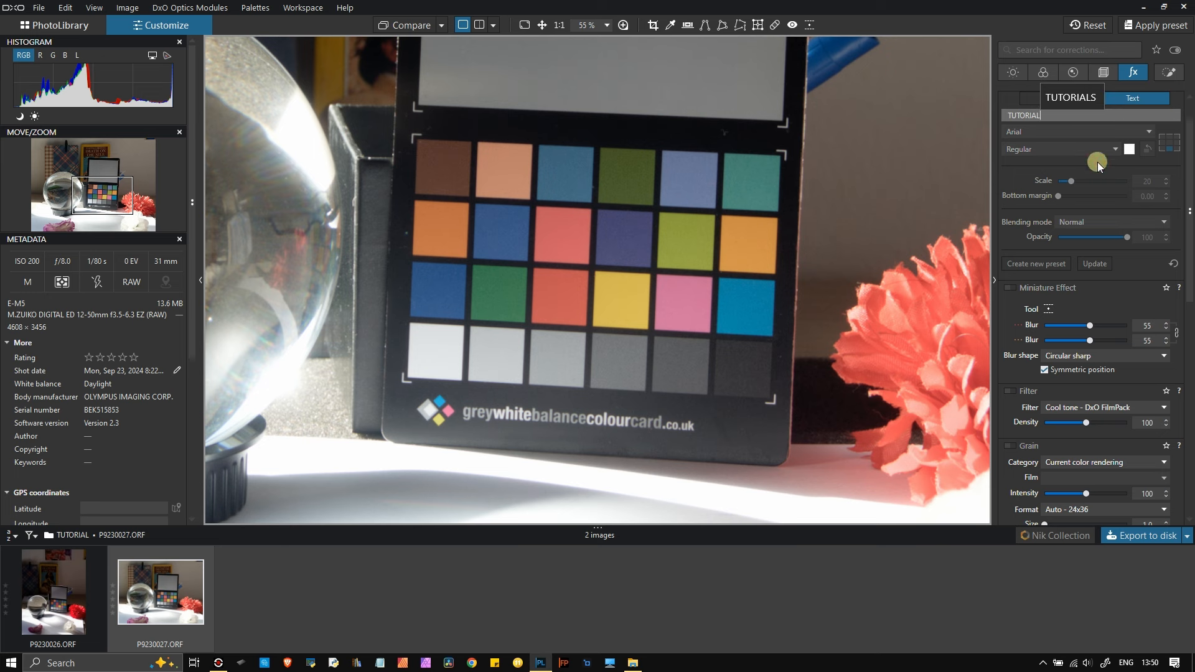
{"action": "left_click", "coordinate": [880, 195]}
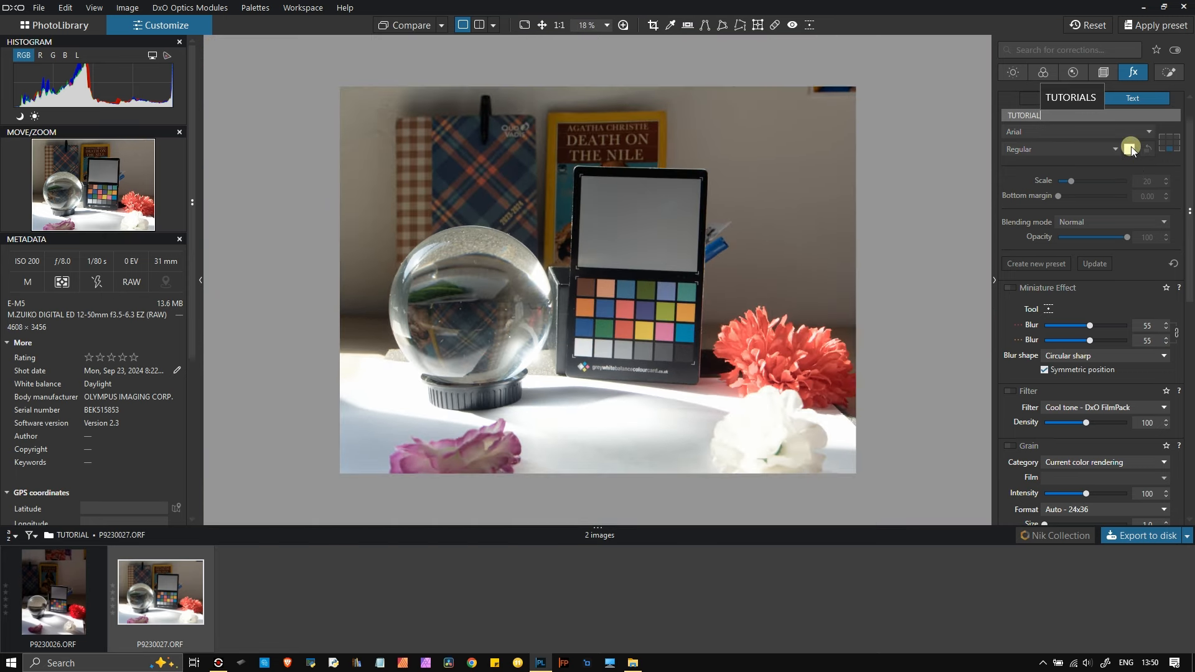
{"action": "left_click", "coordinate": [1094, 186]}
- Try to recolor the TUTORIAL text by choosing an orange hue of 17
{"action": "left_click", "coordinate": [1128, 155]}
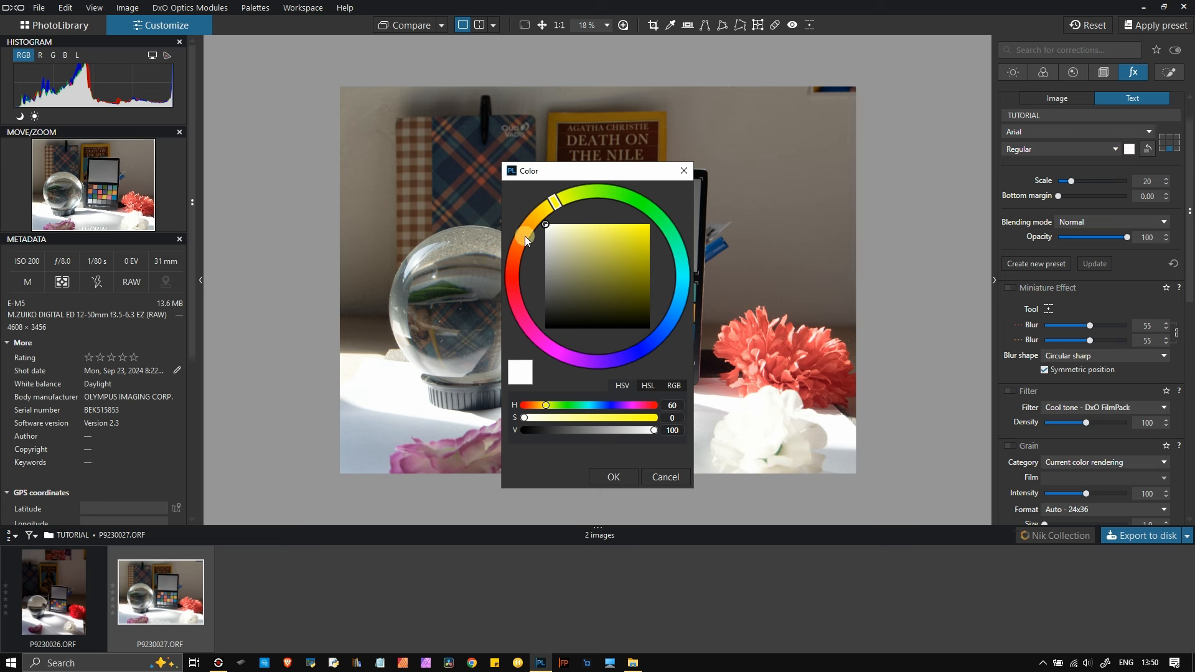
{"action": "left_click_drag", "start_coordinate": [524, 236], "coordinate": [513, 254]}
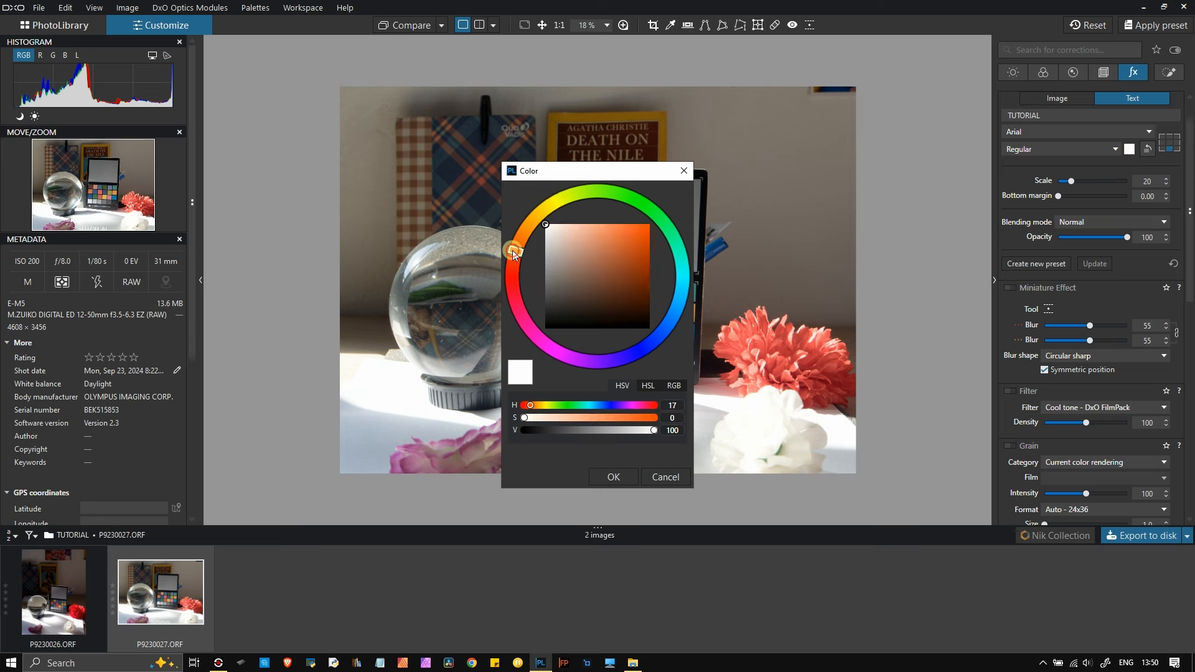
{"action": "left_click", "coordinate": [629, 475]}
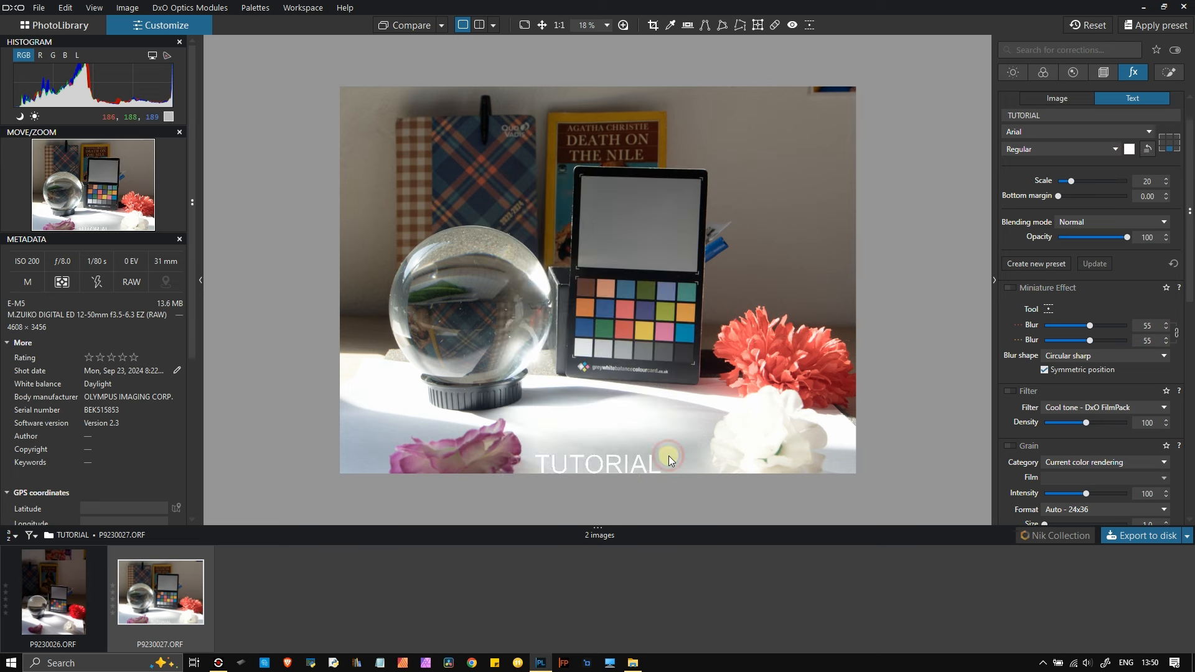
- Try a light gray with hue 18 and value 93 as the TUTORIAL text color
{"action": "left_click", "coordinate": [1129, 150]}
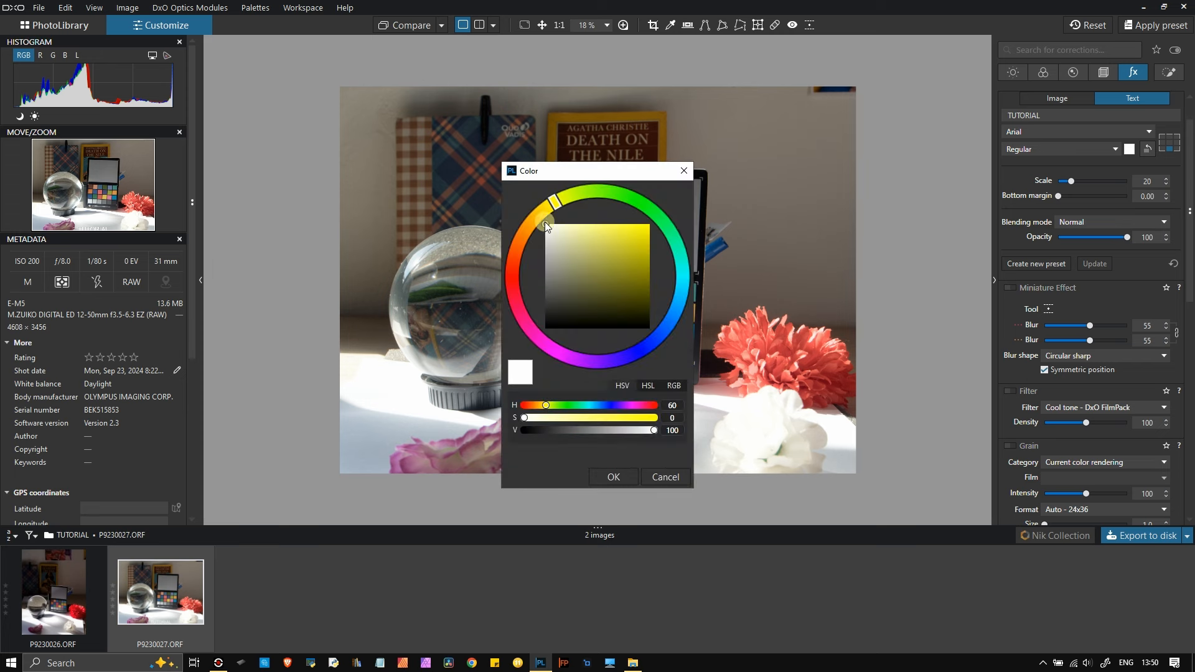
{"action": "left_click", "coordinate": [546, 231]}
{"action": "left_click_drag", "start_coordinate": [529, 237], "coordinate": [522, 255]}
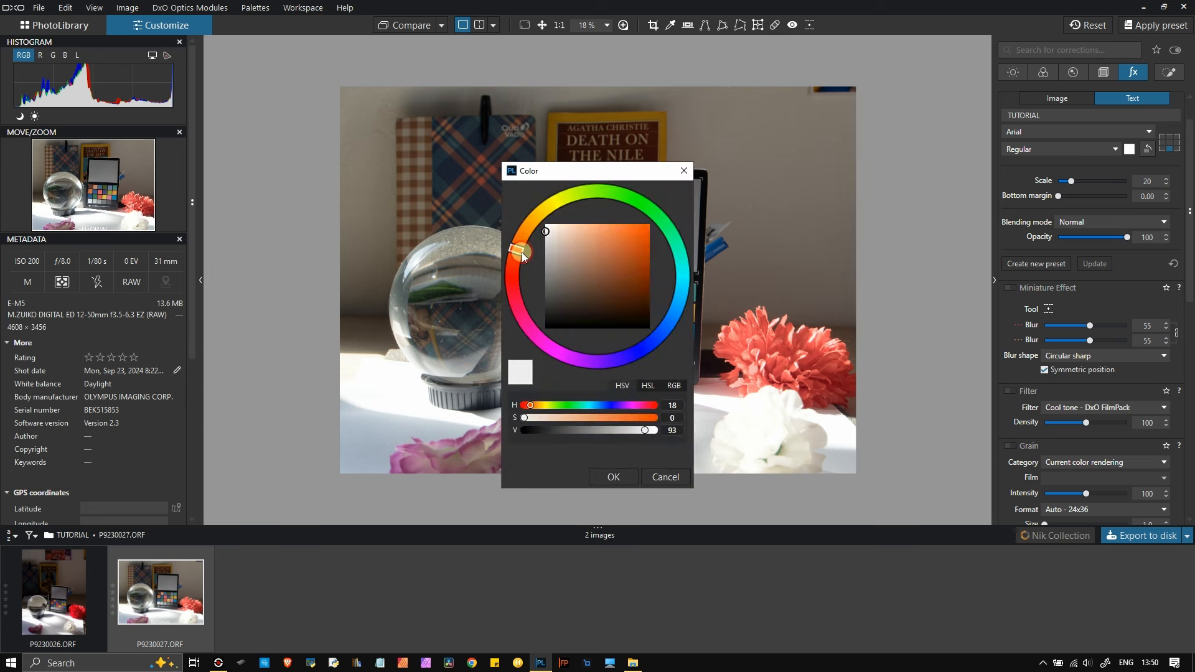
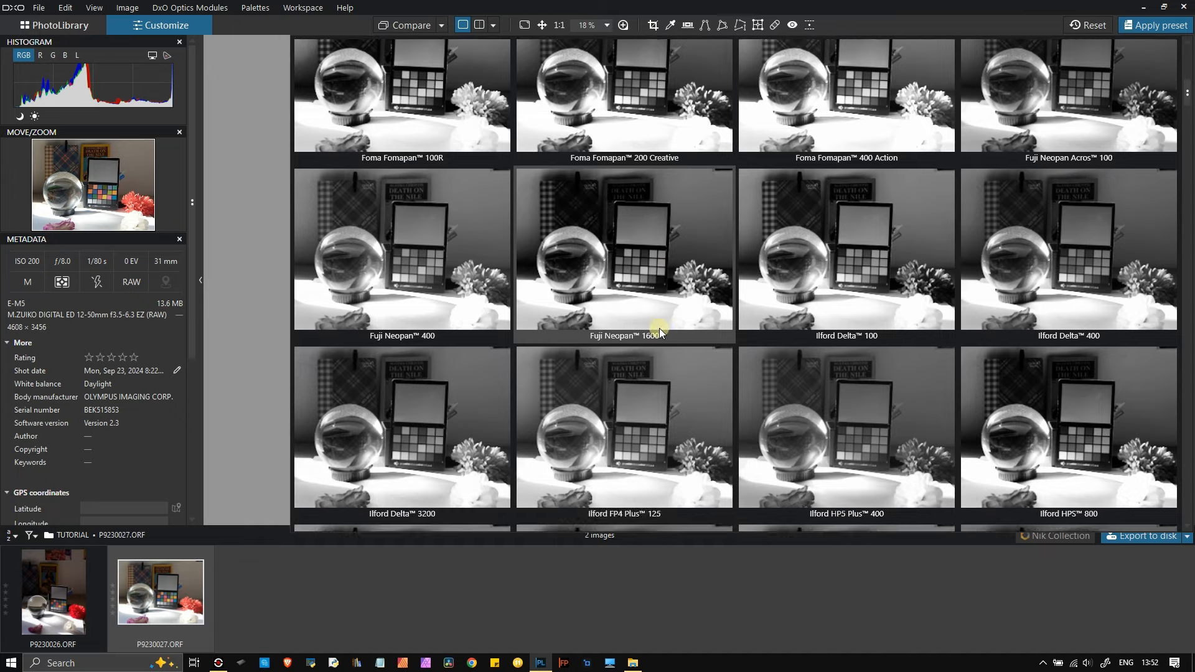
- Apply the Kodak T-Max 100 black-and-white preset and check the photo in full screen
{"action": "scroll", "coordinate": [659, 327], "scroll_direction": "down", "scroll_amount": 6}
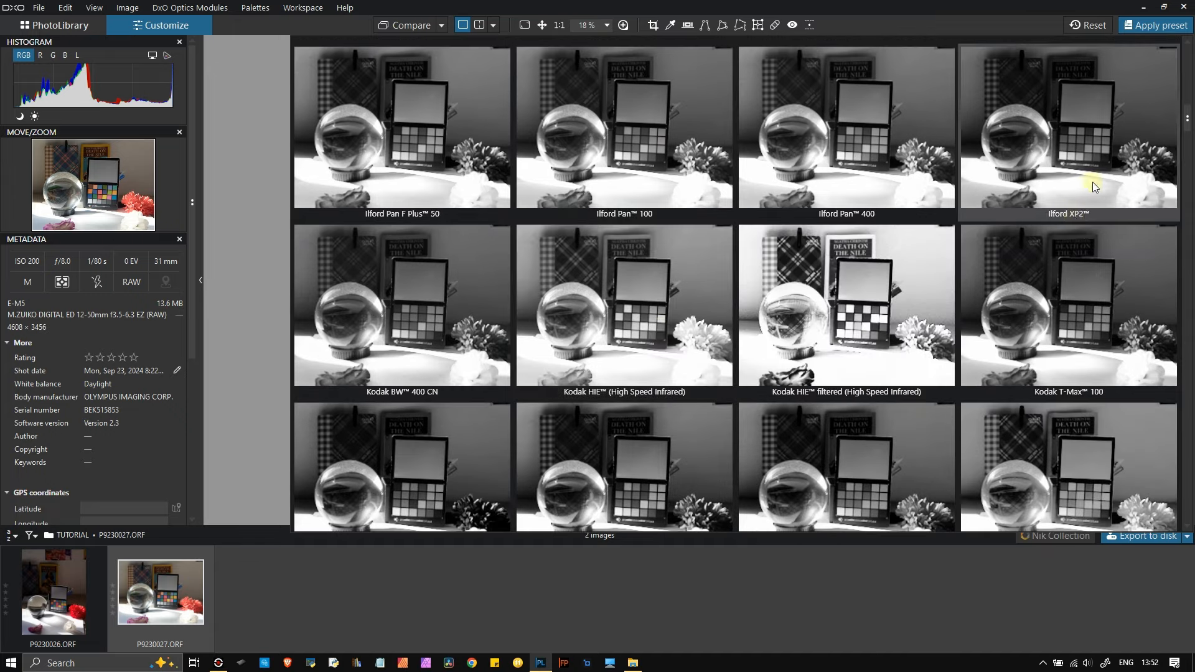
{"action": "scroll", "coordinate": [1086, 291], "scroll_direction": "down", "scroll_amount": 1}
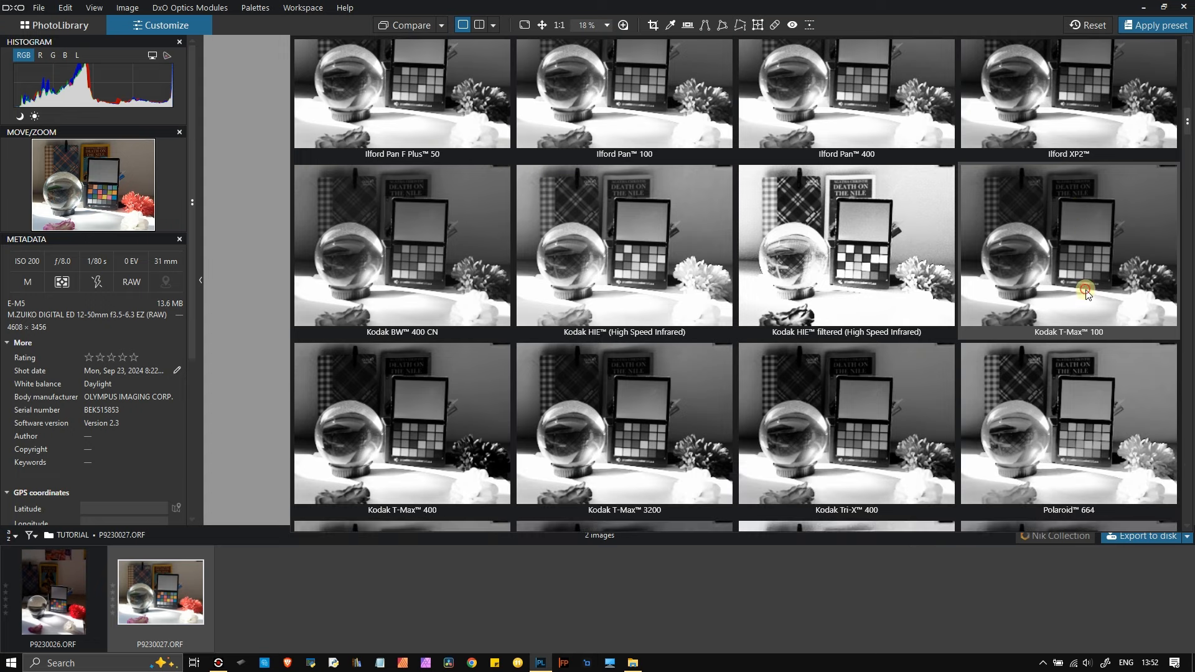
{"action": "left_click", "coordinate": [1086, 292]}
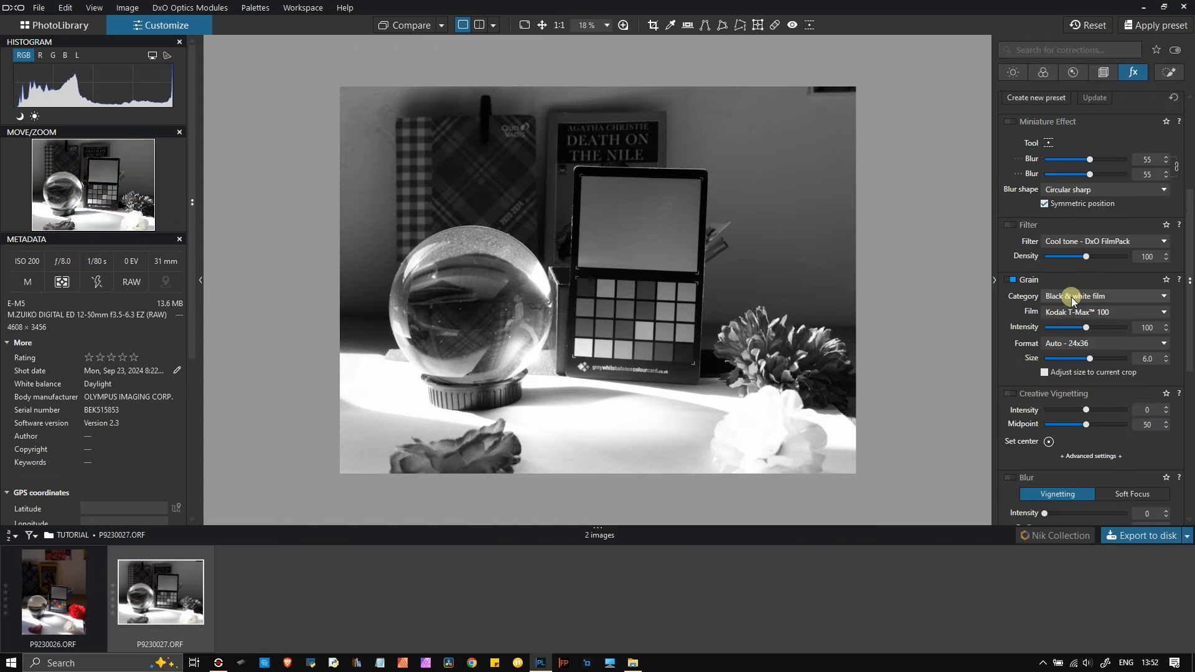
{"action": "left_click", "coordinate": [522, 29]}
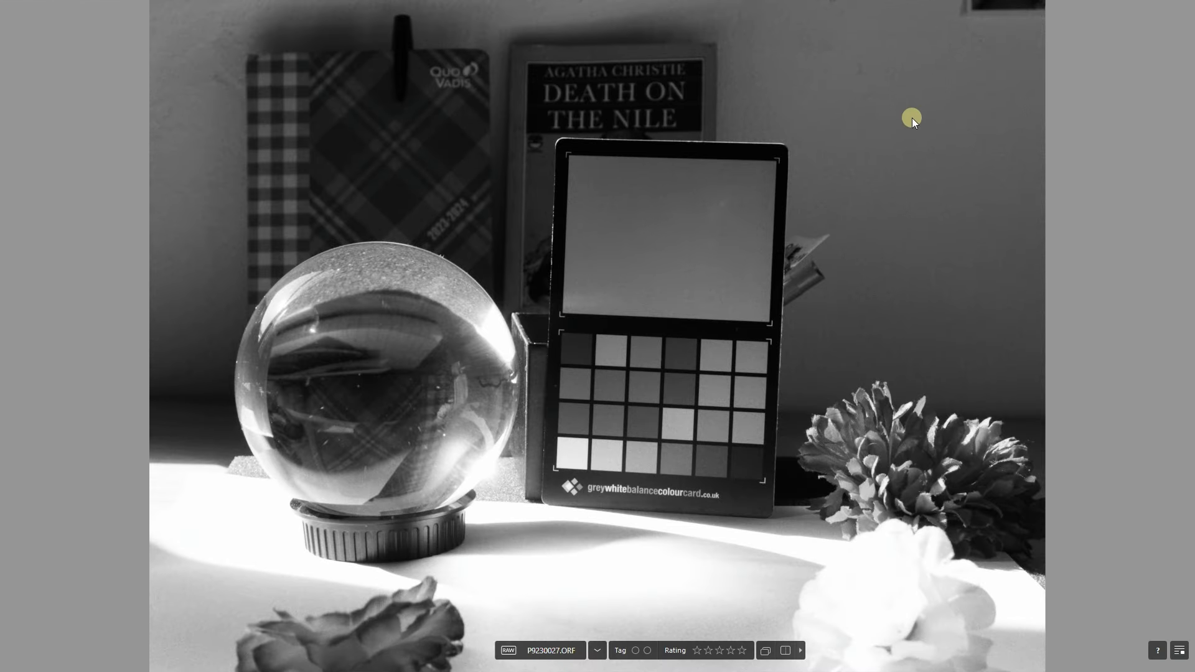
{"action": "key", "text": "Escape"}
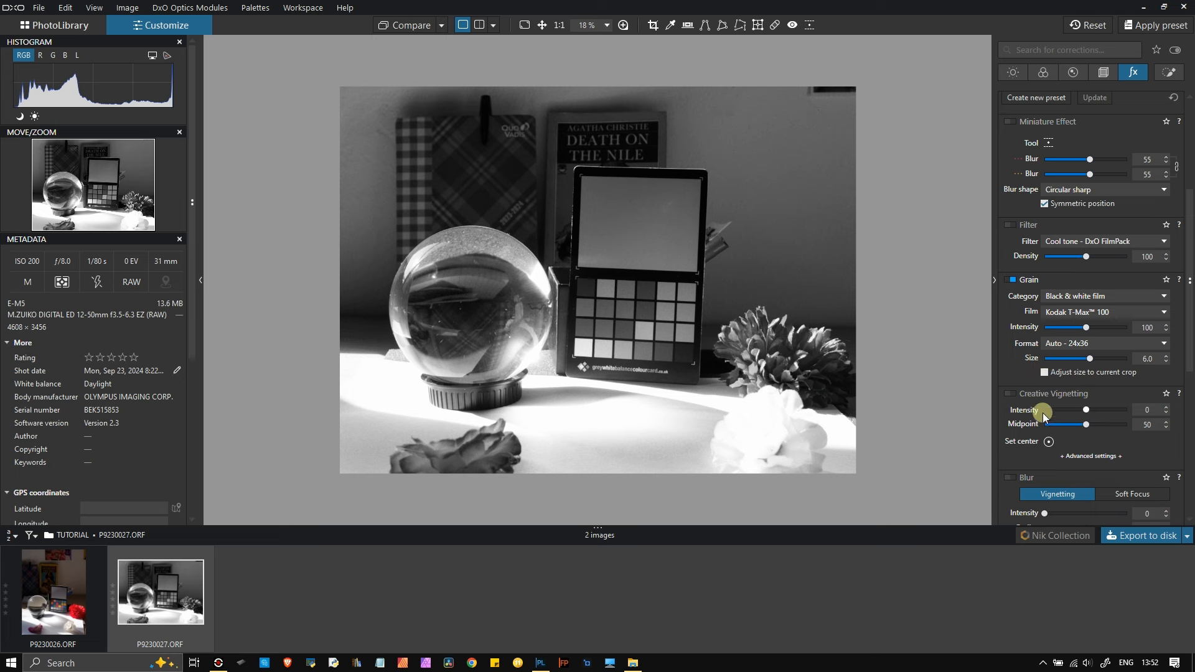
- Enable the Frame effect and choose the Analog flared roll B&W frame
{"action": "scroll", "coordinate": [1048, 466], "scroll_direction": "down", "scroll_amount": 5}
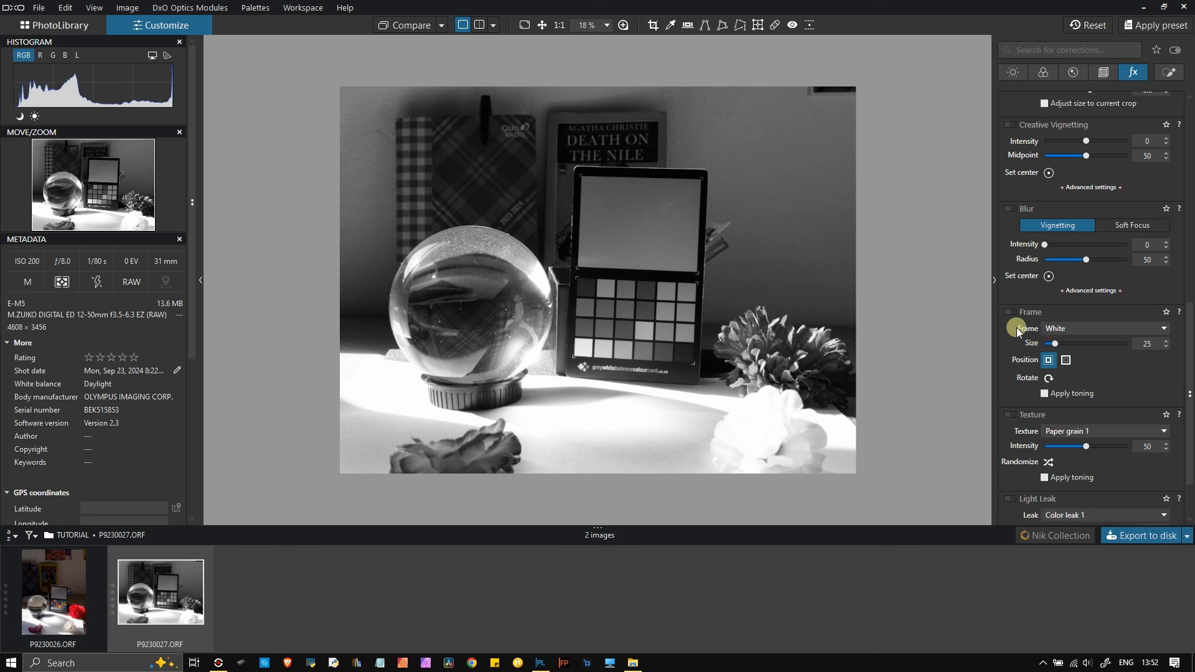
{"action": "left_click", "coordinate": [1008, 313]}
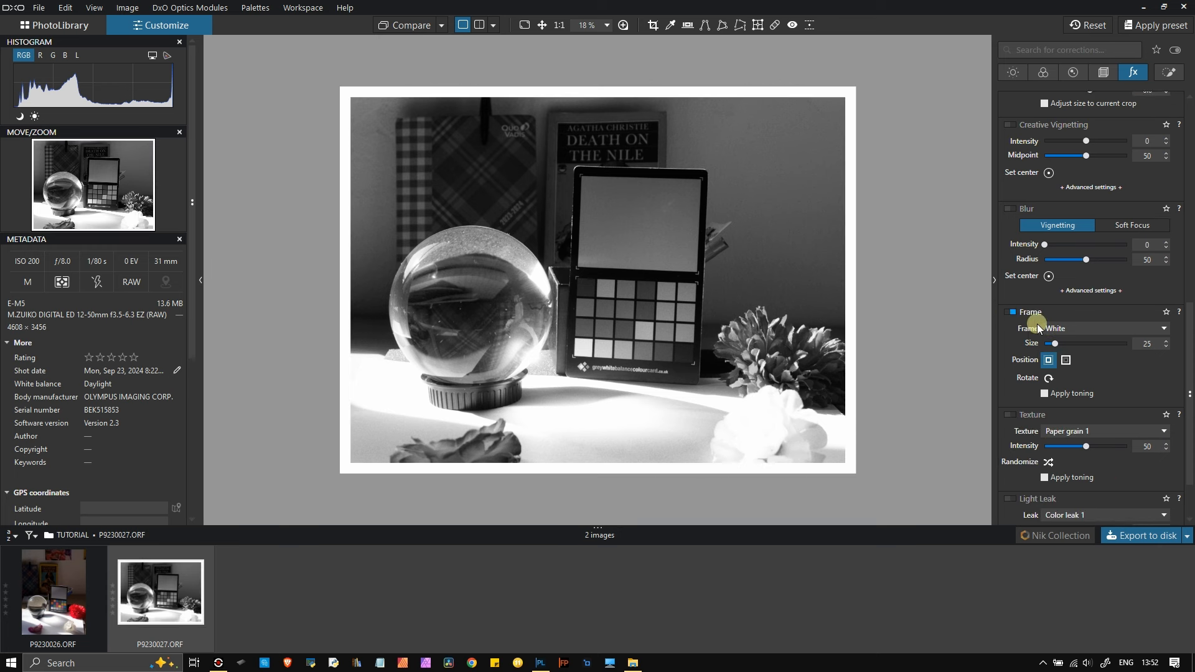
{"action": "left_click", "coordinate": [1062, 333]}
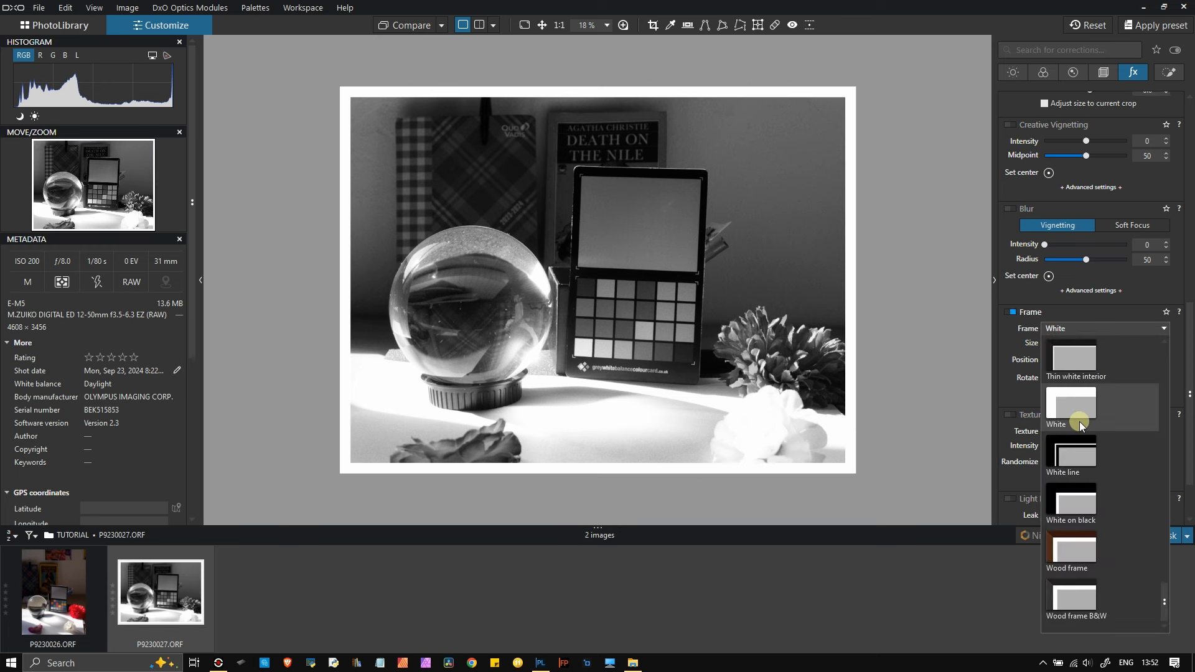
{"action": "scroll", "coordinate": [1085, 505], "scroll_direction": "up", "scroll_amount": 5}
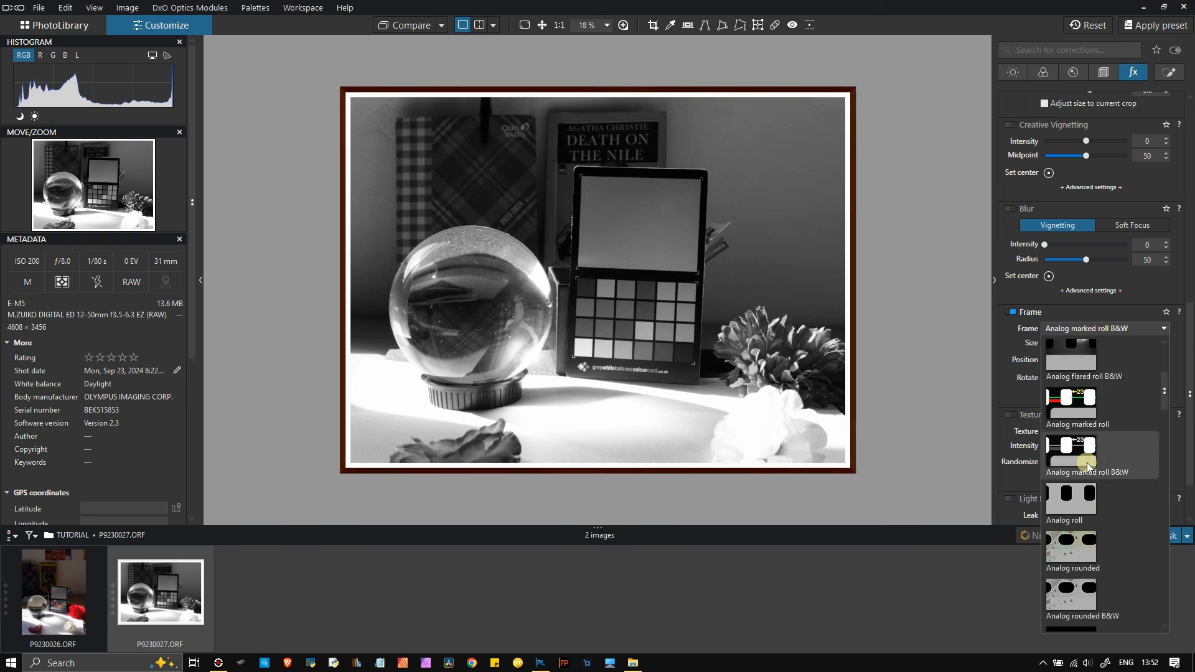
{"action": "scroll", "coordinate": [1078, 410], "scroll_direction": "up", "scroll_amount": 2}
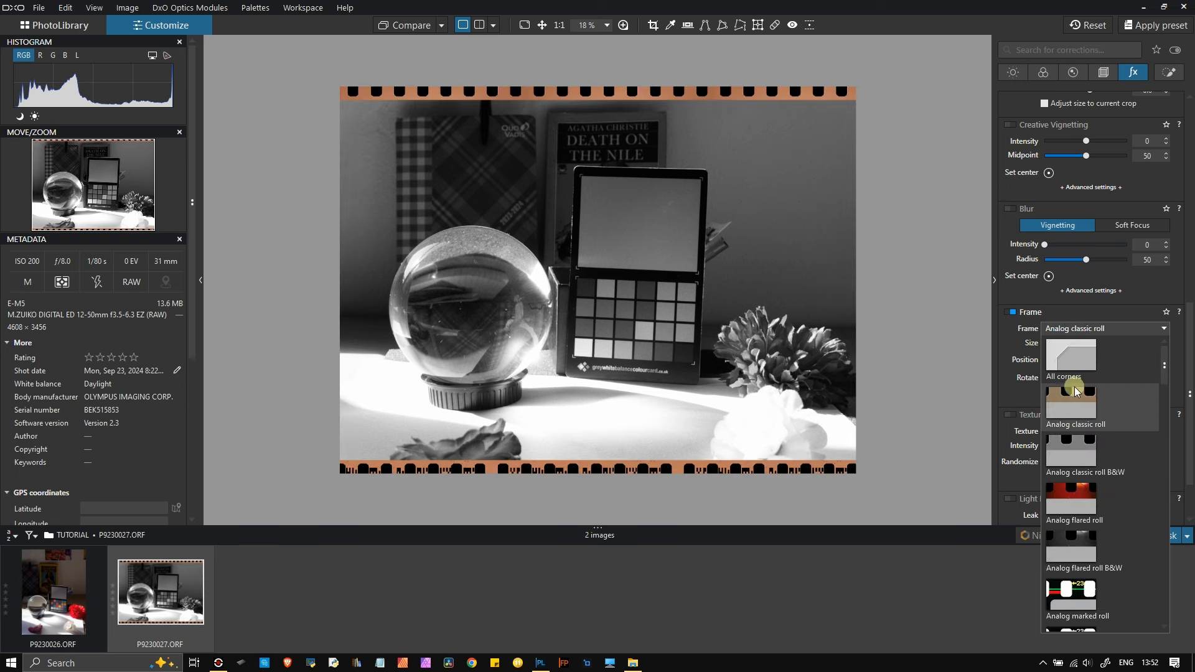
{"action": "left_click", "coordinate": [1069, 543]}
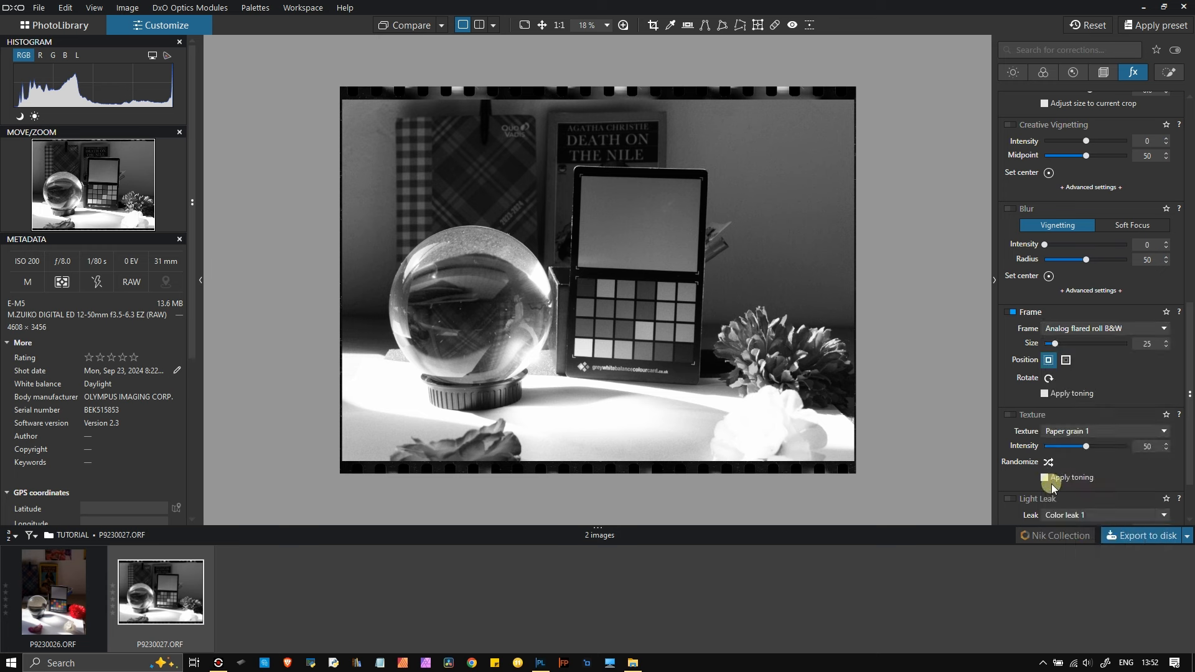
- Try the Paper grain 1 texture and the Color leak 1 light leak on the photo
{"action": "scroll", "coordinate": [1141, 387], "scroll_direction": "down", "scroll_amount": 1}
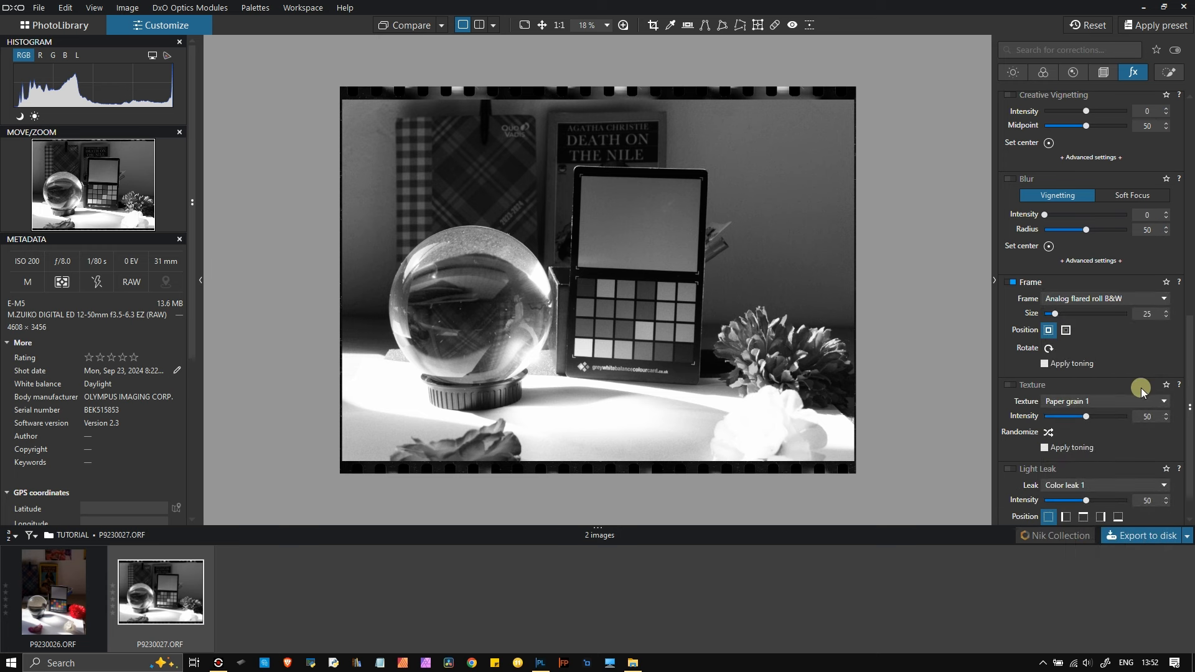
{"action": "left_click", "coordinate": [1010, 384]}
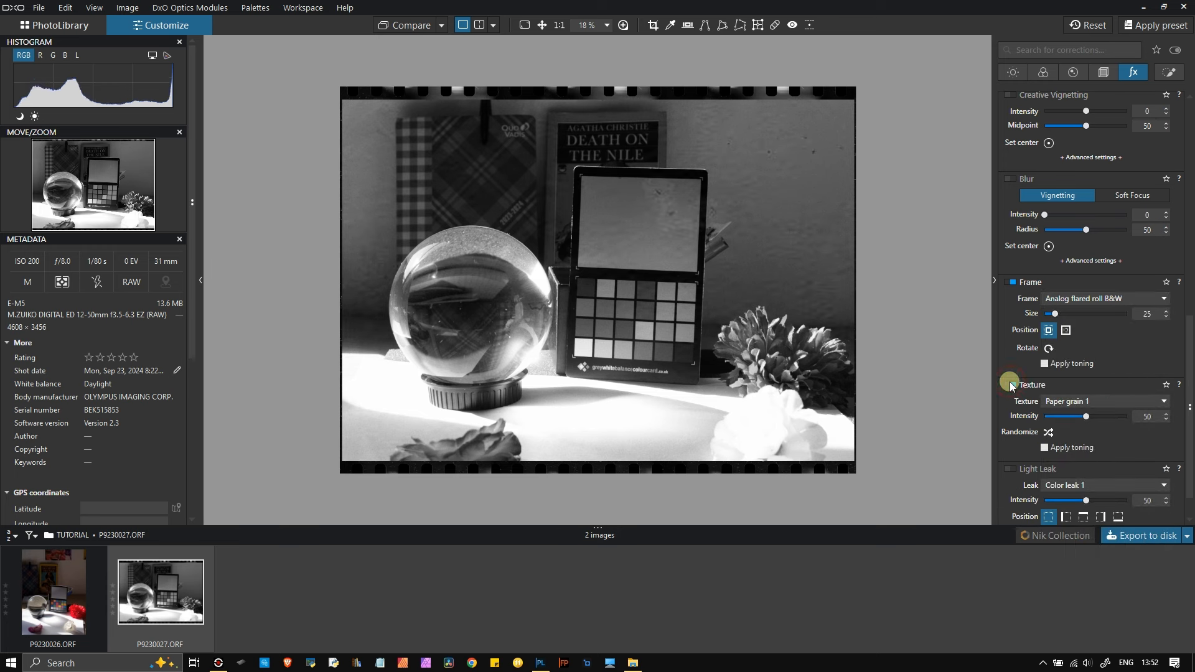
{"action": "left_click", "coordinate": [1014, 467]}
{"action": "left_click", "coordinate": [1014, 464]}
{"action": "scroll", "coordinate": [1031, 448], "scroll_direction": "down", "scroll_amount": 1}
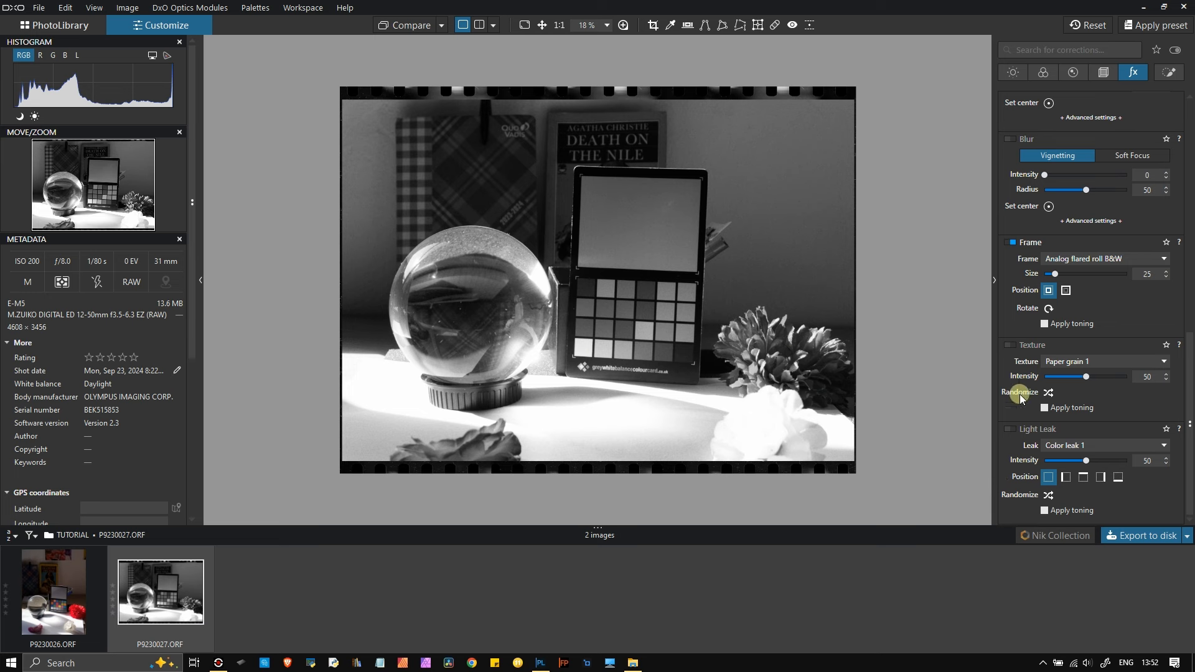
{"action": "scroll", "coordinate": [1044, 268], "scroll_direction": "up", "scroll_amount": 4}
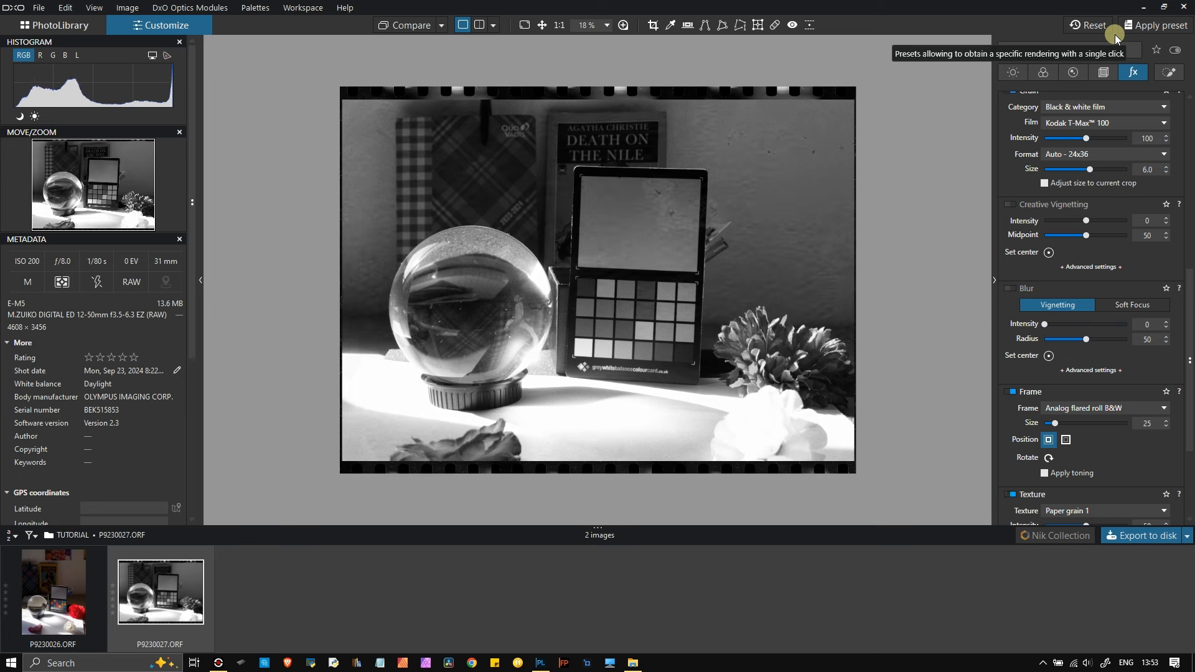
- Undo the texture, the film-roll frame and the Kodak T-Max 100 preset
{"action": "key", "text": "ctrl+z"}
{"action": "key", "text": "ctrl+z"}
{"action": "key", "text": "ctrl+z"}
{"action": "key", "text": "ctrl+z"}
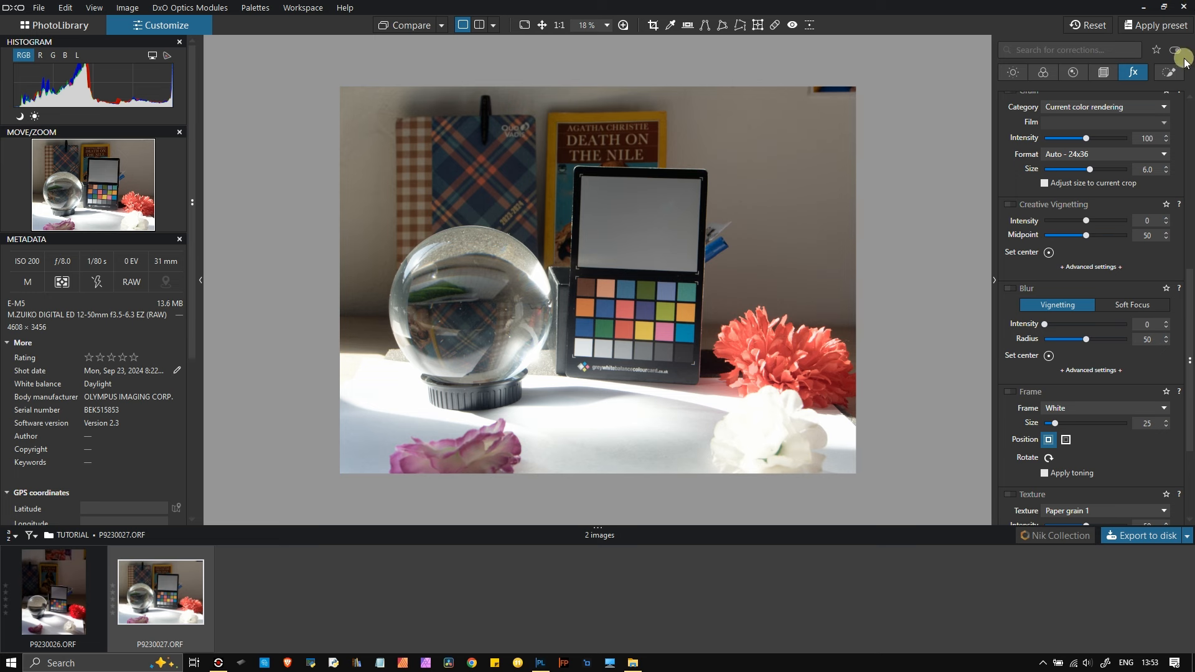
- Enable Local Adjustments and activate the Control Point tool
{"action": "left_click", "coordinate": [1170, 72]}
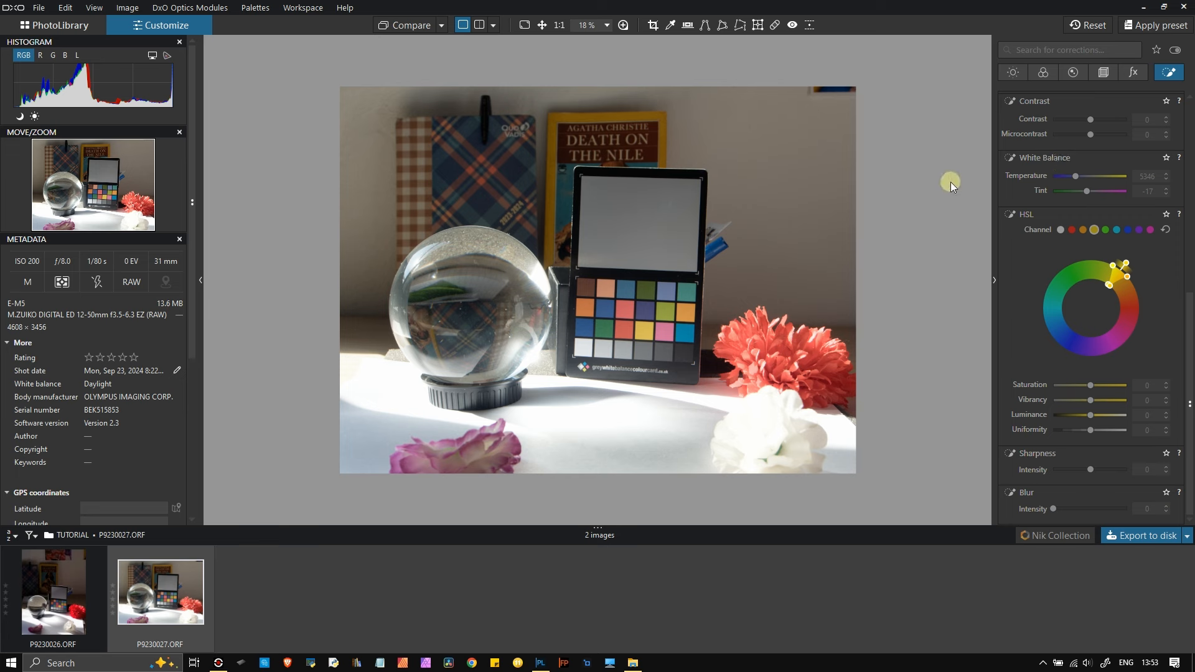
{"action": "scroll", "coordinate": [1156, 158], "scroll_direction": "up", "scroll_amount": 5}
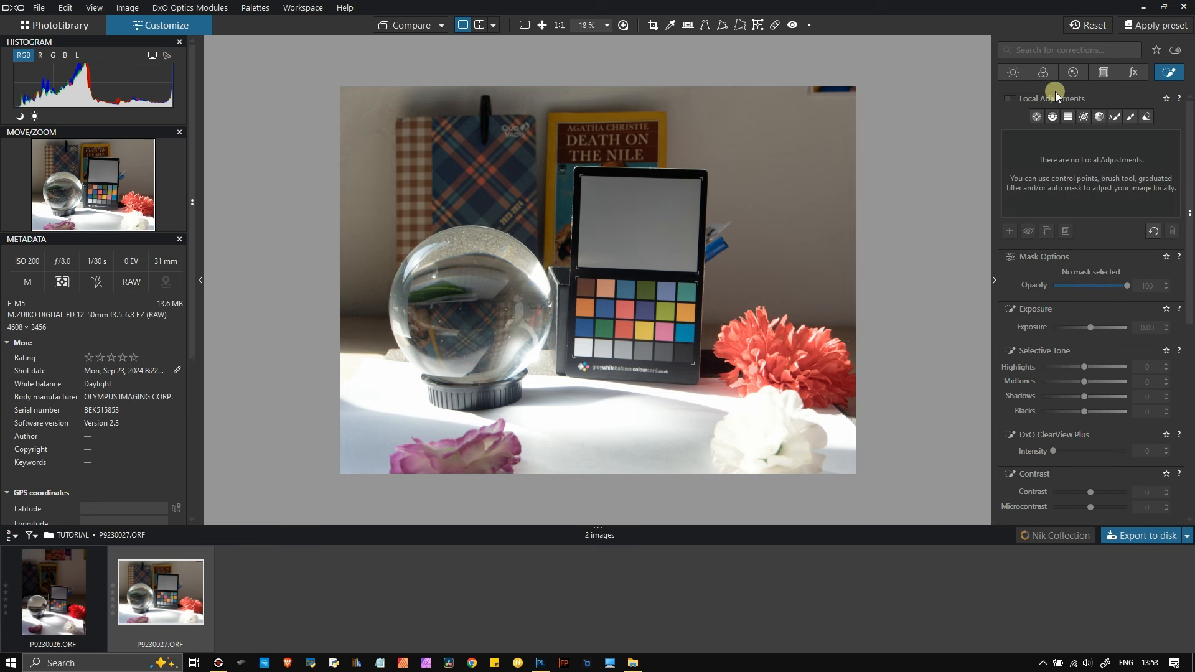
{"action": "left_click", "coordinate": [1014, 100]}
{"action": "left_click", "coordinate": [1037, 117]}
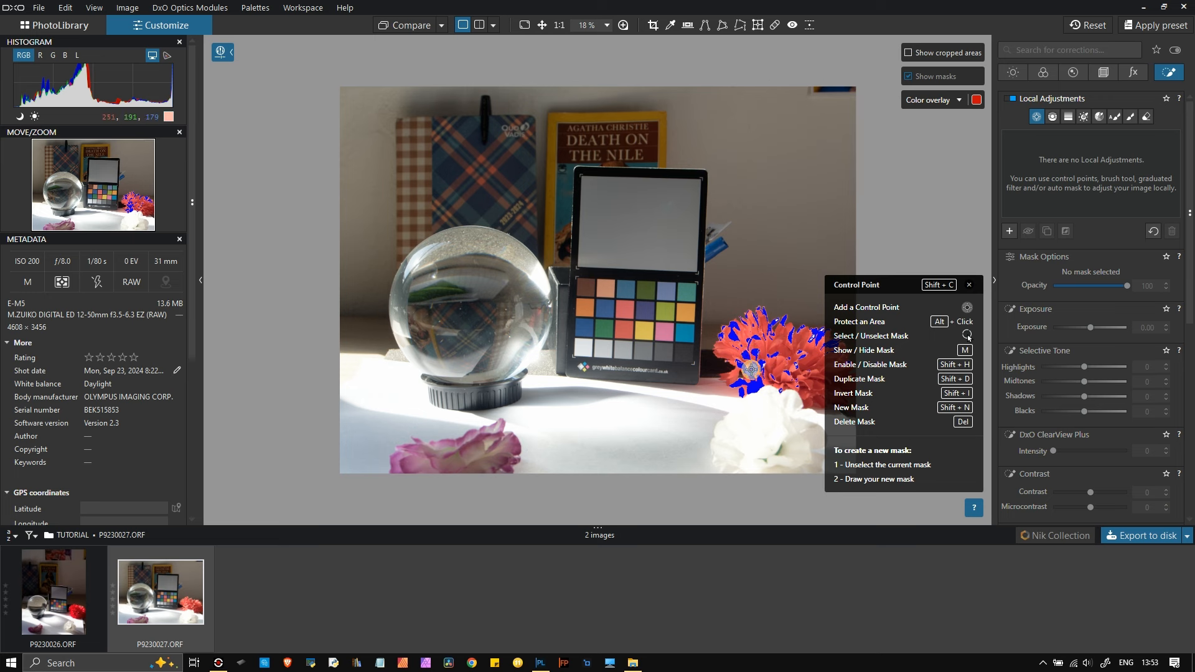
- Turn off the Color/B&W Rendering correction in the color corrections
{"action": "left_click", "coordinate": [1038, 72]}
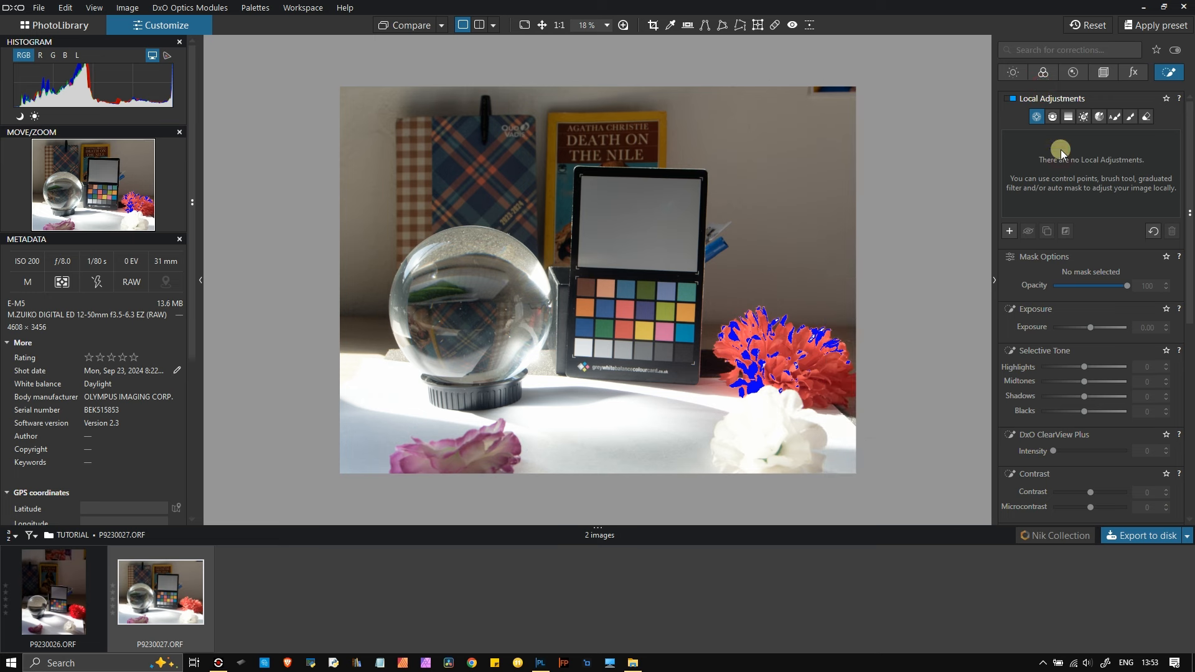
{"action": "scroll", "coordinate": [1156, 223], "scroll_direction": "down", "scroll_amount": 8}
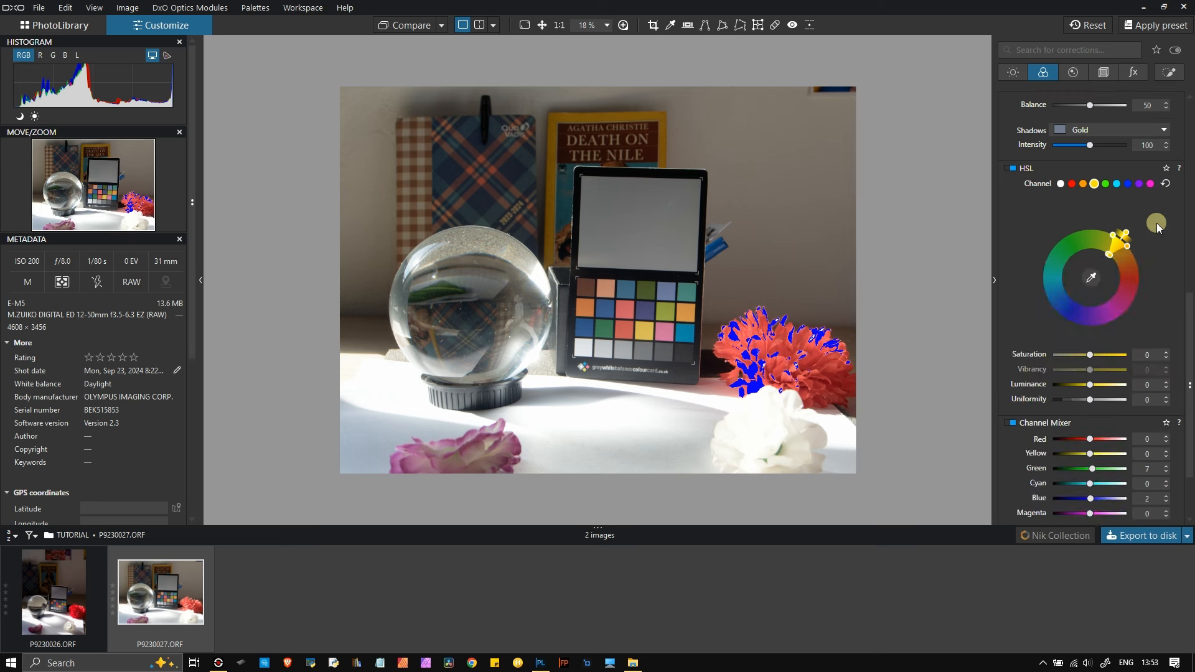
{"action": "scroll", "coordinate": [1157, 223], "scroll_direction": "up", "scroll_amount": 6}
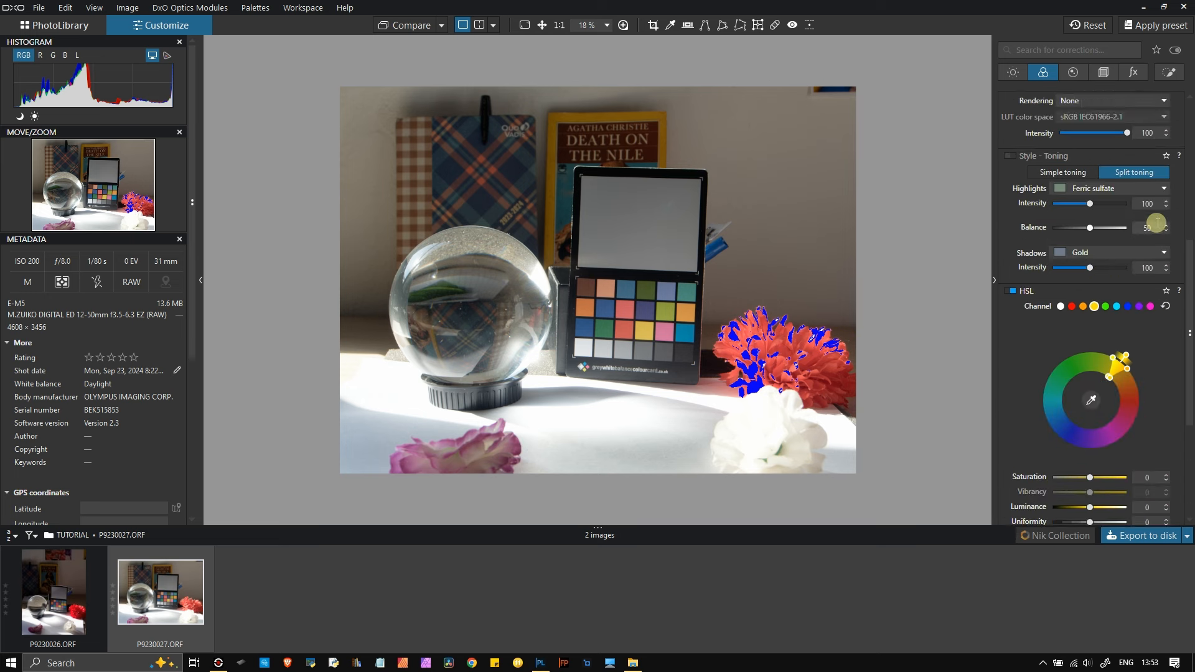
{"action": "scroll", "coordinate": [1157, 223], "scroll_direction": "up", "scroll_amount": 4}
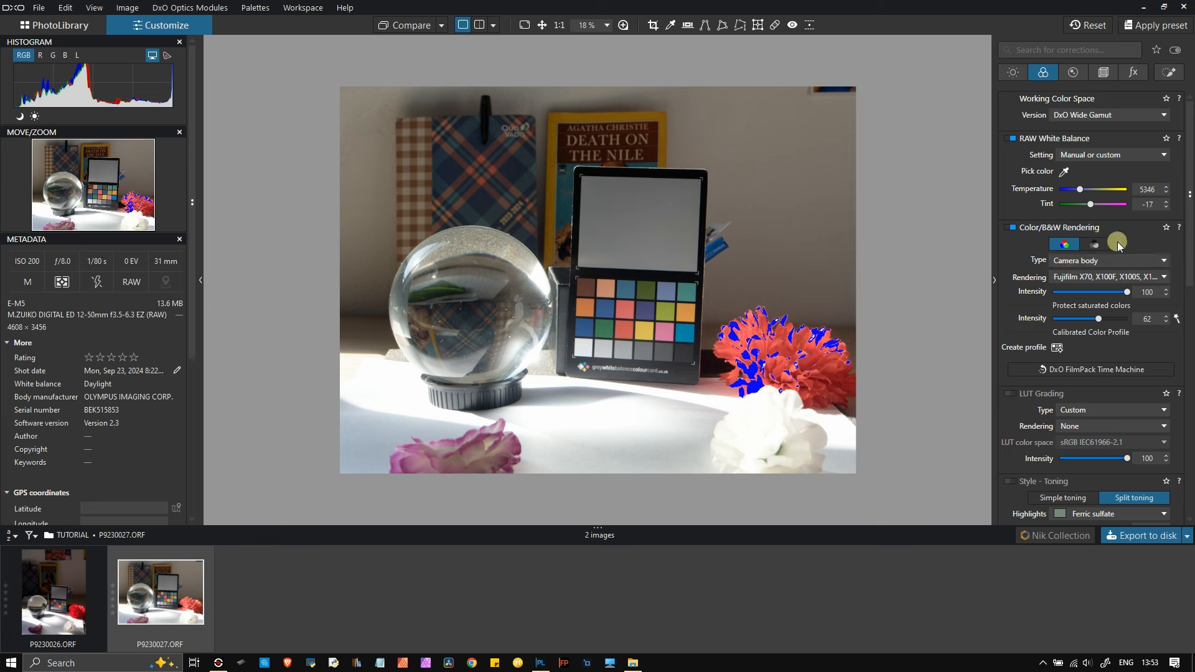
{"action": "left_click", "coordinate": [1012, 228]}
- Reactivate the Control Point tool and place a control point on the red flower
{"action": "key", "text": "shift+c"}
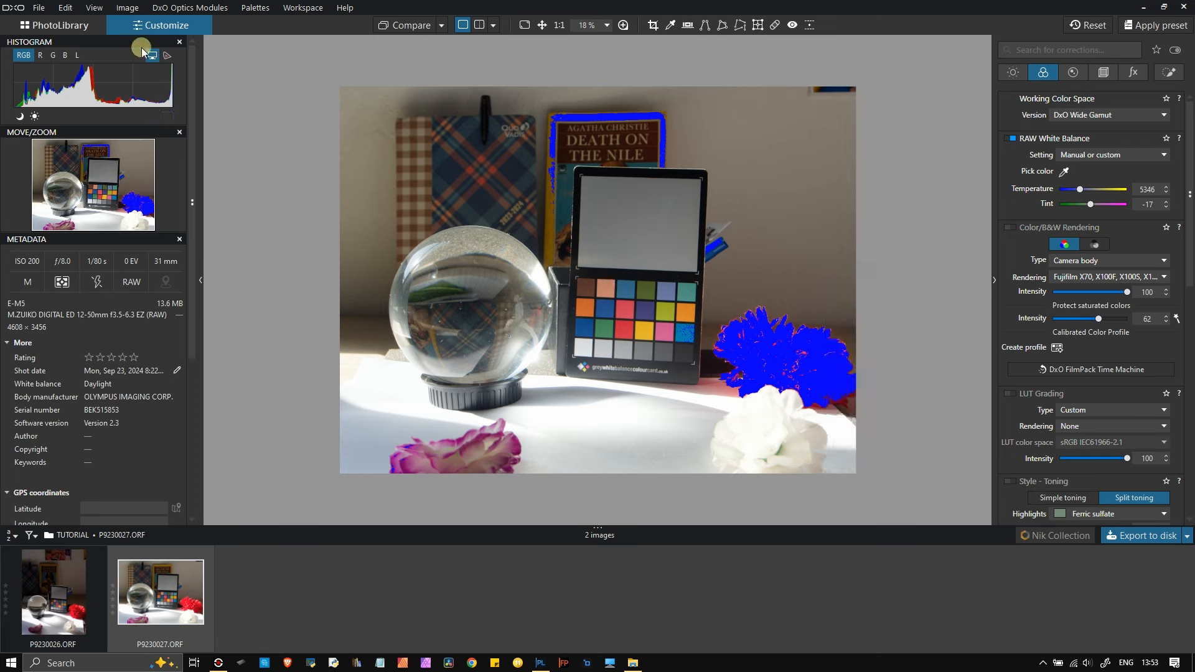
{"action": "scroll", "coordinate": [718, 320], "scroll_direction": "up", "scroll_amount": 3}
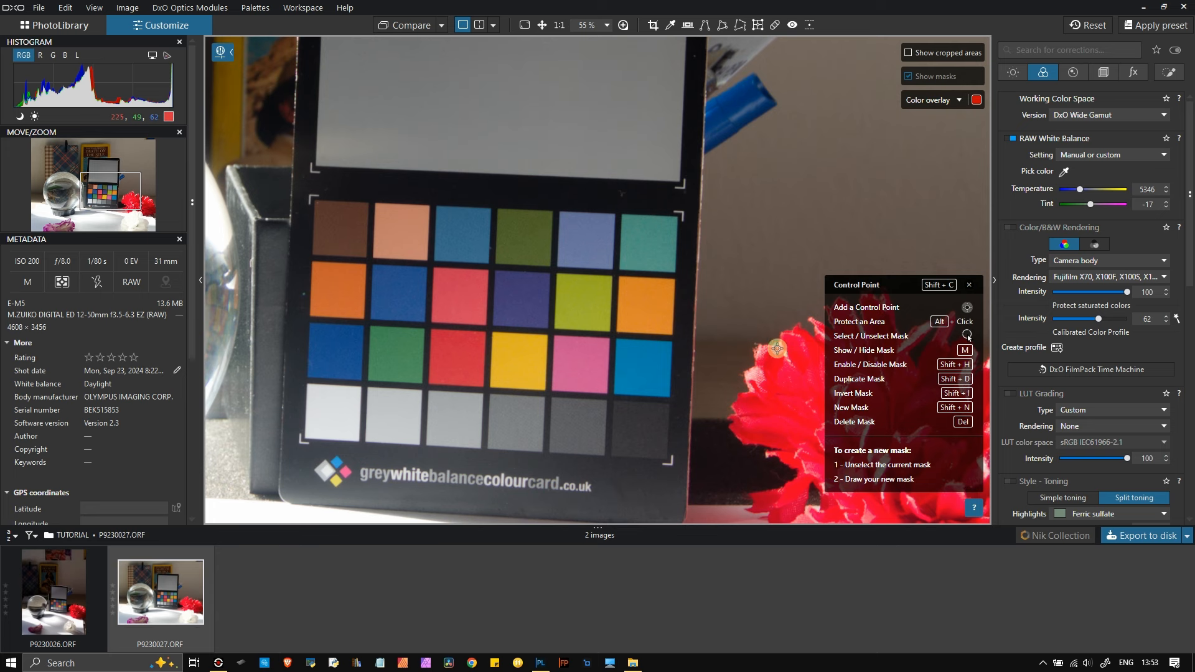
{"action": "left_click", "coordinate": [797, 414]}
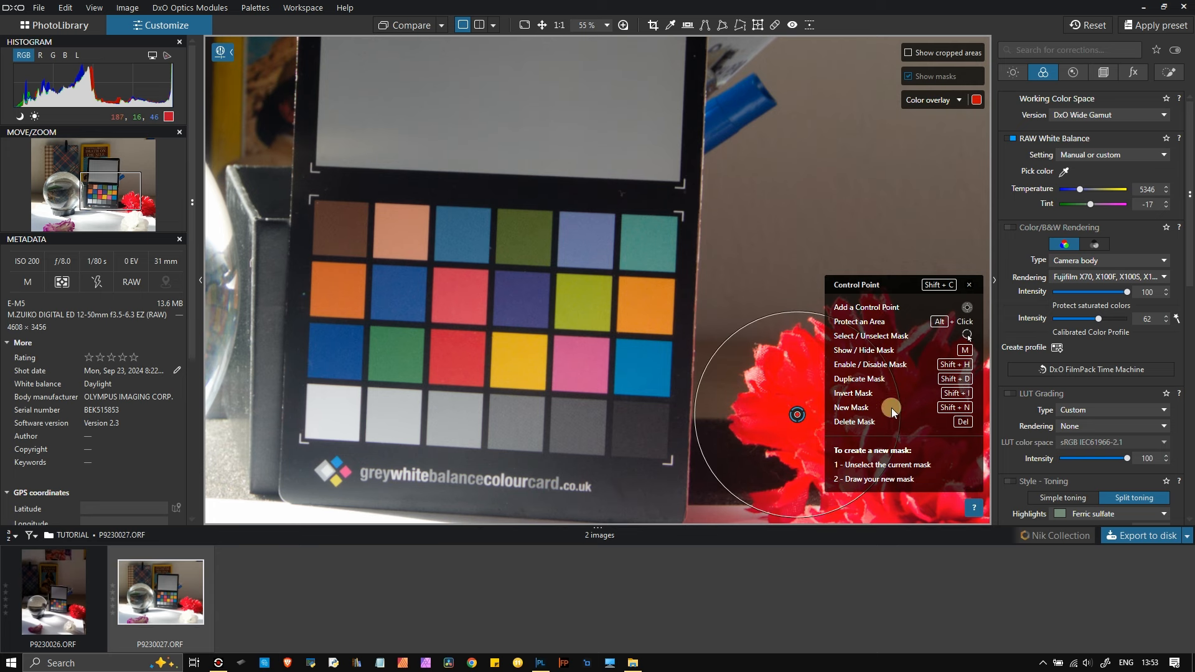
- Enlarge the control point's circle to span the red flower and move its center to the middle of the petals
{"action": "scroll", "coordinate": [779, 249], "scroll_direction": "down", "scroll_amount": 3}
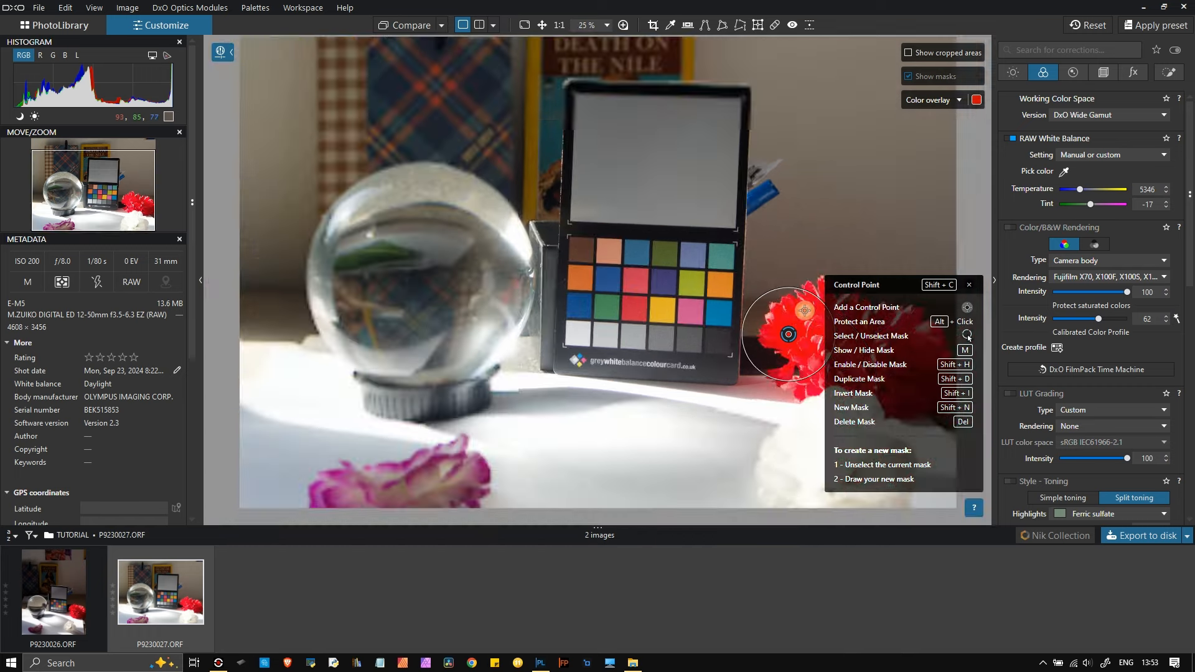
{"action": "scroll", "coordinate": [943, 256], "scroll_direction": "up", "scroll_amount": 1}
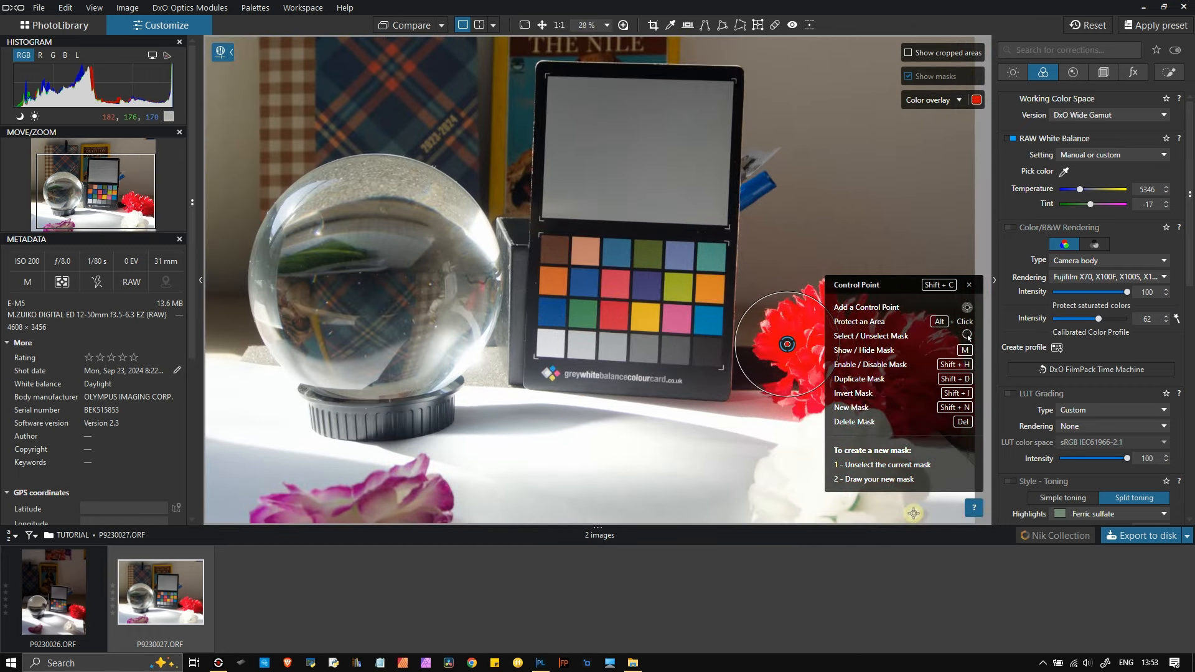
{"action": "scroll", "coordinate": [945, 512], "scroll_direction": "up", "scroll_amount": 4}
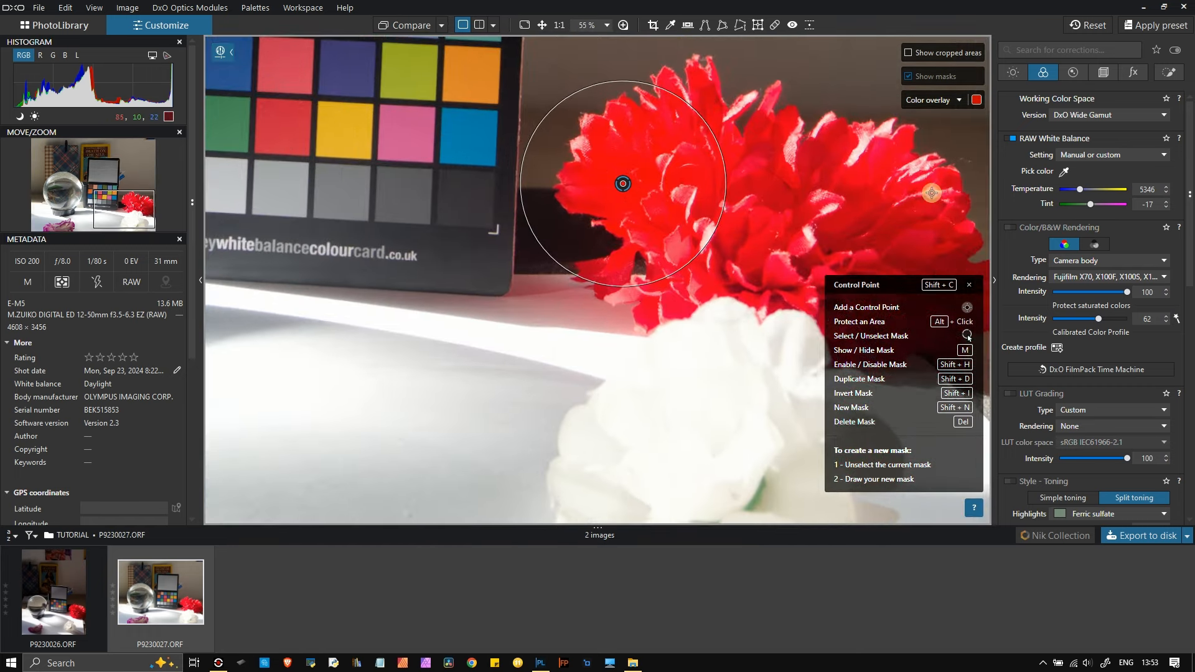
{"action": "left_click_drag", "start_coordinate": [724, 213], "coordinate": [891, 260]}
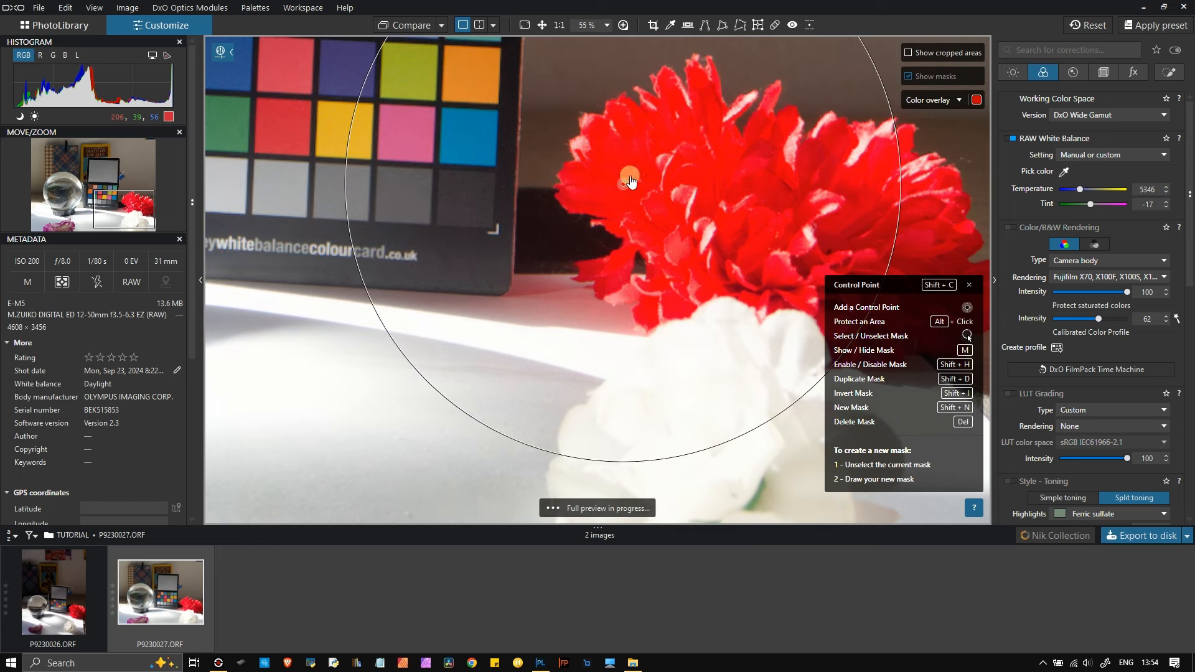
{"action": "left_click_drag", "start_coordinate": [626, 185], "coordinate": [812, 204]}
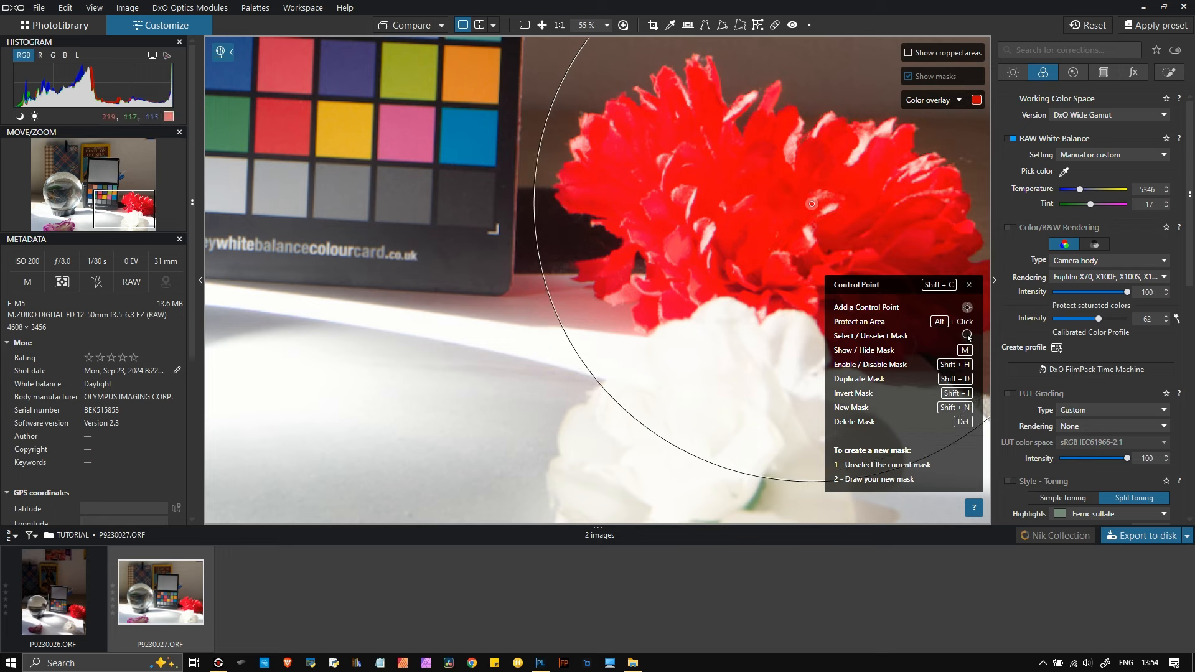
{"action": "scroll", "coordinate": [882, 188], "scroll_direction": "down", "scroll_amount": 2}
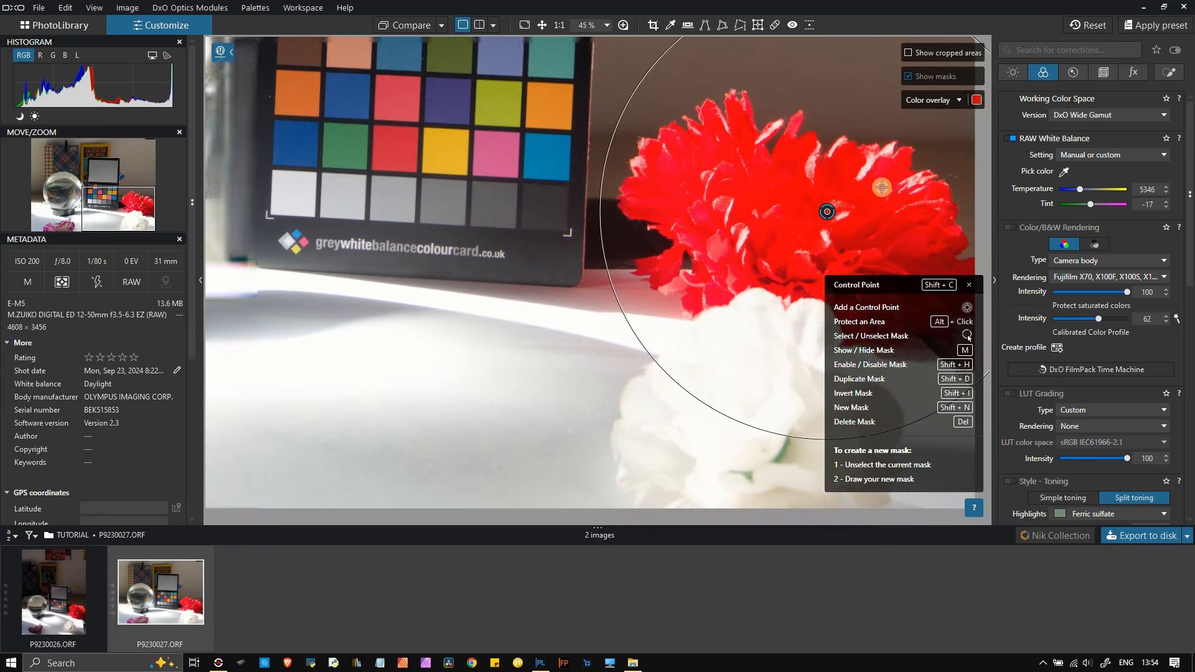
- Preview the control point mask in Black & White, and return it to the Color overlay display
{"action": "left_click", "coordinate": [960, 105]}
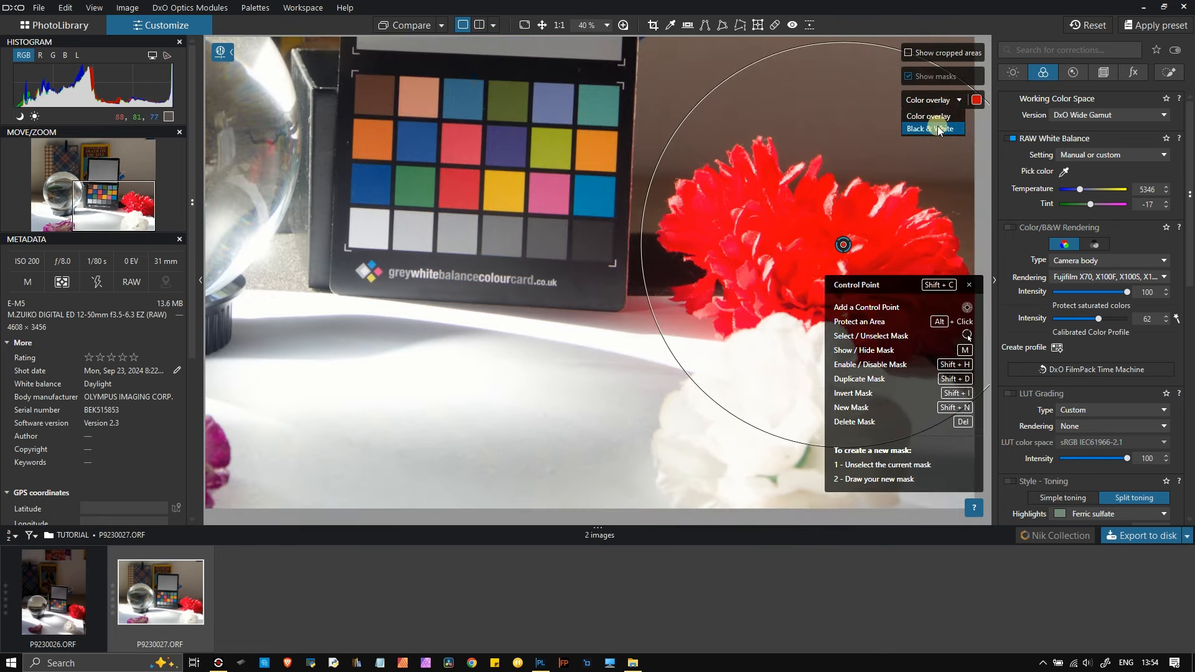
{"action": "left_click", "coordinate": [934, 123]}
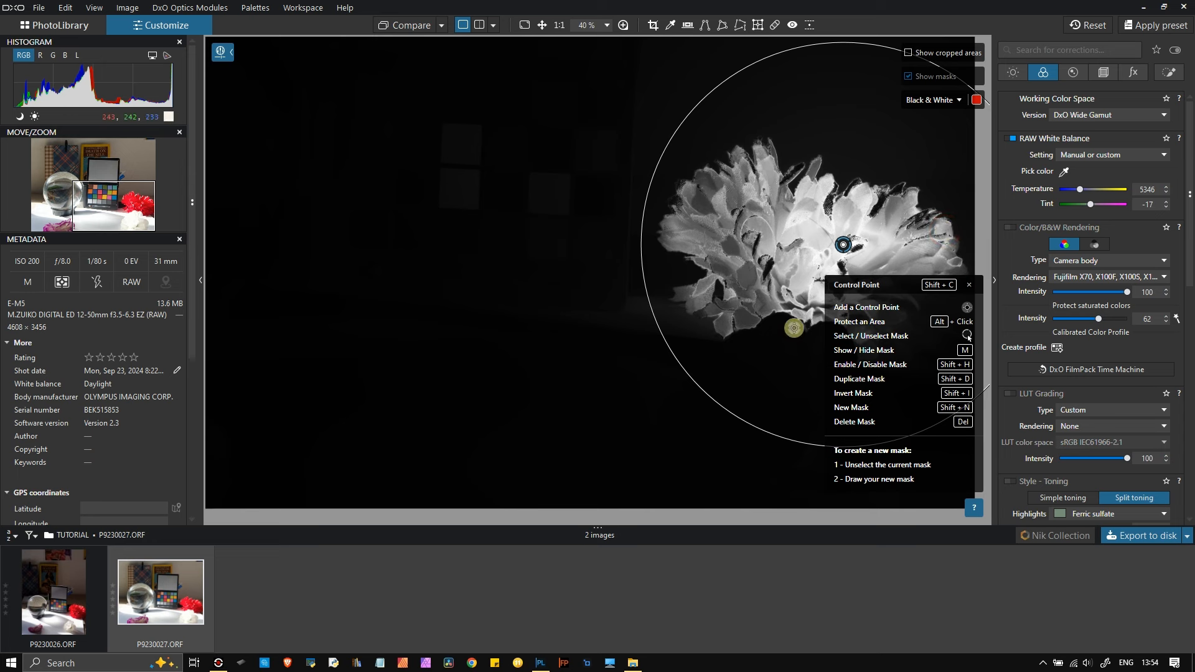
{"action": "left_click", "coordinate": [955, 101]}
{"action": "left_click", "coordinate": [950, 116]}
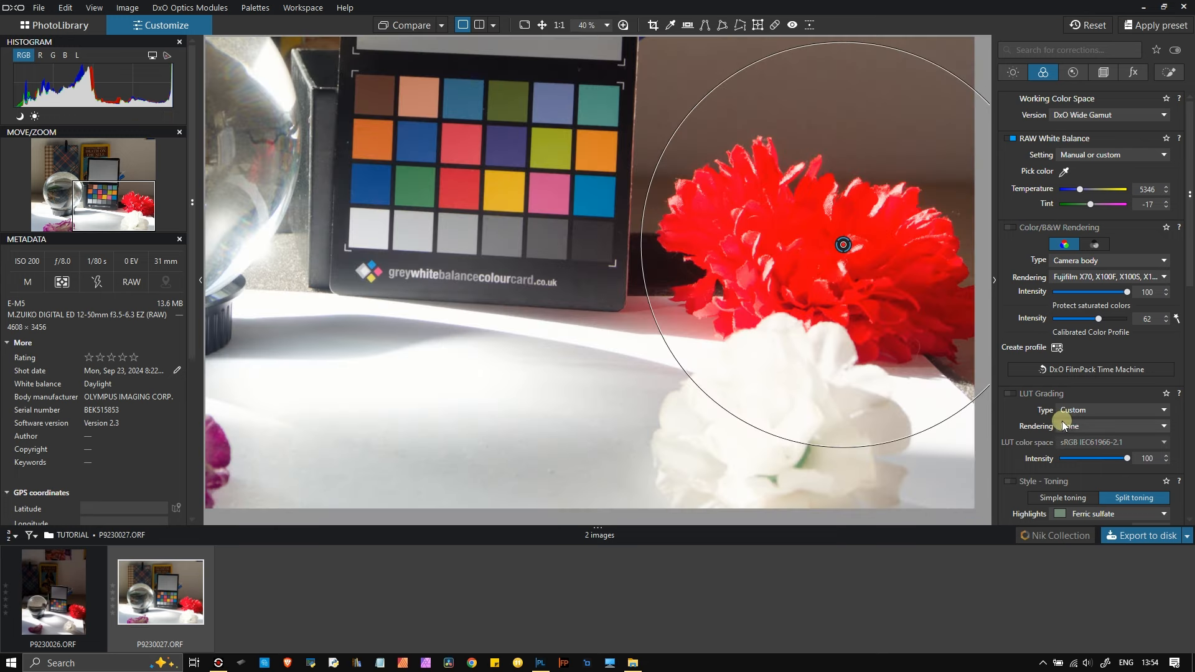
- Browse the color and effects corrections, and select the red HSL channel in the control point's local adjustments
{"action": "scroll", "coordinate": [1067, 410], "scroll_direction": "down", "scroll_amount": 2}
{"action": "scroll", "coordinate": [1083, 413], "scroll_direction": "down", "scroll_amount": 5}
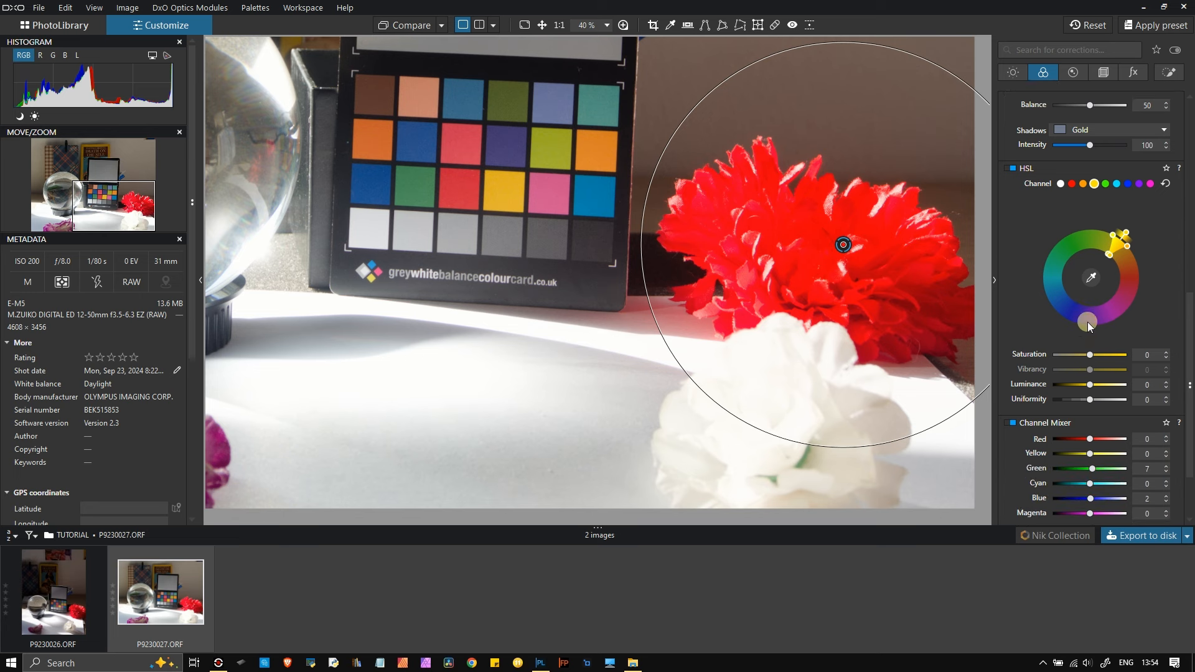
{"action": "left_click", "coordinate": [1133, 74]}
{"action": "scroll", "coordinate": [1124, 315], "scroll_direction": "down", "scroll_amount": 1}
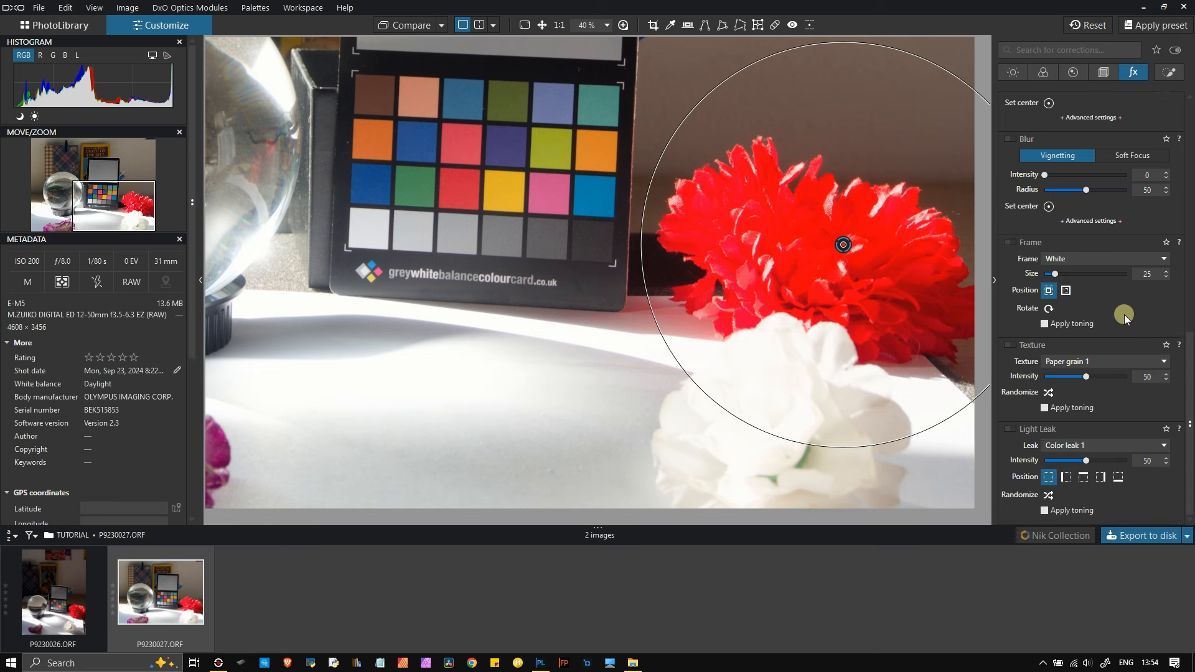
{"action": "scroll", "coordinate": [1125, 314], "scroll_direction": "up", "scroll_amount": 3}
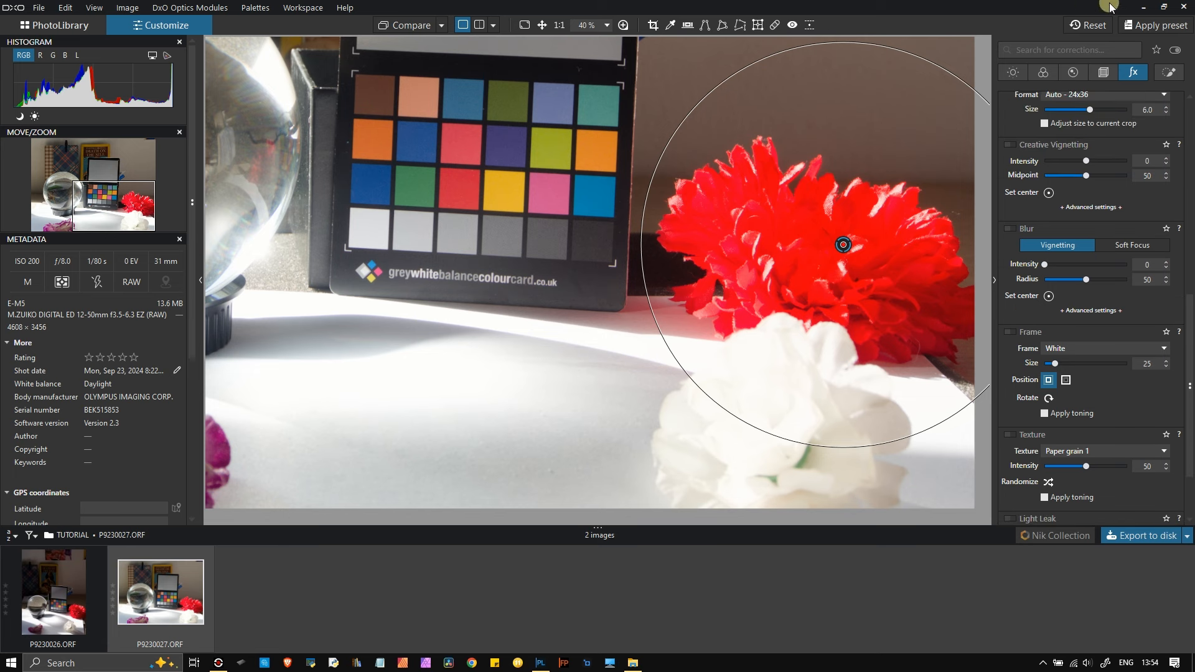
{"action": "left_click", "coordinate": [1169, 74]}
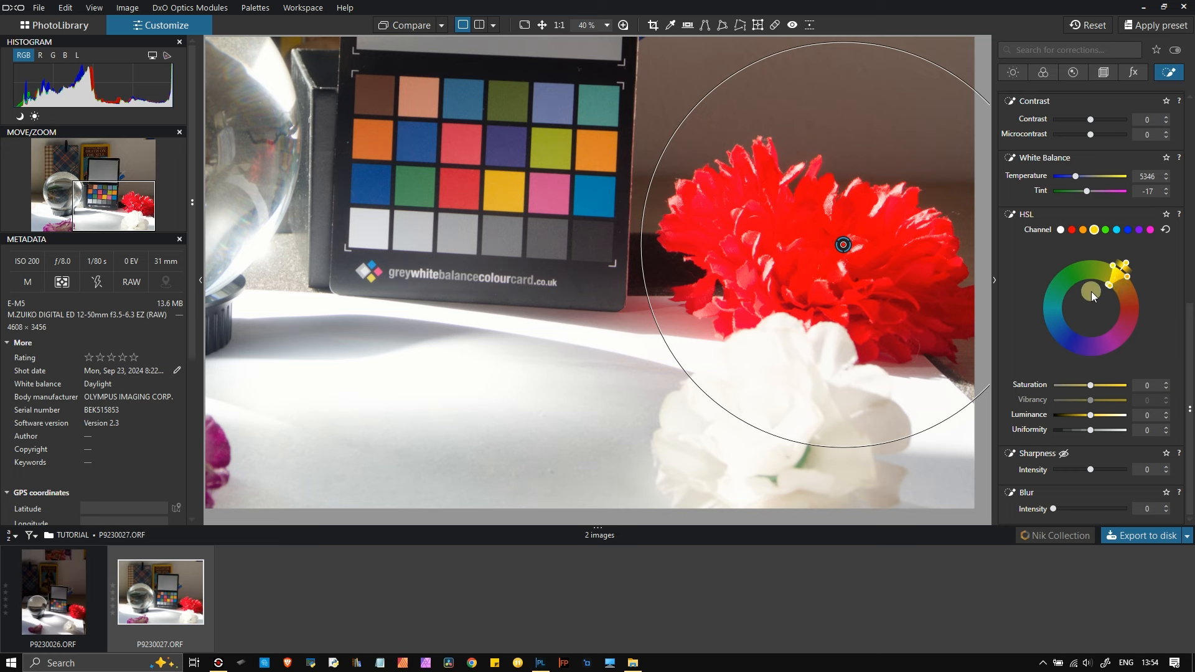
{"action": "scroll", "coordinate": [1075, 199], "scroll_direction": "up", "scroll_amount": 5}
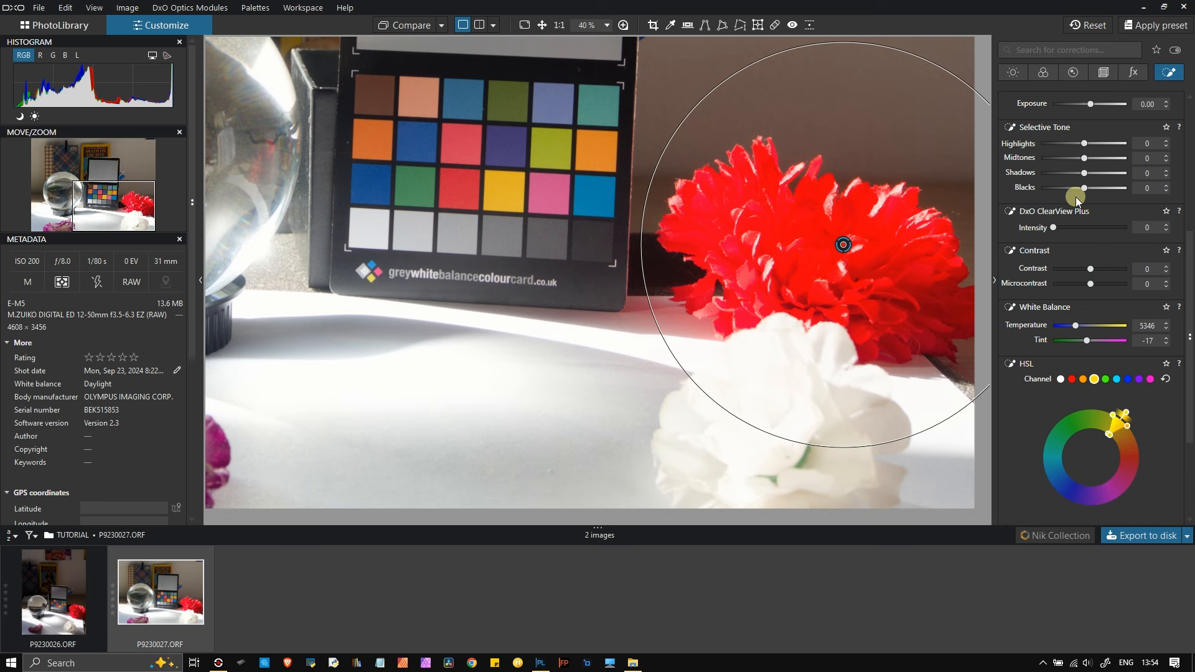
{"action": "scroll", "coordinate": [1076, 197], "scroll_direction": "down", "scroll_amount": 5}
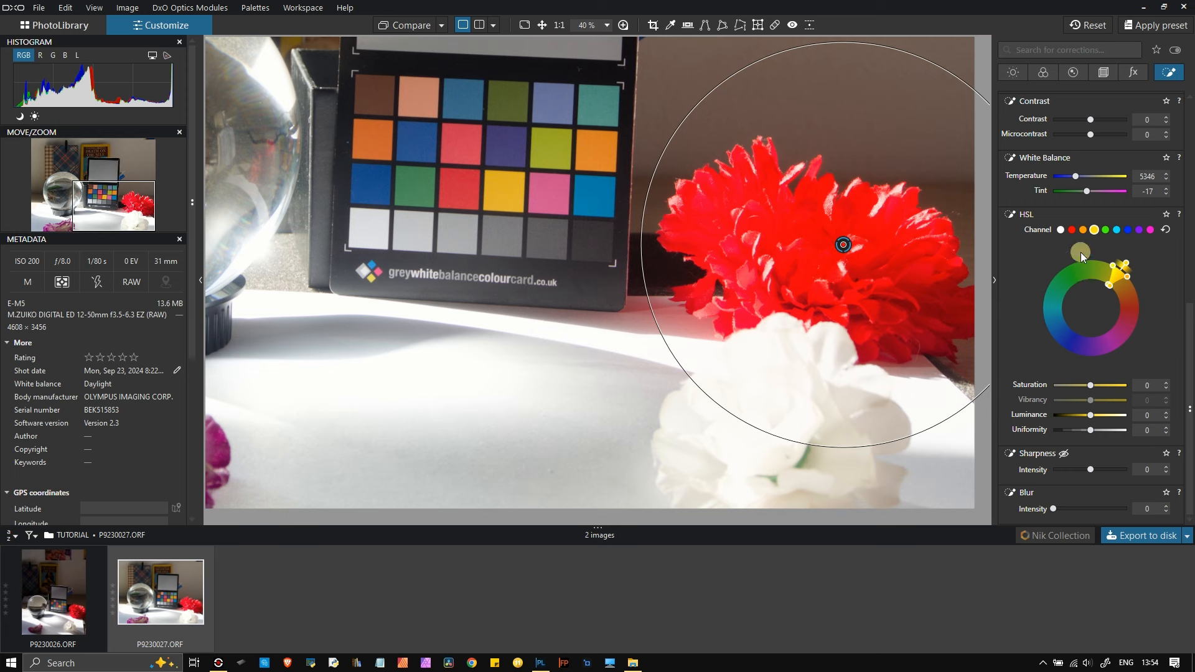
{"action": "left_click", "coordinate": [1071, 229]}
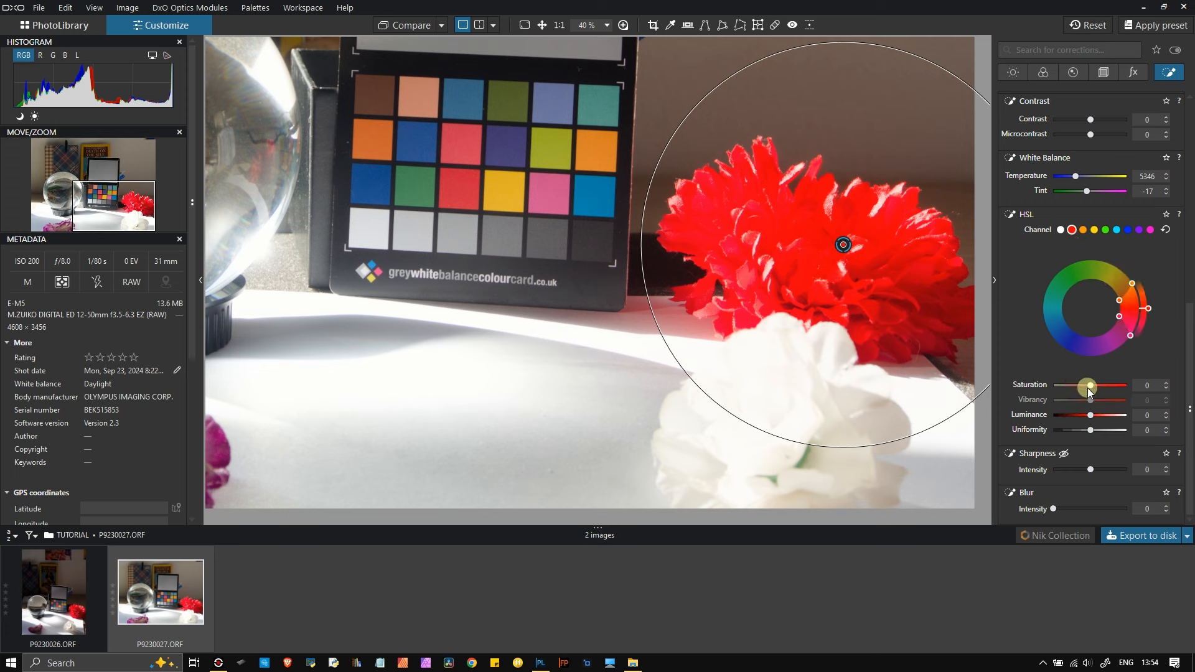
- Lower the control point's Selective Tone Highlights to -33
{"action": "scroll", "coordinate": [1014, 315], "scroll_direction": "up", "scroll_amount": 6}
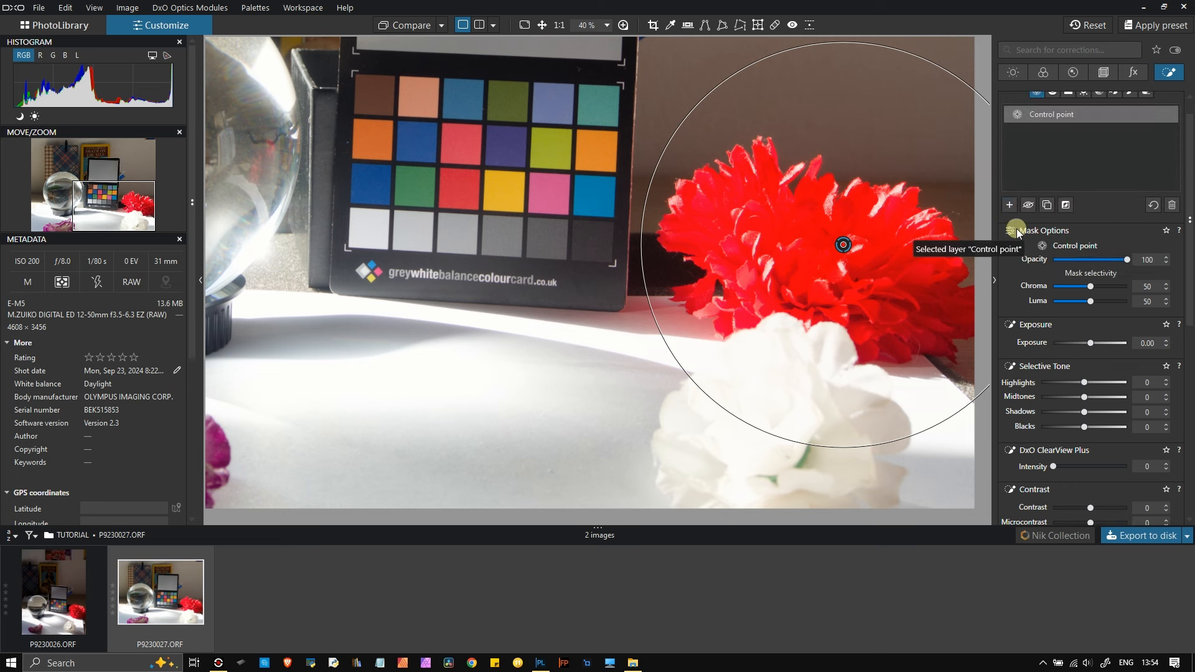
{"action": "scroll", "coordinate": [1017, 229], "scroll_direction": "down", "scroll_amount": 1}
{"action": "left_click_drag", "start_coordinate": [1083, 363], "coordinate": [1071, 358]}
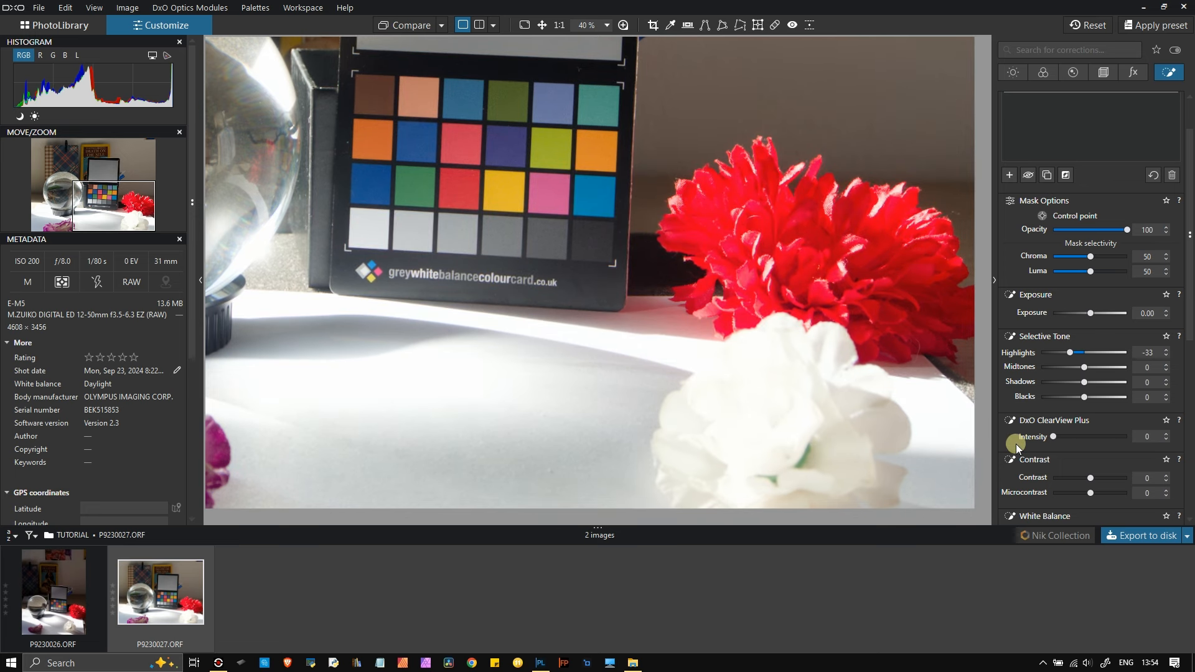
- Set the local red channel's Saturation to -19 and Luminance to -6, and check the monitor gamut warning
{"action": "scroll", "coordinate": [1011, 433], "scroll_direction": "down", "scroll_amount": 5}
{"action": "scroll", "coordinate": [1000, 401], "scroll_direction": "down", "scroll_amount": 5}
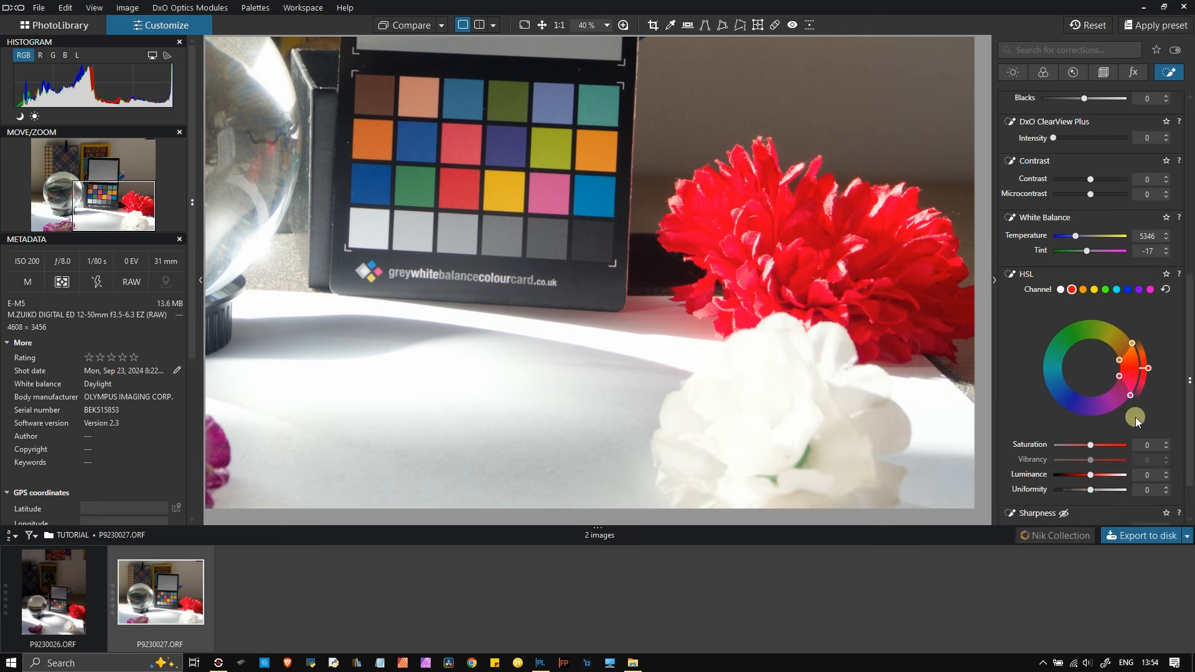
{"action": "scroll", "coordinate": [1092, 453], "scroll_direction": "down", "scroll_amount": 2}
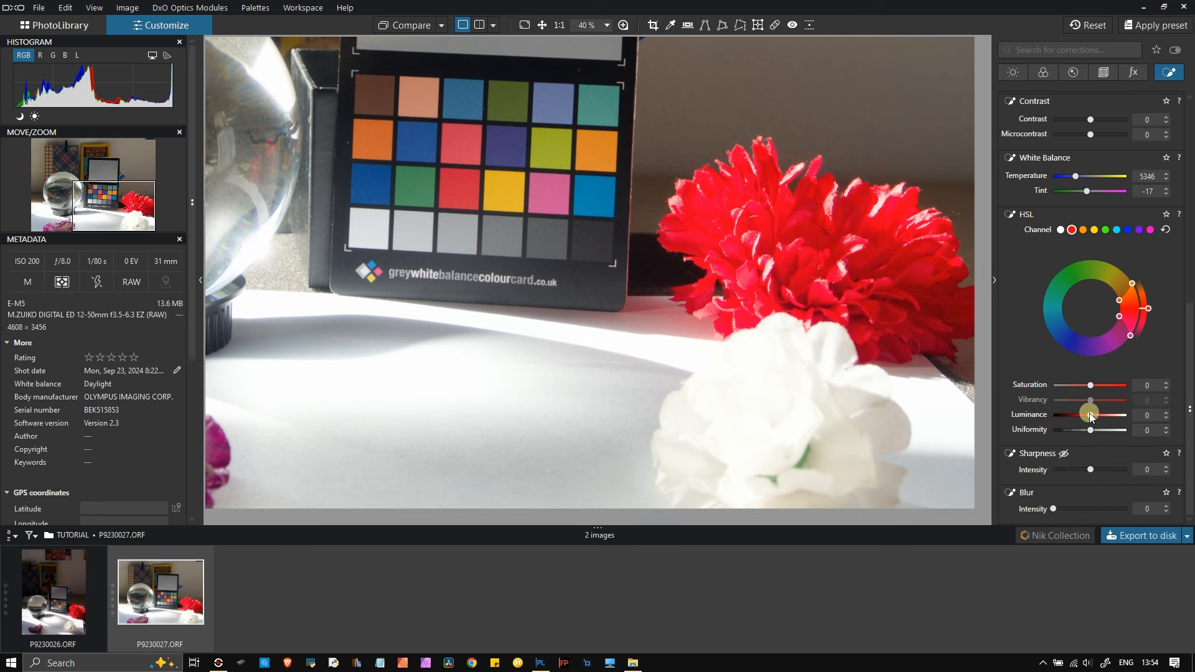
{"action": "left_click_drag", "start_coordinate": [1091, 386], "coordinate": [1083, 388]}
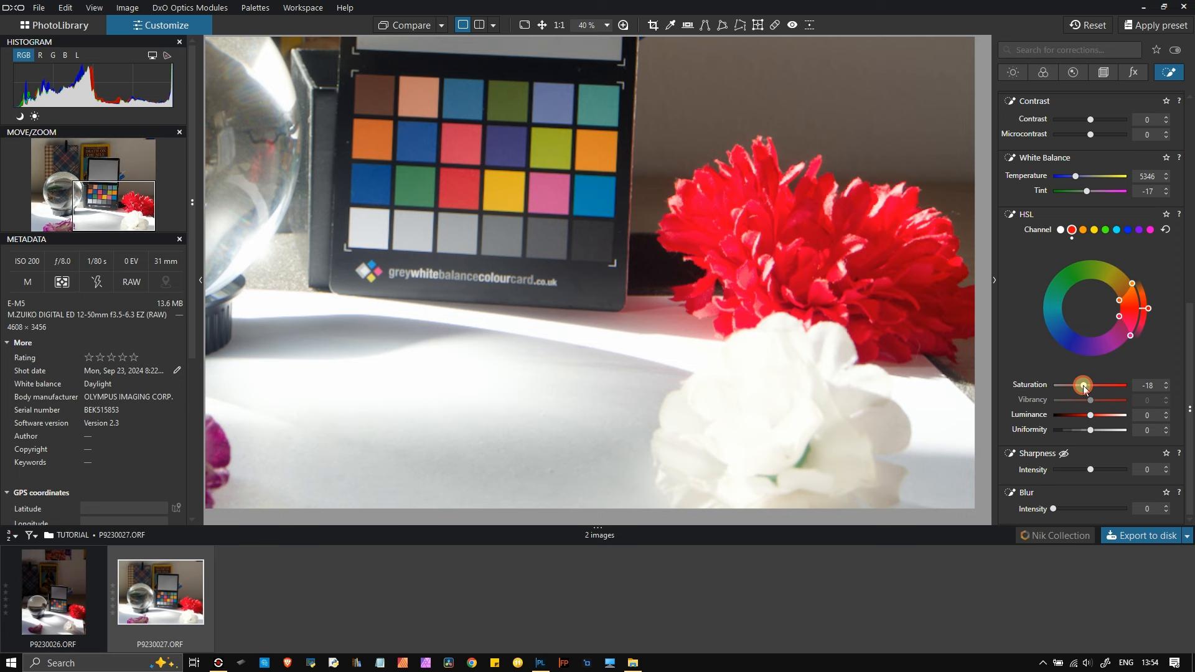
{"action": "left_click", "coordinate": [1088, 416]}
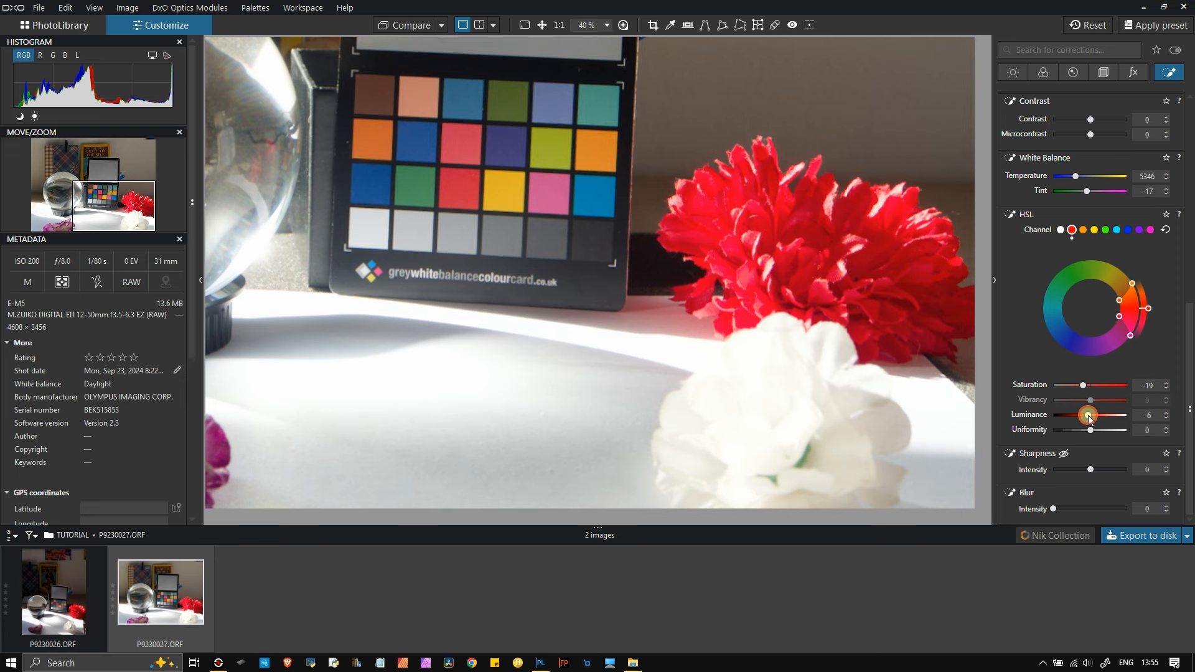
{"action": "left_click", "coordinate": [152, 56]}
{"action": "left_click", "coordinate": [152, 56]}
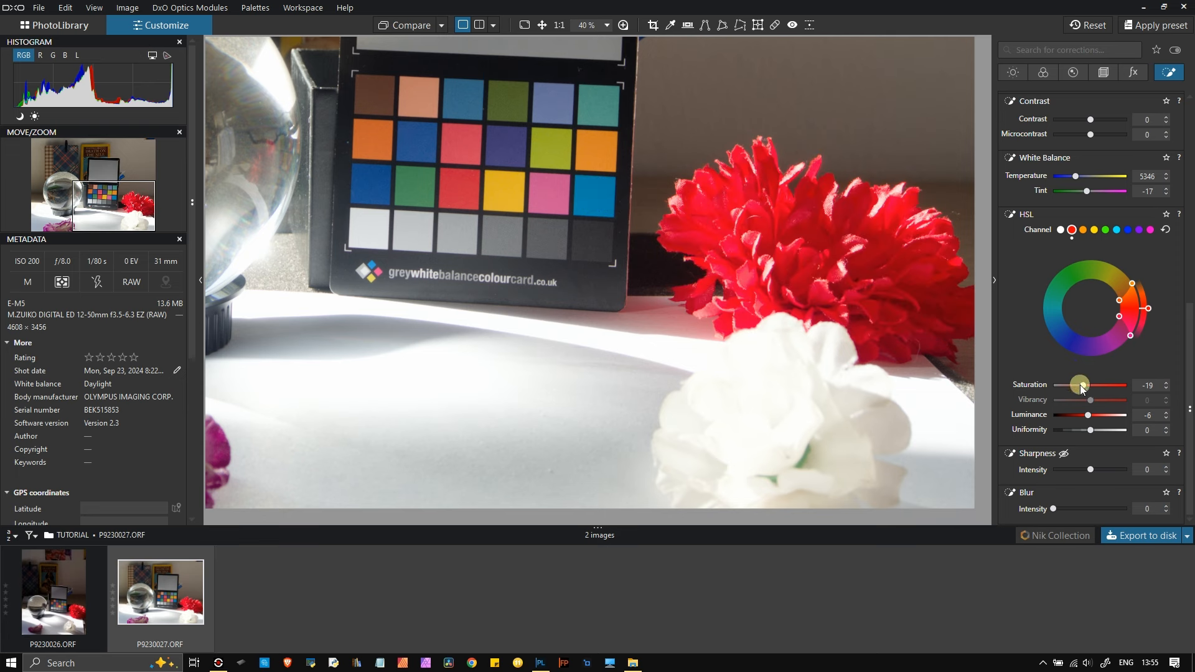
- Lower the local red Saturation to -41 and set the control point's Contrast and Microcontrast to -16
{"action": "left_click_drag", "start_coordinate": [1081, 385], "coordinate": [1076, 387]}
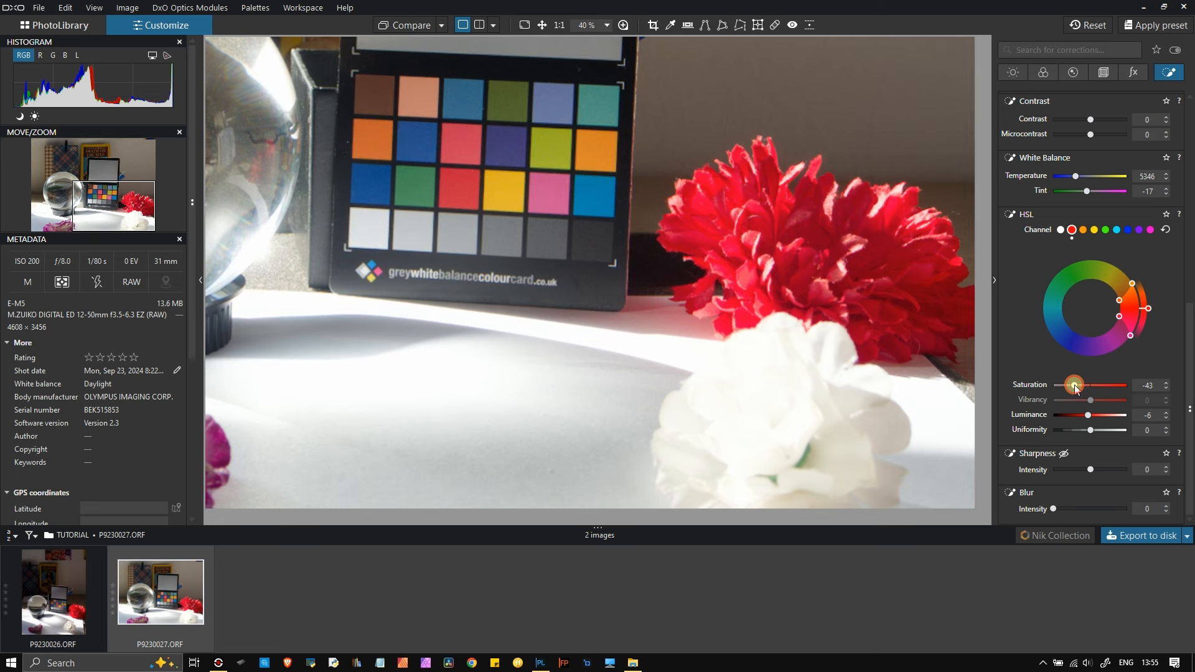
{"action": "left_click_drag", "start_coordinate": [1076, 388], "coordinate": [1078, 386]}
{"action": "mouse_move", "coordinate": [1088, 122]}
{"action": "left_mouse_down"}
{"action": "mouse_move", "coordinate": [1061, 123]}
{"action": "mouse_move", "coordinate": [1121, 124]}
{"action": "mouse_move", "coordinate": [1085, 135]}
{"action": "left_mouse_up"}
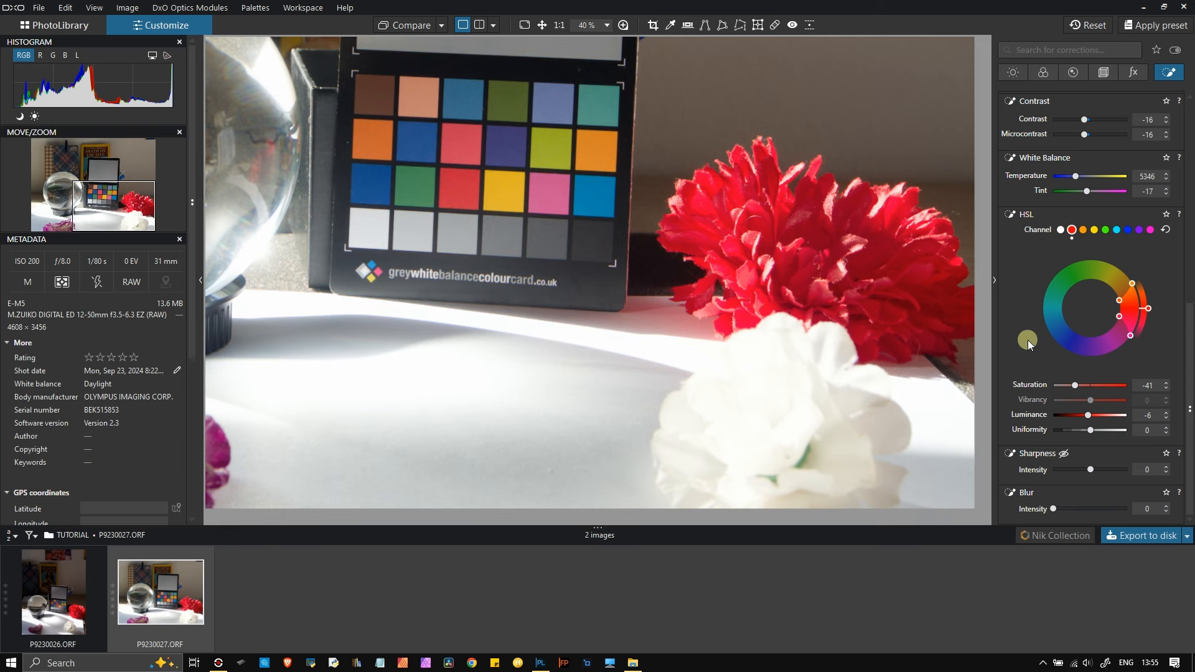
- Lower the mask's Luma selectivity to 14 and show the control point mask in Black & White
{"action": "scroll", "coordinate": [1003, 252], "scroll_direction": "up", "scroll_amount": 5}
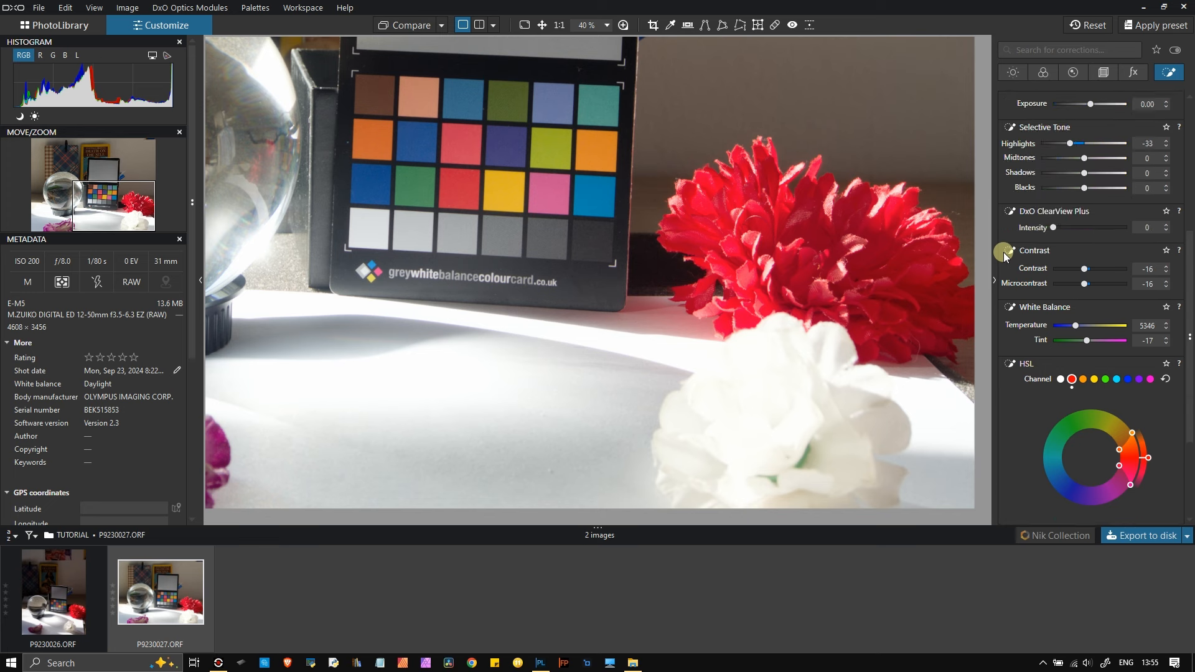
{"action": "scroll", "coordinate": [1058, 200], "scroll_direction": "up", "scroll_amount": 1}
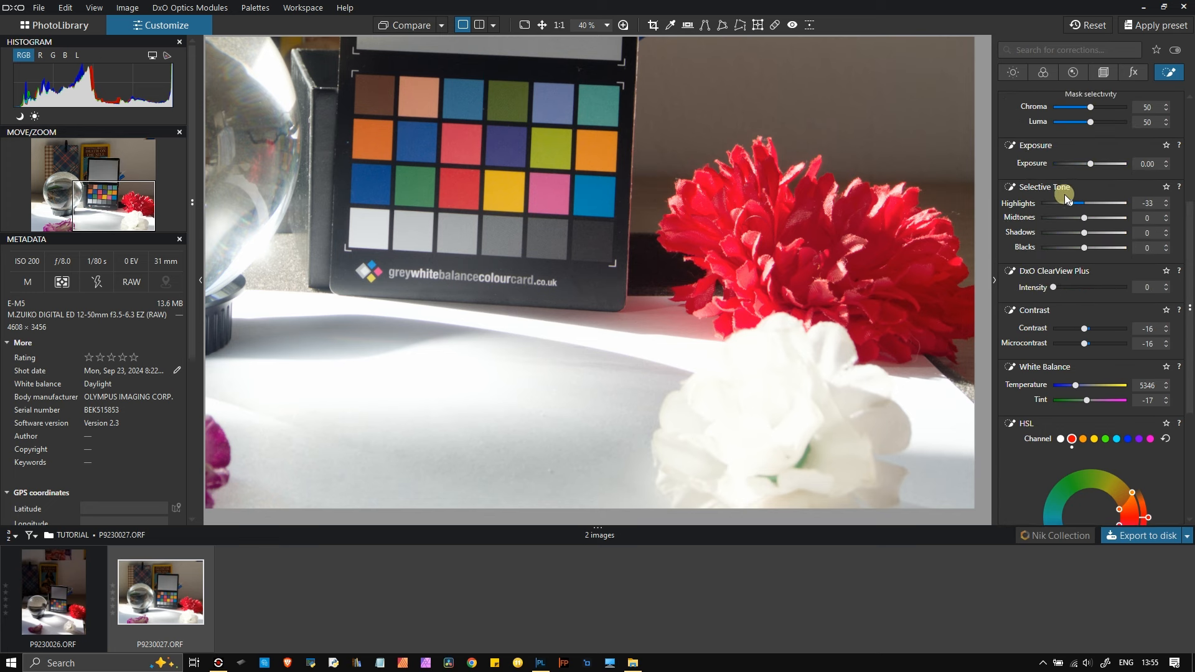
{"action": "scroll", "coordinate": [1073, 146], "scroll_direction": "up", "scroll_amount": 1}
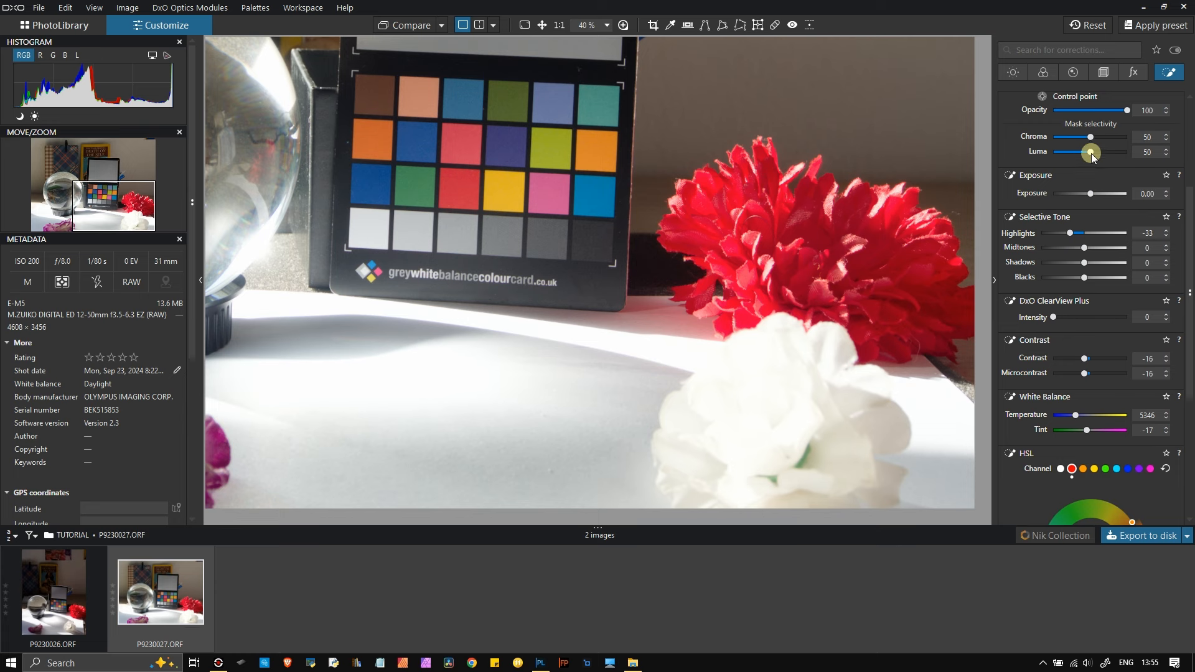
{"action": "left_click_drag", "start_coordinate": [1092, 155], "coordinate": [1065, 161]}
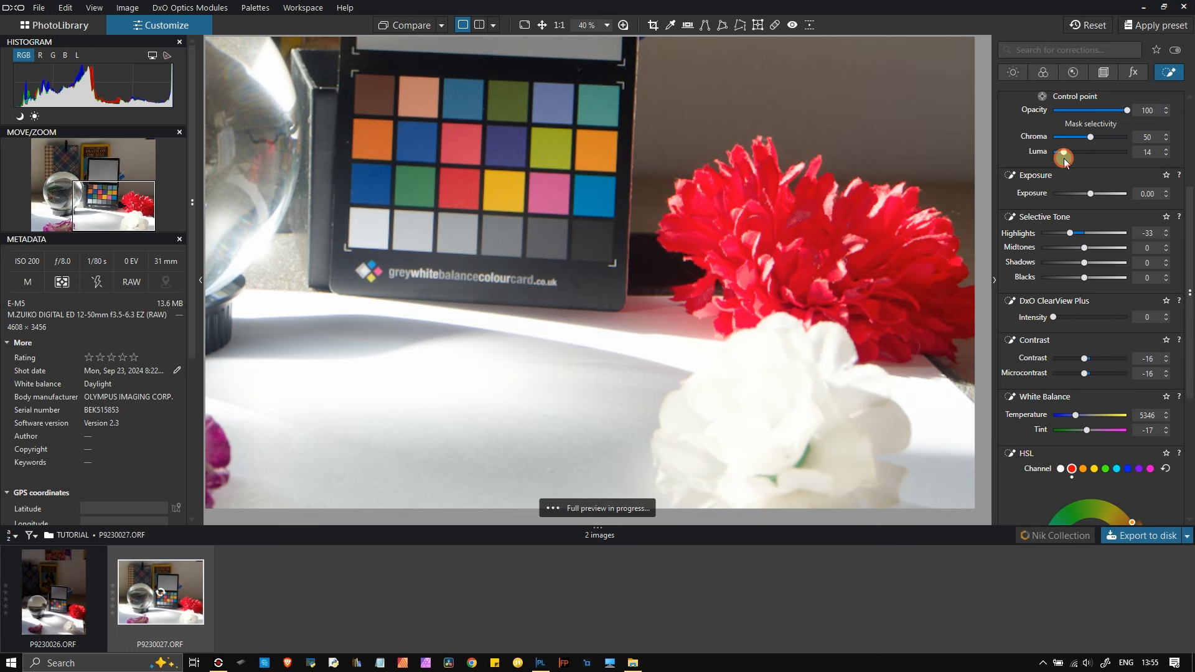
{"action": "left_click", "coordinate": [935, 78]}
{"action": "left_click", "coordinate": [928, 100]}
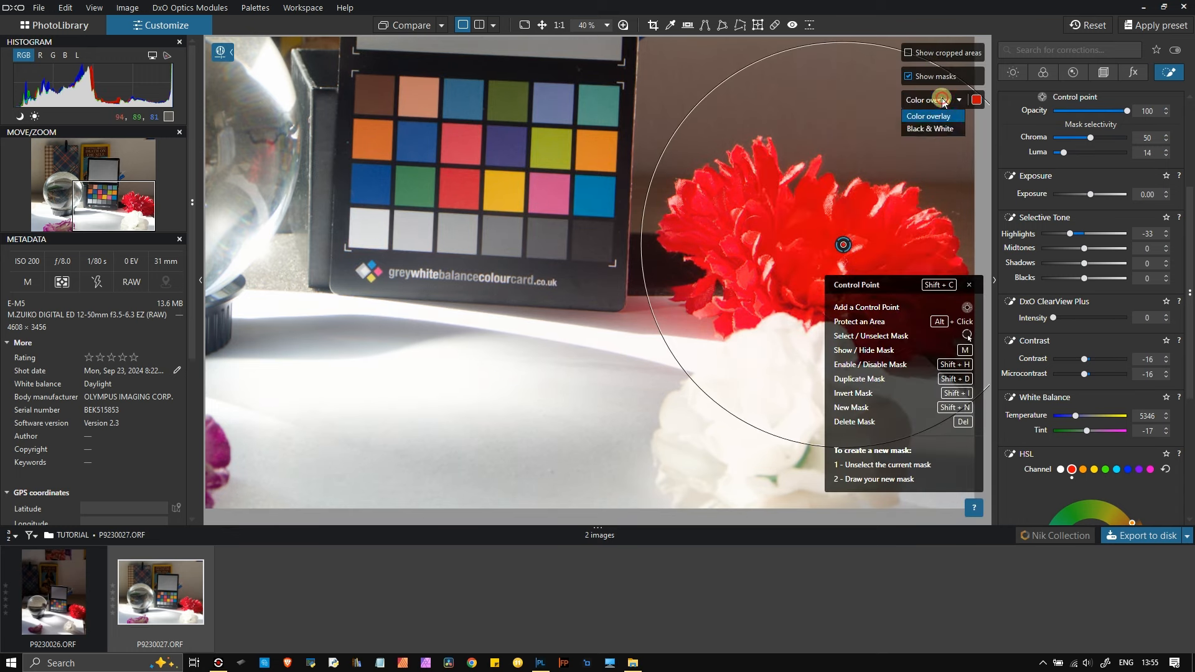
{"action": "left_click", "coordinate": [932, 129]}
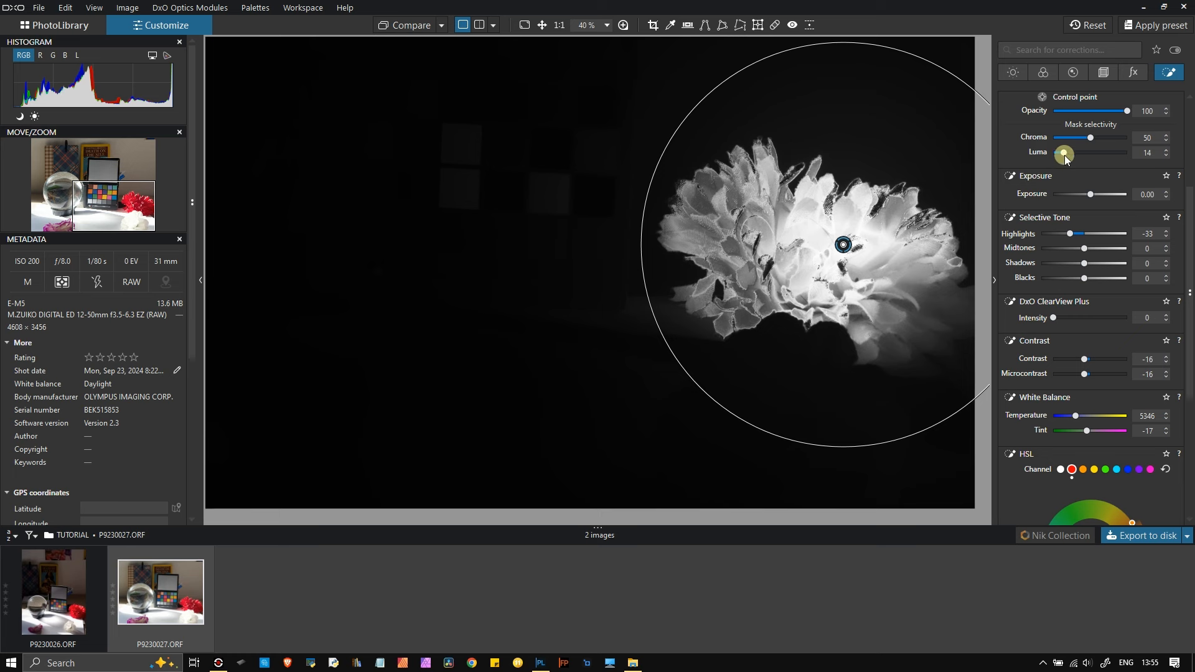
- Set the control point mask's Chroma selectivity to 57 and restore its Luma selectivity to 50
{"action": "mouse_move", "coordinate": [1064, 155]}
{"action": "left_mouse_down"}
{"action": "mouse_move", "coordinate": [1098, 161]}
{"action": "mouse_move", "coordinate": [1069, 141]}
{"action": "mouse_move", "coordinate": [1096, 147]}
{"action": "left_mouse_up"}
{"action": "double_click", "coordinate": [1099, 162]}
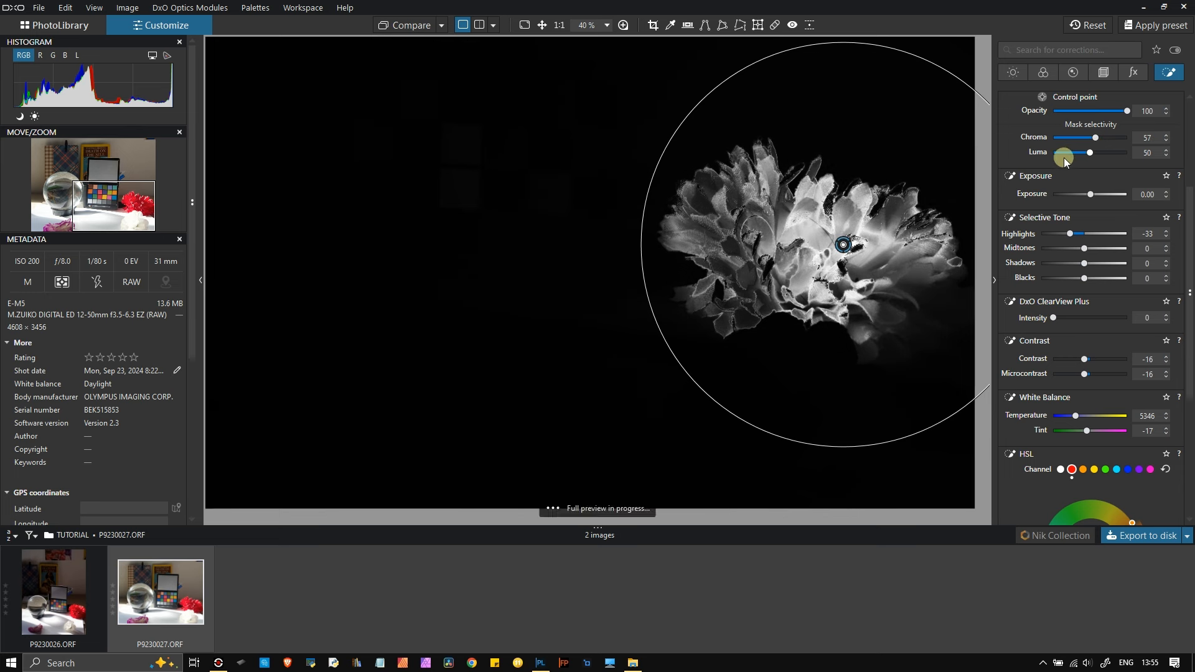
{"action": "scroll", "coordinate": [1019, 132], "scroll_direction": "up", "scroll_amount": 3}
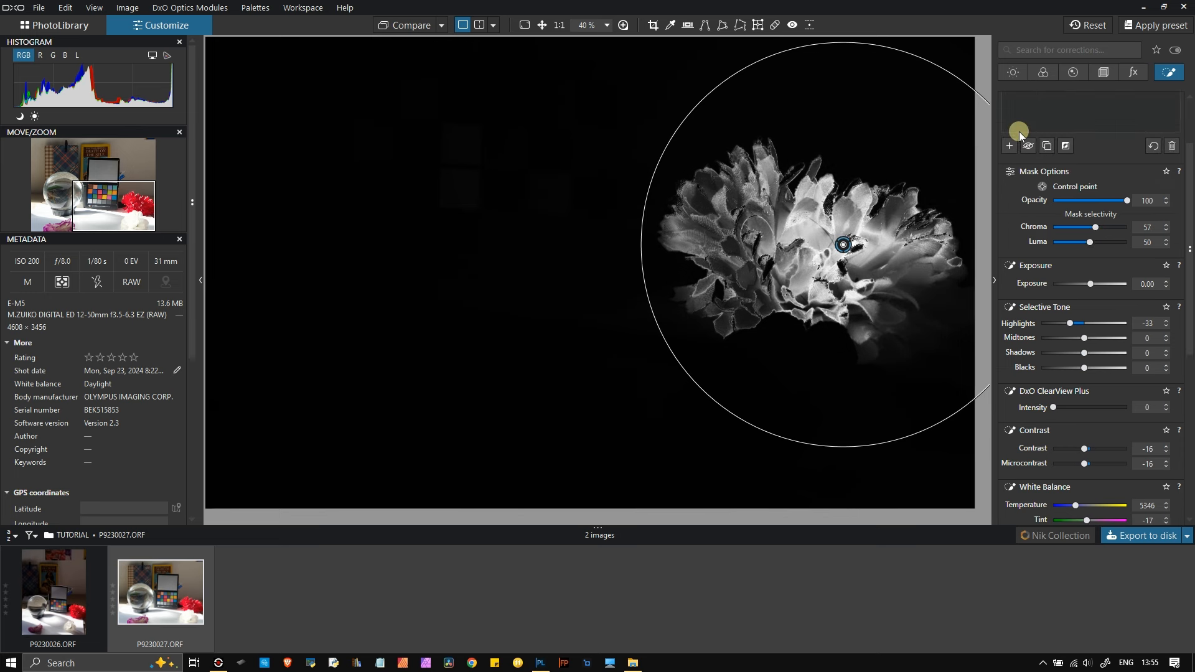
- Raise the control point's Selective Tone Midtones to 16 and hide the mask display
{"action": "scroll", "coordinate": [1044, 341], "scroll_direction": "down", "scroll_amount": 4}
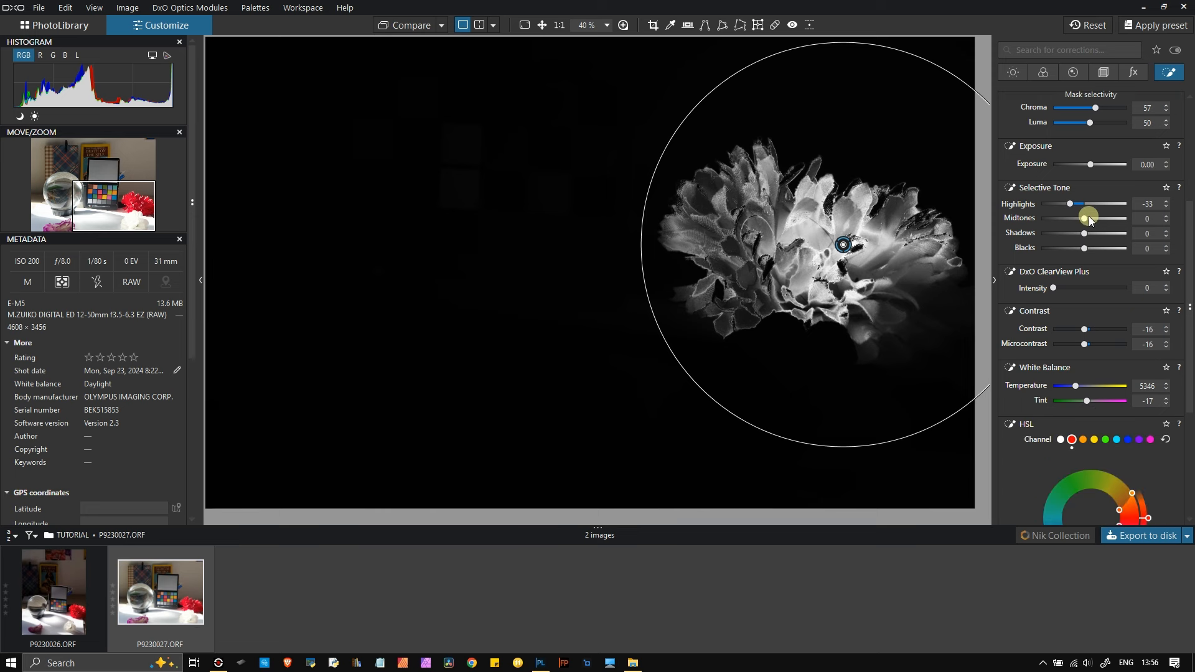
{"action": "left_click_drag", "start_coordinate": [1086, 221], "coordinate": [1091, 222]}
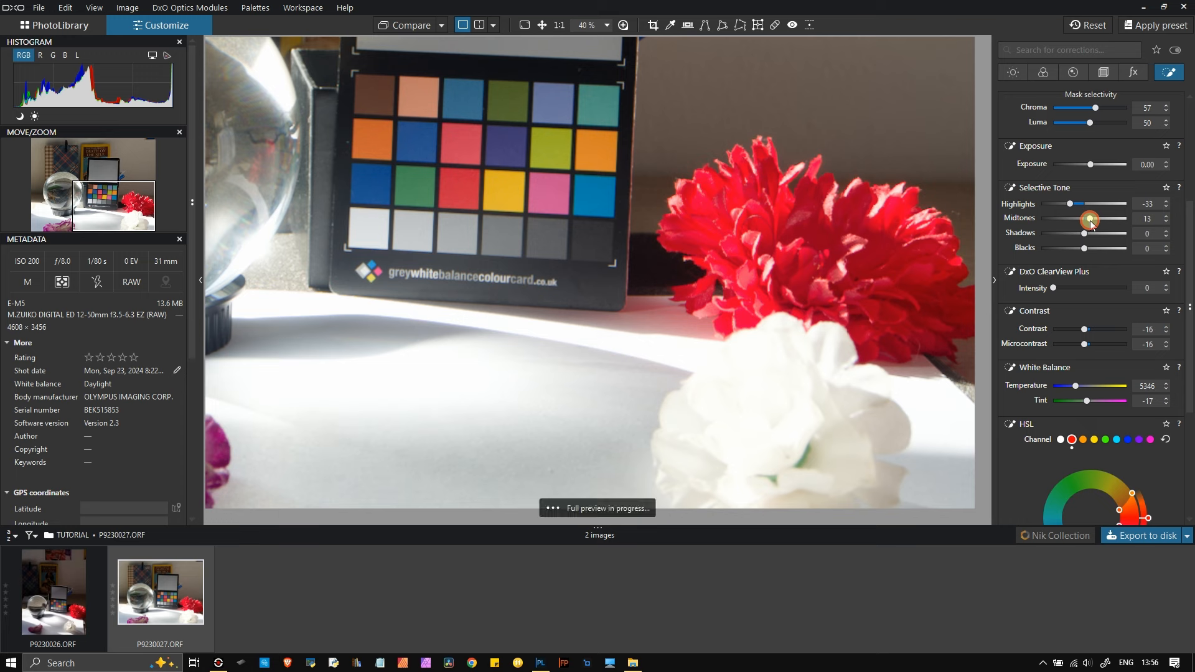
{"action": "left_click_drag", "start_coordinate": [1091, 222], "coordinate": [1091, 221]}
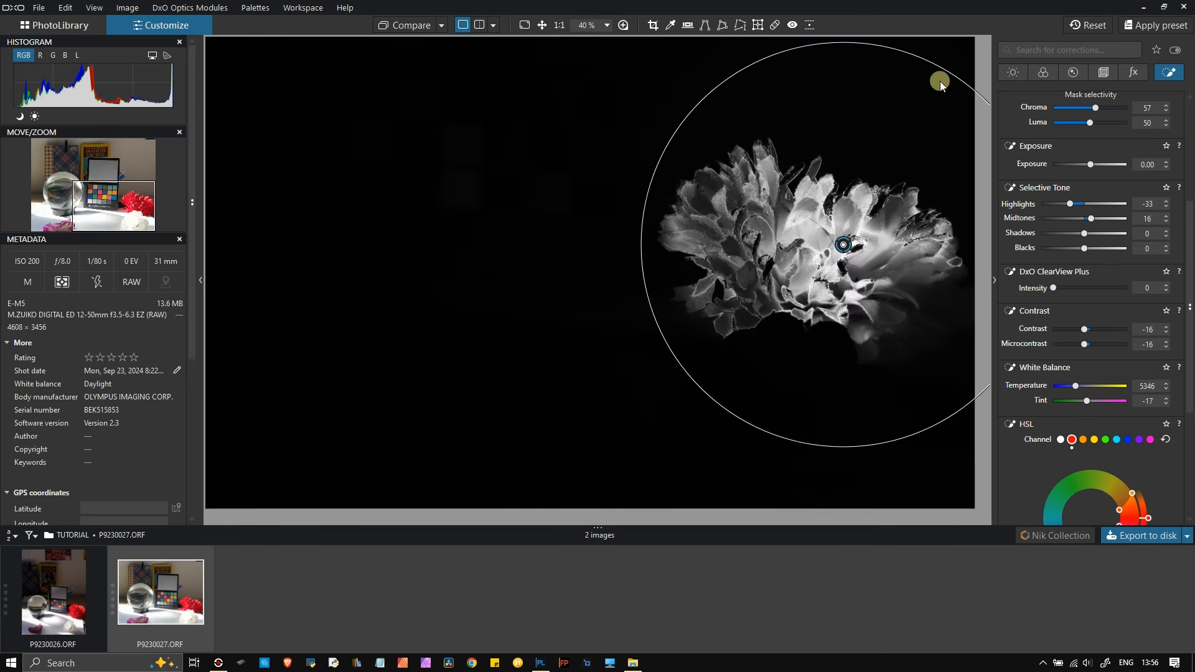
{"action": "left_click", "coordinate": [909, 77]}
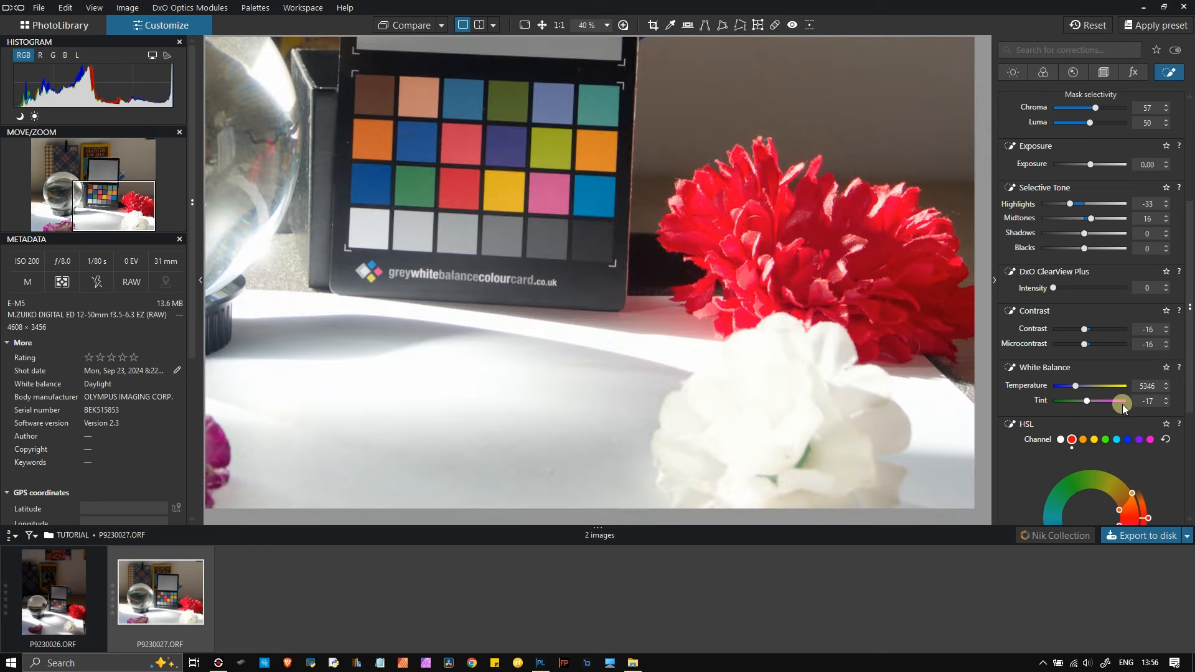
- Reset the control point's HSL adjustments and turn on the monitor gamut warning
{"action": "scroll", "coordinate": [1088, 397], "scroll_direction": "down", "scroll_amount": 3}
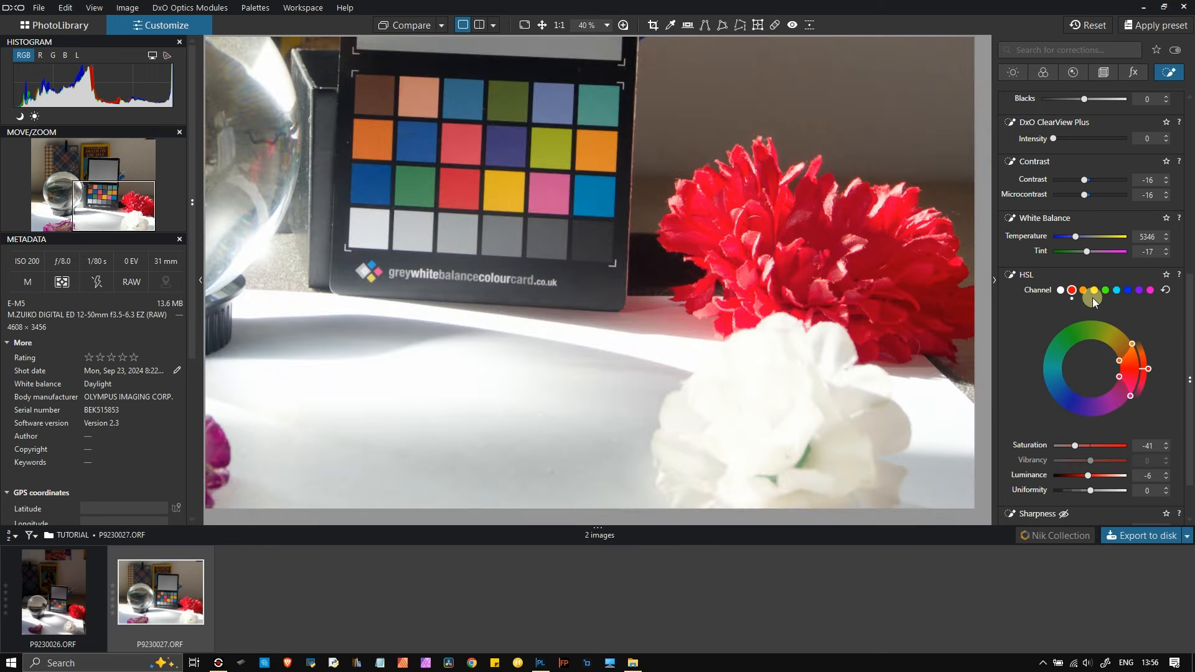
{"action": "left_click", "coordinate": [1166, 290]}
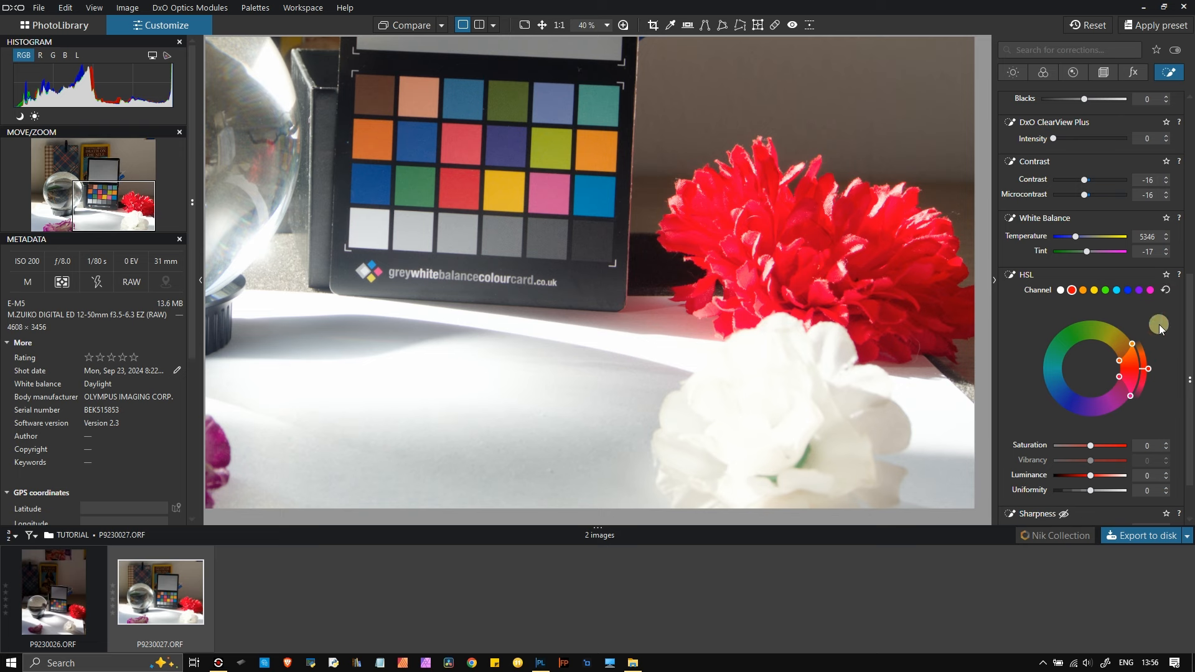
{"action": "scroll", "coordinate": [1138, 359], "scroll_direction": "up", "scroll_amount": 3}
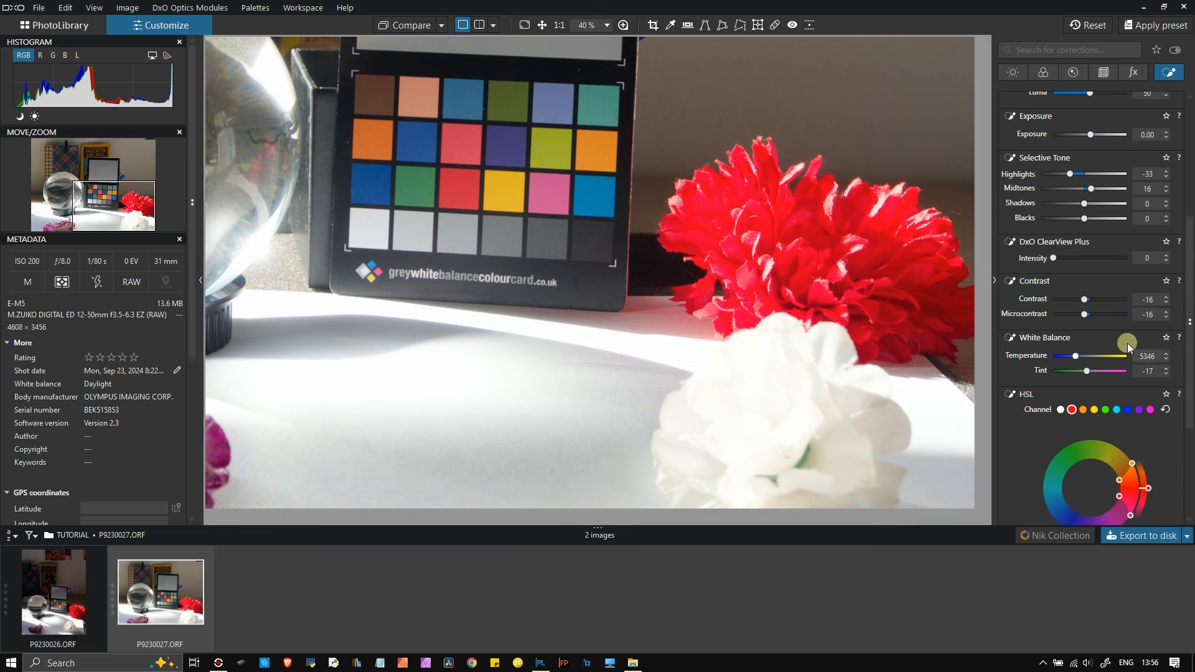
{"action": "left_click", "coordinate": [158, 55]}
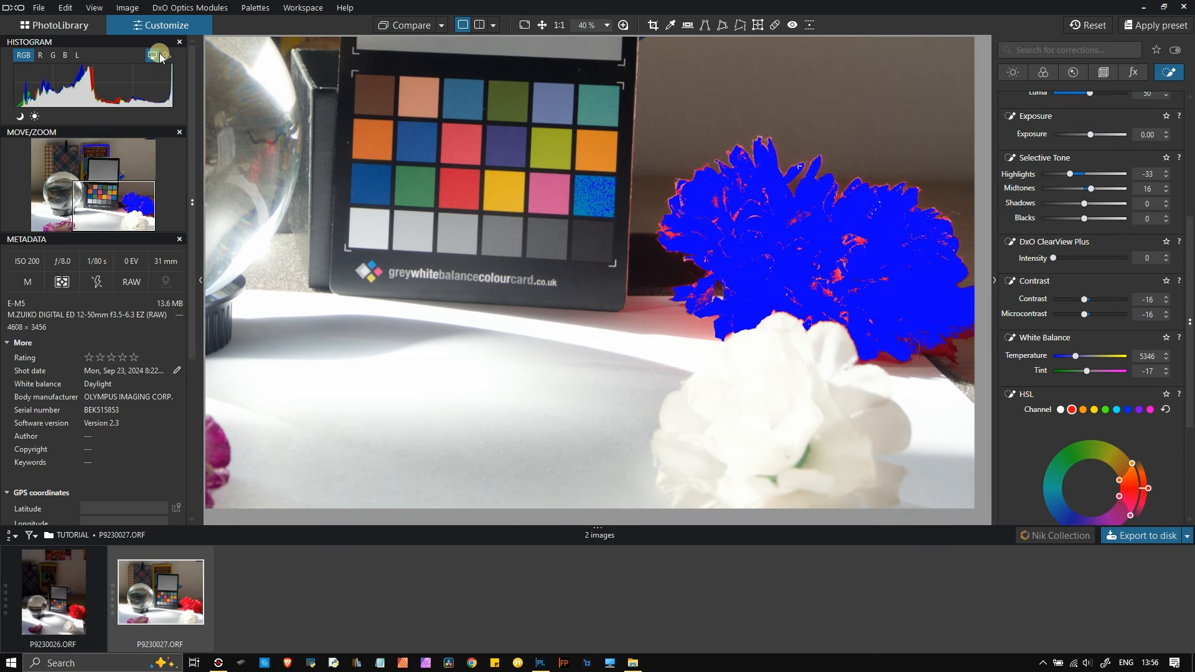
- Turn off the monitor gamut warning on the photo
{"action": "left_click", "coordinate": [159, 56]}
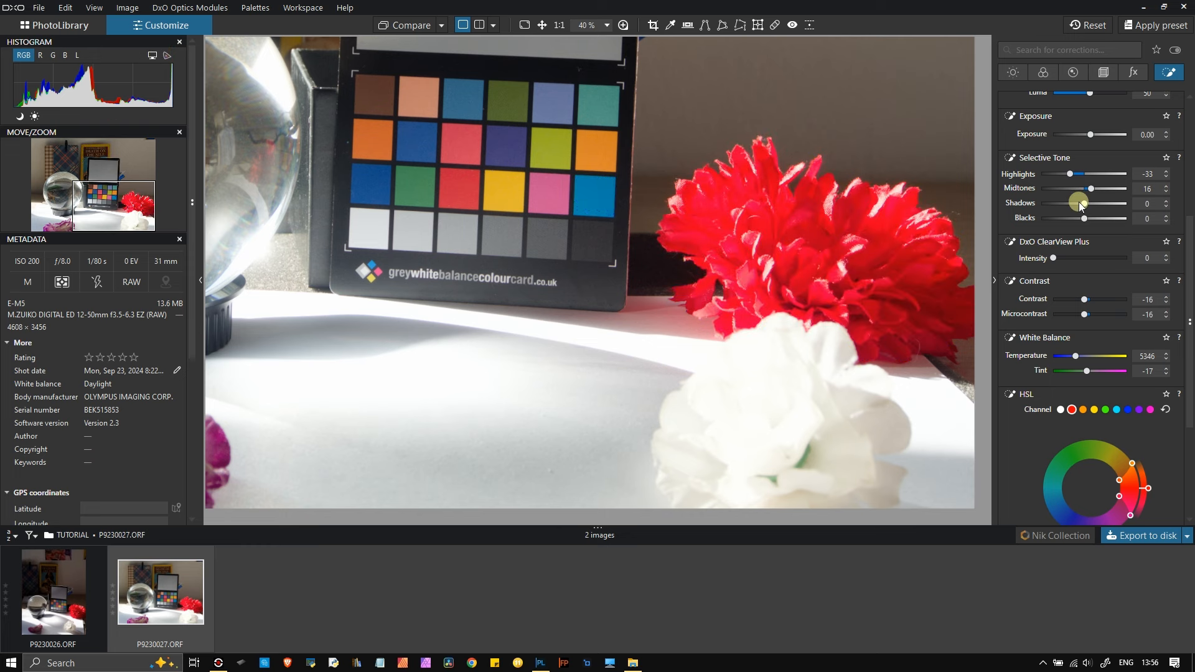
{"action": "scroll", "coordinate": [1100, 234], "scroll_direction": "up", "scroll_amount": 3}
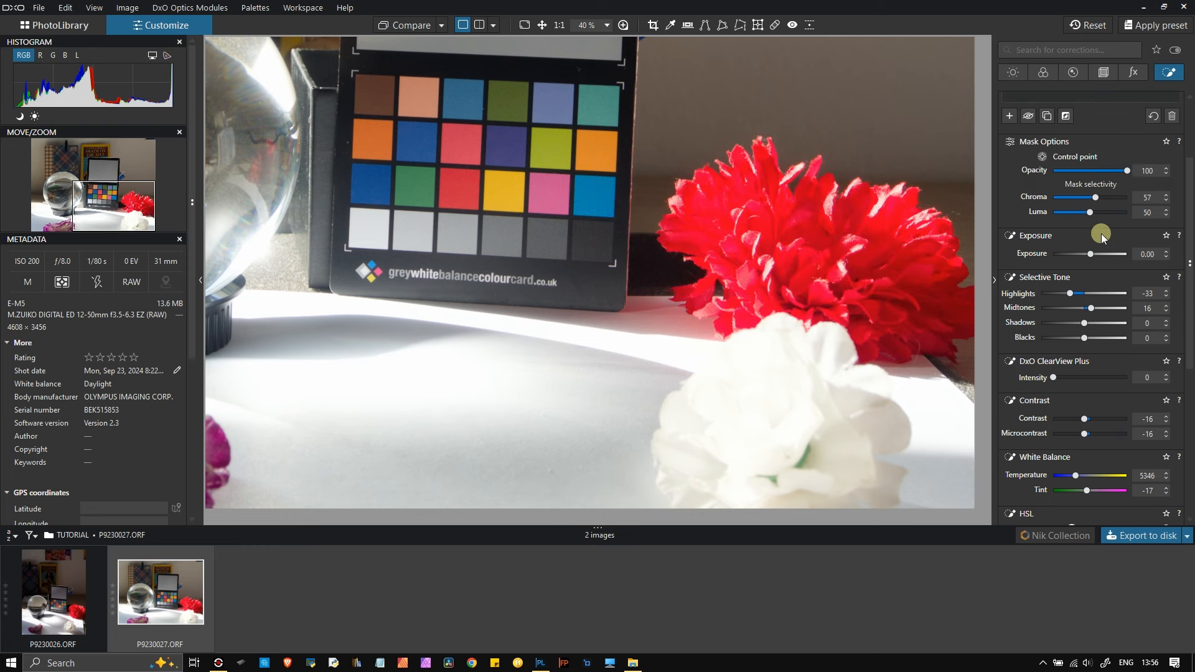
{"action": "scroll", "coordinate": [1100, 233], "scroll_direction": "up", "scroll_amount": 2}
{"action": "scroll", "coordinate": [1100, 234], "scroll_direction": "down", "scroll_amount": 8}
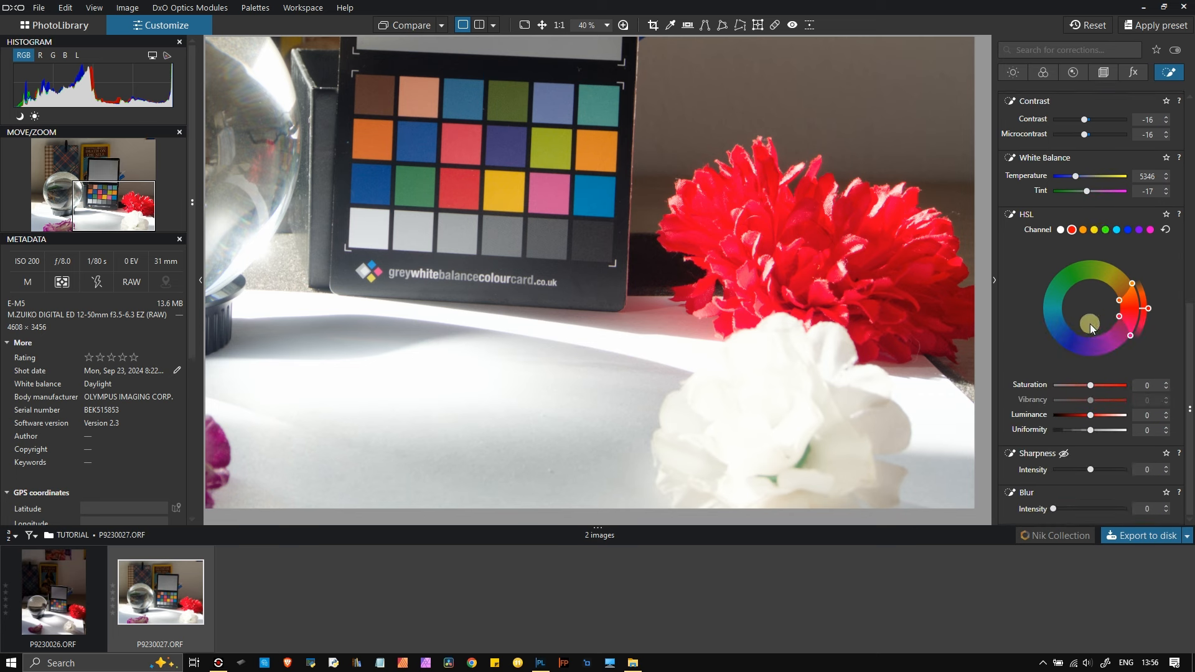
- Set the control point's red HSL Saturation to -53 and widen the red hue range at both ends of the color wheel
{"action": "left_click", "coordinate": [1083, 230]}
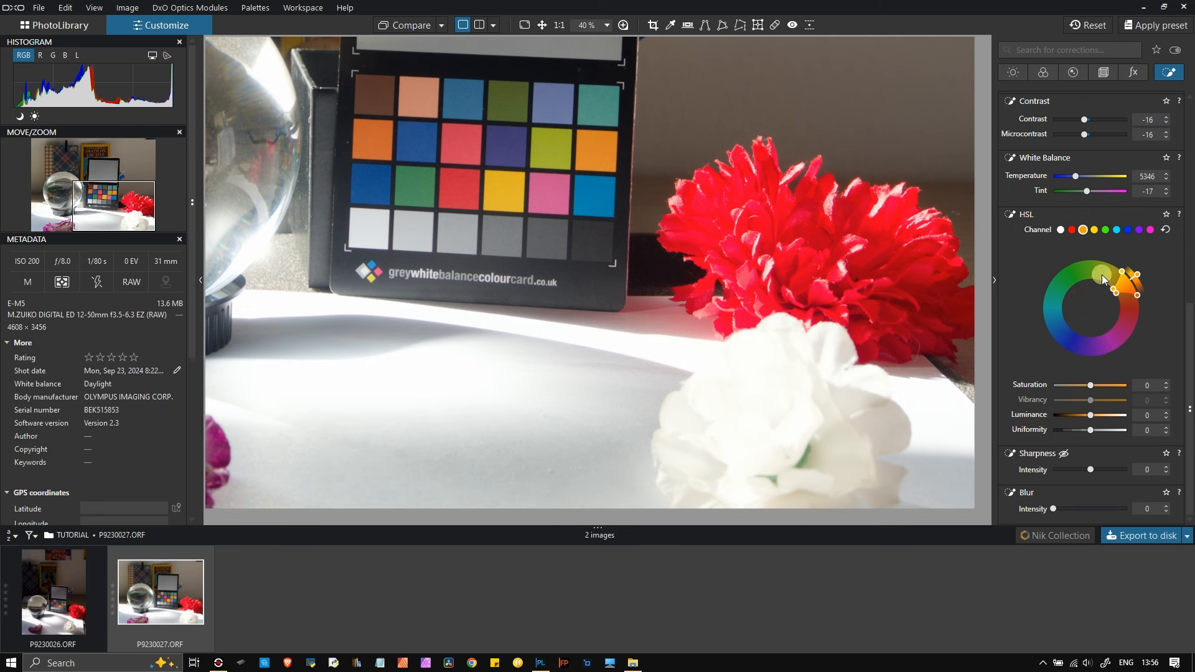
{"action": "left_click", "coordinate": [1072, 229]}
{"action": "mouse_move", "coordinate": [1087, 388]}
{"action": "left_mouse_down"}
{"action": "mouse_move", "coordinate": [1061, 386]}
{"action": "mouse_move", "coordinate": [1072, 390]}
{"action": "left_mouse_up"}
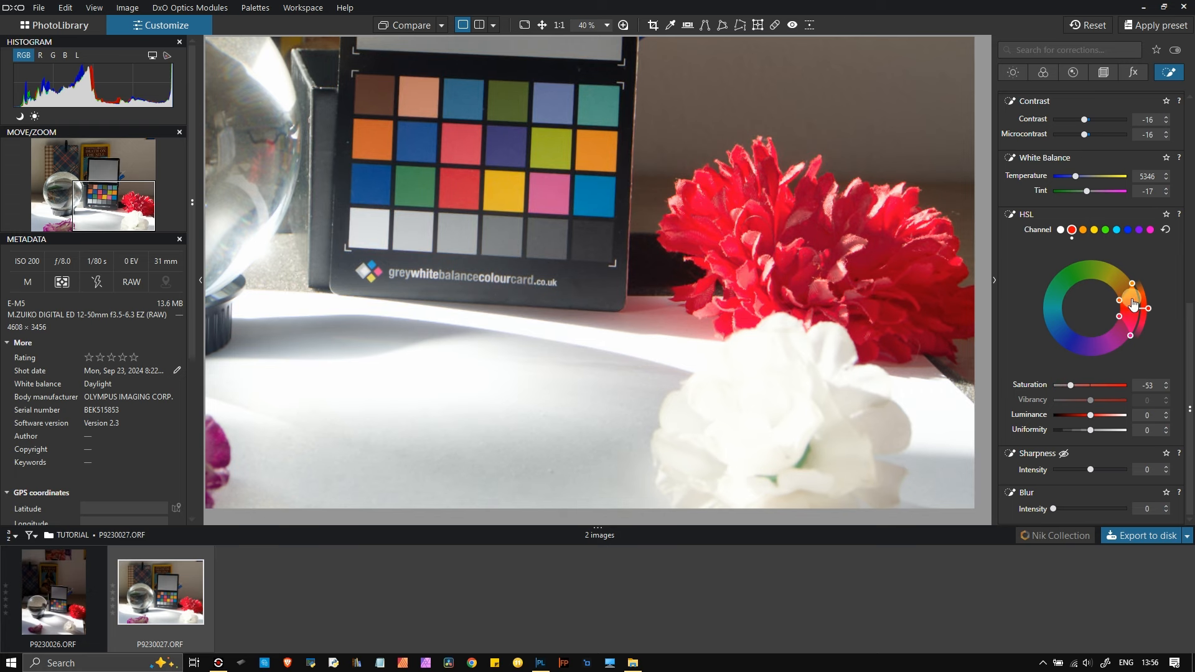
{"action": "left_click_drag", "start_coordinate": [1131, 340], "coordinate": [1124, 349]}
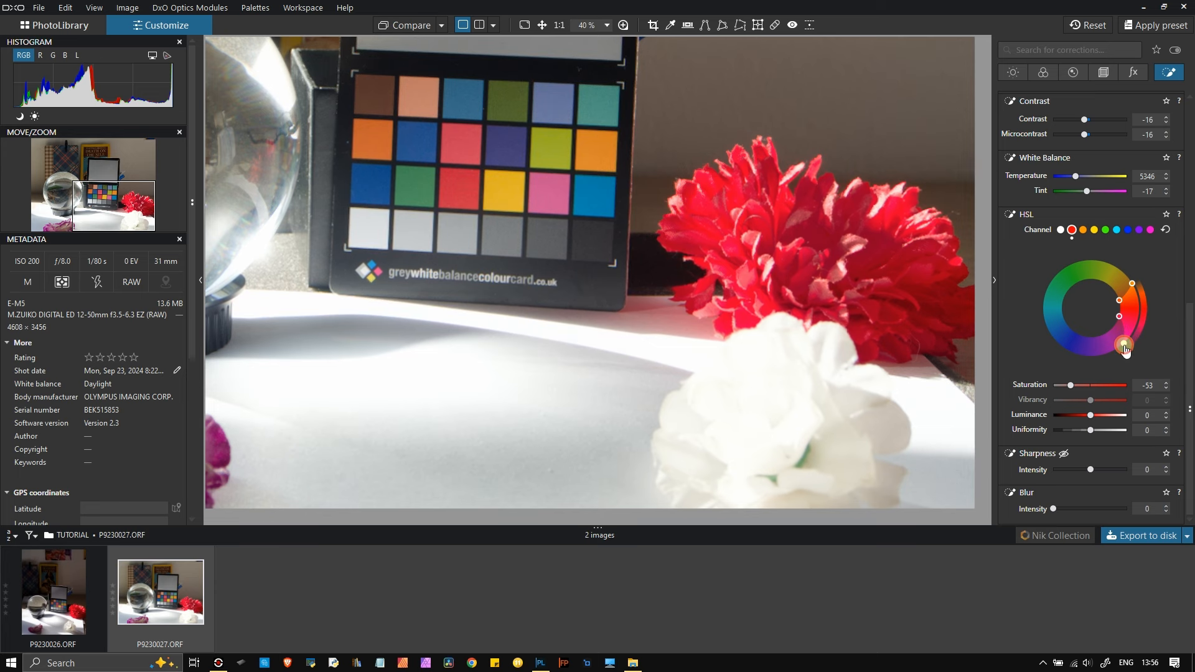
{"action": "left_click_drag", "start_coordinate": [1132, 284], "coordinate": [1119, 271]}
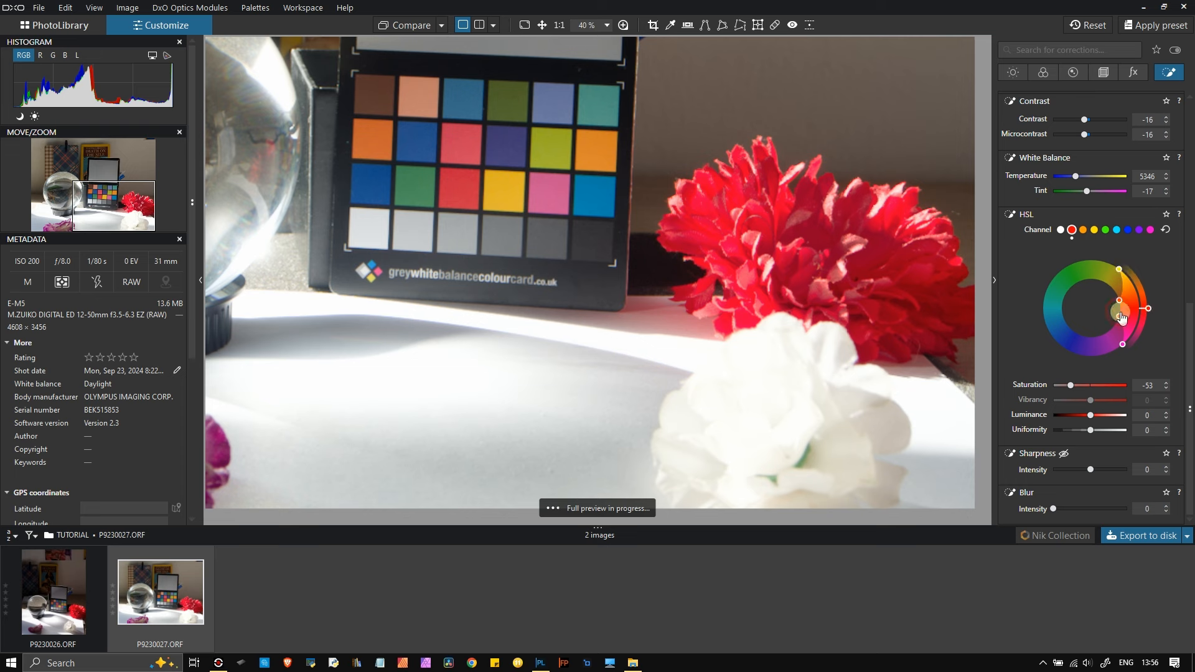
- Set the control point's red HSL Luminance to -8 and its Selective Tone Blacks to 33
{"action": "left_click_drag", "start_coordinate": [1090, 419], "coordinate": [1099, 421]}
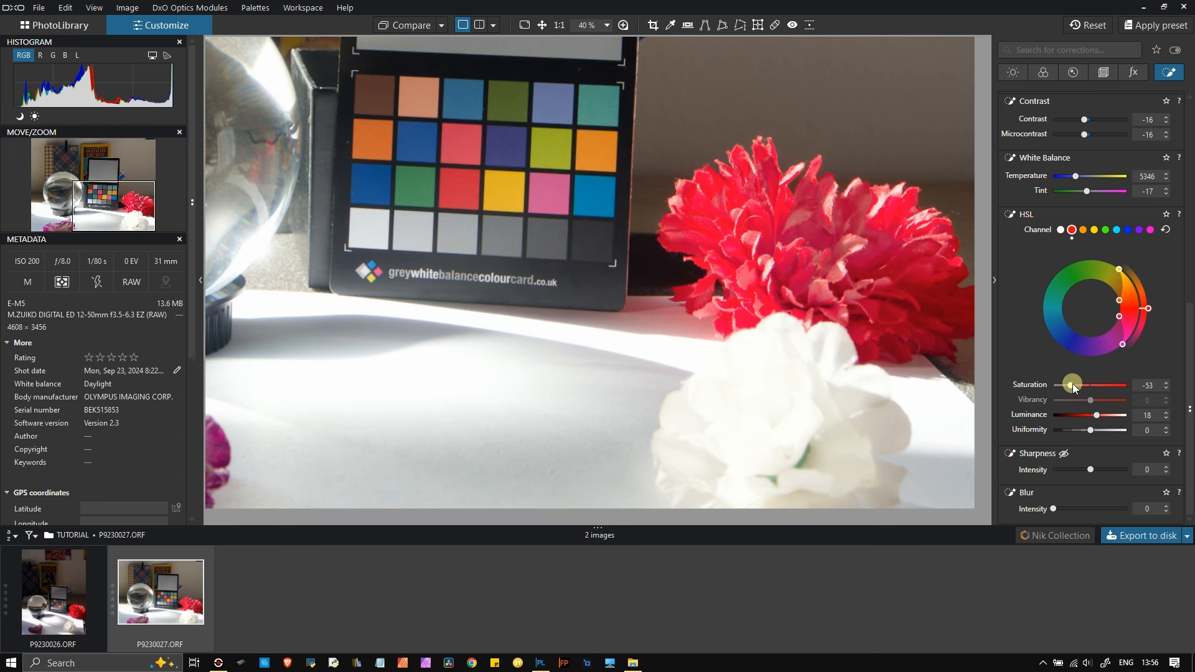
{"action": "left_click_drag", "start_coordinate": [1096, 420], "coordinate": [1089, 419]}
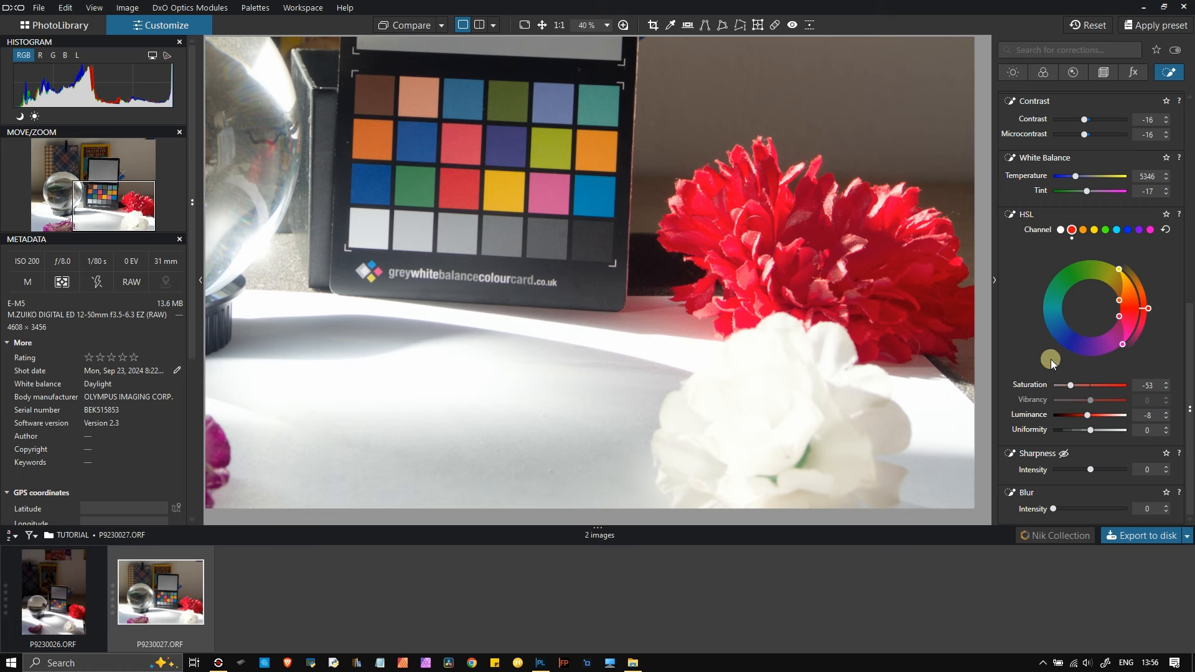
{"action": "scroll", "coordinate": [1066, 305], "scroll_direction": "up", "scroll_amount": 2}
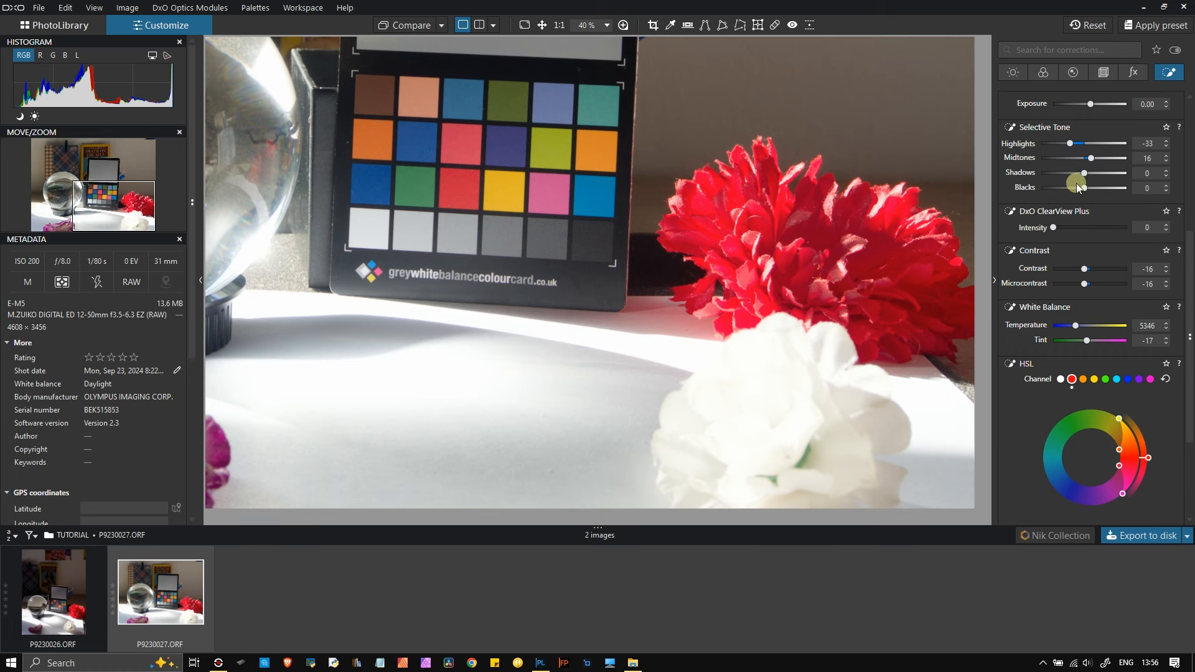
{"action": "left_click_drag", "start_coordinate": [1084, 189], "coordinate": [1087, 163]}
- Delete the control point mask from the local adjustments
{"action": "scroll", "coordinate": [1066, 142], "scroll_direction": "up", "scroll_amount": 4}
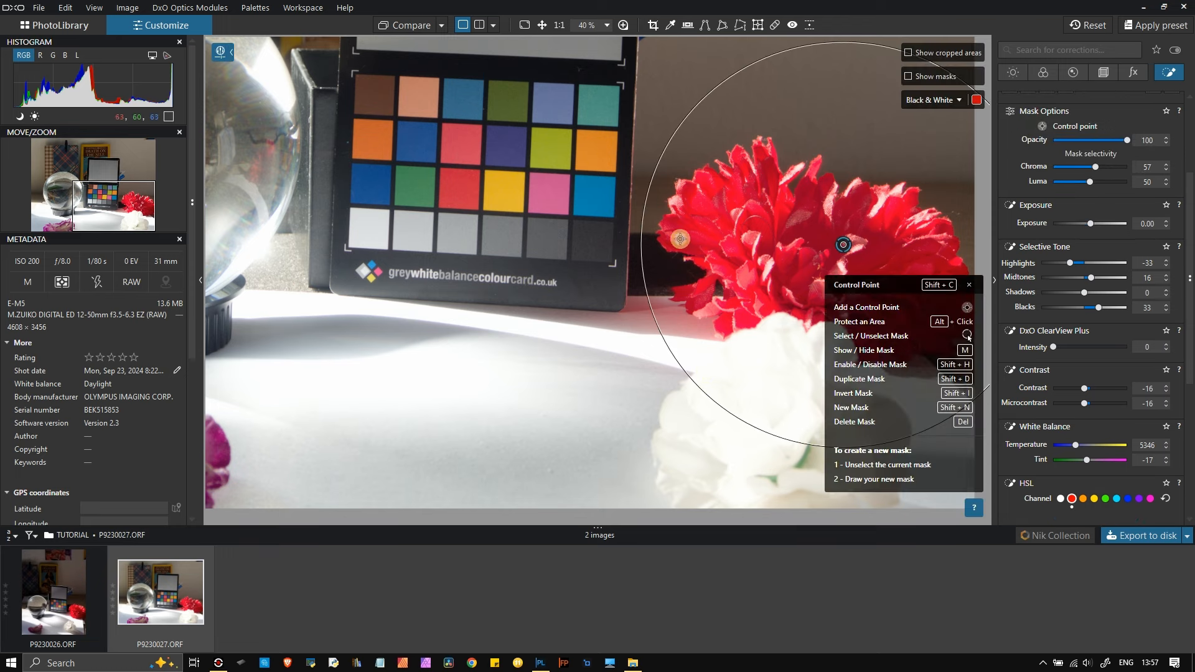
{"action": "scroll", "coordinate": [1070, 163], "scroll_direction": "up", "scroll_amount": 5}
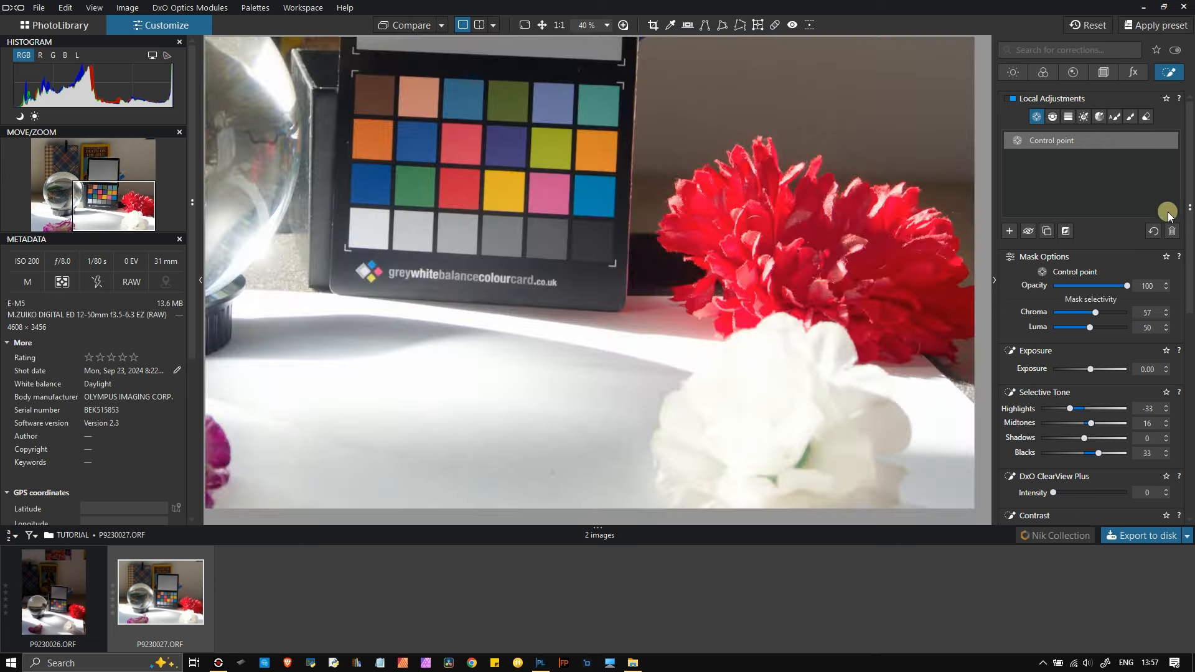
{"action": "left_click", "coordinate": [1171, 230]}
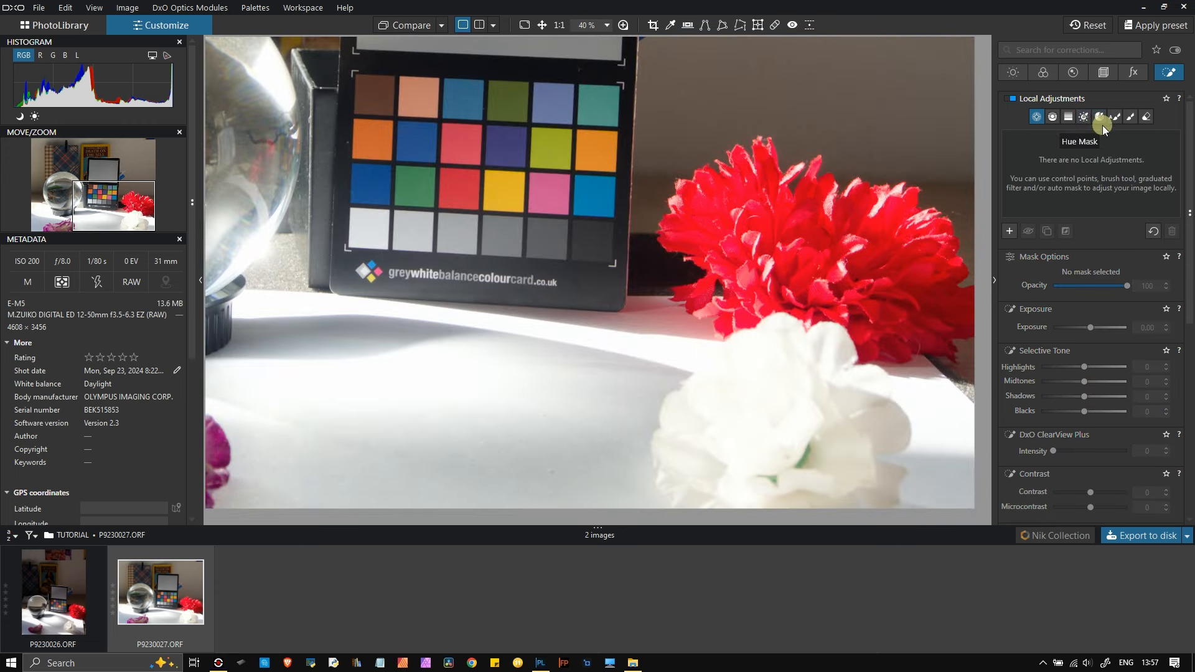
- Create a hue mask by sampling the red flower and fit the whole photo in view
{"action": "left_click", "coordinate": [1096, 118]}
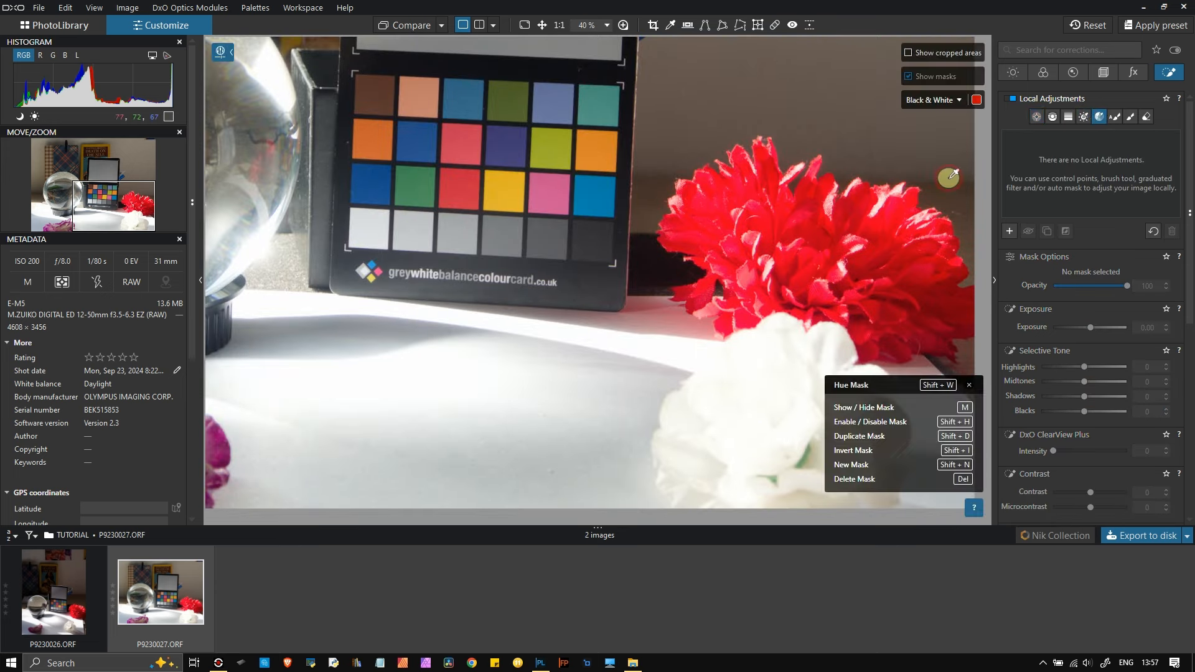
{"action": "left_click", "coordinate": [843, 209]}
{"action": "scroll", "coordinate": [720, 243], "scroll_direction": "down", "scroll_amount": 4}
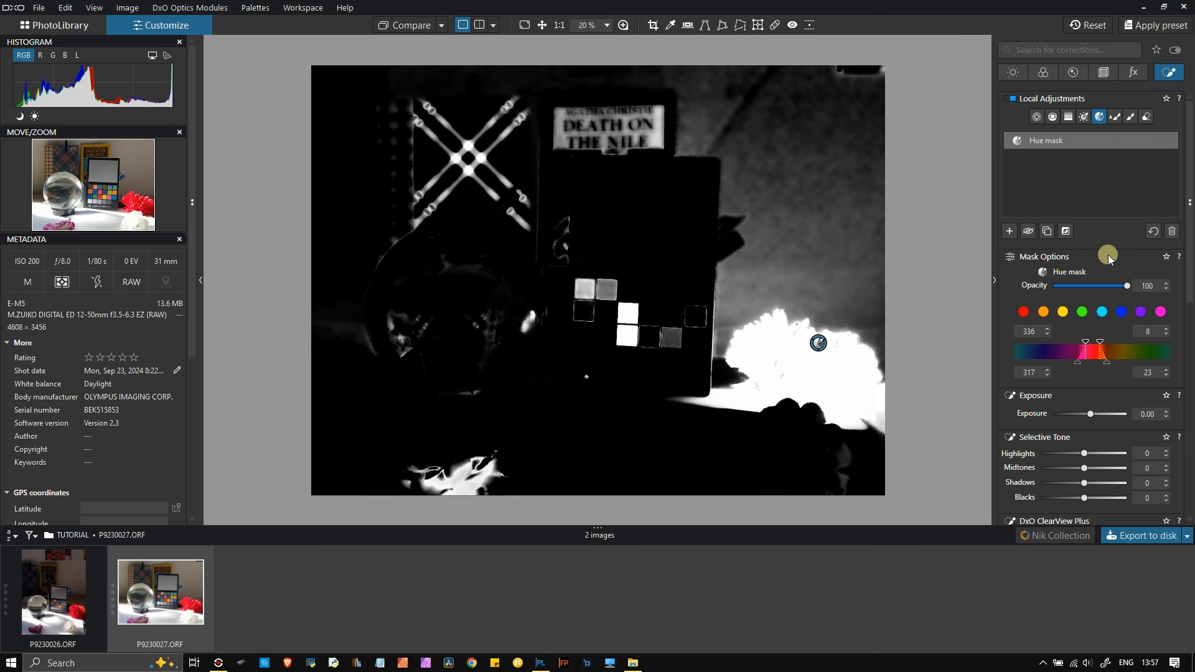
- Enlarge the Eraser and erase the hue mask over the books, glass sphere, pink flower and color card
{"action": "left_click", "coordinate": [1147, 115]}
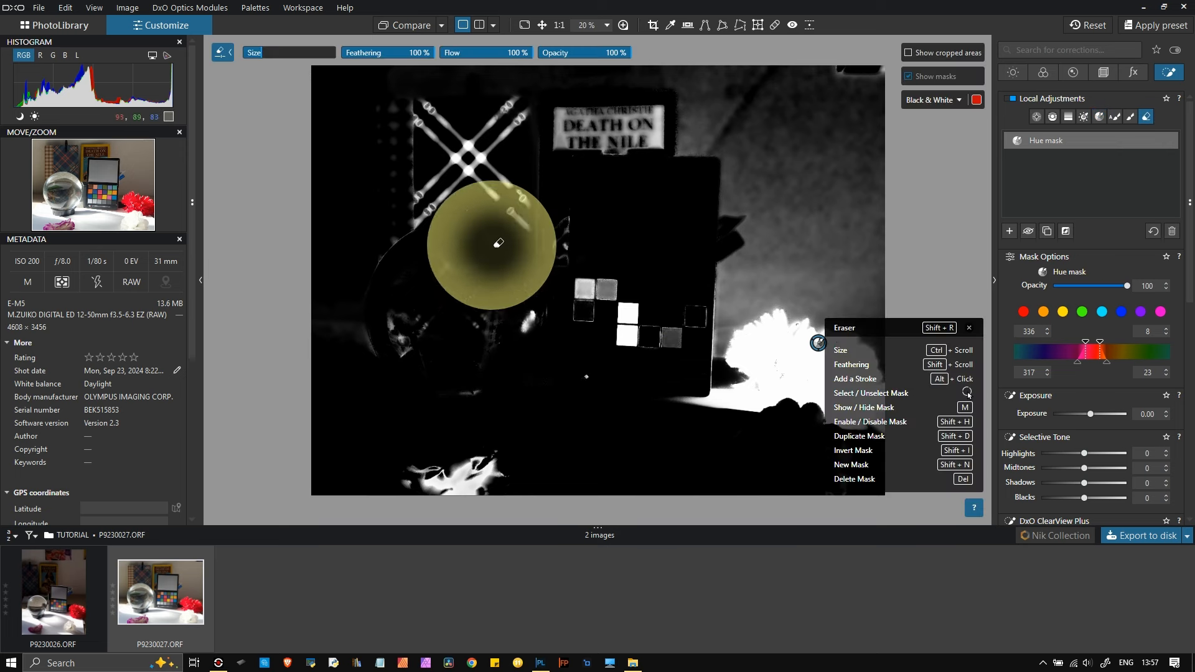
{"action": "left_click_drag", "start_coordinate": [279, 53], "coordinate": [310, 55]}
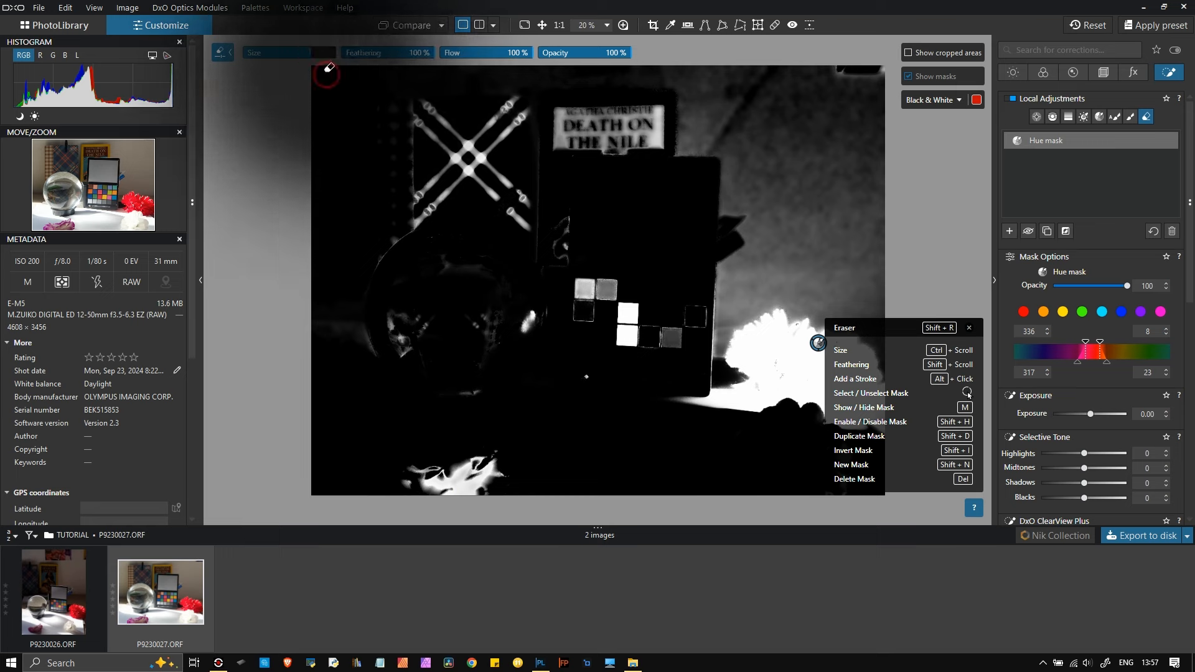
{"action": "mouse_move", "coordinate": [347, 232]}
{"action": "left_mouse_down"}
{"action": "mouse_move", "coordinate": [373, 355]}
{"action": "mouse_move", "coordinate": [376, 460]}
{"action": "mouse_move", "coordinate": [444, 418]}
{"action": "mouse_move", "coordinate": [490, 217]}
{"action": "mouse_move", "coordinate": [566, 94]}
{"action": "mouse_move", "coordinate": [618, 99]}
{"action": "mouse_move", "coordinate": [575, 247]}
{"action": "mouse_move", "coordinate": [568, 376]}
{"action": "left_mouse_up"}
- Switch the hue mask display to Color overlay and inspect which areas remain masked
{"action": "left_click", "coordinate": [908, 76]}
{"action": "left_click", "coordinate": [908, 77]}
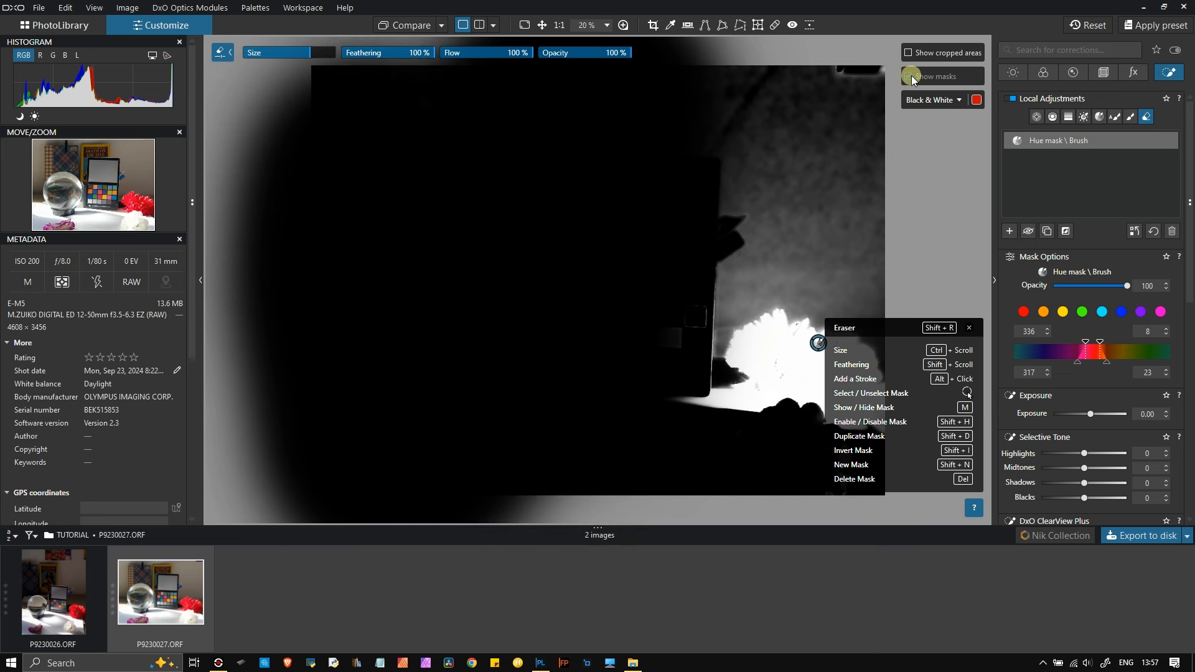
{"action": "left_click", "coordinate": [936, 100]}
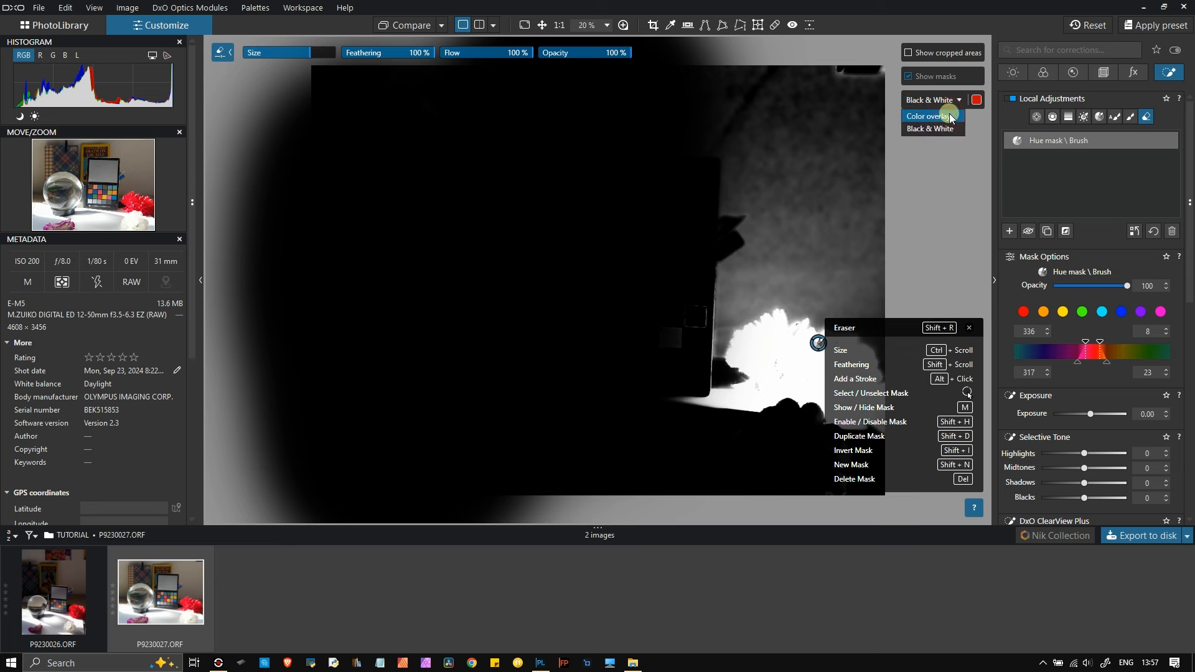
{"action": "left_click", "coordinate": [950, 116]}
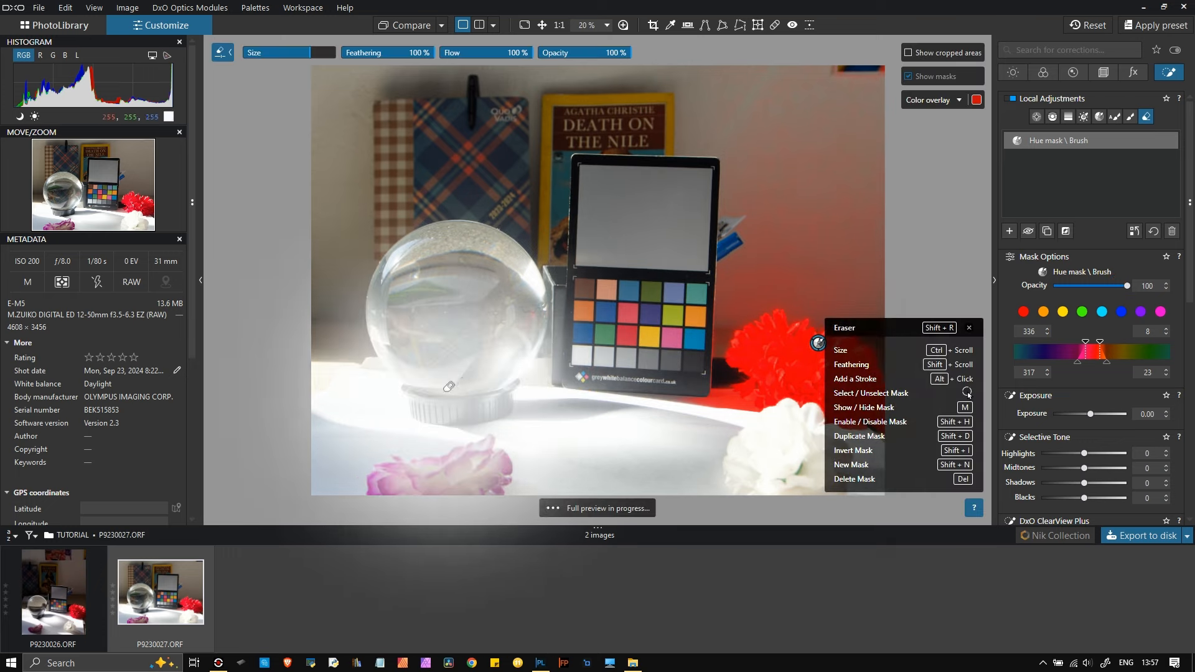
{"action": "scroll", "coordinate": [817, 343], "scroll_direction": "down", "scroll_amount": 1}
{"action": "scroll", "coordinate": [548, 358], "scroll_direction": "up", "scroll_amount": 3}
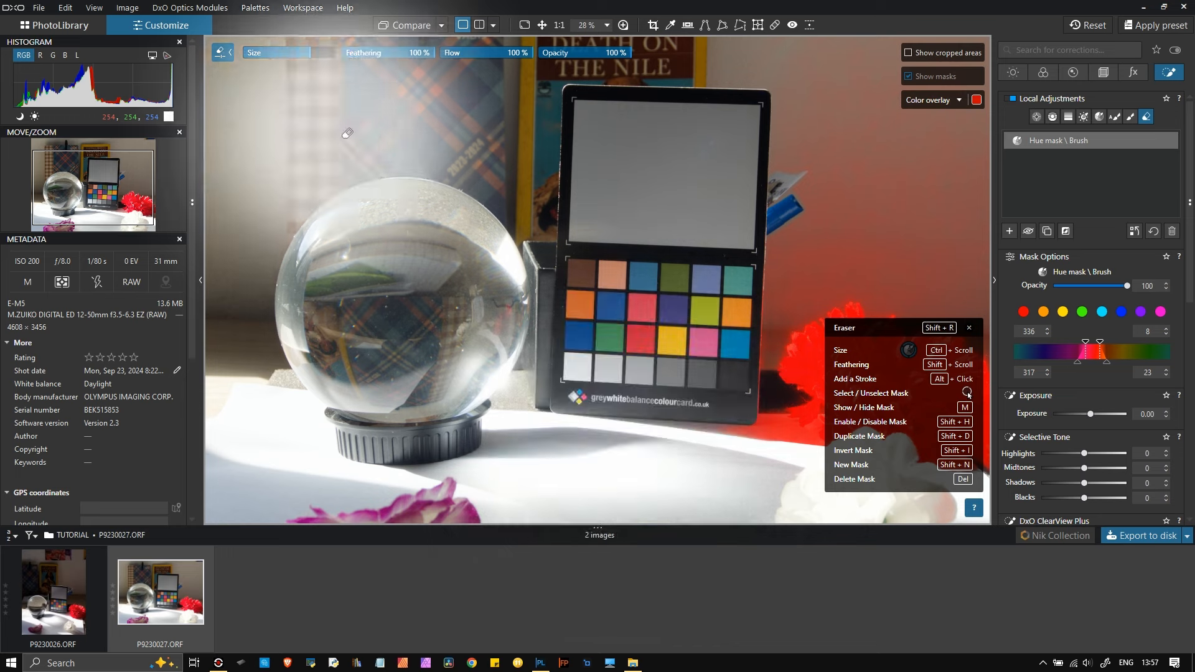
- Erase leftover hue mask below the color card in the Black & White display and return to Color overlay
{"action": "left_click", "coordinate": [951, 100]}
{"action": "left_click", "coordinate": [931, 128]}
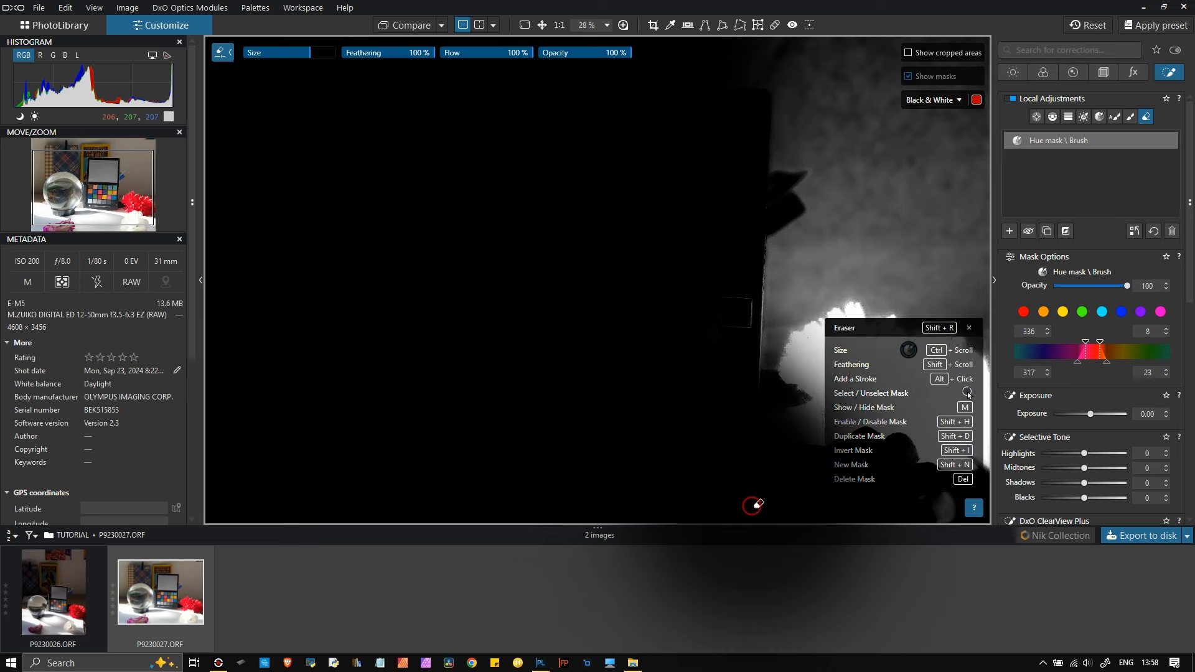
{"action": "scroll", "coordinate": [1089, 323], "scroll_direction": "down", "scroll_amount": 4}
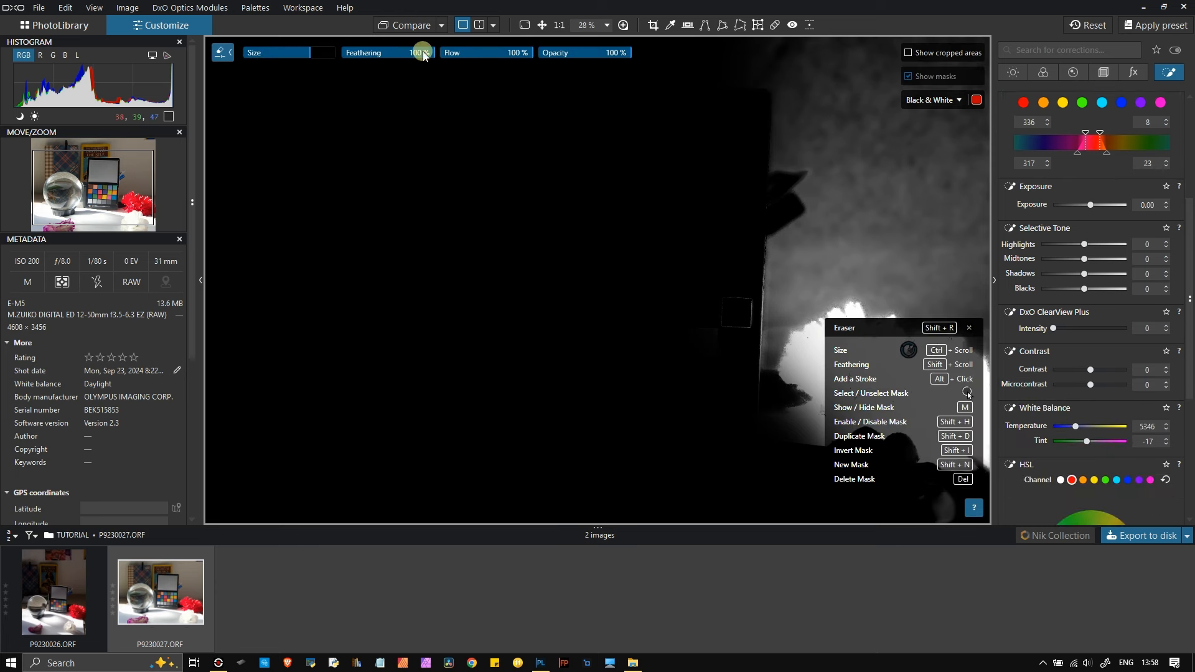
{"action": "left_click", "coordinate": [928, 98]}
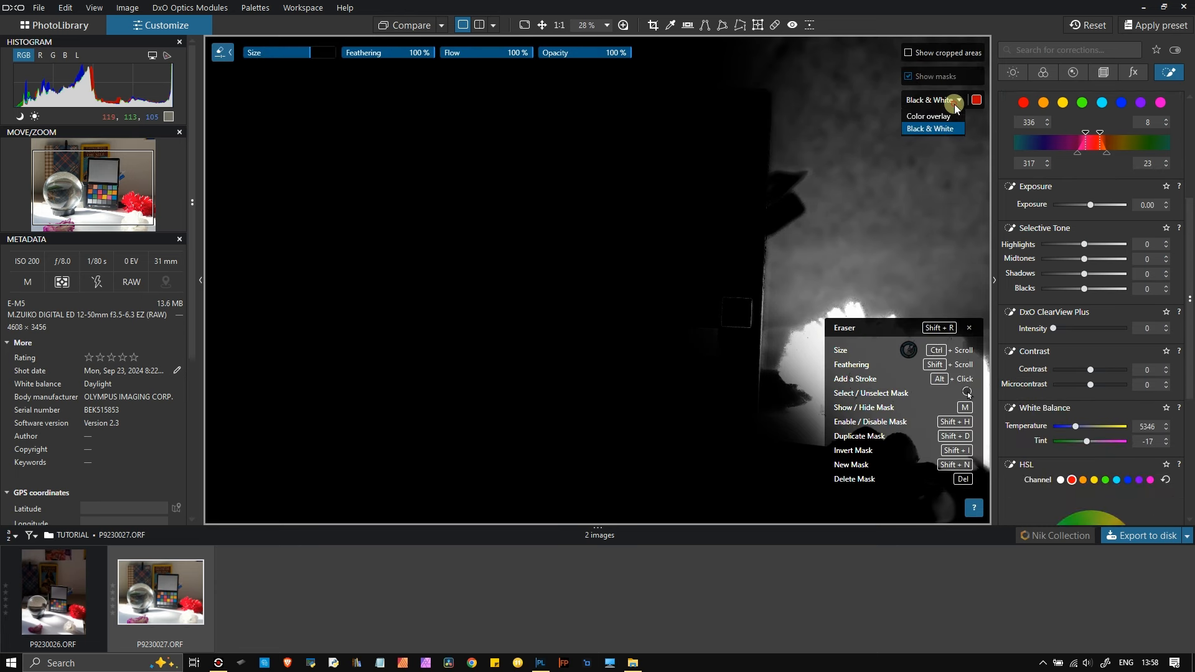
{"action": "left_click", "coordinate": [940, 114]}
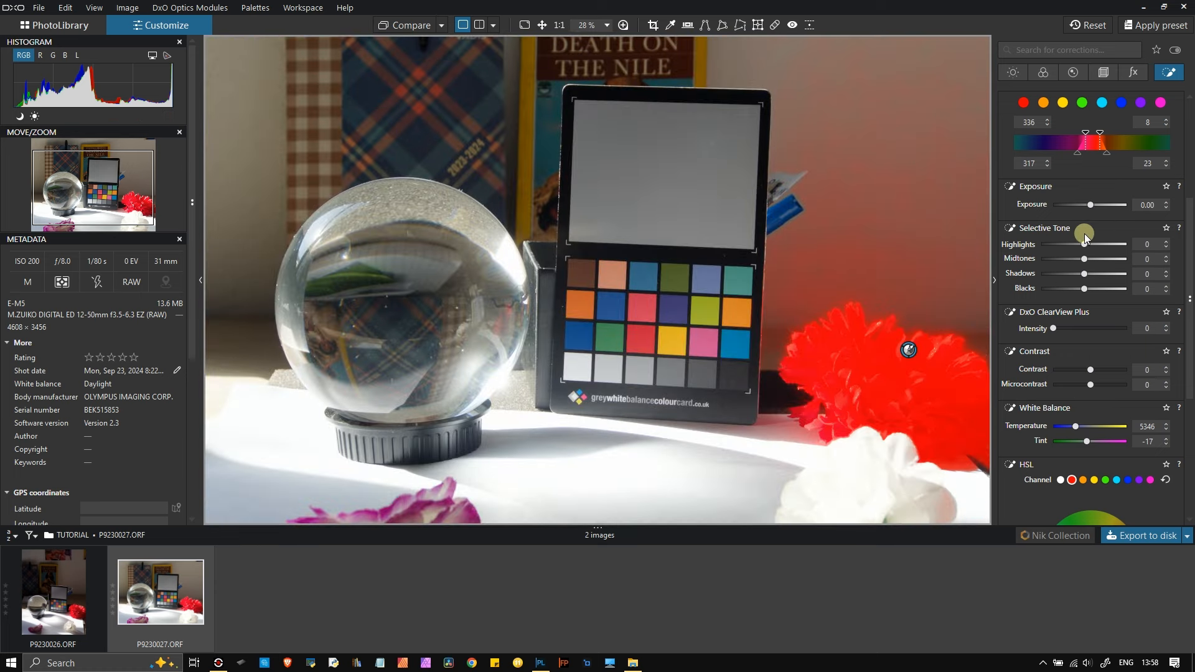
- Set the hue mask's Highlights to -68, and its red HSL Saturation to -36 and Luminance to 8
{"action": "left_click_drag", "start_coordinate": [1083, 244], "coordinate": [1065, 253]}
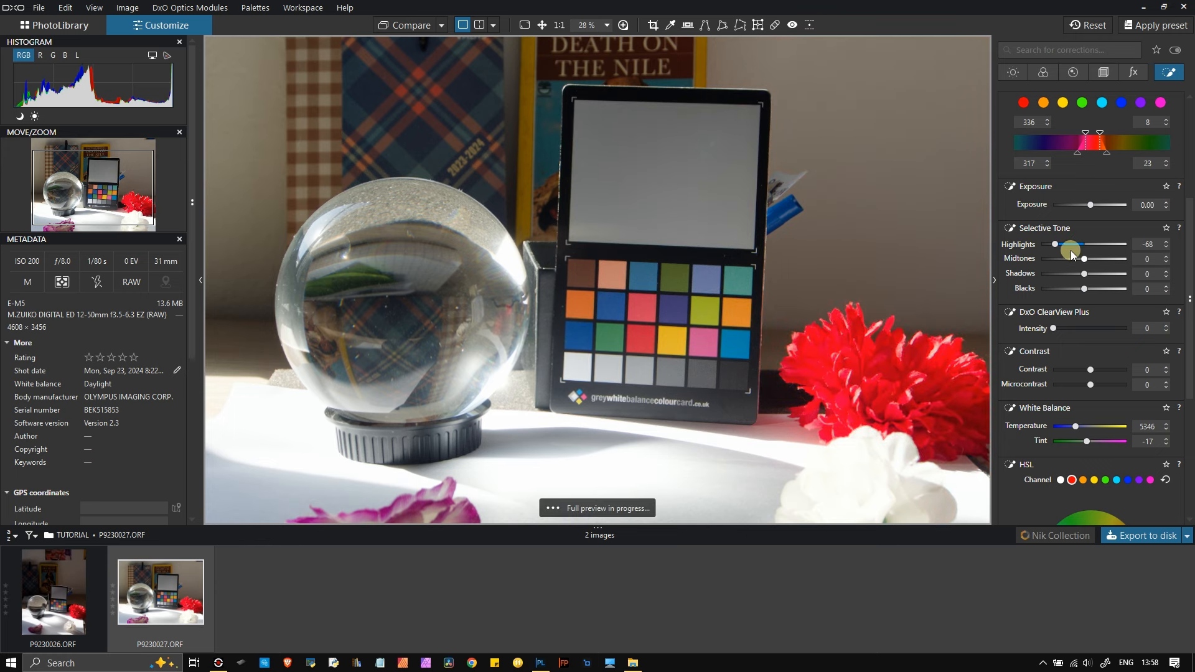
{"action": "scroll", "coordinate": [1072, 251], "scroll_direction": "down", "scroll_amount": 5}
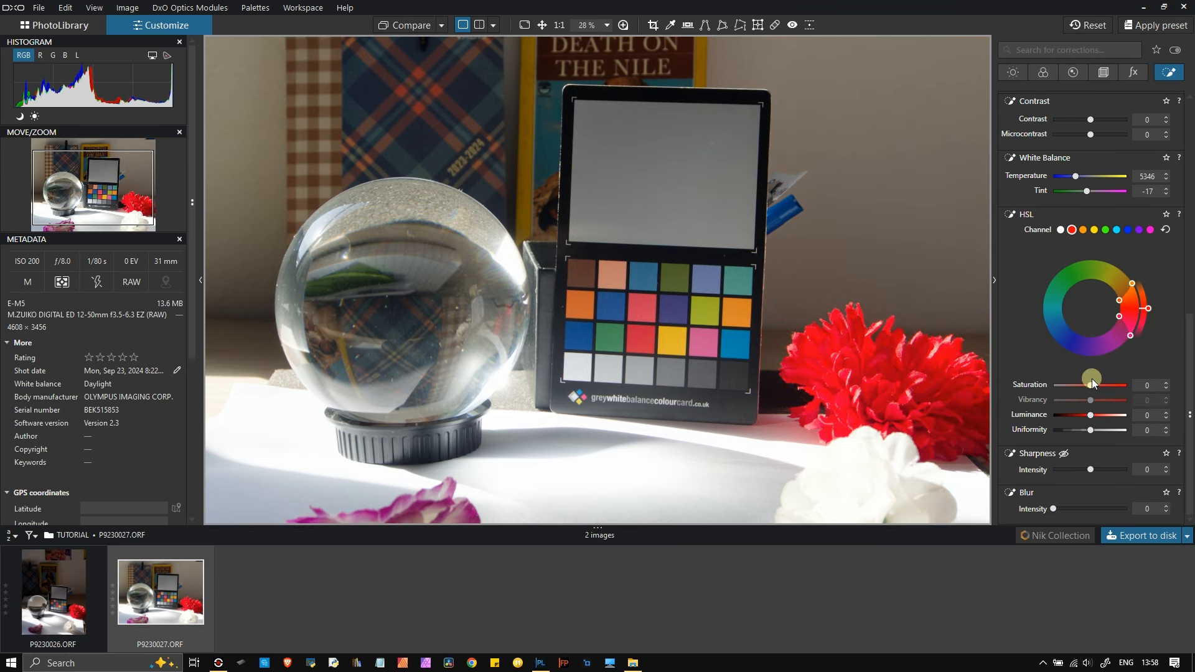
{"action": "left_click_drag", "start_coordinate": [1092, 386], "coordinate": [1094, 418]}
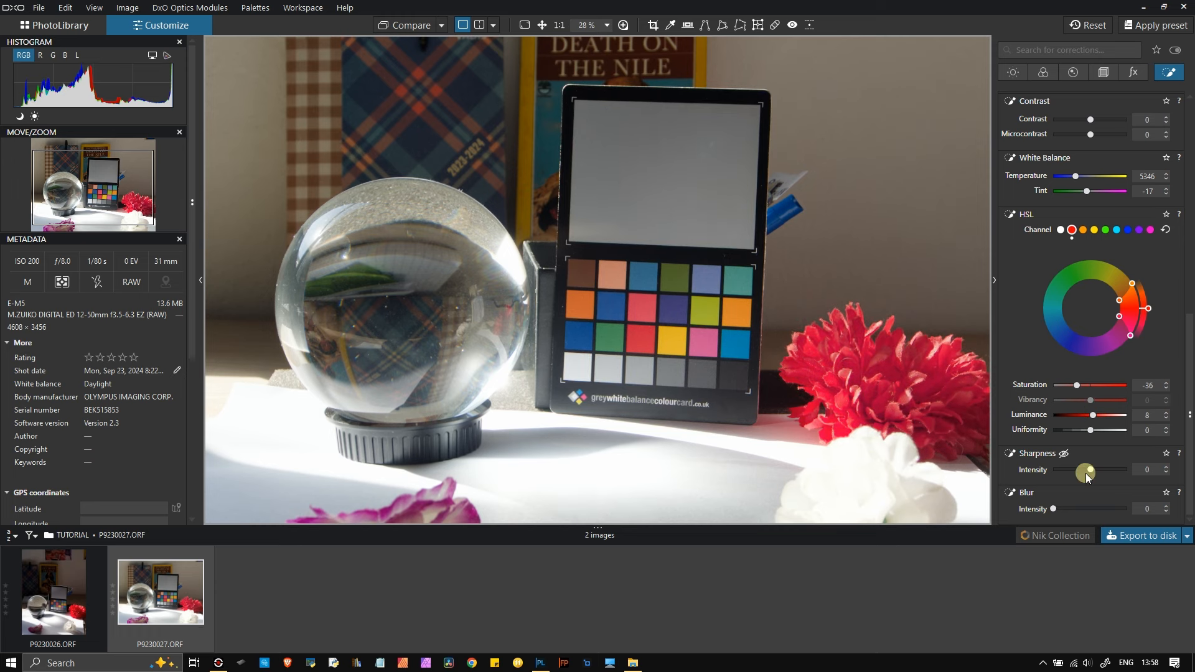
- Set the hue mask's White Balance Temperature to 6941 and check the red flower with the monitor gamut warning
{"action": "scroll", "coordinate": [1022, 319], "scroll_direction": "up", "scroll_amount": 2}
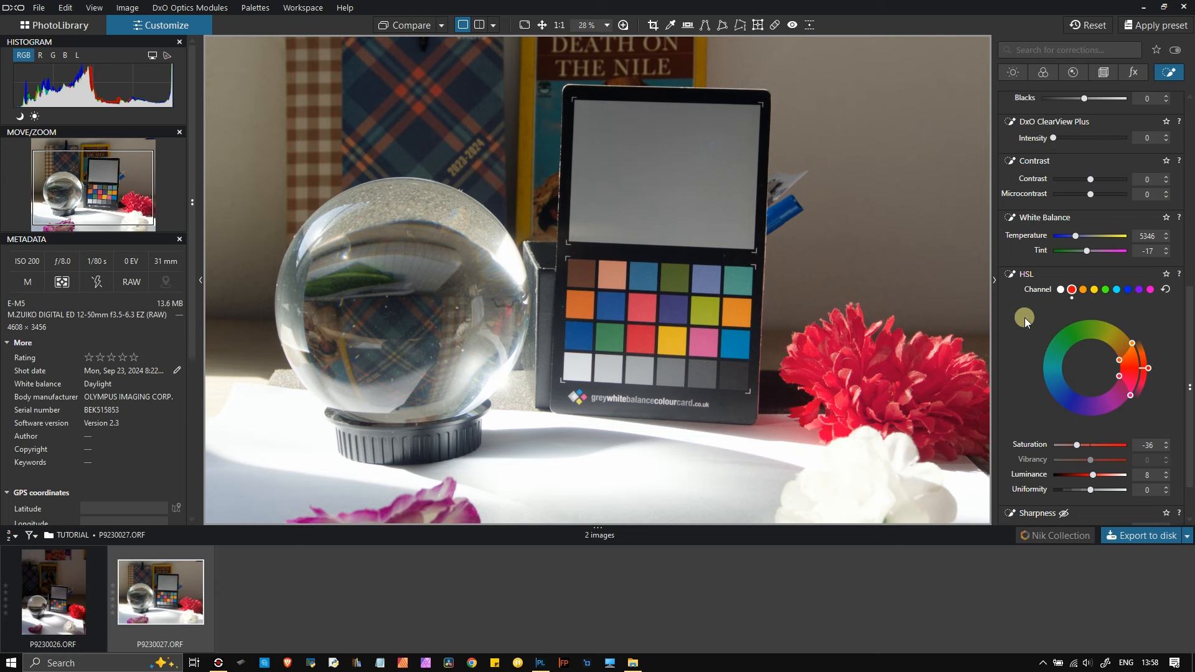
{"action": "left_click_drag", "start_coordinate": [1062, 237], "coordinate": [1082, 237]}
{"action": "left_click", "coordinate": [1084, 180]}
{"action": "left_click", "coordinate": [154, 55]}
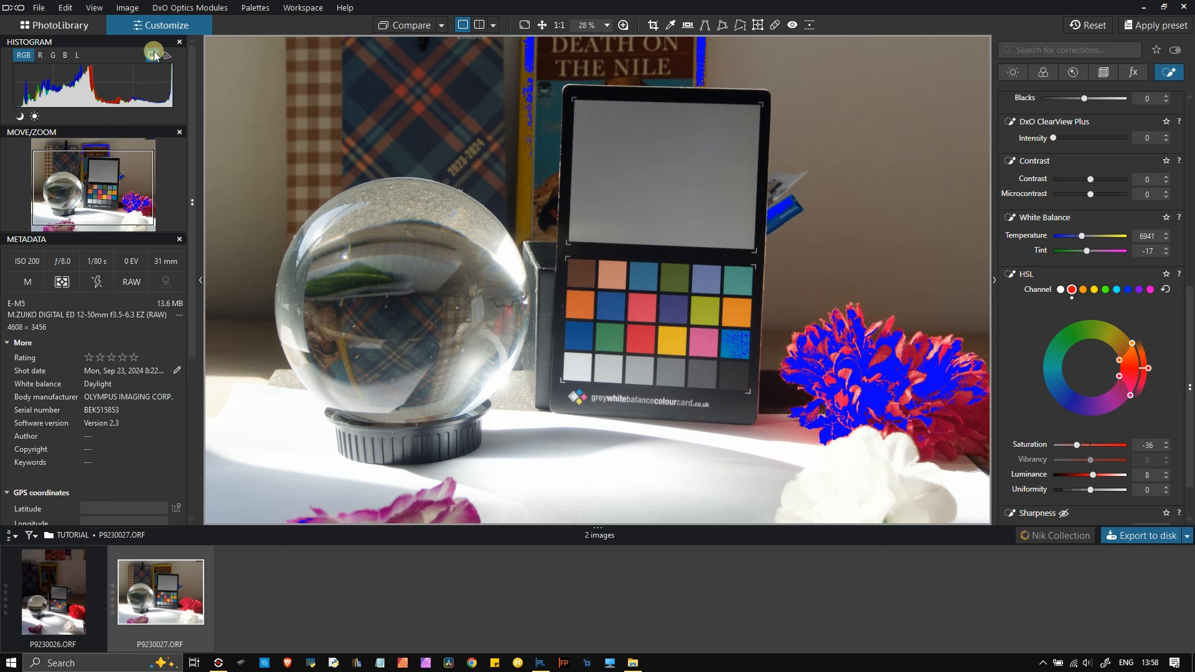
{"action": "left_click", "coordinate": [154, 55]}
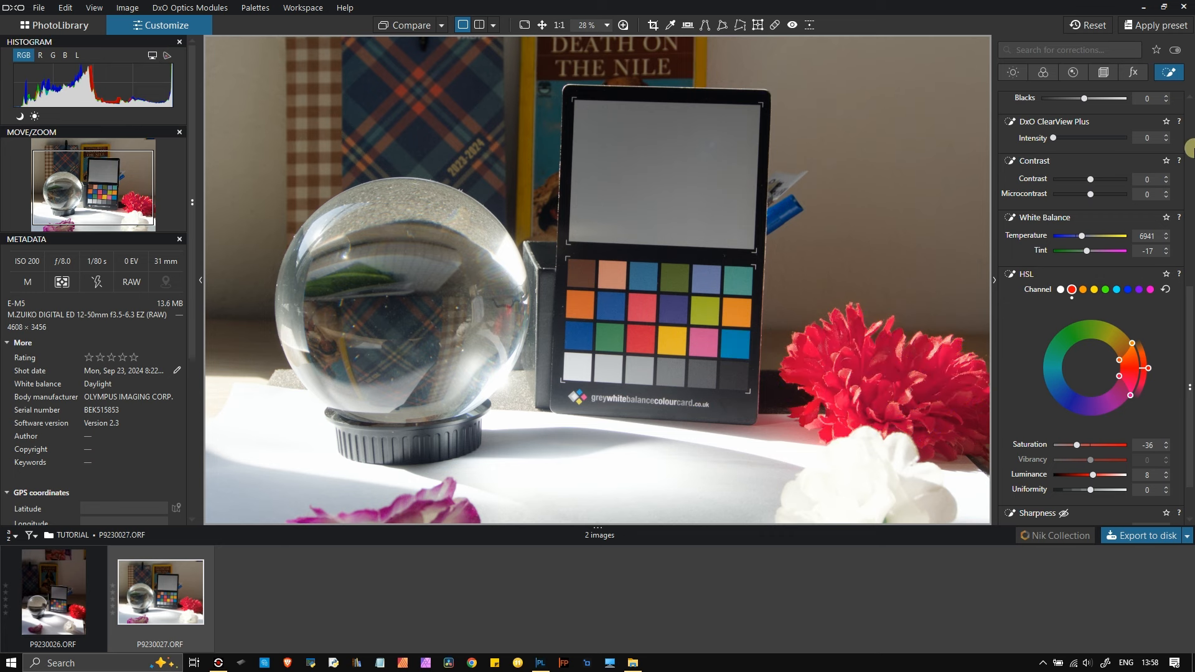
- Delete the hue mask with its brush erasing from the local adjustments
{"action": "scroll", "coordinate": [1041, 203], "scroll_direction": "up", "scroll_amount": 6}
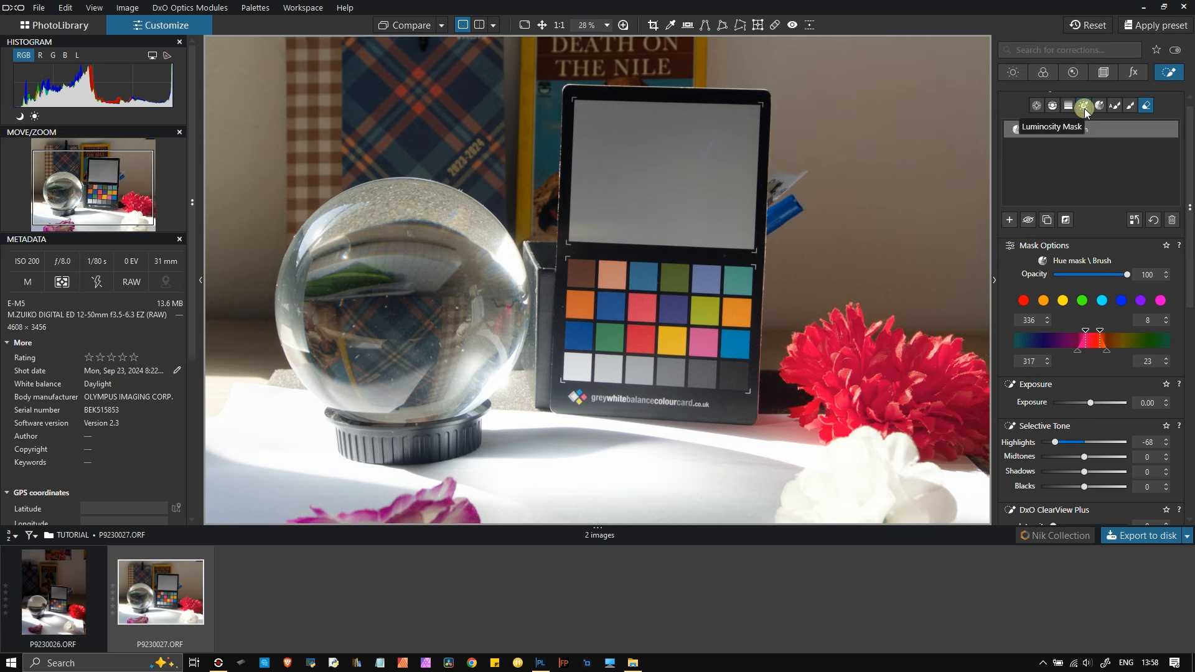
{"action": "mouse_move", "coordinate": [1065, 121]}
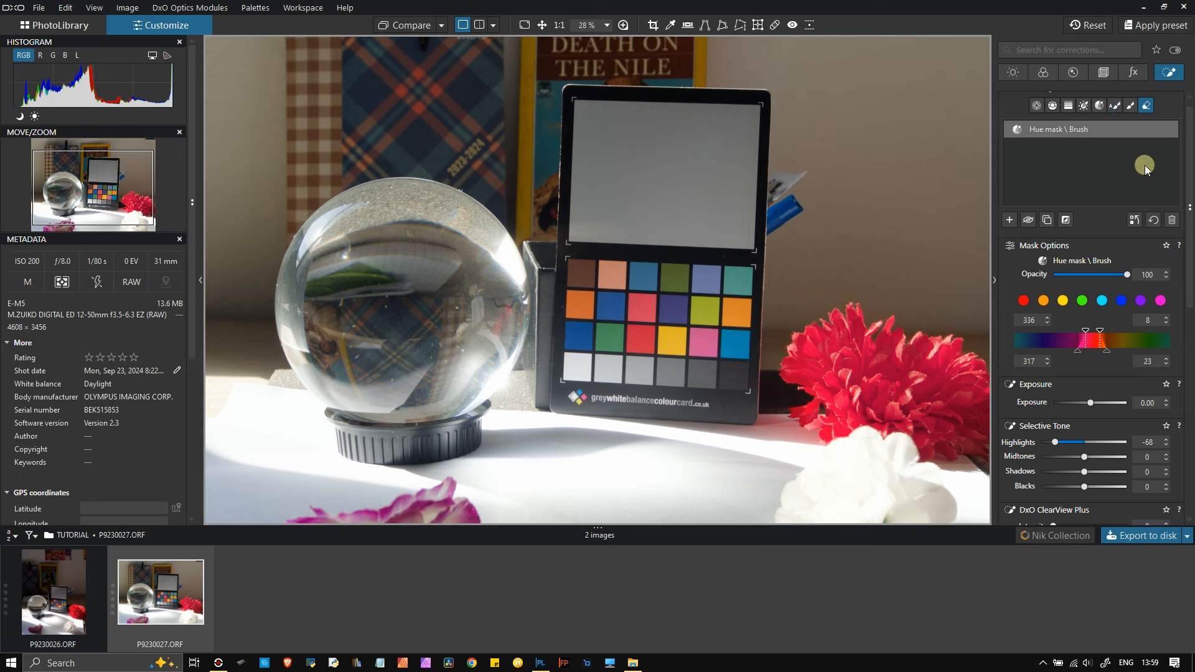
{"action": "scroll", "coordinate": [1144, 165], "scroll_direction": "up", "scroll_amount": 1}
{"action": "mouse_move", "coordinate": [1055, 141]}
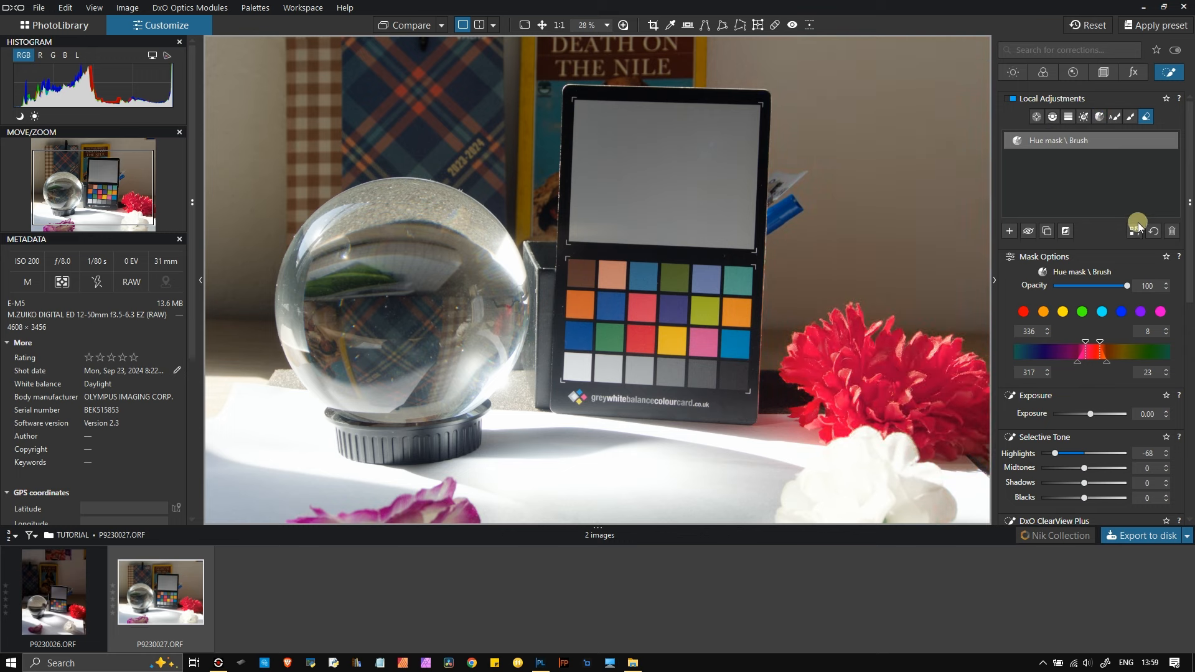
{"action": "left_click", "coordinate": [1170, 232]}
{"action": "scroll", "coordinate": [1099, 248], "scroll_direction": "down", "scroll_amount": 1}
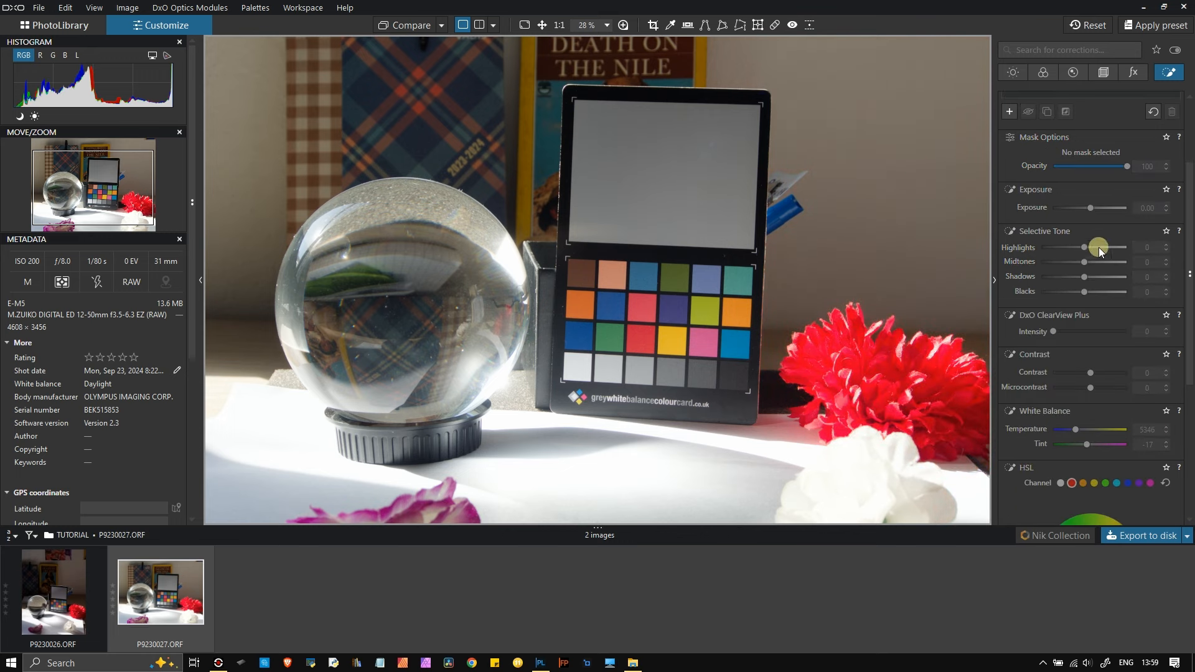
{"action": "scroll", "coordinate": [690, 262], "scroll_direction": "down", "scroll_amount": 3}
{"action": "scroll", "coordinate": [629, 268], "scroll_direction": "up", "scroll_amount": 1}
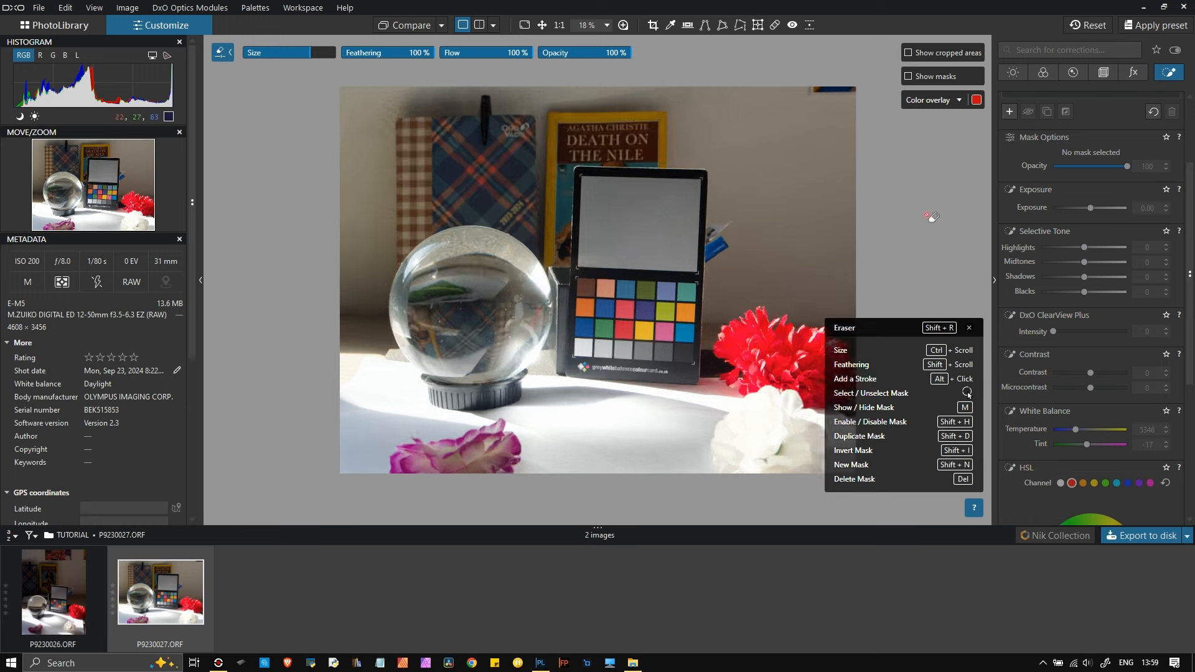
{"action": "scroll", "coordinate": [1160, 165], "scroll_direction": "up", "scroll_amount": 2}
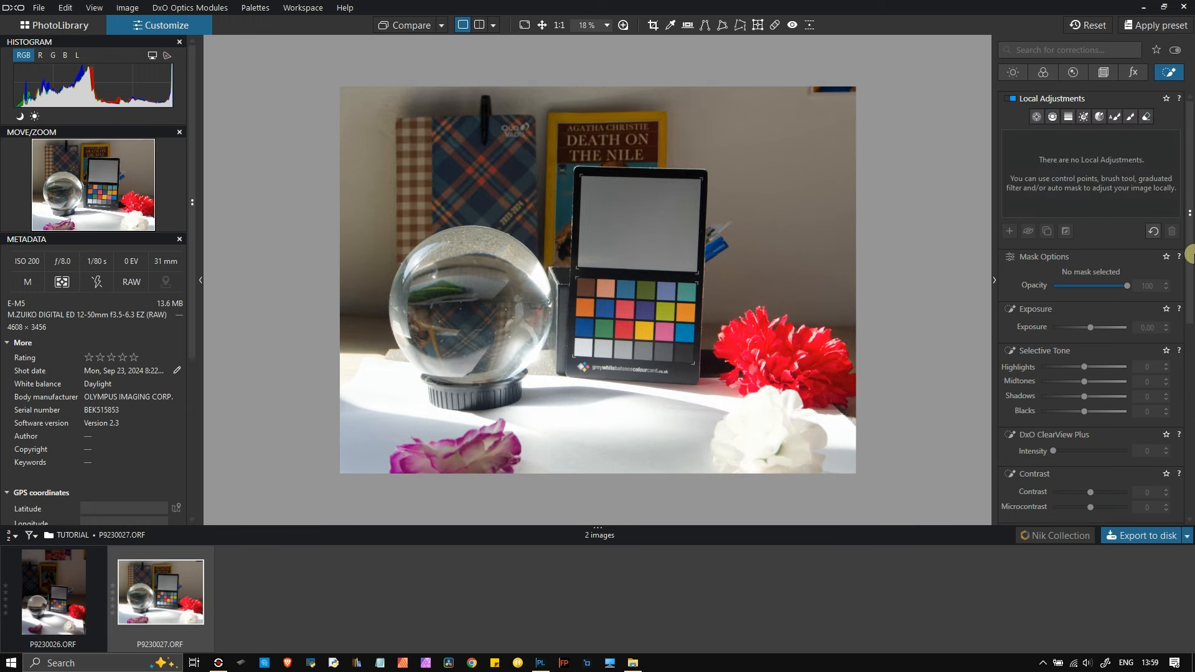
{"action": "scroll", "coordinate": [607, 234], "scroll_direction": "up", "scroll_amount": 2}
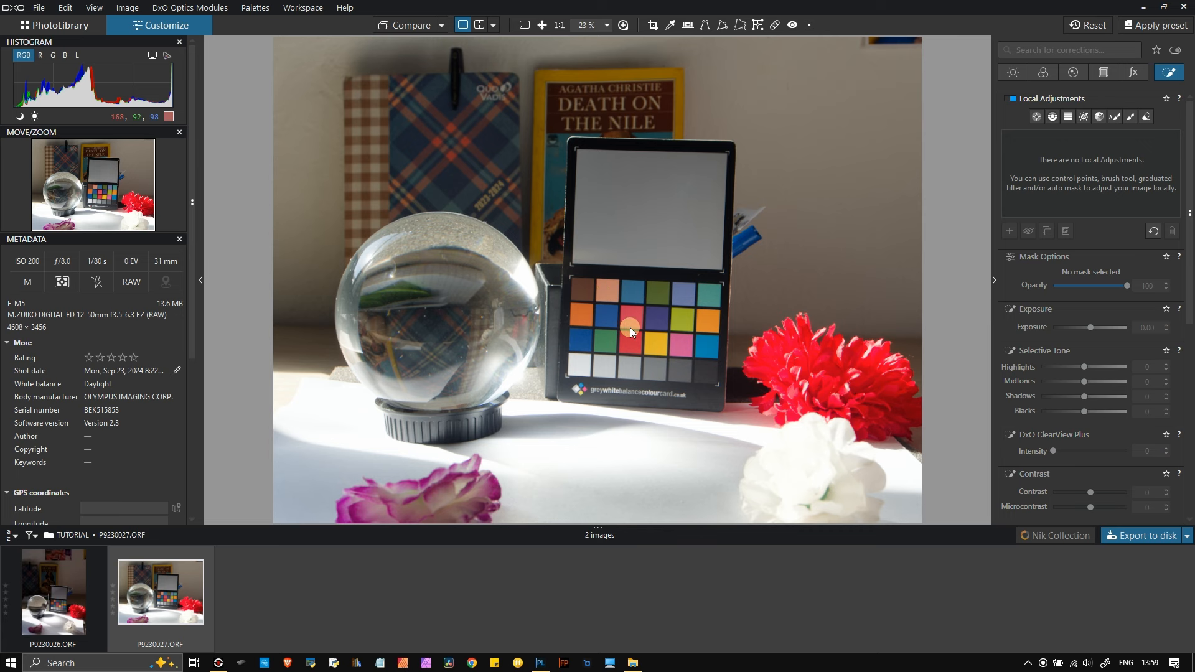
{"action": "scroll", "coordinate": [629, 328], "scroll_direction": "down", "scroll_amount": 1}
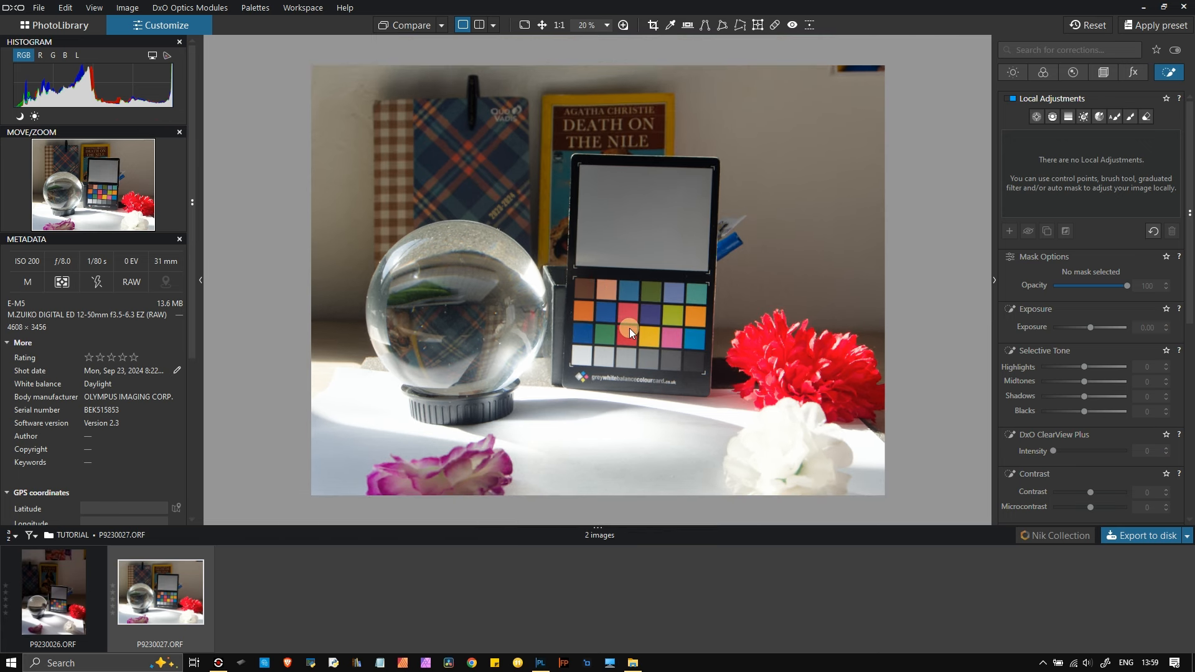
{"action": "scroll", "coordinate": [629, 327], "scroll_direction": "up", "scroll_amount": 1}
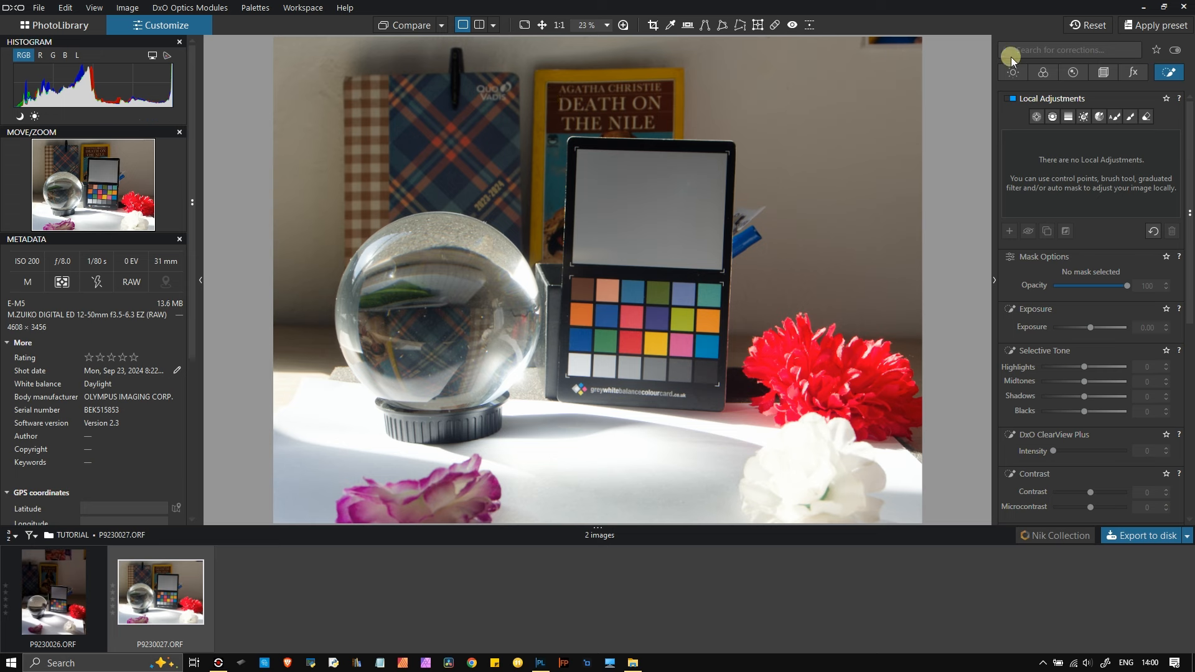
- Review the export-to-disk options with only the JPEG for tablet or HDTV output enabled instead of DNG, and leave without exporting
{"action": "left_click", "coordinate": [40, 8]}
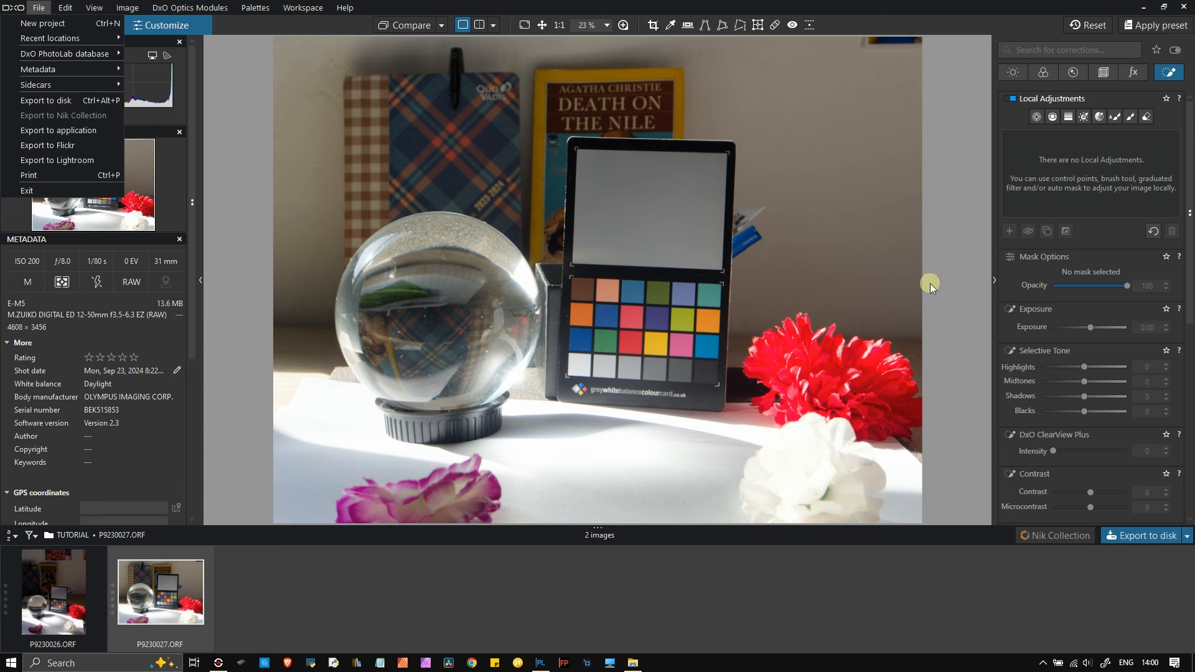
{"action": "left_click", "coordinate": [83, 103]}
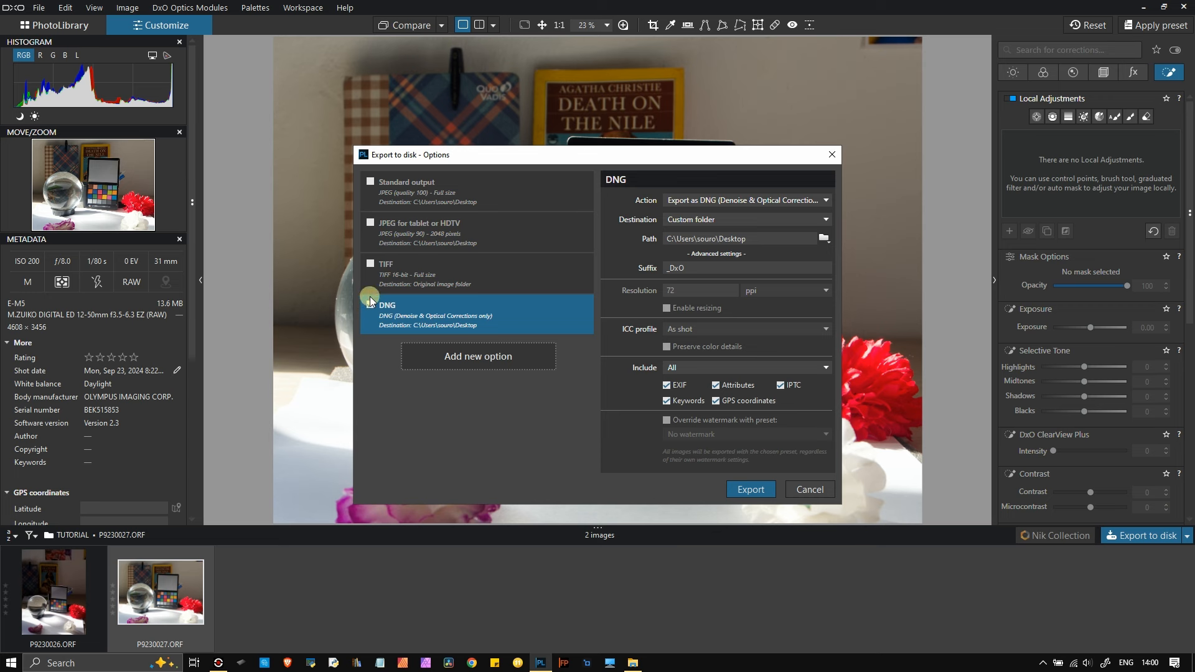
{"action": "left_click", "coordinate": [370, 223]}
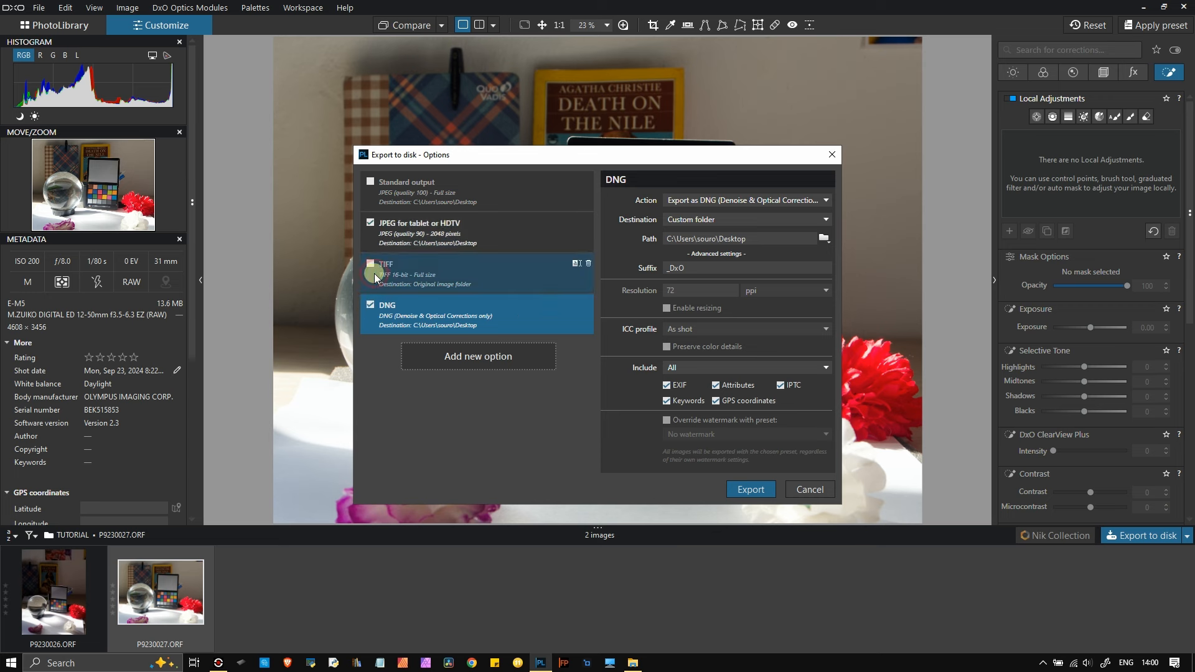
{"action": "left_click", "coordinate": [371, 305]}
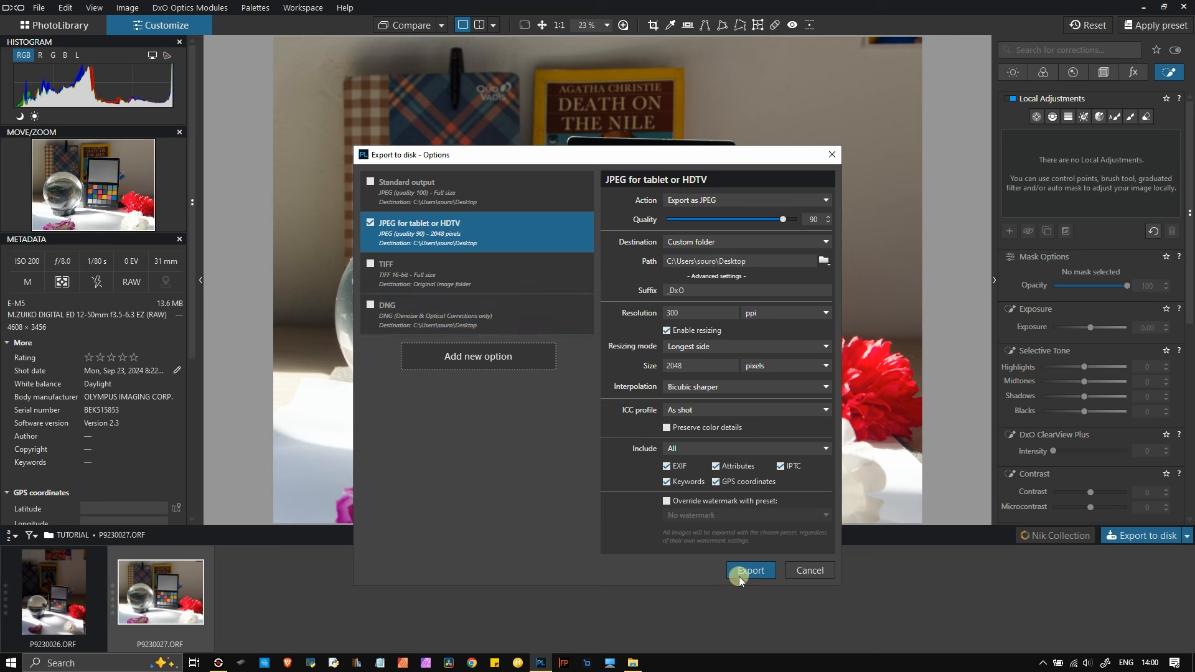
{"action": "left_click", "coordinate": [809, 570]}
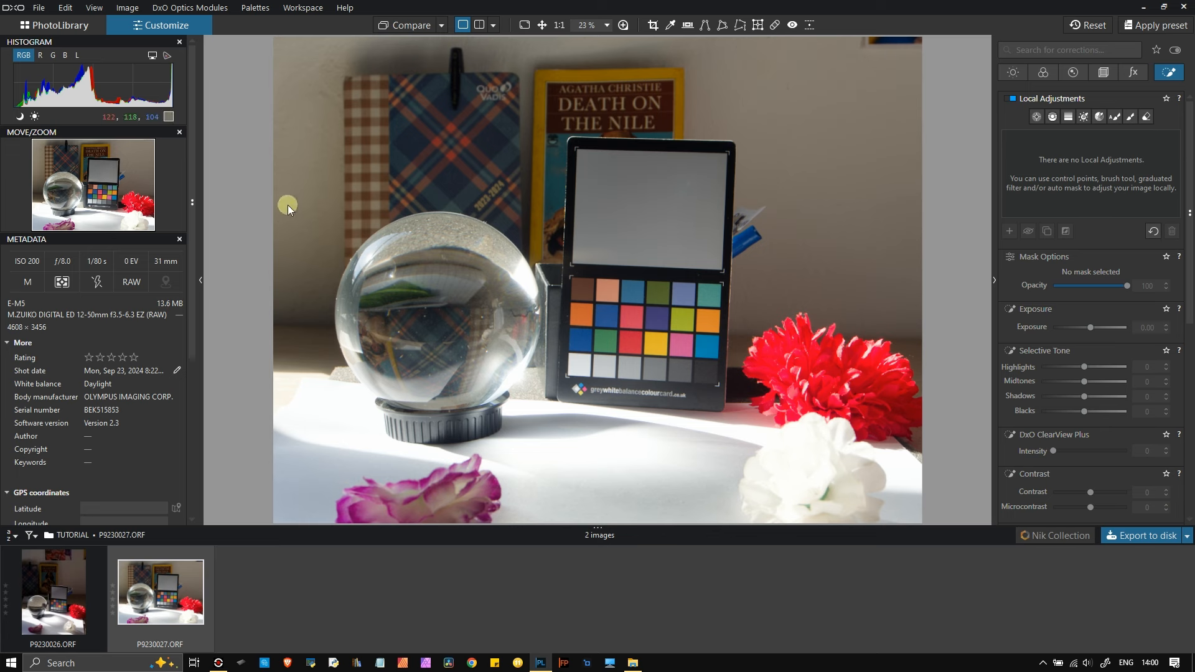
{"action": "left_click", "coordinate": [218, 663]}
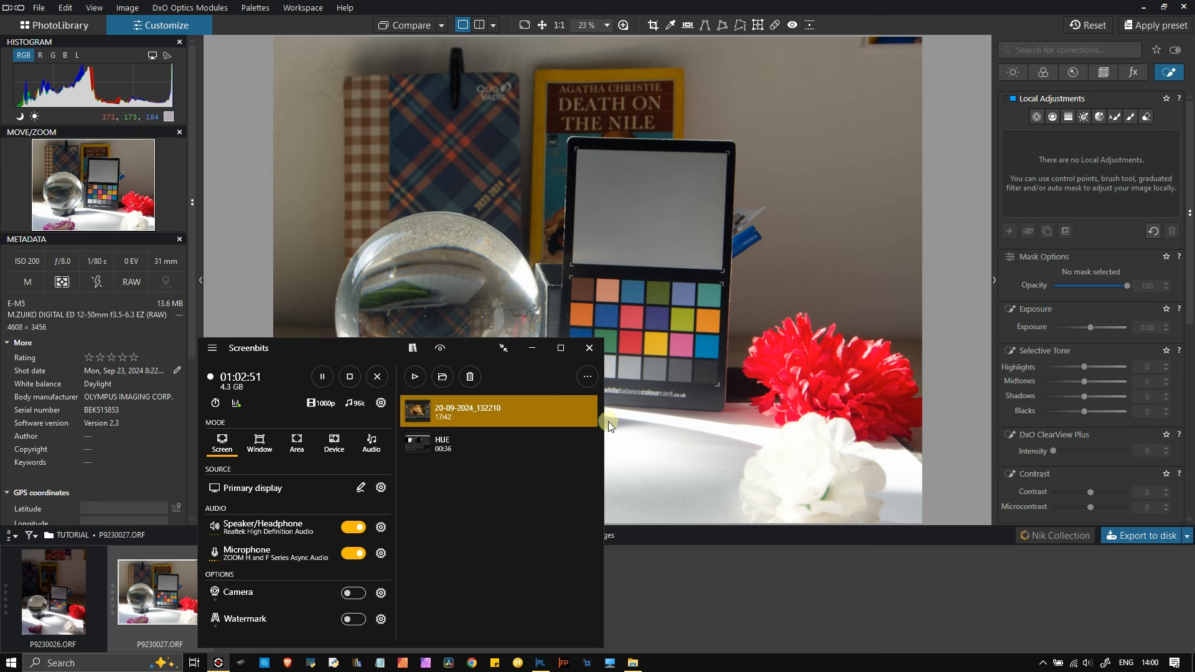
{"action": "left_click", "coordinate": [808, 5]}
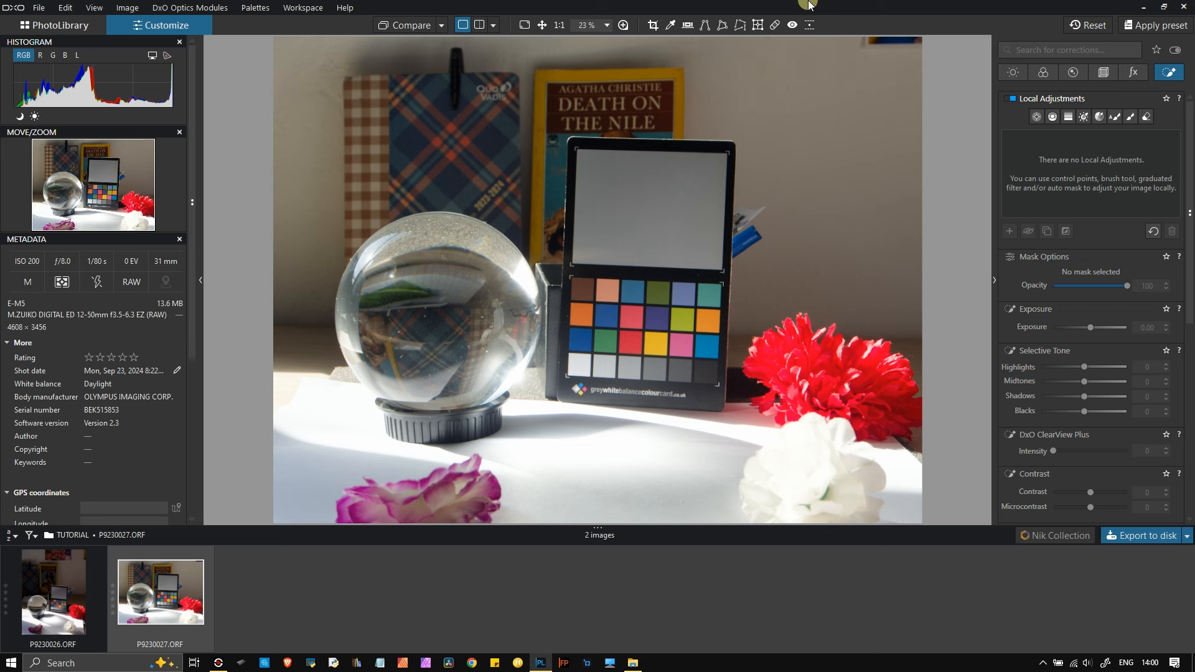
- Show the built-in help for Local Adjustments and read its explanations of the mask options
{"action": "left_click", "coordinate": [1179, 99]}
{"action": "scroll", "coordinate": [1077, 294], "scroll_direction": "down", "scroll_amount": 2}
{"action": "scroll", "coordinate": [1077, 294], "scroll_direction": "up", "scroll_amount": 2}
{"action": "scroll", "coordinate": [1076, 293], "scroll_direction": "down", "scroll_amount": 1}
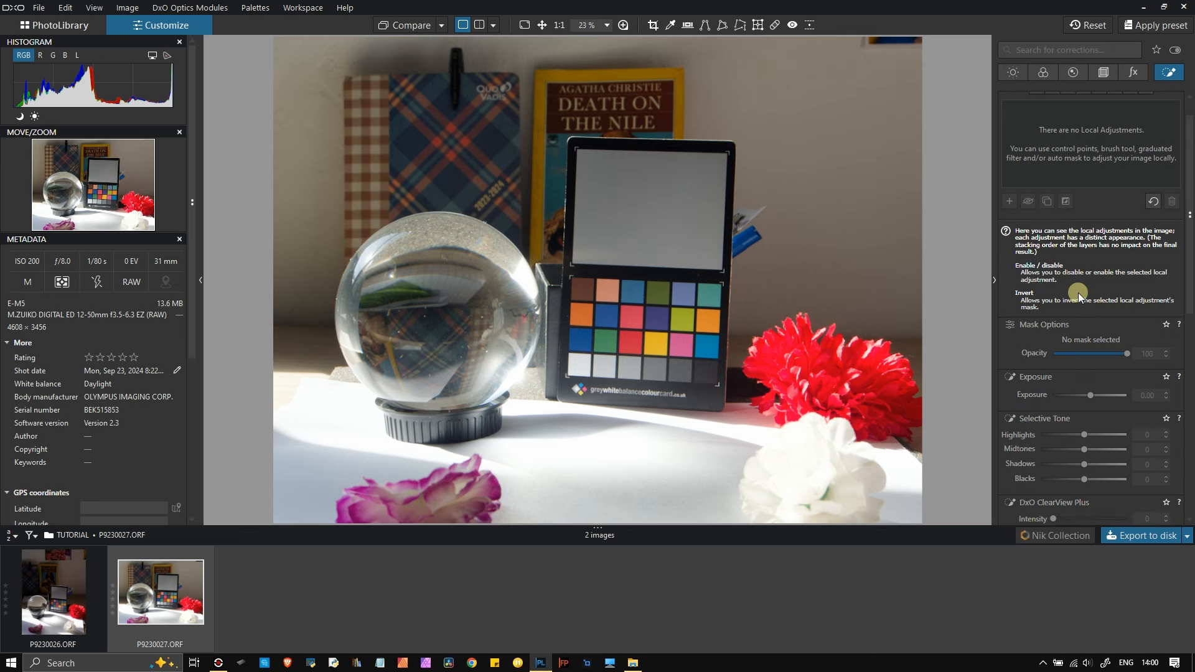
{"action": "scroll", "coordinate": [1078, 292], "scroll_direction": "up", "scroll_amount": 1}
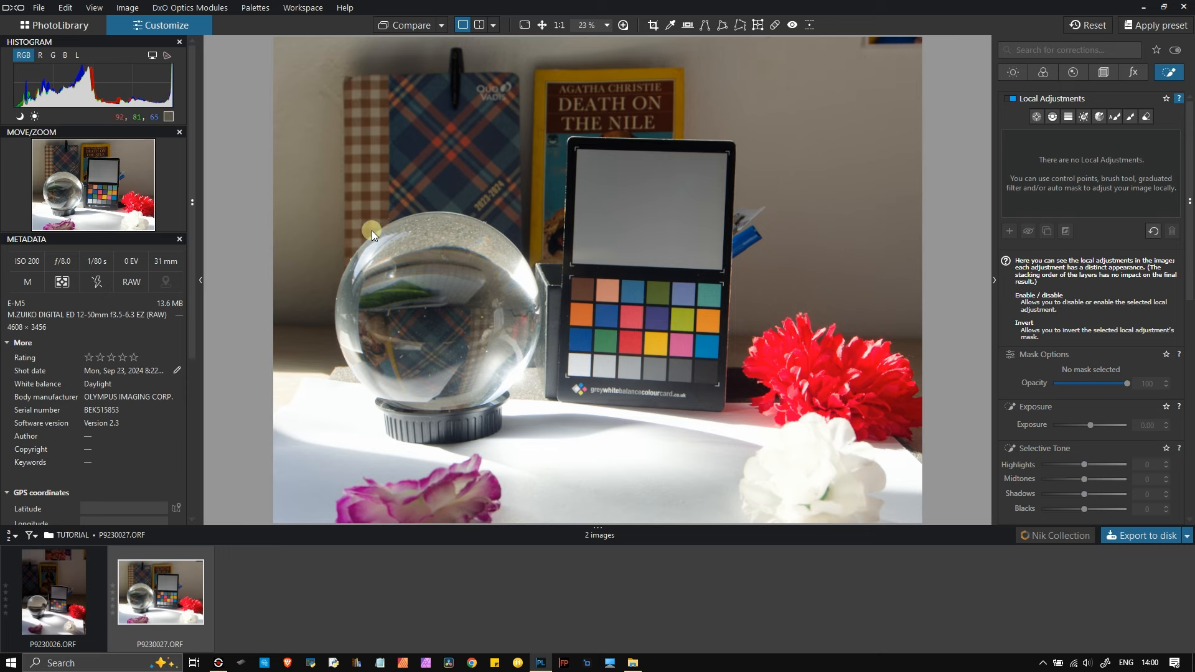